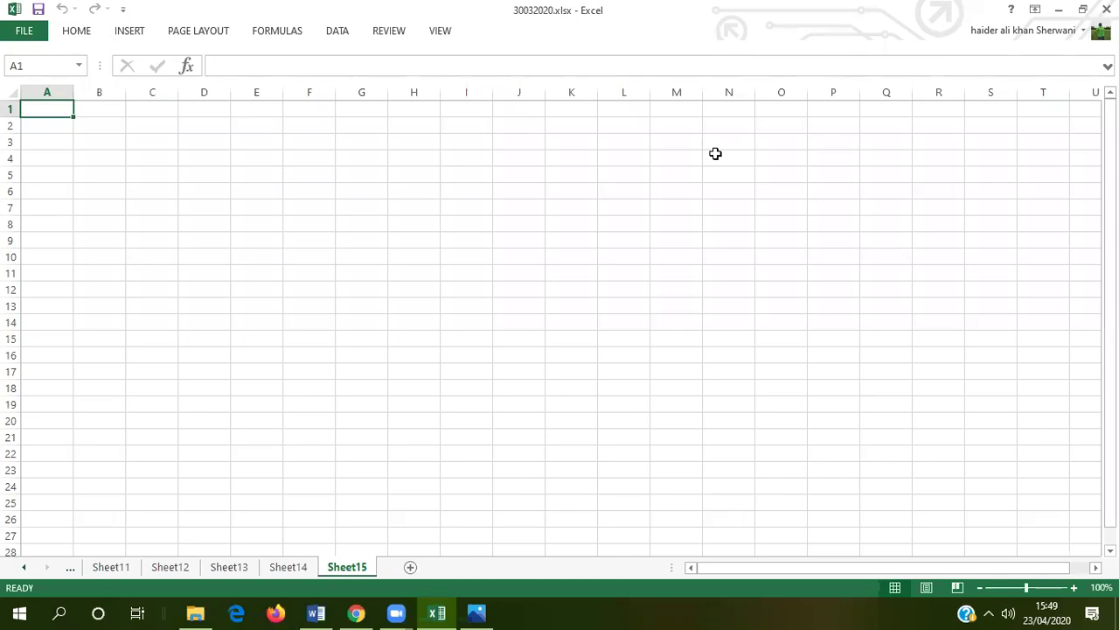
Enter the heading "production Budget" in cell C2.
click(138, 124)
text(production)
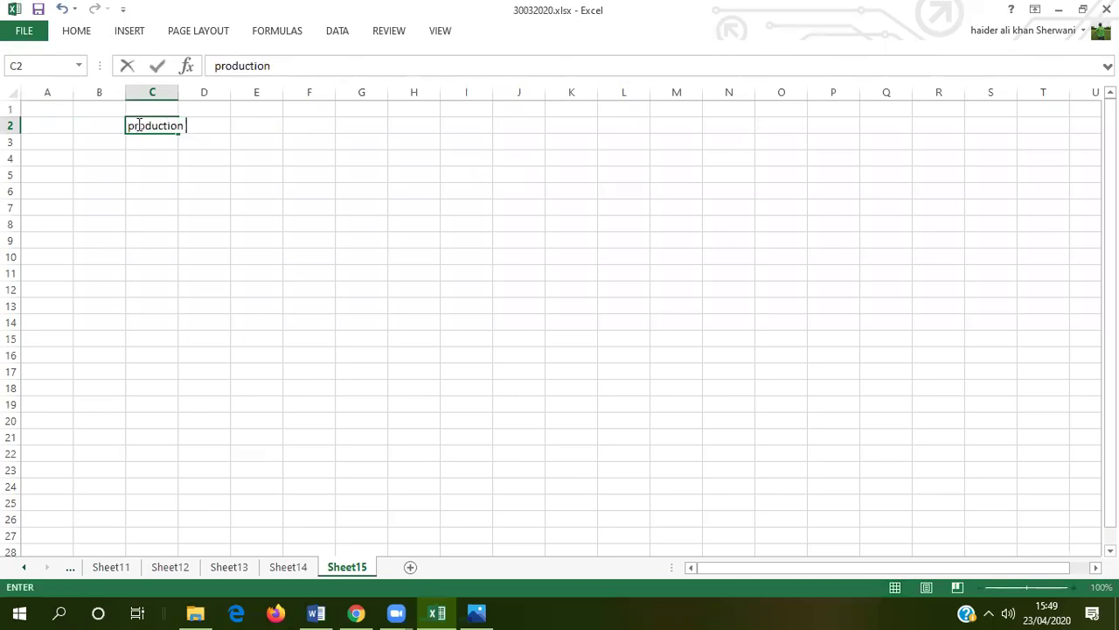
text( BUdget)
key(Return)
key(Return)
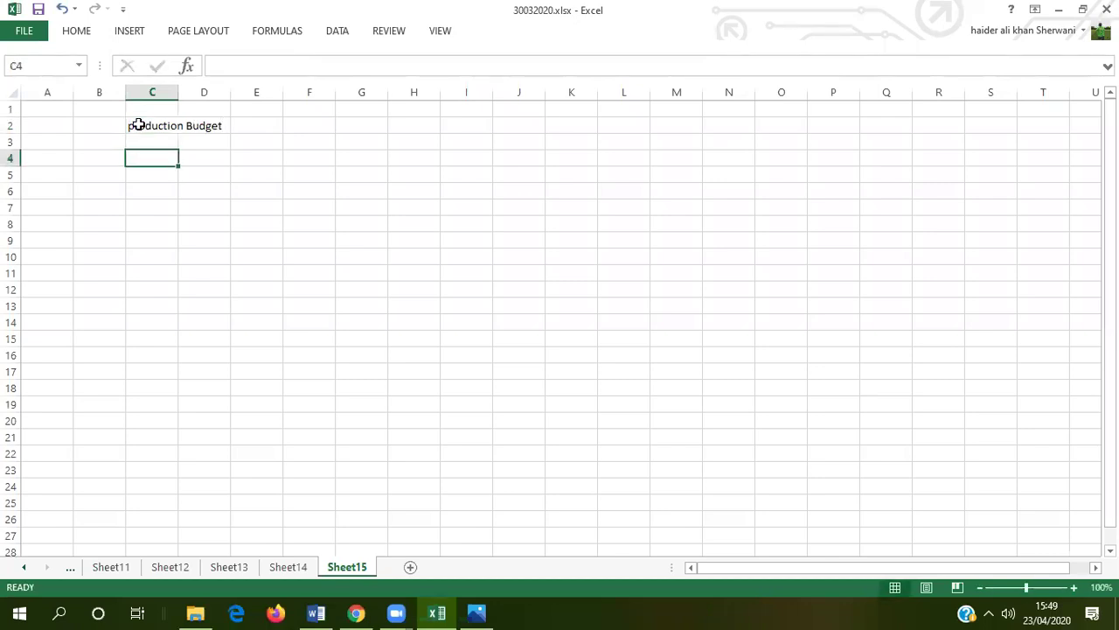
Add the first list item below the heading, with number 1 in B3 and "DM Budget" in C3.
click(98, 147)
text(1.)
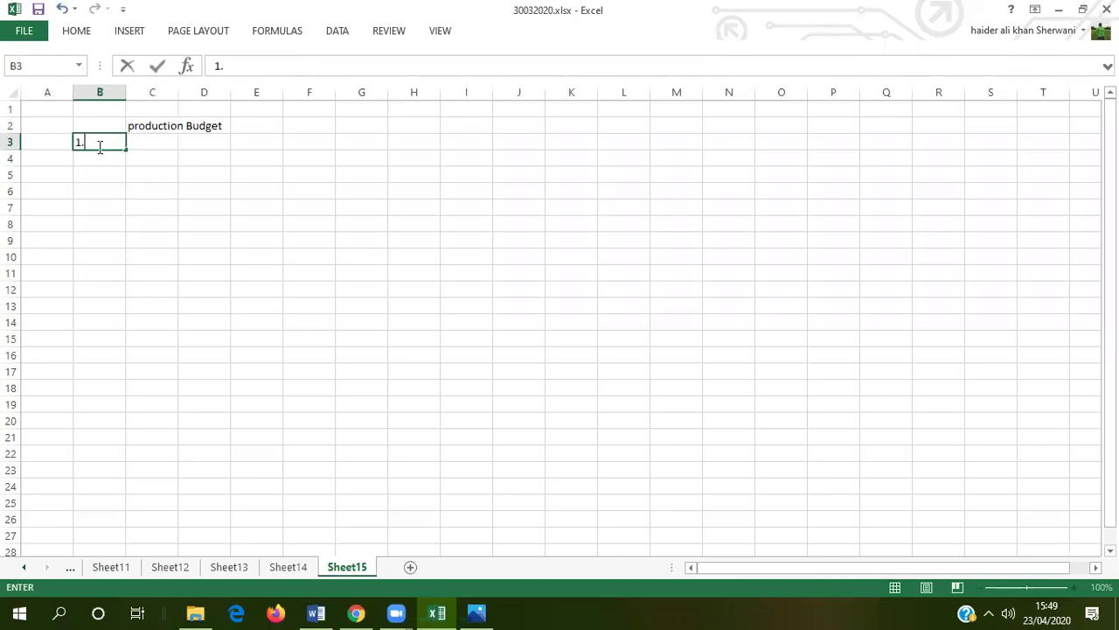
key(Tab)
key(Tab)
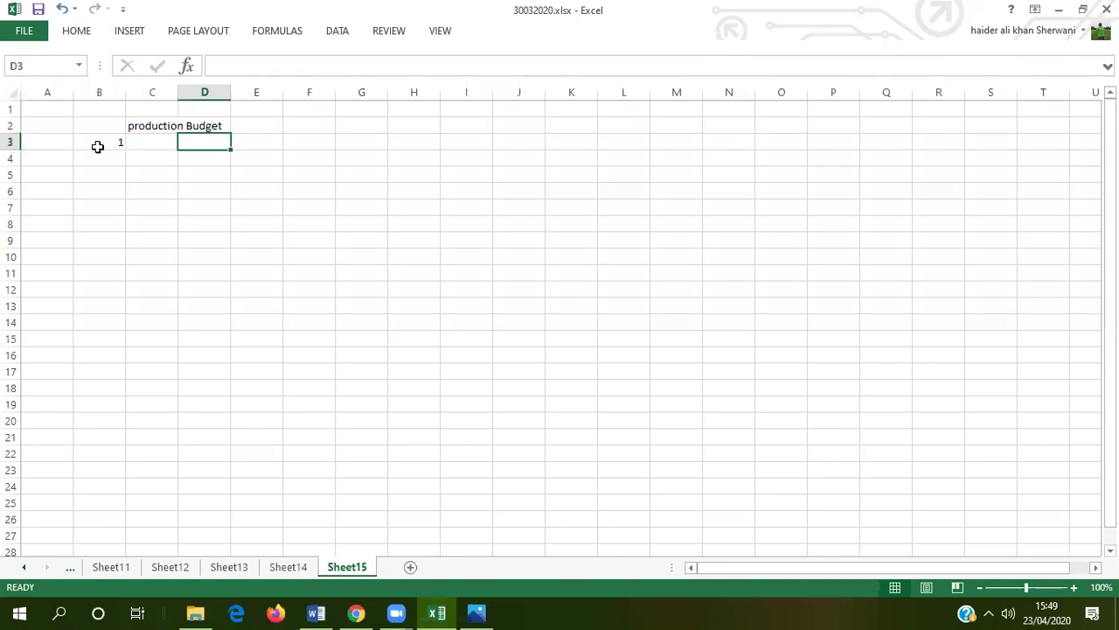
key(Left)
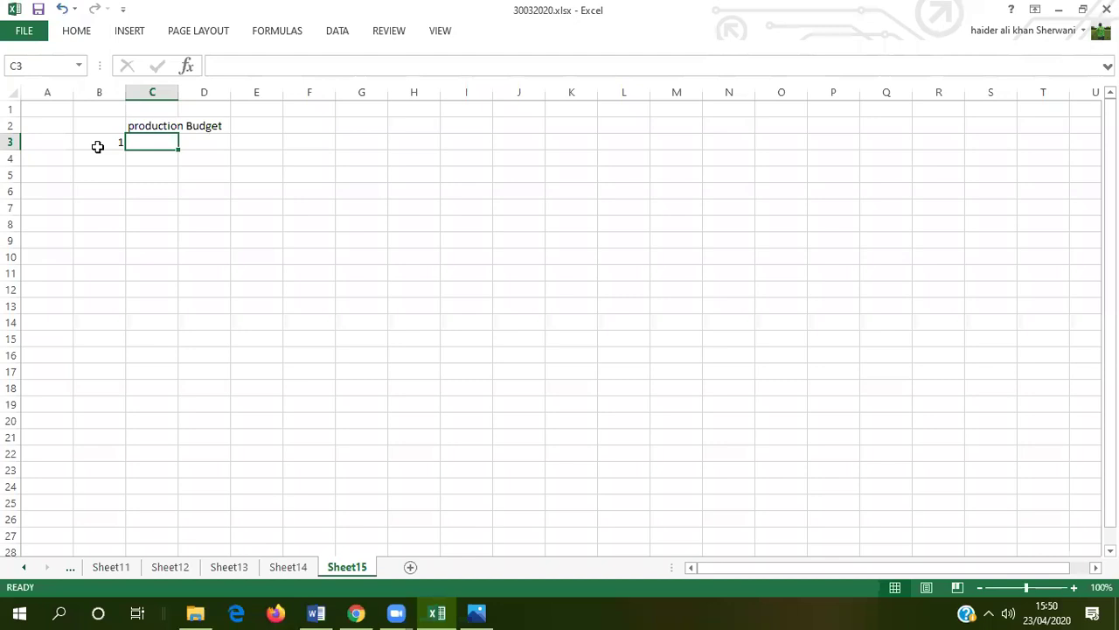
text(DM)
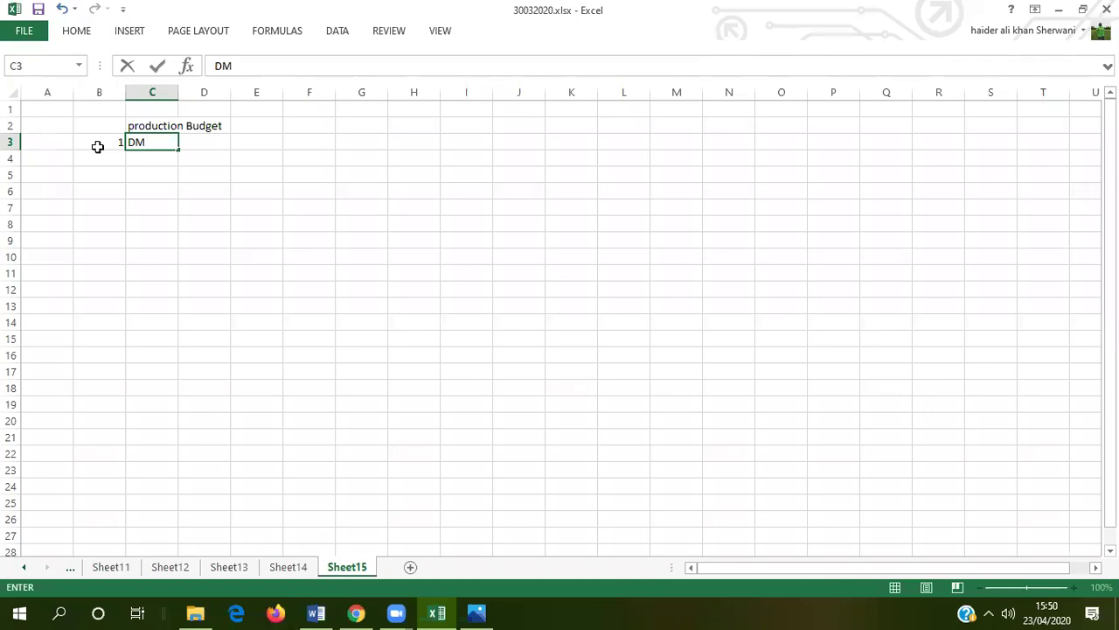
text(Budget)
key(Return)
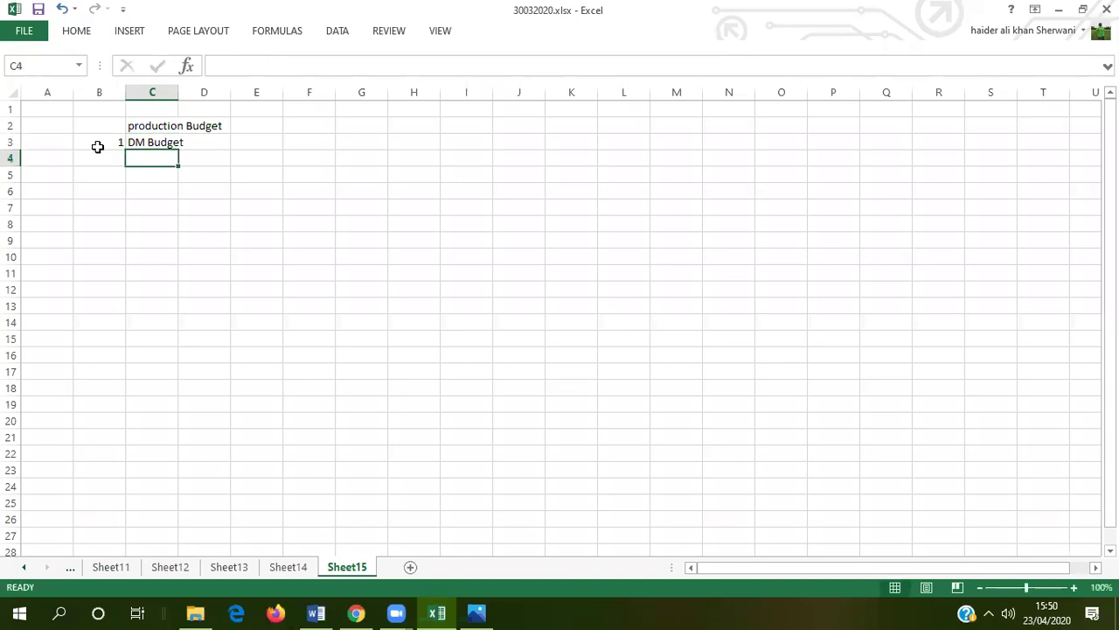
Add the second list item, with number 2 in B4 and "D. Labour" in C4.
key(Left)
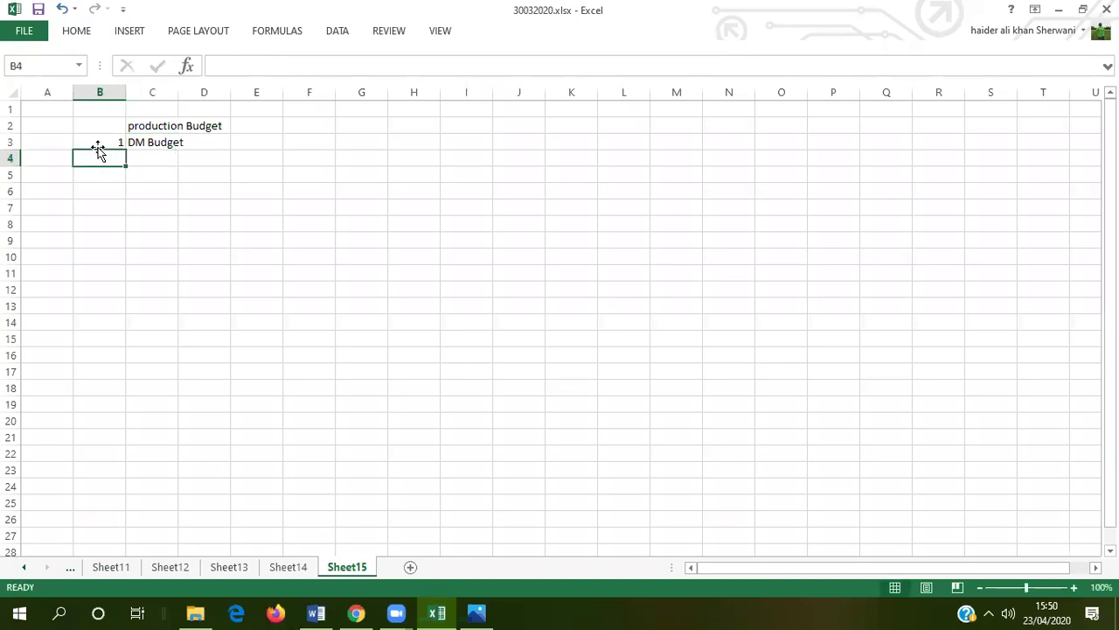
text(2)
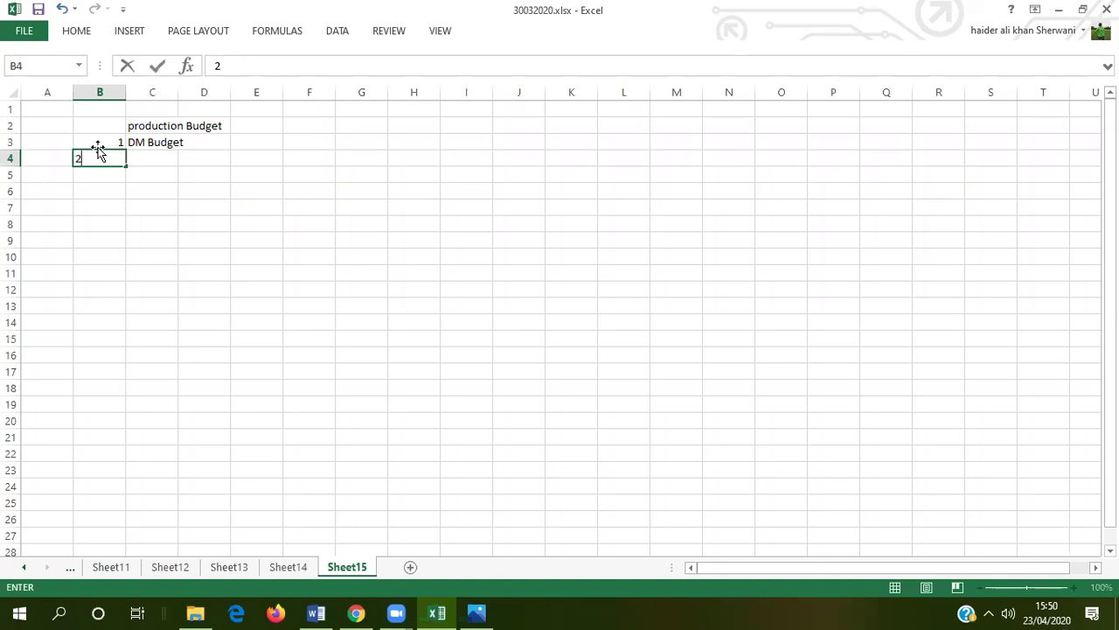
key(Right)
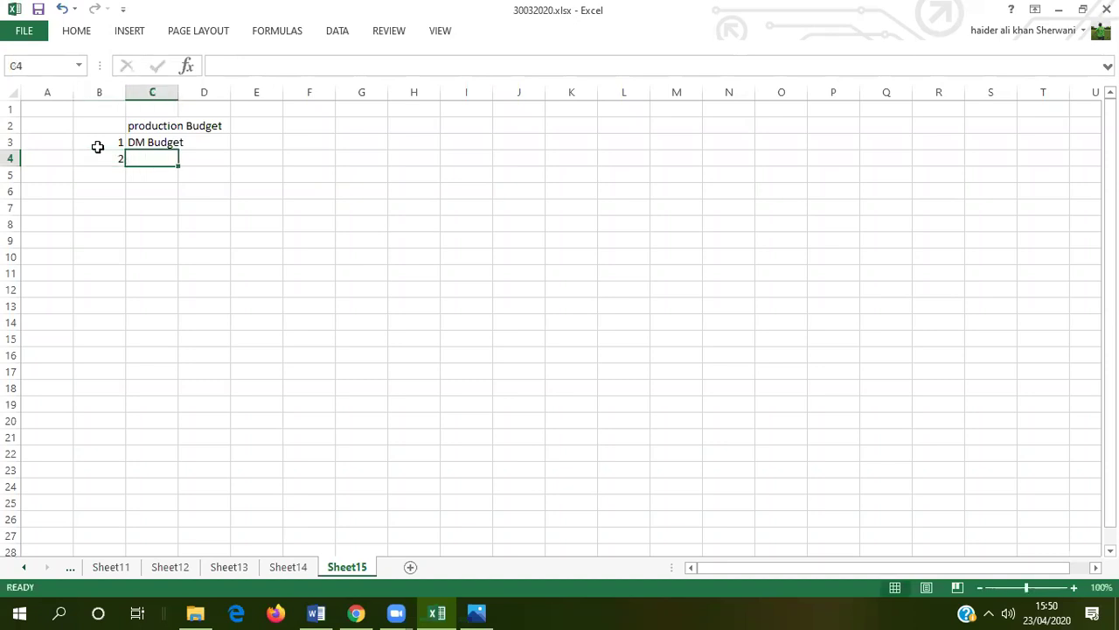
text(D.)
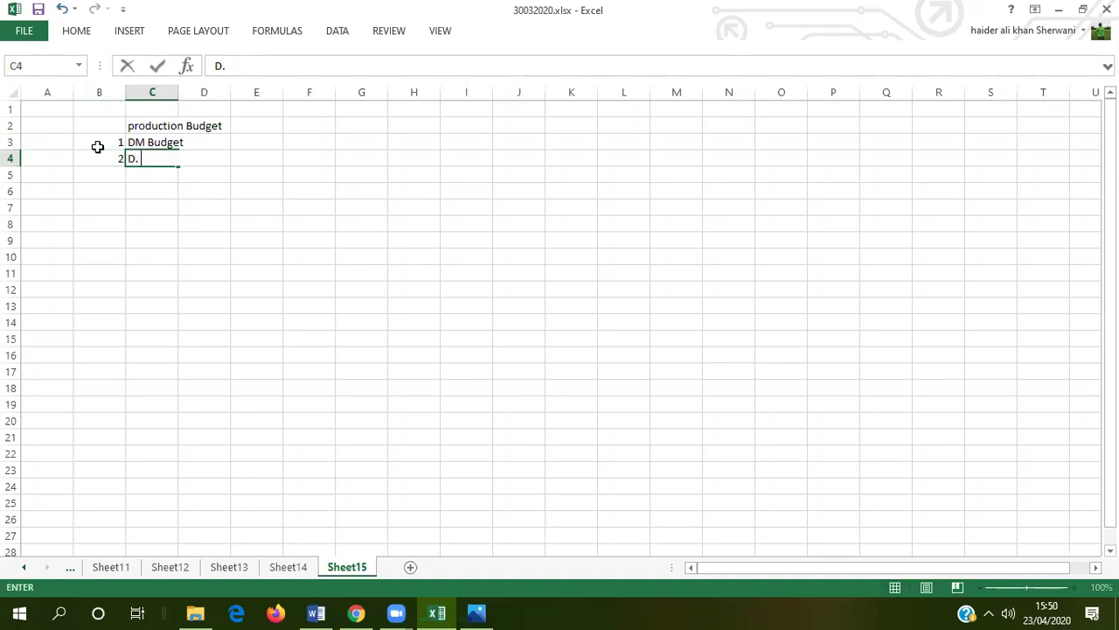
text( Labour)
key(Left)
key(Down)
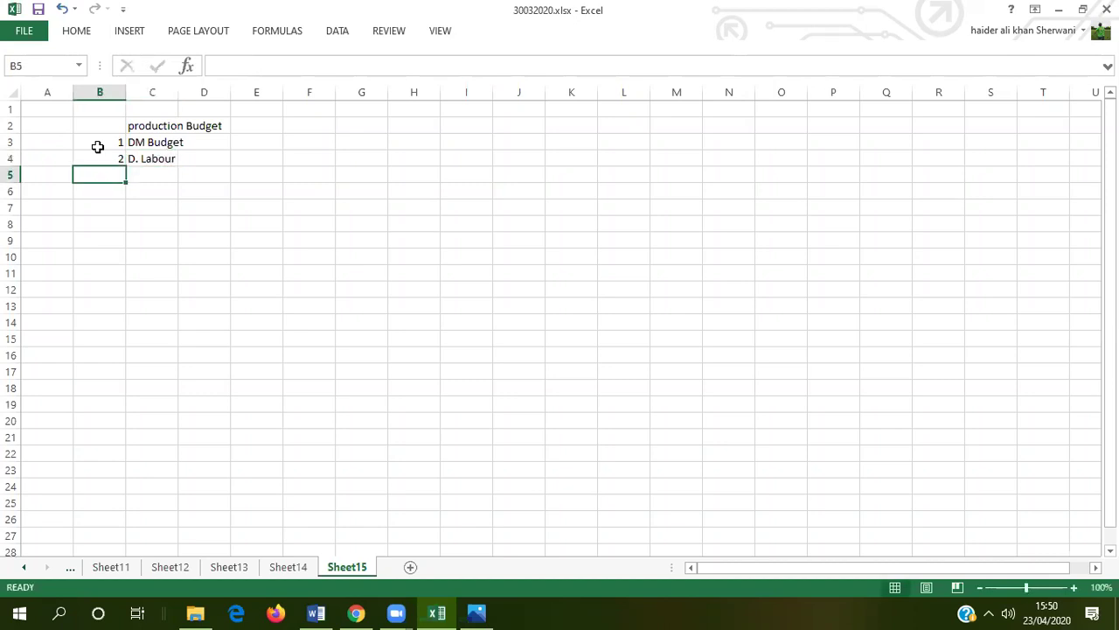
Extend the second list item's text in C4 to read "D. Labour Prduction".
click(151, 159)
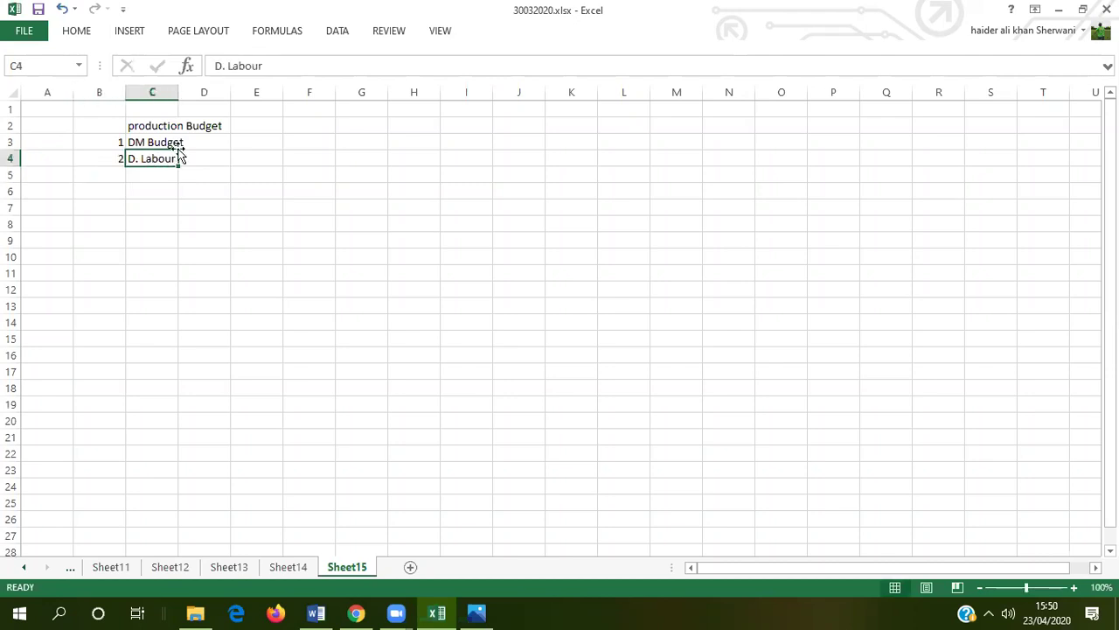
click(295, 67)
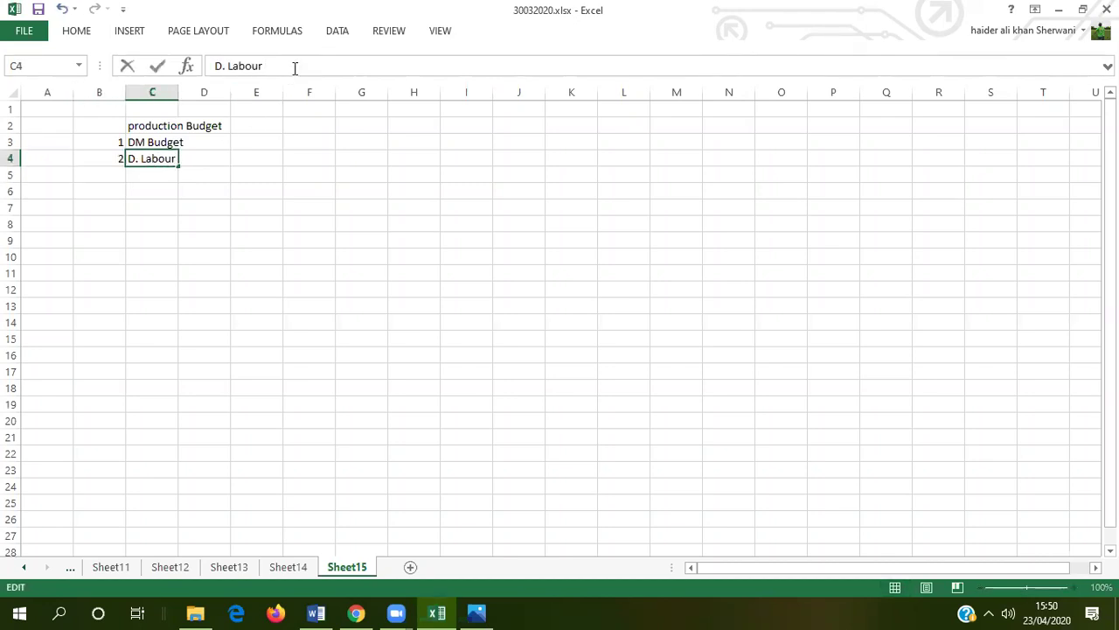
text(Prduction)
key(Return)
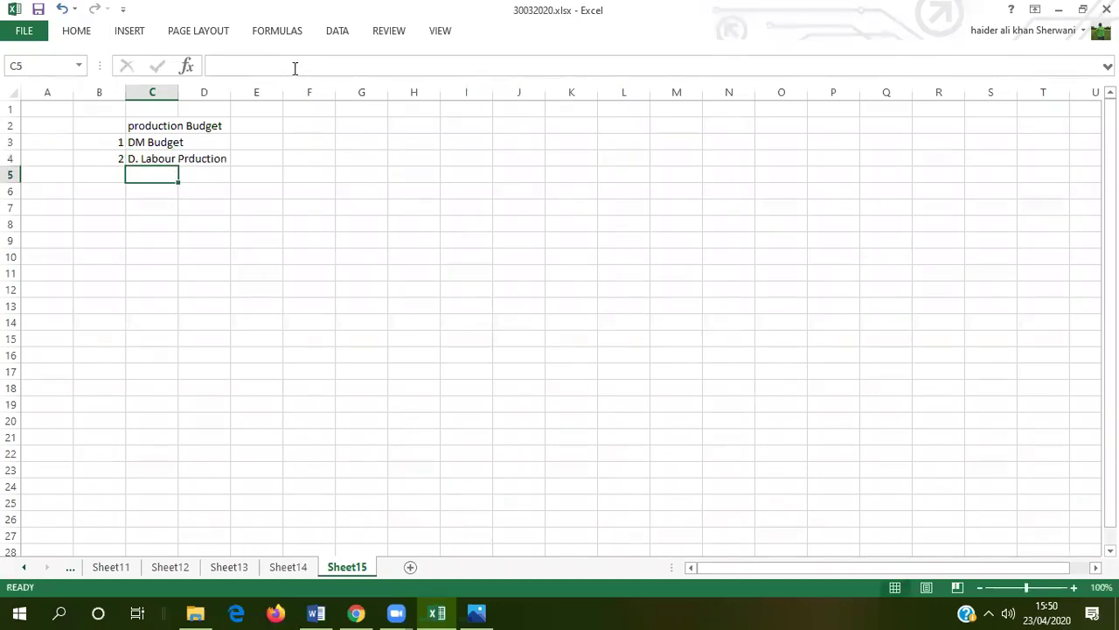
Add the third list item, with number 3 in B5 and "Manucturing over head Budget" in C5.
click(100, 173)
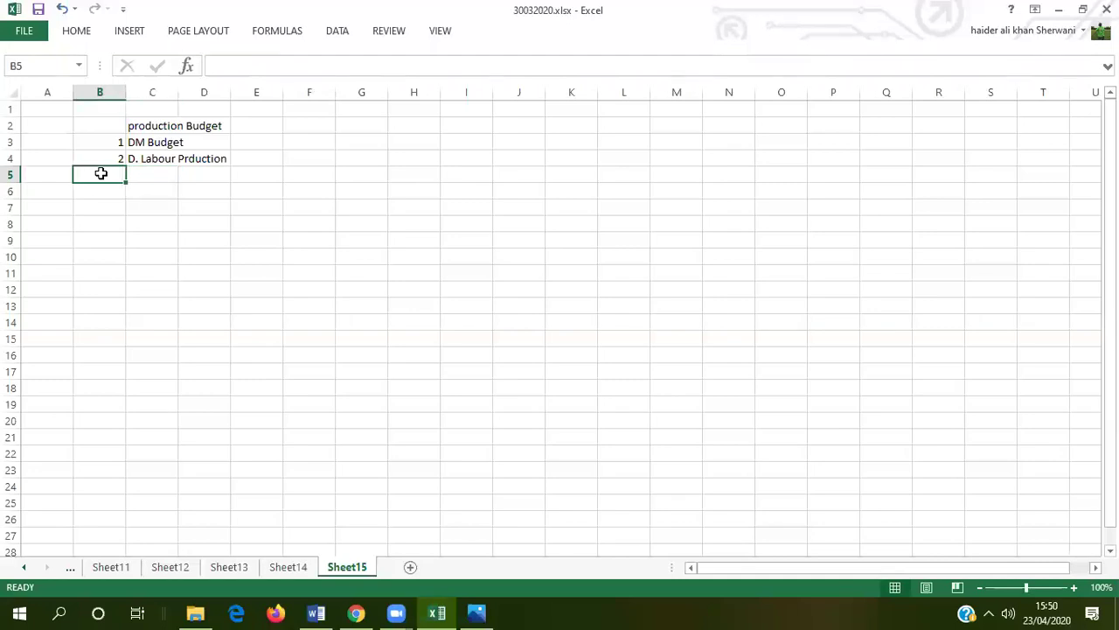
text(3)
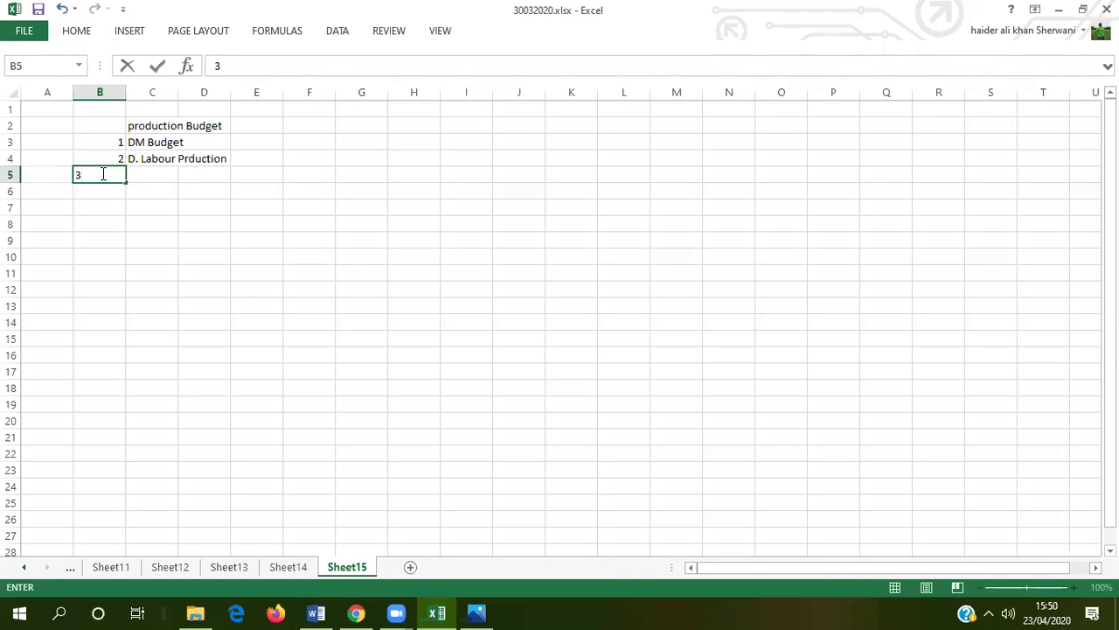
key(Tab)
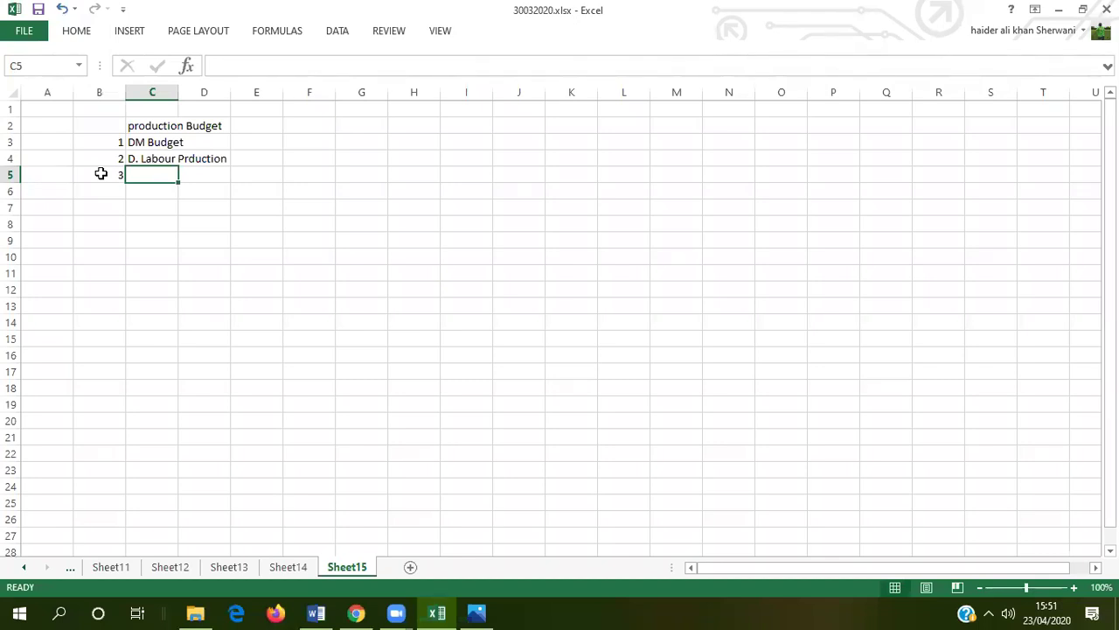
text(Mo)
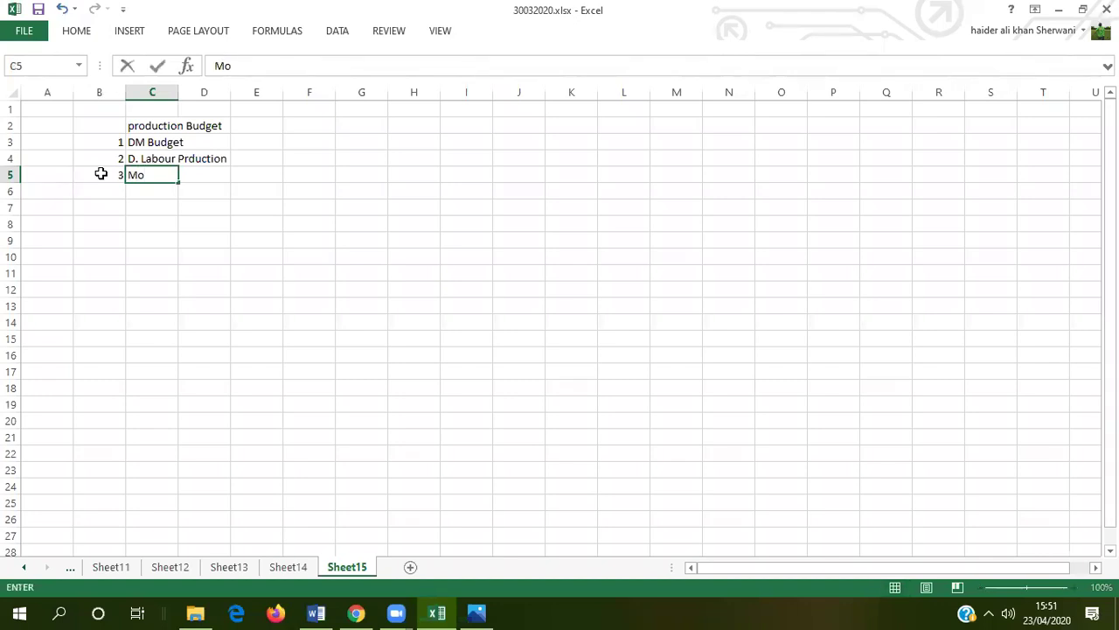
key(BackSpace)
text(anucturing over head Budget)
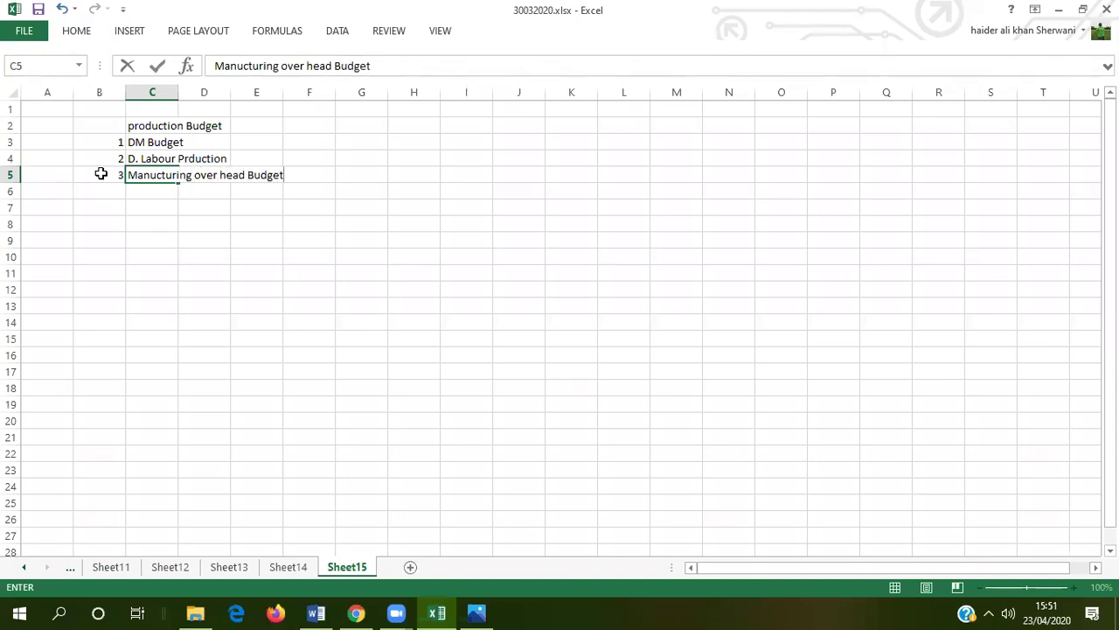
key(Return)
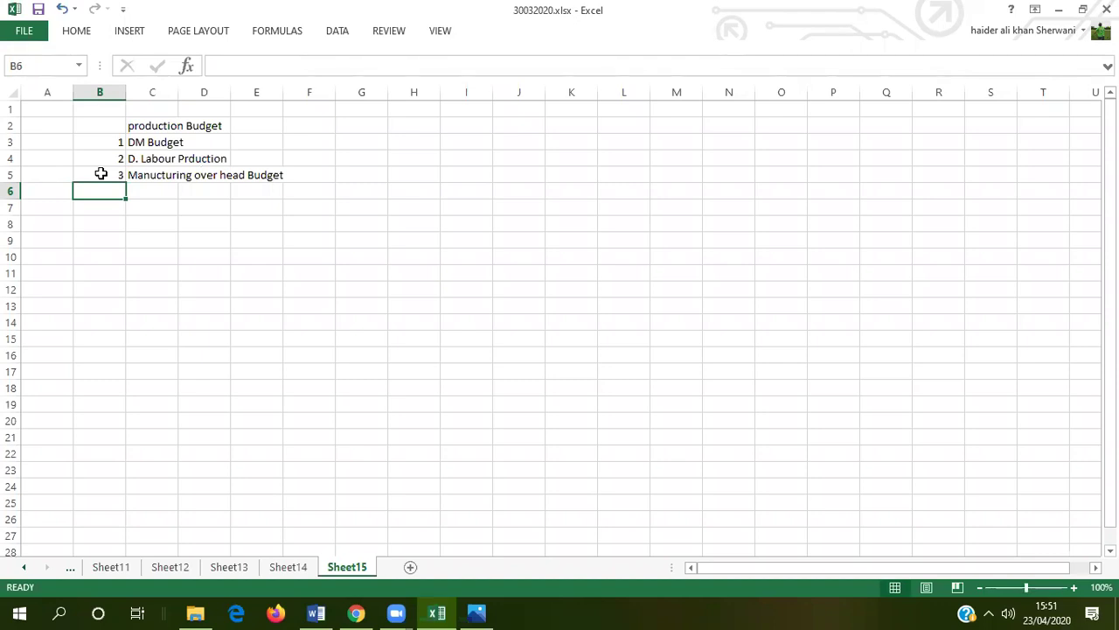
Enter the section title "1 direct material Budget" in cell A8.
key(Down)
key(Left)
key(Down)
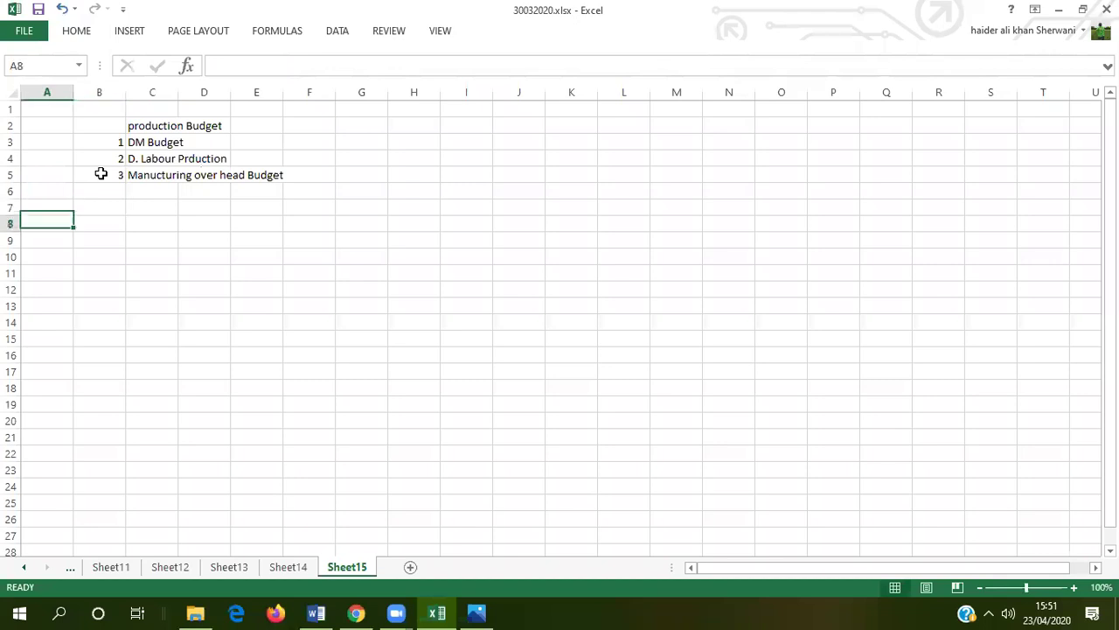
text(1)
text(8)
key(BackSpace)
text(direc)
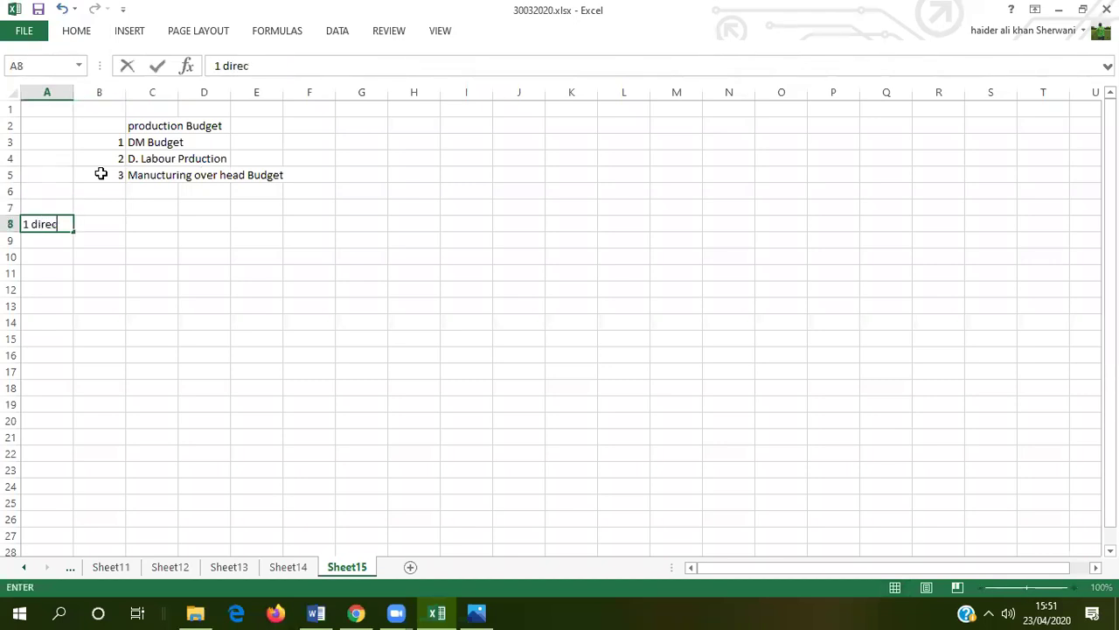
text(t material)
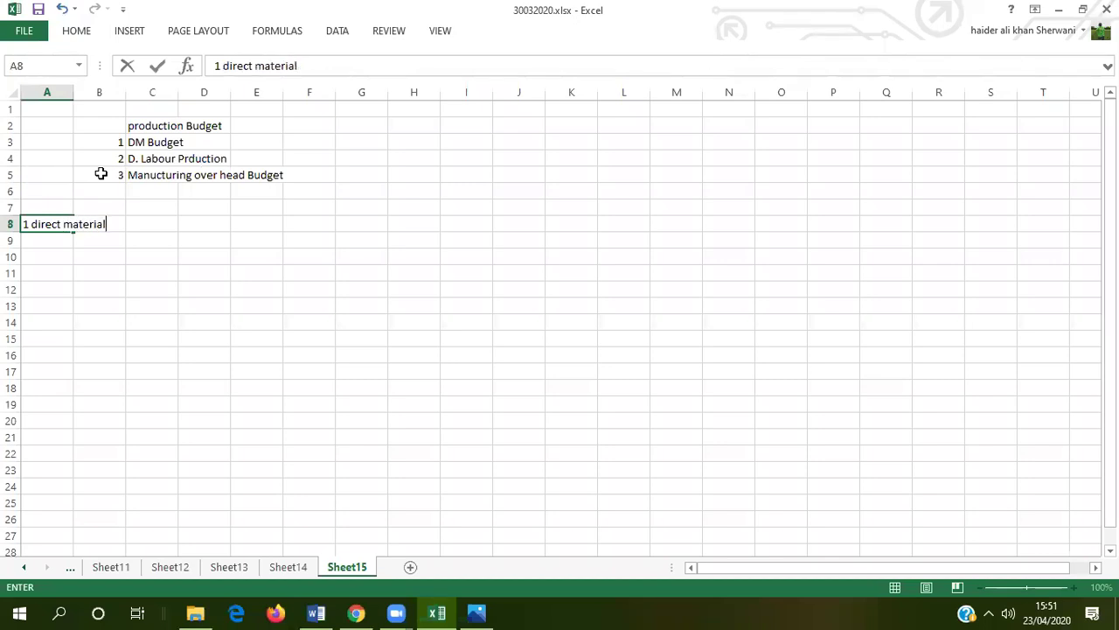
text( Budget)
key(Return)
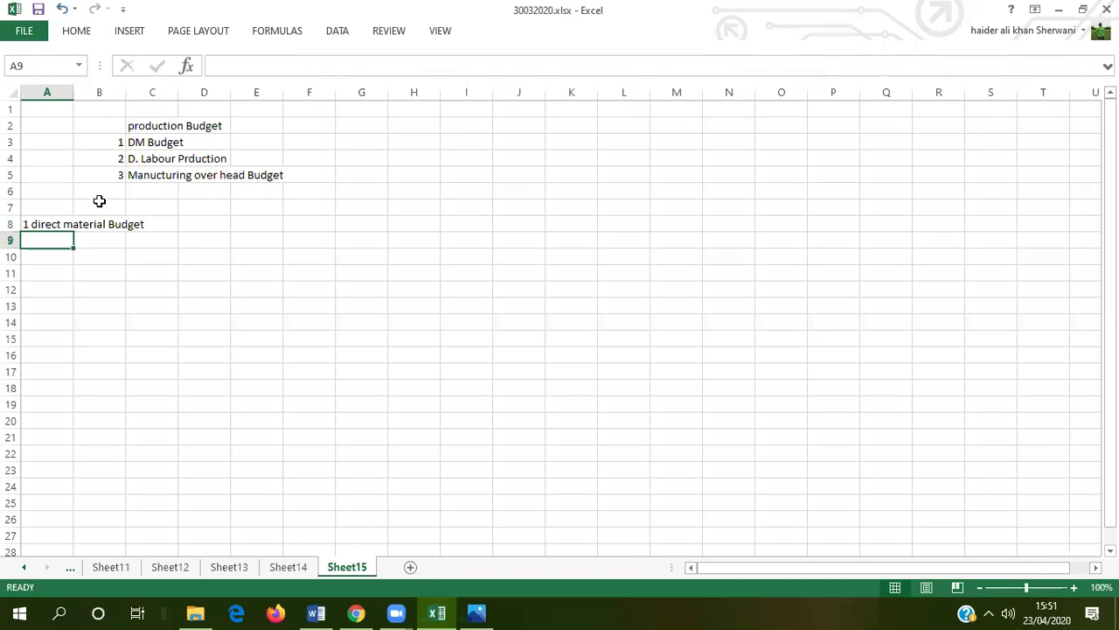
Enter the column labels "finished goods" in B10 and "raw material" in D10.
click(107, 253)
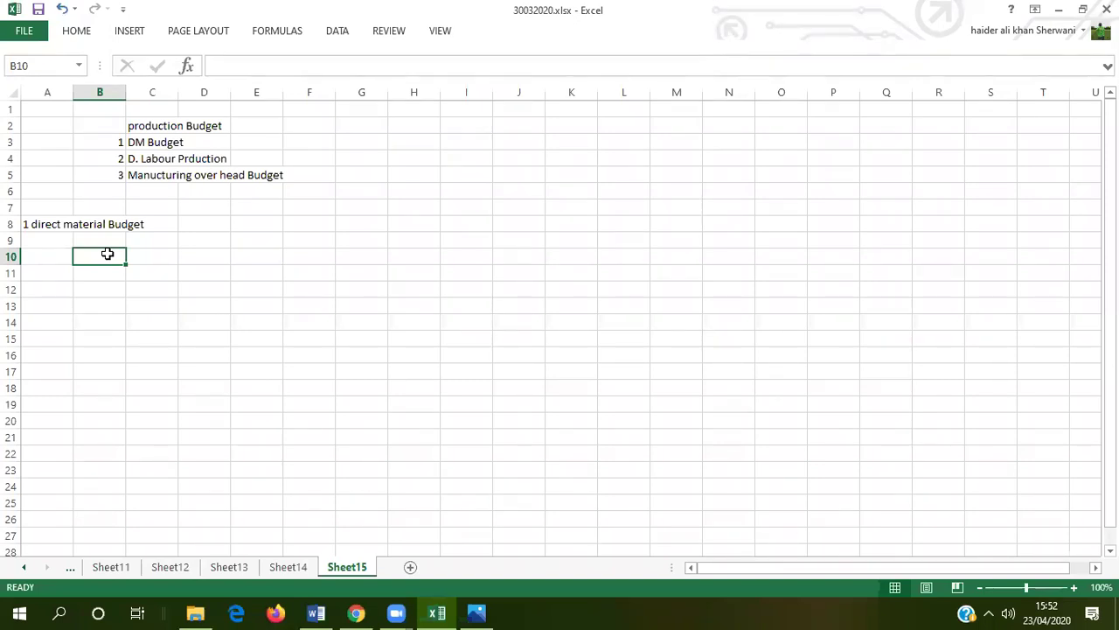
text(fi)
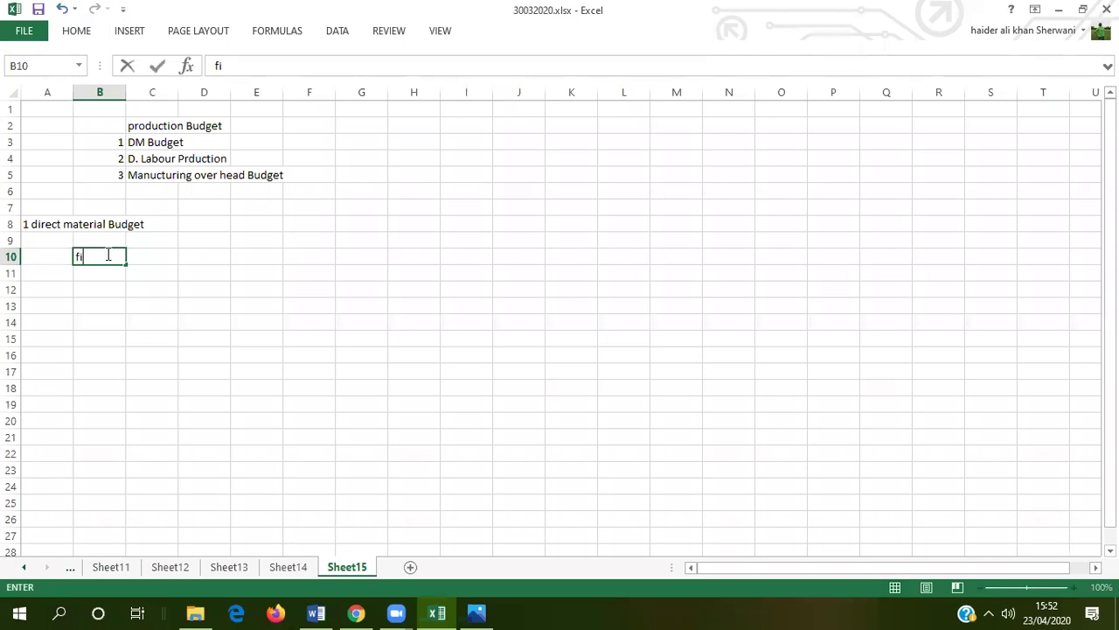
text(nished goods)
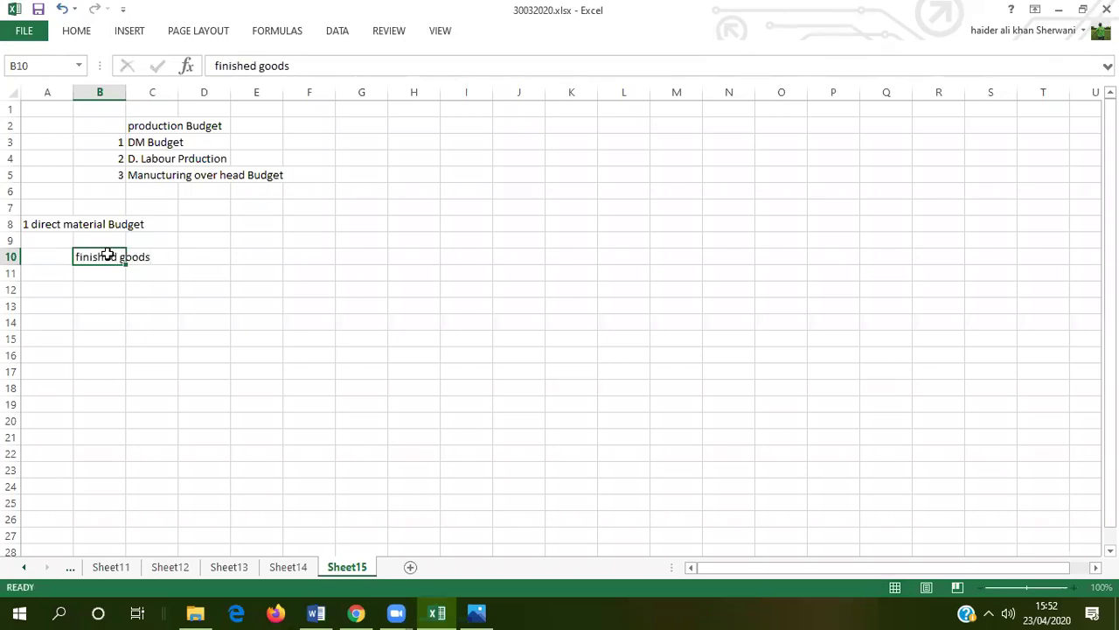
key(Tab)
key(Tab)
text(raw )
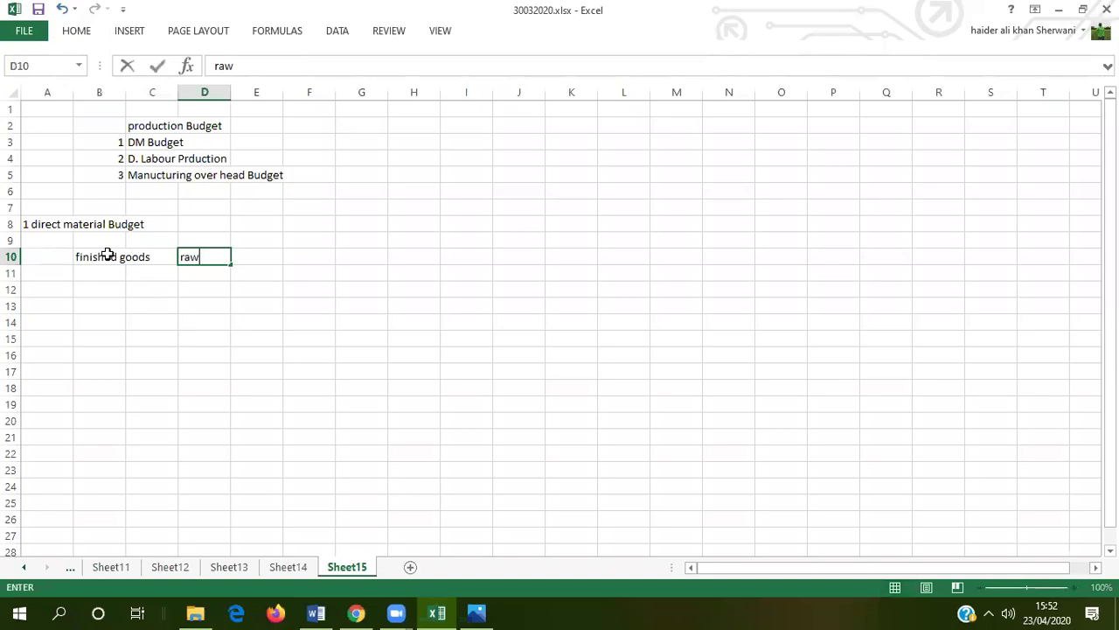
text(material)
key(Return)
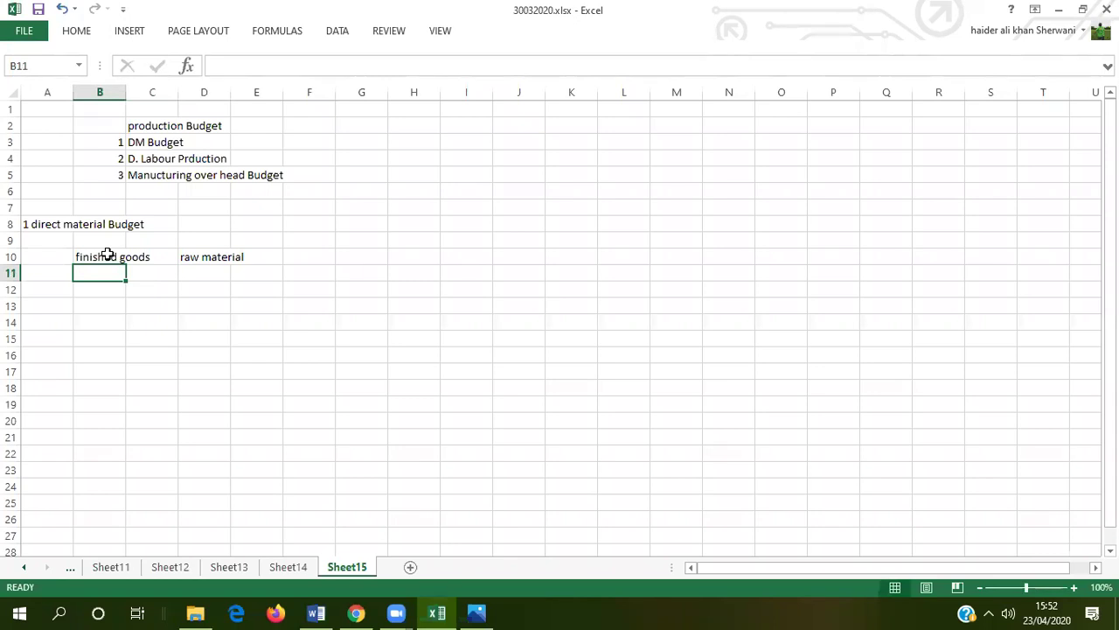
Fill row 11 with 1 under finished goods, 3 under raw material and "units of material" in E11.
text(1)
key(Tab)
key(Tab)
text(3)
key(Tab)
text(units of material)
key(Return)
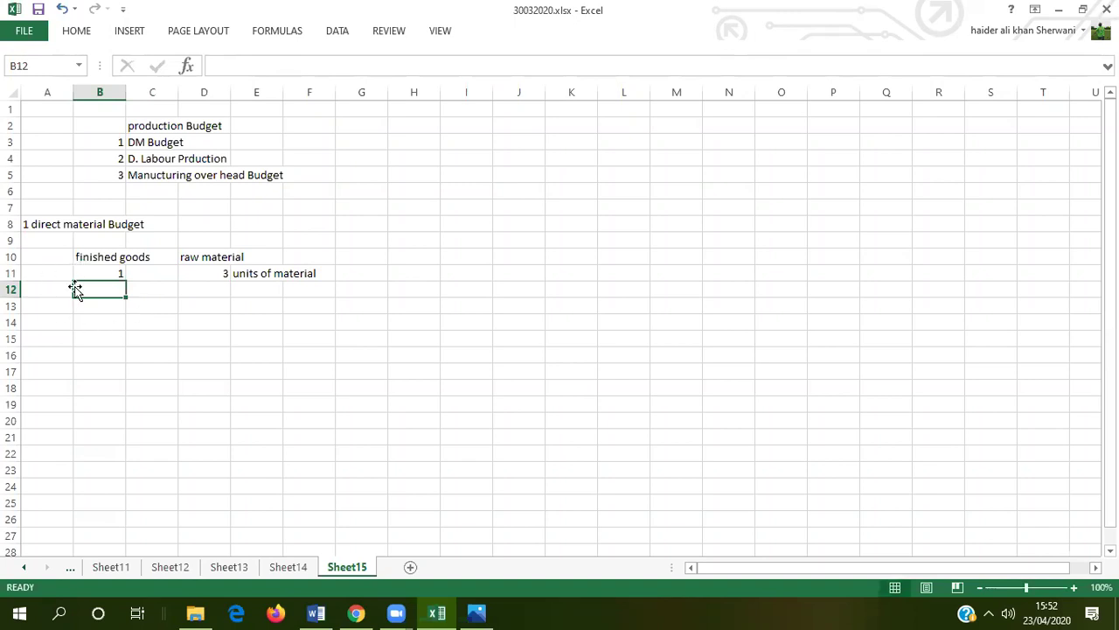
Enter the quarter headings Q1, Q2, Q3 and Q4 across cells C13 to F13.
click(155, 309)
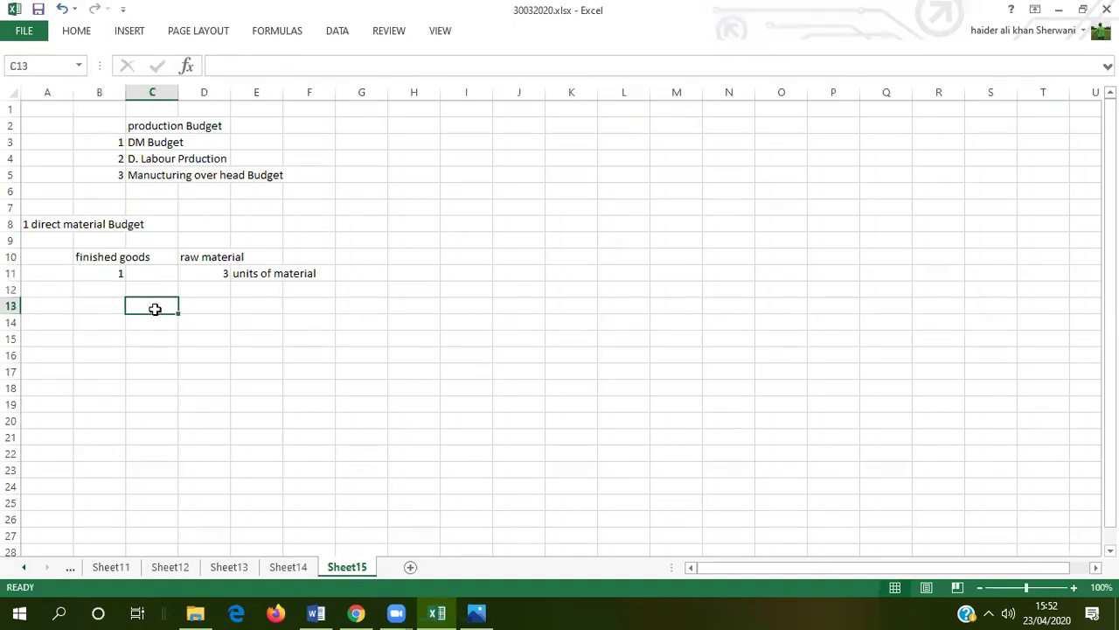
text(Q1)
key(Tab)
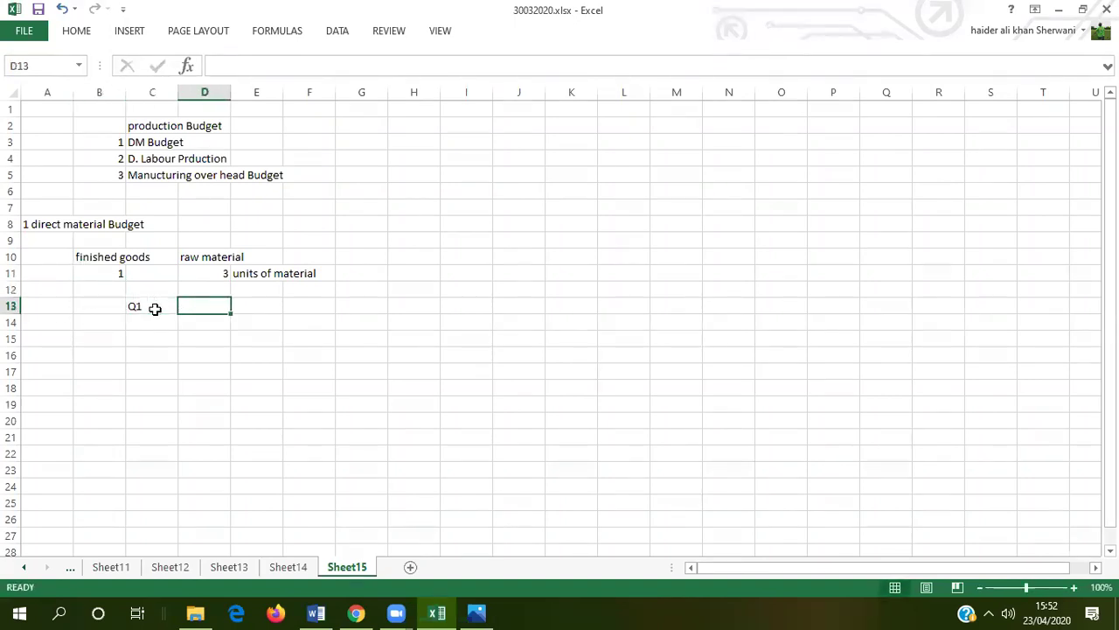
text(Q2)
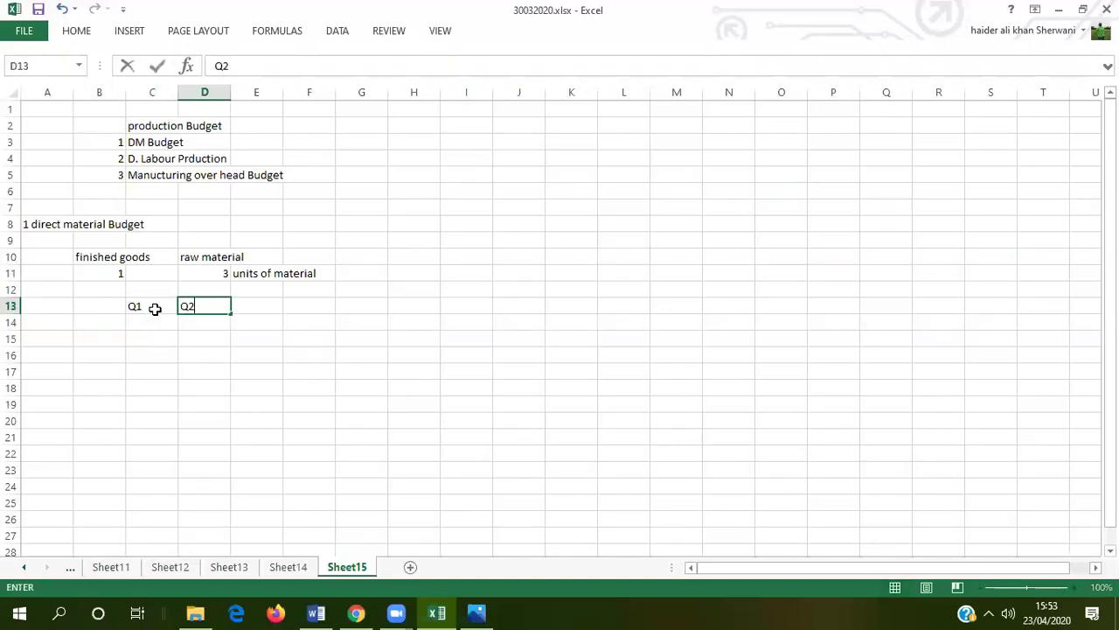
key(Tab)
text(Q3)
key(Tab)
text(Q4)
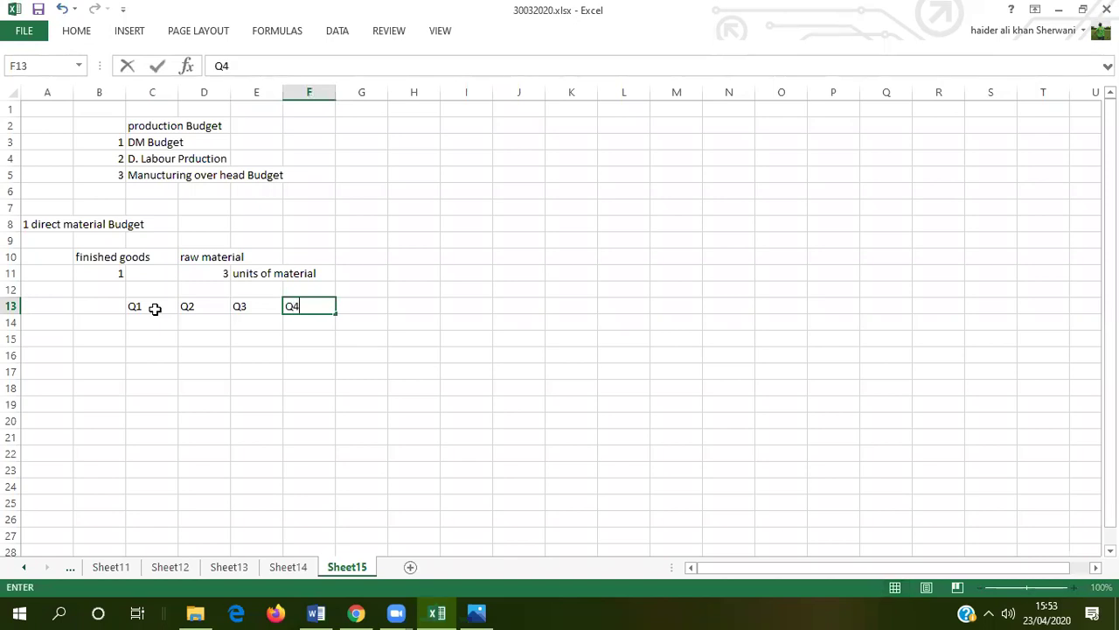
key(Return)
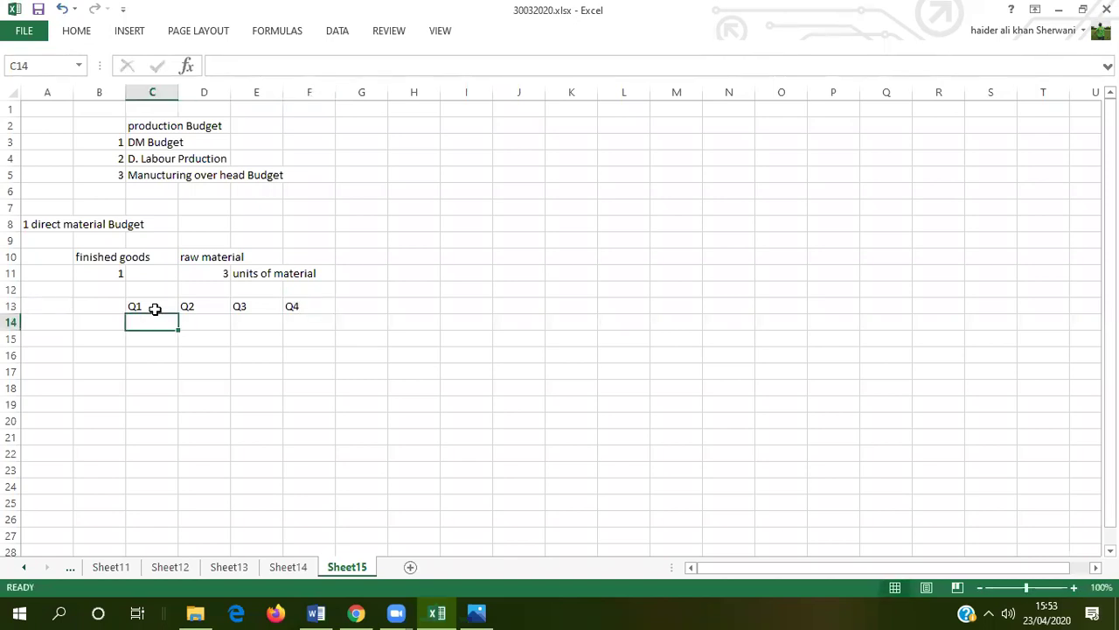
Fill row 14 with the quarterly production quantities 226000, 277000, 244000 and 174000 under Q1 to Q4.
text(22)
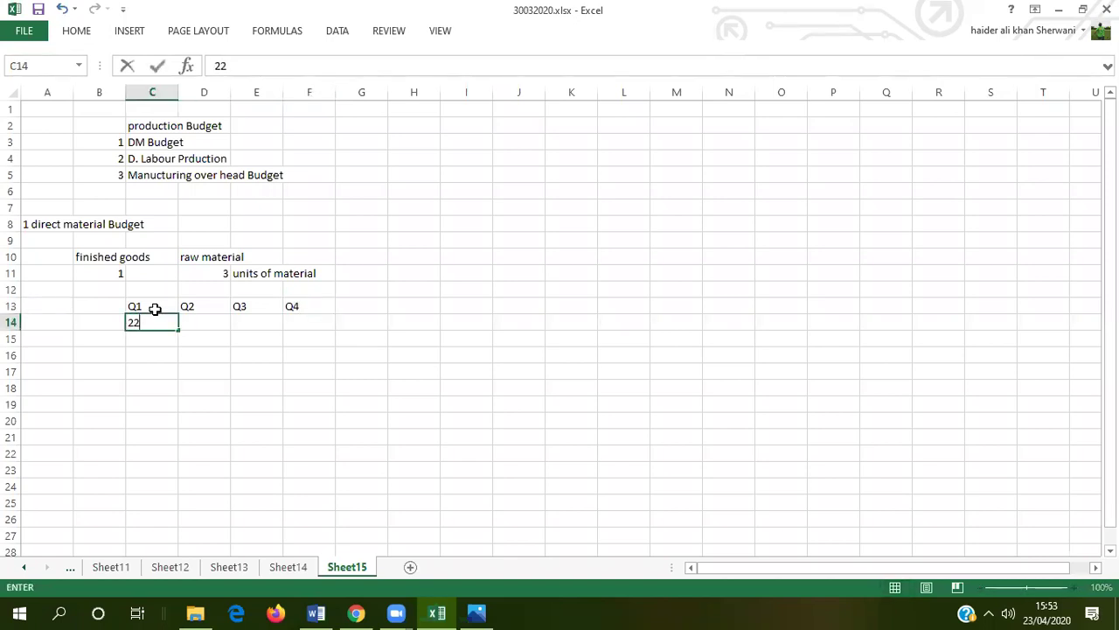
text(6000)
key(Tab)
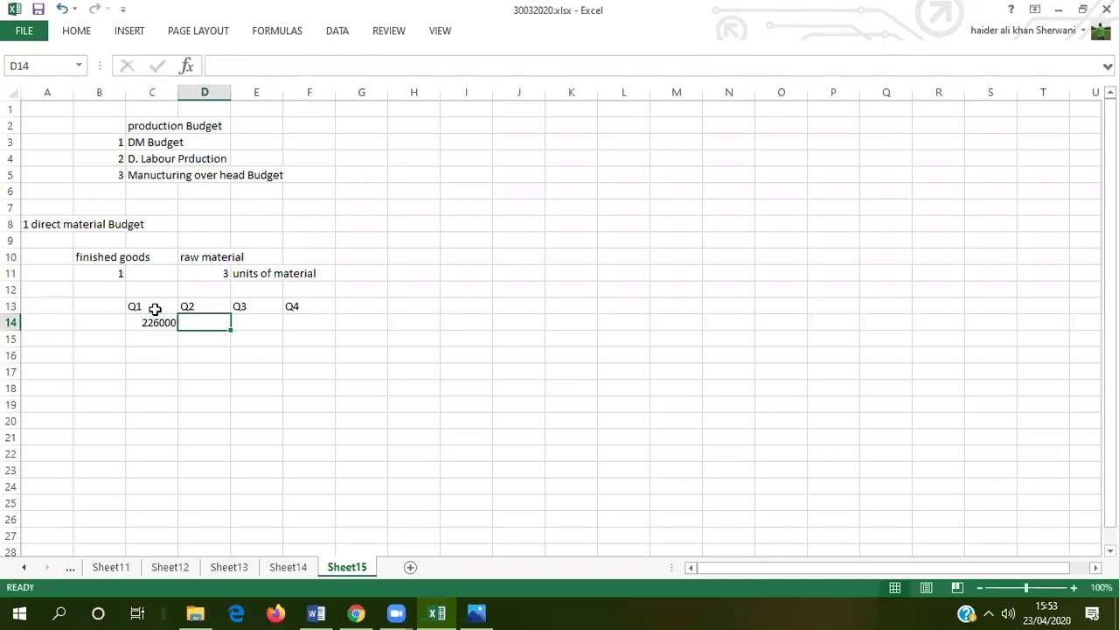
text(277000)
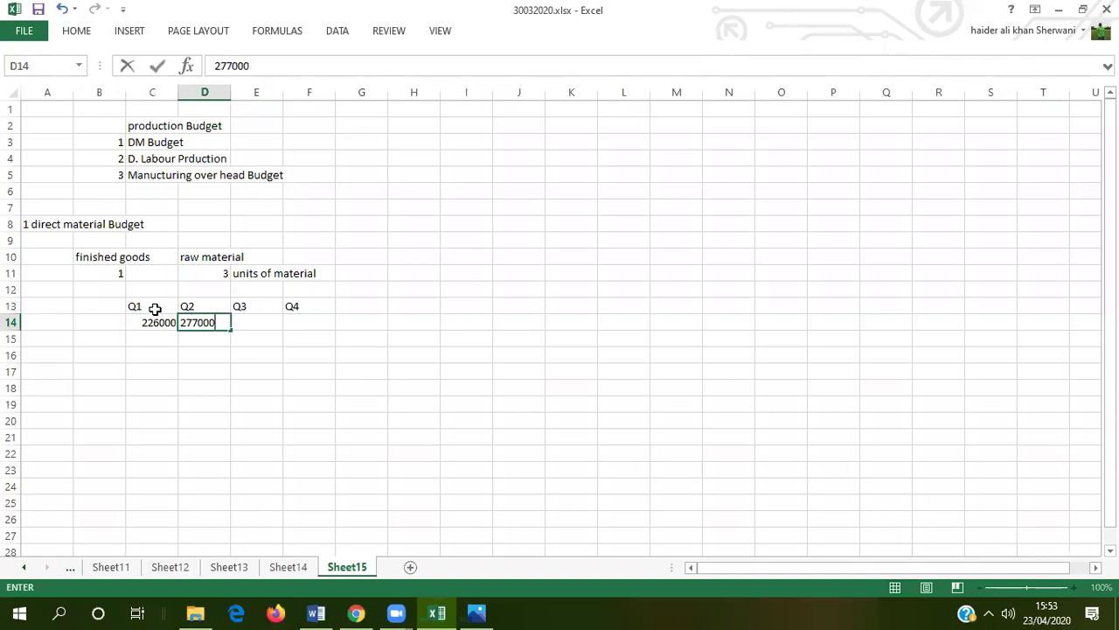
key(Tab)
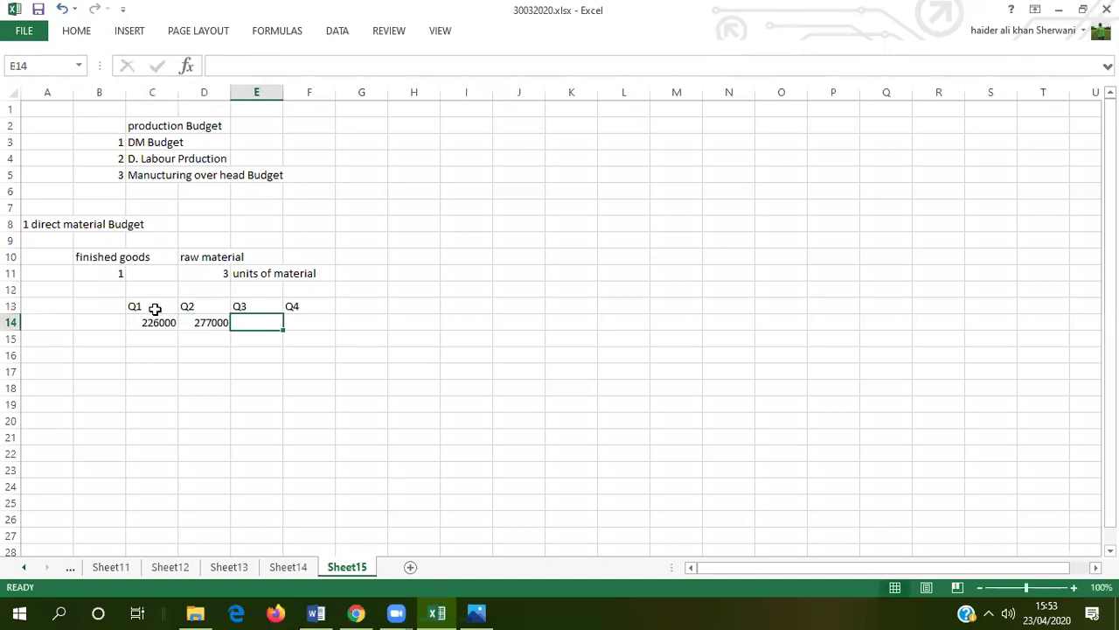
text(24400)
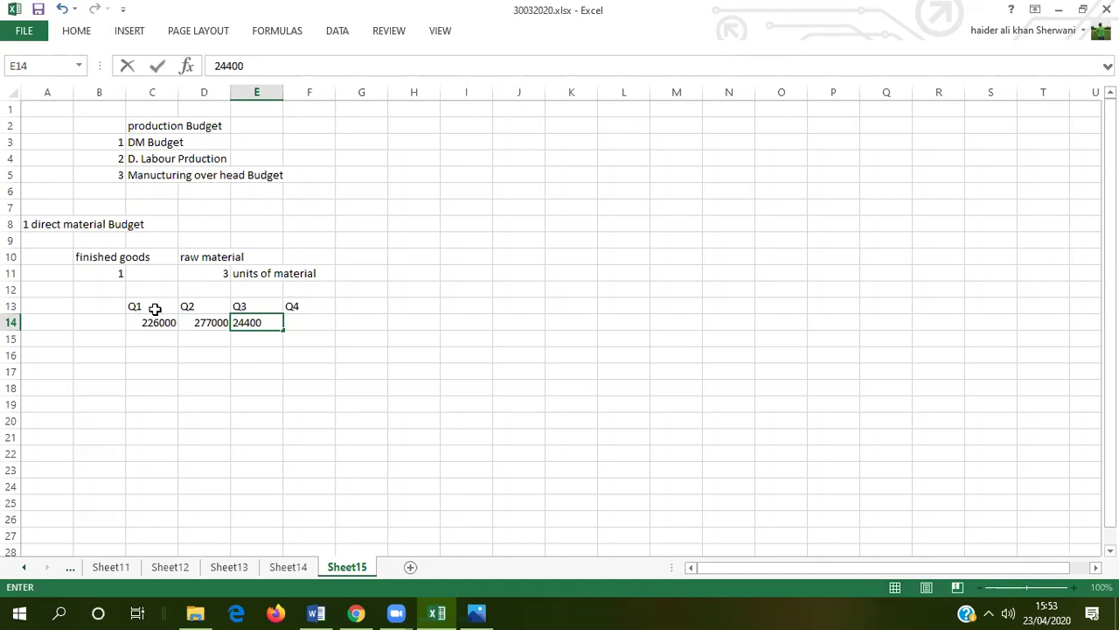
text(0)
key(Tab)
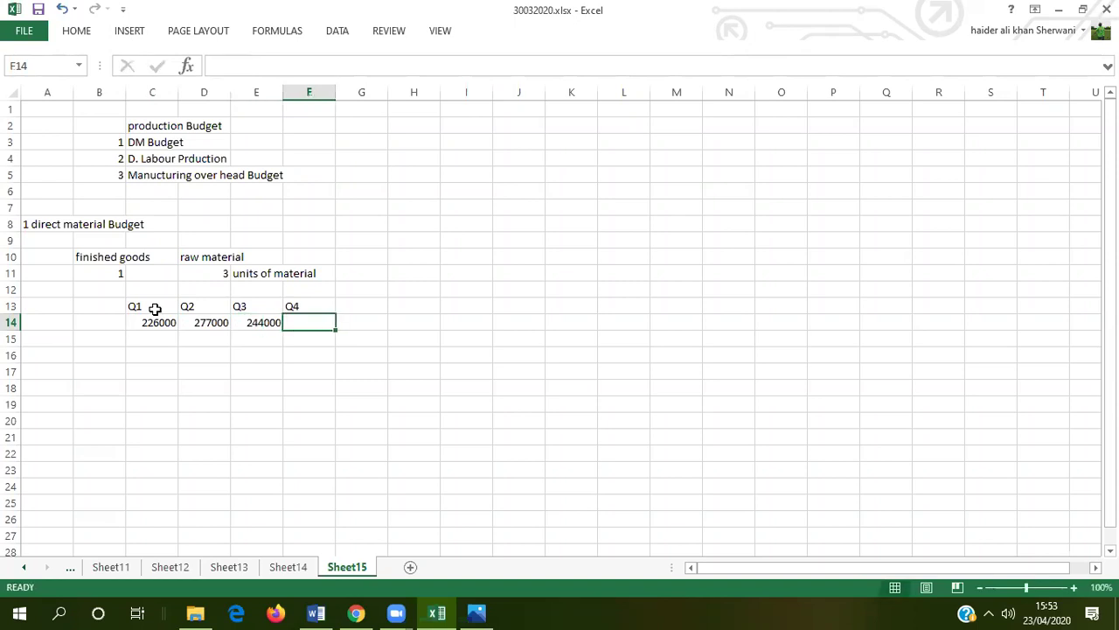
text(17)
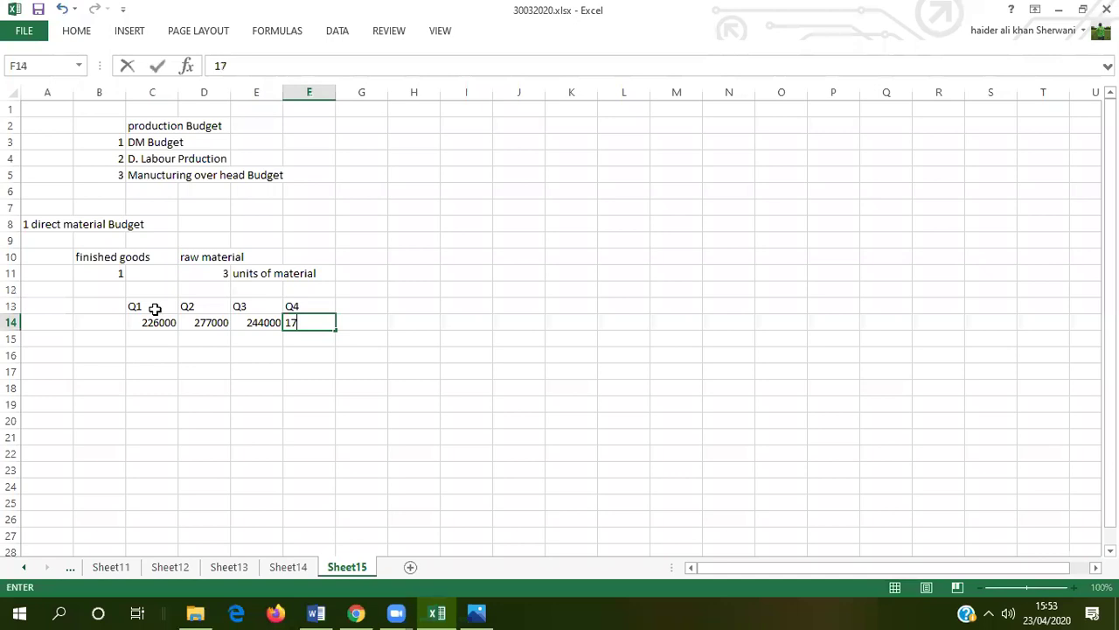
text(4000)
key(Return)
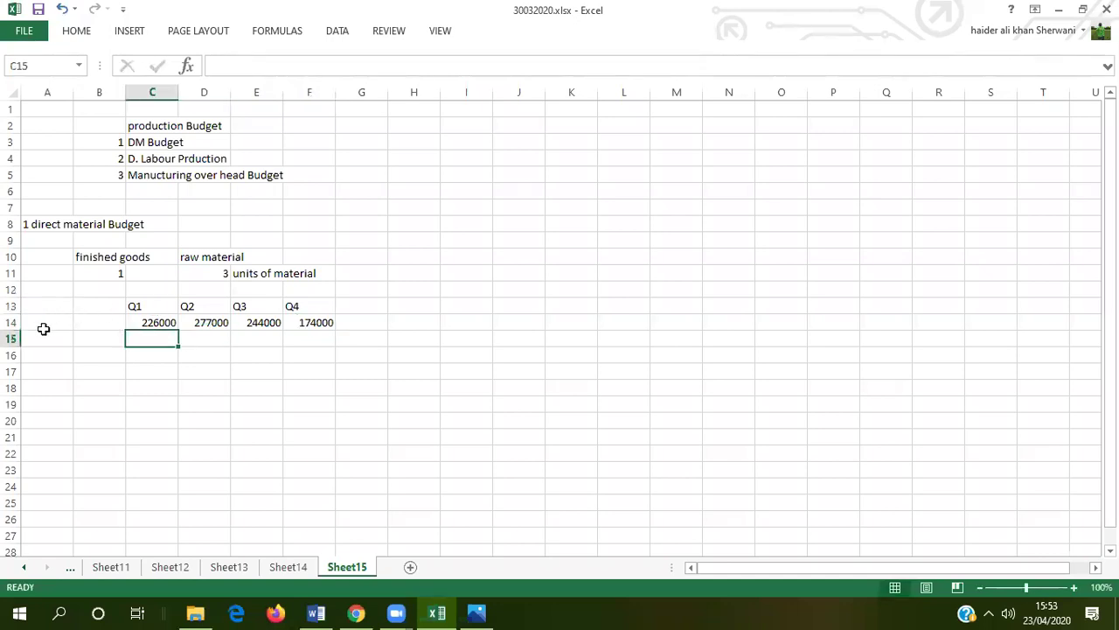
Label row 14 "Finished Goods Production" in cell A14.
click(44, 328)
text(F)
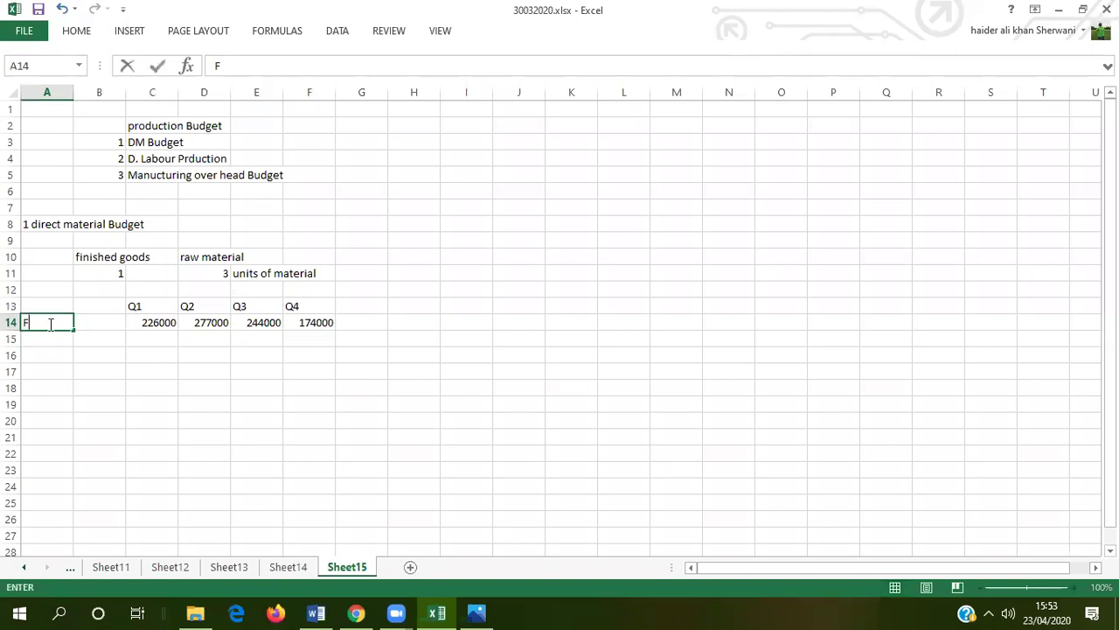
text(inished Goods Production)
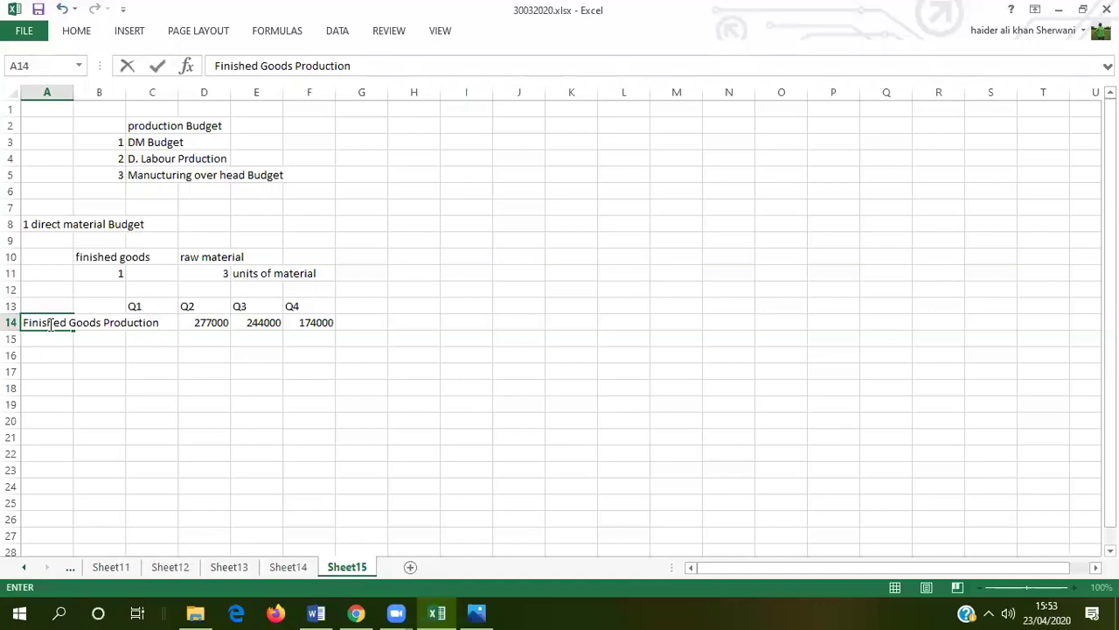
click(70, 352)
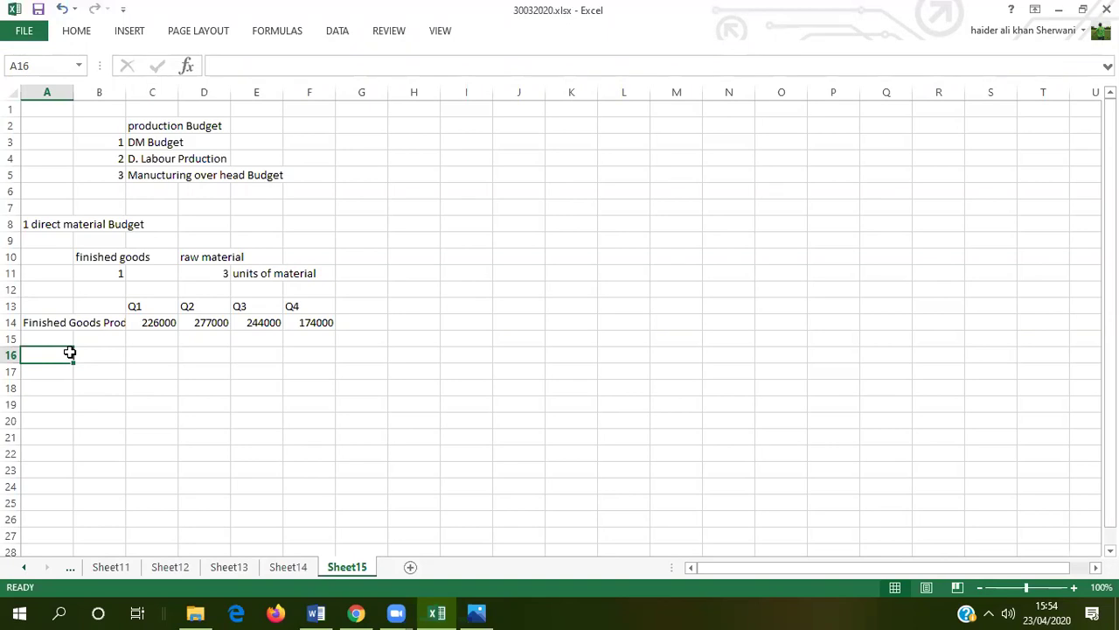
Enter the heading "DIRECT MATERIAL" in cell A12, above the quarterly table.
click(58, 287)
text(DIRECT)
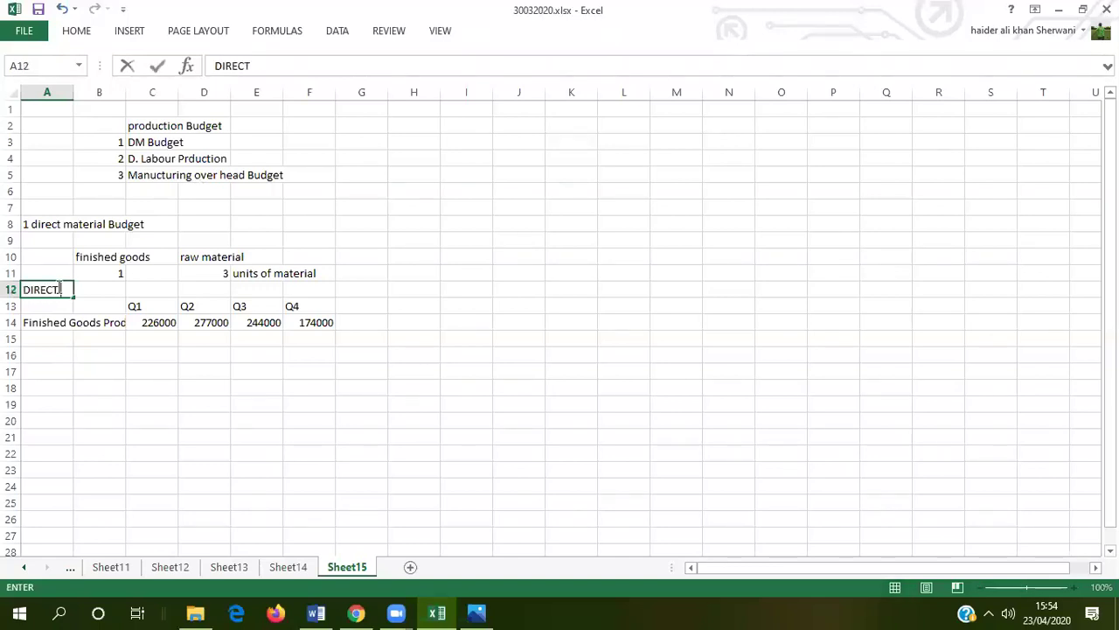
text( MATERIAL)
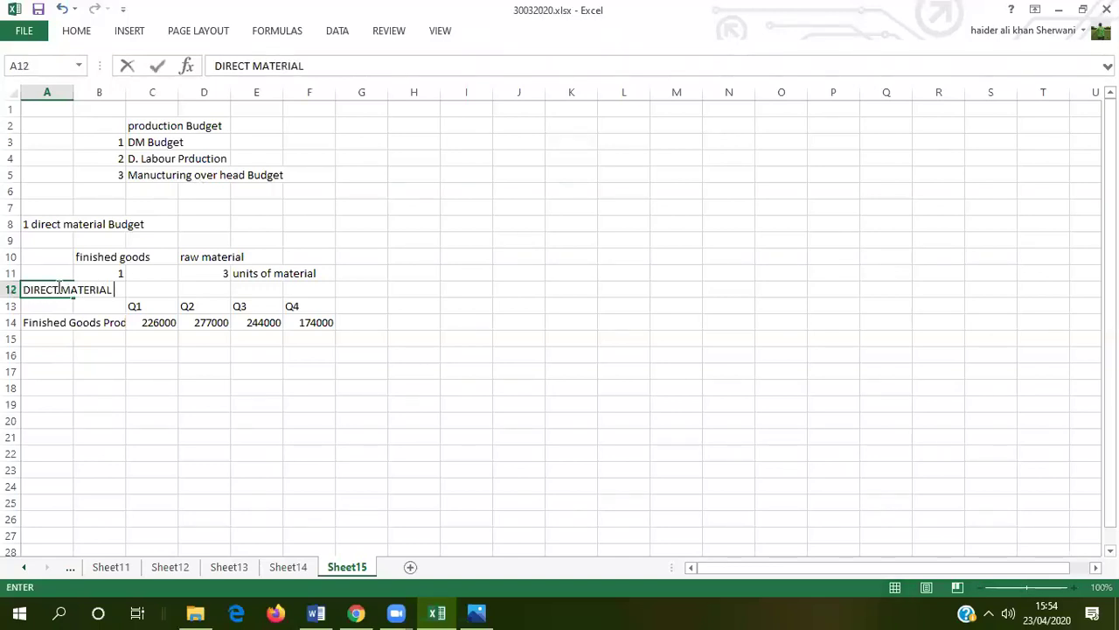
key(Tab)
key(Tab)
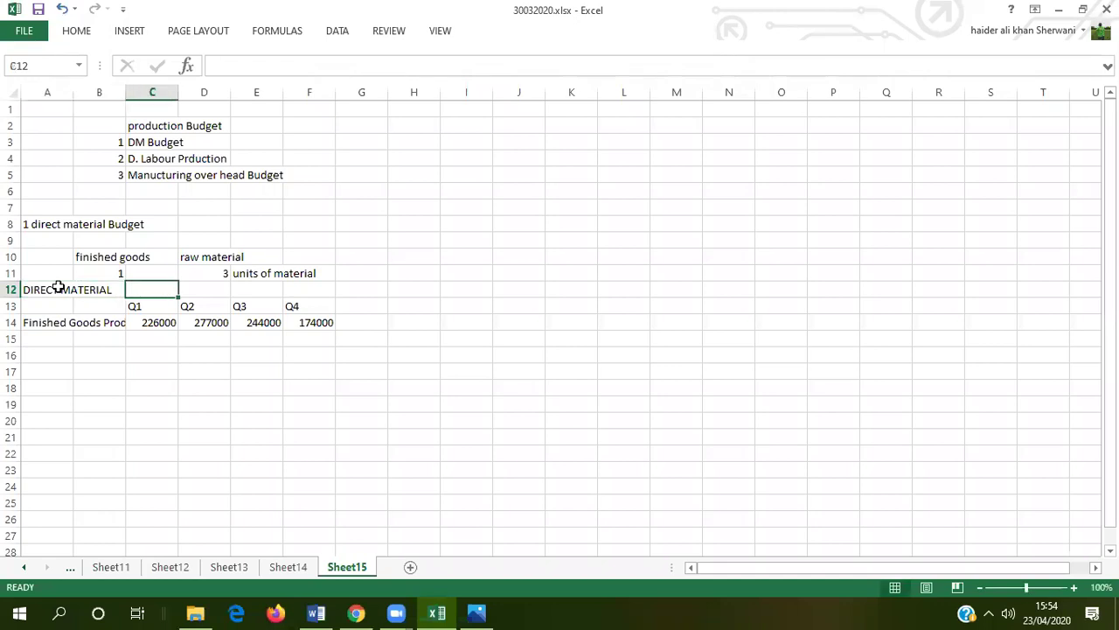
click(44, 297)
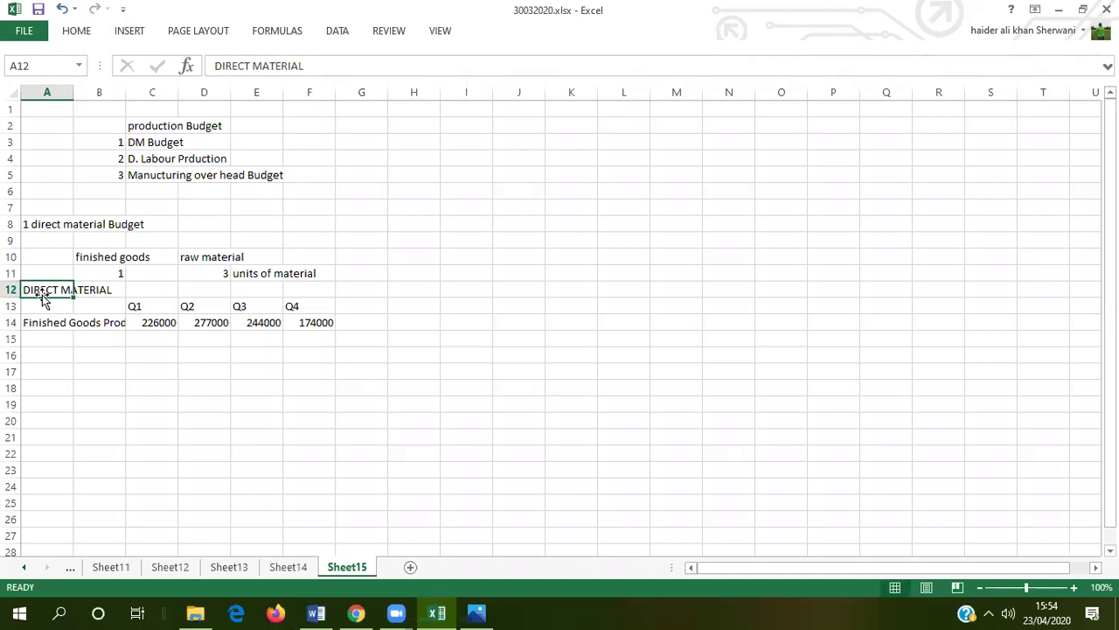
click(102, 351)
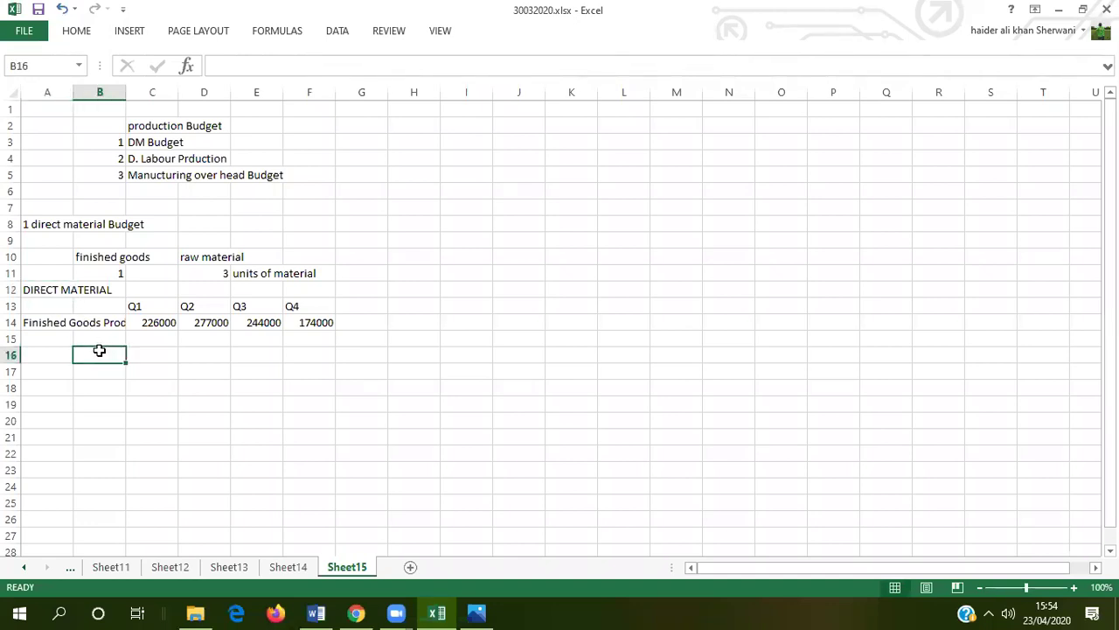
Label row 15 "RM units utalized" in cell A15.
click(47, 341)
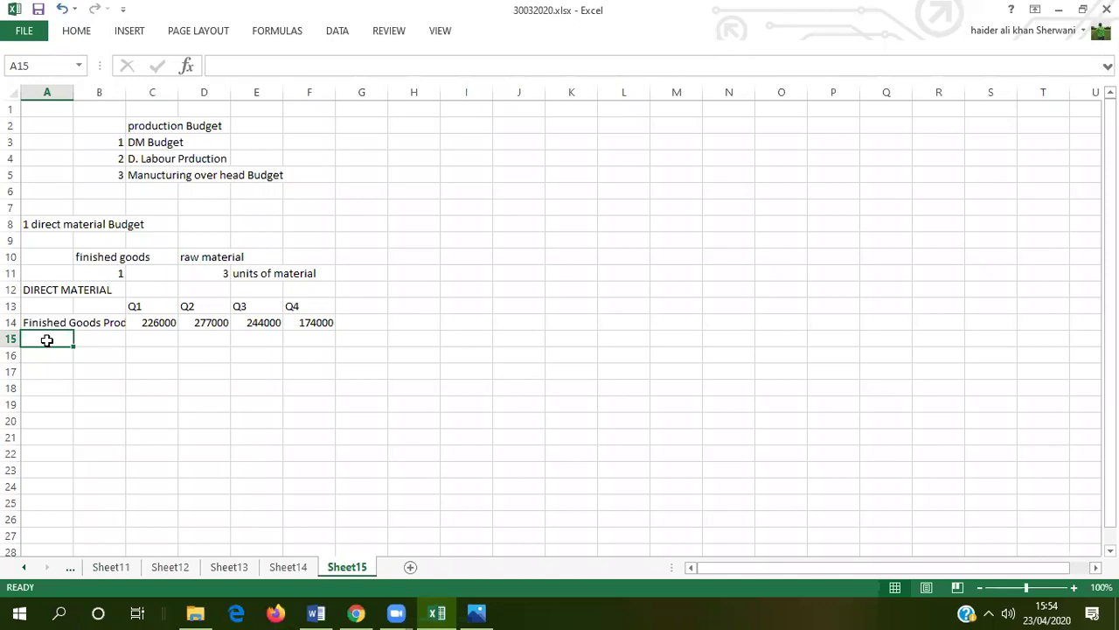
text(units utalized)
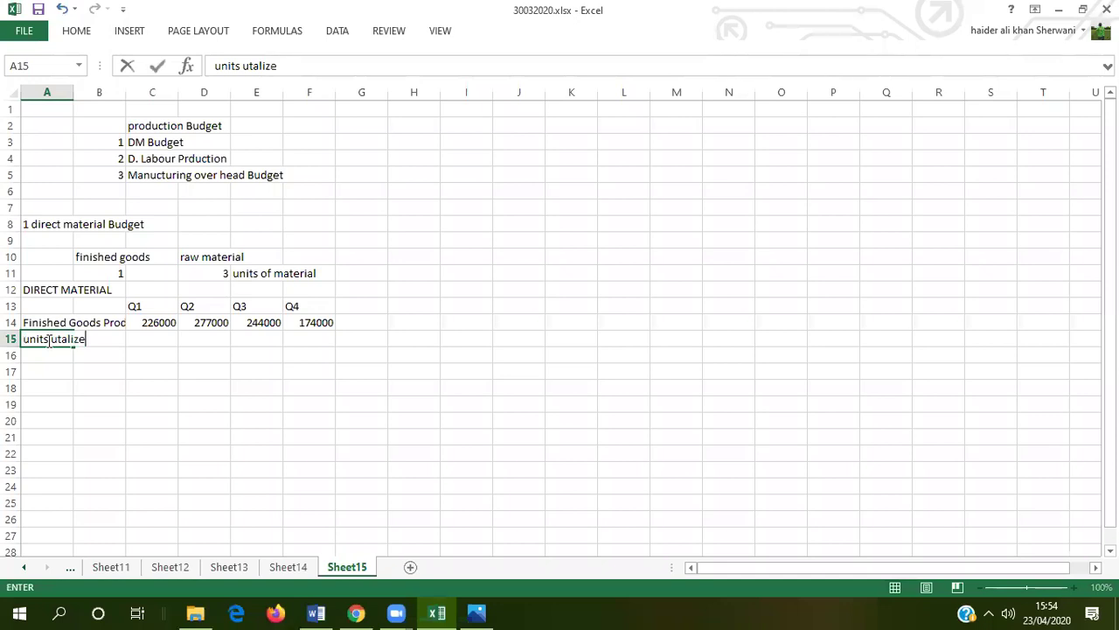
key(Tab)
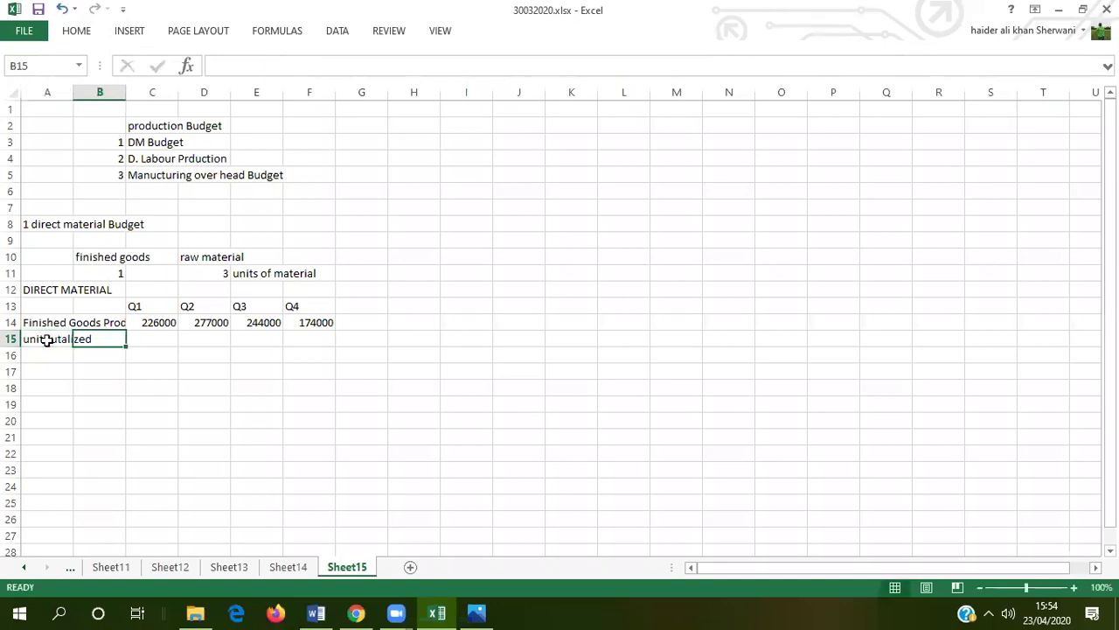
click(47, 339)
click(214, 65)
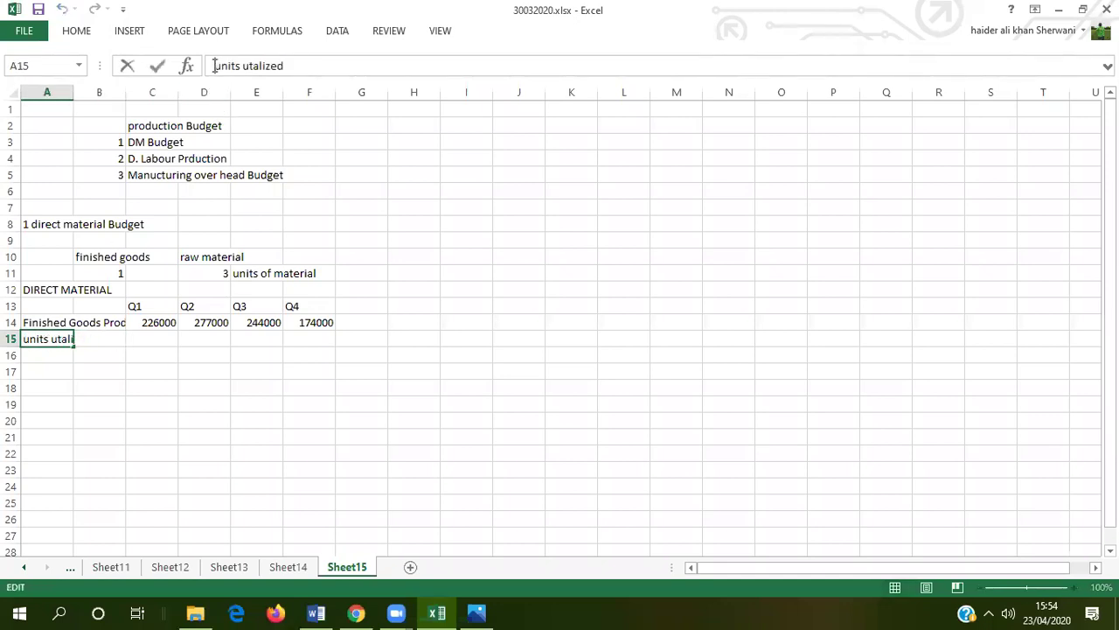
text(RM)
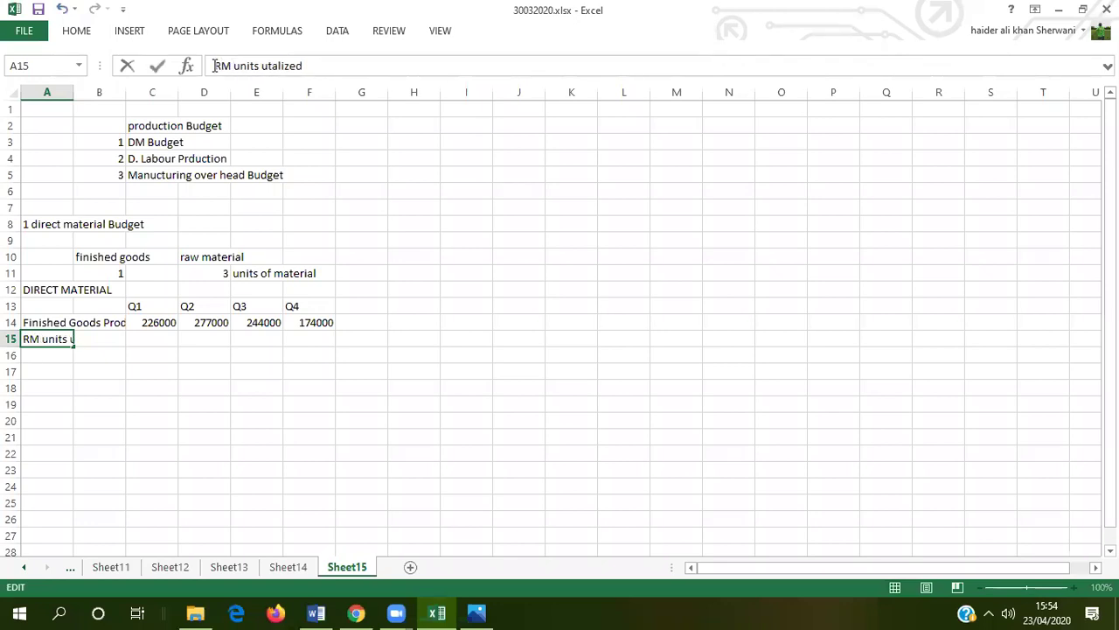
Enter 3 as the raw material units for Q1 in cell C15.
click(153, 344)
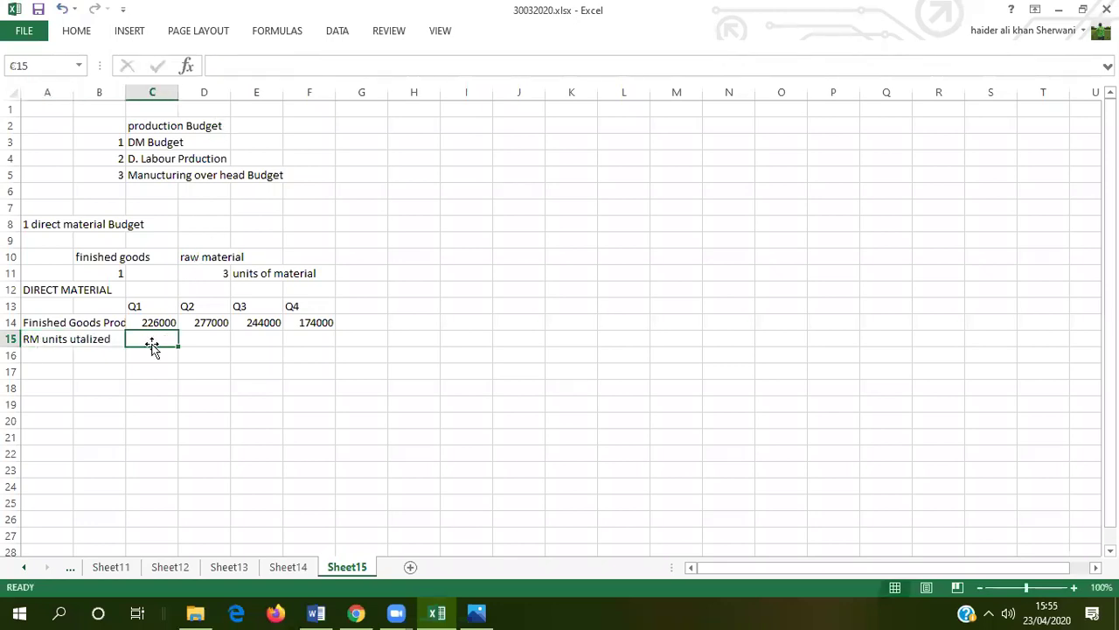
text(3)
key(Tab)
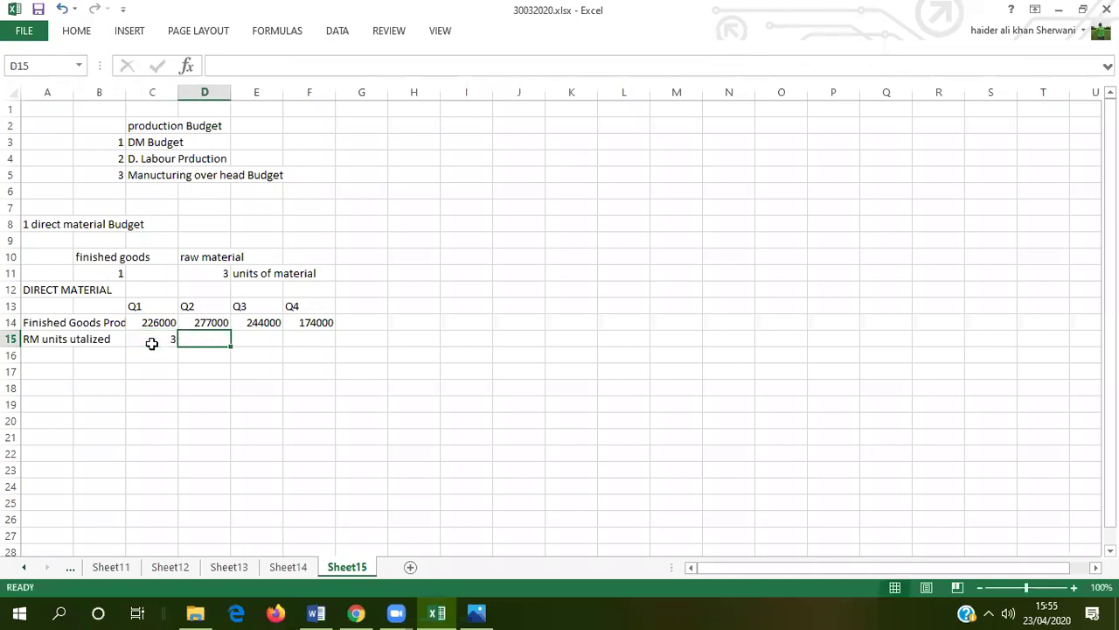
Label row 16 "T. raw material req" in cell A16.
click(40, 358)
text(T.)
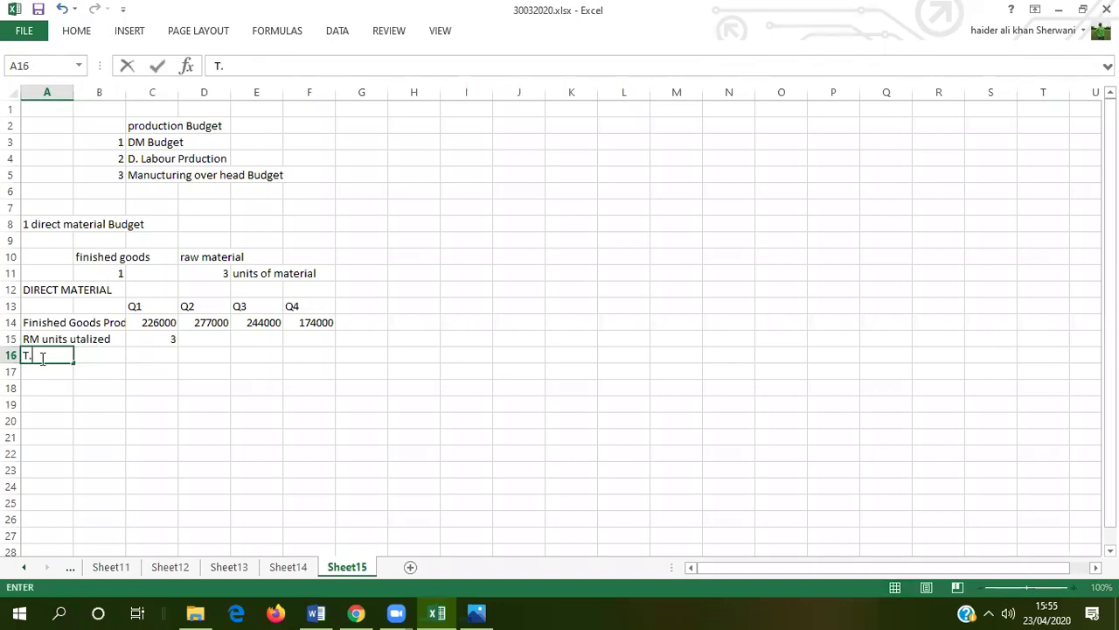
text( raw material req)
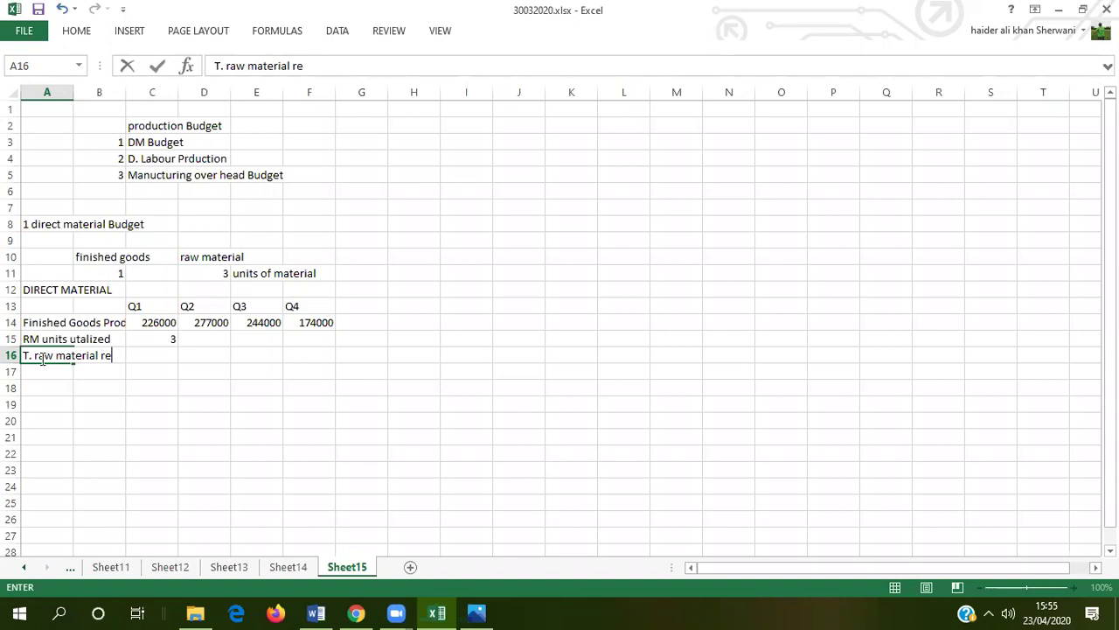
Calculate the Q1 total raw material requirement in C16 by multiplying C14 by C15.
click(150, 354)
text(=)
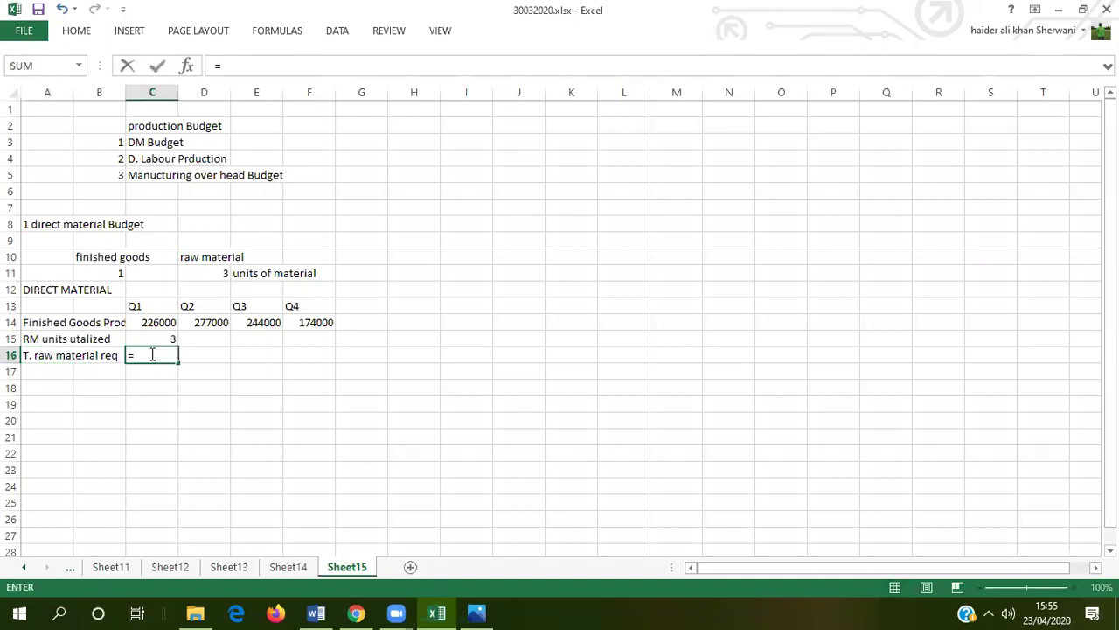
click(167, 324)
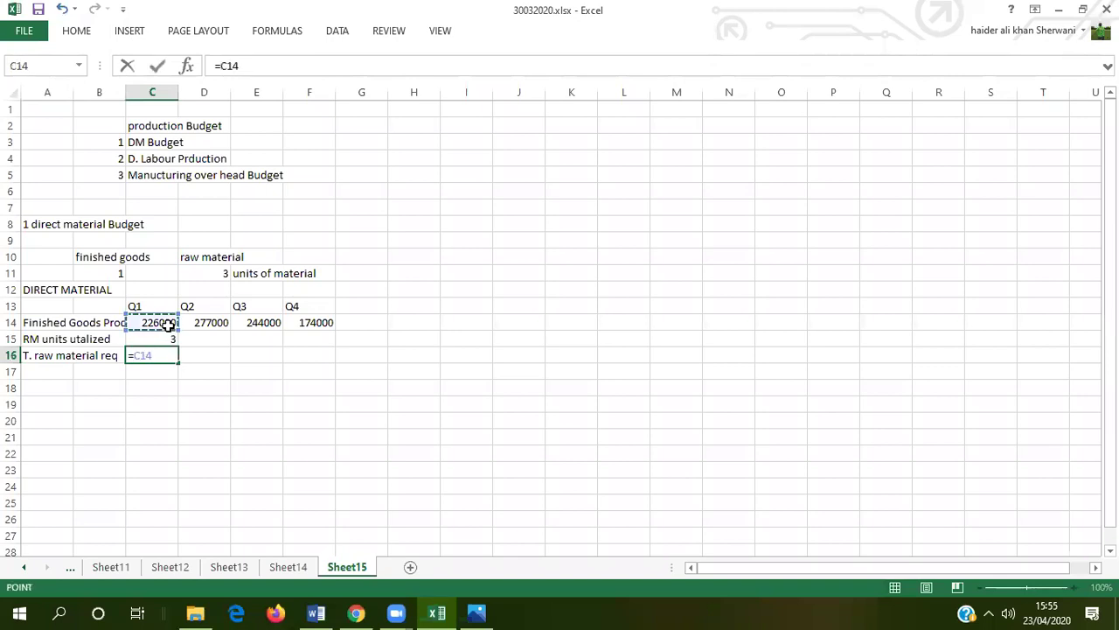
text(*)
click(167, 337)
key(Return)
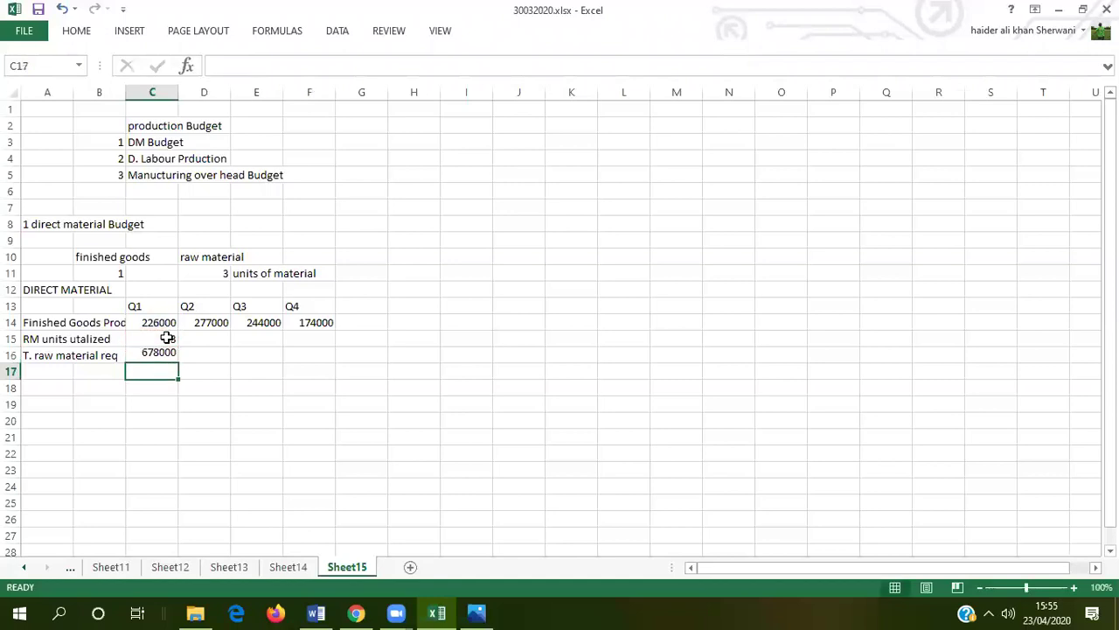
Enter 3 as the raw material units for Q2, Q3 and Q4 in cells D15 to F15.
click(204, 338)
text(3)
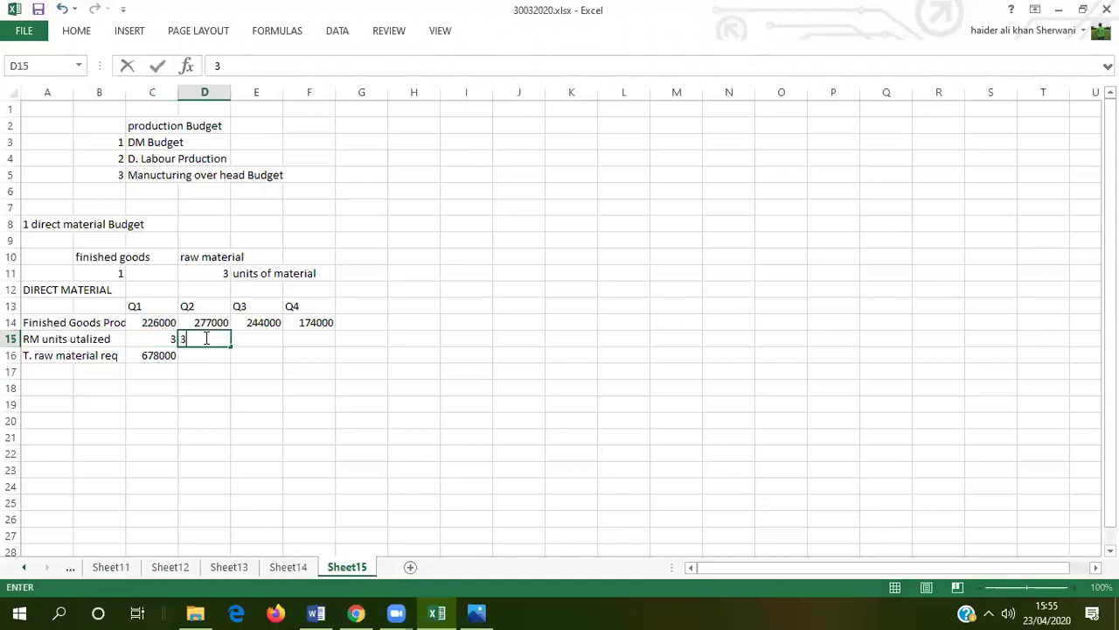
key(Tab)
text(3)
key(Tab)
text(3)
key(Down)
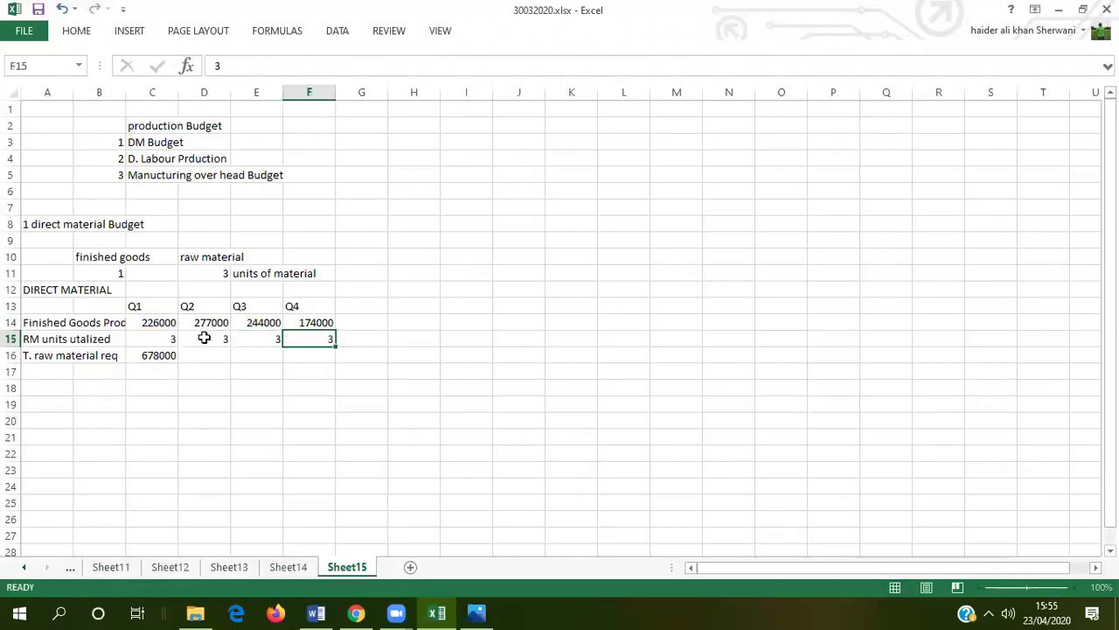
Fill the total raw material requirement formula from C16 across Q2 to Q4 in cells D16 to F16.
key(Left)
key(Left)
key(Left)
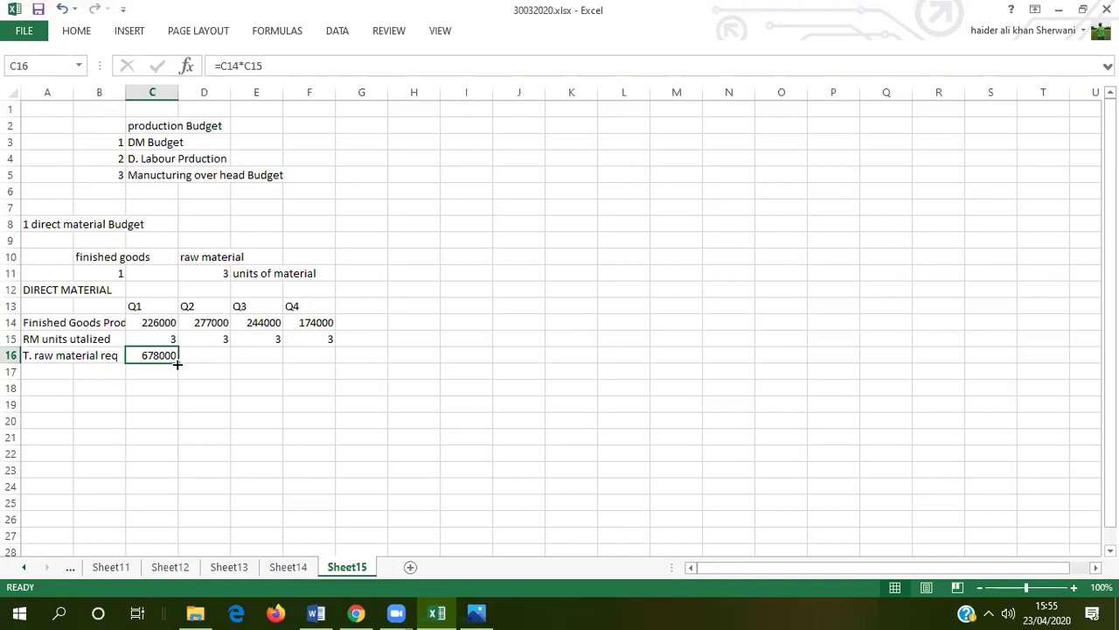
drag(177, 363, 329, 355)
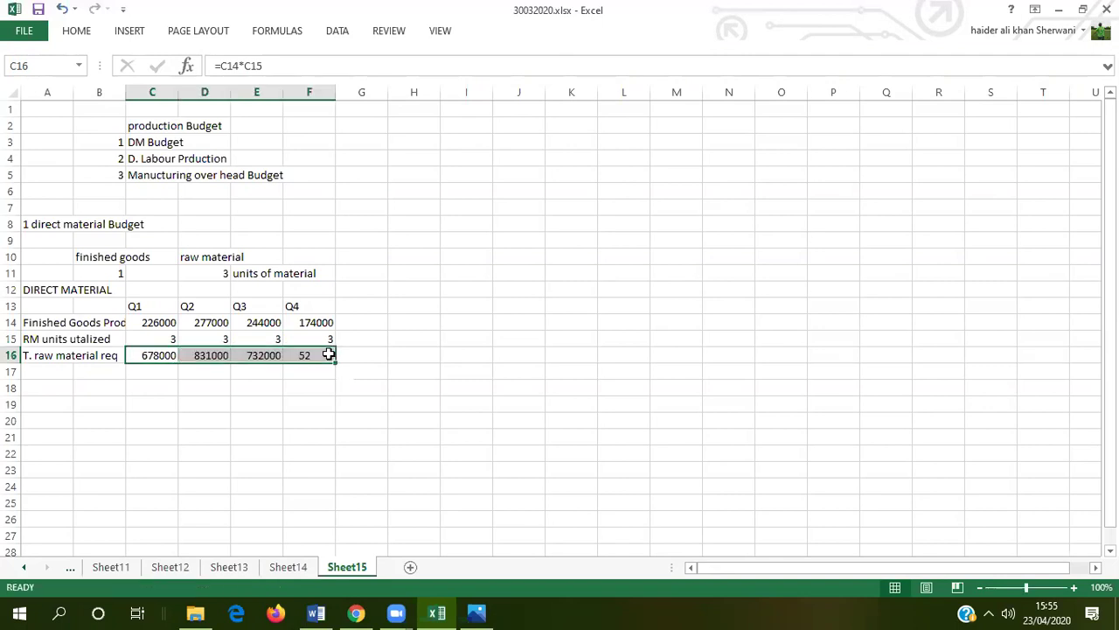
click(308, 401)
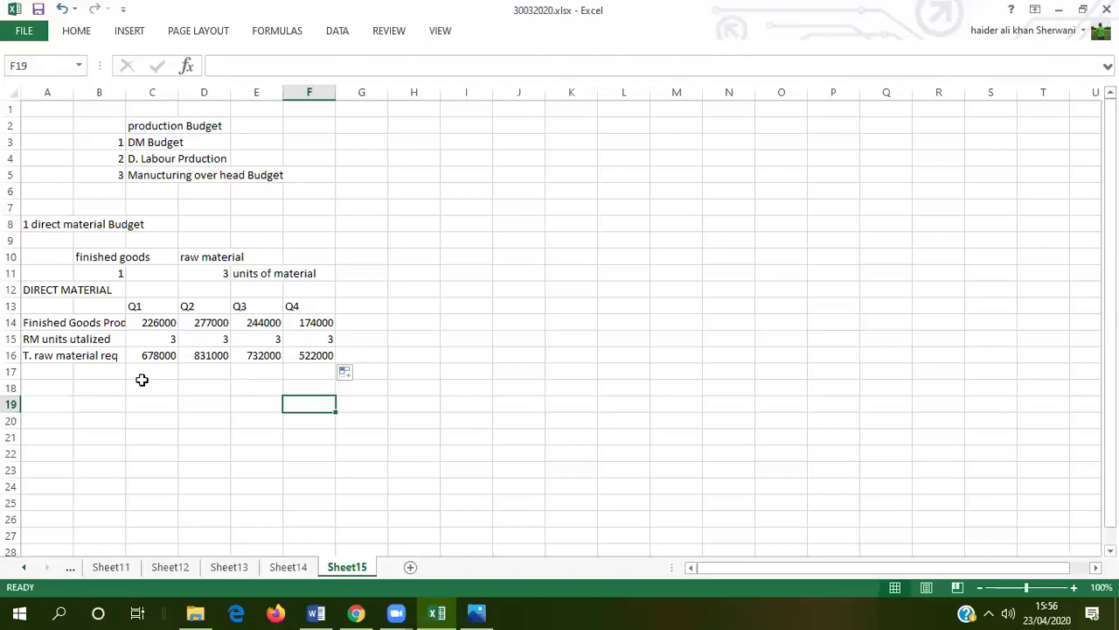
Highlight the total raw material requirement row, A16 to F16, with a yellow fill.
drag(26, 355, 300, 355)
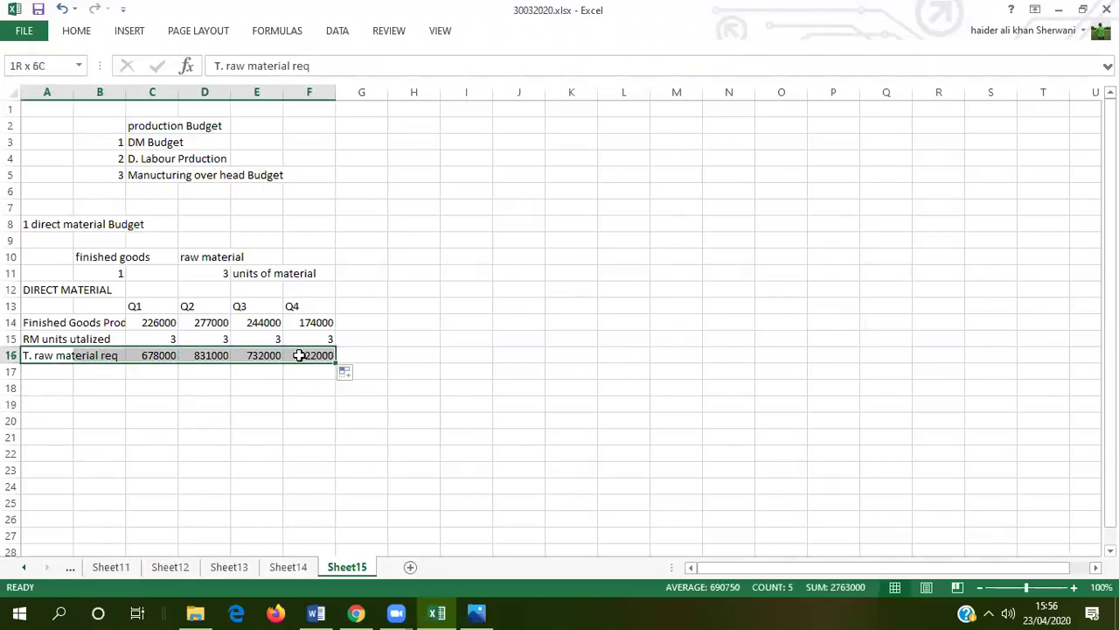
click(77, 32)
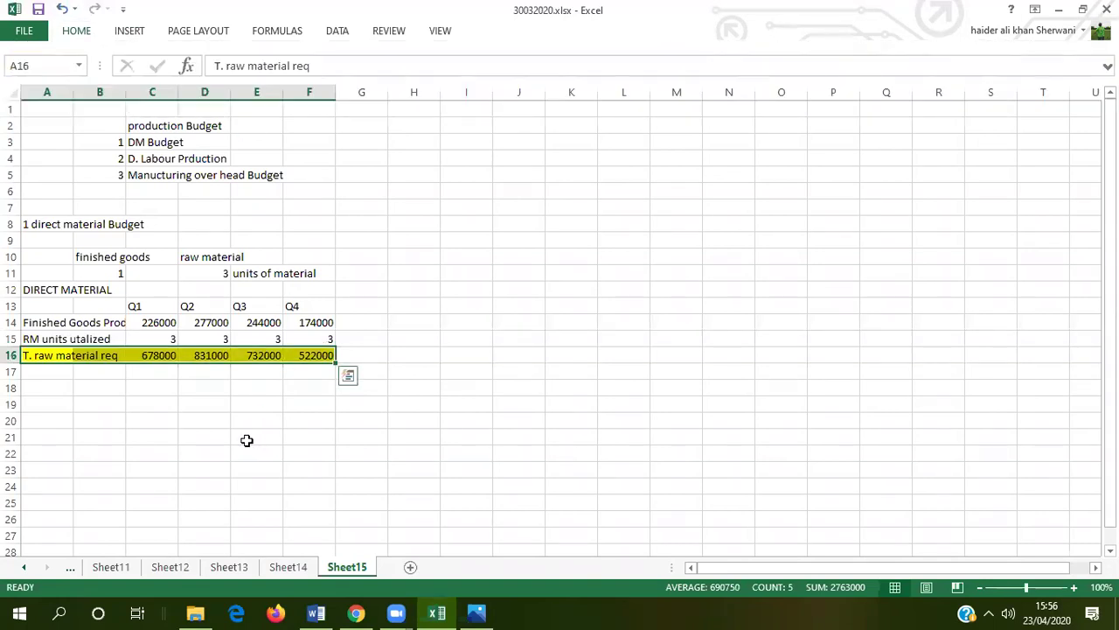
click(105, 410)
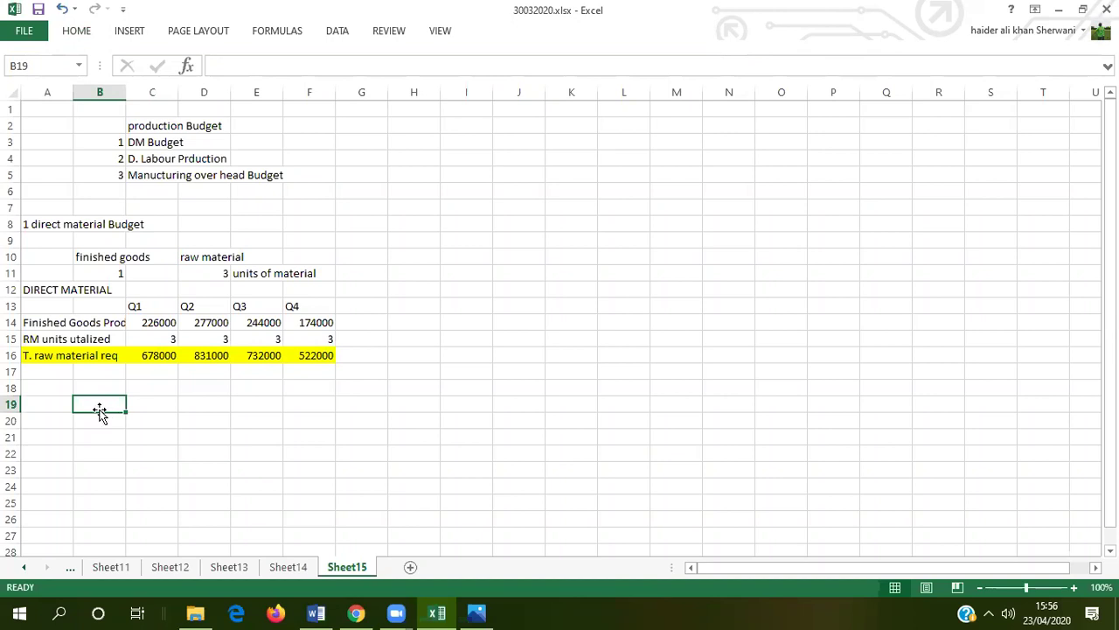
Enter the row label "+ desired Ending Inventory" in cell A17.
click(45, 373)
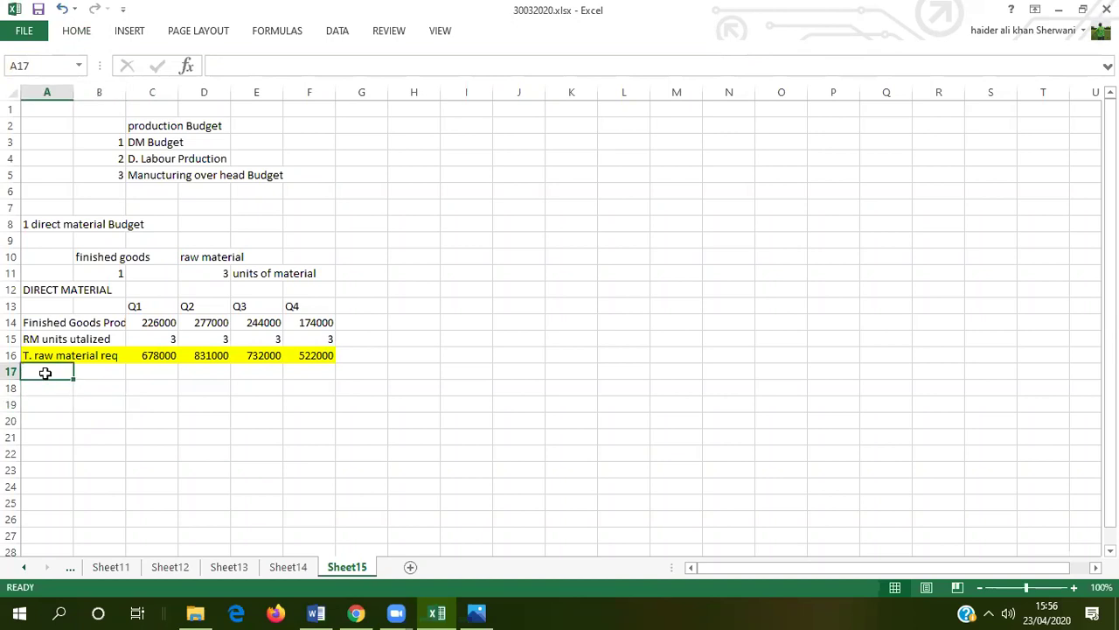
text(+)
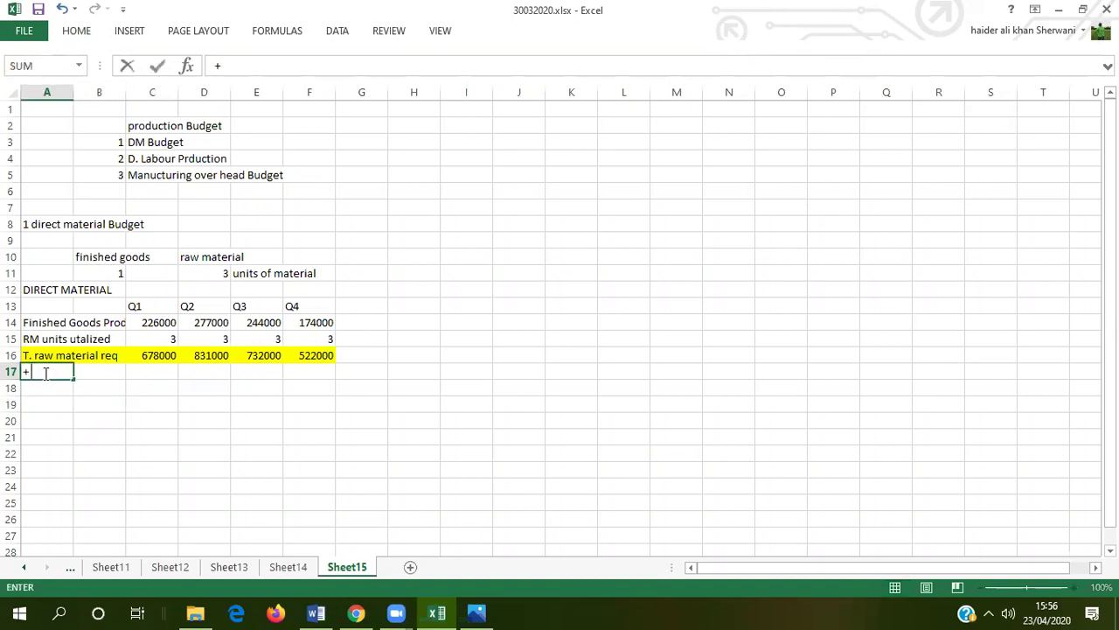
text( desired Ending Inv)
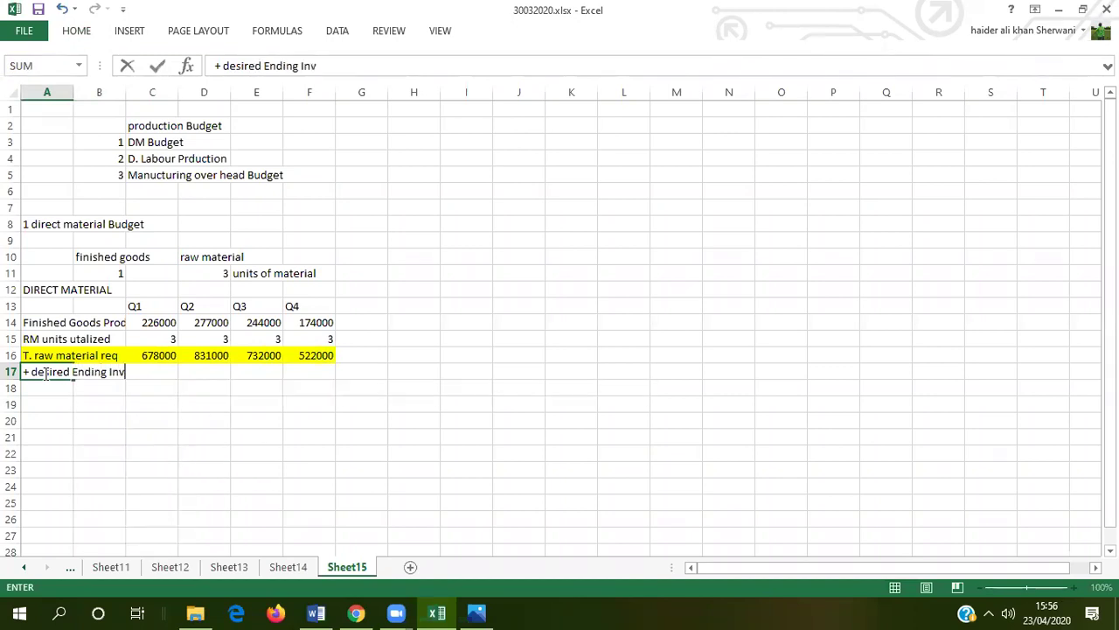
text(entory)
key(ctrl+Return)
click(102, 414)
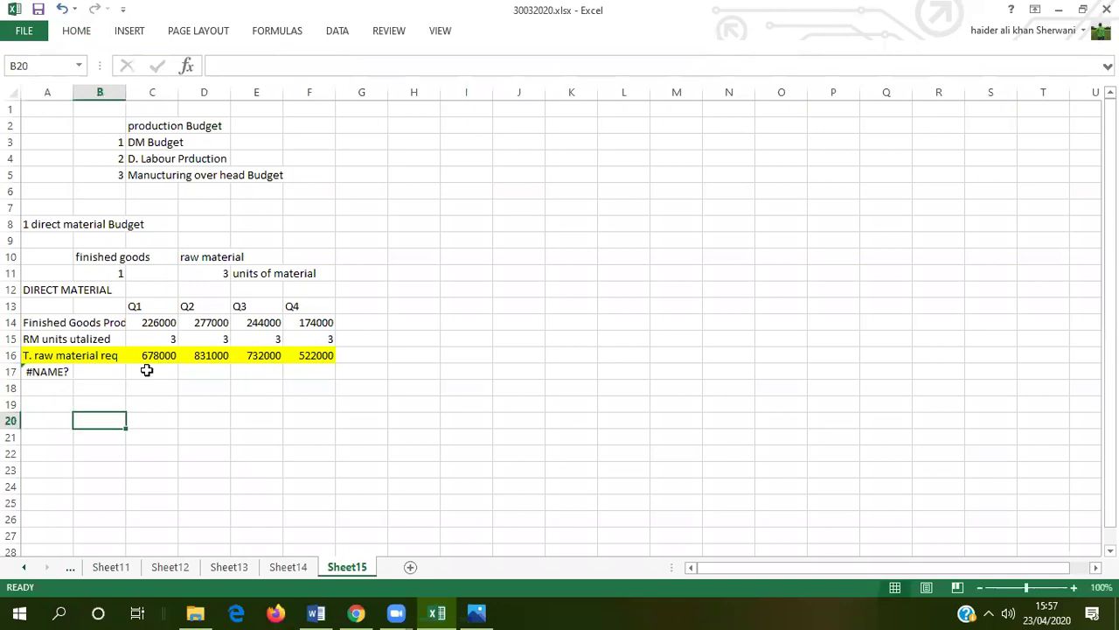
Replace the leading plus sign of the A17 label with "add" so the entry is plain text.
click(46, 374)
click(230, 67)
key(BackSpace)
key(BackSpace)
key(BackSpace)
text(add)
key(Return)
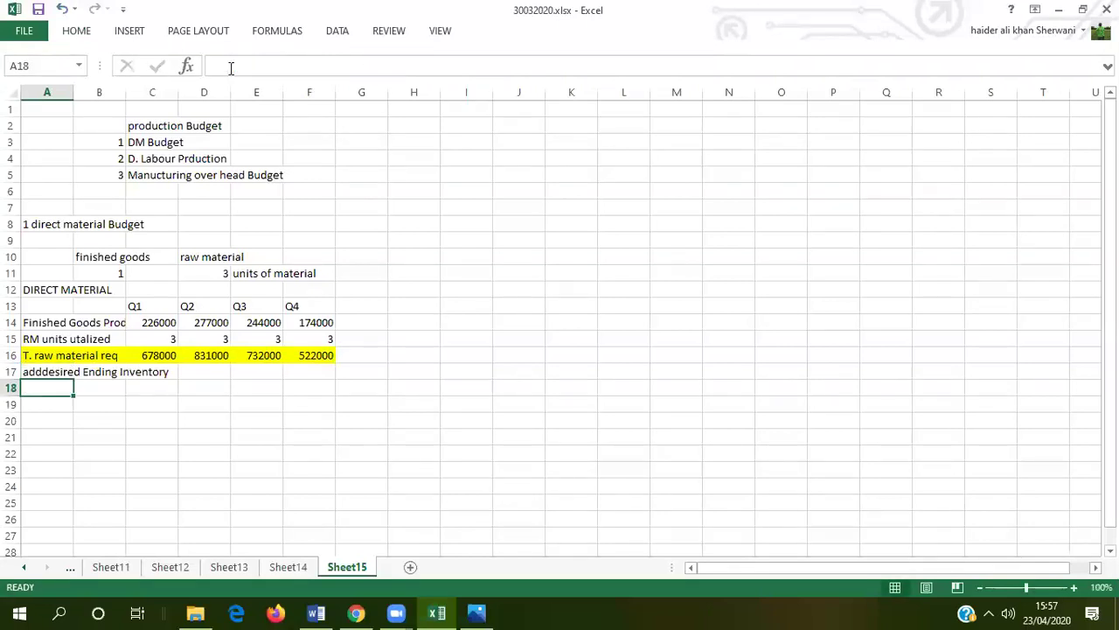
Add the note "25% of next month requirement" in cell H16 beside the requirement row.
click(162, 370)
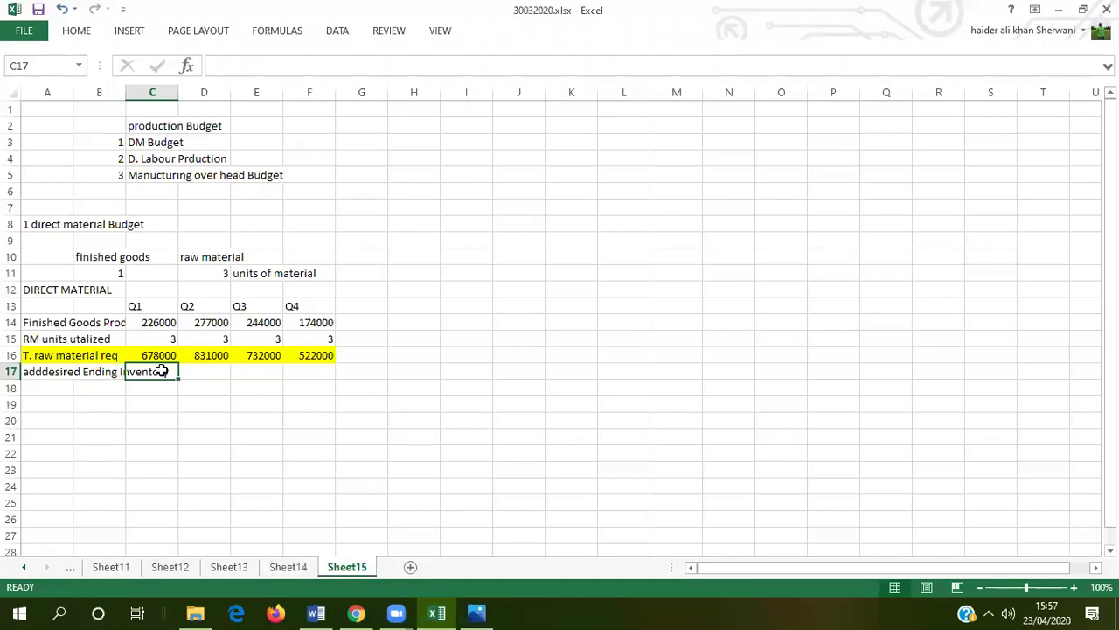
click(419, 351)
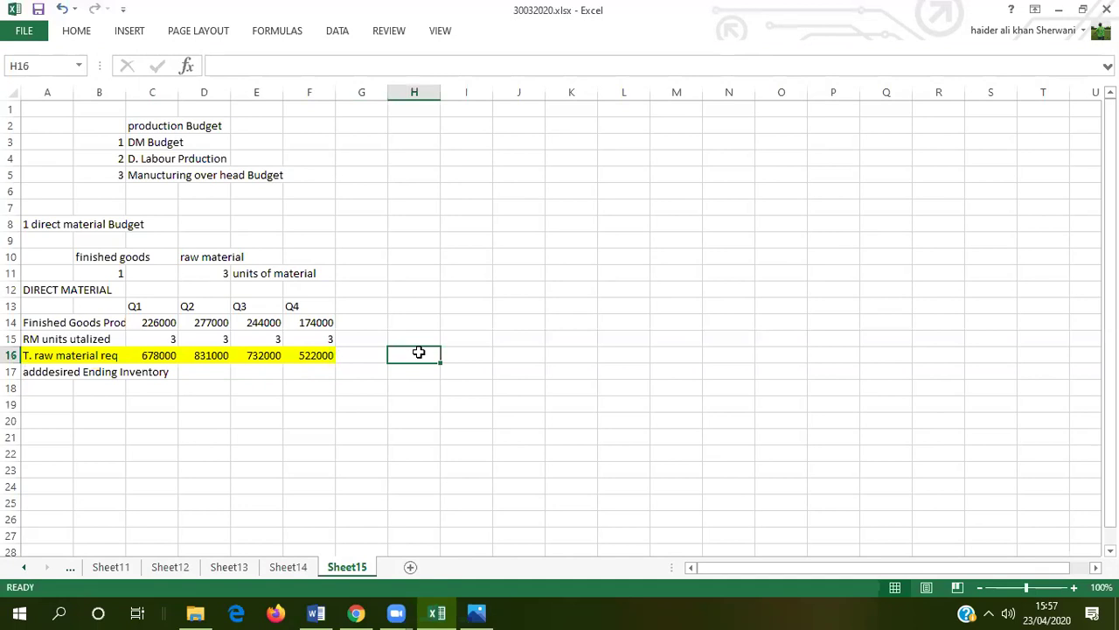
text(25%)
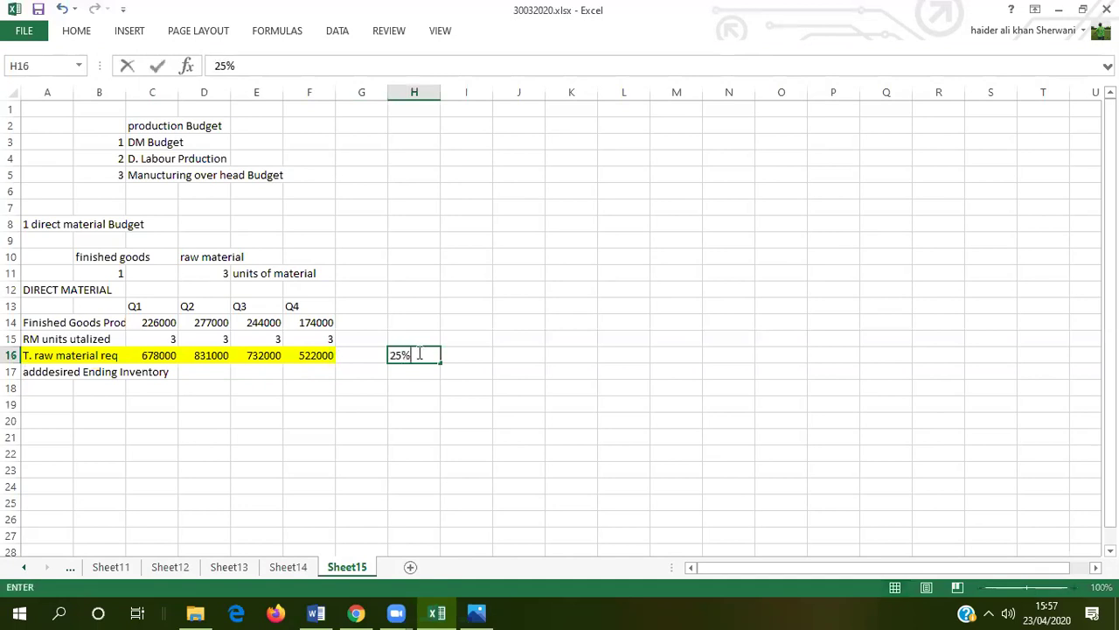
text( of next month)
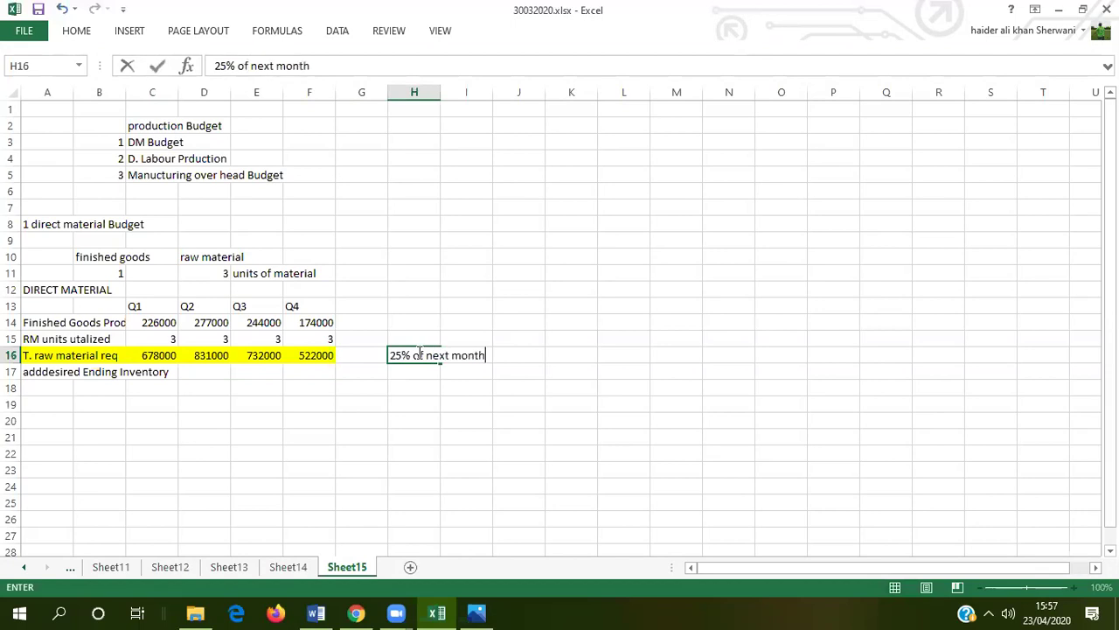
text( requirement)
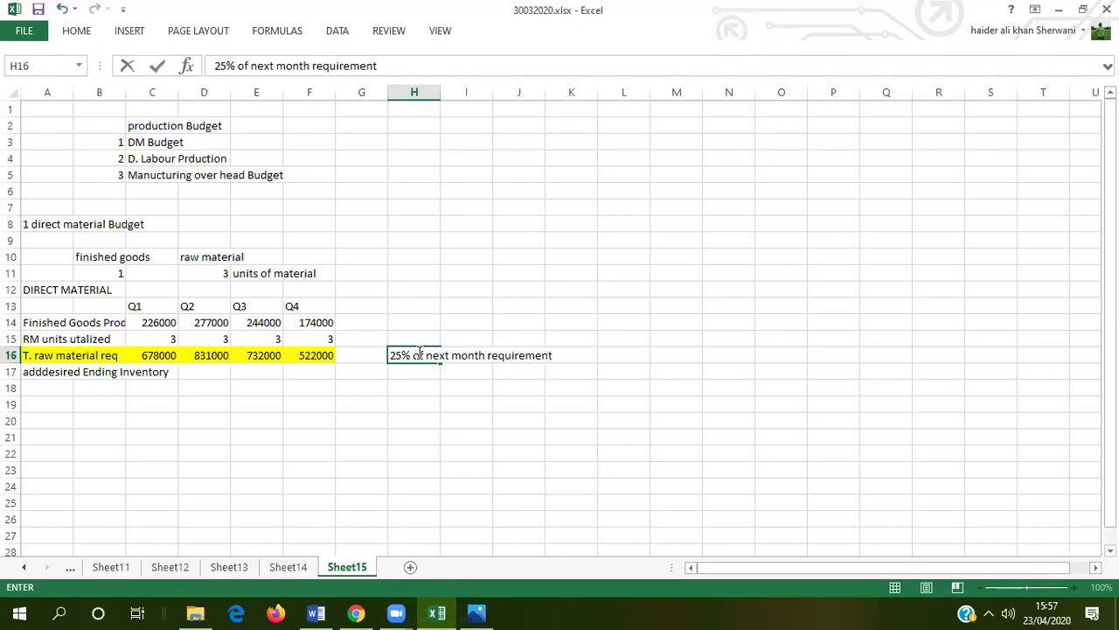
click(235, 385)
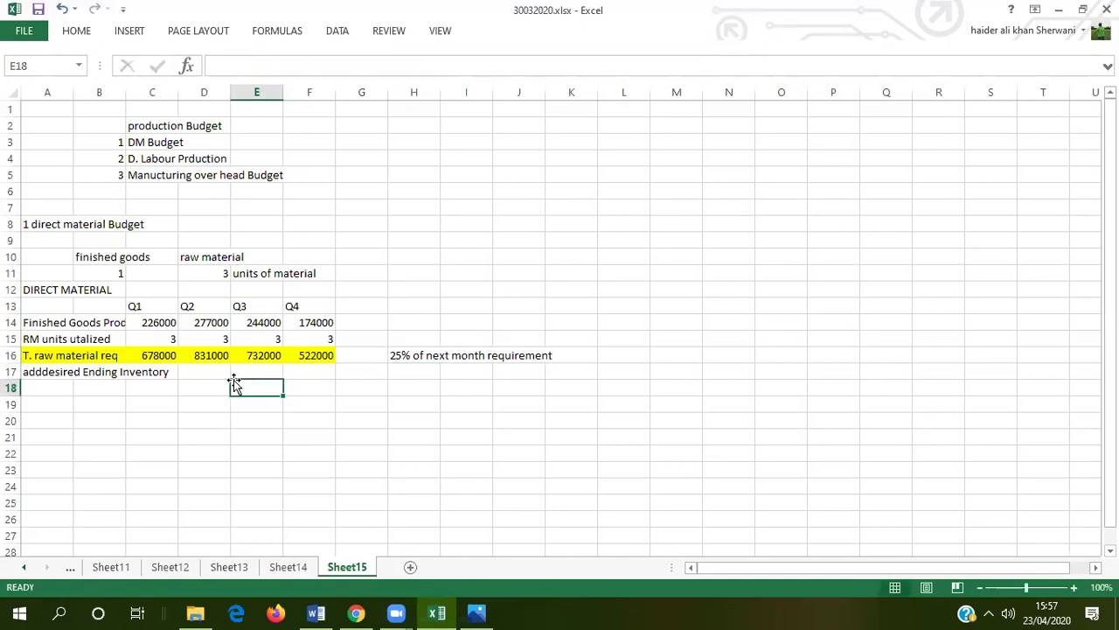
Calculate the Q1 desired ending inventory in C17 as 25% of the Q2 requirement in D16.
click(155, 371)
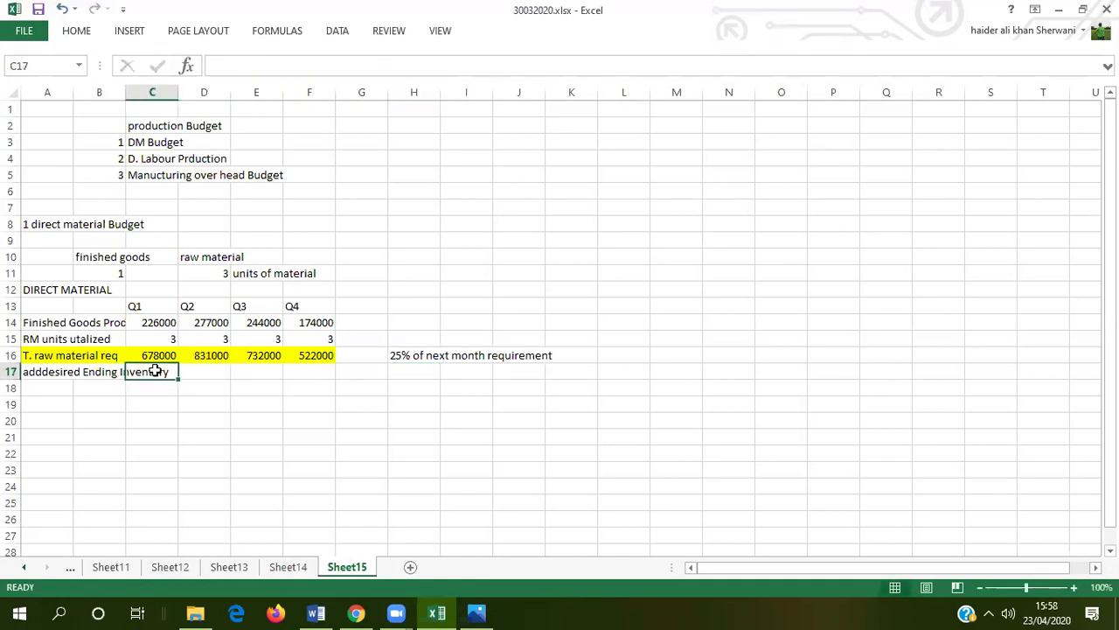
text(=)
click(212, 356)
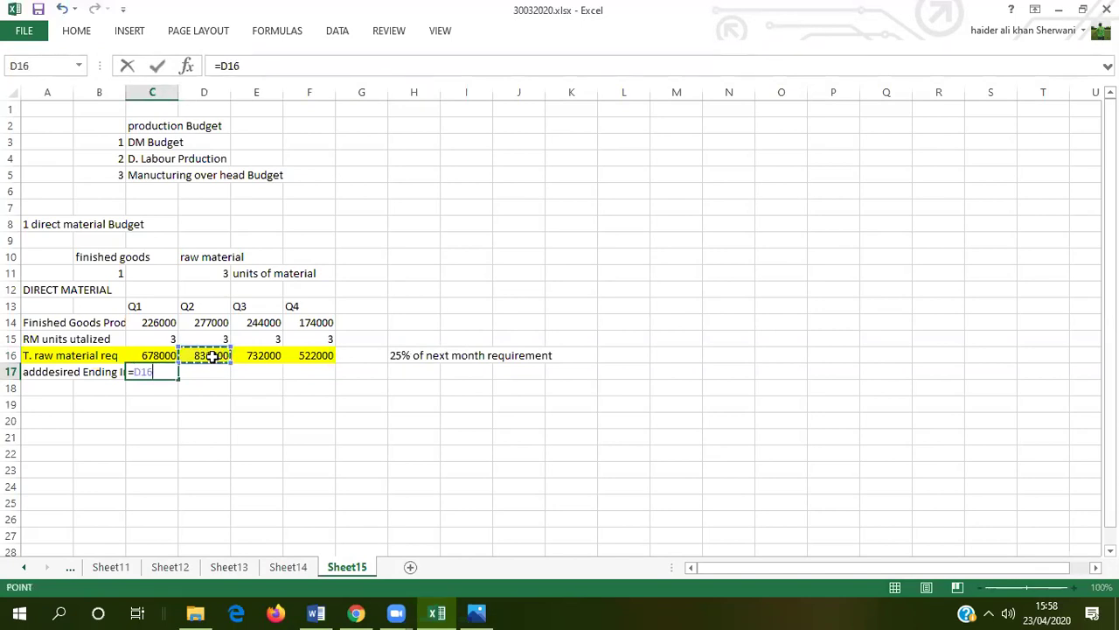
click(259, 63)
text(*25)
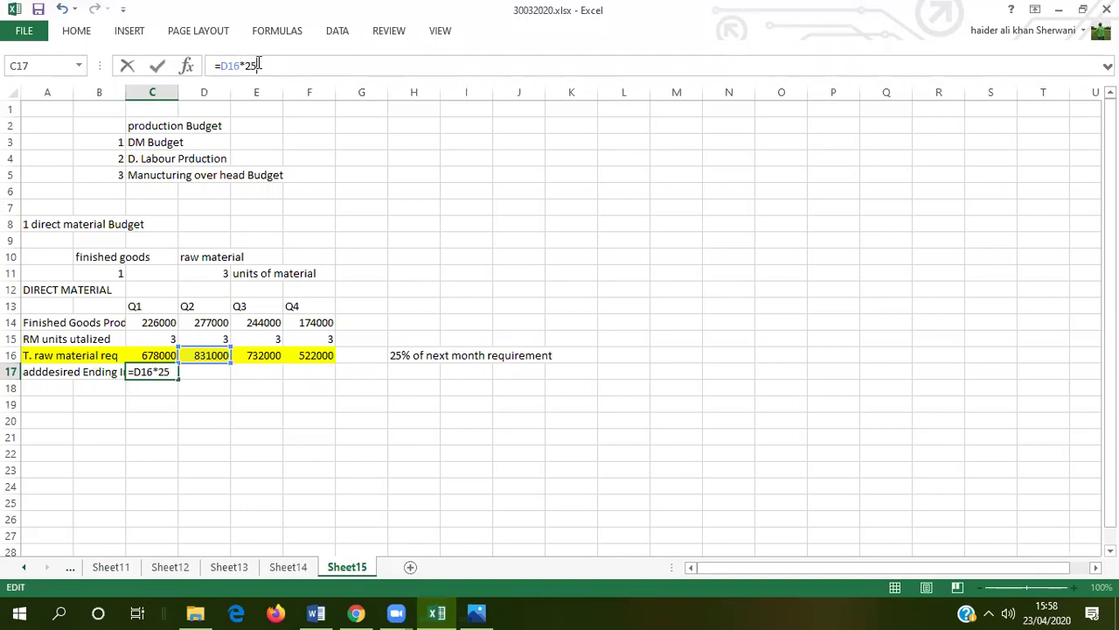
text(%)
key(Return)
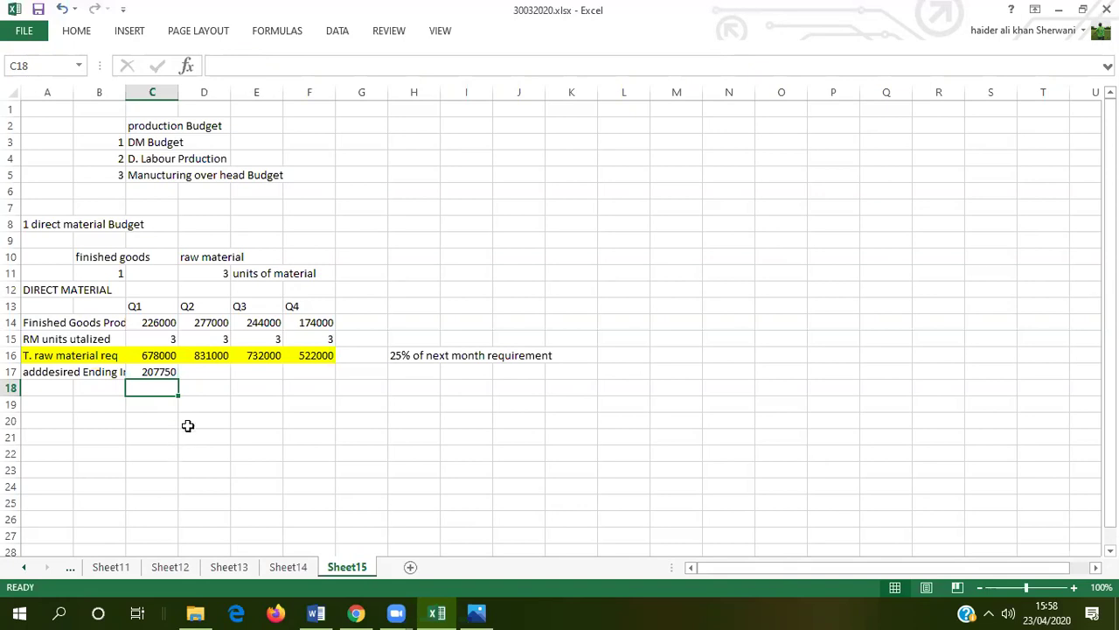
Set the Q1 desired ending inventory in cell C17 to the fixed value 83100.
click(157, 371)
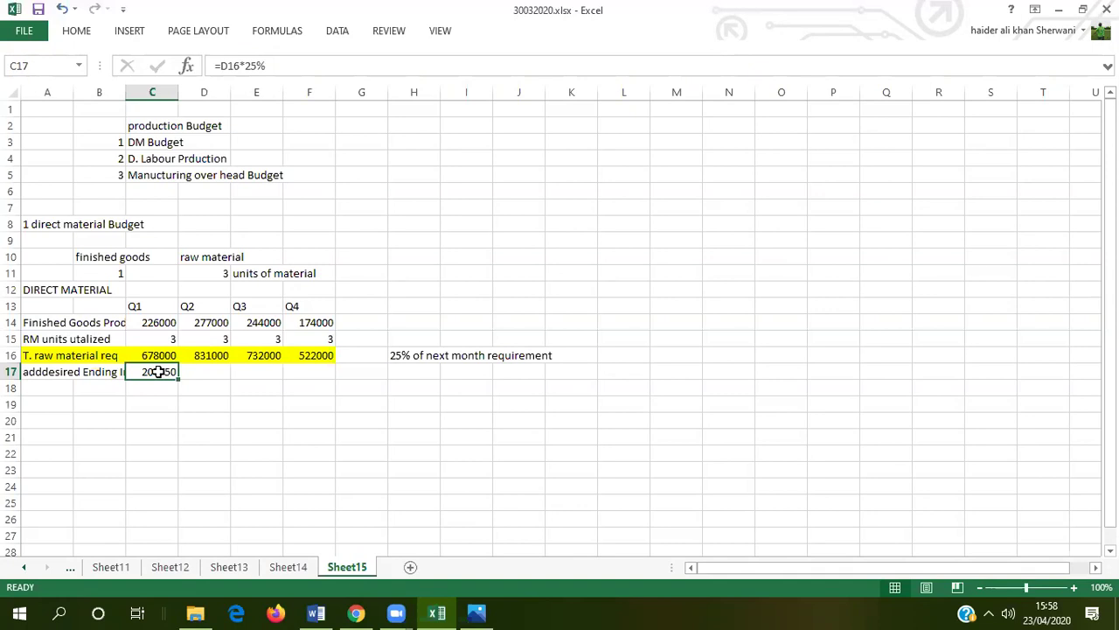
text(83100)
key(Return)
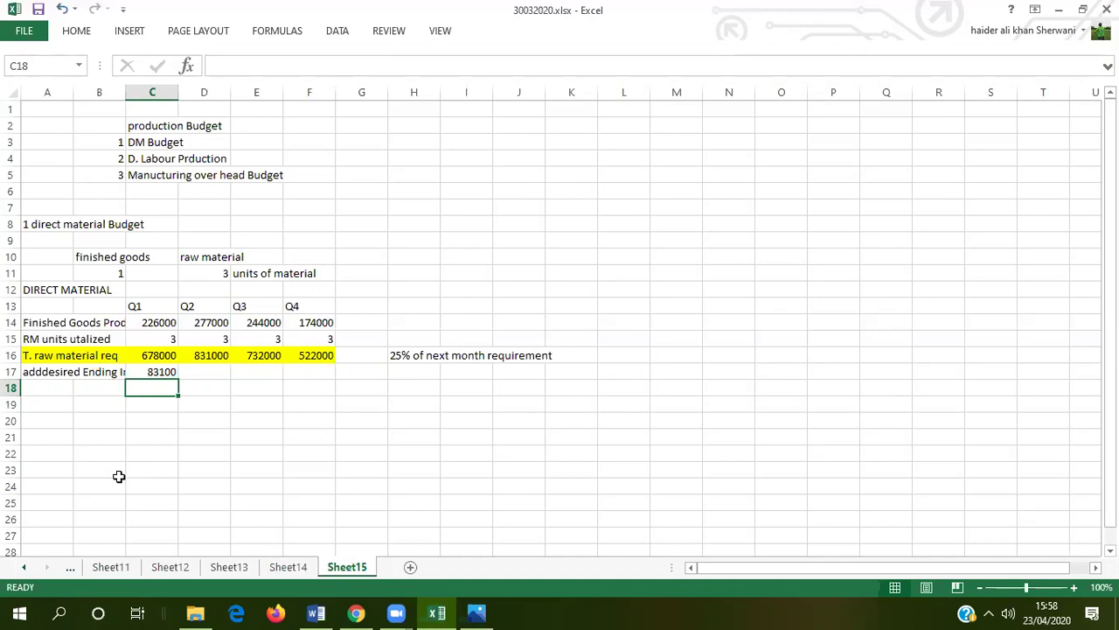
Label row 18 "minus beginning inventory" in A18 and enter 67800 as its Q1 value in C18.
click(46, 386)
text(minus beginning inventory)
key(Tab)
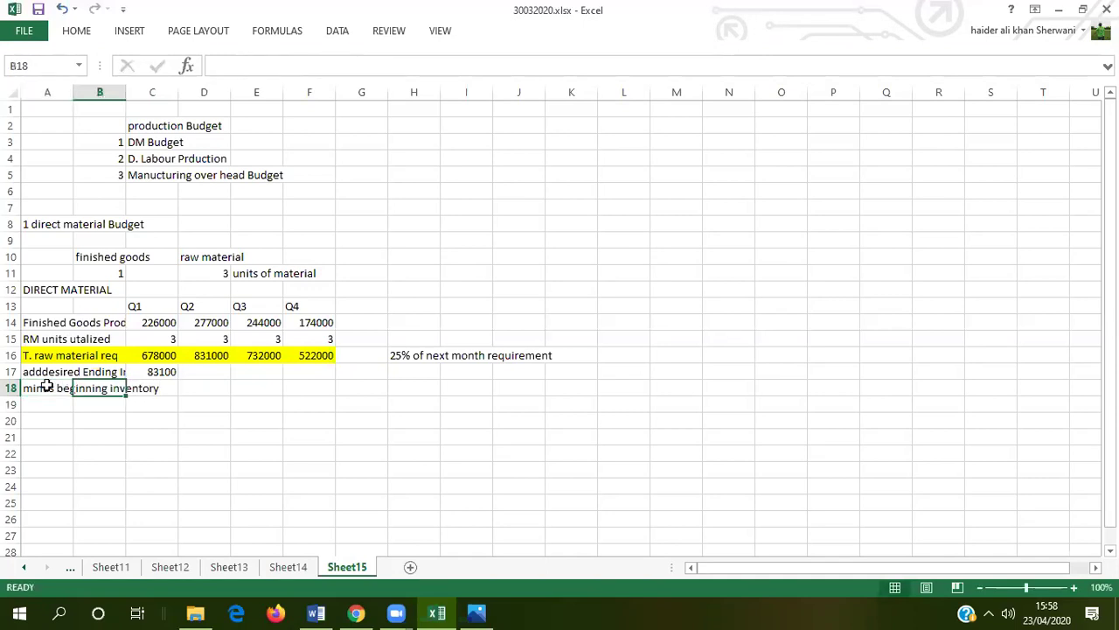
key(Tab)
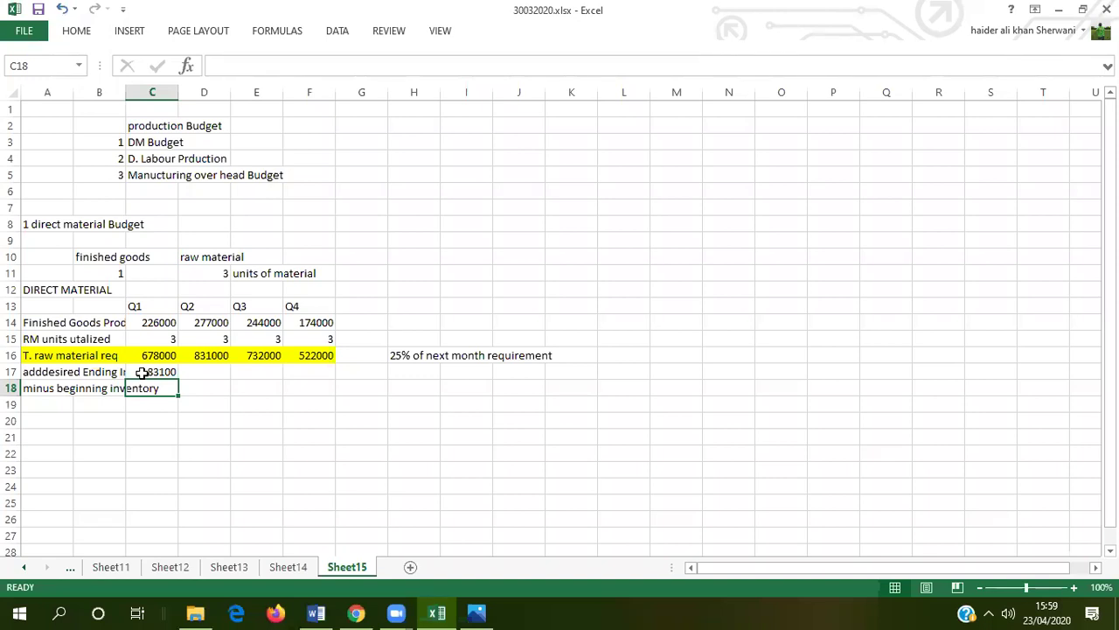
text(6)
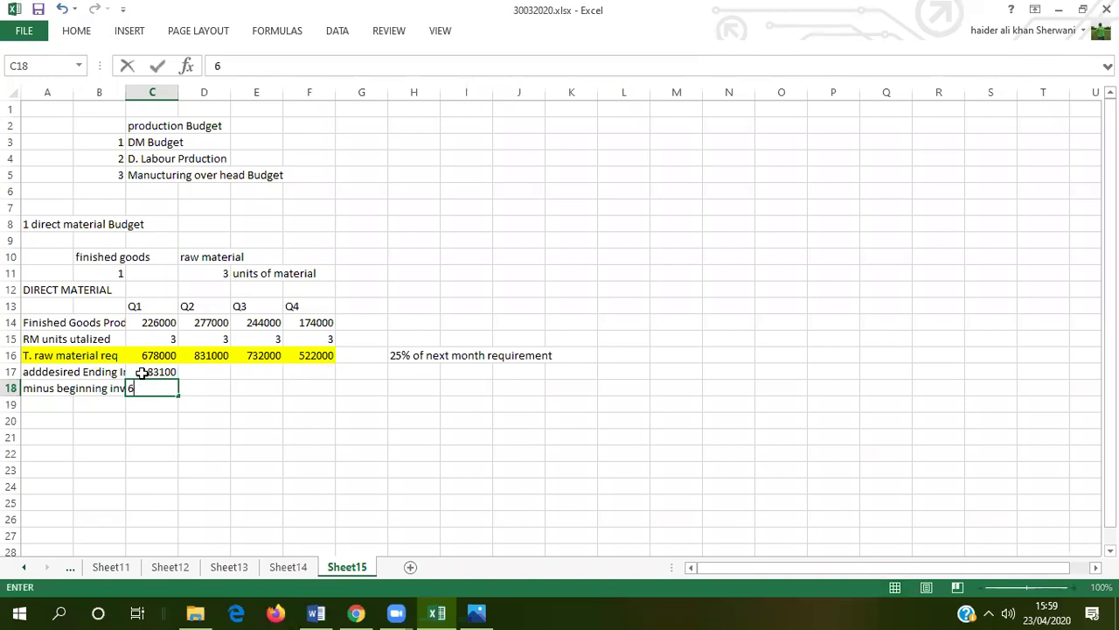
text(7800)
key(Return)
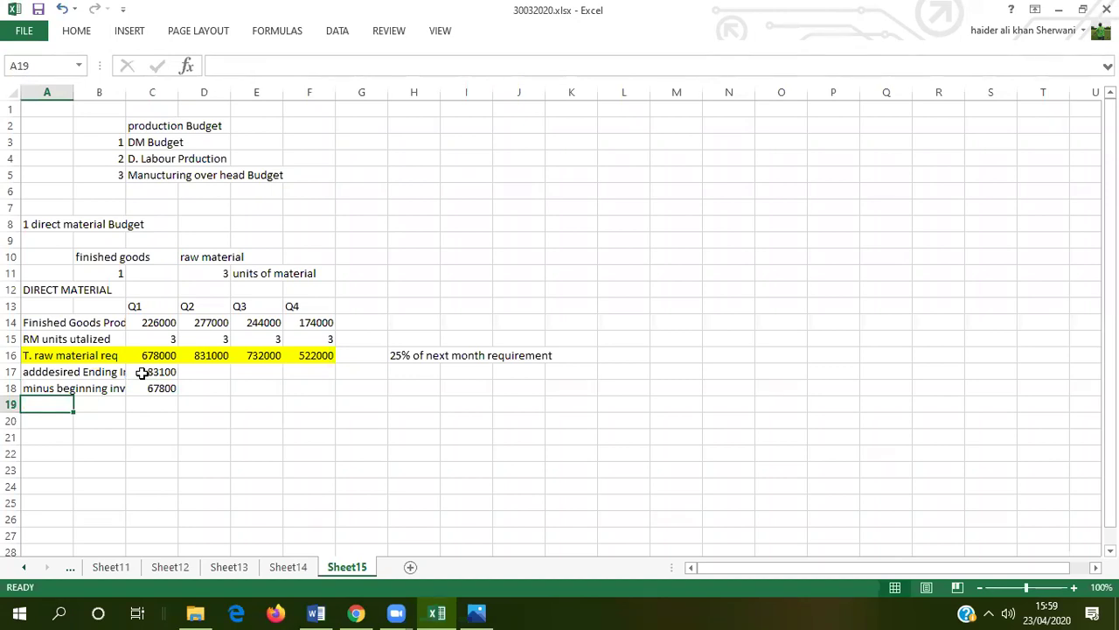
Insert a blank row above the "minus beginning inventory" row.
click(142, 373)
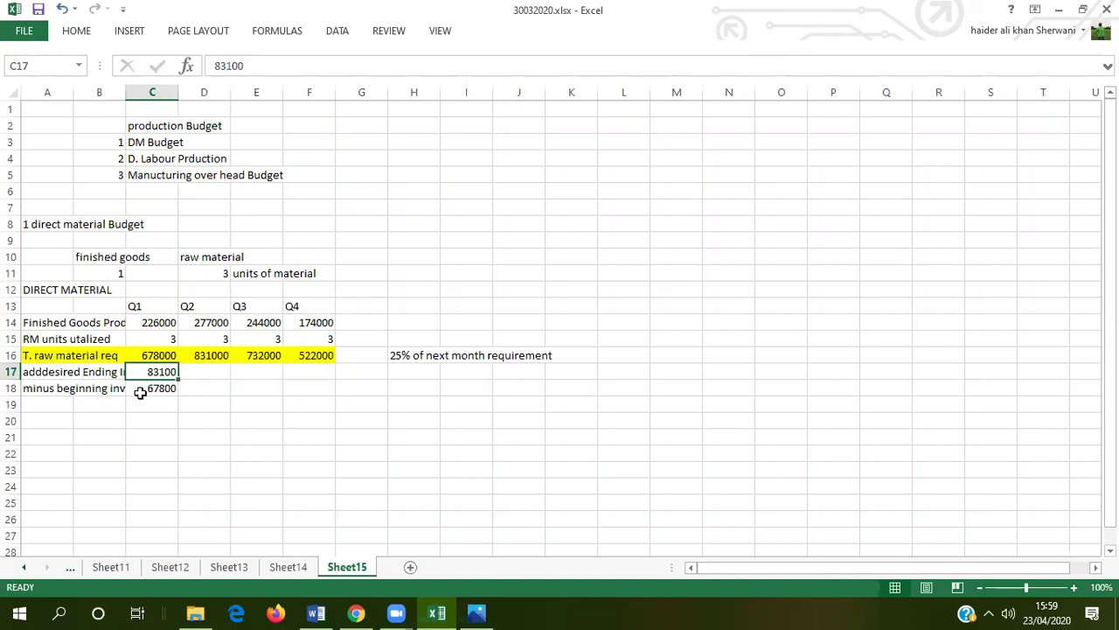
click(11, 387)
right_click(11, 387)
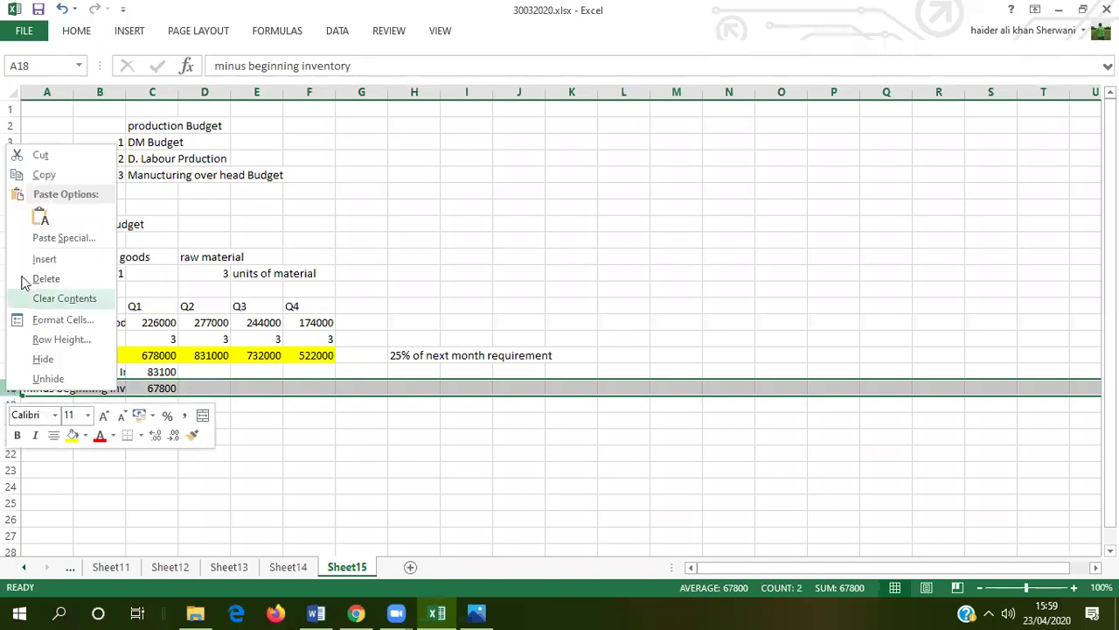
click(43, 259)
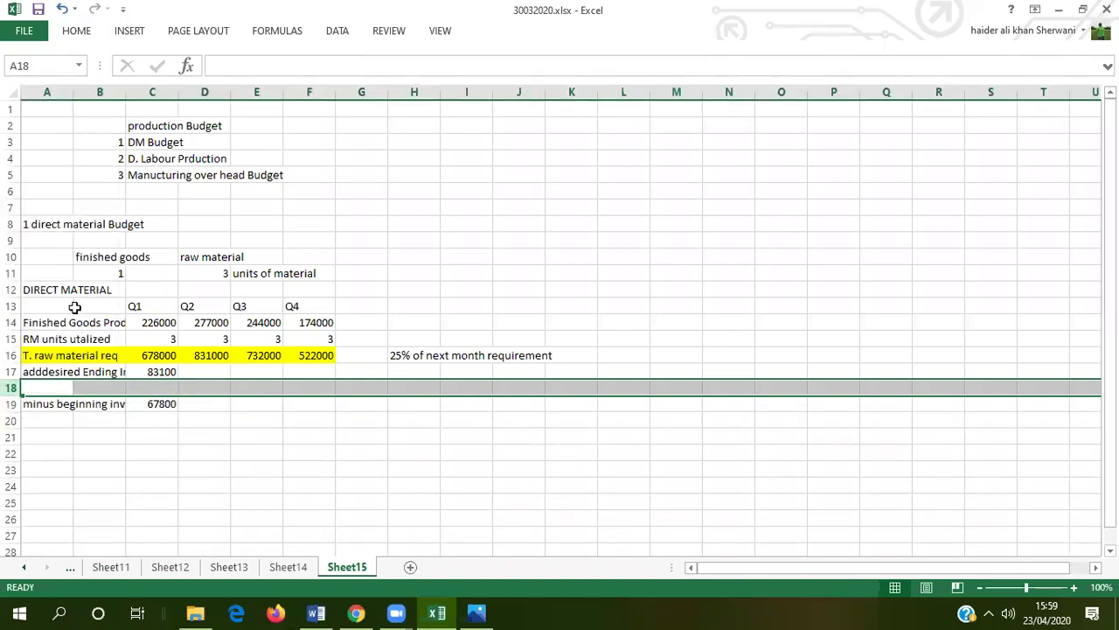
click(158, 518)
Calculate the Q1 total in C18 by adding the raw material requirement C16 and the desired ending inventory C17.
click(149, 388)
text(=)
click(159, 354)
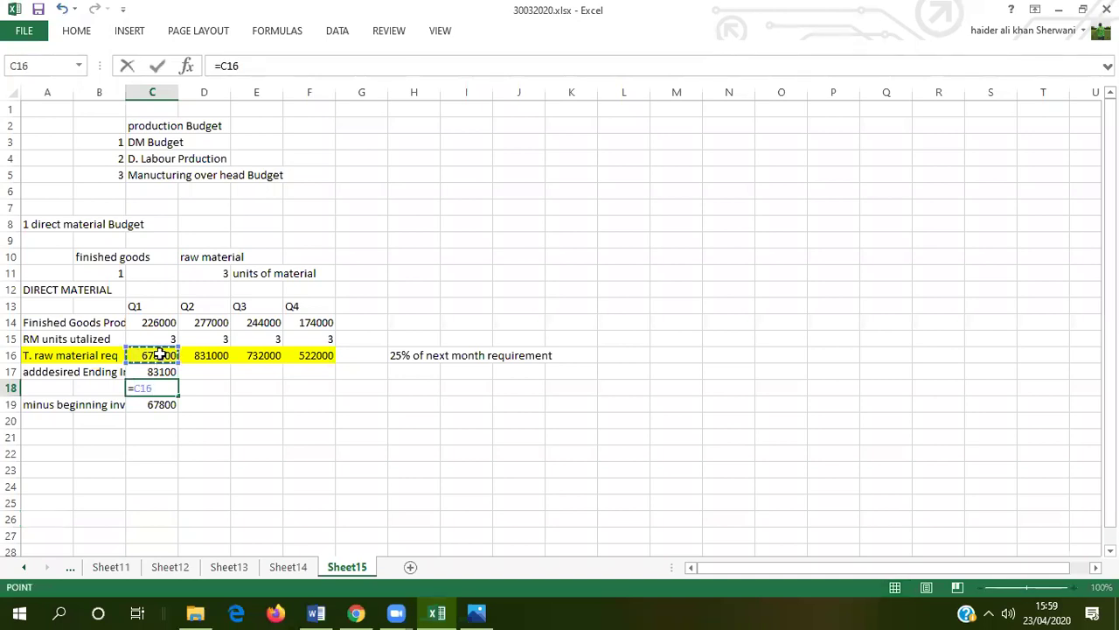
text(+)
click(163, 369)
key(Return)
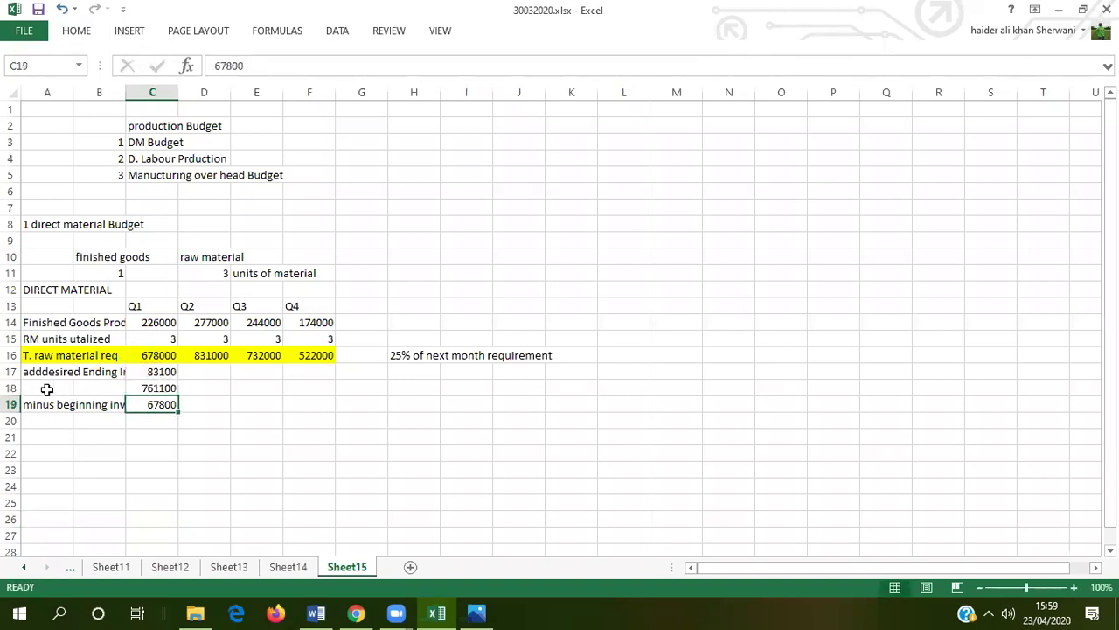
Label row 18 "total need" in cell A18.
click(46, 389)
text(total need)
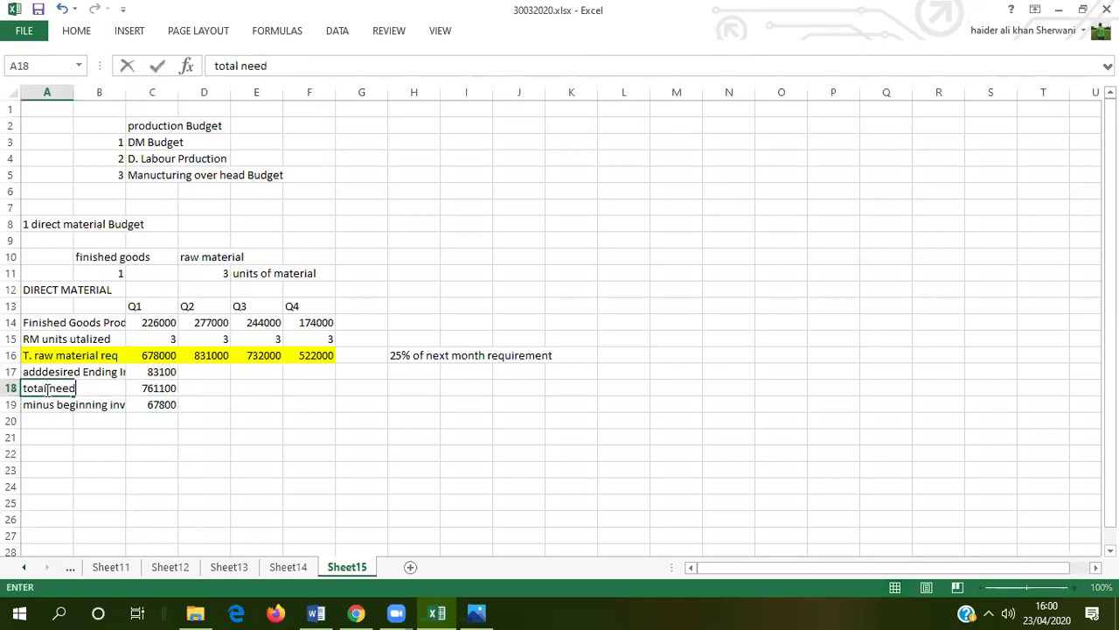
key(Return)
Label row 20 "r.m to be purchased" in cell A20.
key(Down)
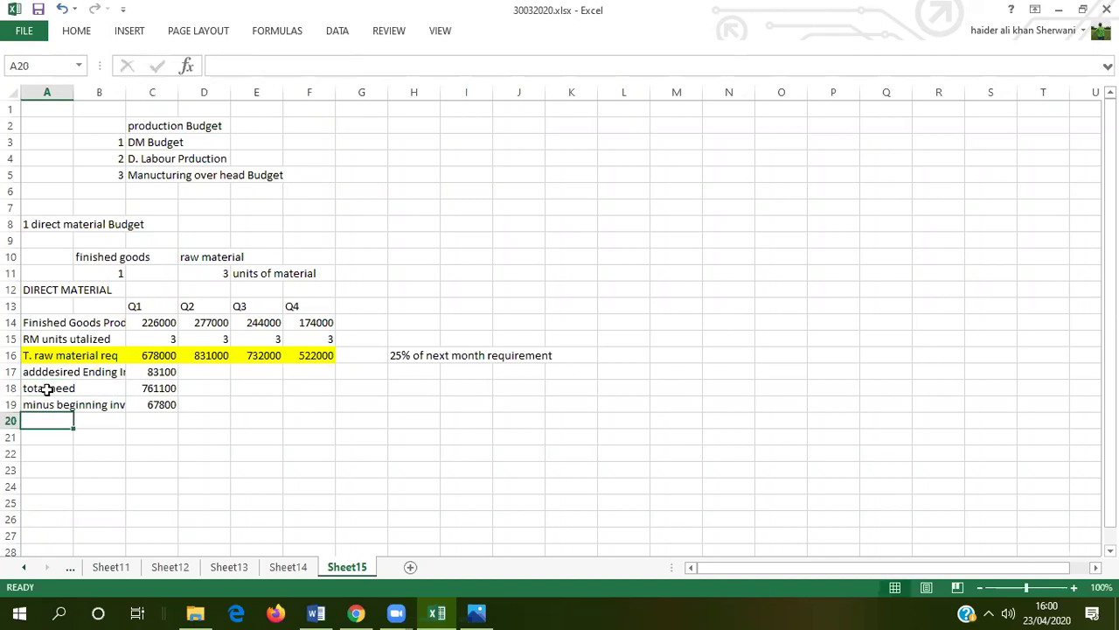
text(r)
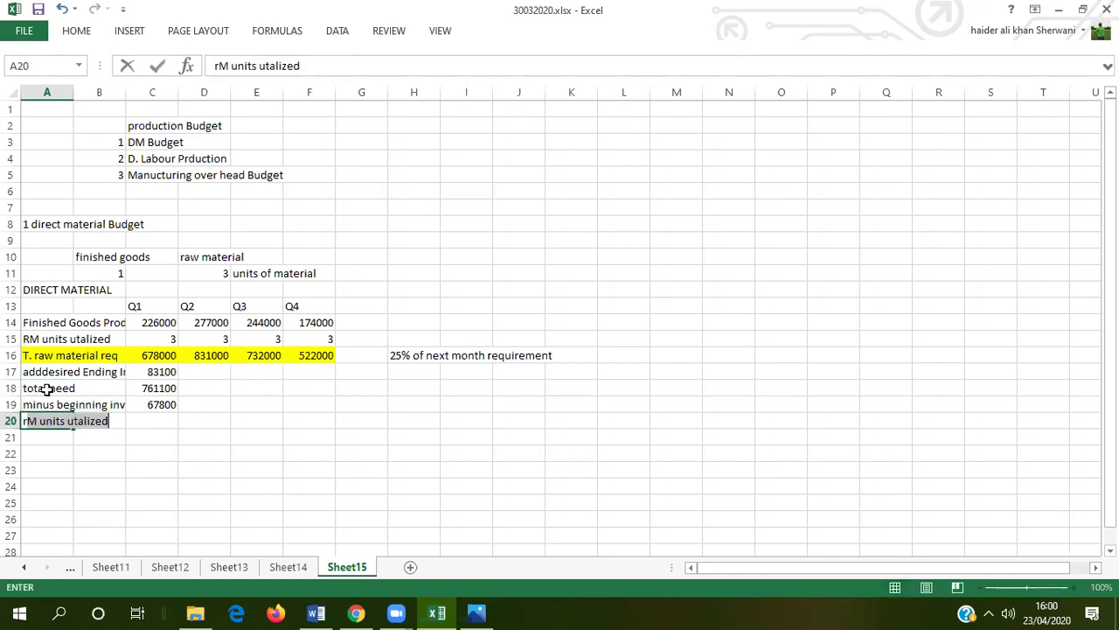
text(.m to be)
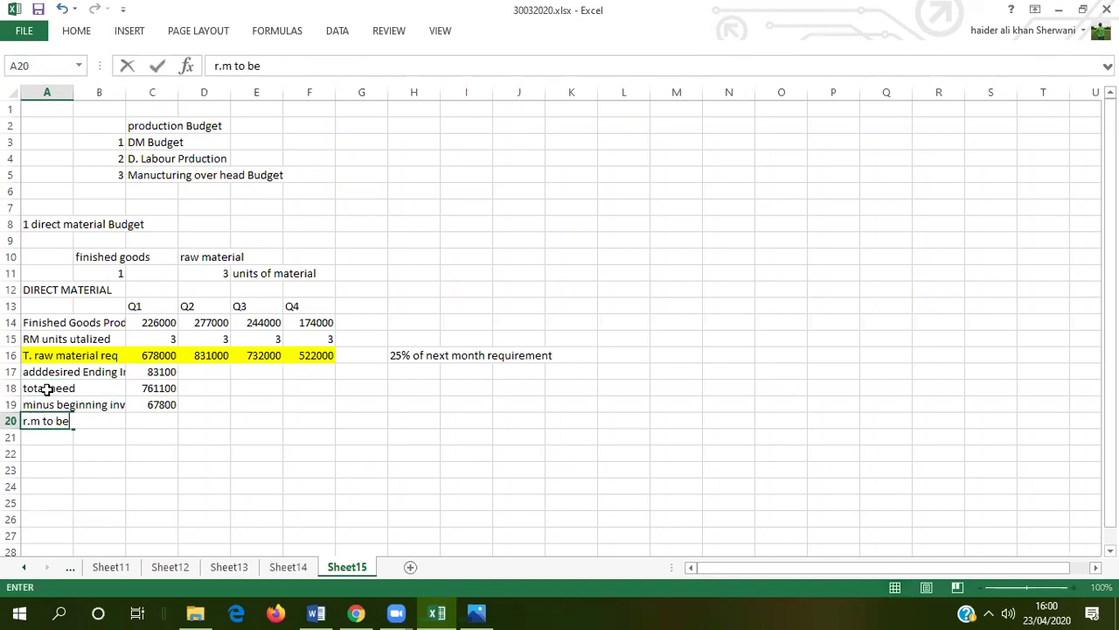
text( purchased)
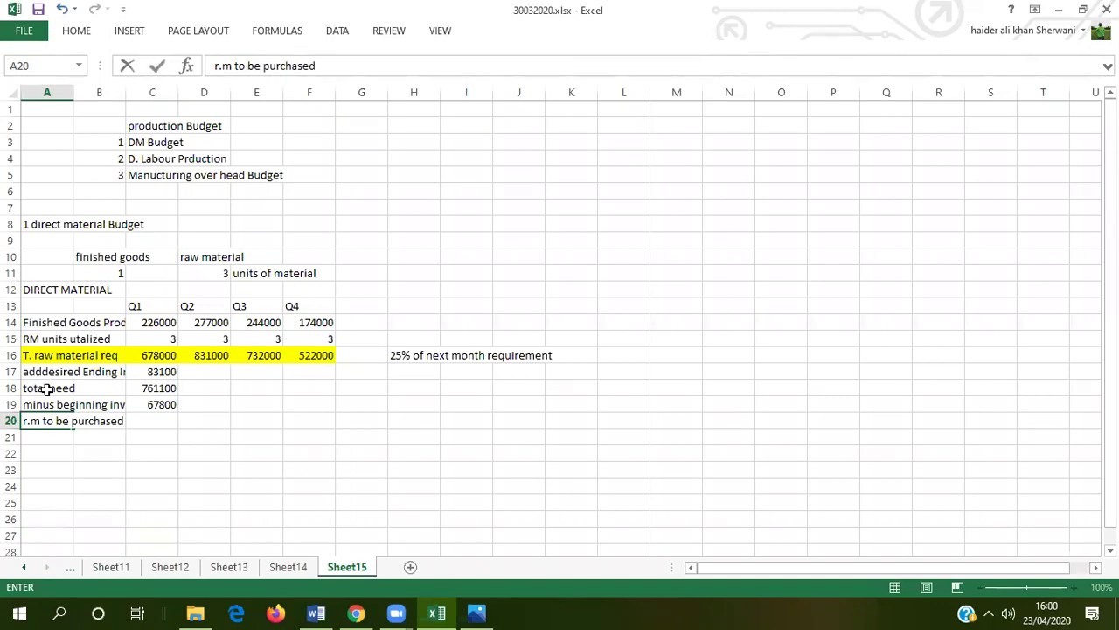
Calculate the Q1 raw material purchase in C20 by subtracting beginning inventory C19 from total need C18.
click(154, 422)
text(=)
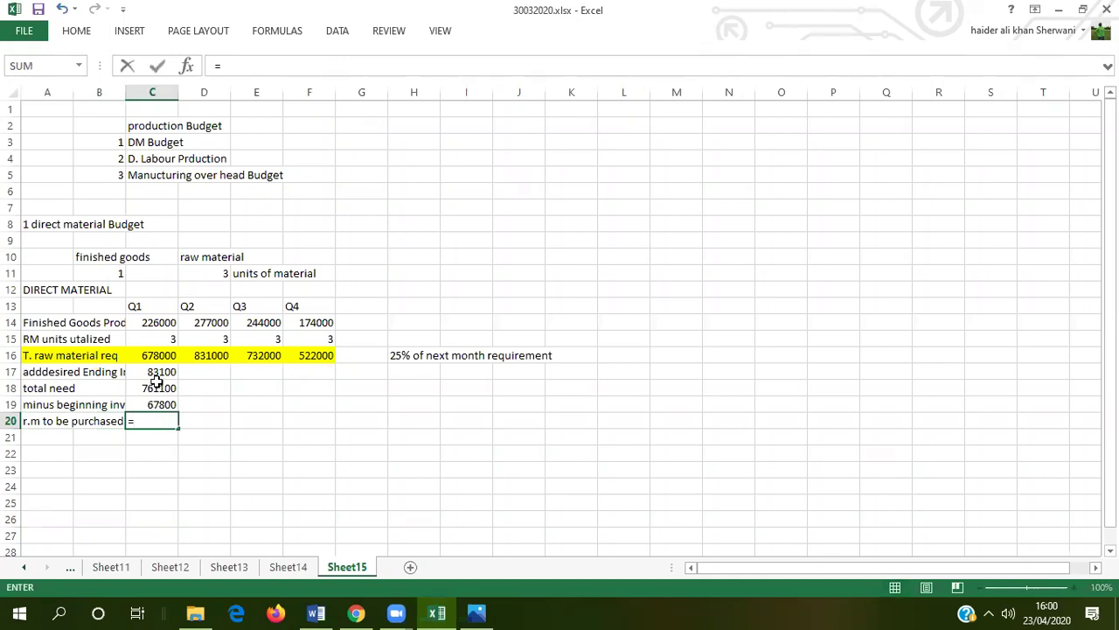
click(155, 388)
text(-)
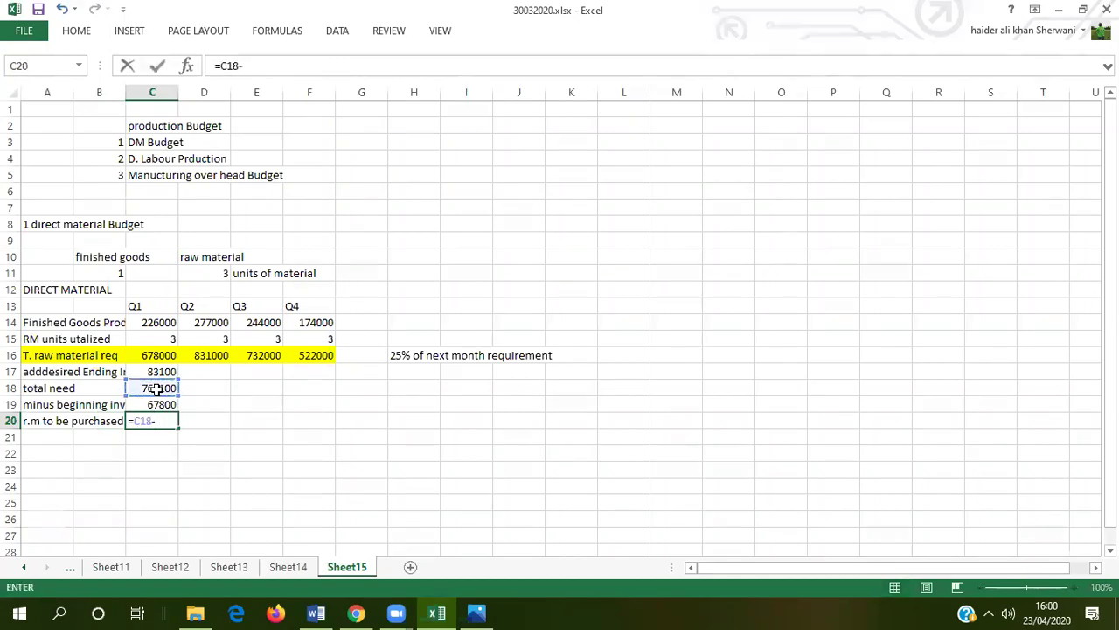
click(154, 401)
key(Return)
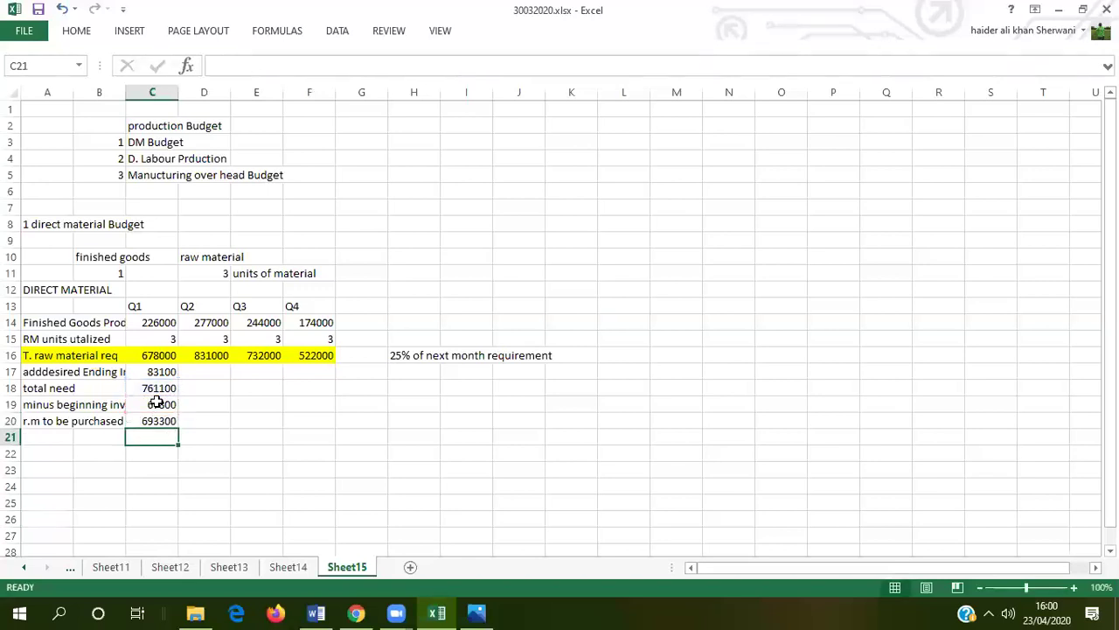
Underline the Q1 ending inventory in C17 and beginning inventory in C19, and widen column B to show more of the row labels.
click(155, 388)
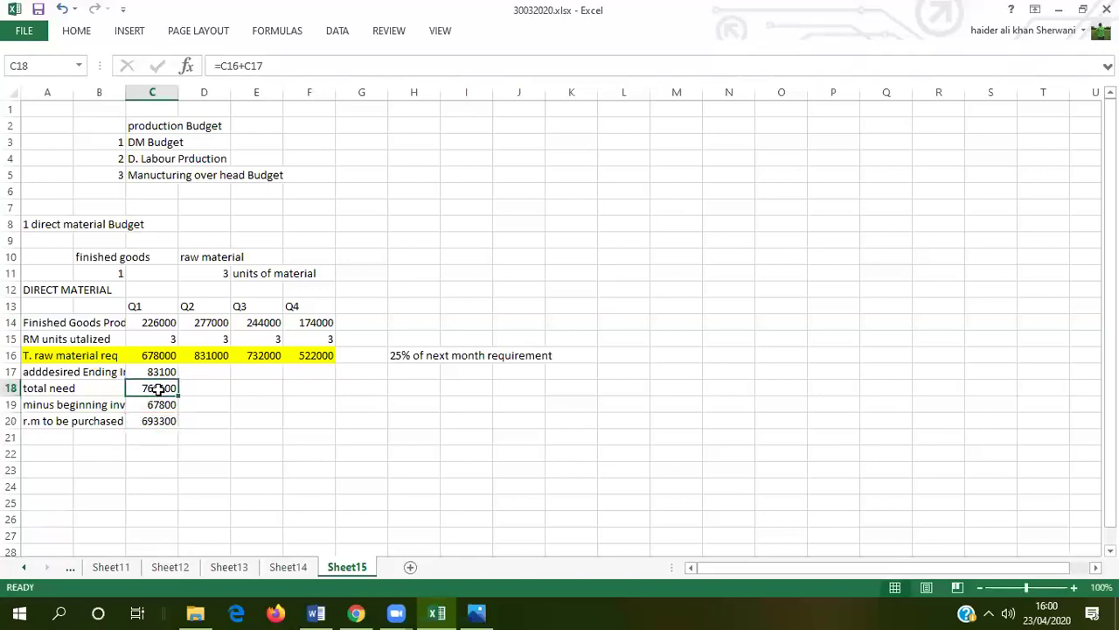
click(161, 371)
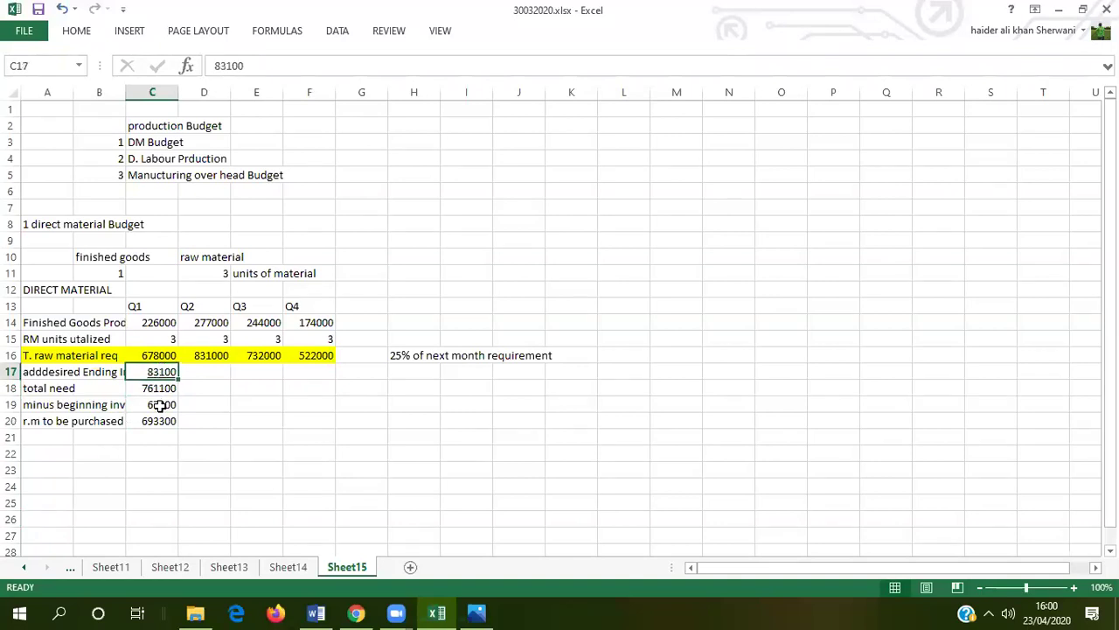
click(161, 404)
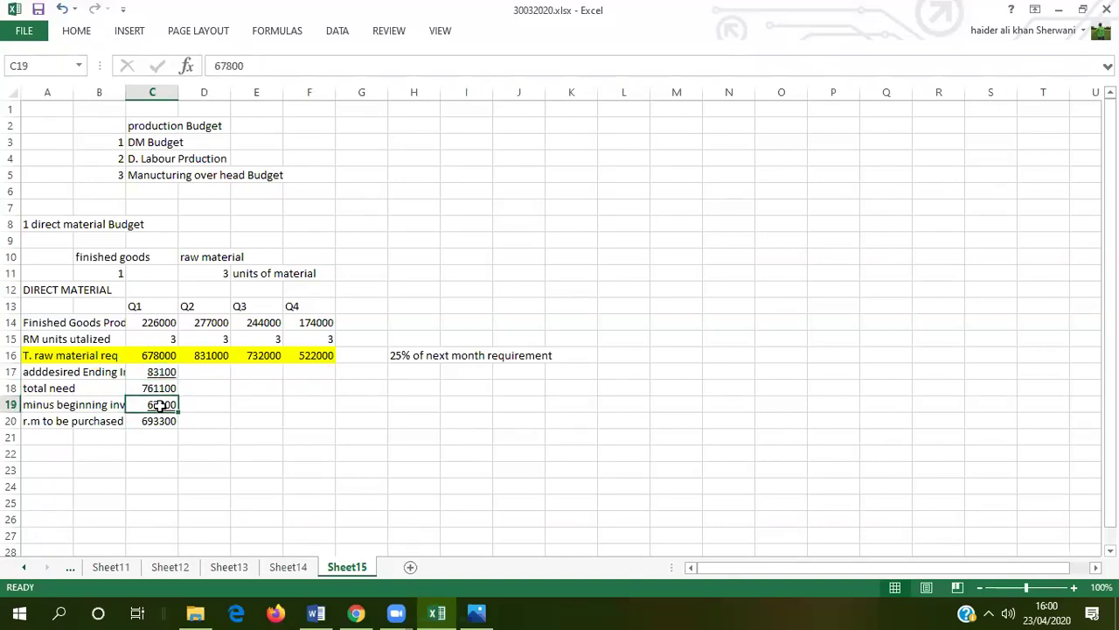
click(150, 533)
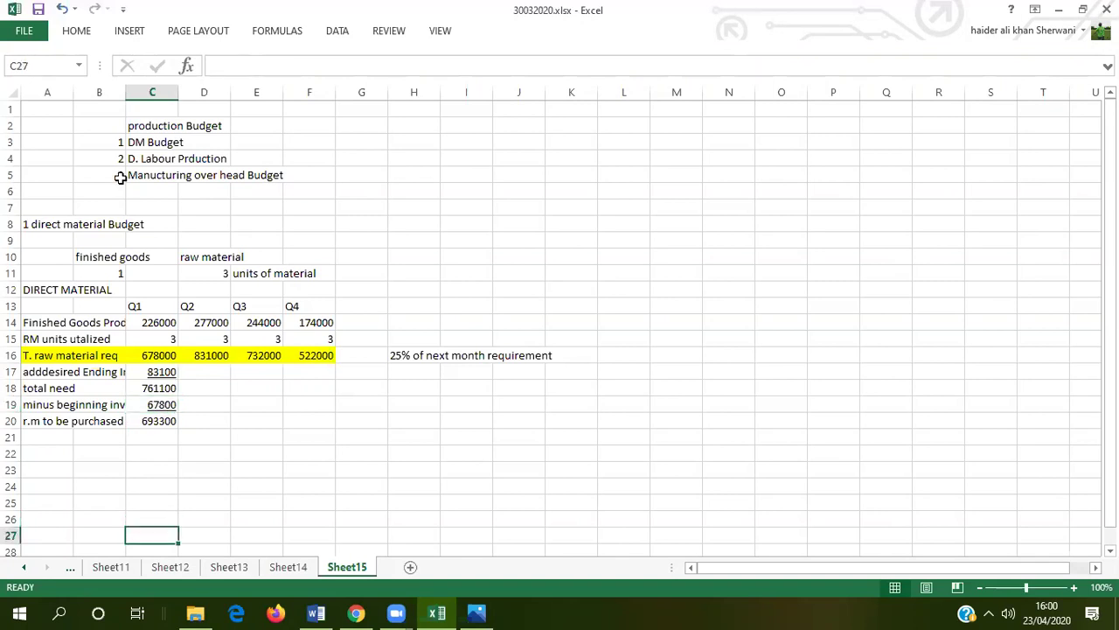
drag(125, 91, 151, 91)
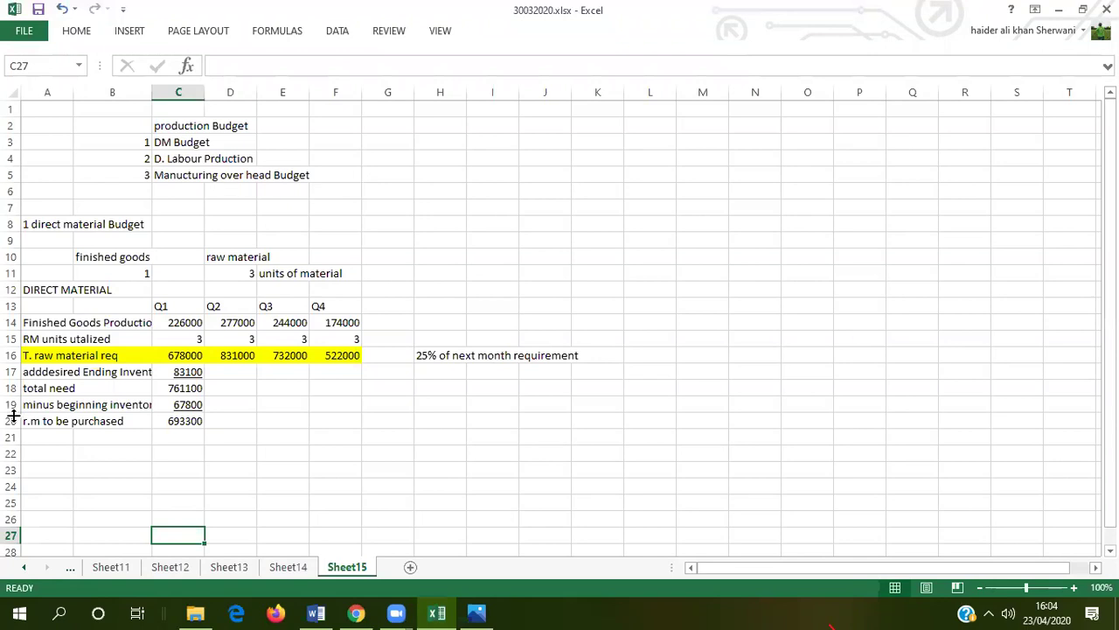
Add a cost row in row 21 with "cost" in A21, "rs" in B21 and 2 as the Q1 value in C21.
click(41, 438)
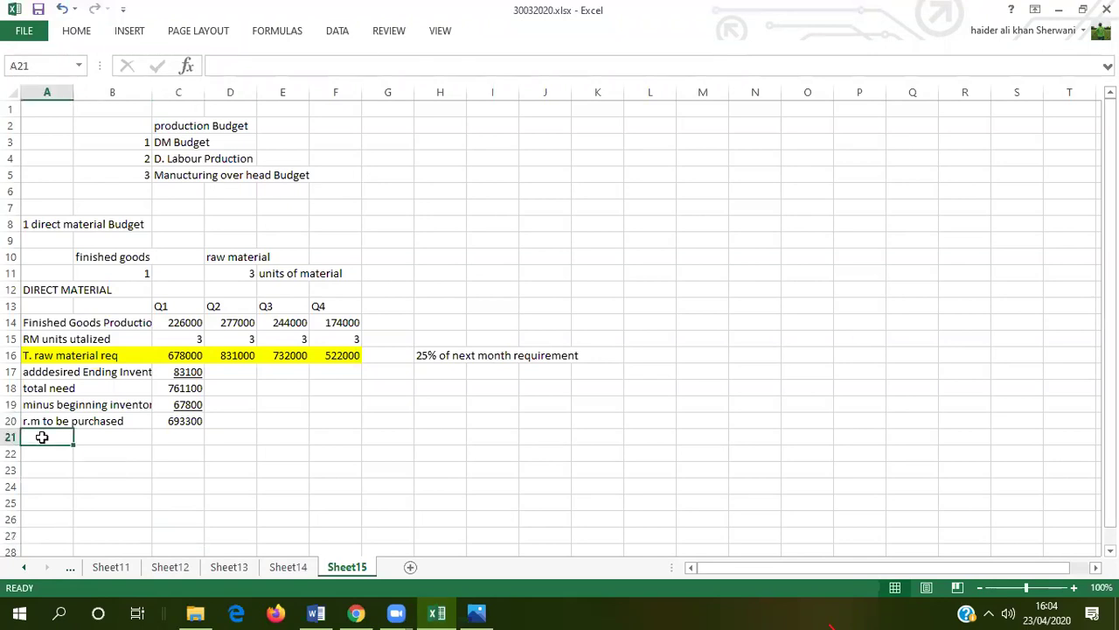
text(cost)
key(Tab)
key(Tab)
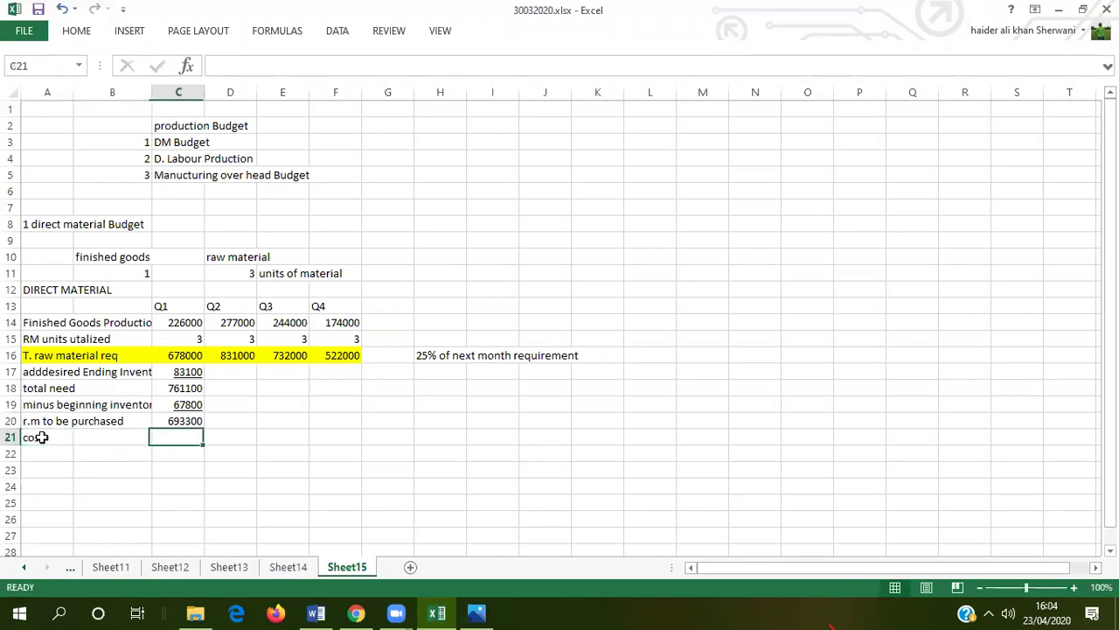
text(2)
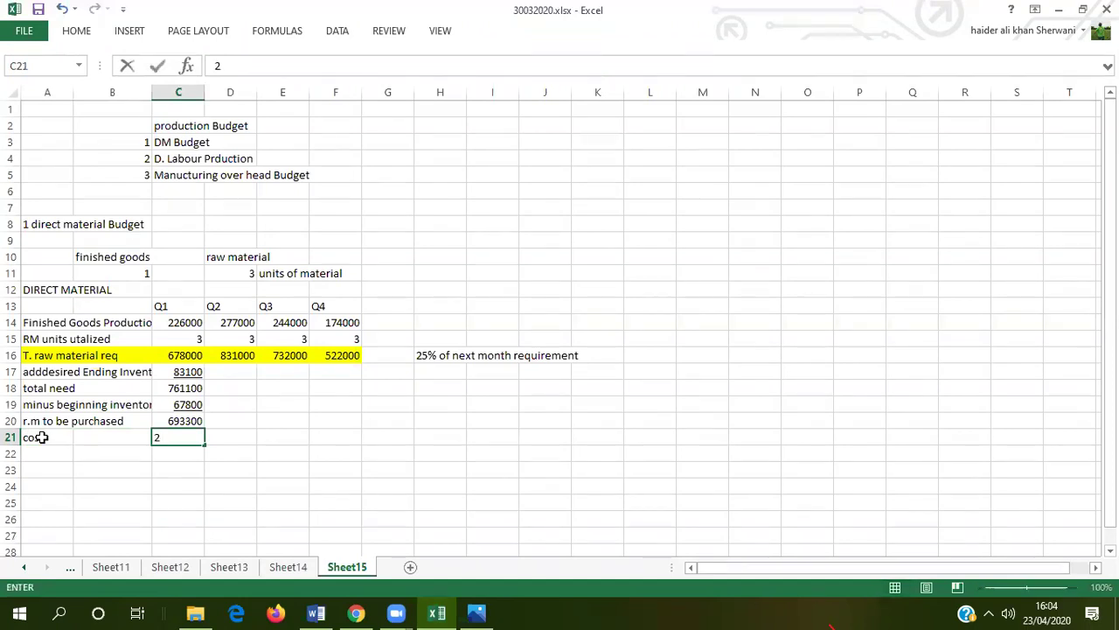
click(220, 437)
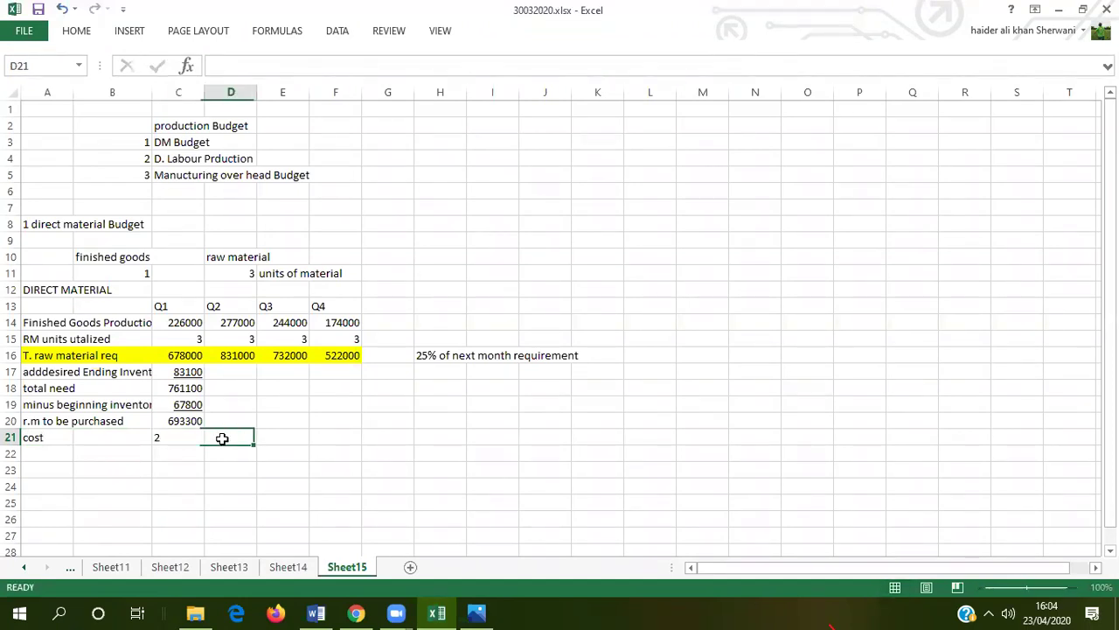
click(97, 440)
text(rs)
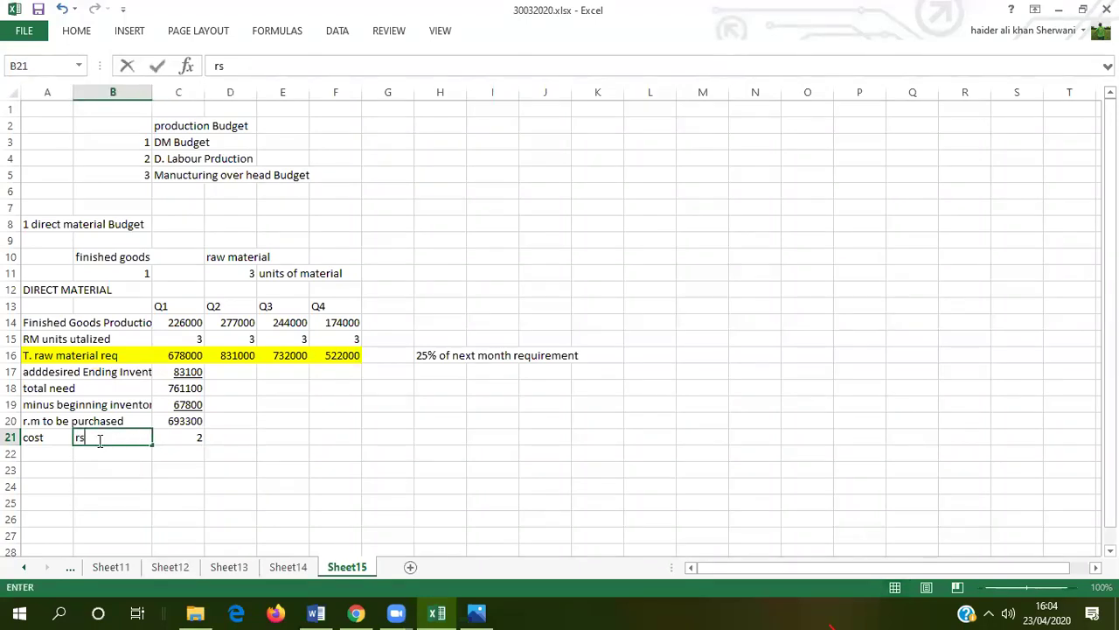
click(175, 452)
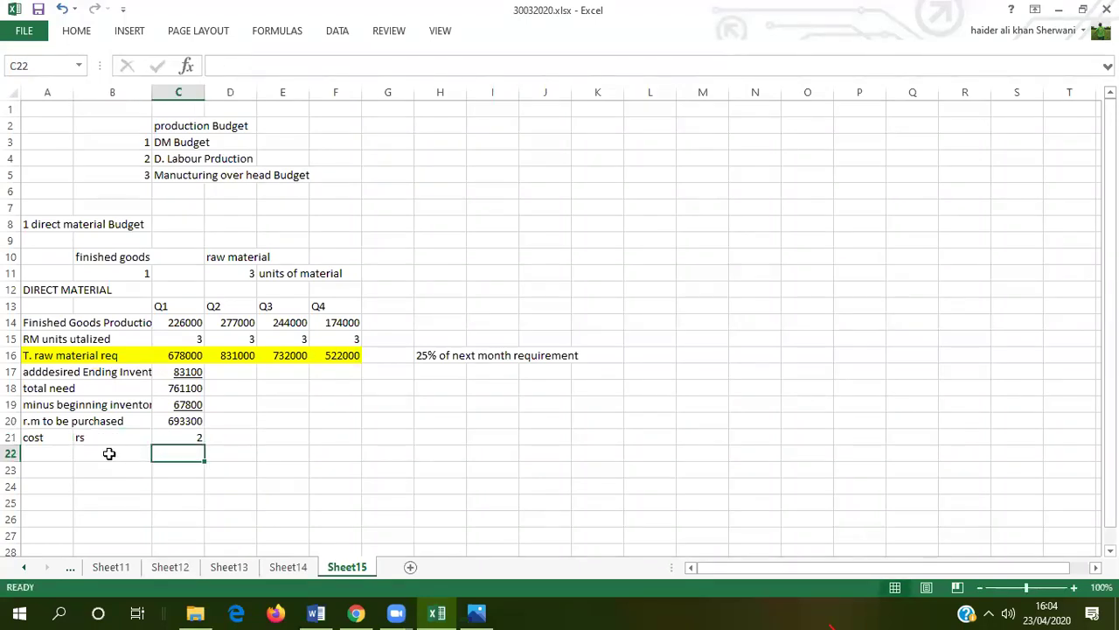
Label row 22 "total cost /cash required" in cell A22.
click(33, 453)
text(total)
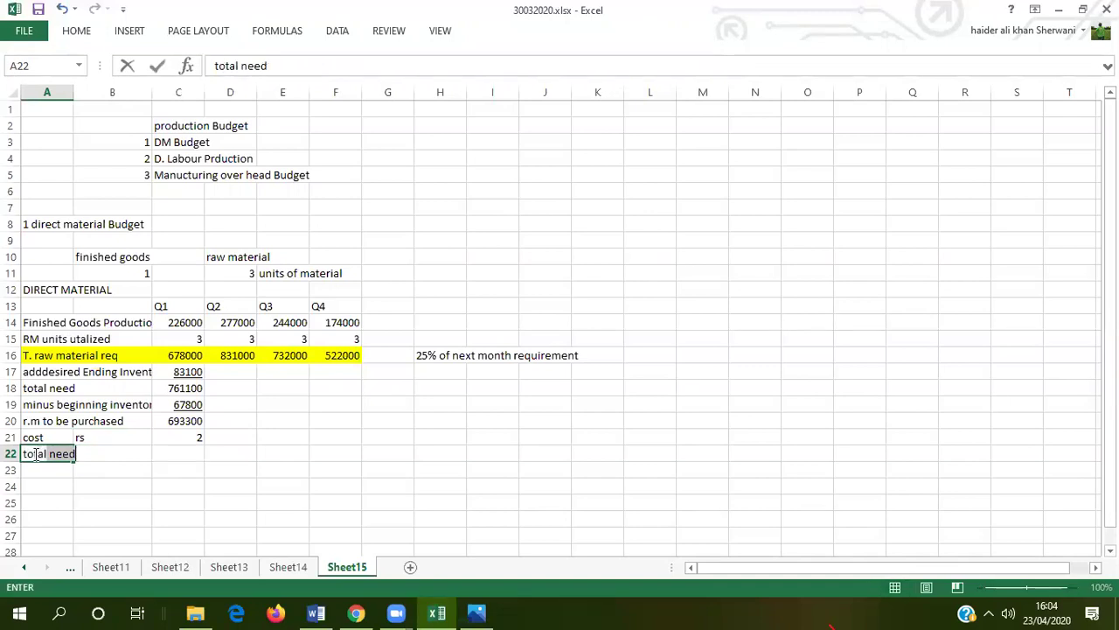
text( cost)
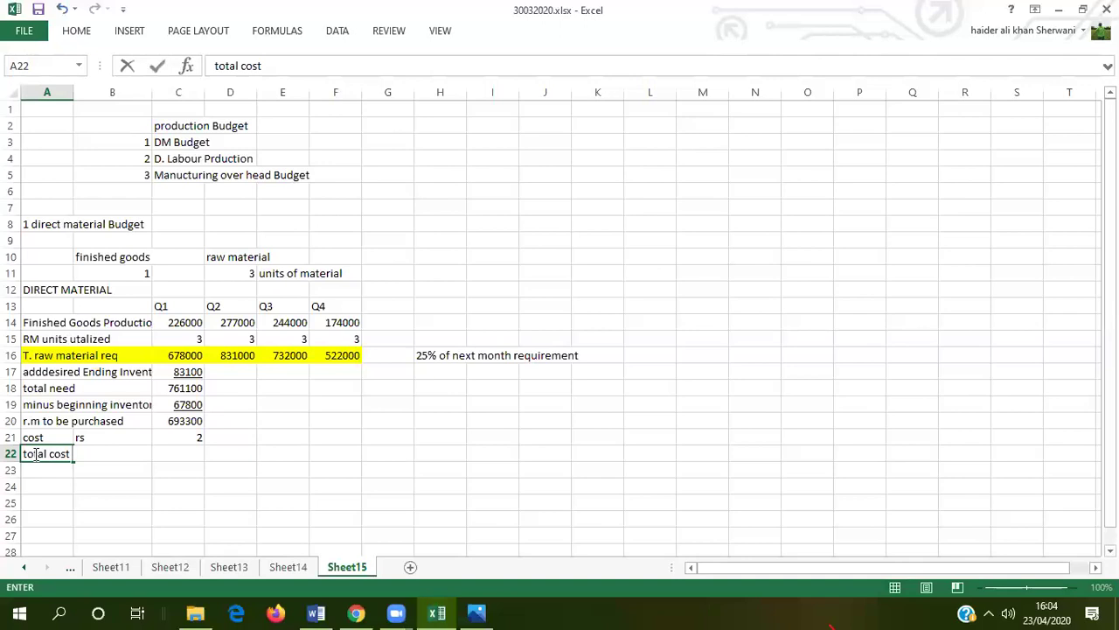
text(  /cash requiredd)
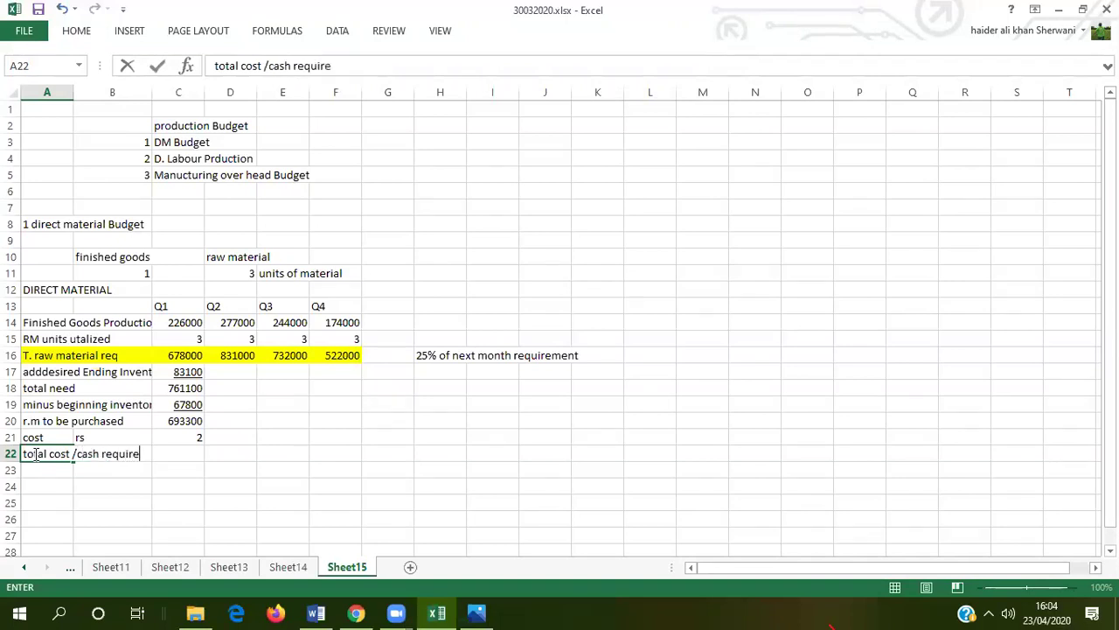
key(BackSpace)
key(Tab)
key(Tab)
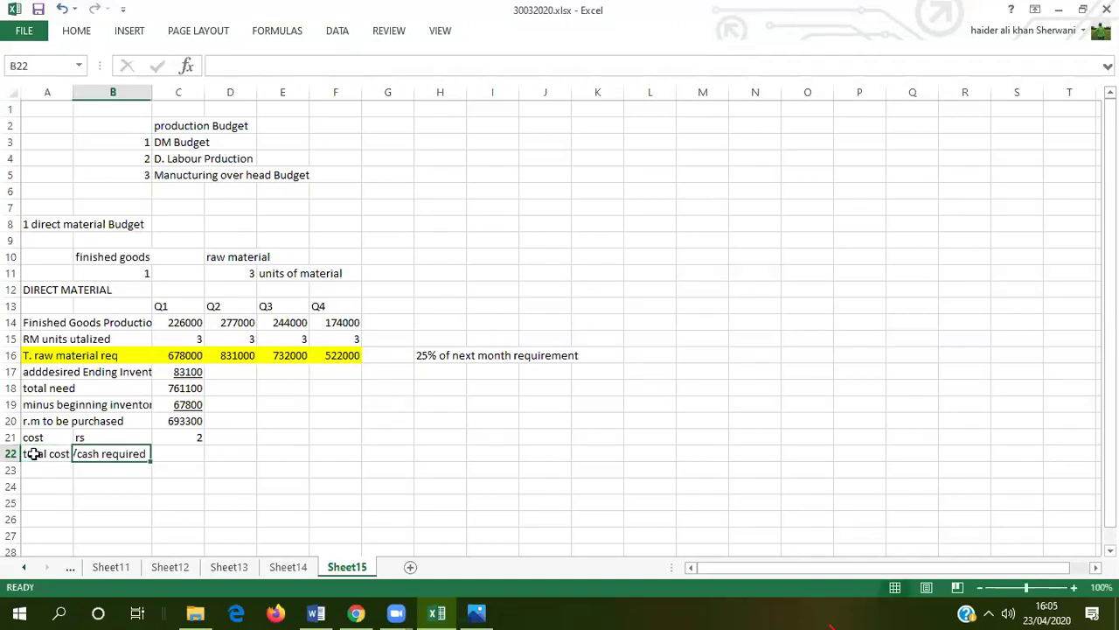
Calculate the Q1 total cost in C22 by multiplying the purchased raw material C20 by the unit cost C21.
text(=)
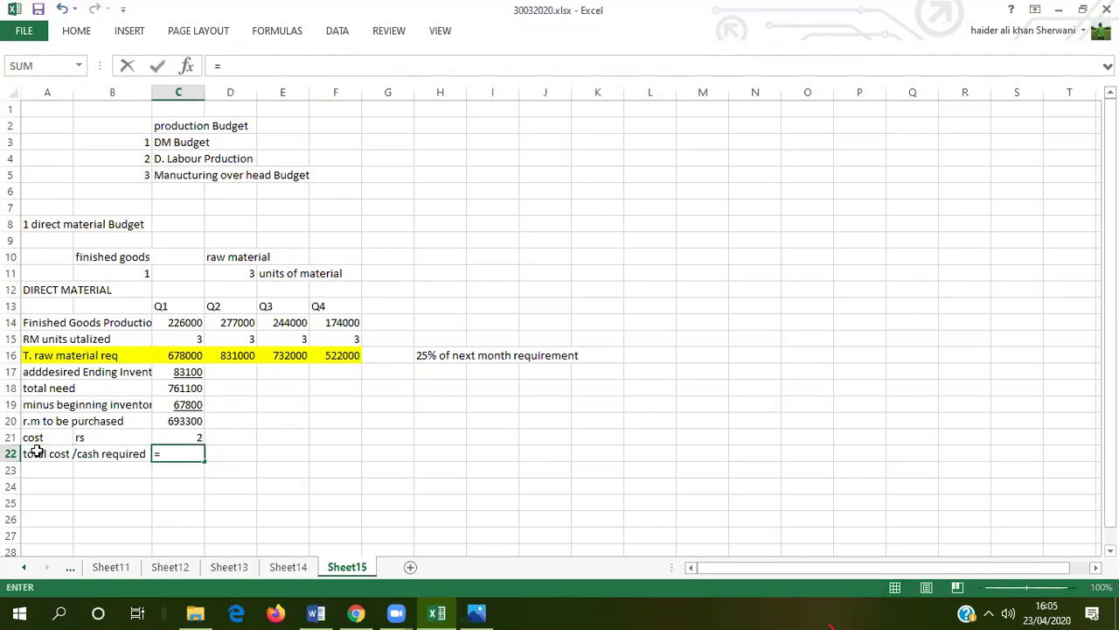
click(196, 423)
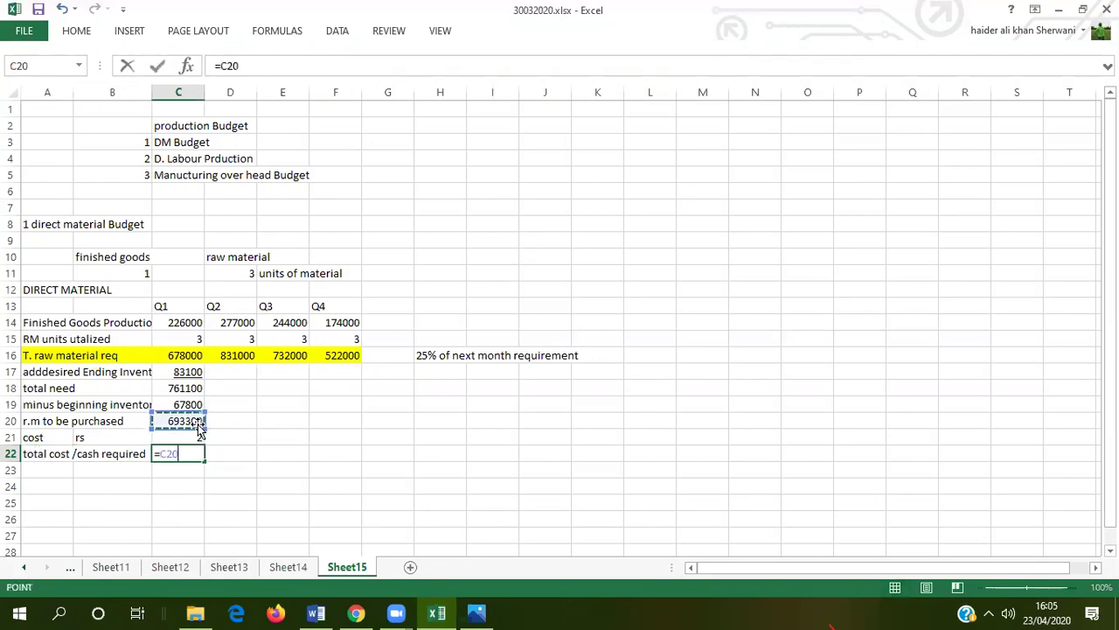
text(*)
click(193, 438)
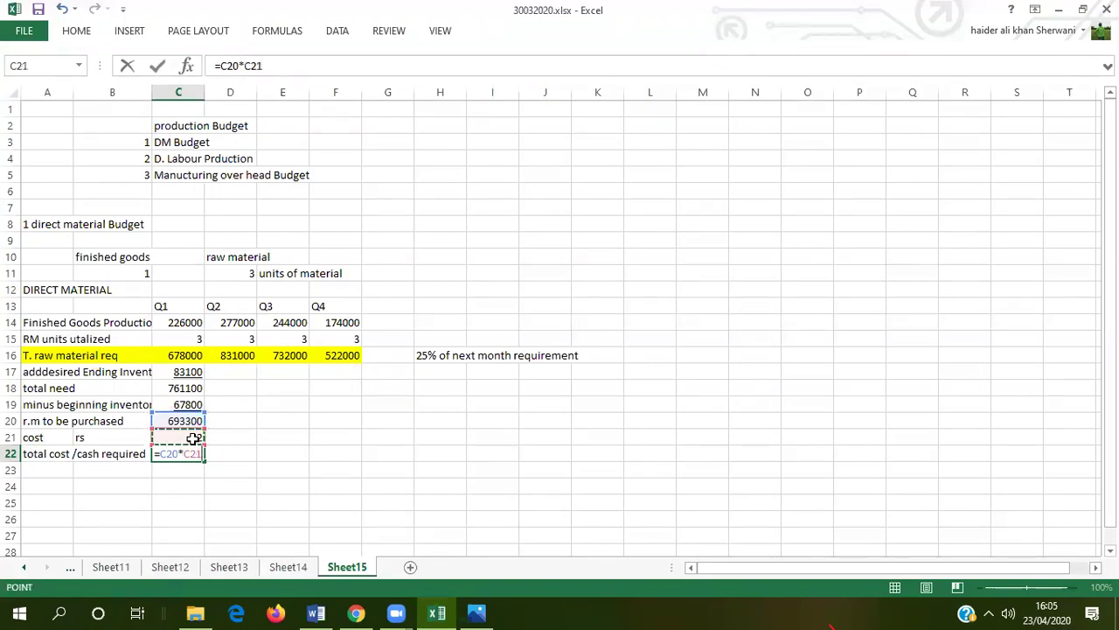
key(Return)
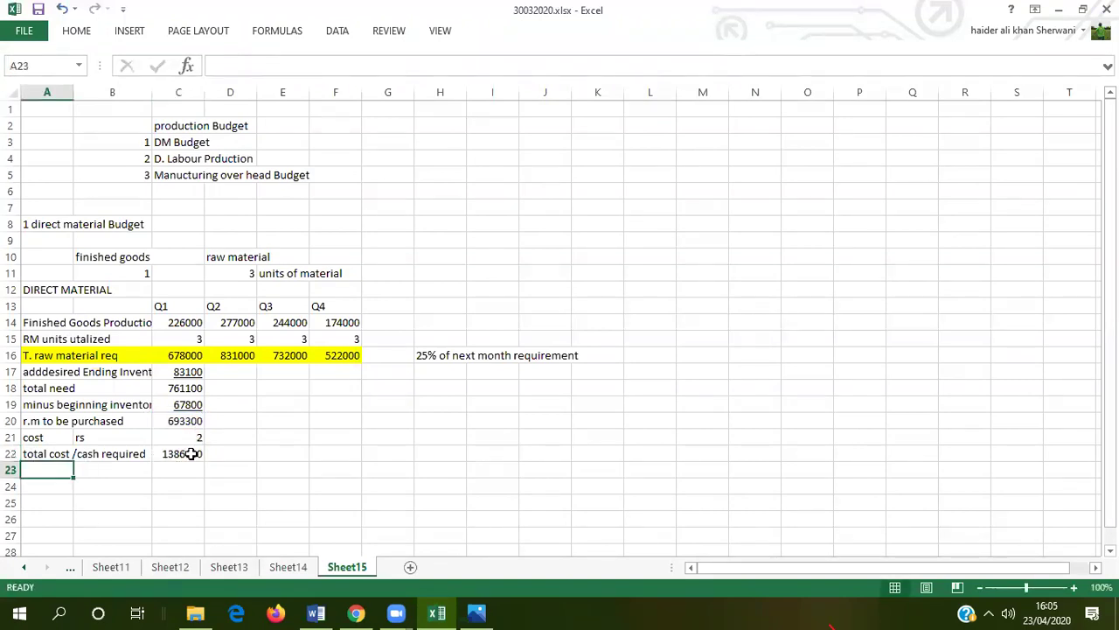
Make the Q1 total cost in C22 bold.
click(191, 454)
key(ctrl+b)
click(183, 487)
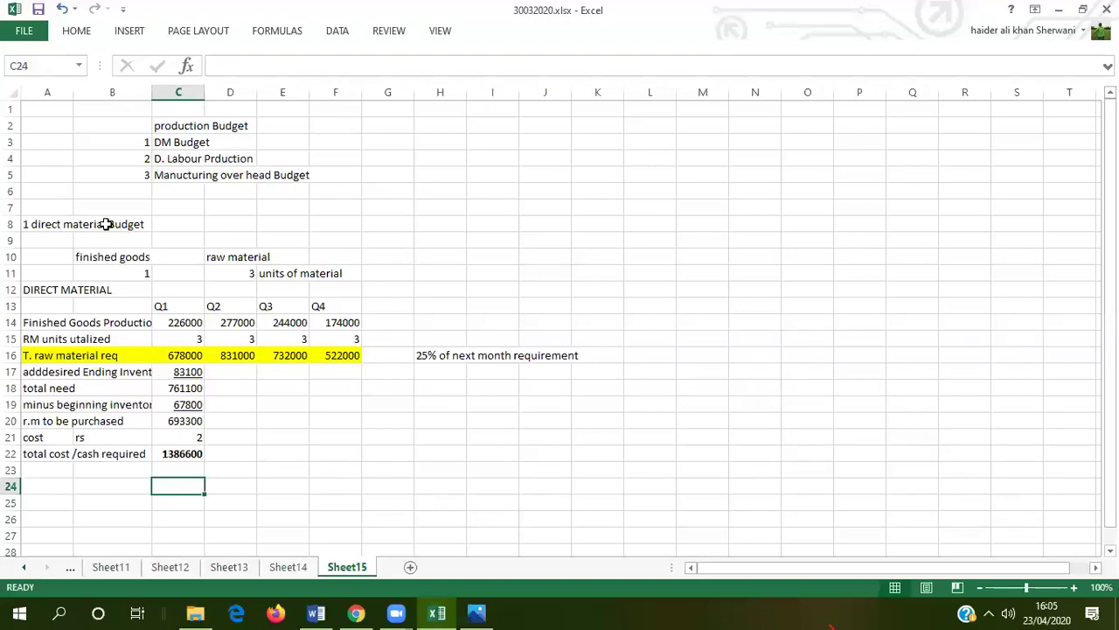
Apply a Thick Box Border around the direct material budget table in A10:G22.
drag(20, 250, 385, 445)
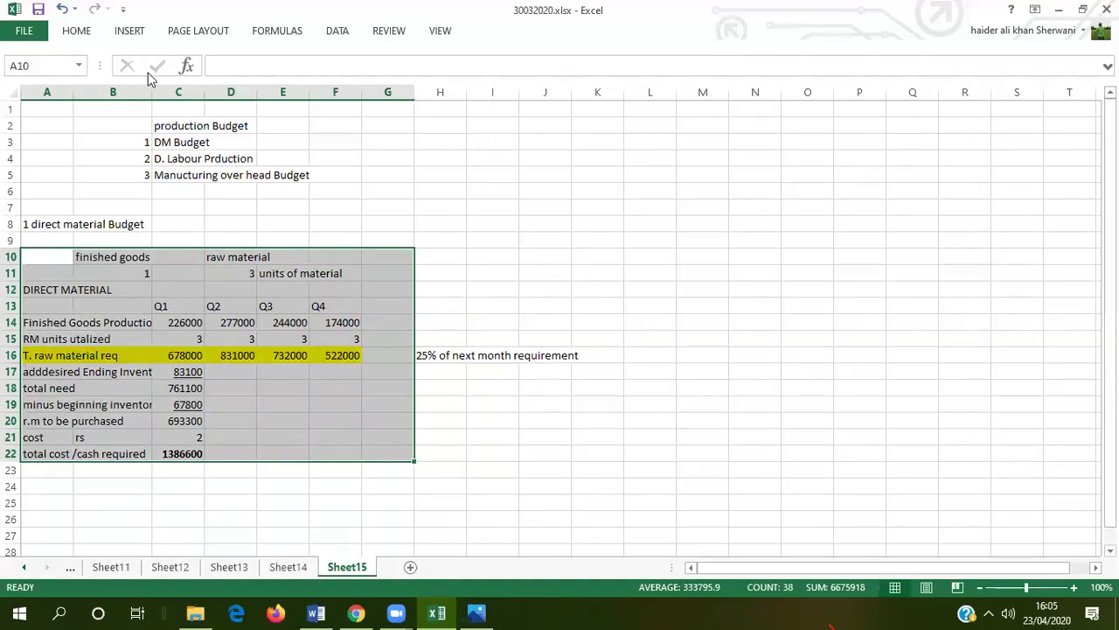
click(76, 38)
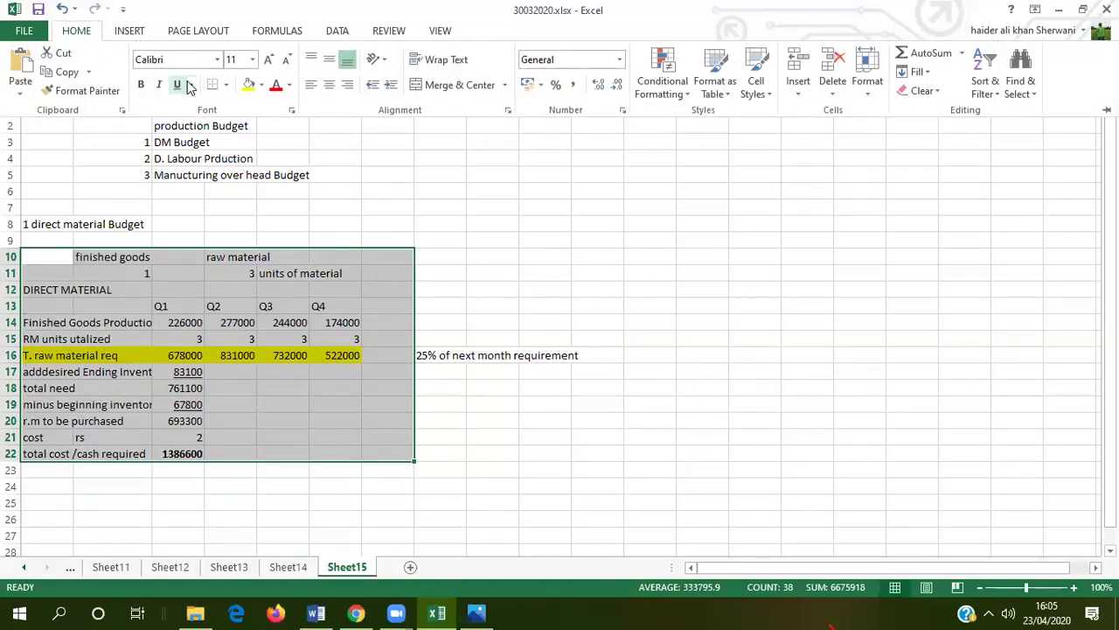
click(226, 85)
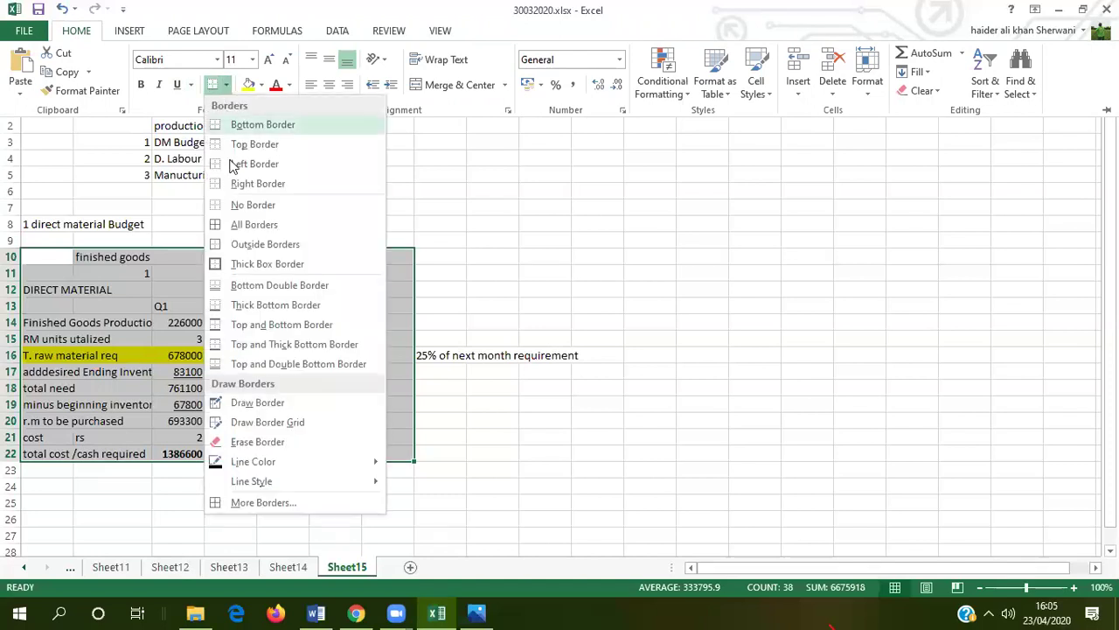
click(262, 264)
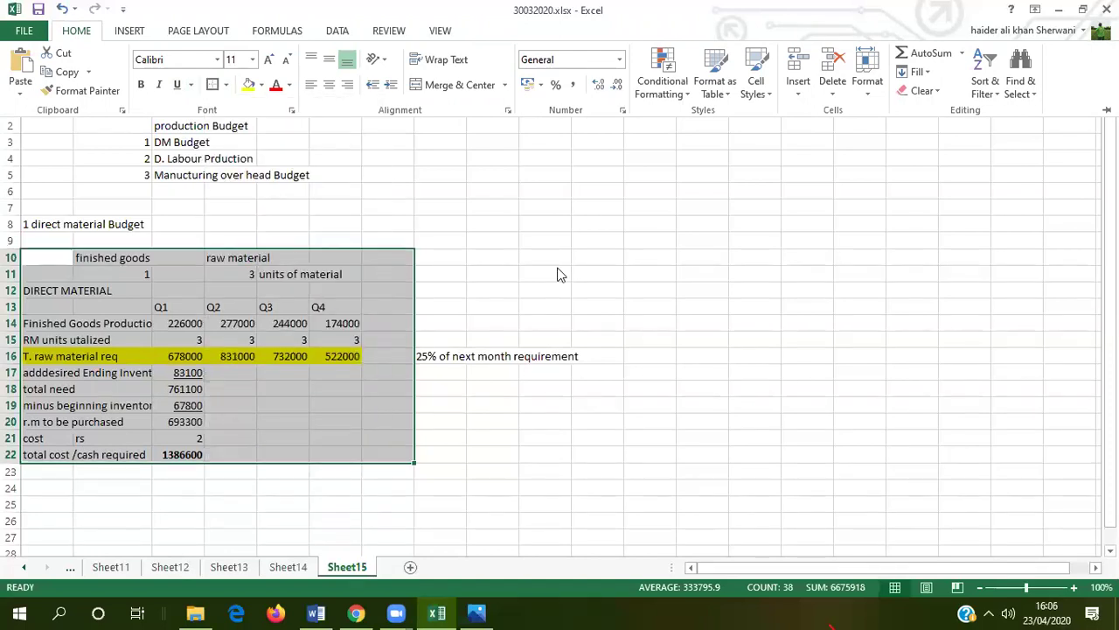
click(539, 275)
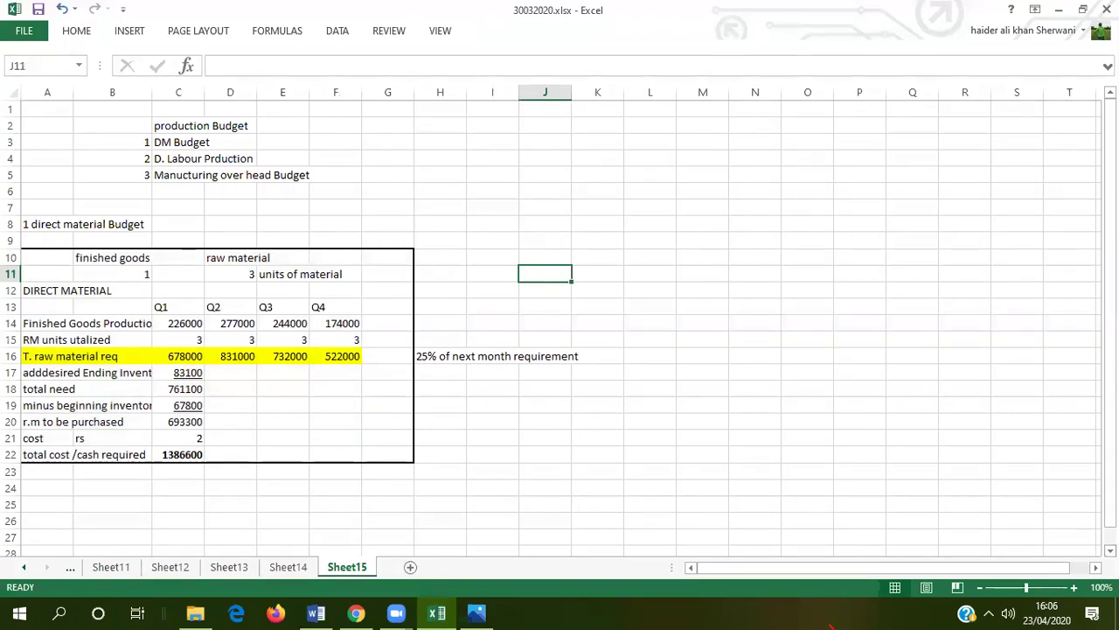
Add the heading "Direct Labour Budget" in A24 below the direct material table and make it bold.
scroll(560, 328, down, 2)
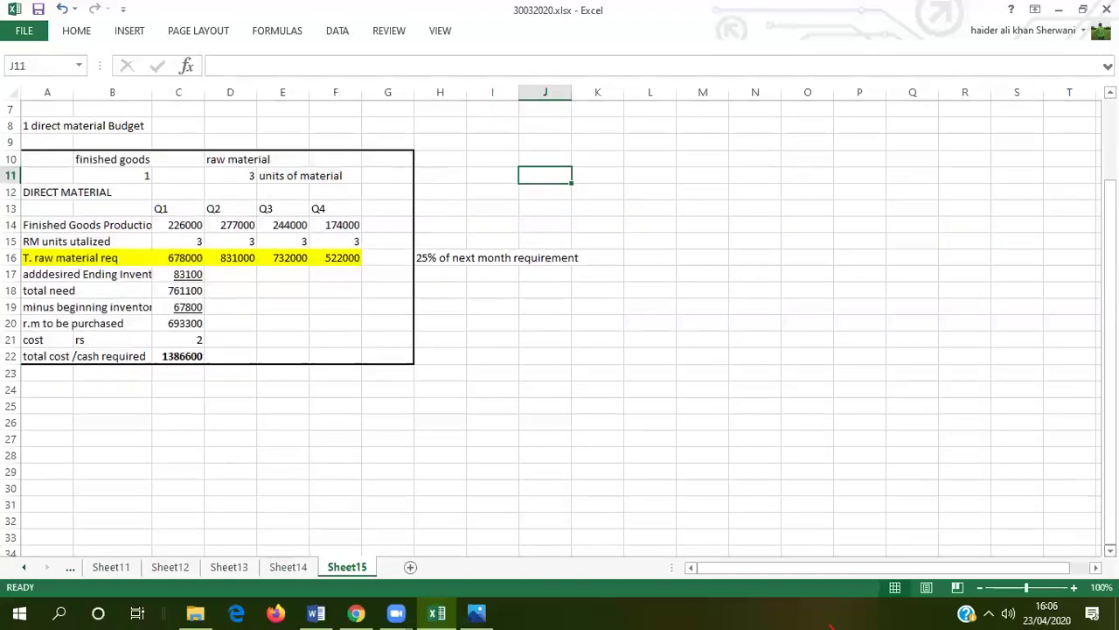
click(58, 390)
text(Direct Labour Budget)
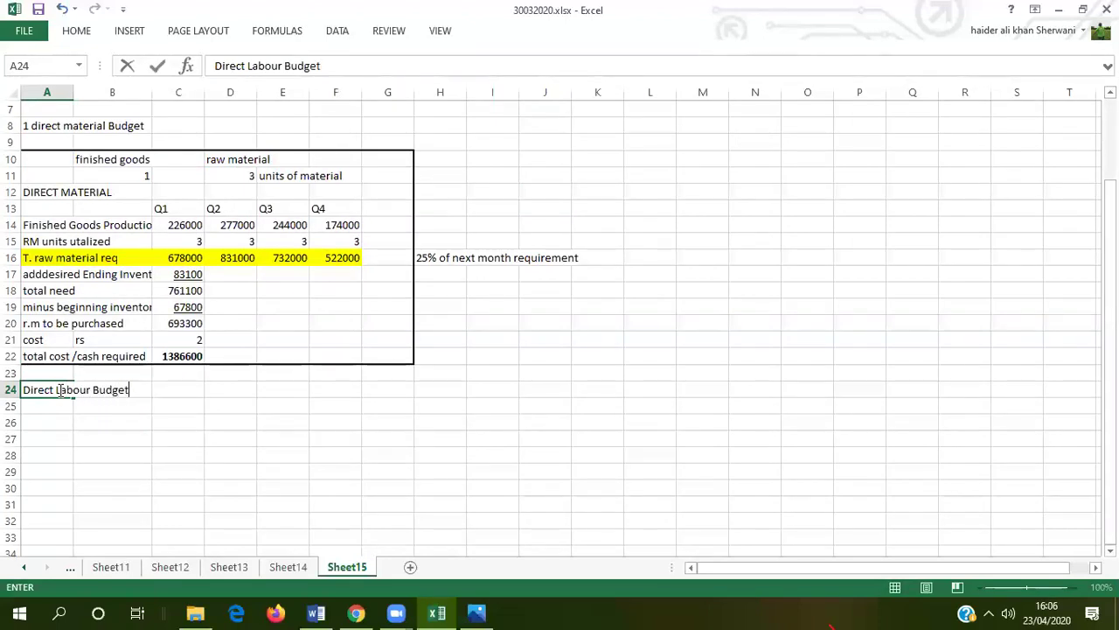
key(Return)
click(58, 390)
key(ctrl+b)
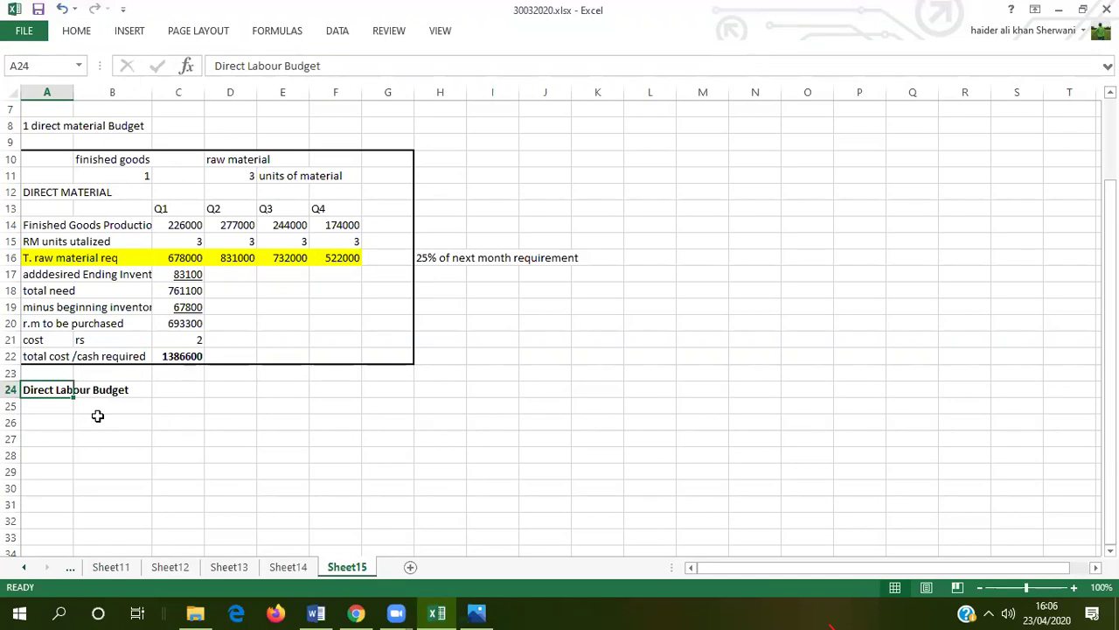
Copy the quarter headings and Finished Goods Production row from A13:F14 to A25 under the Direct Labour Budget heading.
click(121, 407)
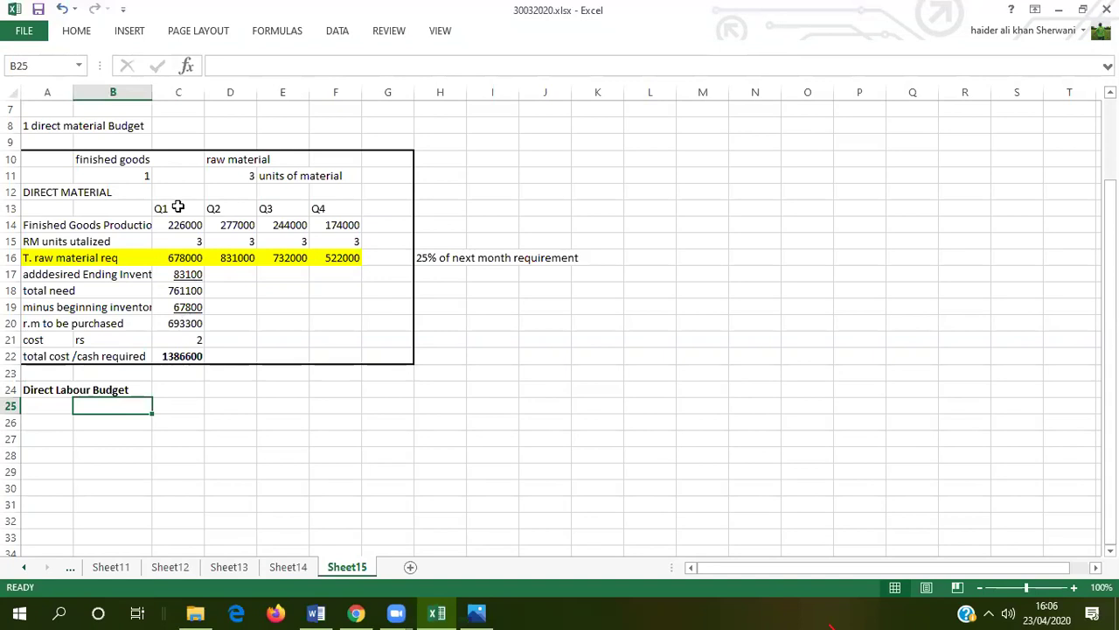
click(80, 210)
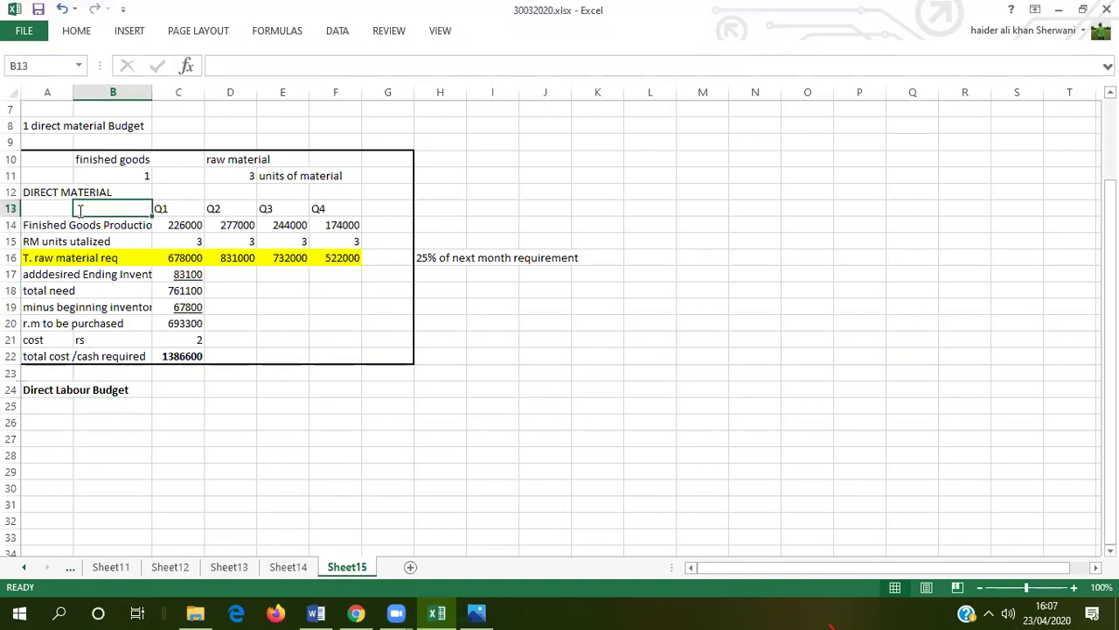
drag(26, 208, 326, 235)
key(ctrl+c)
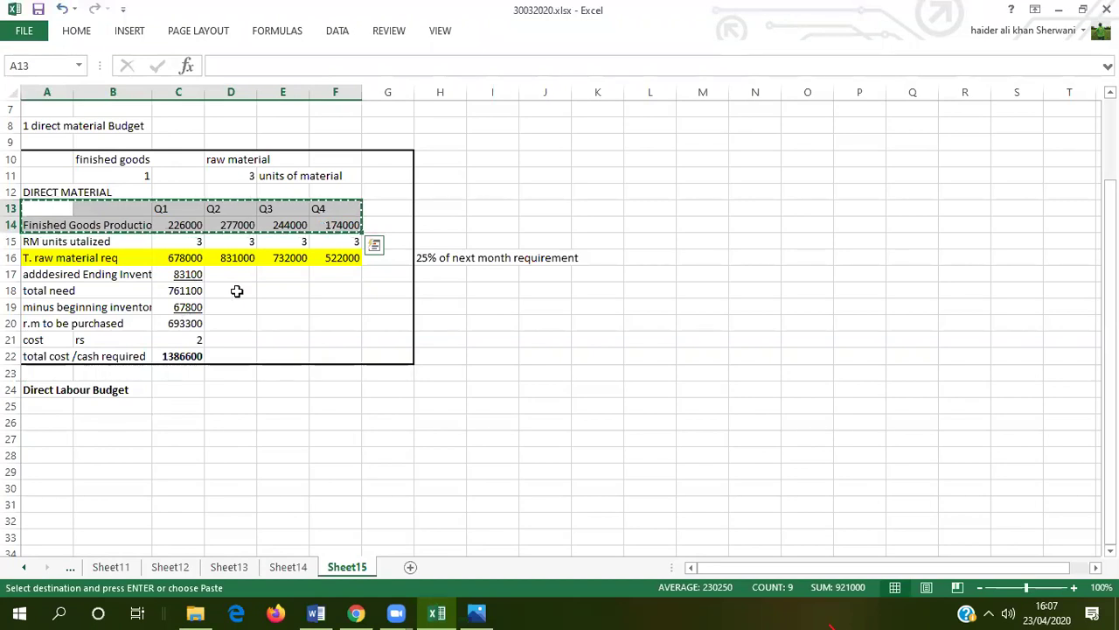
click(54, 405)
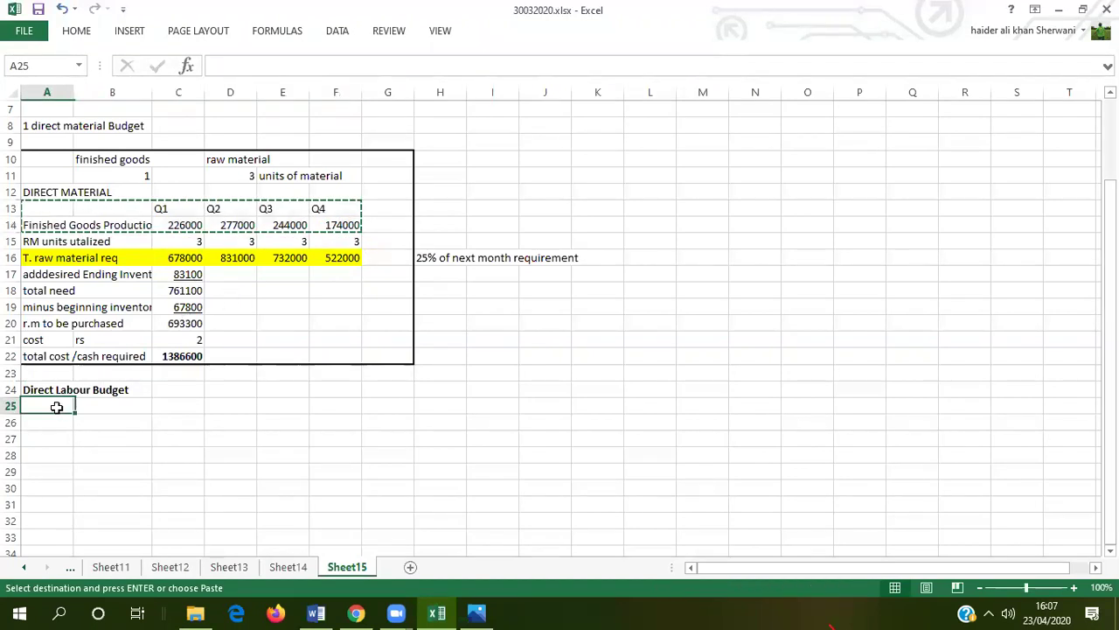
key(ctrl+v)
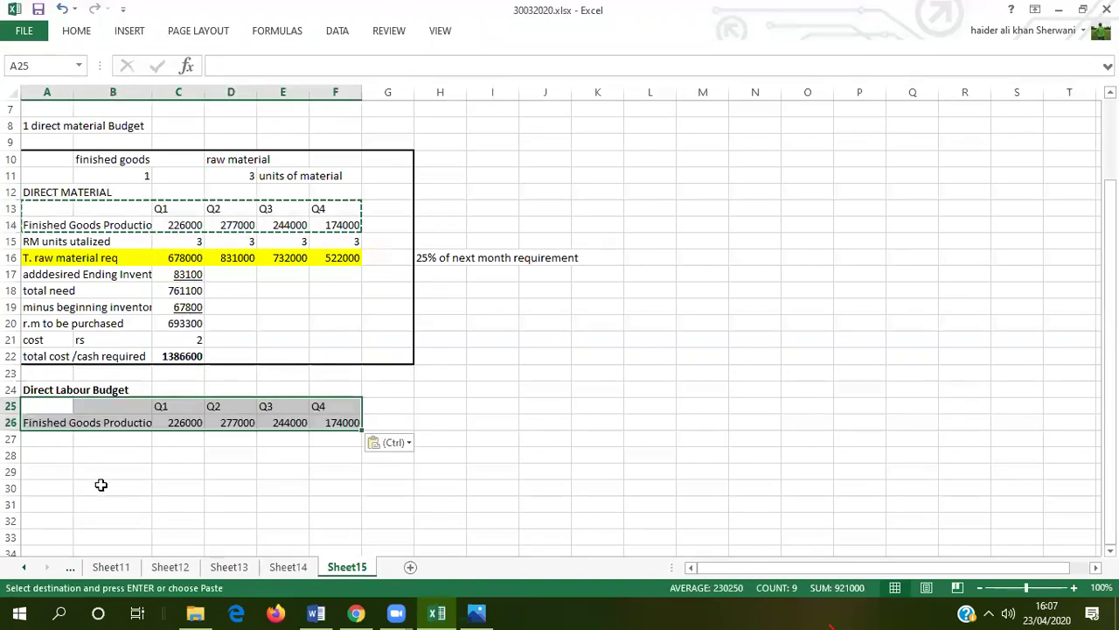
click(100, 486)
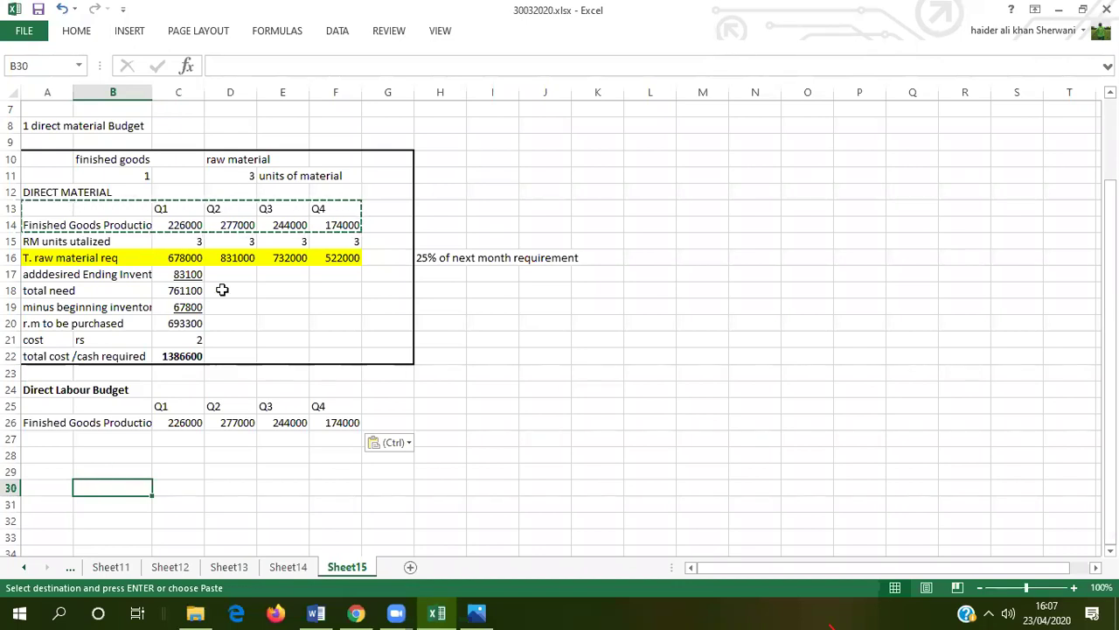
Add the column heading "total req" in G13, beside Q4 in the direct material table.
click(395, 211)
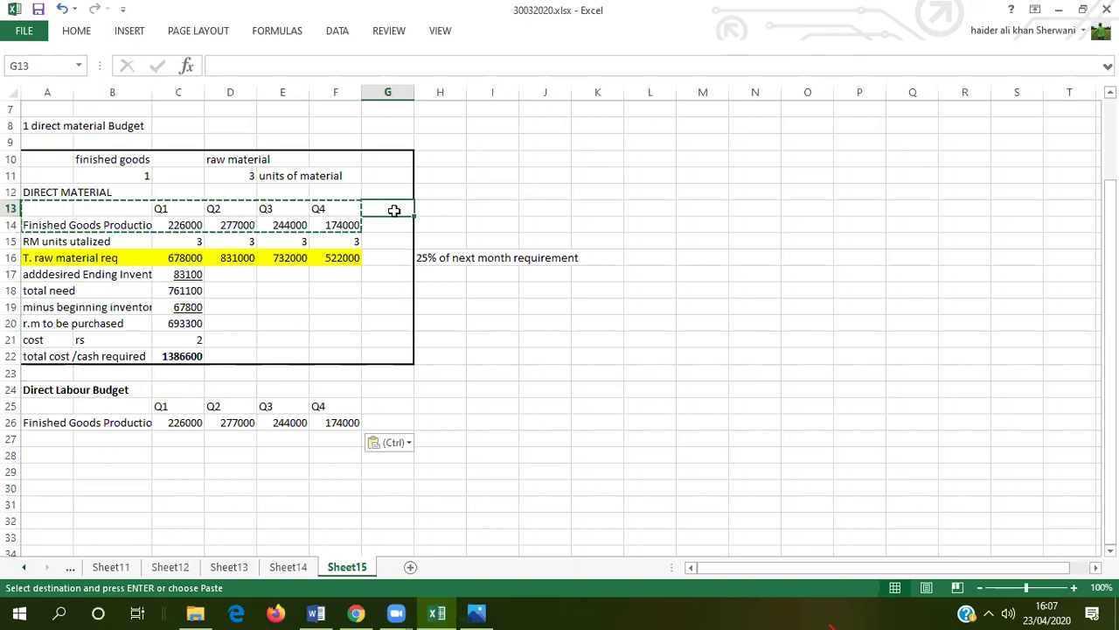
text(total)
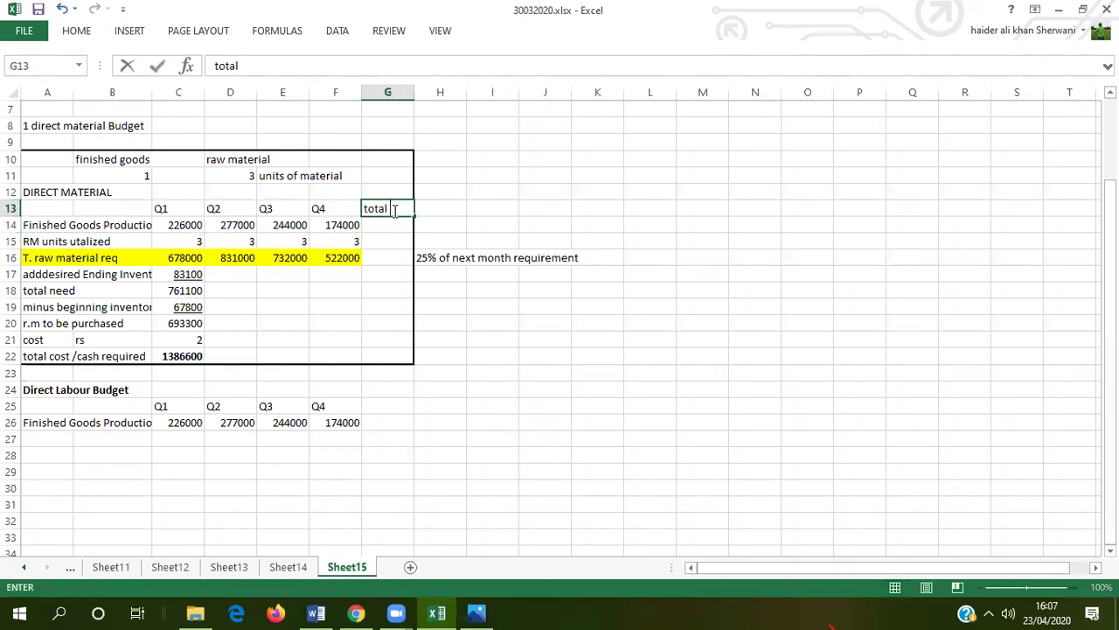
text( req)
key(Return)
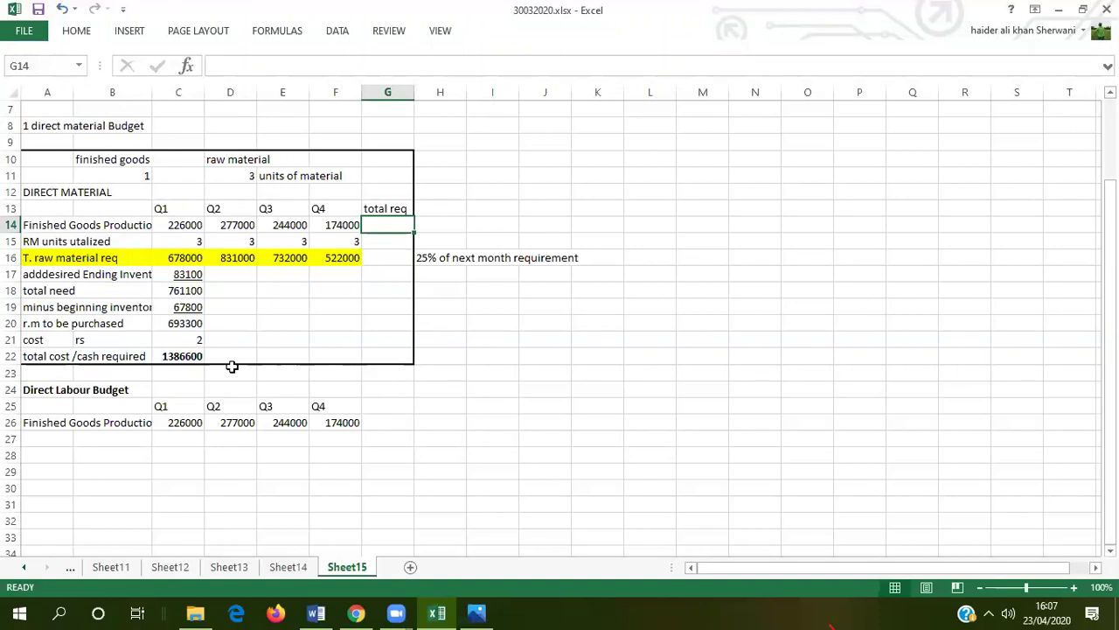
Enter the note "Annual requirement" in H22, beside the total cost row of the direct material table.
click(387, 356)
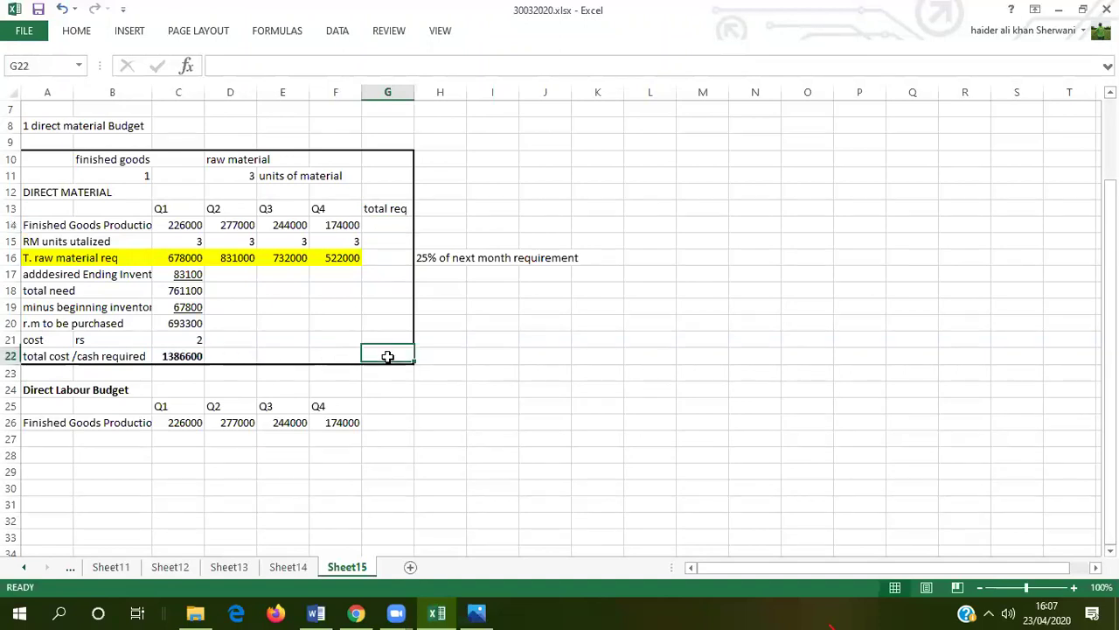
click(438, 351)
text(Annu)
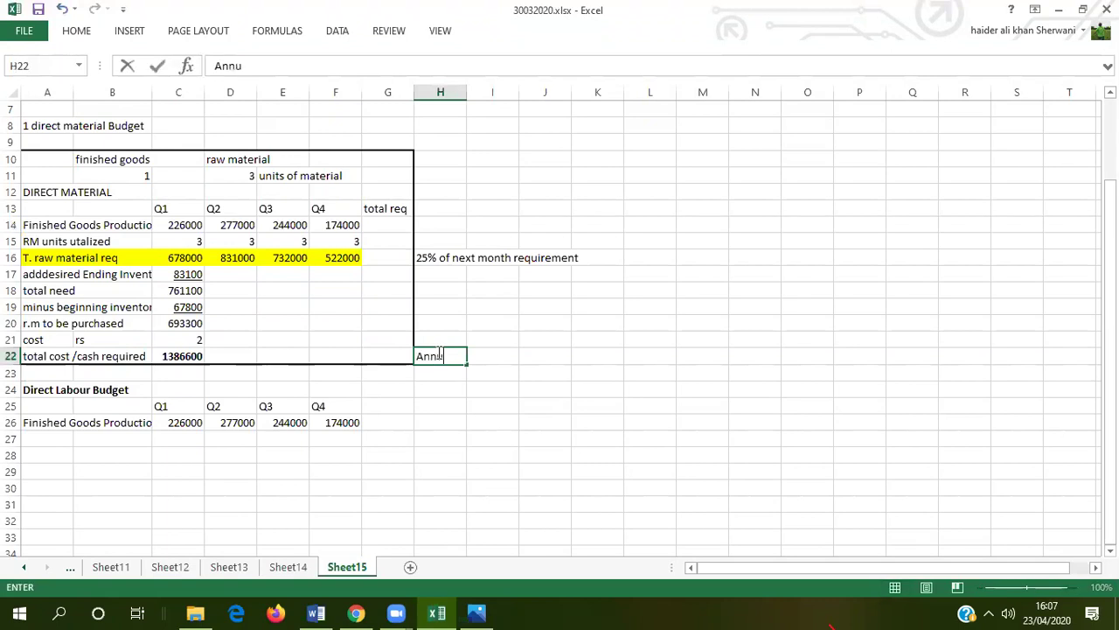
text(al requirement)
key(Return)
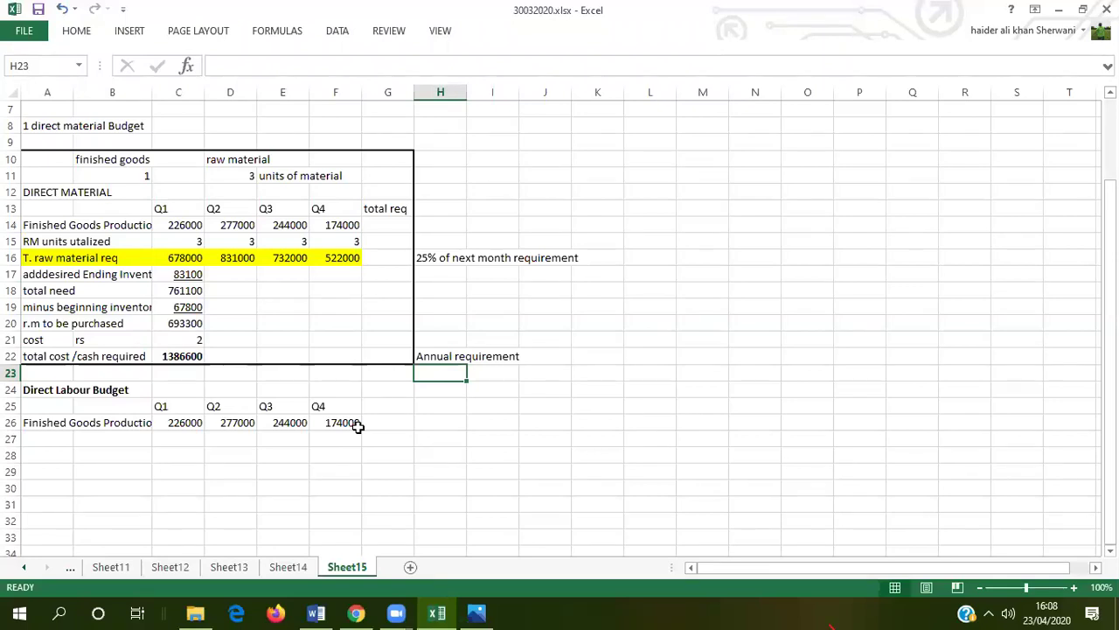
Note the labour time per unit beside the labour budget, with 0.05 in I25 and "of labour hour" in J25.
click(497, 404)
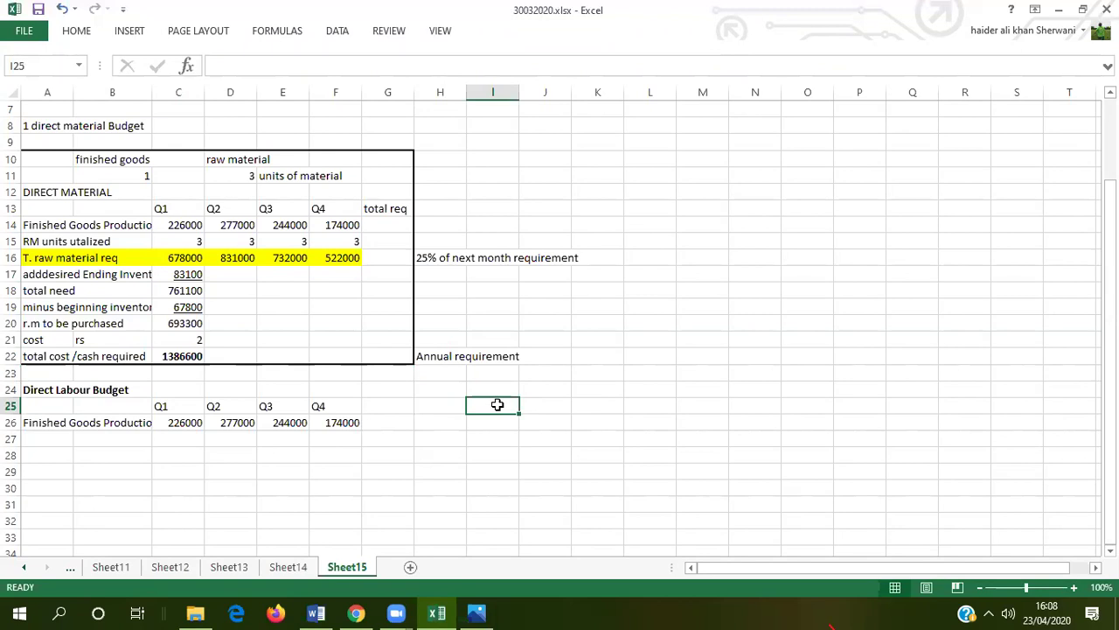
text(0.05)
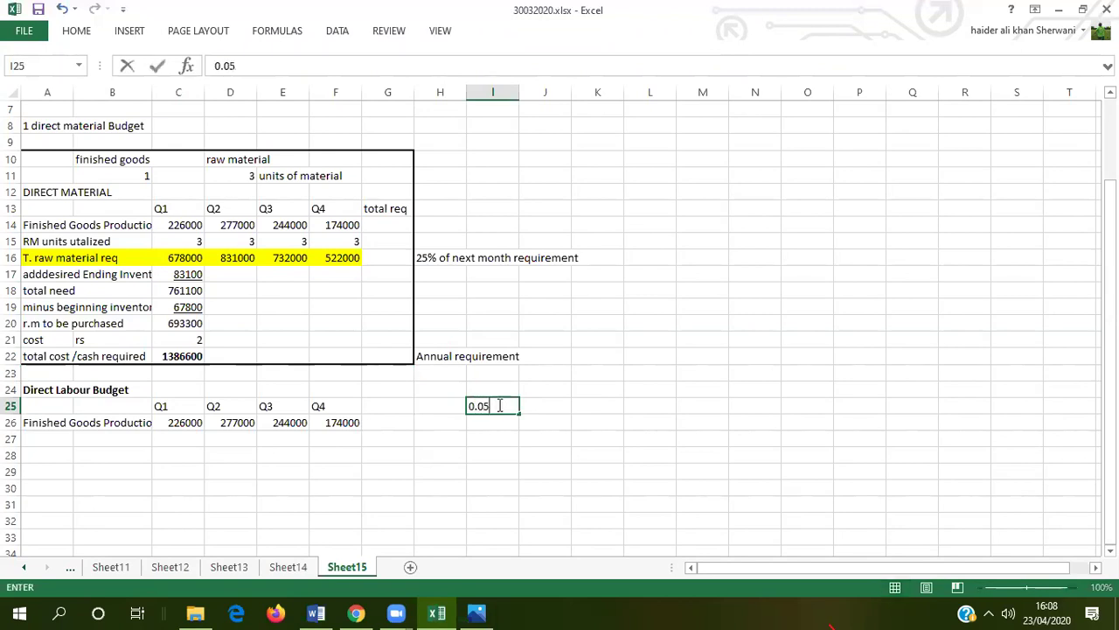
key(Tab)
text(of)
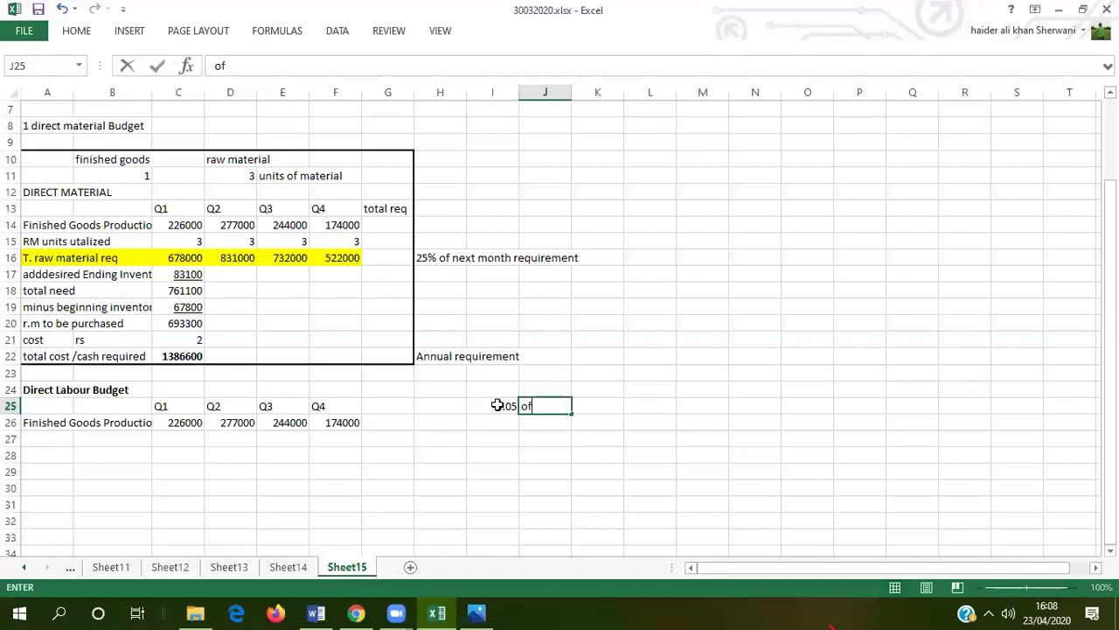
text( labo)
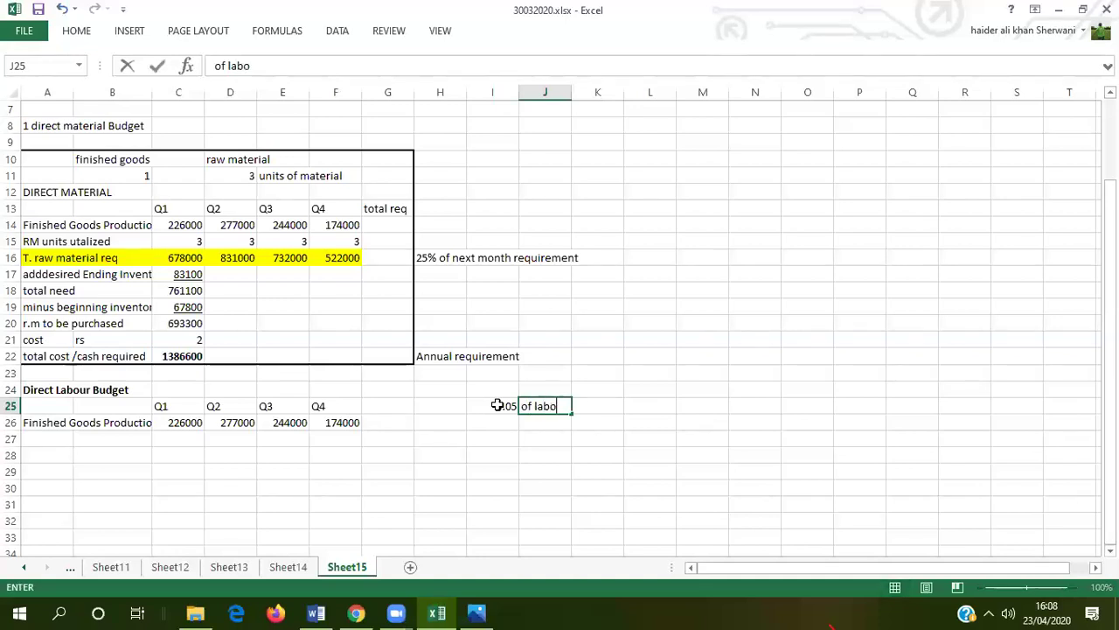
text(ur hour)
key(Return)
click(483, 444)
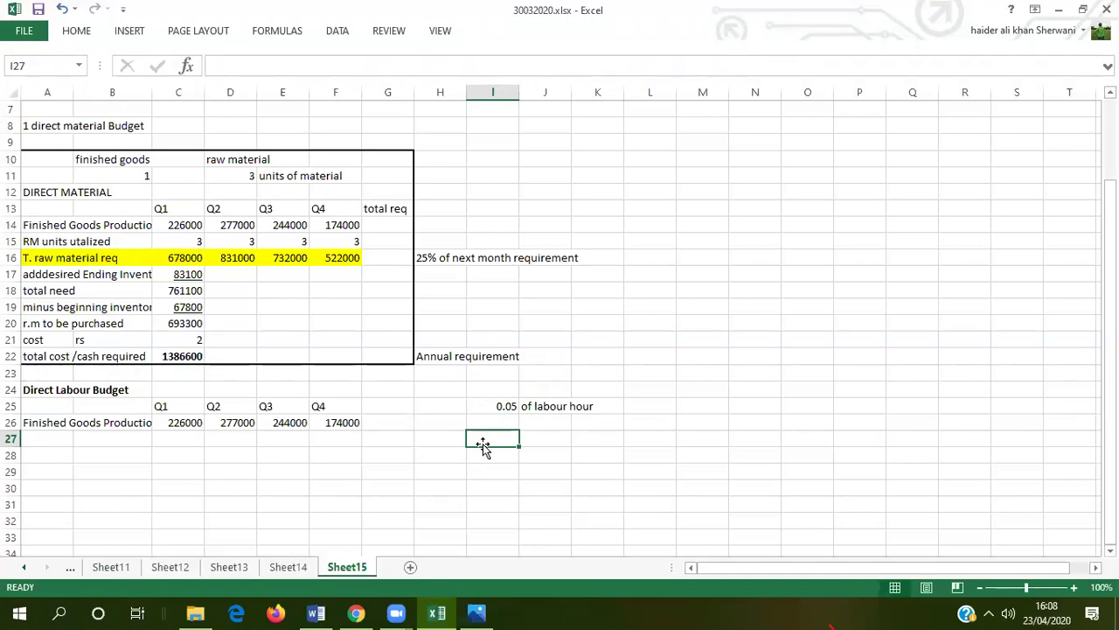
Label A27 "Direct lahbour hours required" and fill 0.05 across Q1 to Q4 in C27:F27.
click(59, 437)
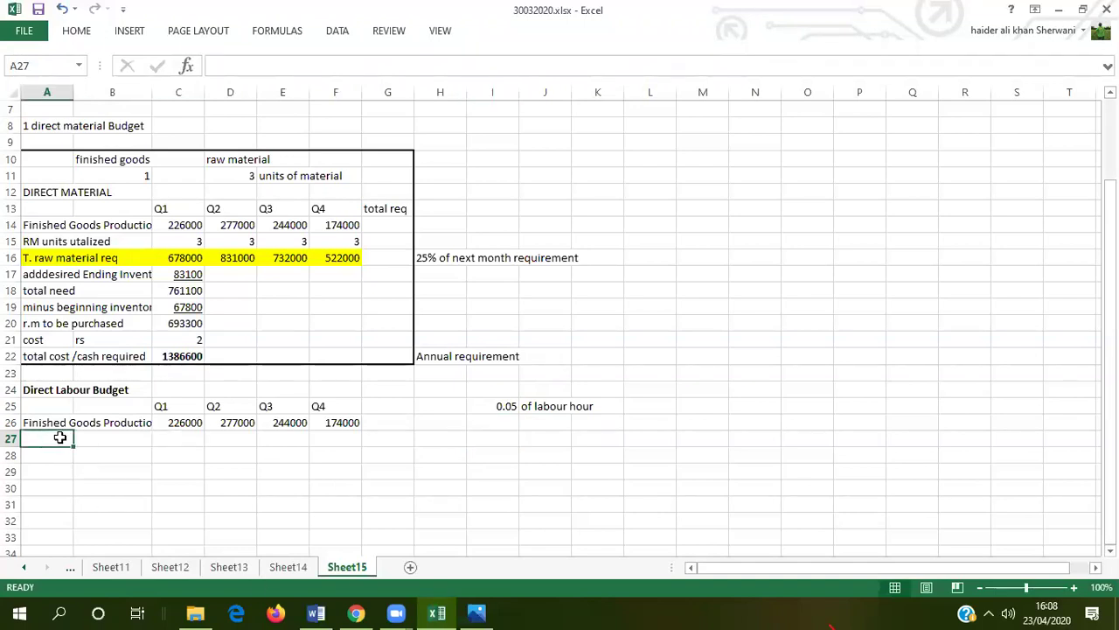
text(Direct lahbour hours required)
key(Tab)
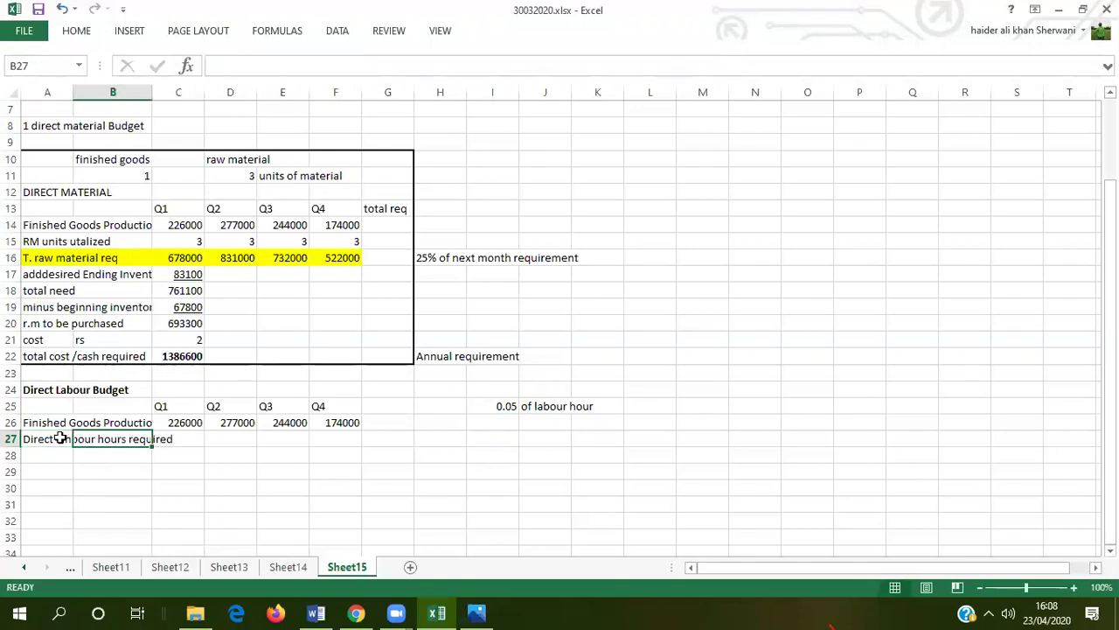
key(Tab)
text(.)
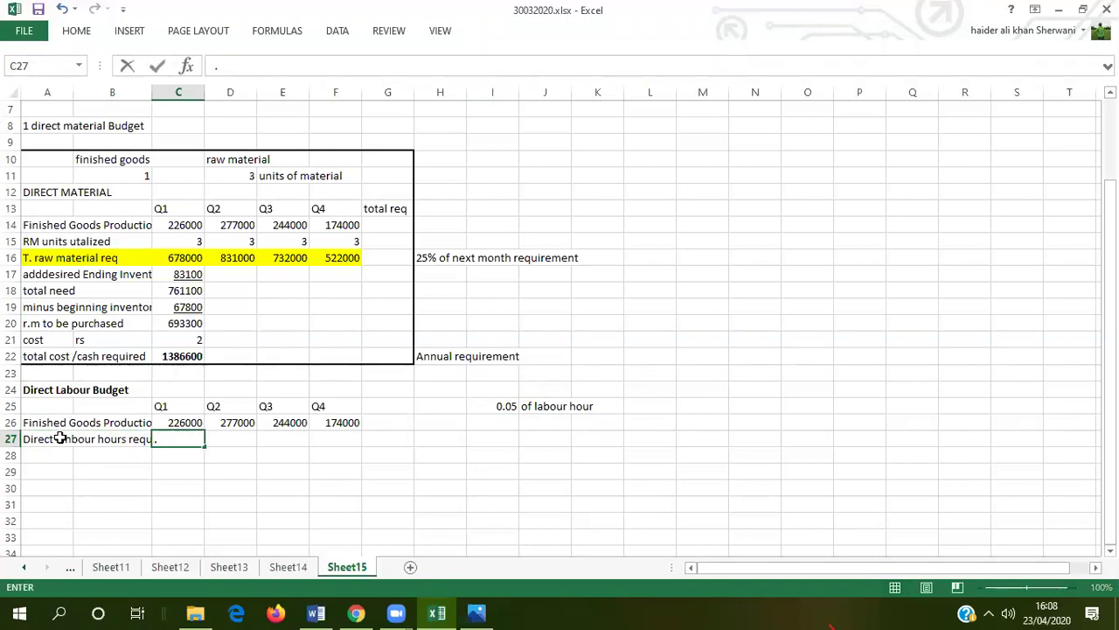
text(05)
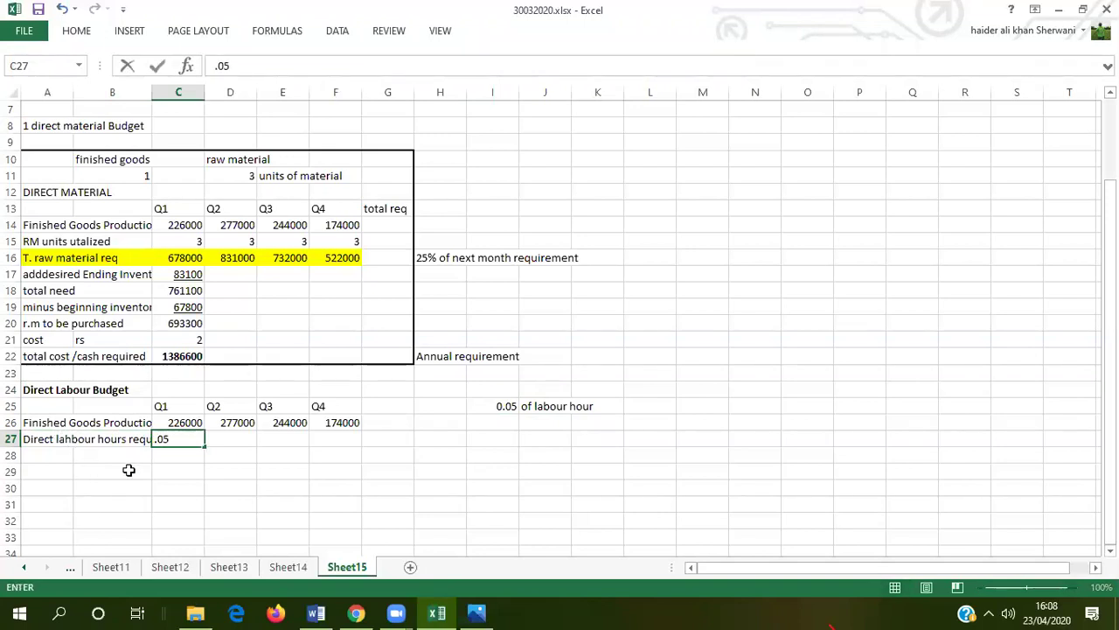
key(Return)
click(236, 485)
click(194, 441)
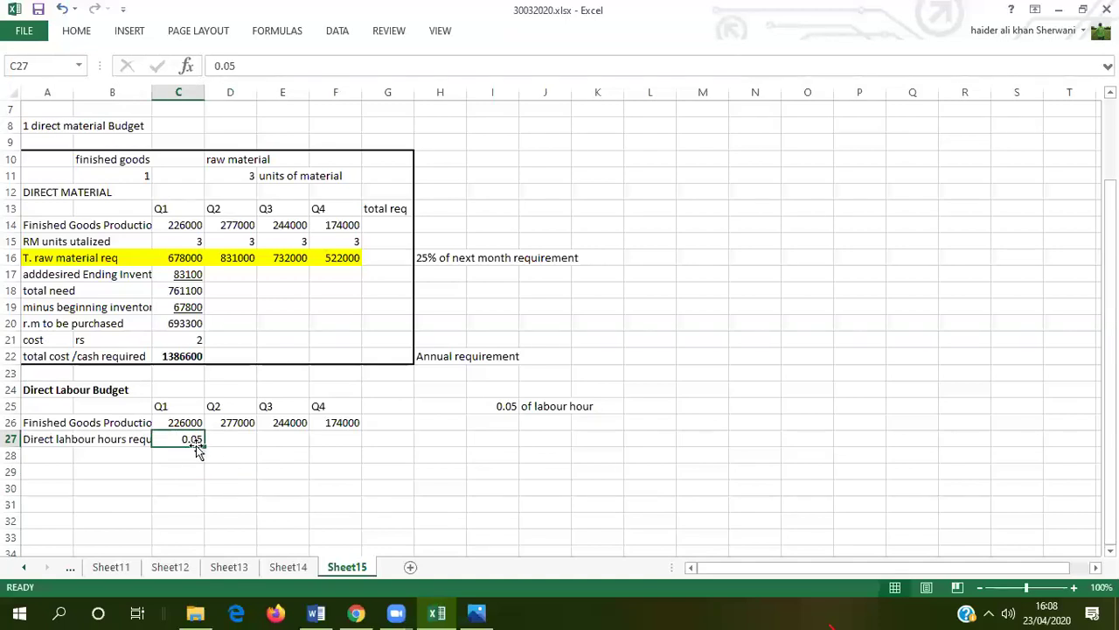
drag(202, 447, 361, 450)
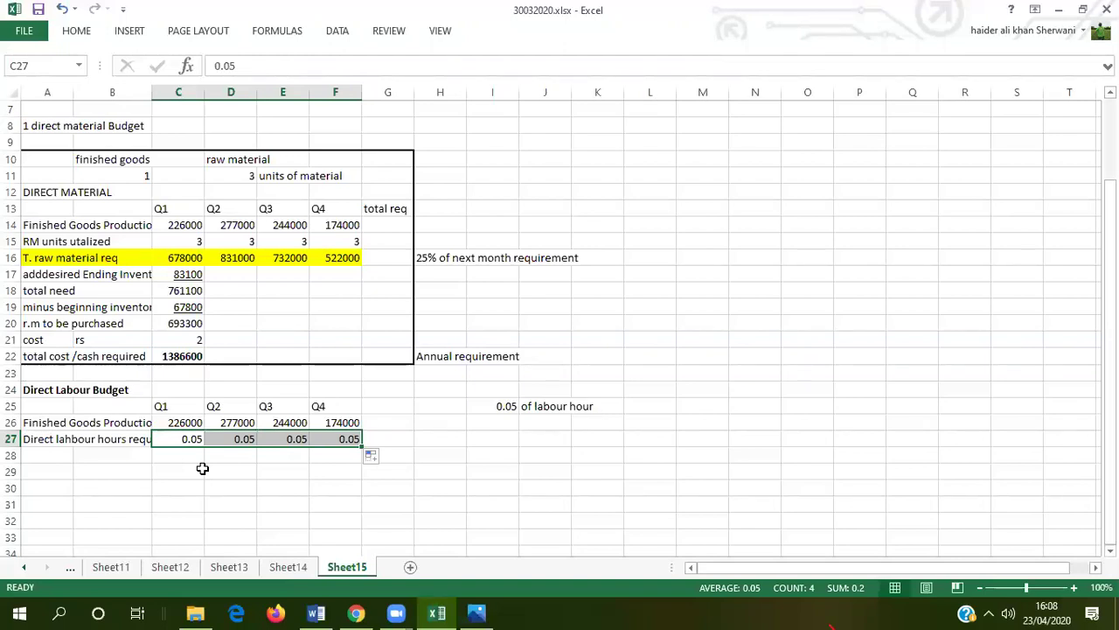
Label row 28 of the labour budget "total direct labou lours needed" in A28.
click(47, 454)
text(total)
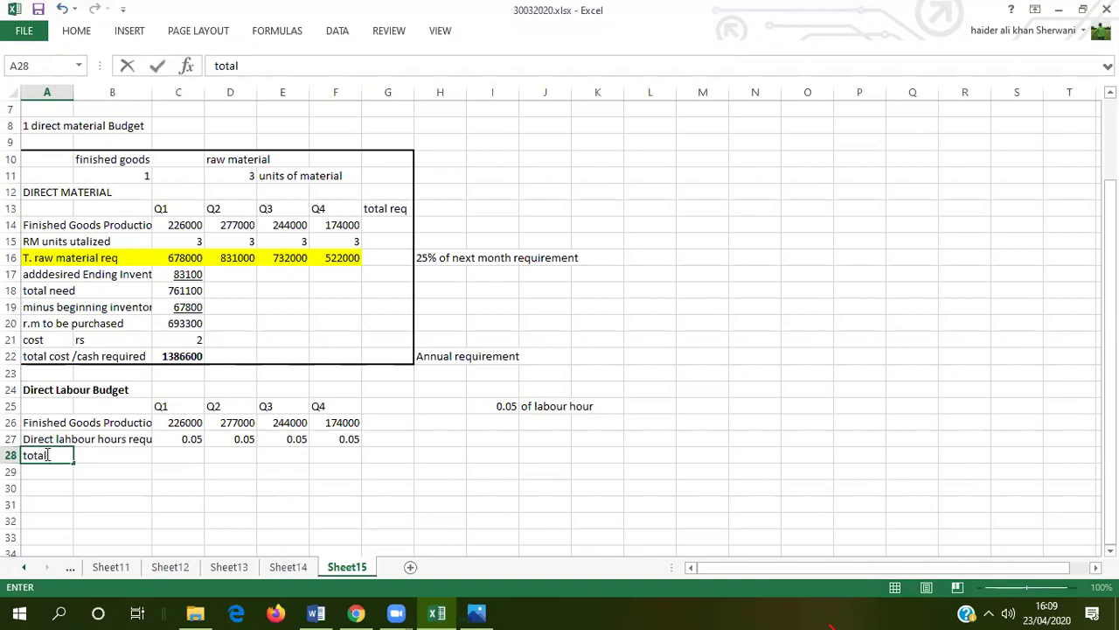
text(direct labou lours needed)
key(Tab)
key(Tab)
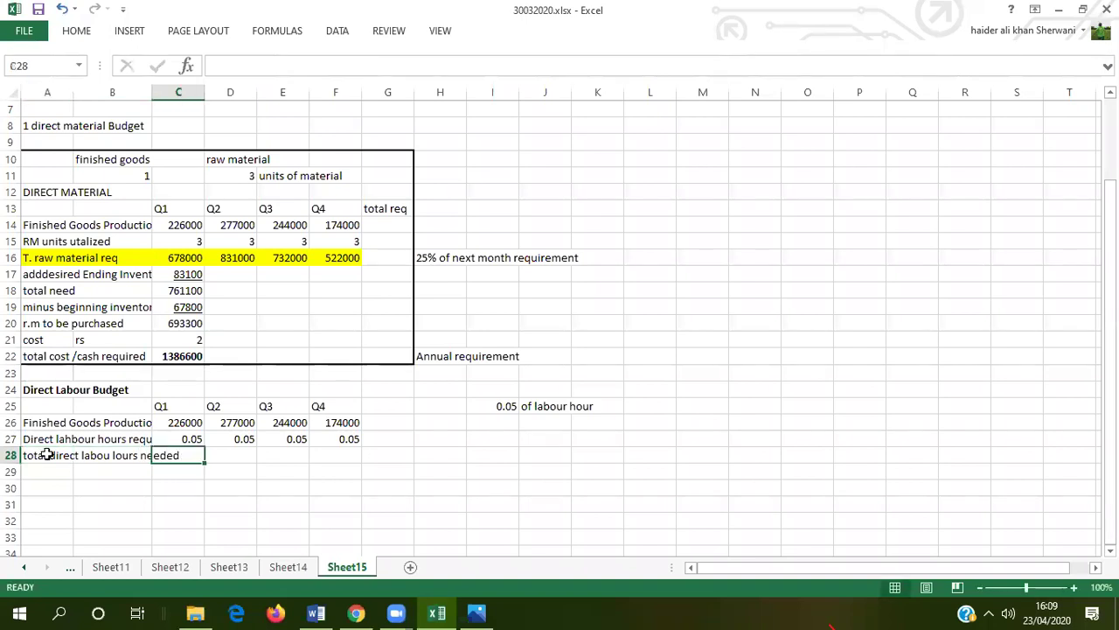
Calculate total labour hours in C28 as production C26 times hours per unit C27, and fill the formula across to F28.
text(=)
click(184, 424)
text(*)
click(184, 434)
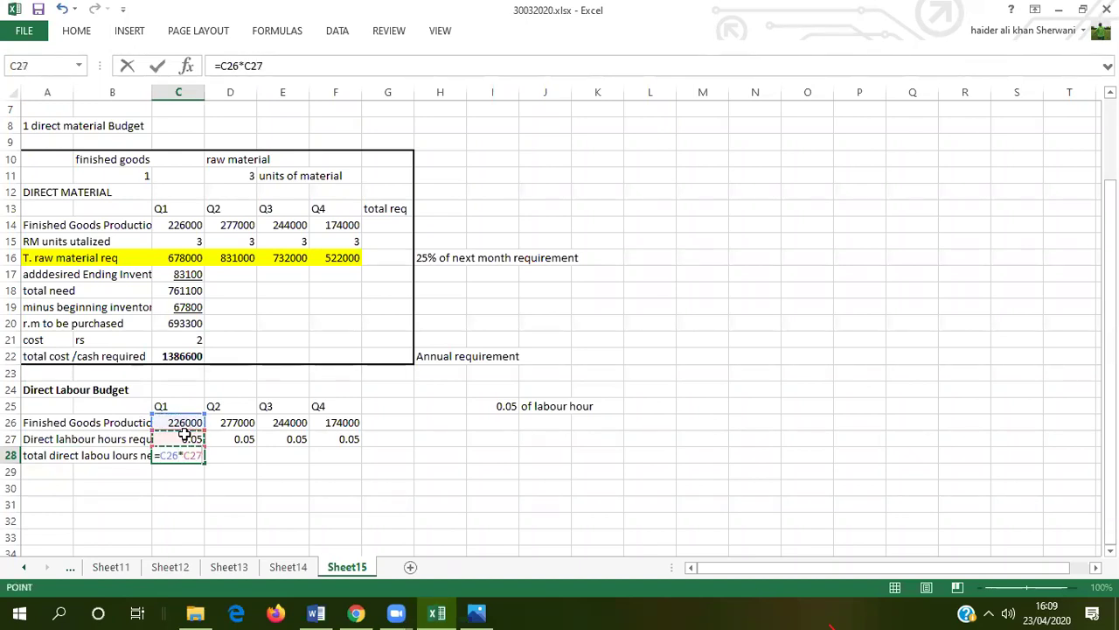
key(Return)
click(188, 457)
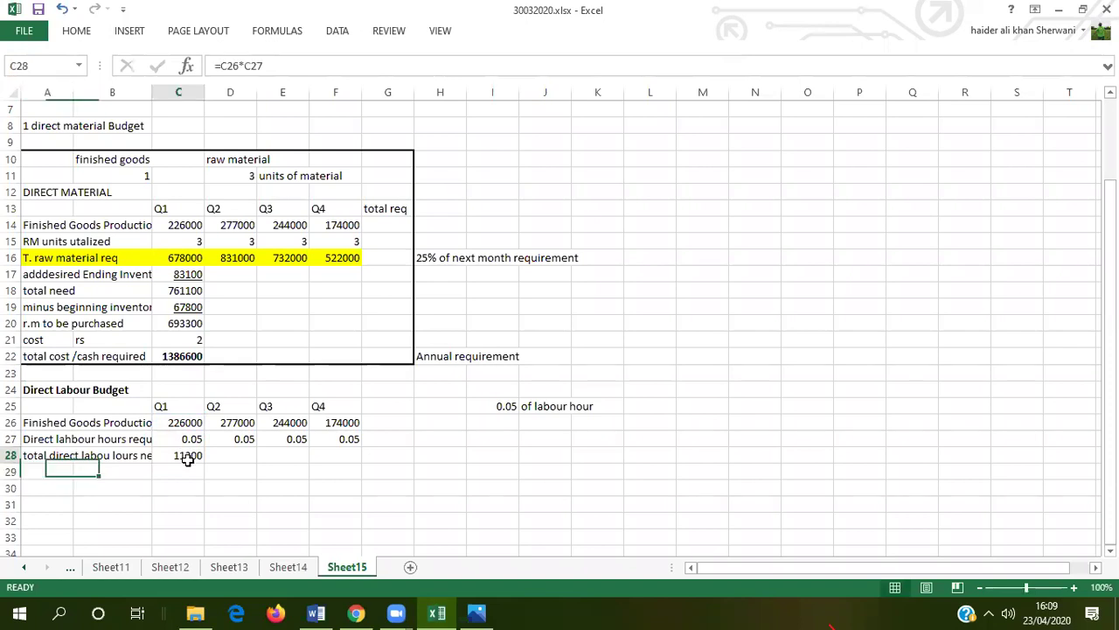
drag(205, 463, 359, 470)
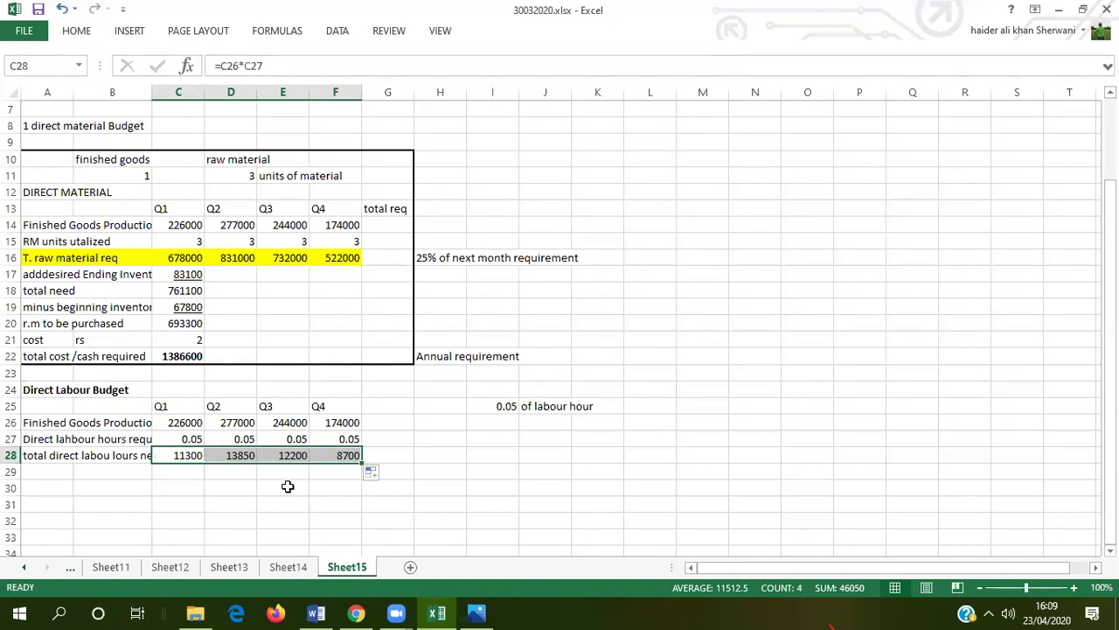
click(347, 455)
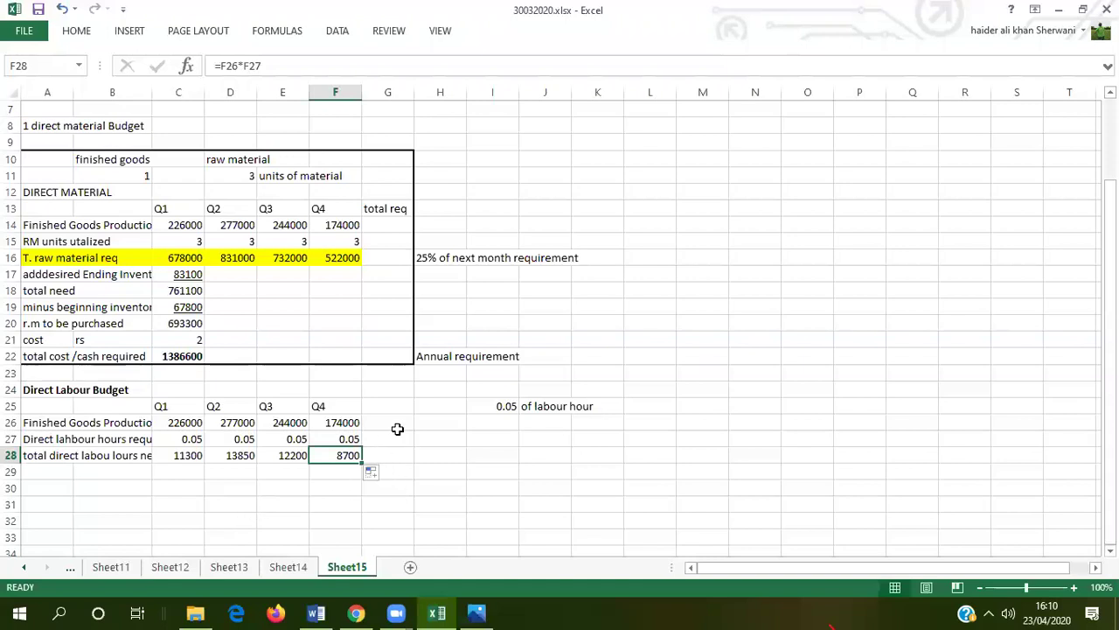
Add the column heading "total" in G25, beside Q4 in the direct labour table.
click(407, 409)
text(total)
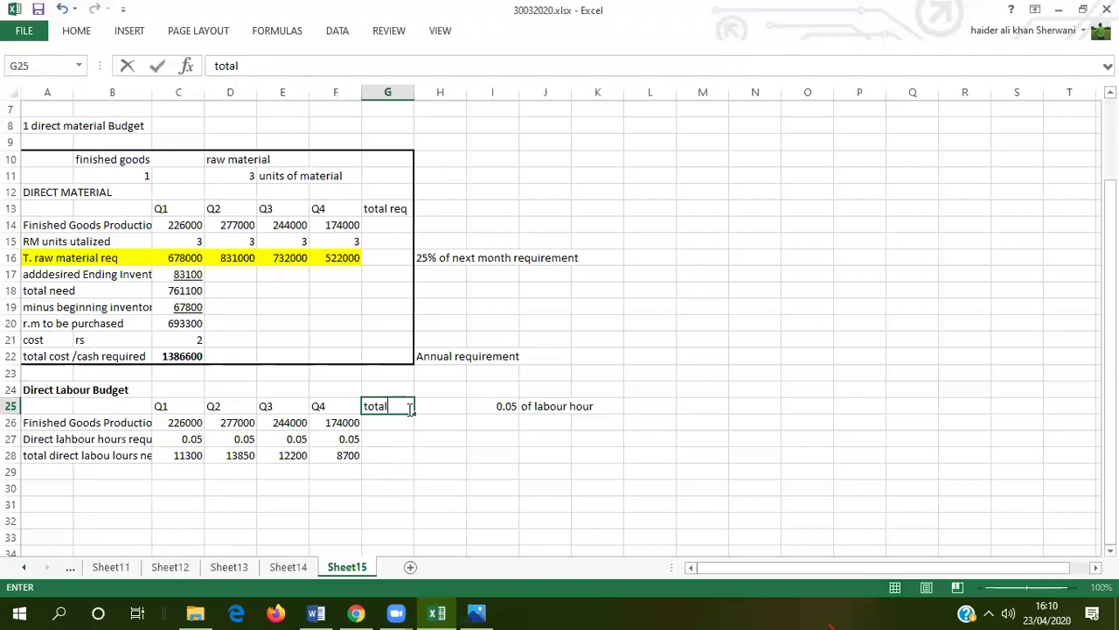
key(Return)
text(=)
key(BackSpace)
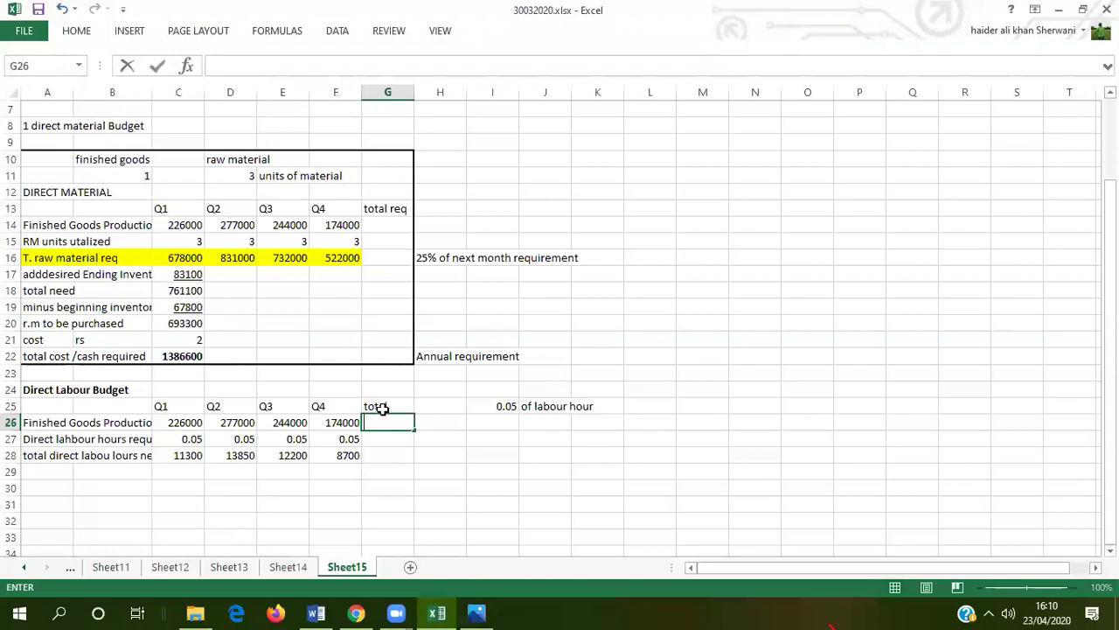
Label A29 "d.l hour cost" and enter 30 as the Q1 hourly labour cost in C29.
click(39, 472)
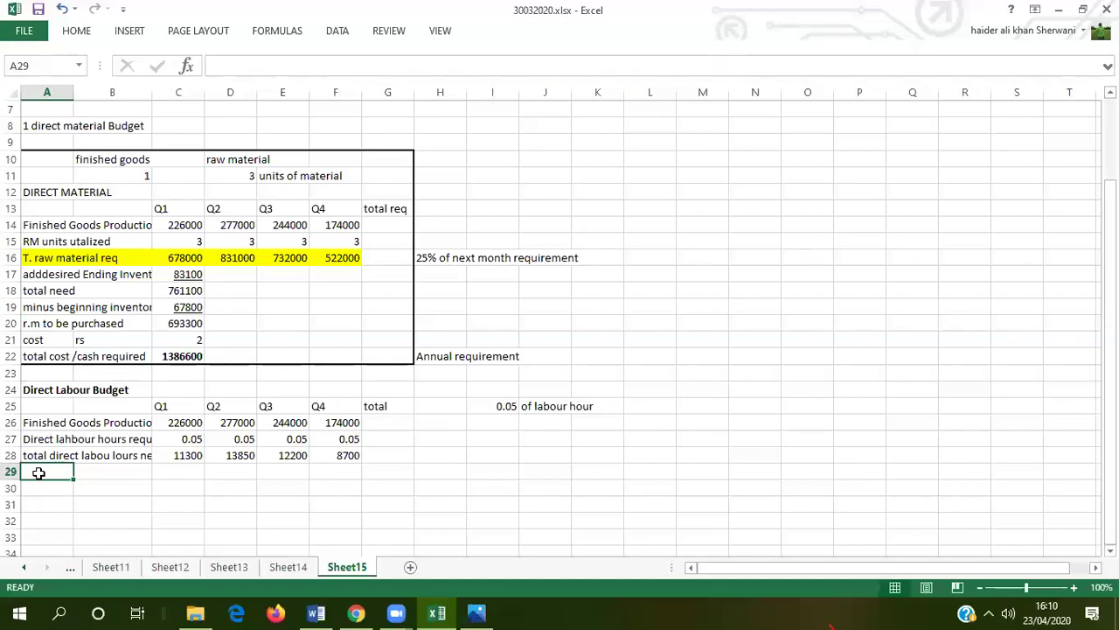
text(d.)
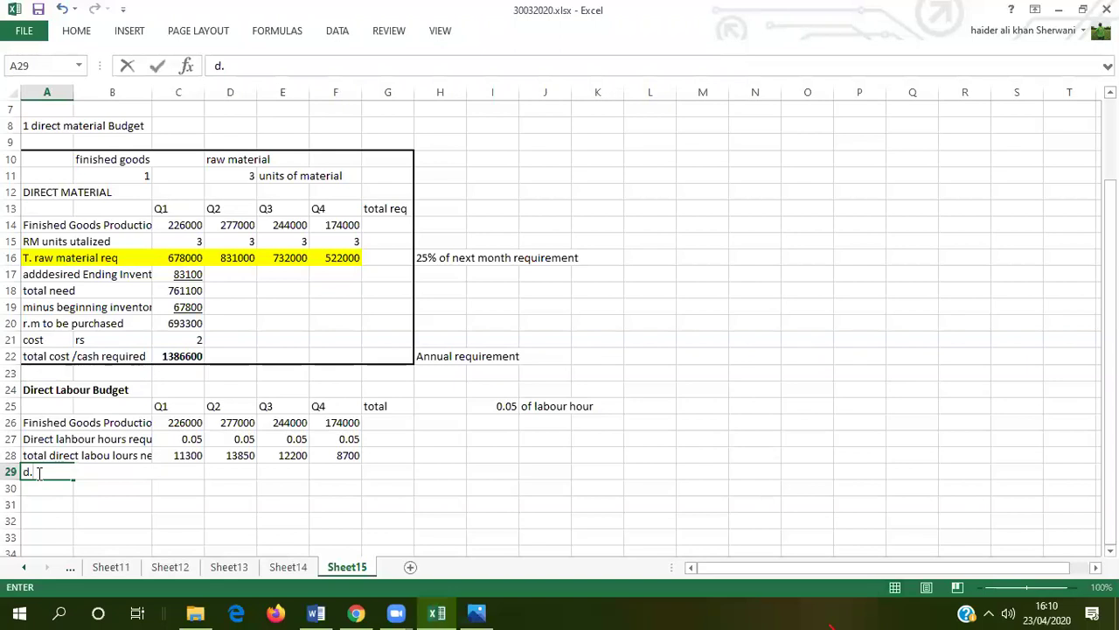
text(l hour cost)
key(Tab)
key(Tab)
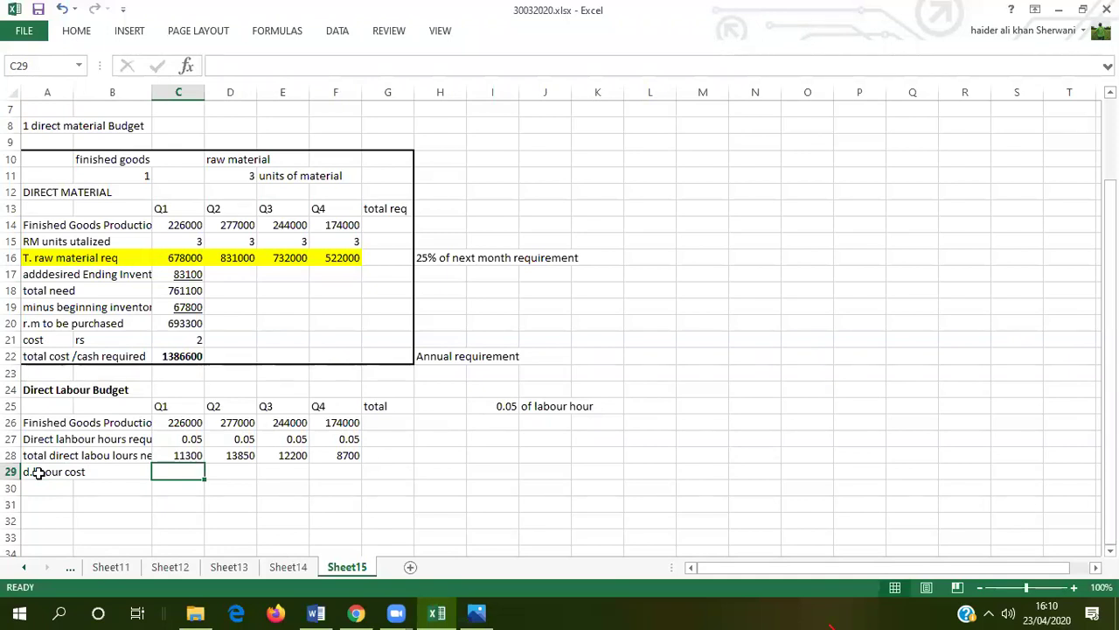
text(30)
key(Return)
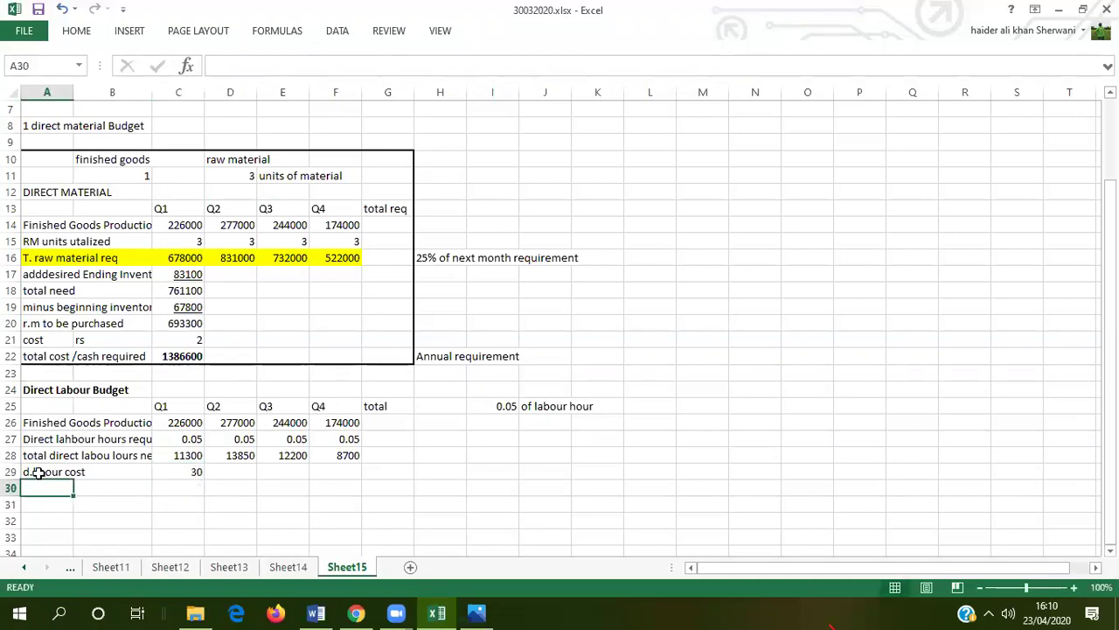
Label row 30 of the direct labour budget "total labour cost" in A30.
text(total lab)
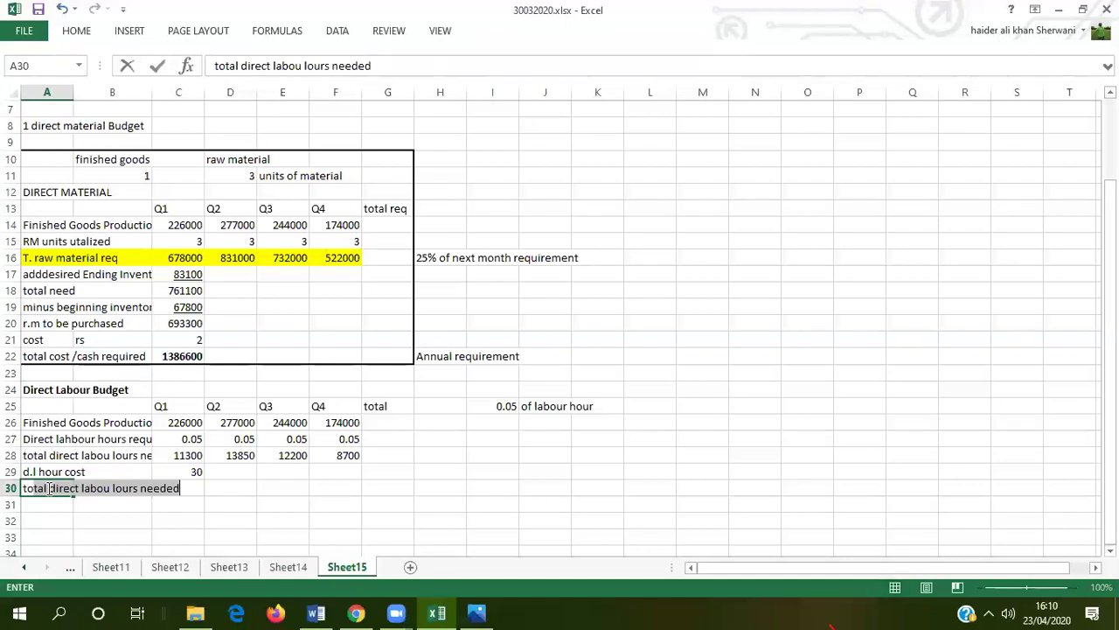
text(ou)
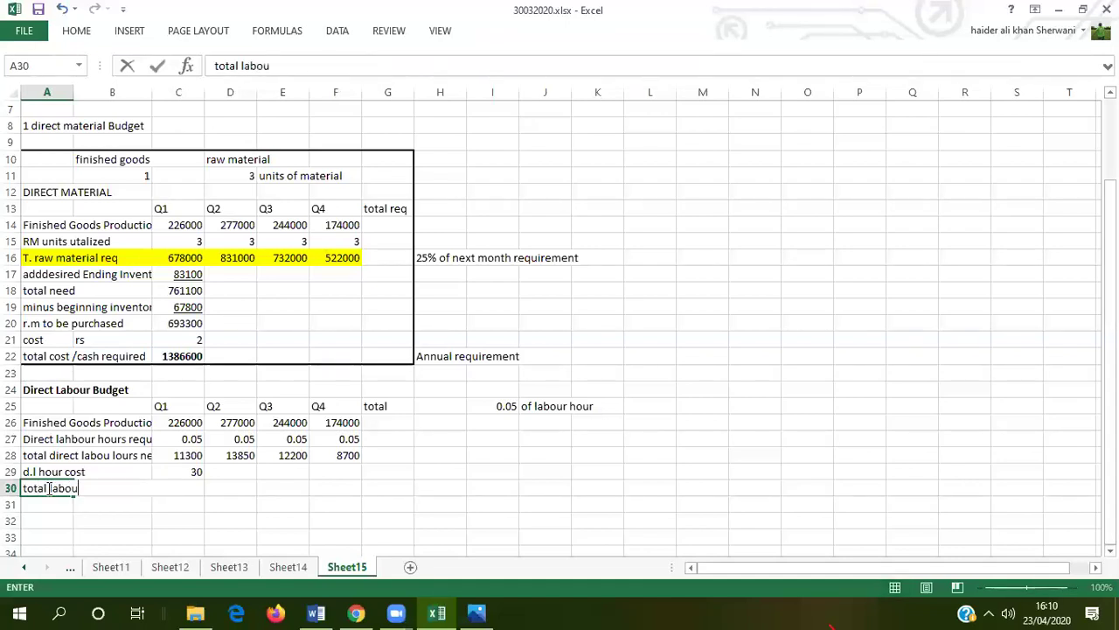
text(r cost)
key(Tab)
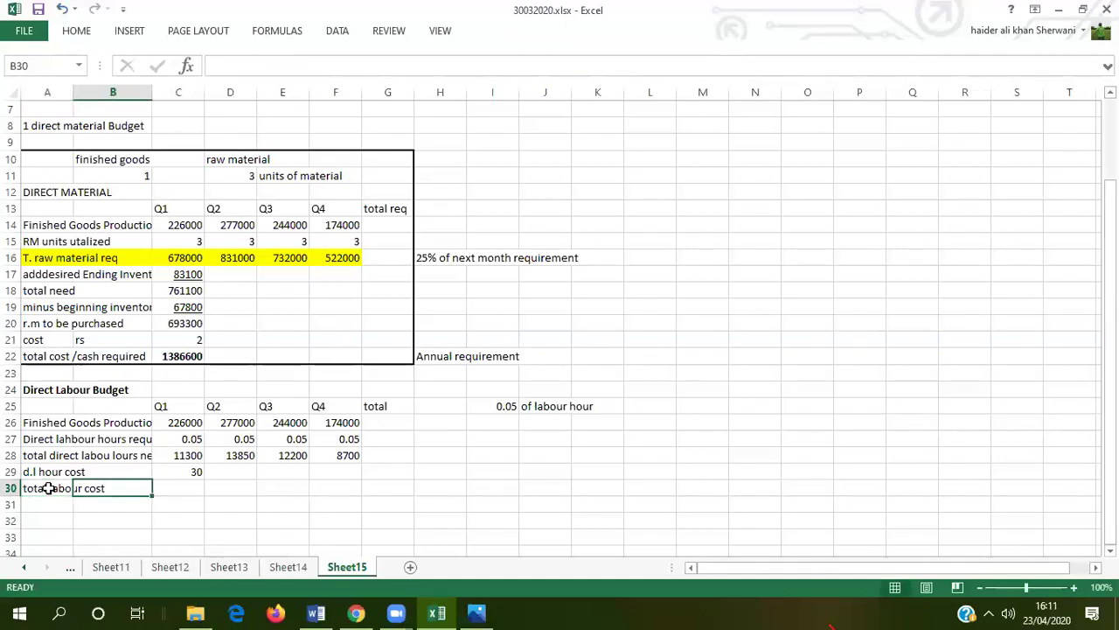
Calculate the Q1 total labour cost in C30 as total labour hours C28 times hourly cost C29.
key(Tab)
text(=)
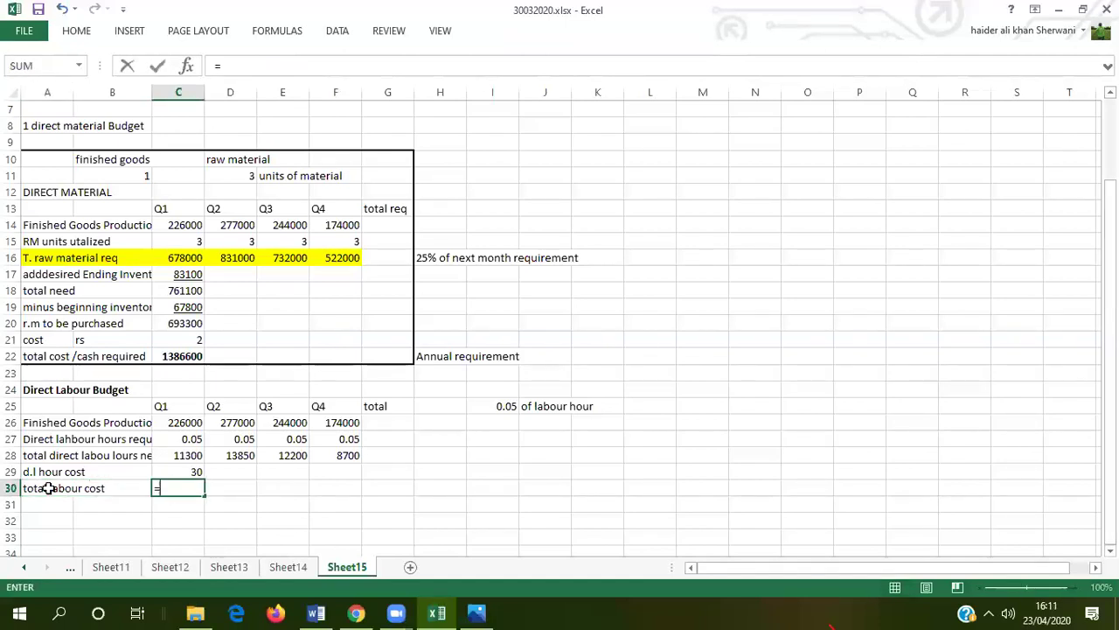
click(182, 454)
text(*)
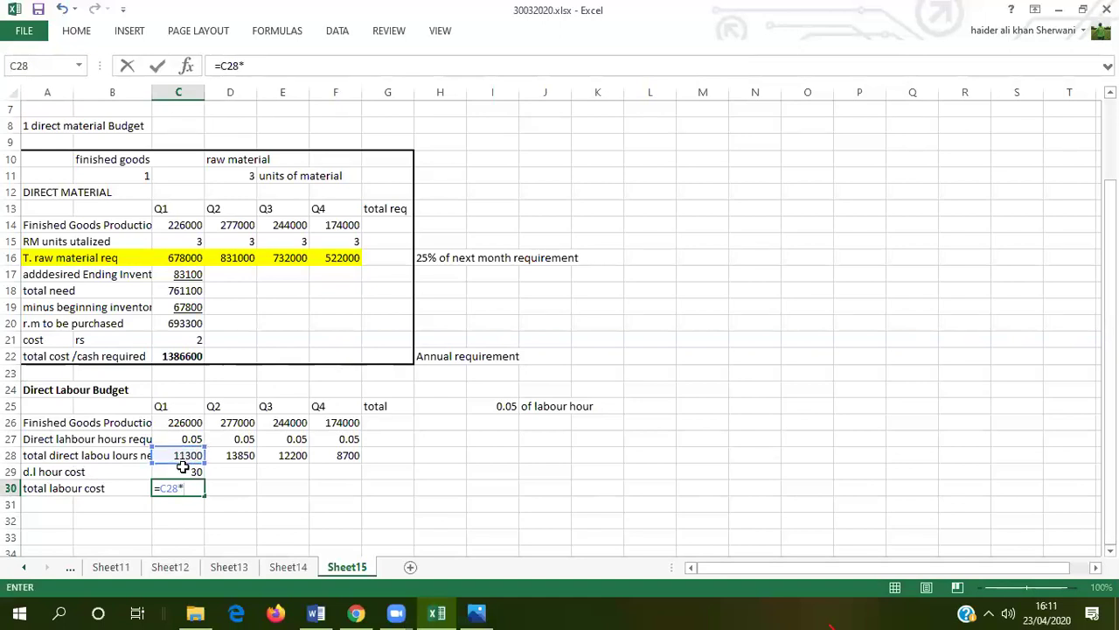
click(182, 471)
key(Return)
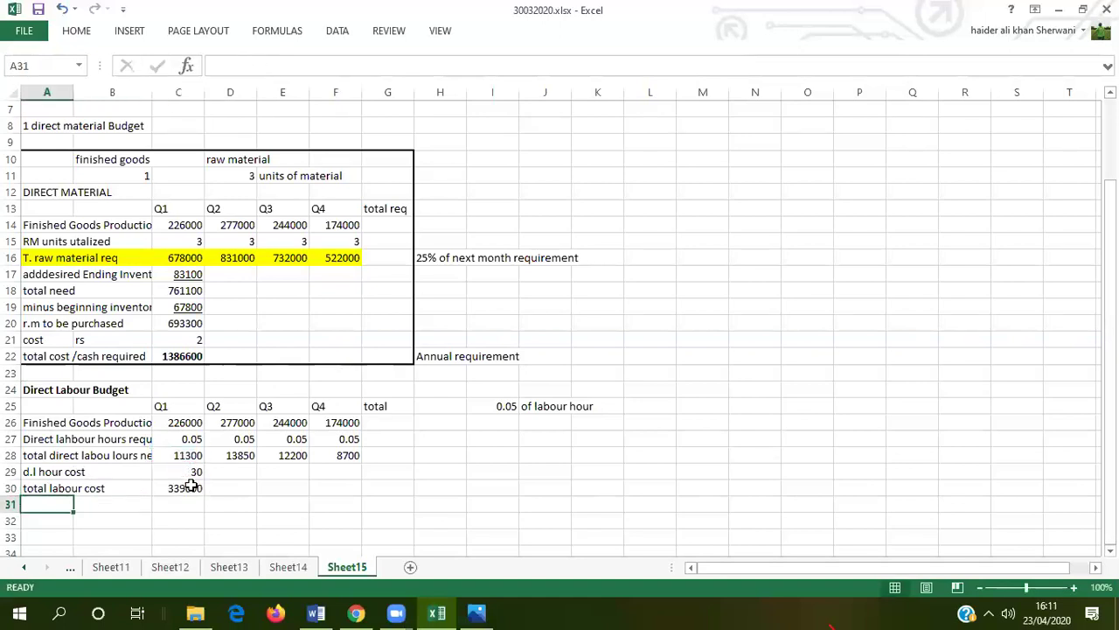
Fill the hourly cost of 30 across to F29 and the total labour cost formula across to F30.
click(192, 487)
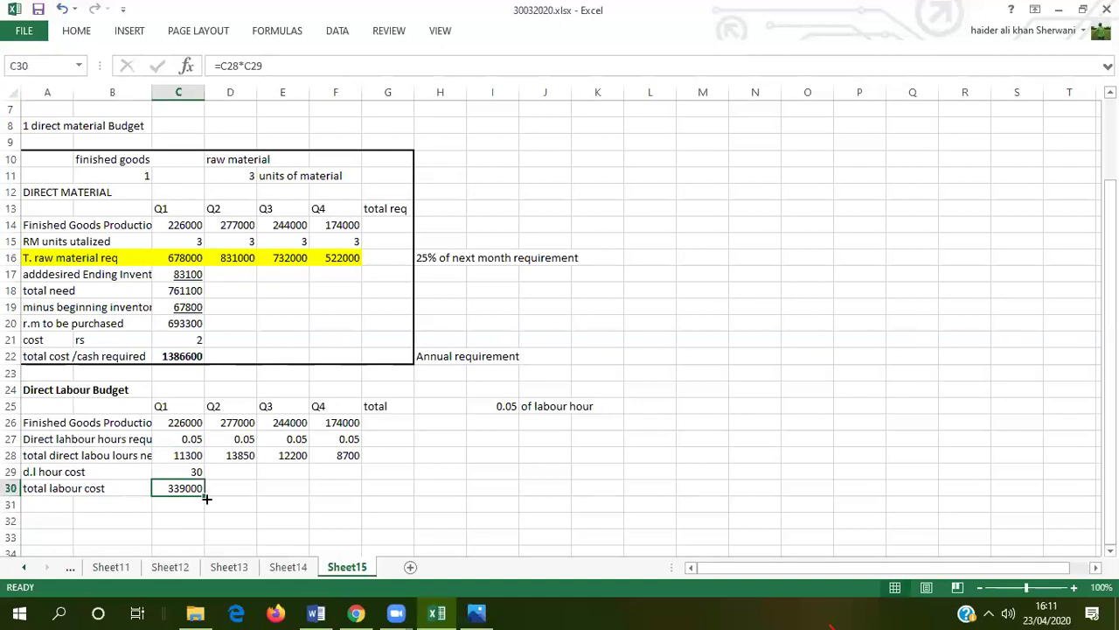
click(192, 468)
drag(204, 479, 374, 454)
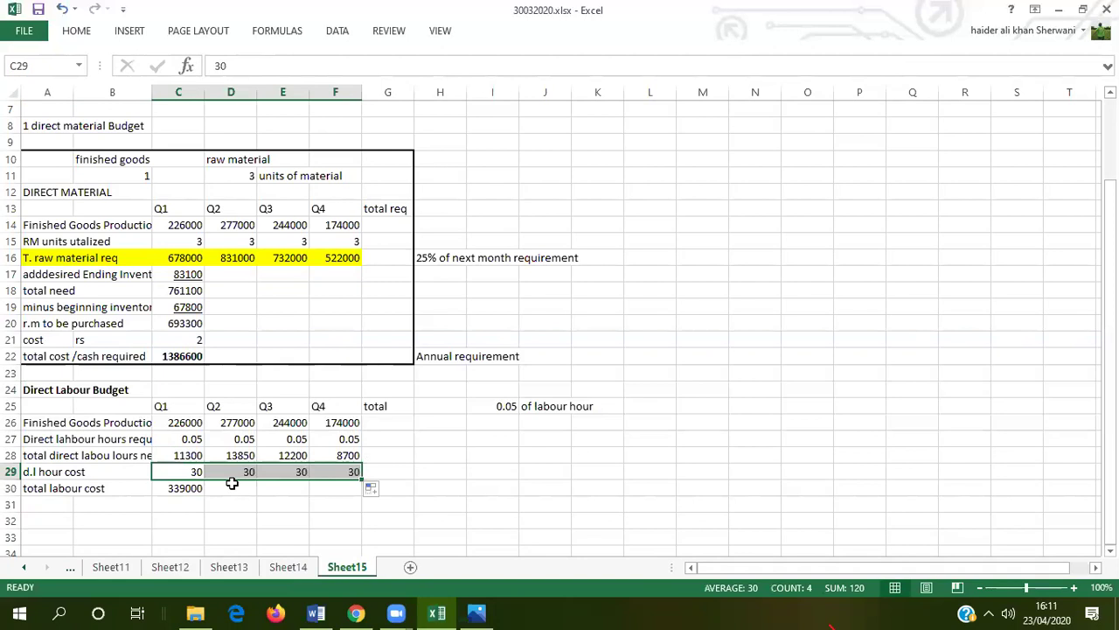
click(189, 491)
drag(205, 496, 365, 488)
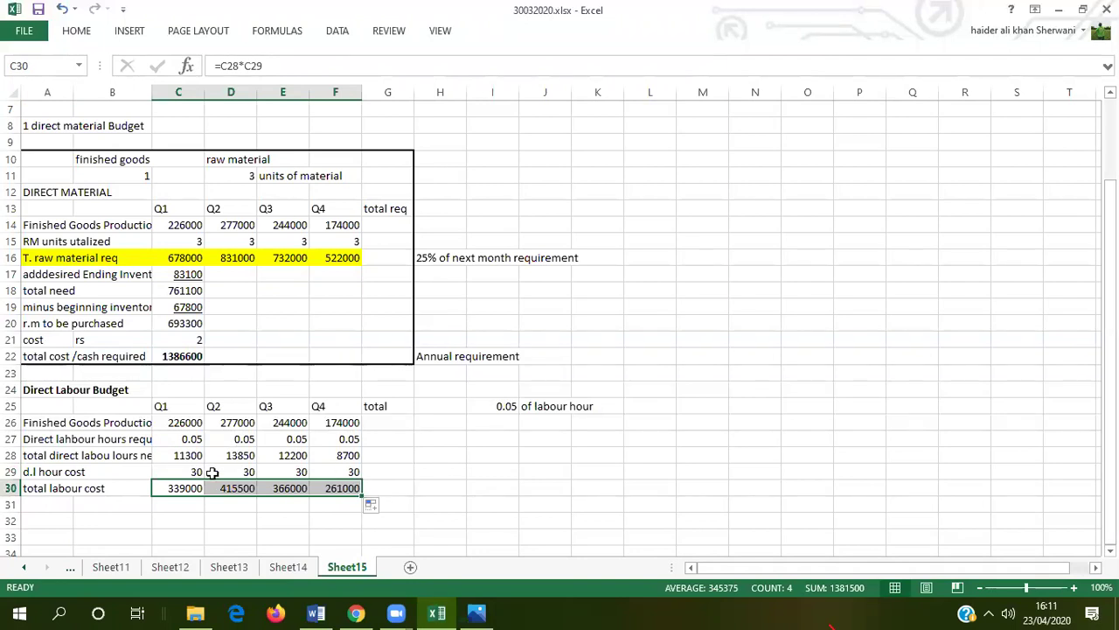
Underline the Q1 hourly cost in C29 and make the total labour cost row A30:G30 bold.
click(180, 471)
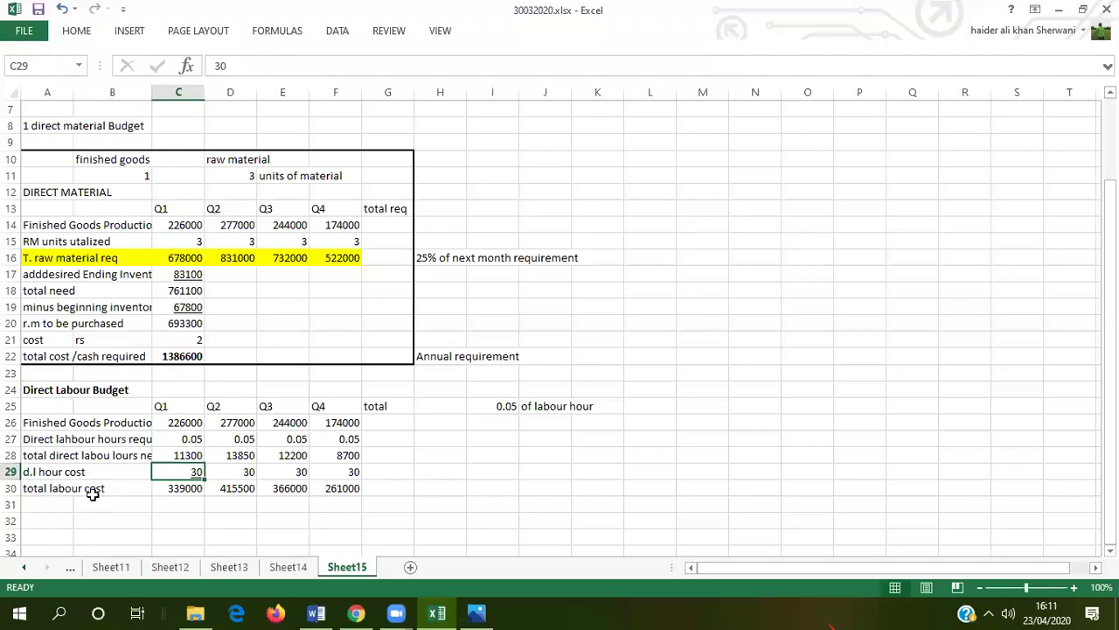
drag(33, 488, 376, 486)
key(ctrl+b)
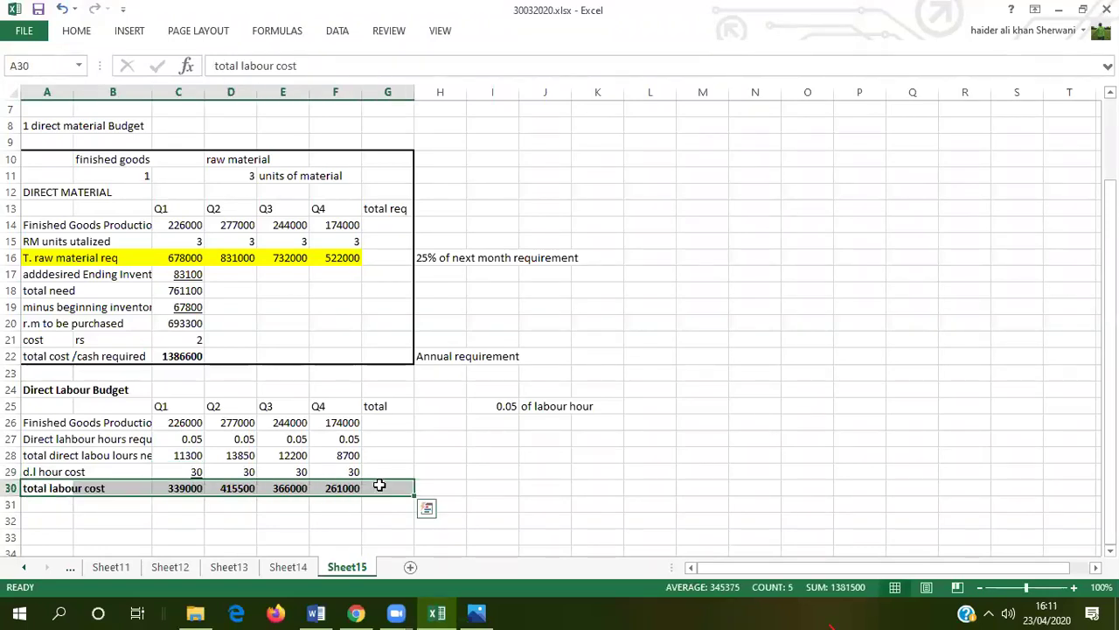
click(255, 525)
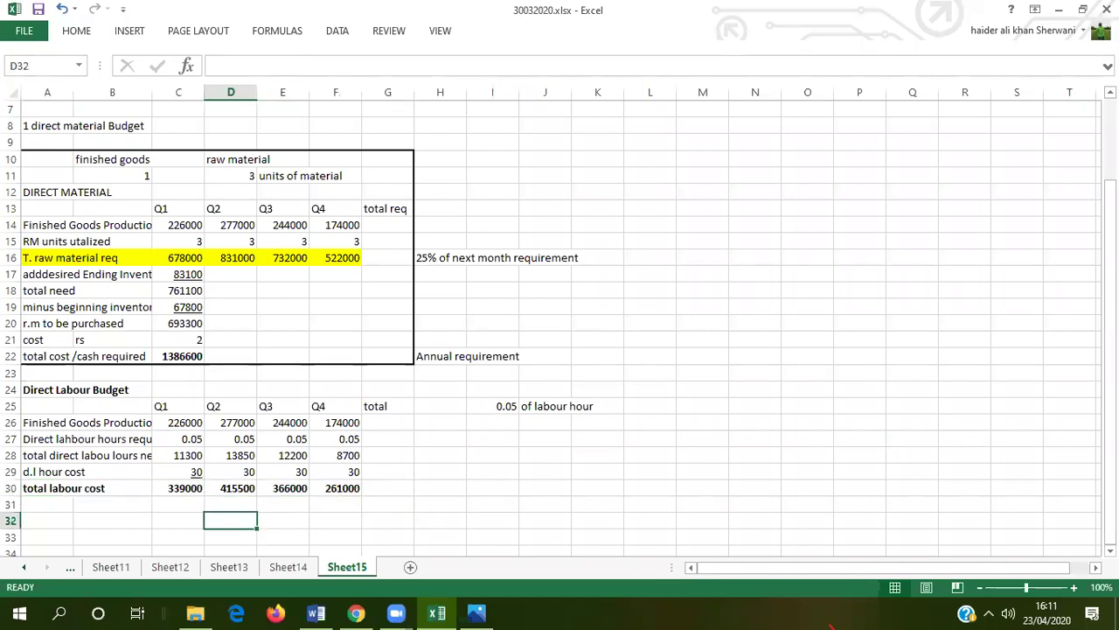
Put a thick outline border around the Direct Labour Budget table, A24:G31.
scroll(560, 328, down, 3)
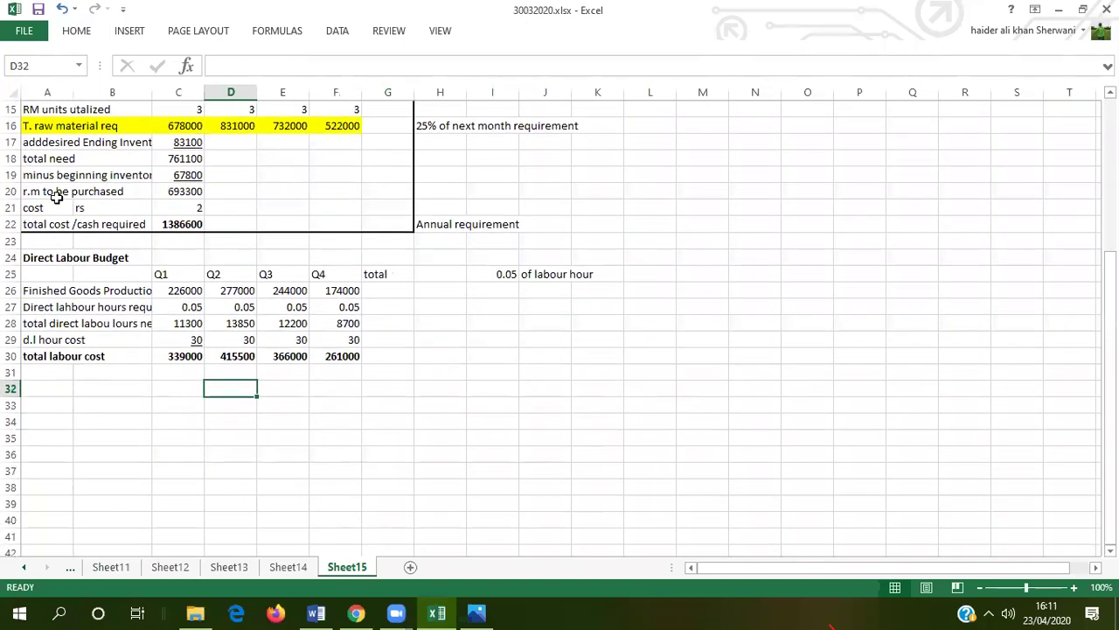
click(35, 258)
drag(114, 265, 409, 376)
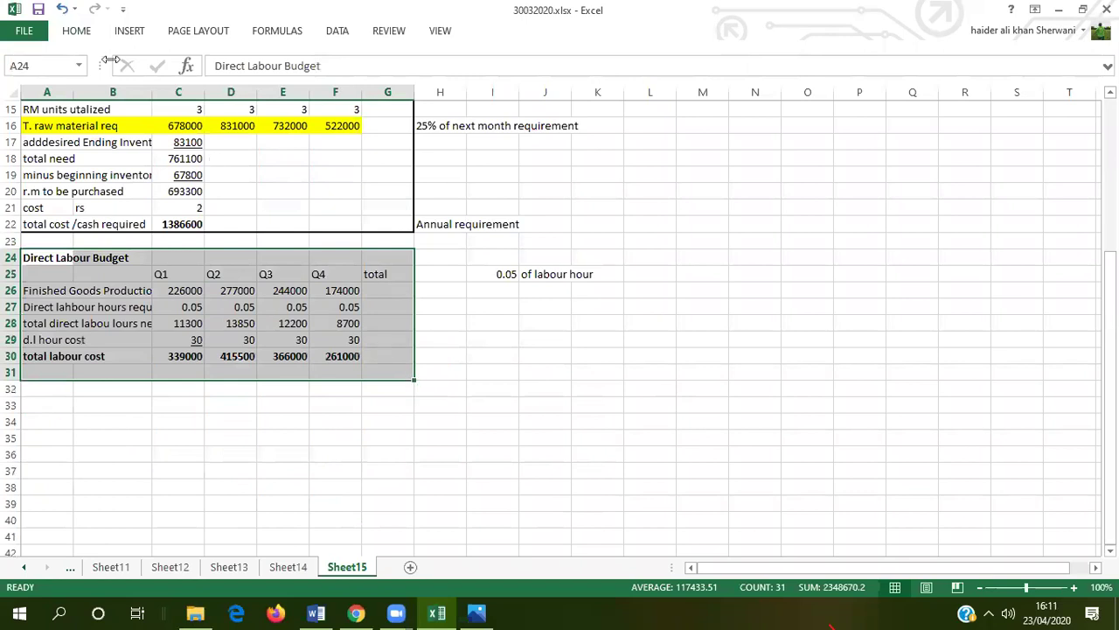
click(76, 31)
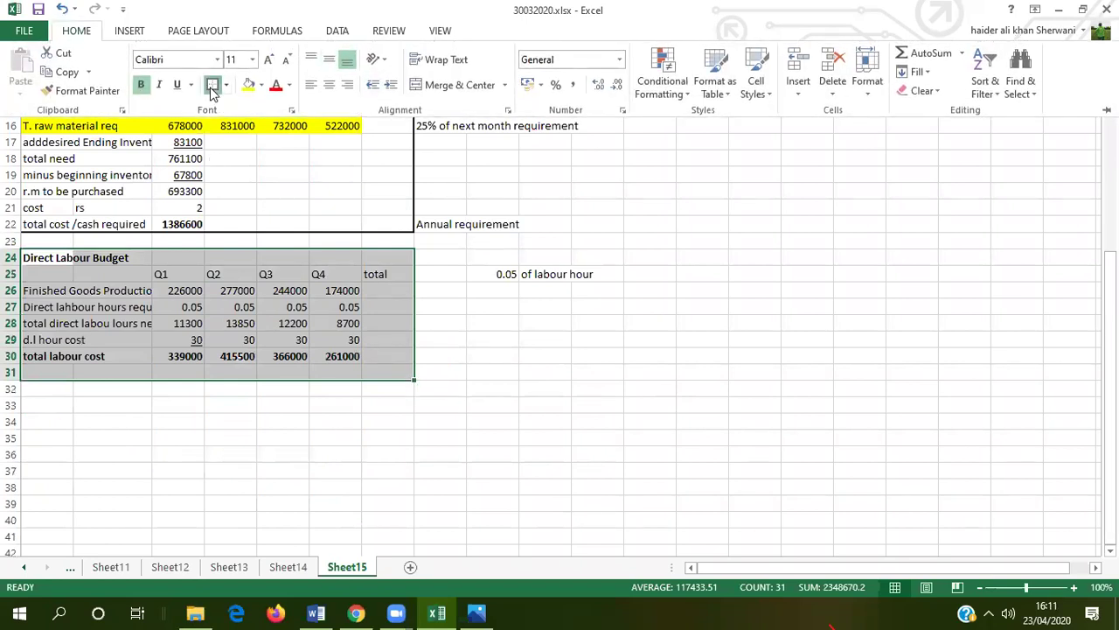
click(242, 401)
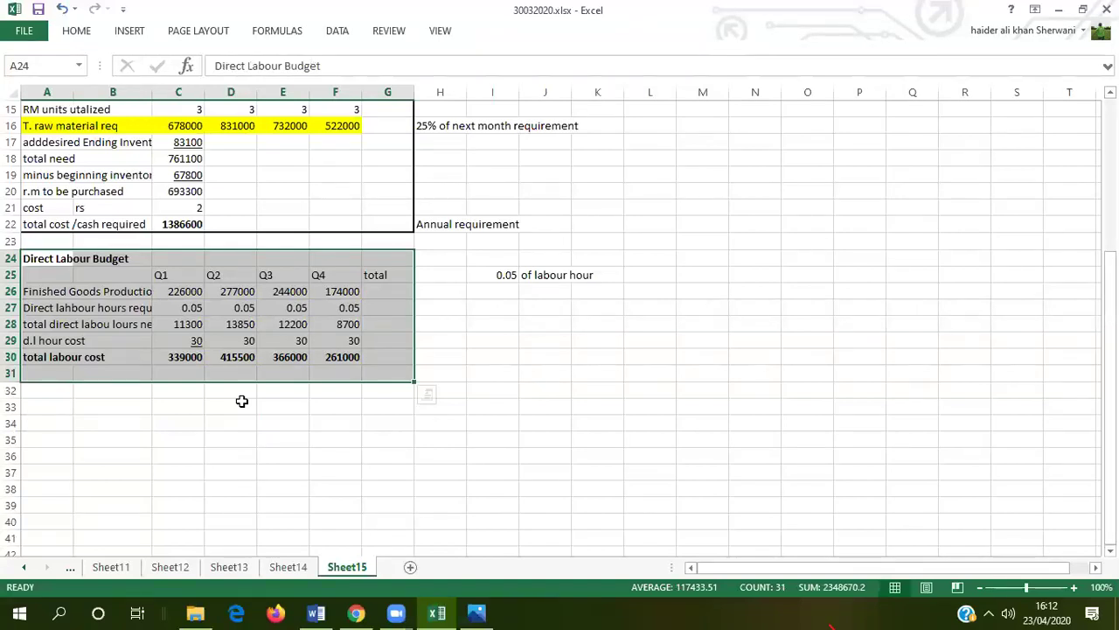
click(180, 400)
Enter the heading "M.O.H Budget" in A33 below the labour table and make it bold.
click(50, 395)
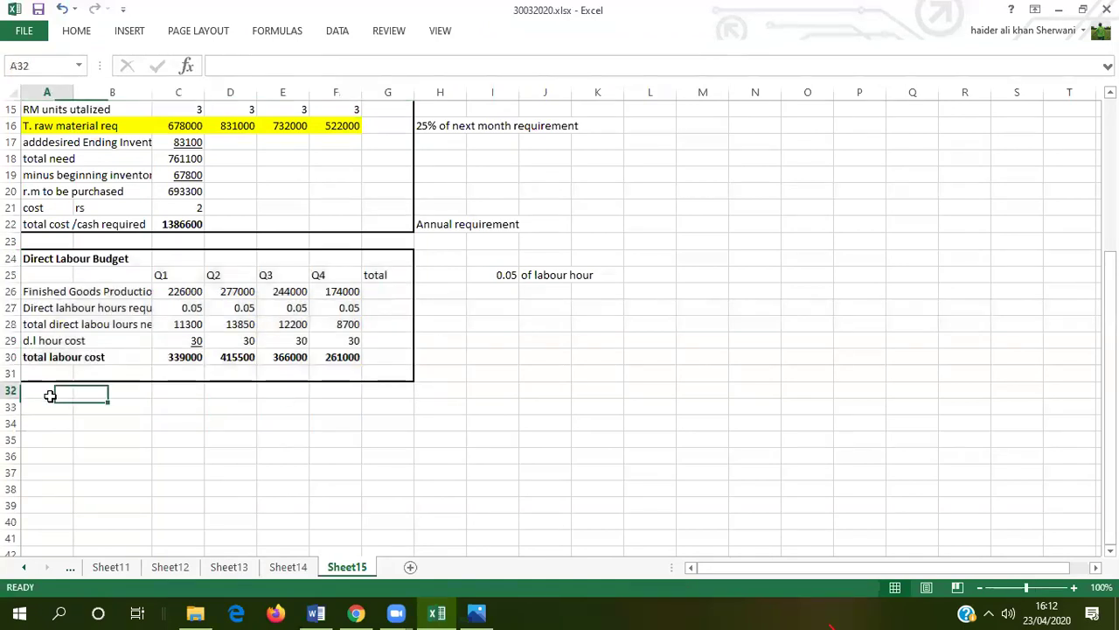
click(51, 400)
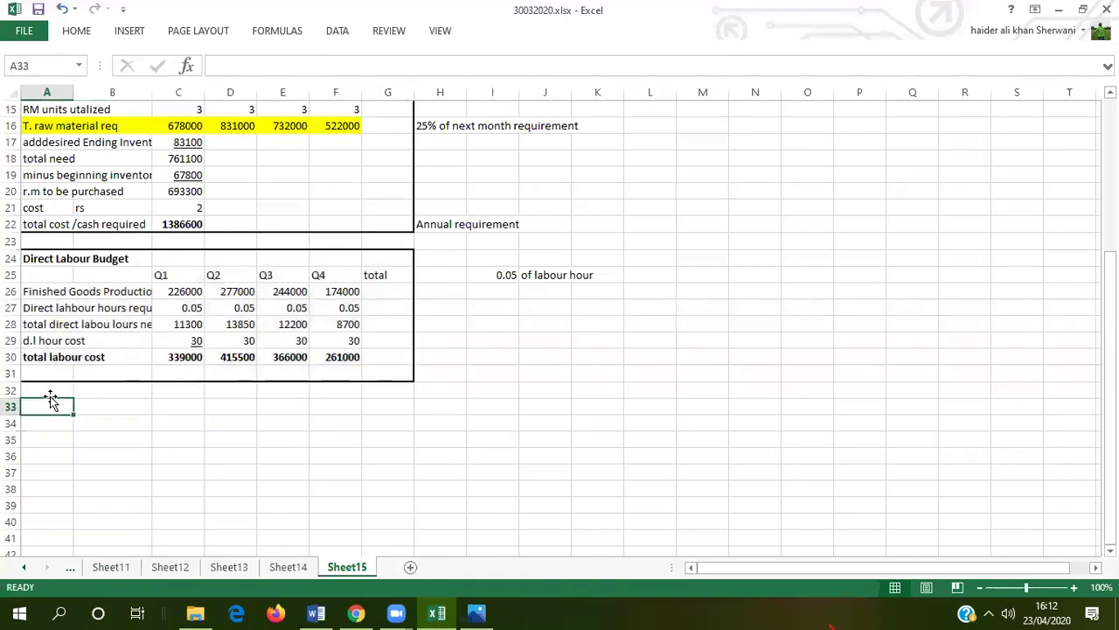
text(M.O.H)
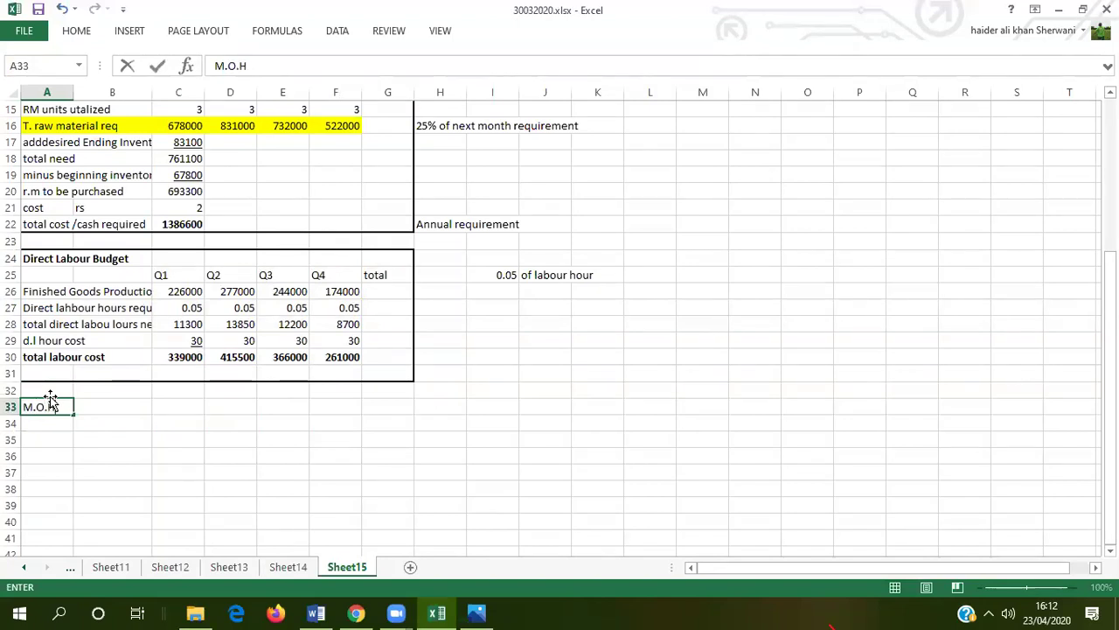
text( Budget)
key(Return)
click(45, 410)
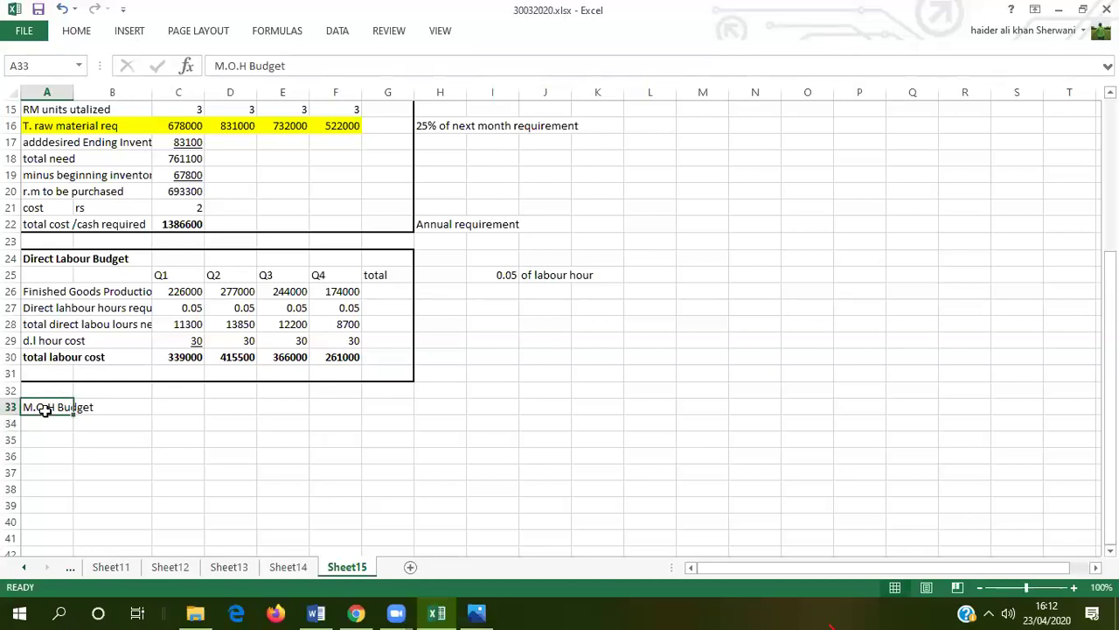
key(ctrl+b)
click(38, 423)
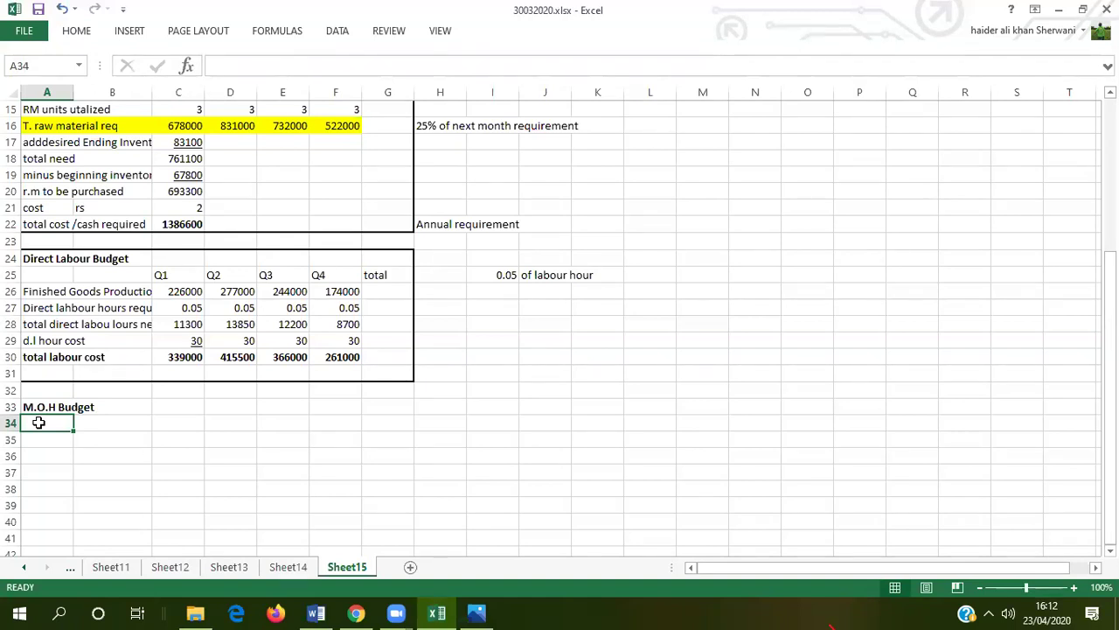
Enter "cost driver" in C33 and "labour cost" in E33 beside the M.O.H Budget heading.
click(196, 407)
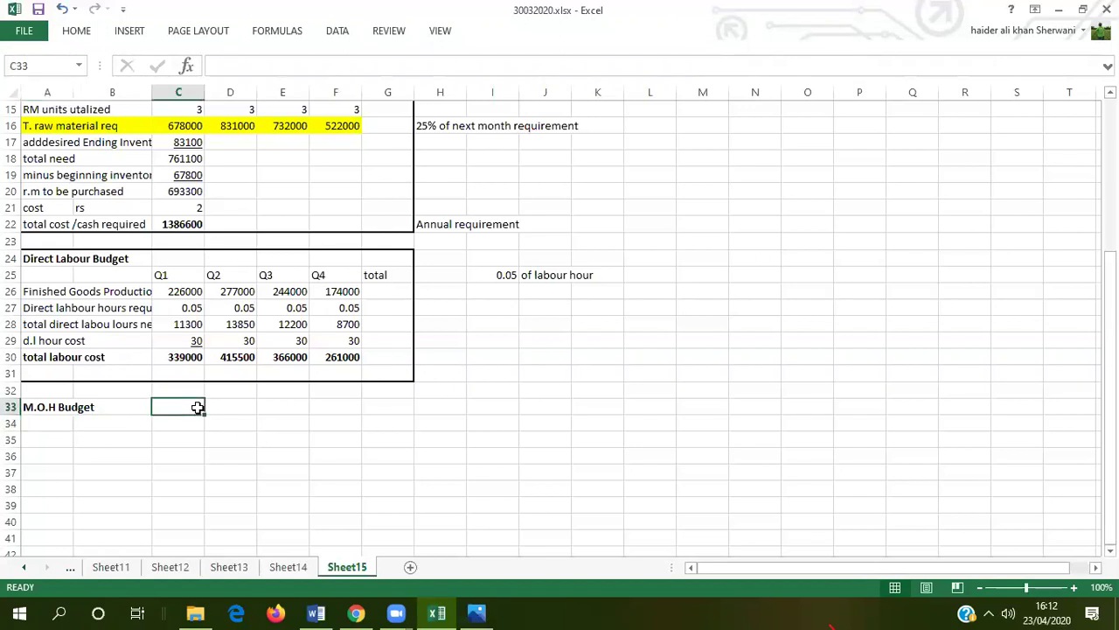
text(cost driver)
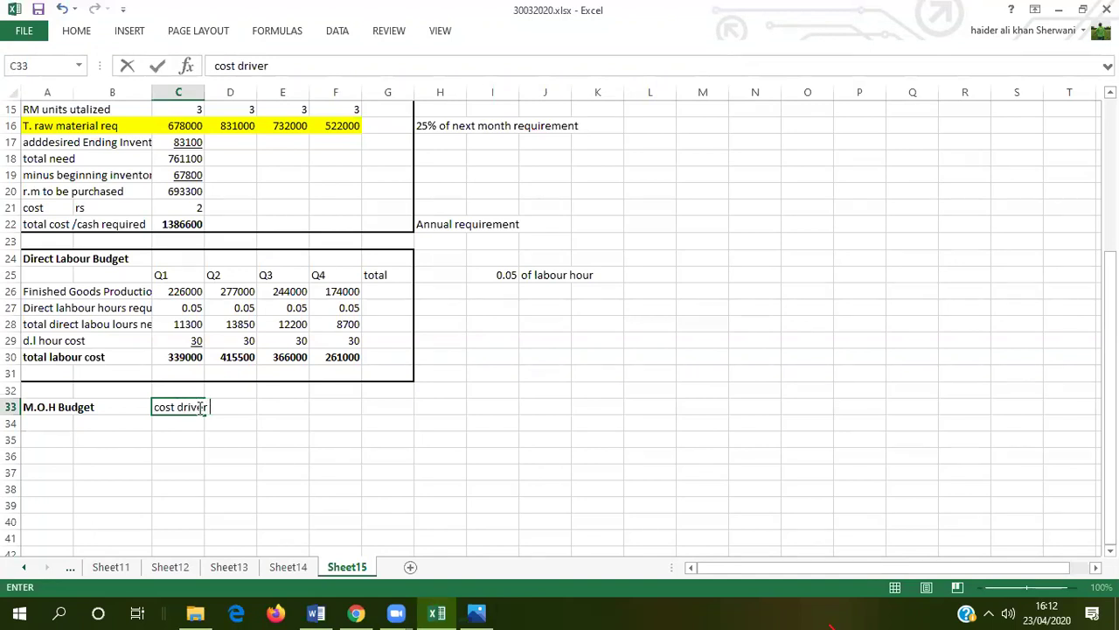
key(Right)
key(Right)
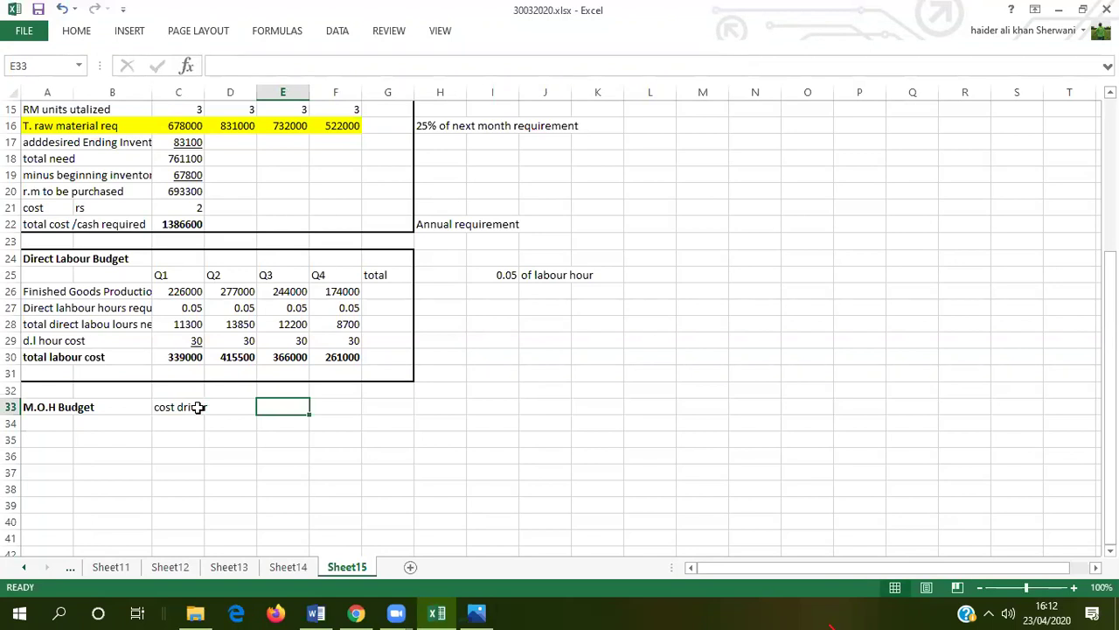
text(labou)
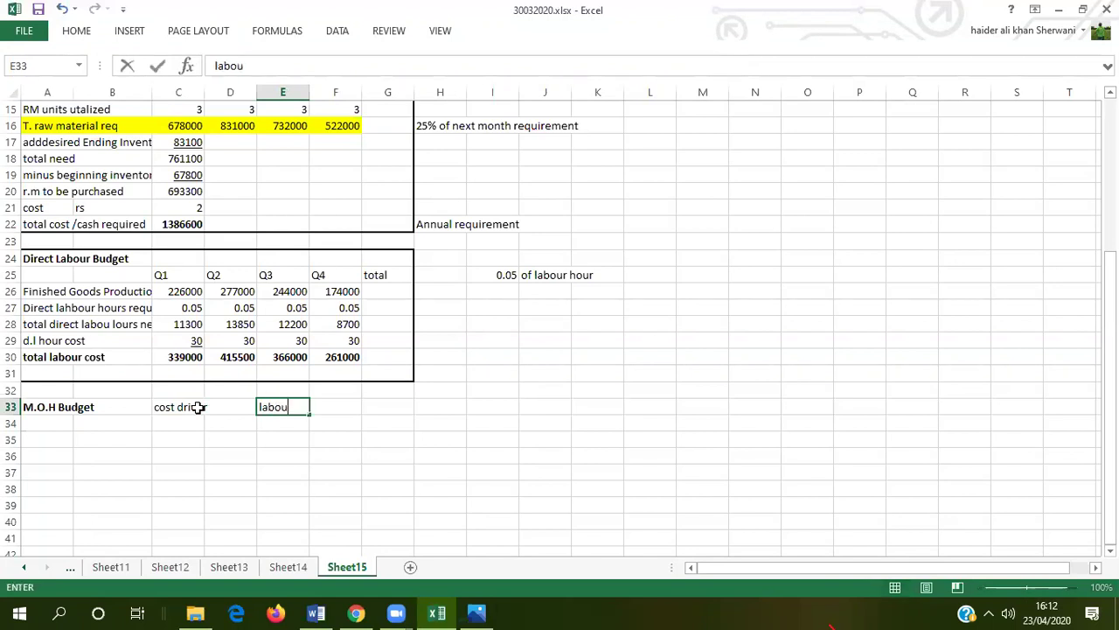
text(r cost)
click(188, 424)
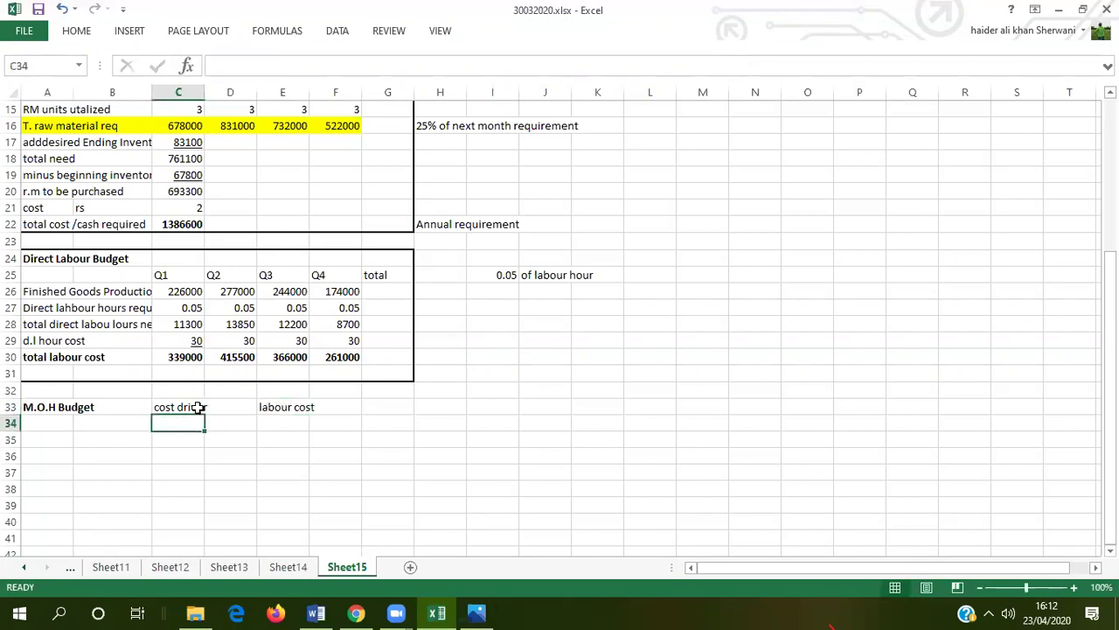
Try copying the total labour hours row A28:F28 into row 34, and clear the pasted cells.
click(49, 425)
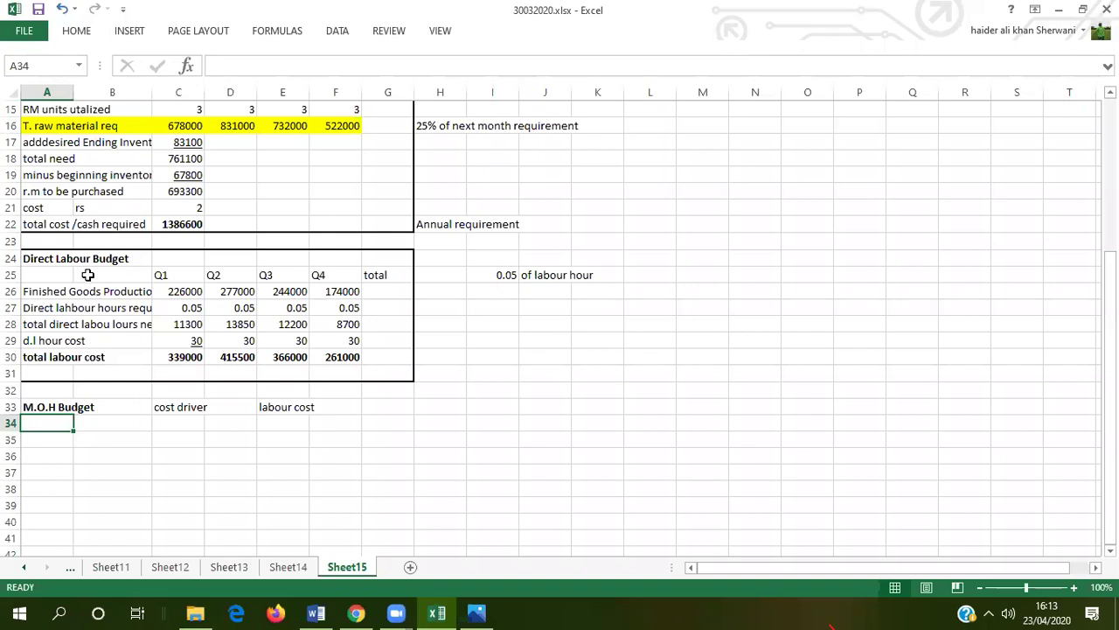
drag(32, 325, 332, 324)
key(ctrl+c)
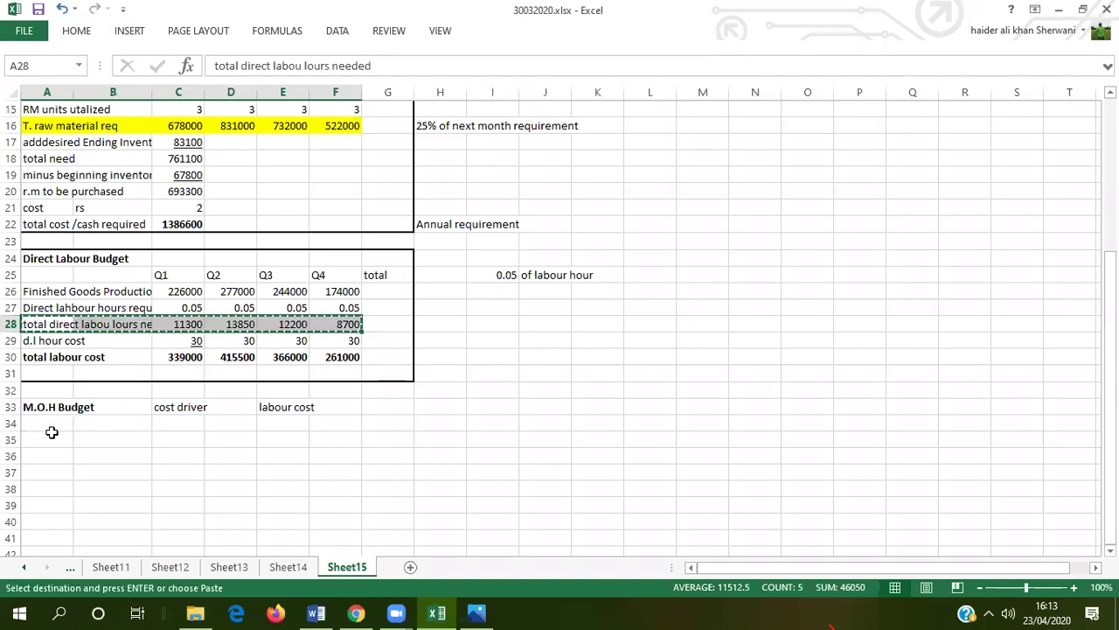
click(37, 427)
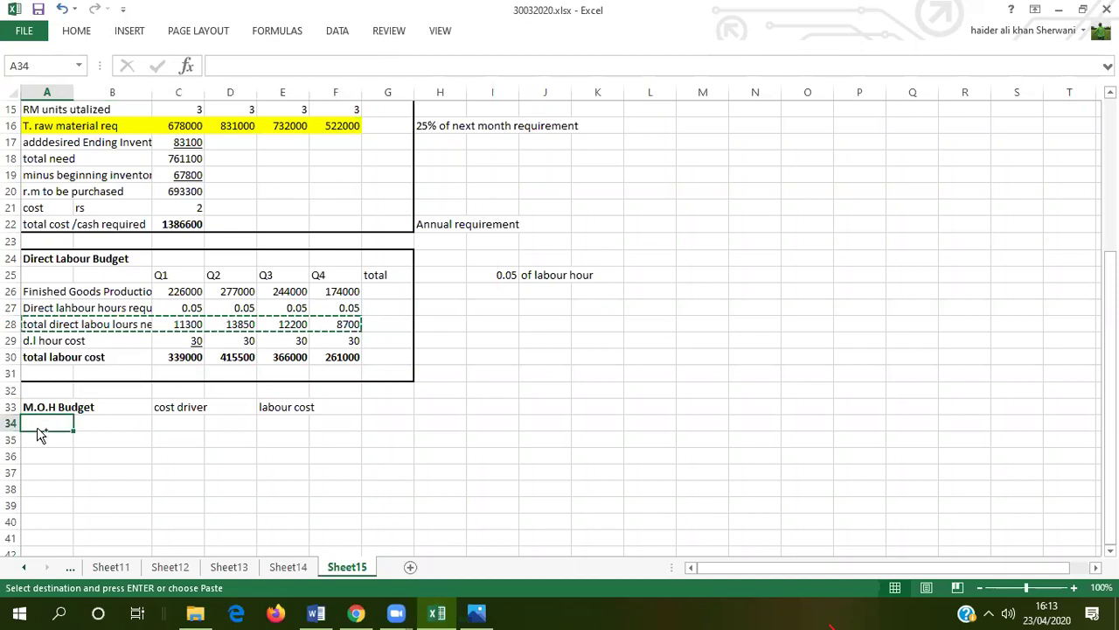
key(ctrl+v)
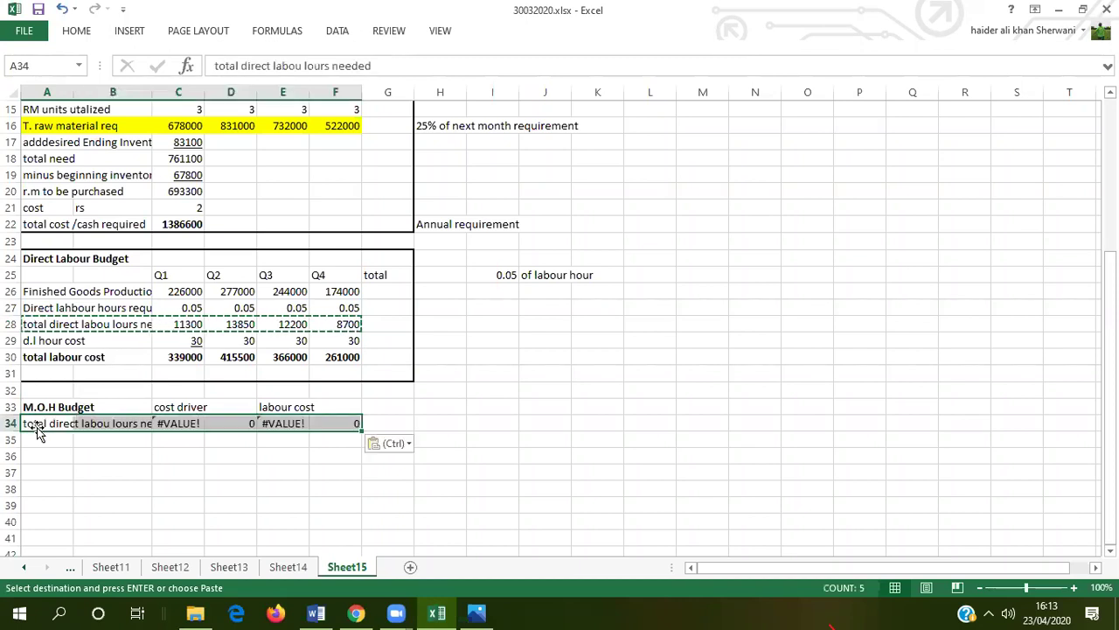
key(Delete)
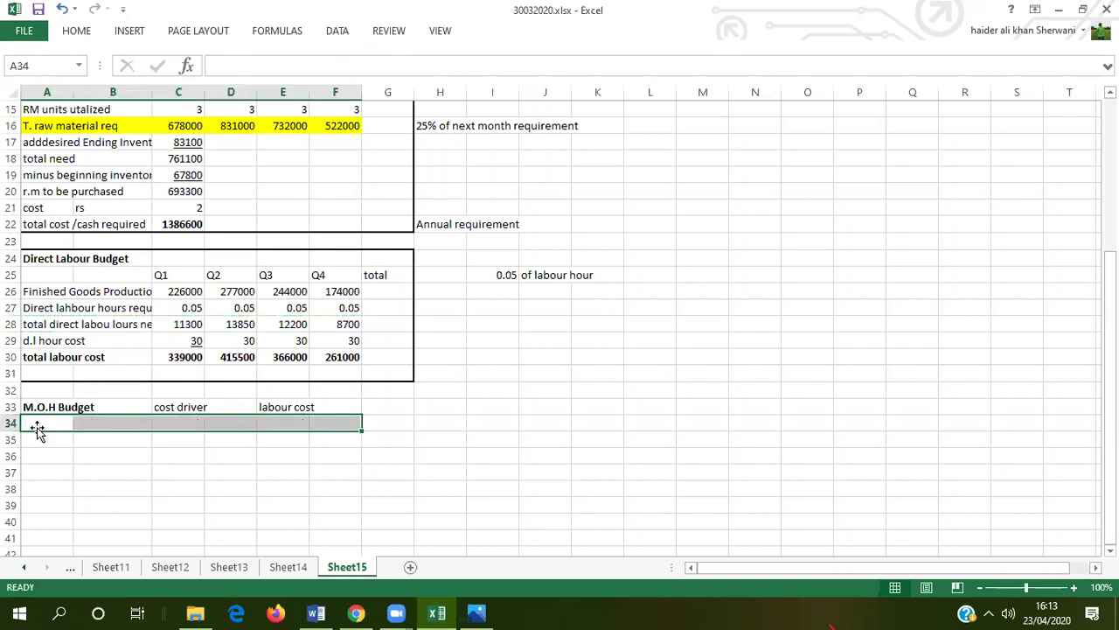
Copy only the label "total direct labou lours needed" from A28 into A35 of the M.O.H budget.
click(76, 326)
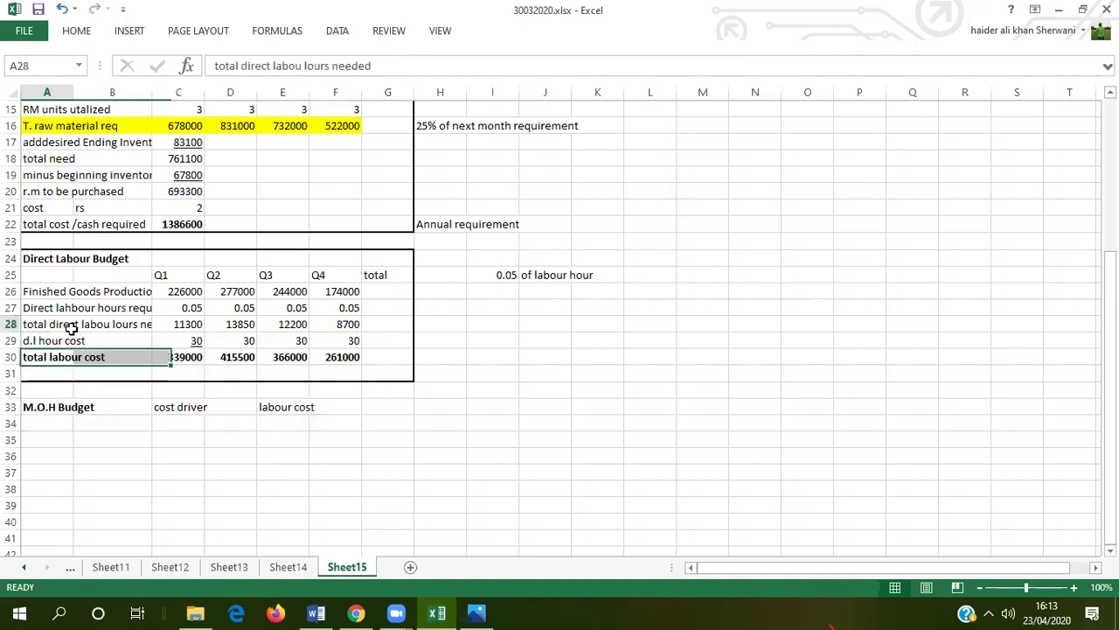
key(ctrl+c)
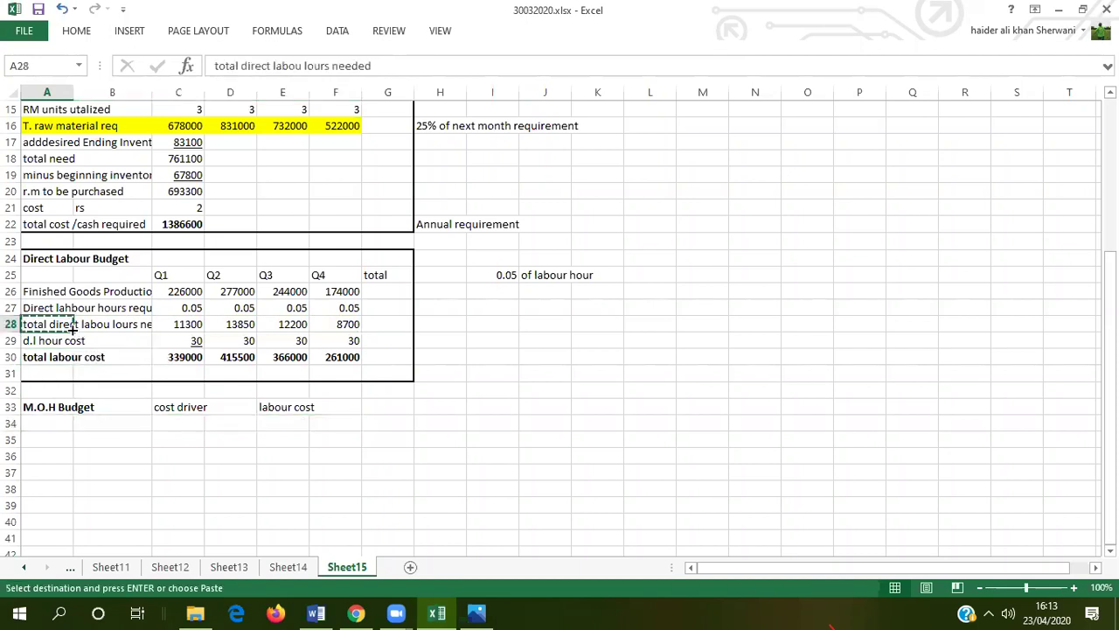
click(57, 426)
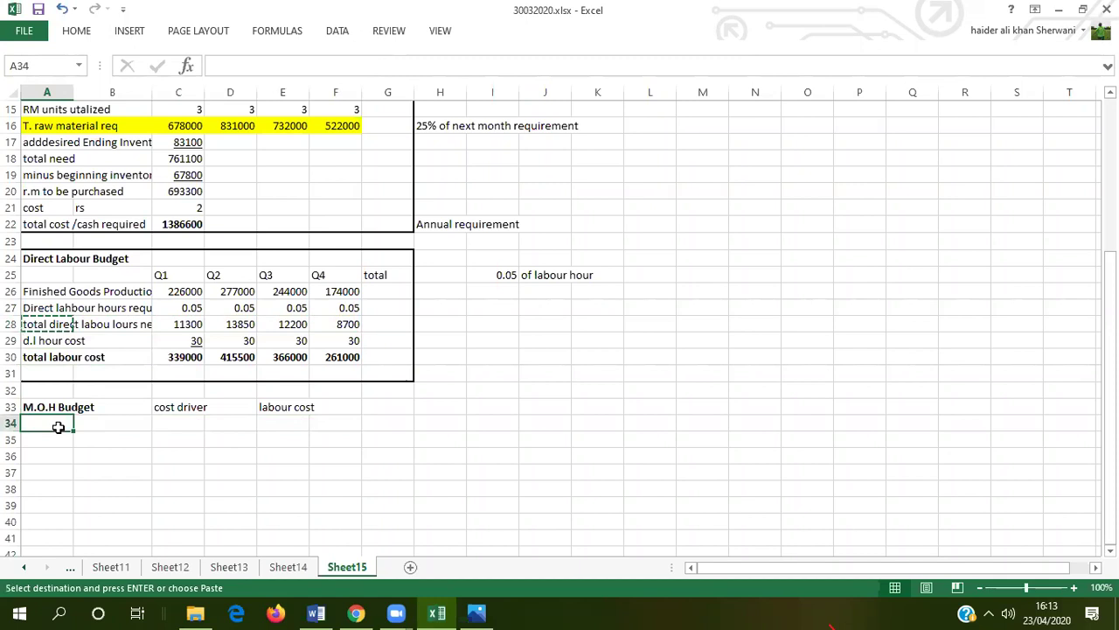
click(53, 433)
key(ctrl+v)
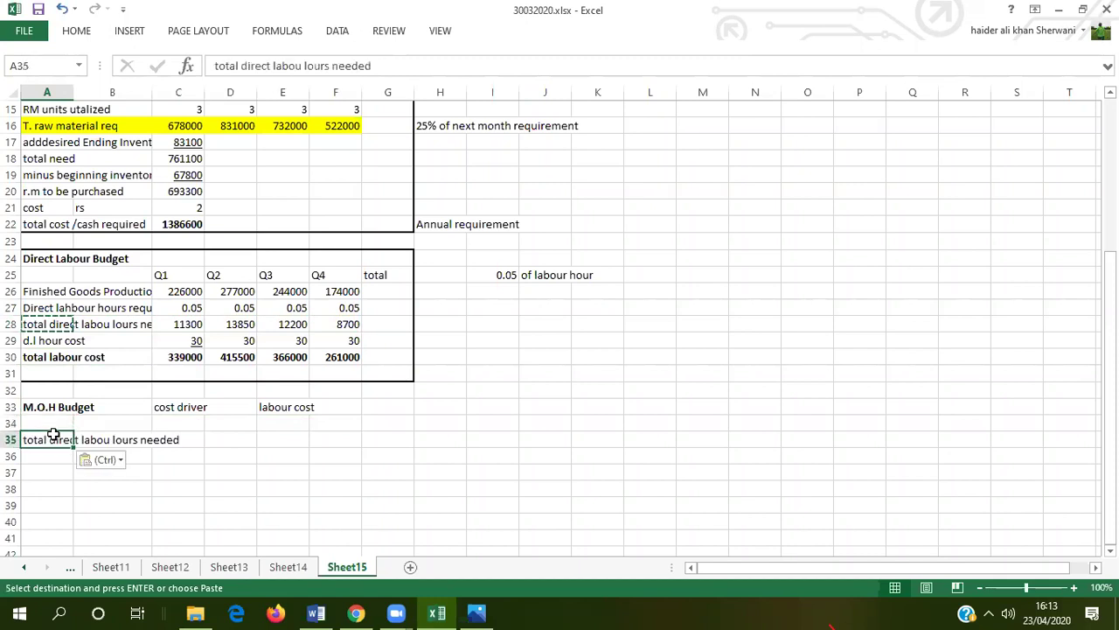
Enter the quarterly labour hours 11300, 13850, 12200 and 8700 in C35:F35 of the M.O.H budget.
click(184, 437)
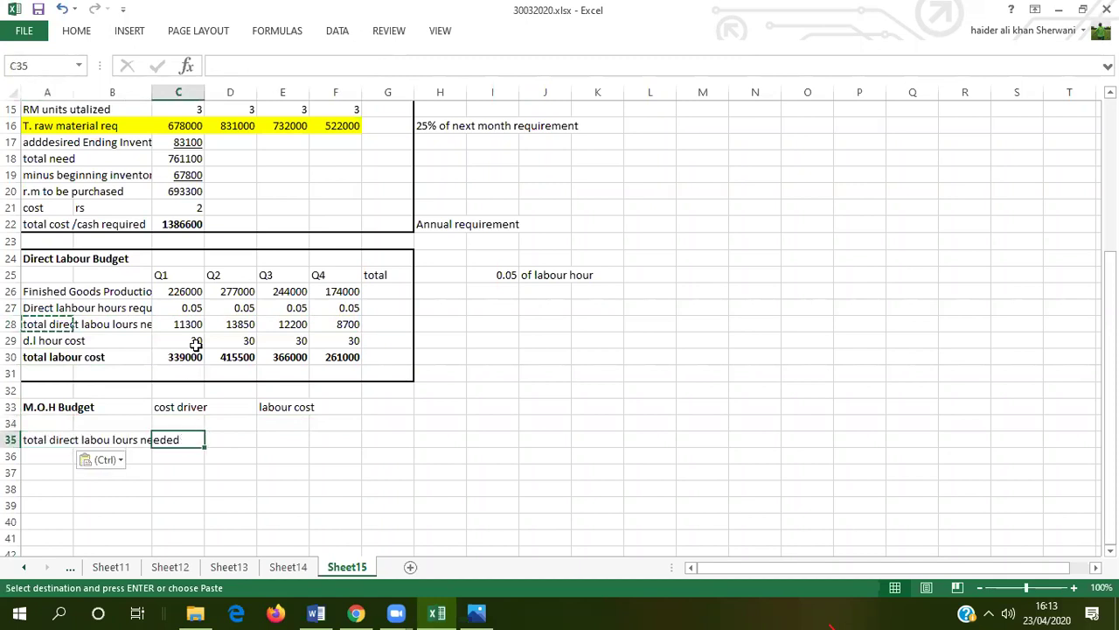
text(1133)
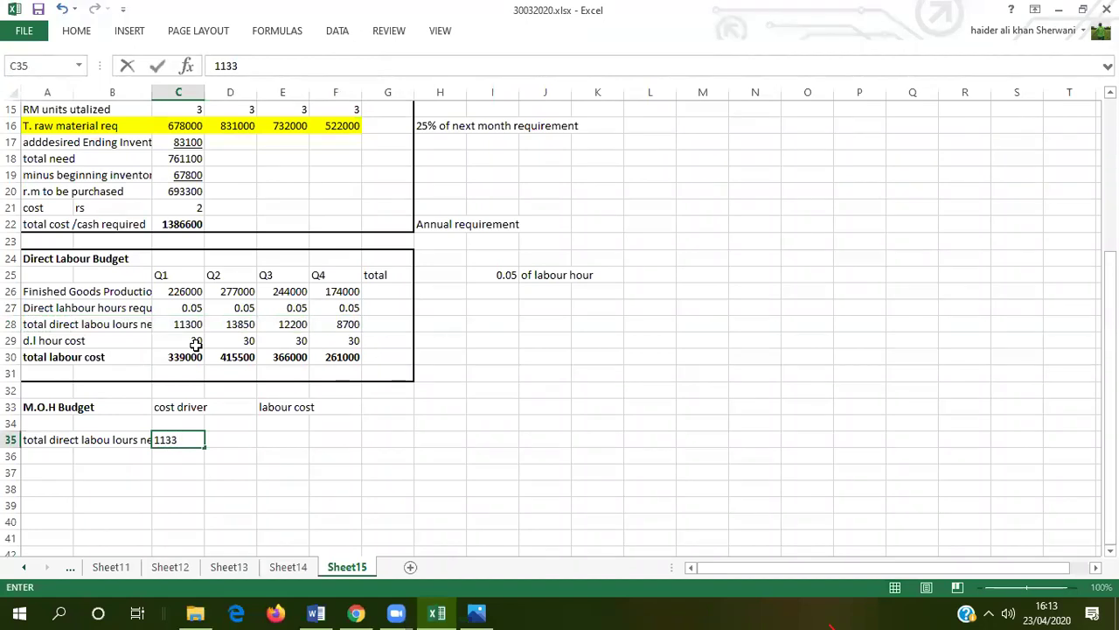
key(BackSpace)
text(00)
key(Tab)
text(13)
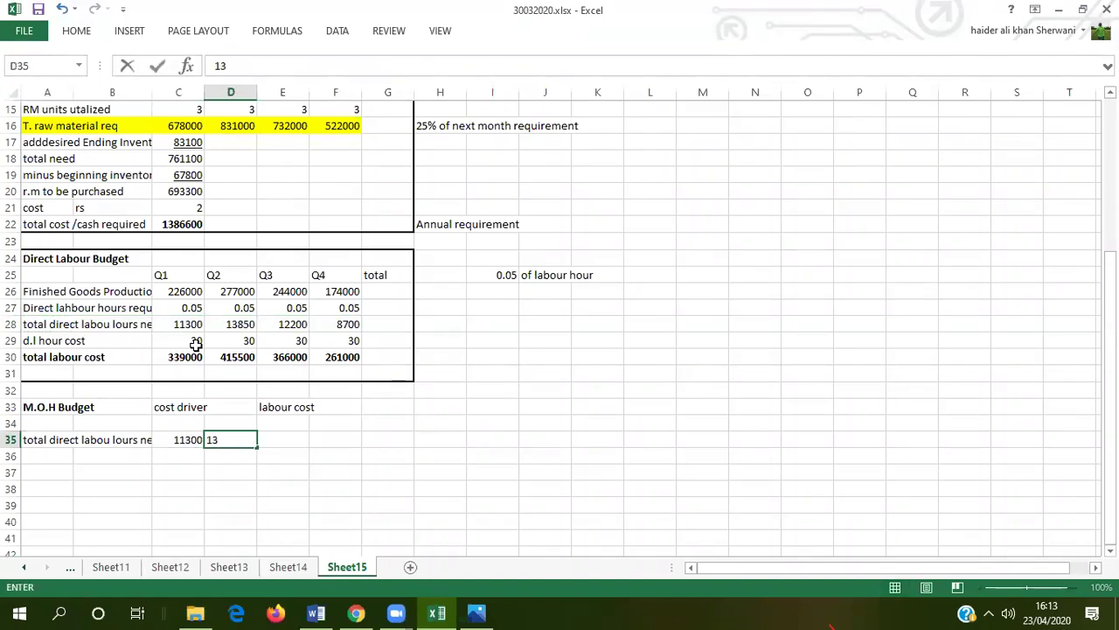
text(850)
key(Tab)
text(12200)
key(Tab)
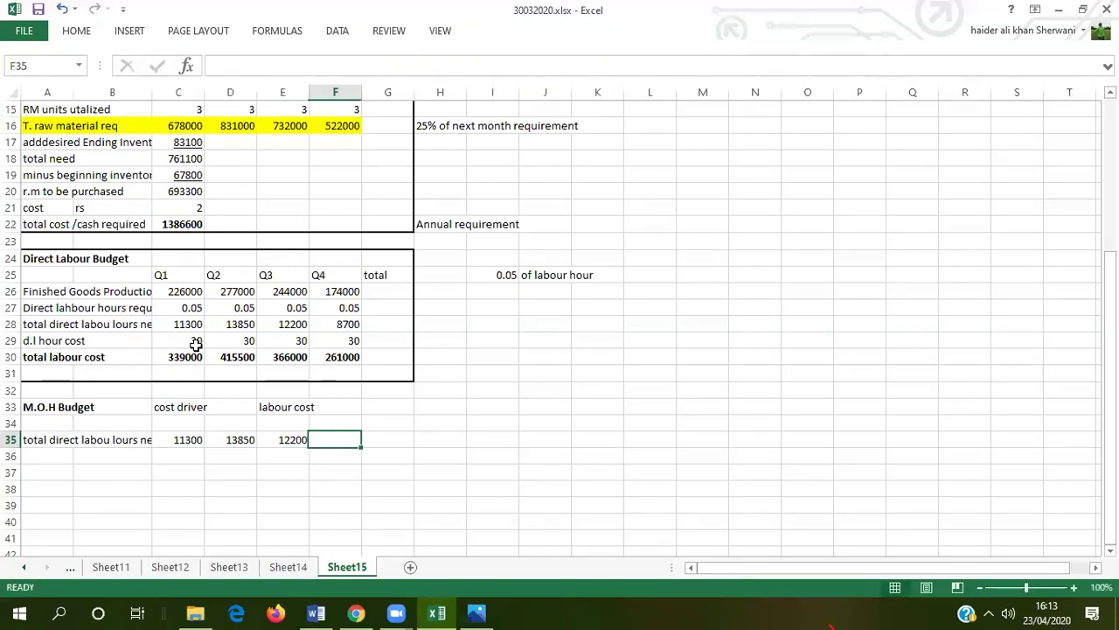
text(8700)
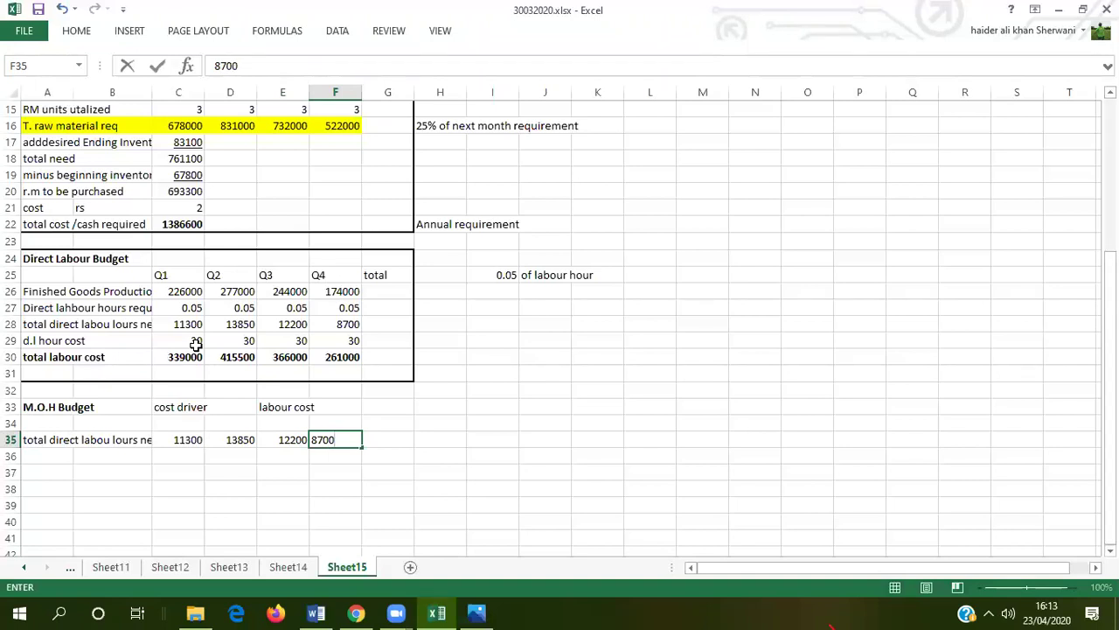
click(196, 344)
Copy the Q1 to Q4 and total headings from C25:G25 into row 34 of the M.O.H budget, starting at C34.
drag(161, 274, 372, 271)
key(ctrl+c)
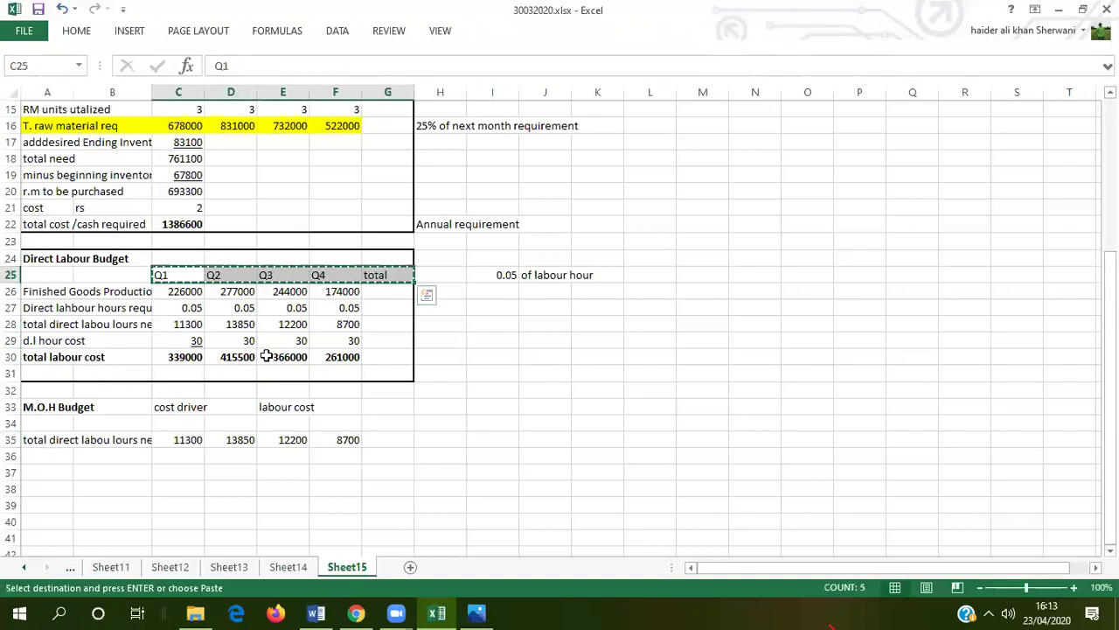
click(187, 424)
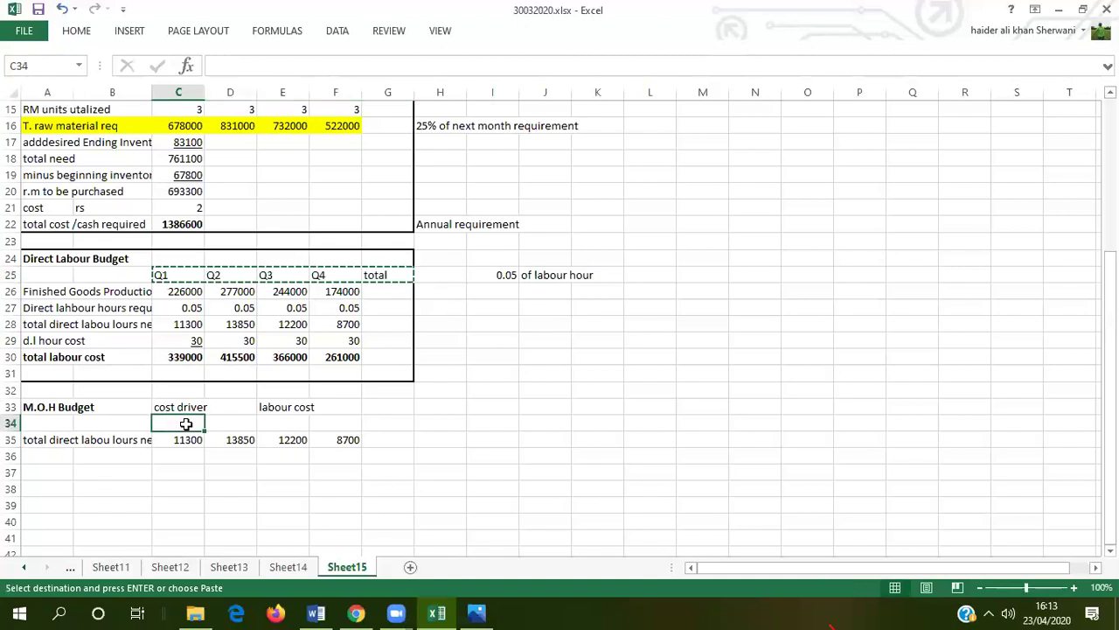
key(ctrl+v)
click(43, 490)
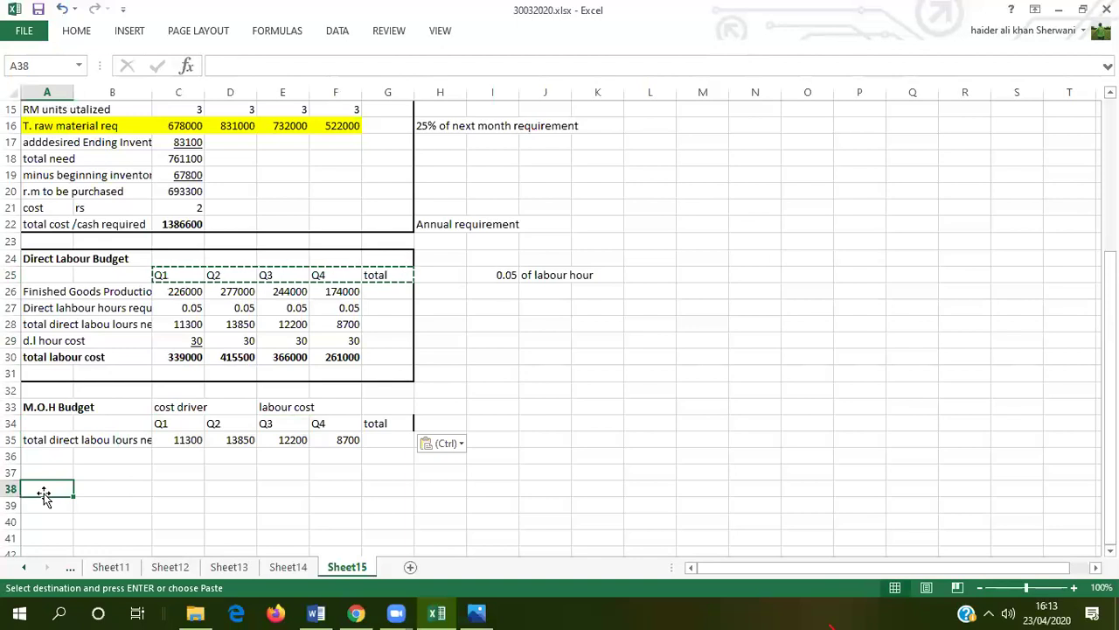
click(42, 463)
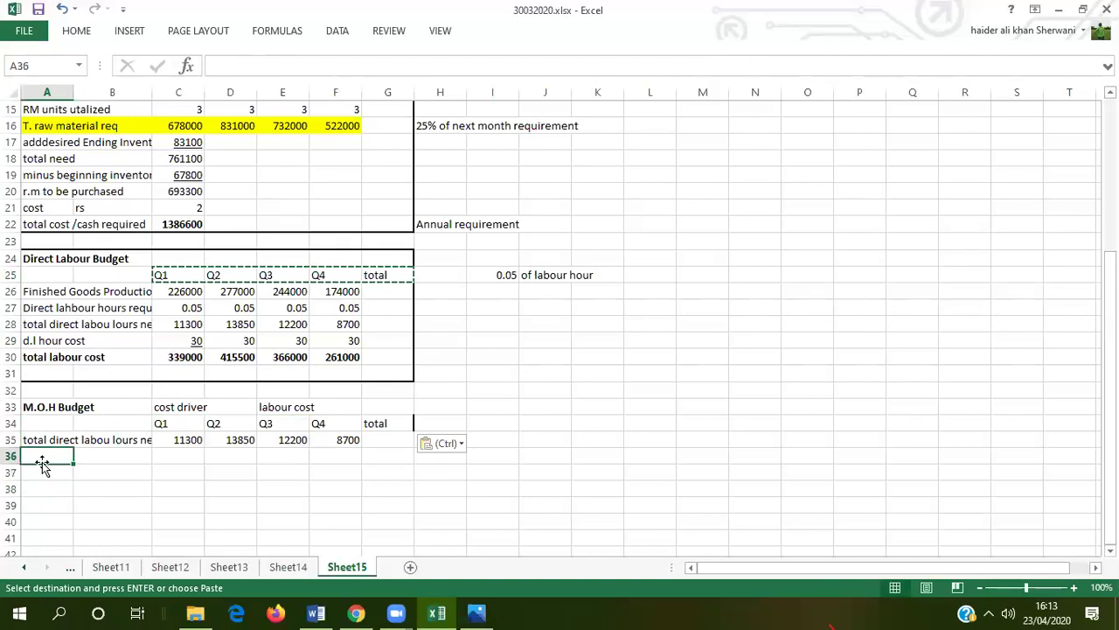
key(Escape)
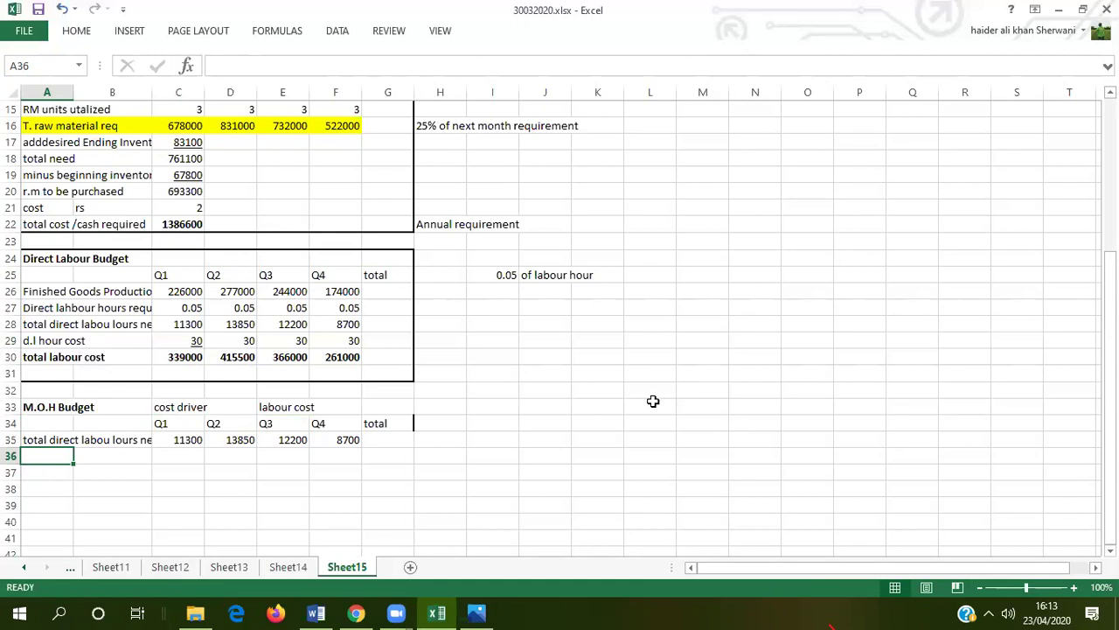
Enter "v" in I33 and "f" in J33 beside the M.O.H budget.
click(505, 407)
text(v)
key(Tab)
text(f)
key(Return)
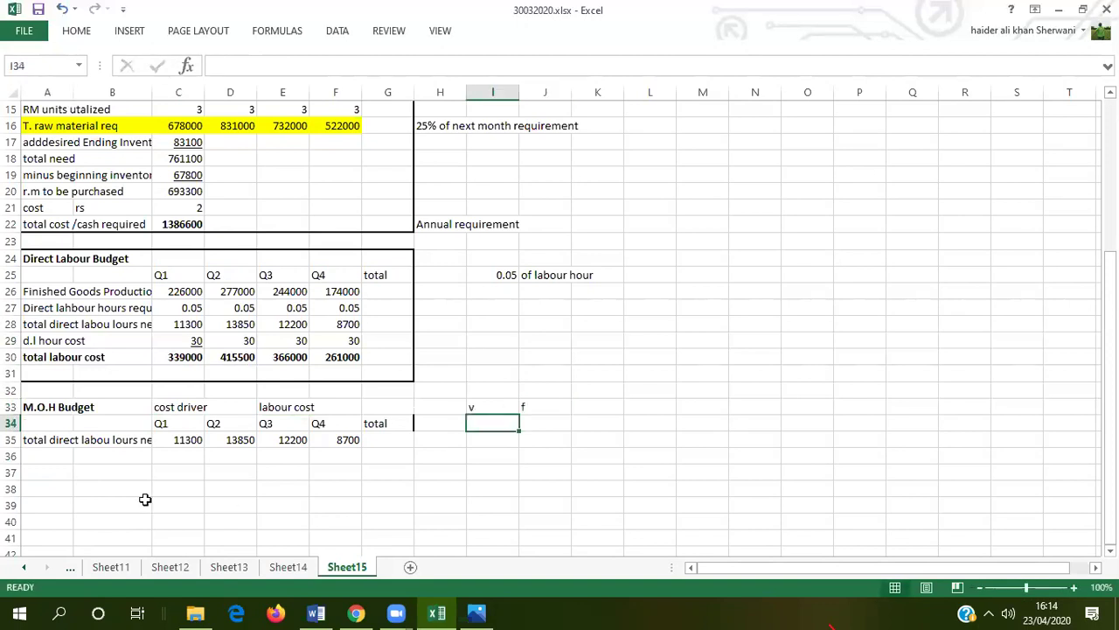
Add the row "t.v.moh rate" in A36 with a rate of 5 for each quarter in C36:F36.
click(43, 457)
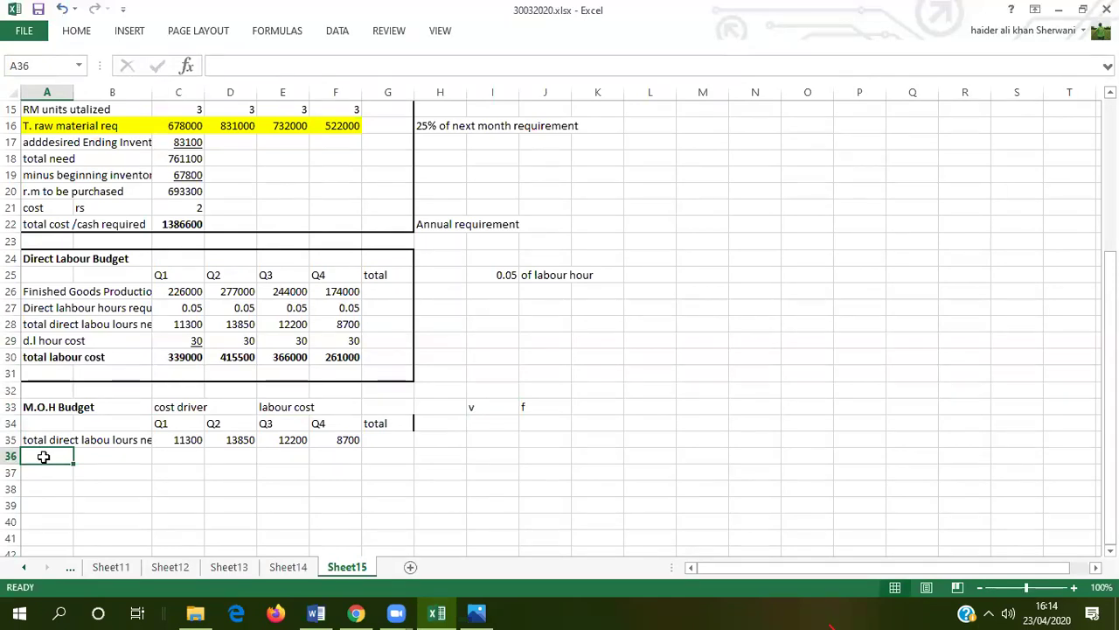
text(t.v)
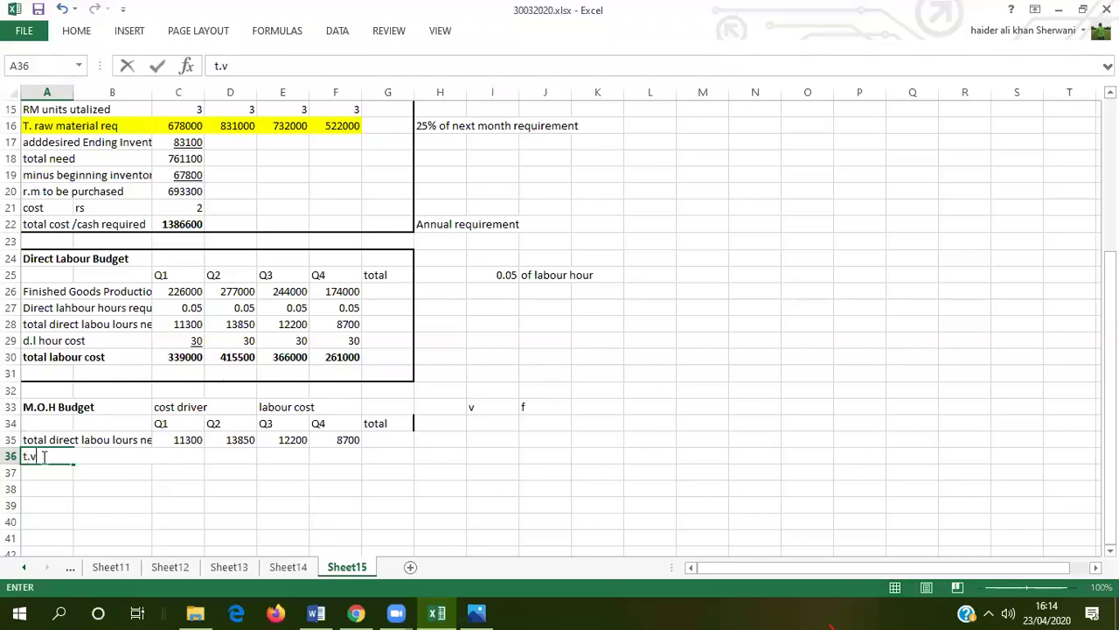
text(.moh rate)
key(Tab)
key(Tab)
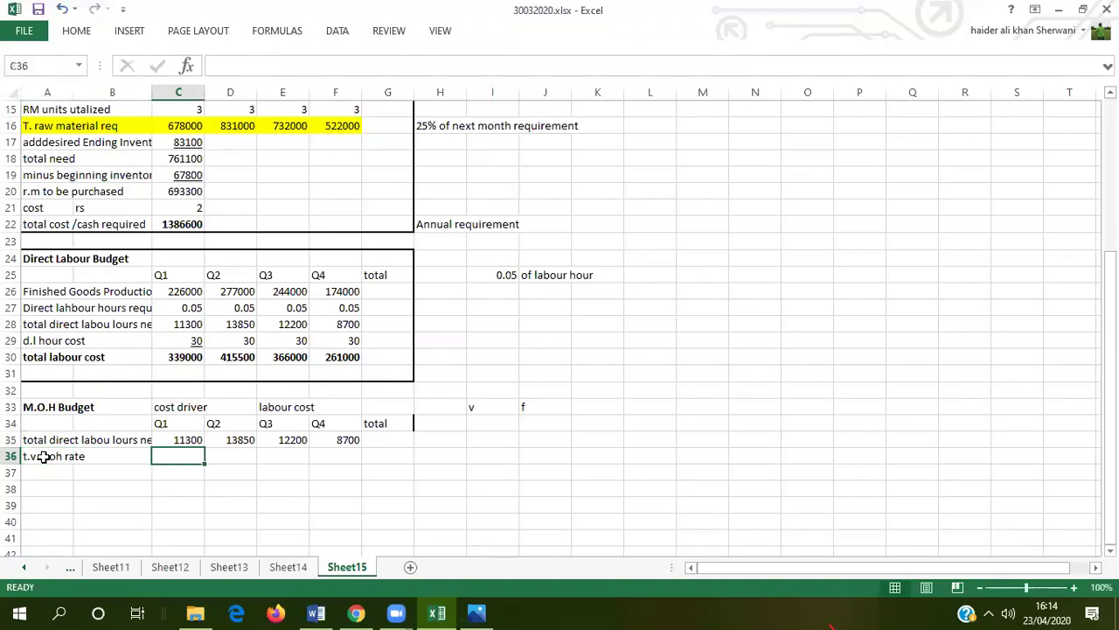
text(5)
key(Tab)
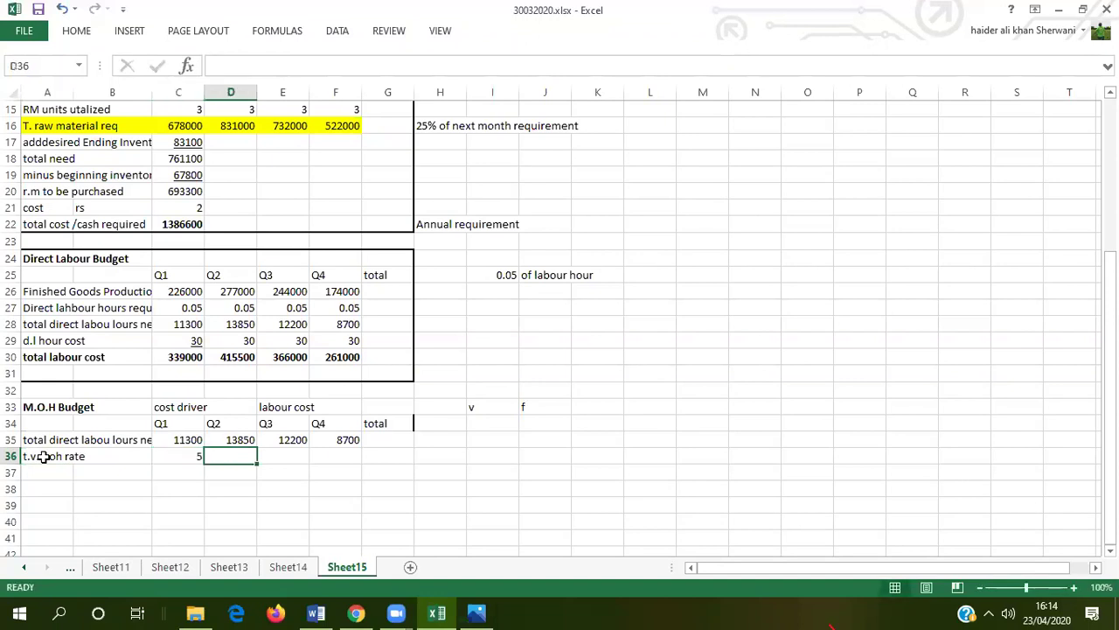
text(5)
key(Tab)
text(5)
key(Tab)
text(5)
key(Tab)
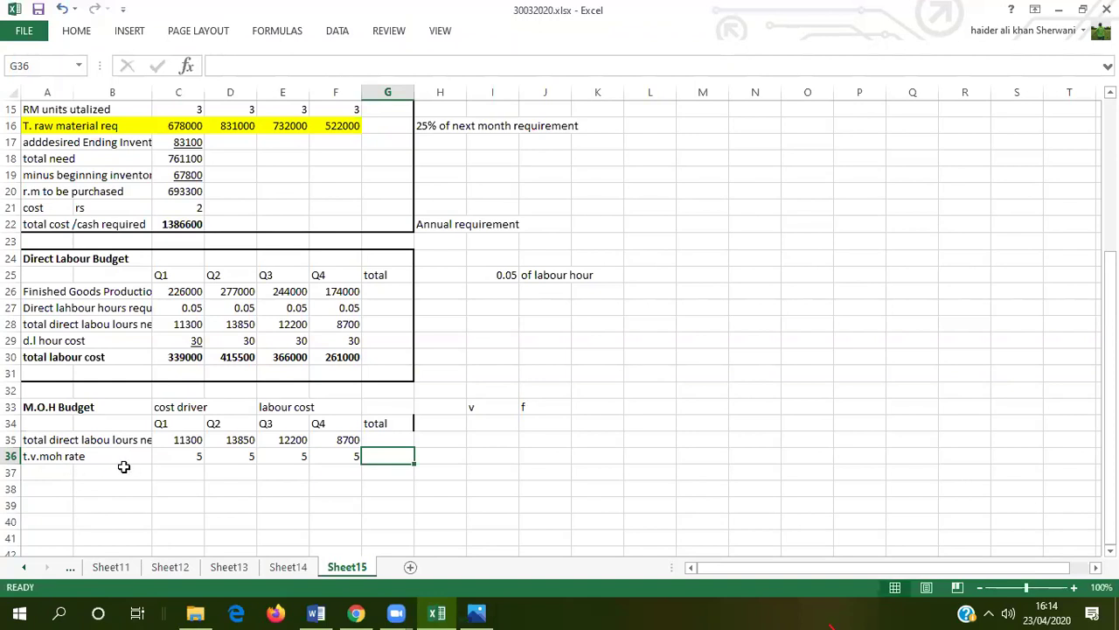
Enter the label "tV. M.O.H cost" in A37 below the rate row.
click(52, 472)
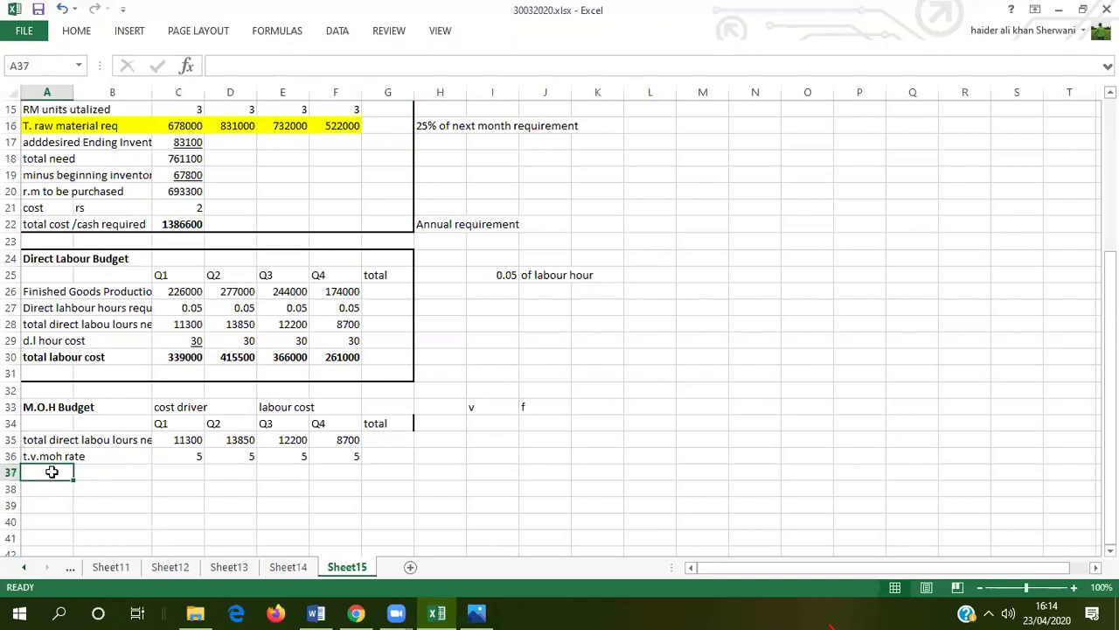
text(t)
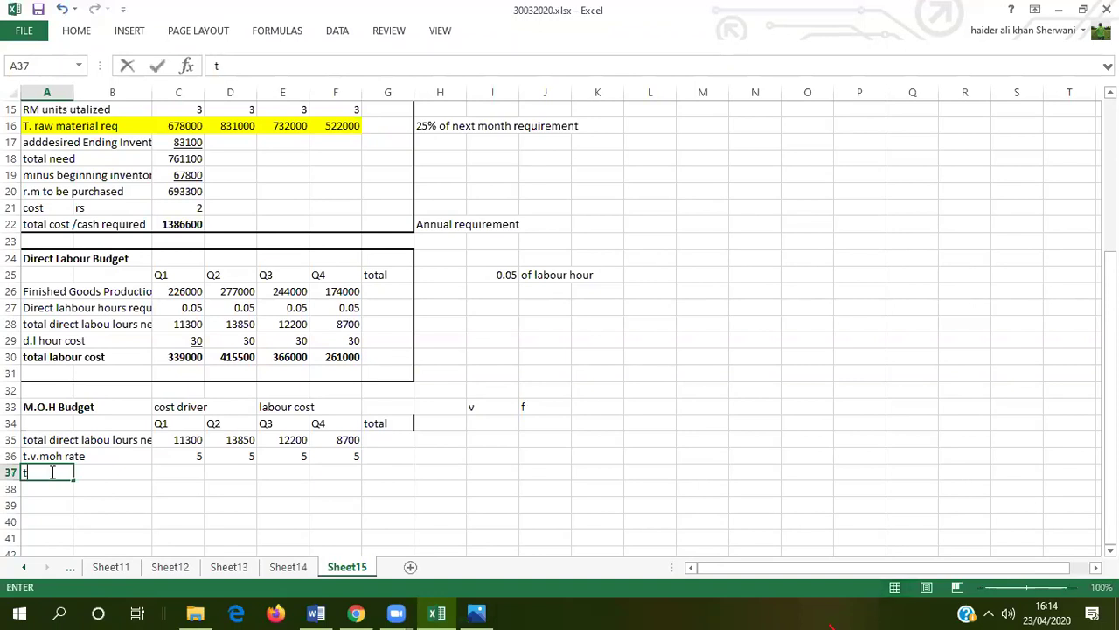
text(V. M.O.H cost)
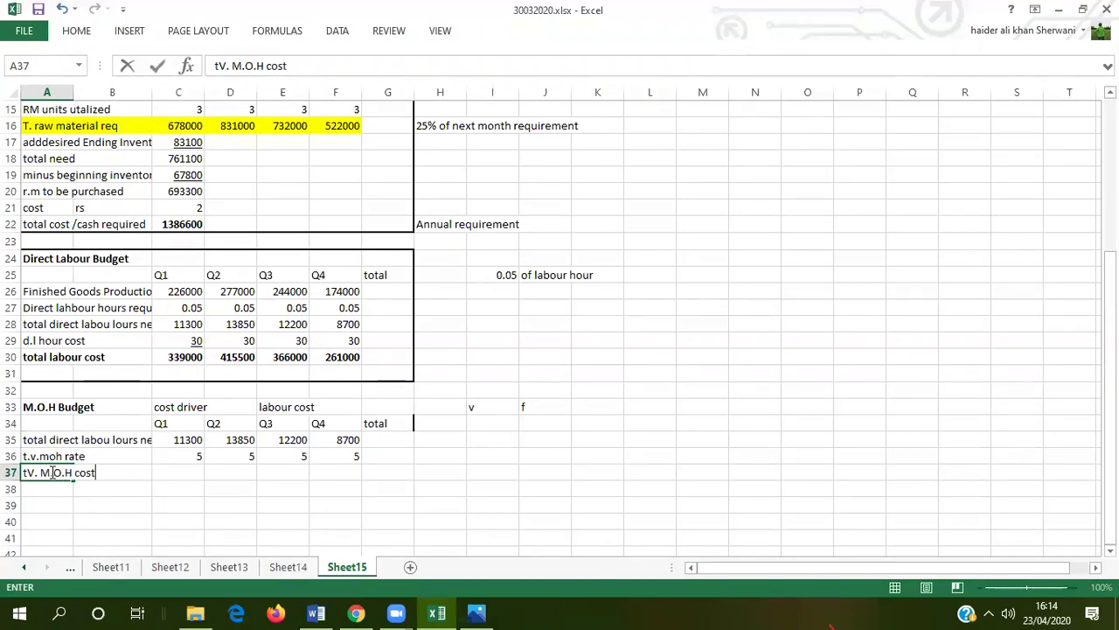
key(Tab)
key(Tab)
Calculate the Q1 variable overhead cost in C37 with =C35*C36 and fill the formula across to F37.
text(=)
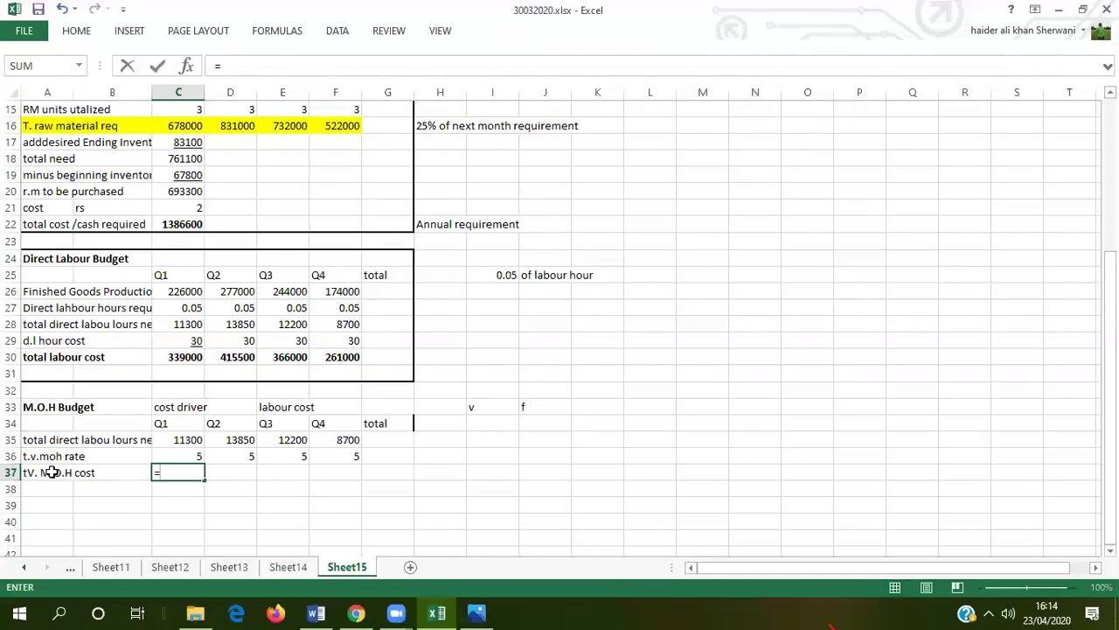
click(184, 440)
text(*)
click(187, 455)
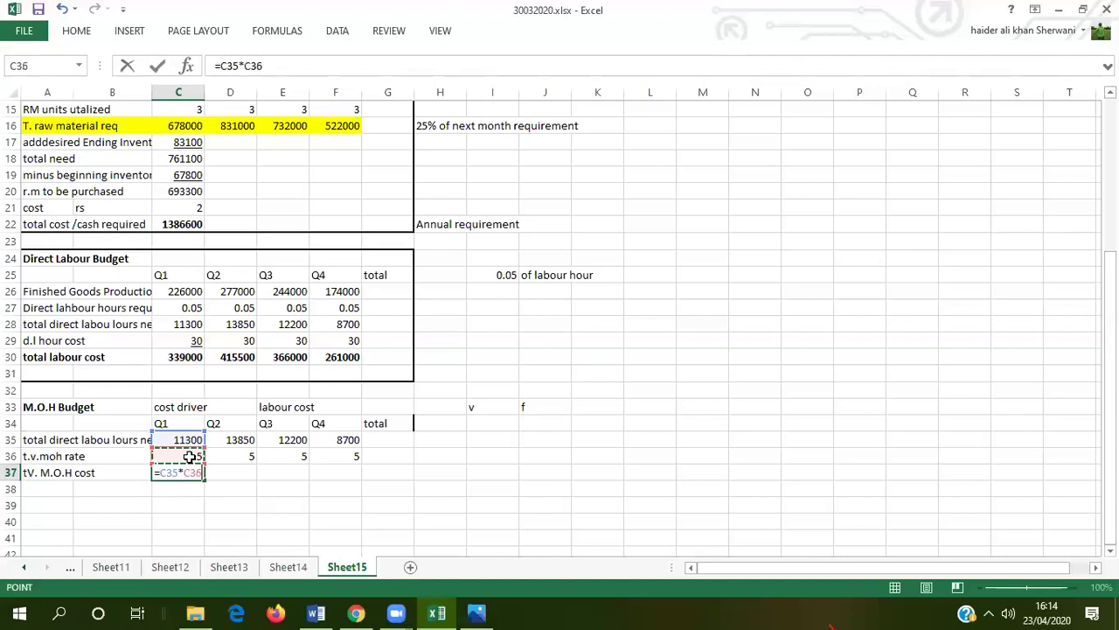
key(Return)
click(187, 473)
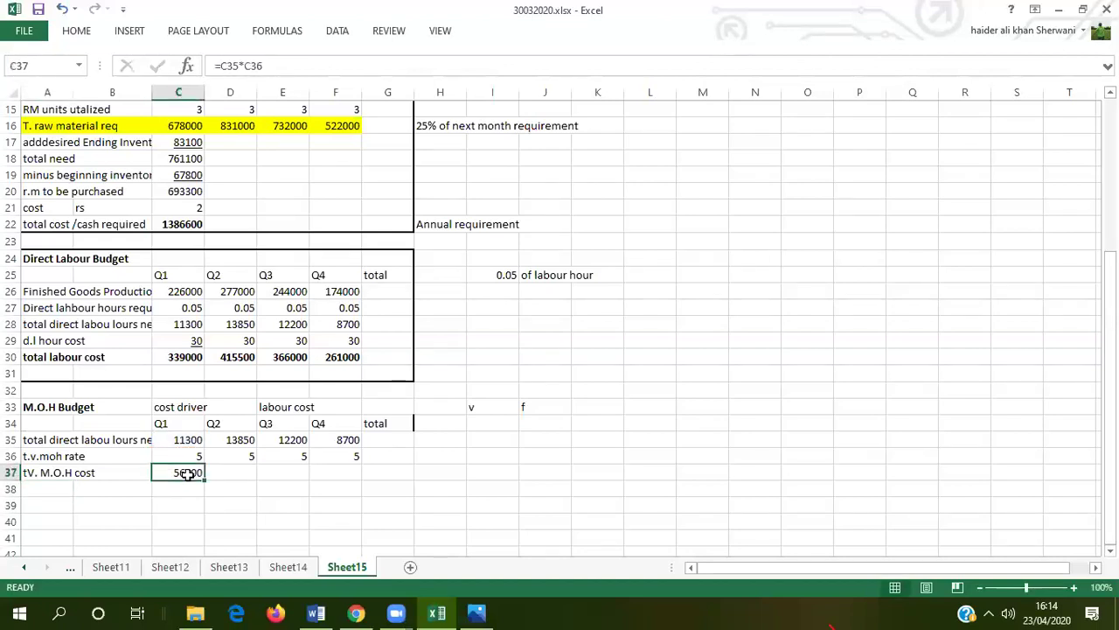
drag(204, 480, 359, 477)
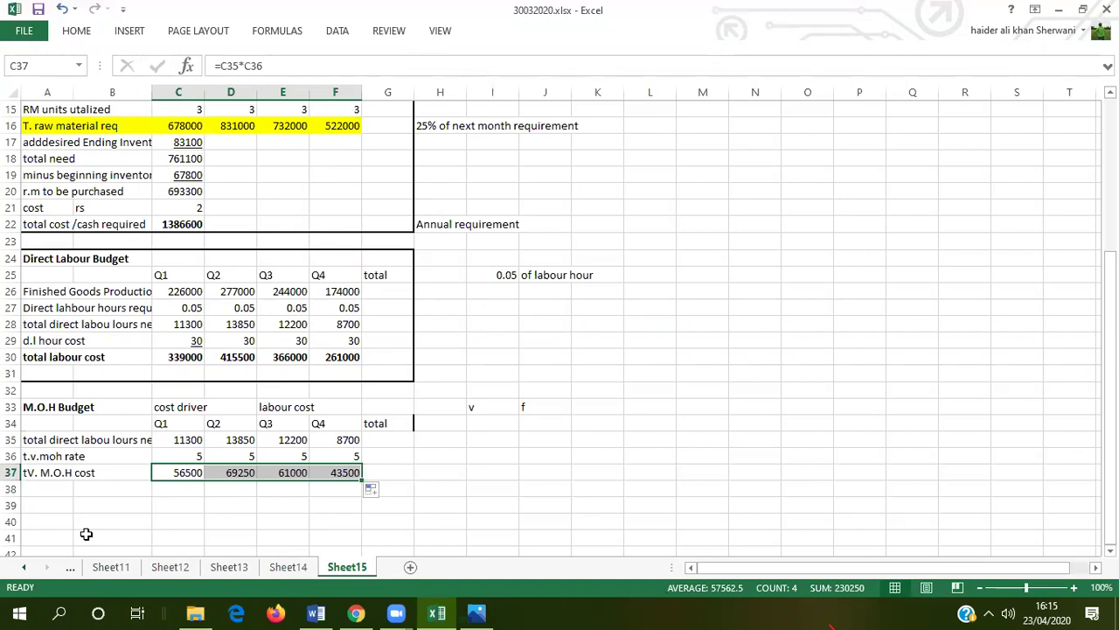
Enter the label "Fixed O.H" in A38 and the Q1 amount 50000 in C38.
click(57, 489)
text(Fi)
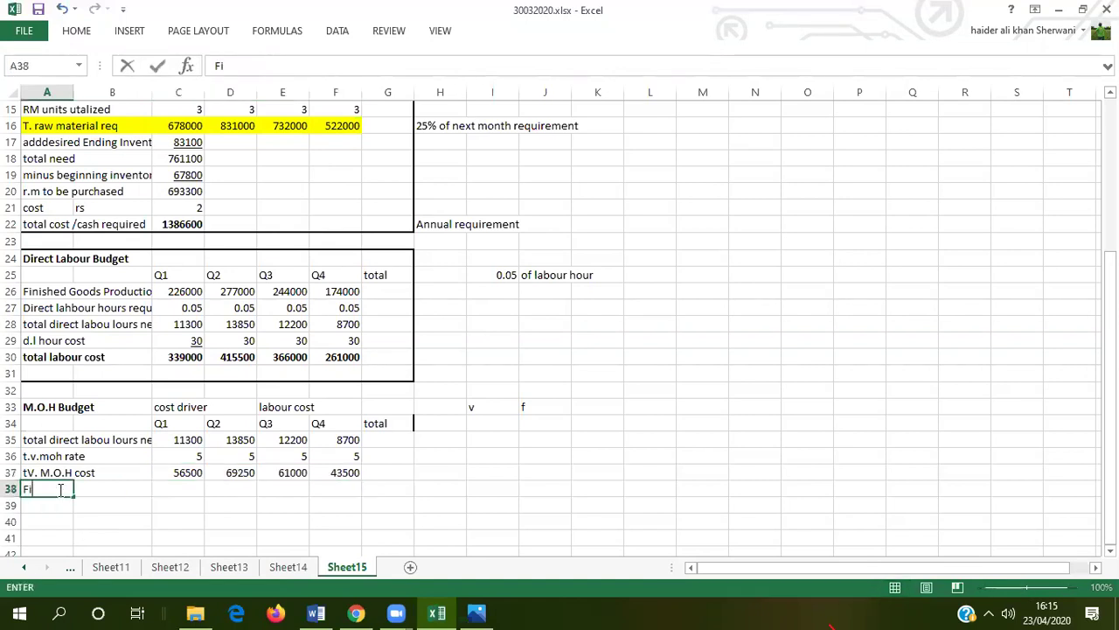
text(xed O.V)
key(BackSpace)
text(H)
key(Tab)
key(Tab)
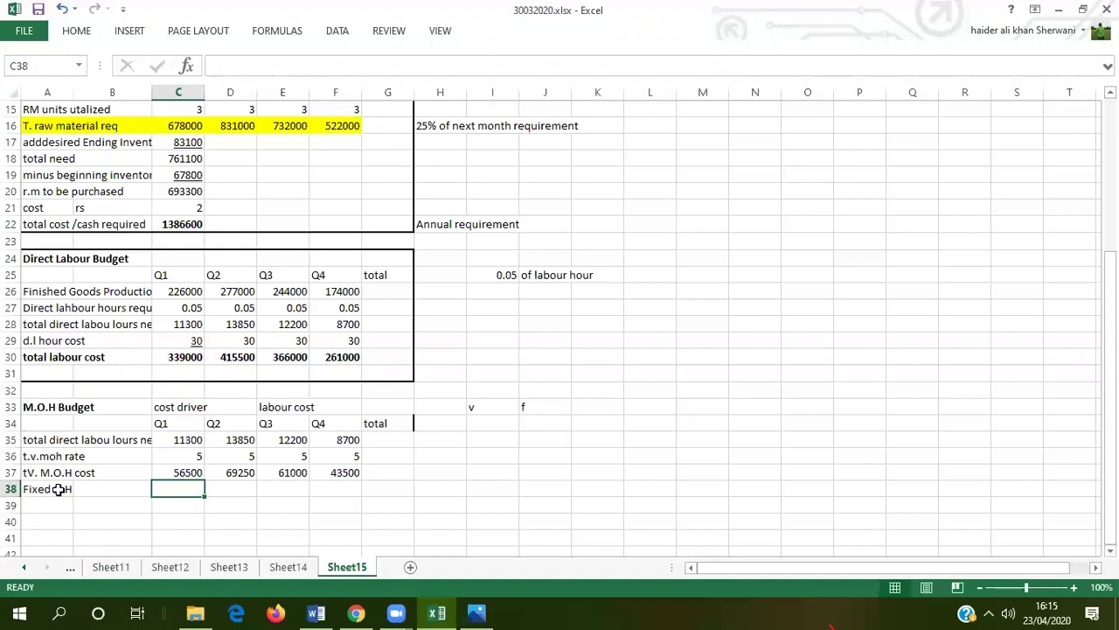
text(50000)
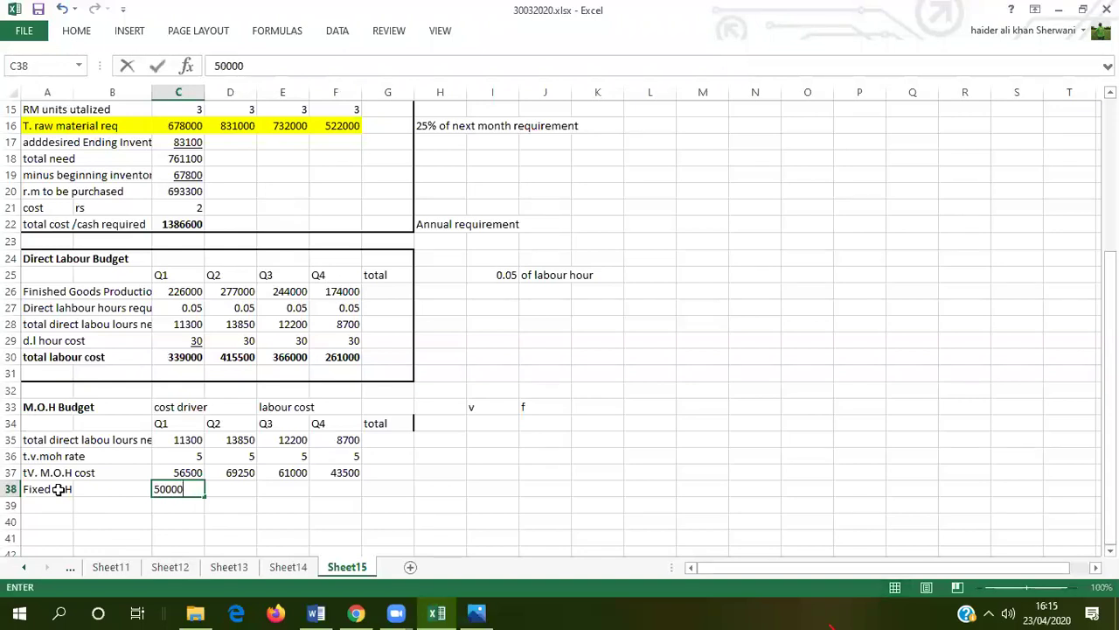
key(Tab)
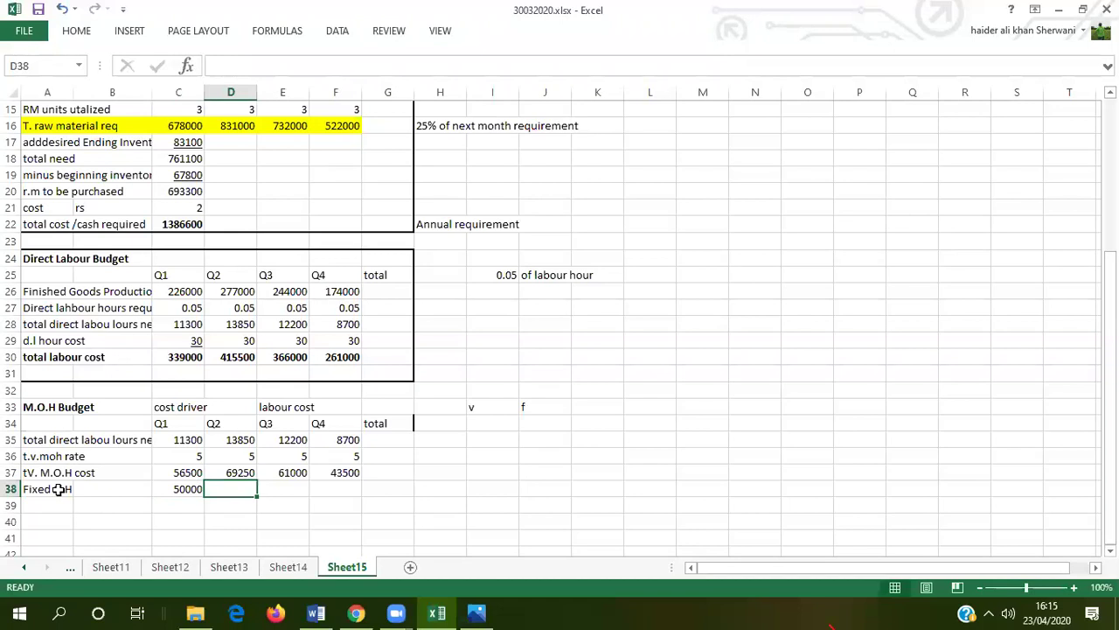
Fill the fixed overhead amount from C38 across Q2 to Q4 in D38:F38.
click(184, 489)
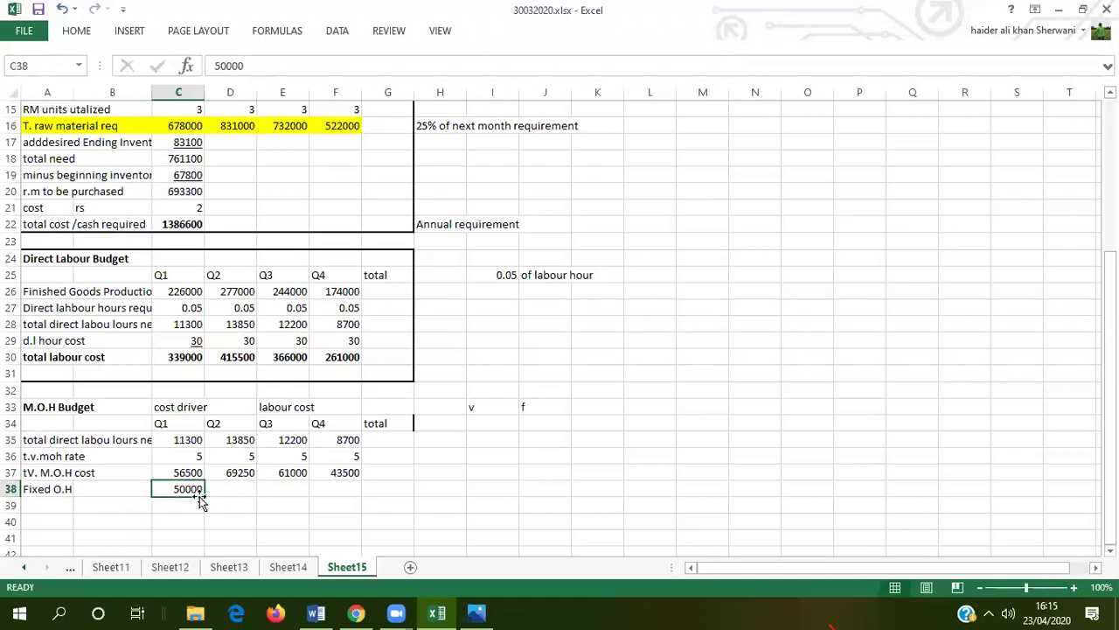
drag(227, 496, 221, 498)
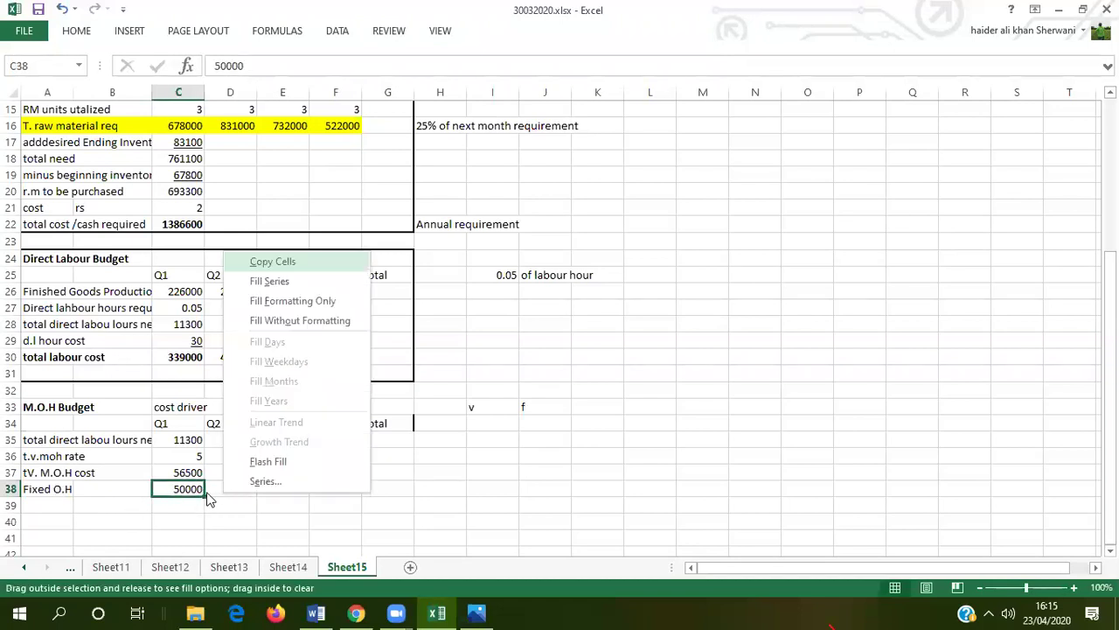
key(Escape)
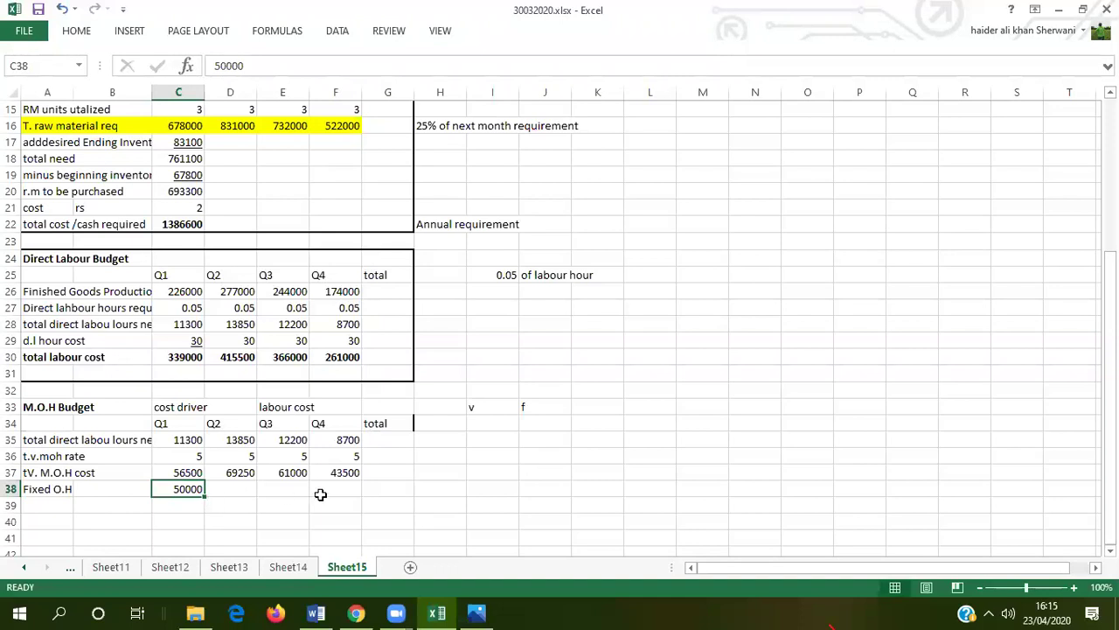
click(189, 502)
click(189, 490)
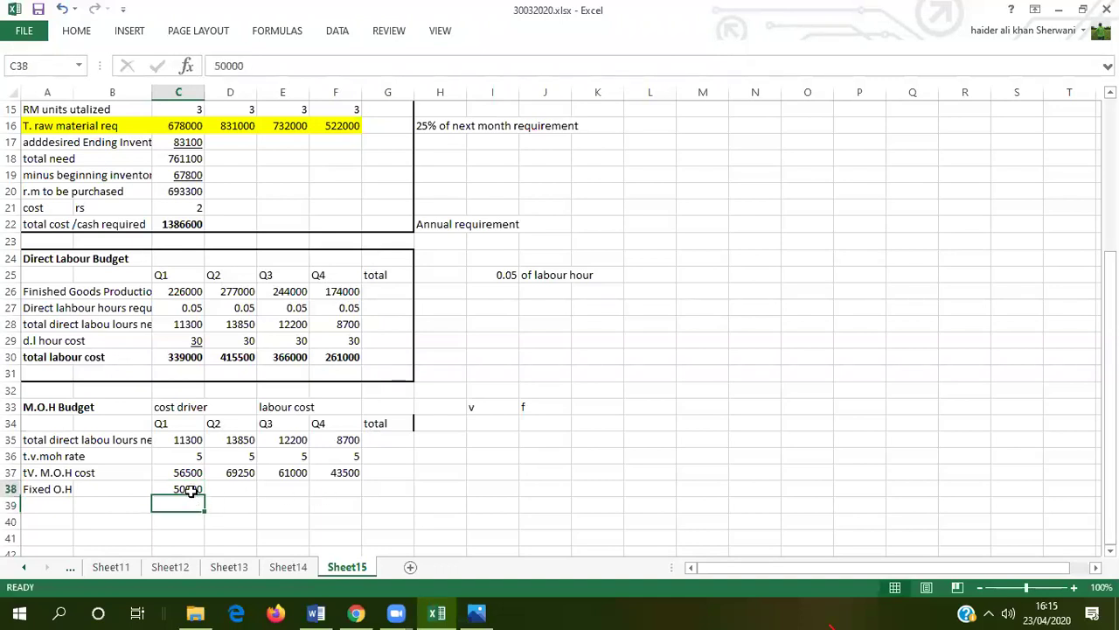
drag(204, 496, 354, 492)
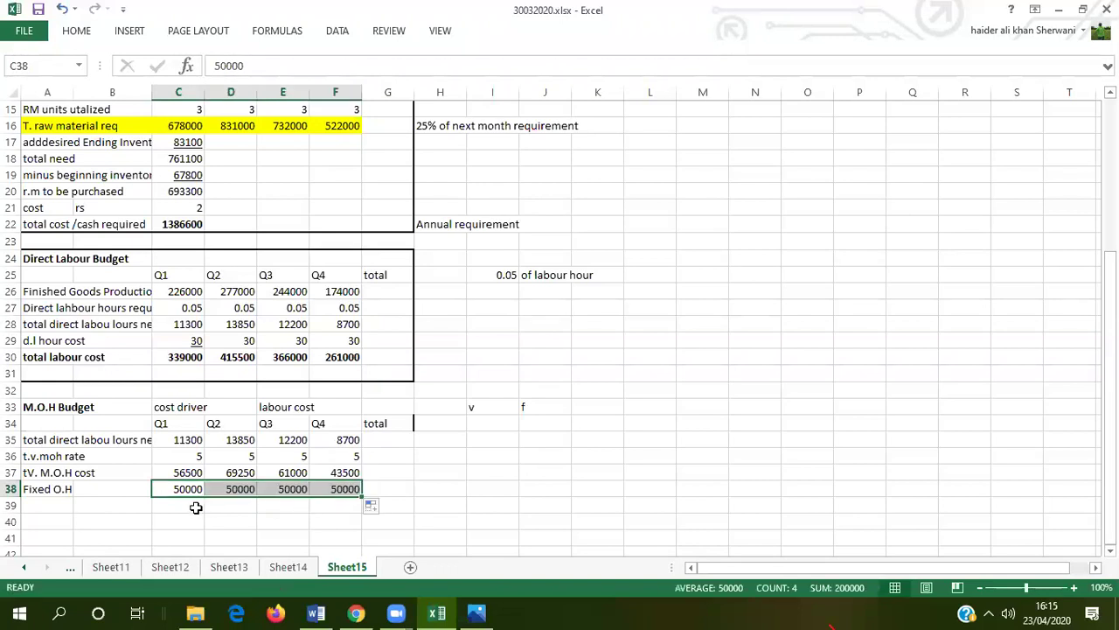
Enter the label "t.m.oh" in A39 below the Fixed O.H row.
click(45, 507)
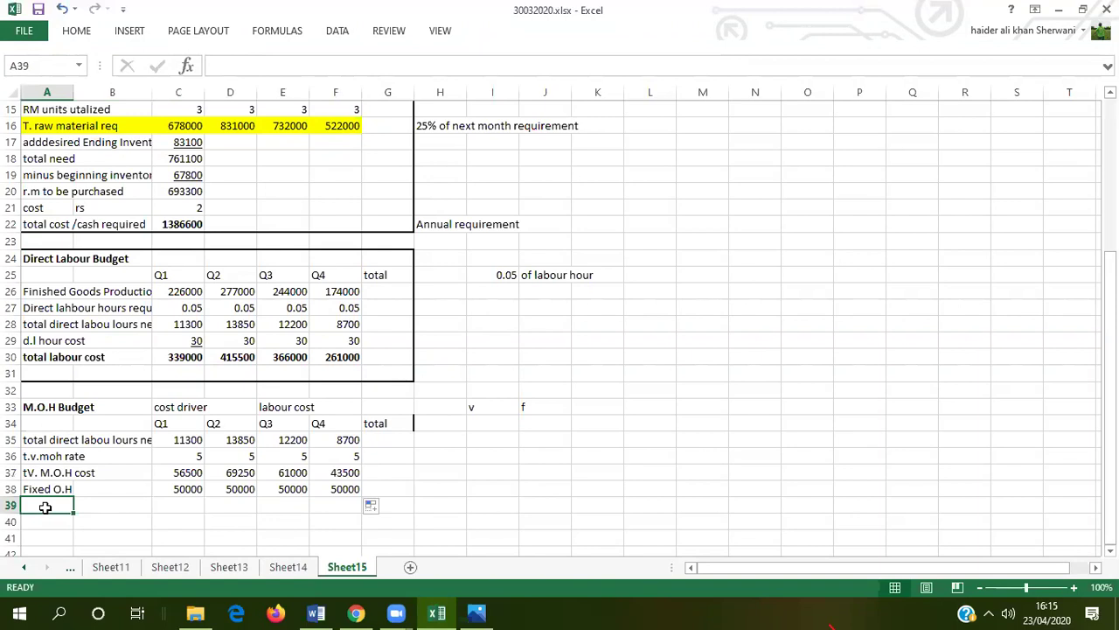
text(t.m.o)
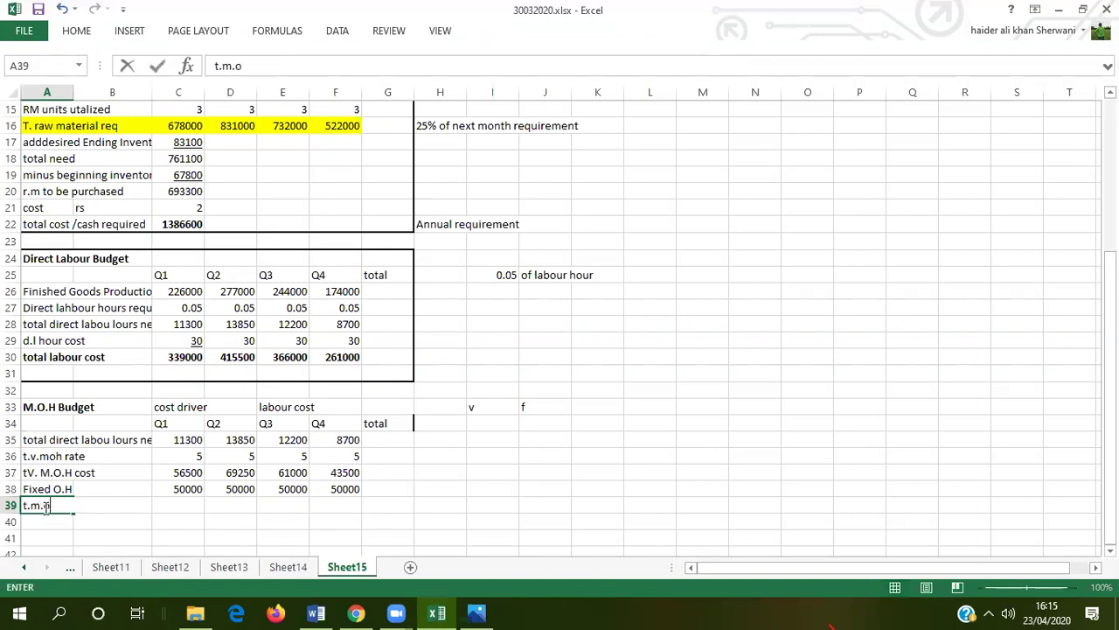
text(h)
click(177, 508)
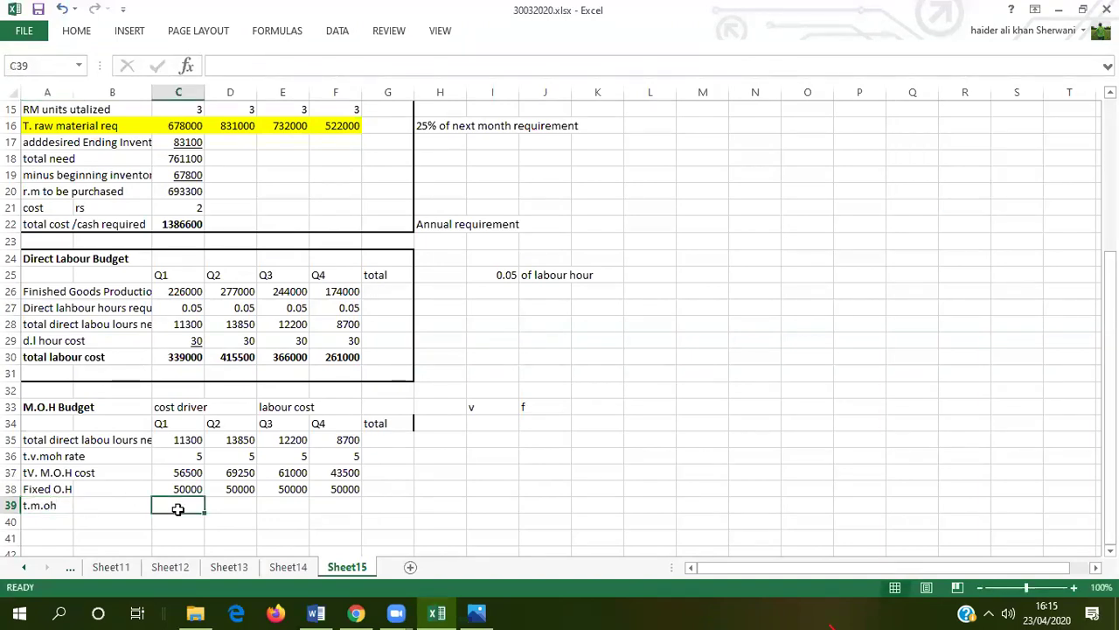
Calculate the Q1 total overhead in C39 with =C37+C38 and fill the formula across to F39.
text(=)
click(193, 472)
text(+)
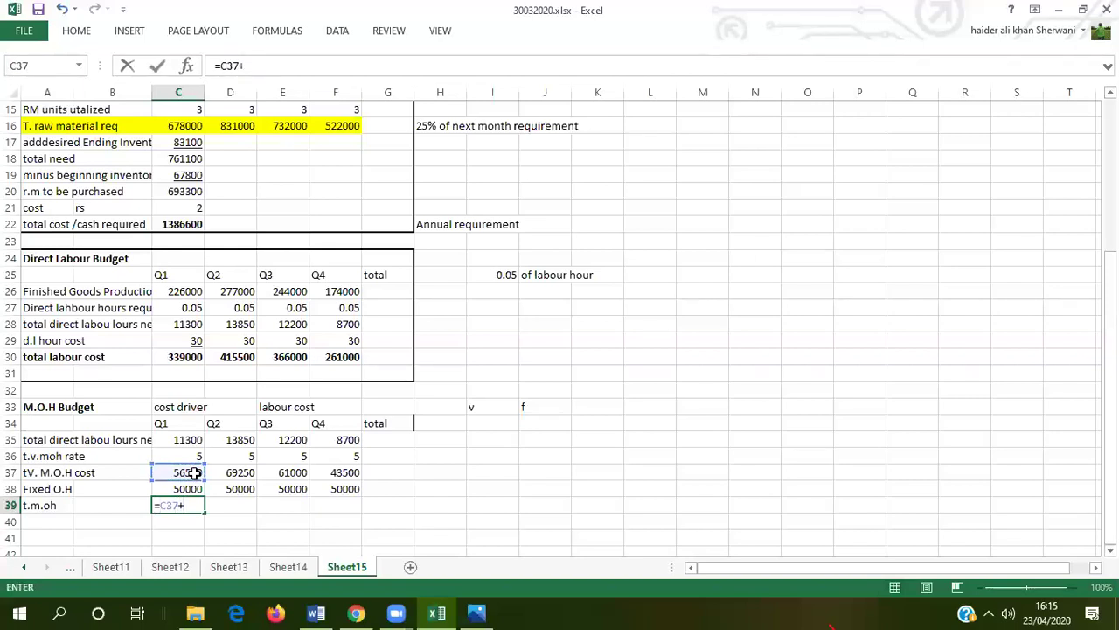
click(189, 488)
click(234, 524)
click(189, 490)
key(Return)
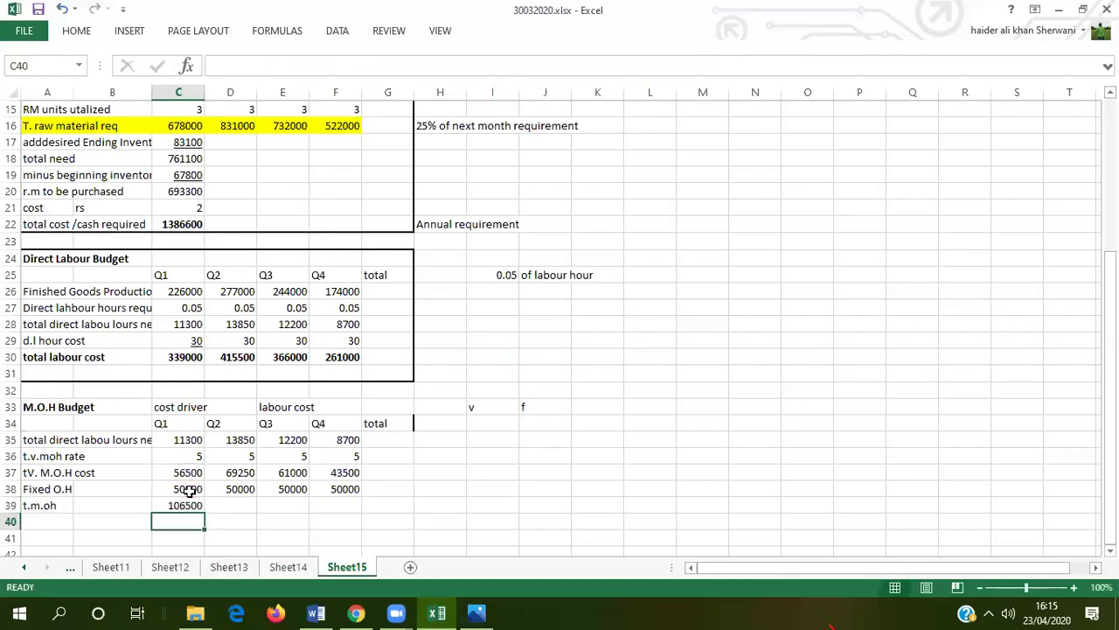
click(188, 505)
drag(206, 509, 357, 505)
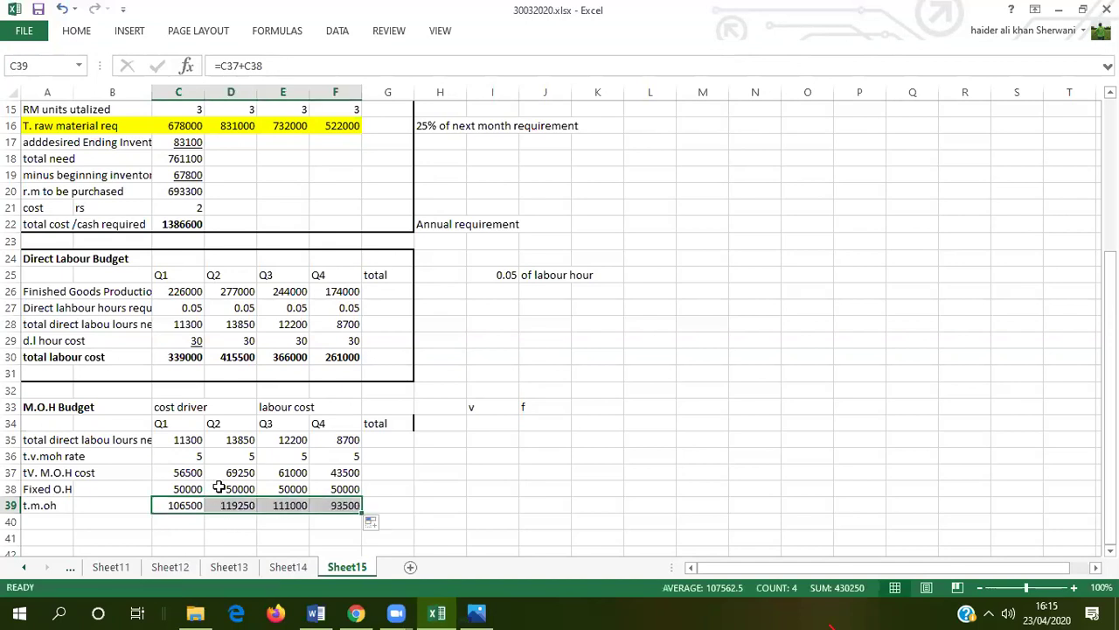
Underline the fixed overhead amounts for Q1 to Q4 in C38:F38.
drag(178, 491, 340, 492)
key(ctrl+u)
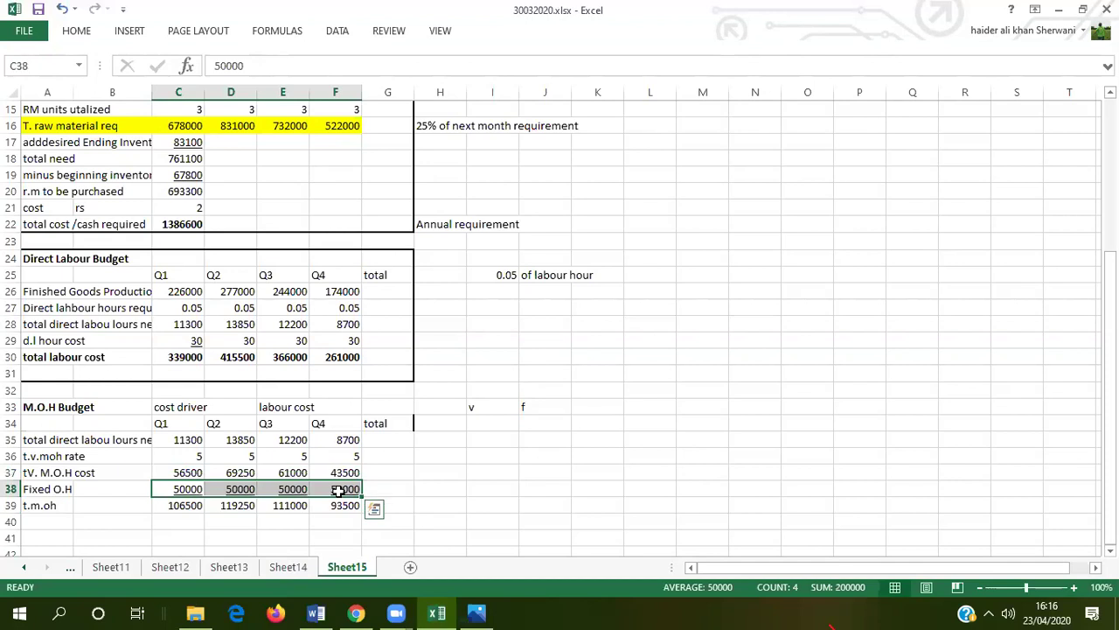
click(294, 523)
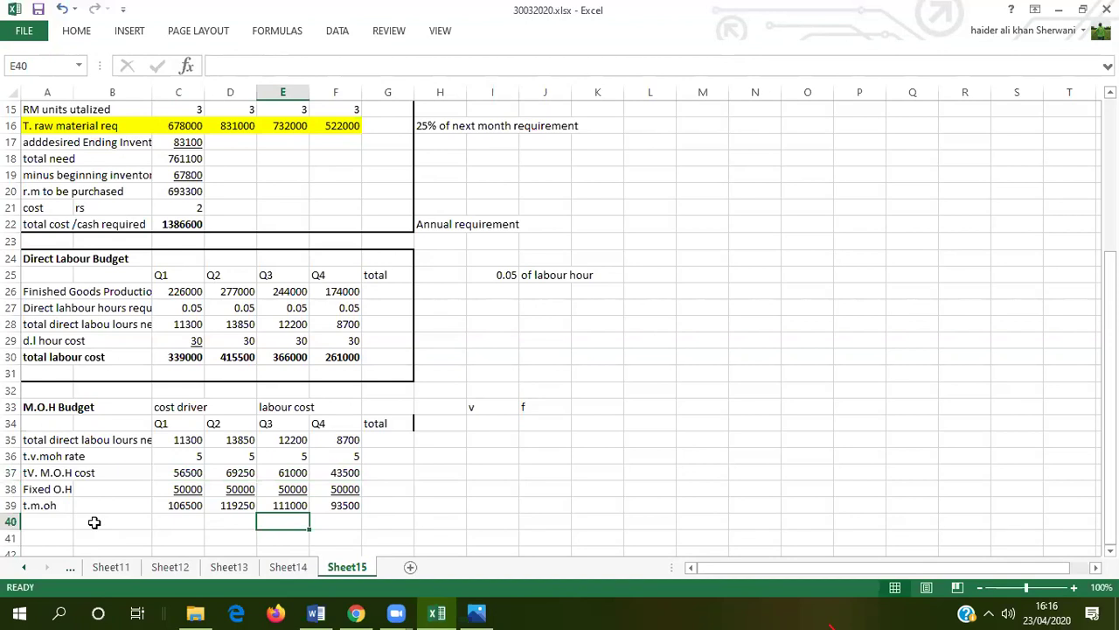
Enter the label "minus dep cost" in A40 and the note "(non cash )" in B40.
click(41, 523)
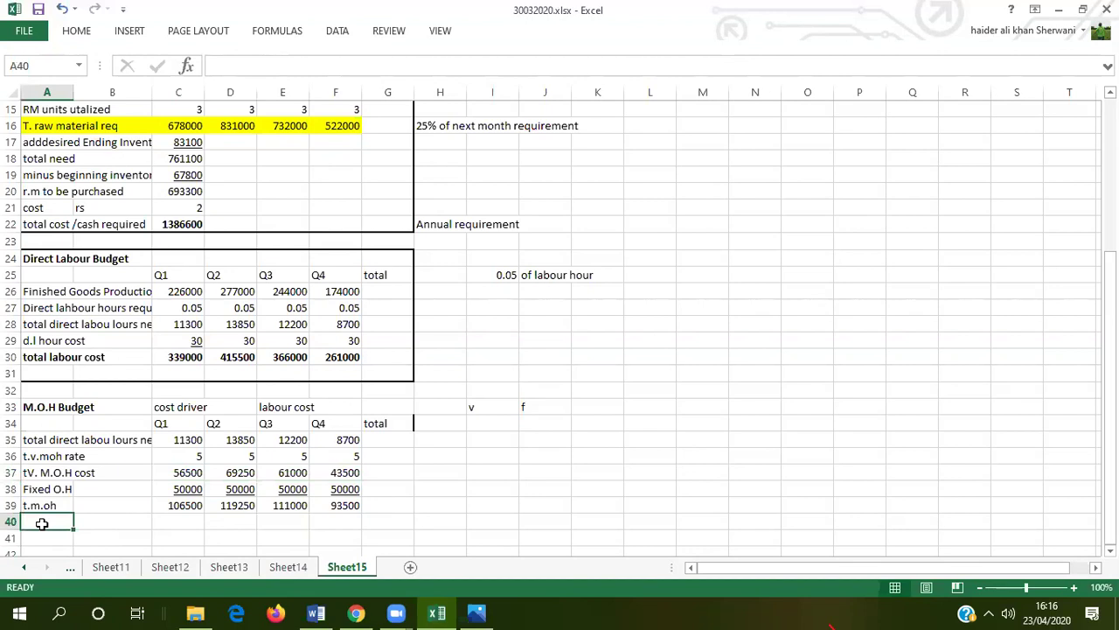
text(minus)
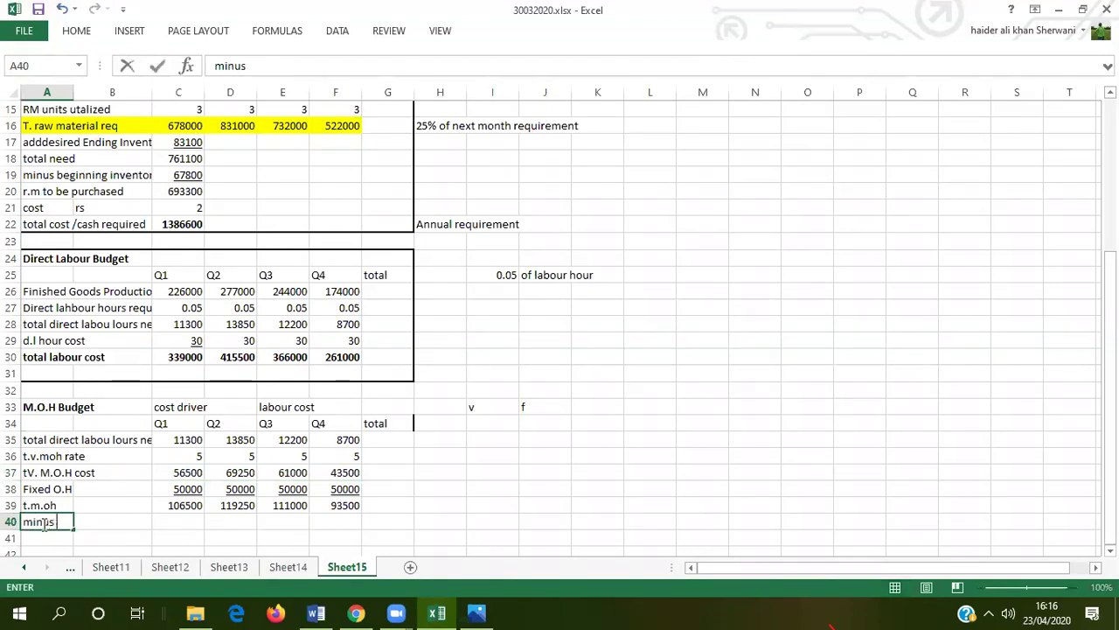
text( dep cost)
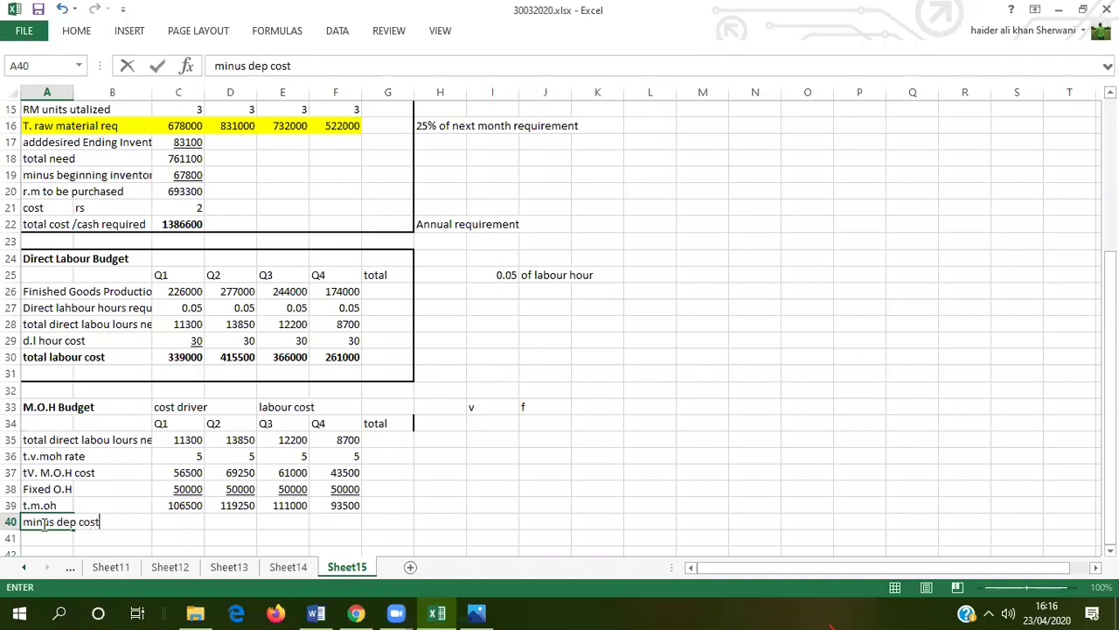
key(Tab)
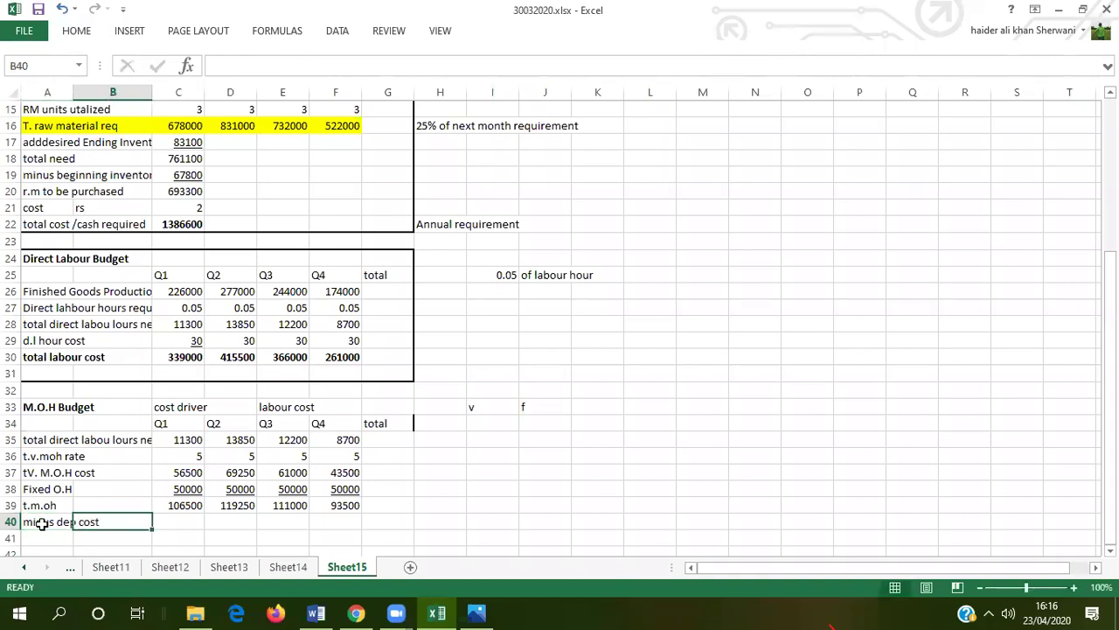
text((n)
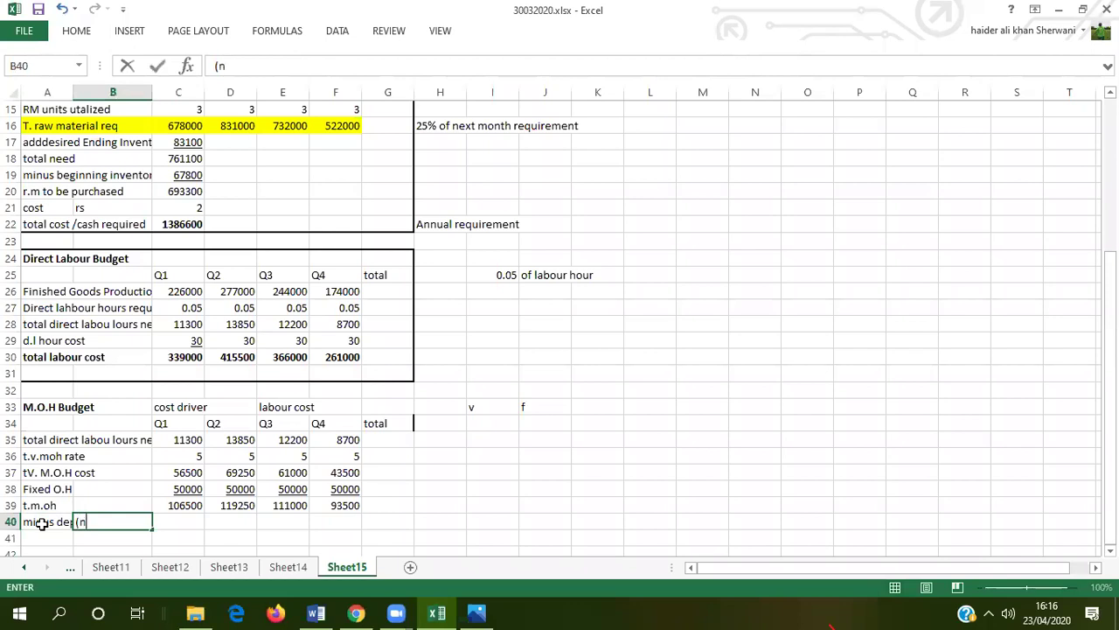
text(on cash ))
key(Tab)
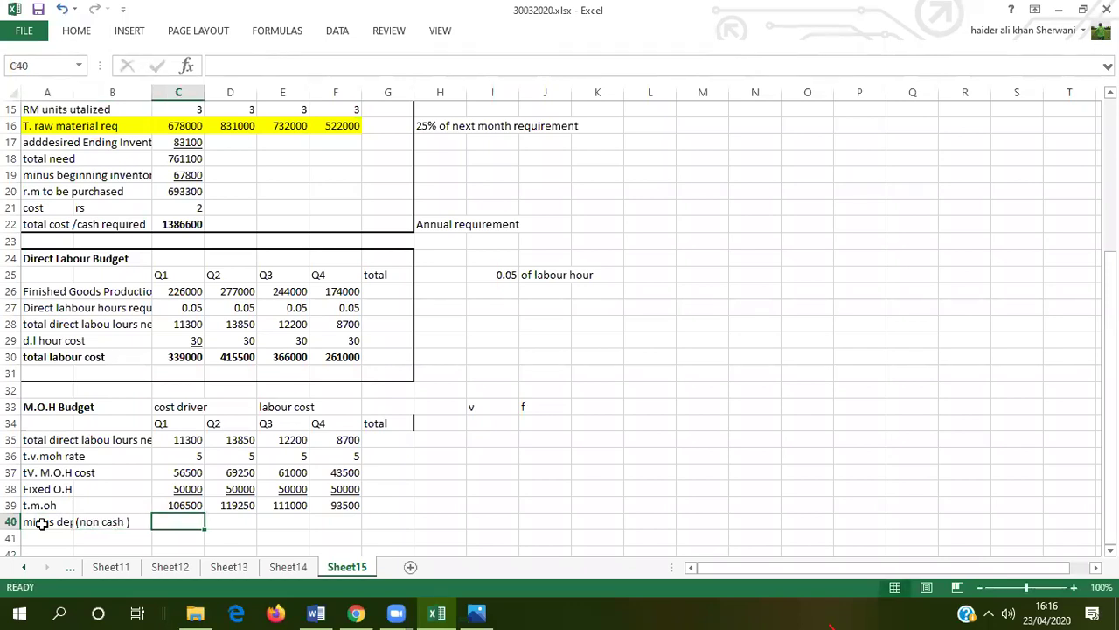
Enter the Q1 depreciation amount 30000 in C40 and fill it across Q2 to Q4 to F40.
text(30000)
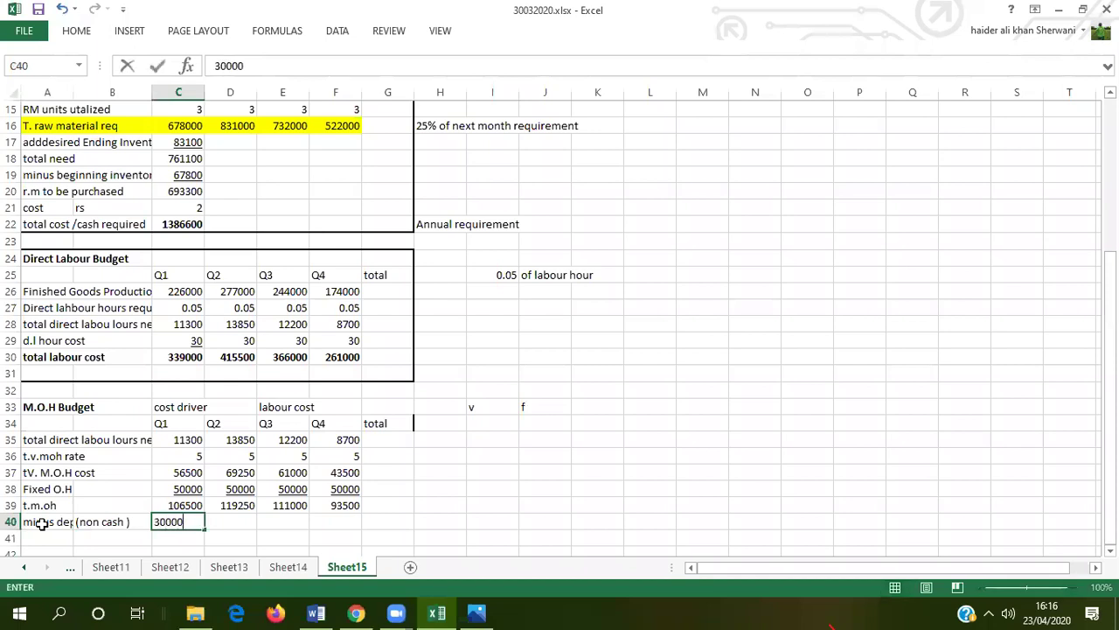
click(190, 523)
drag(204, 529, 349, 525)
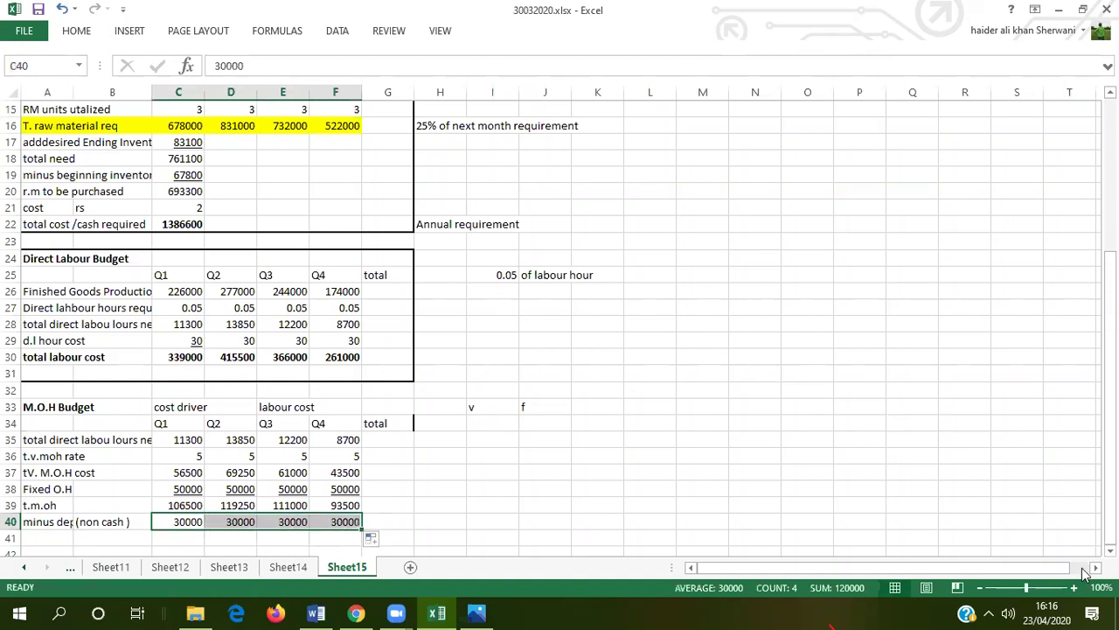
Underline the depreciation amounts for Q1 to Q4 in C40:F40.
scroll(349, 525, down, 1)
scroll(390, 469, down, 3)
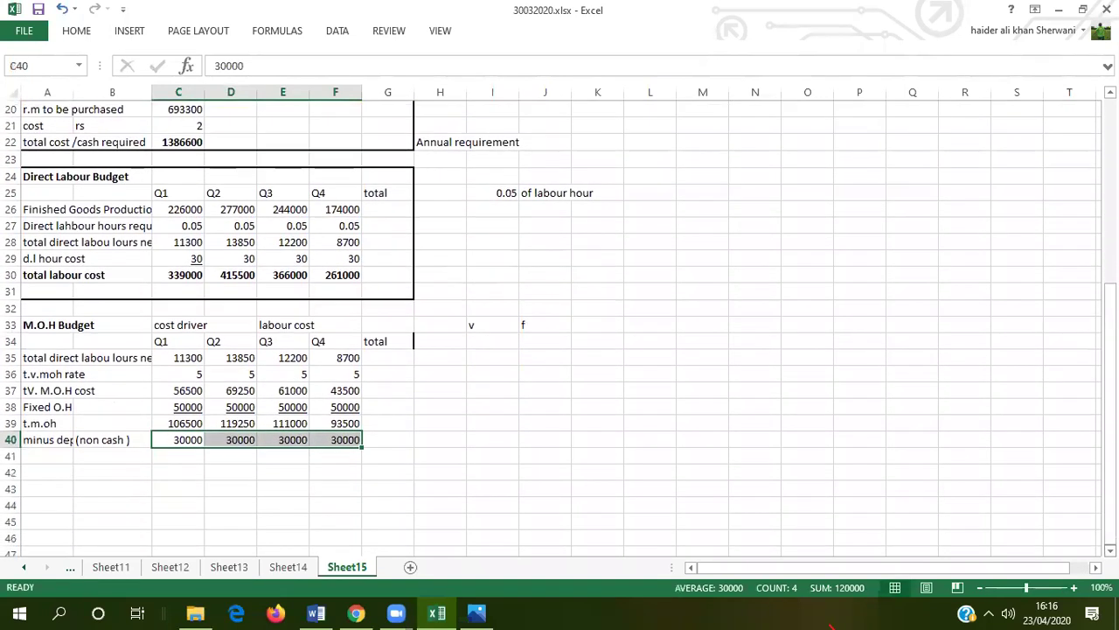
drag(166, 407, 351, 409)
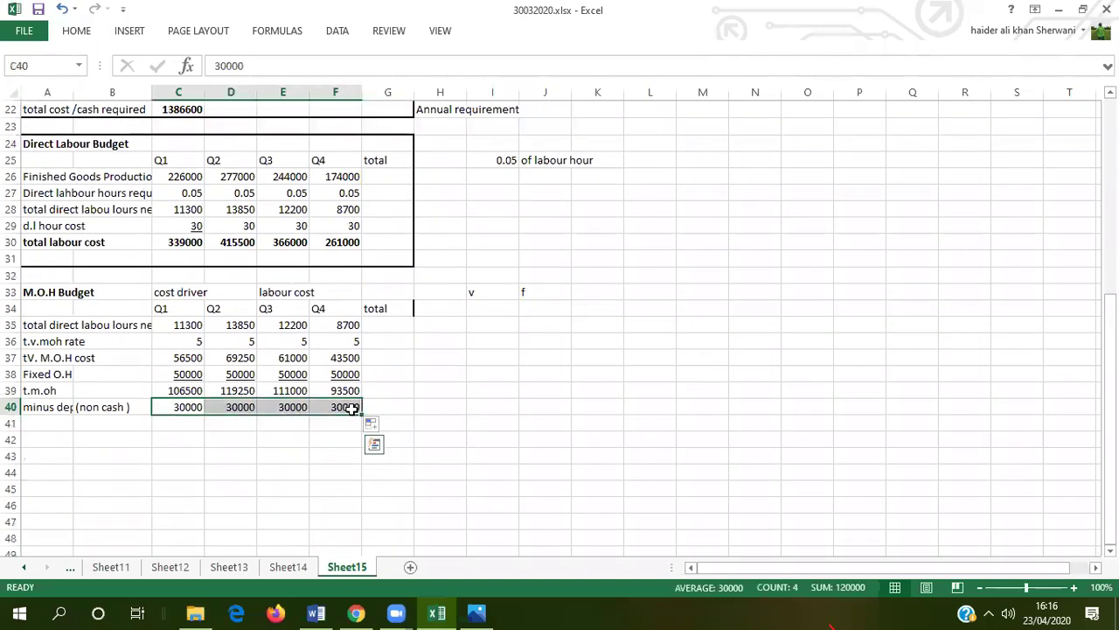
click(155, 425)
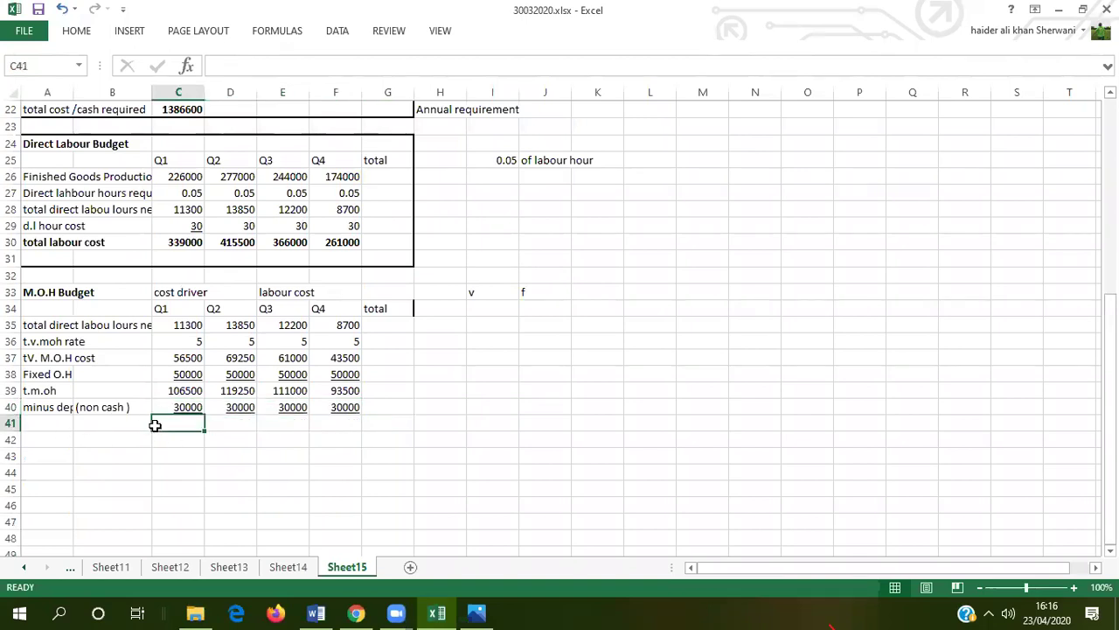
text(=)
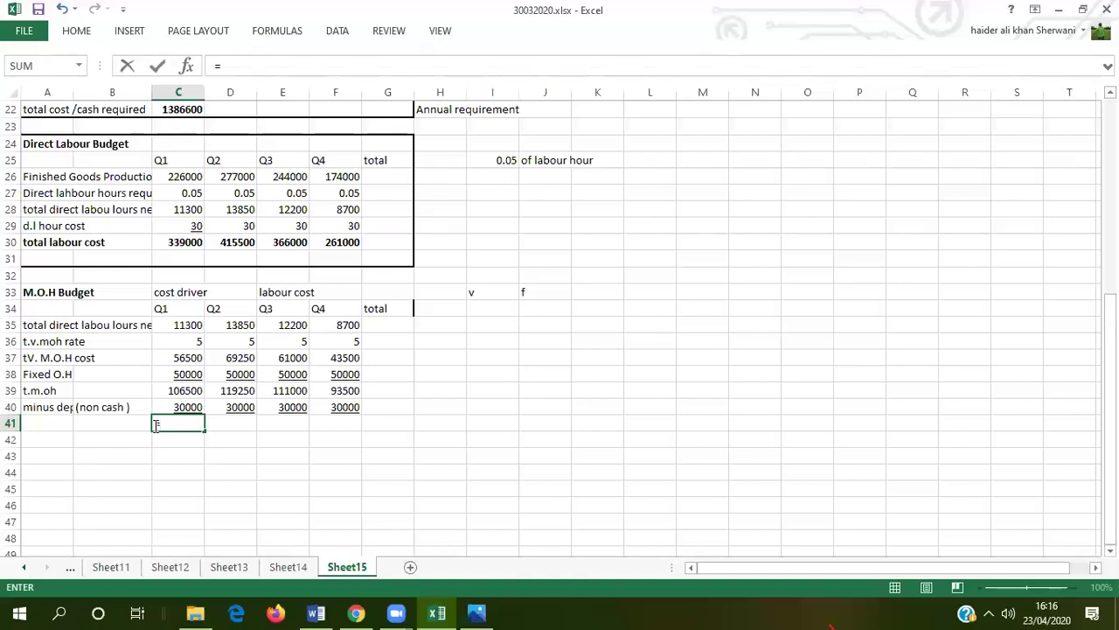
click(45, 425)
text(`)
key(Return)
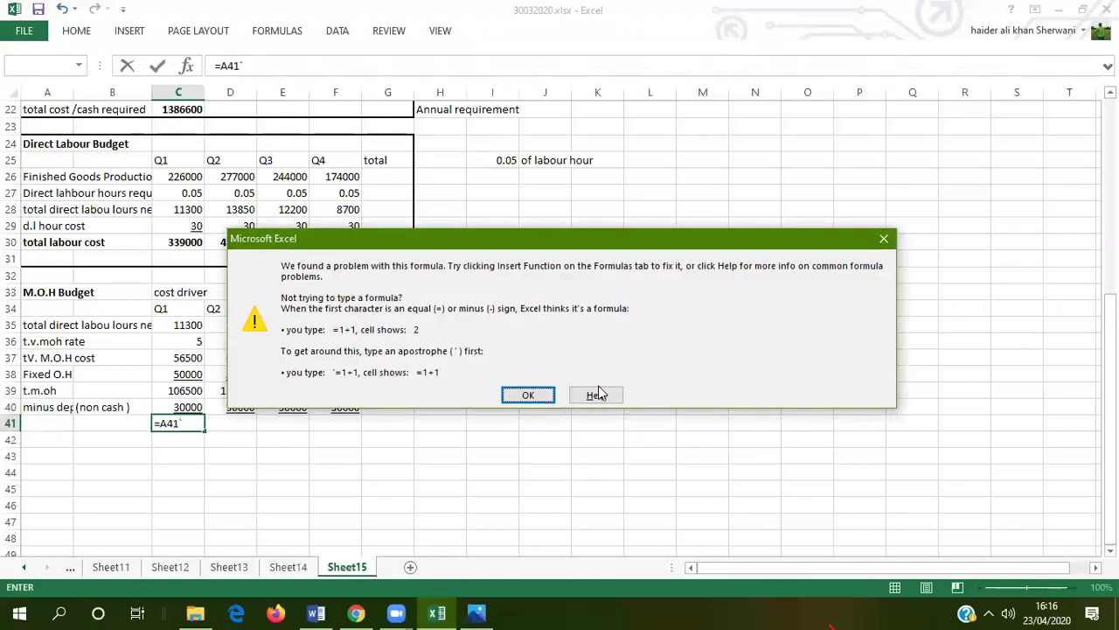
click(887, 238)
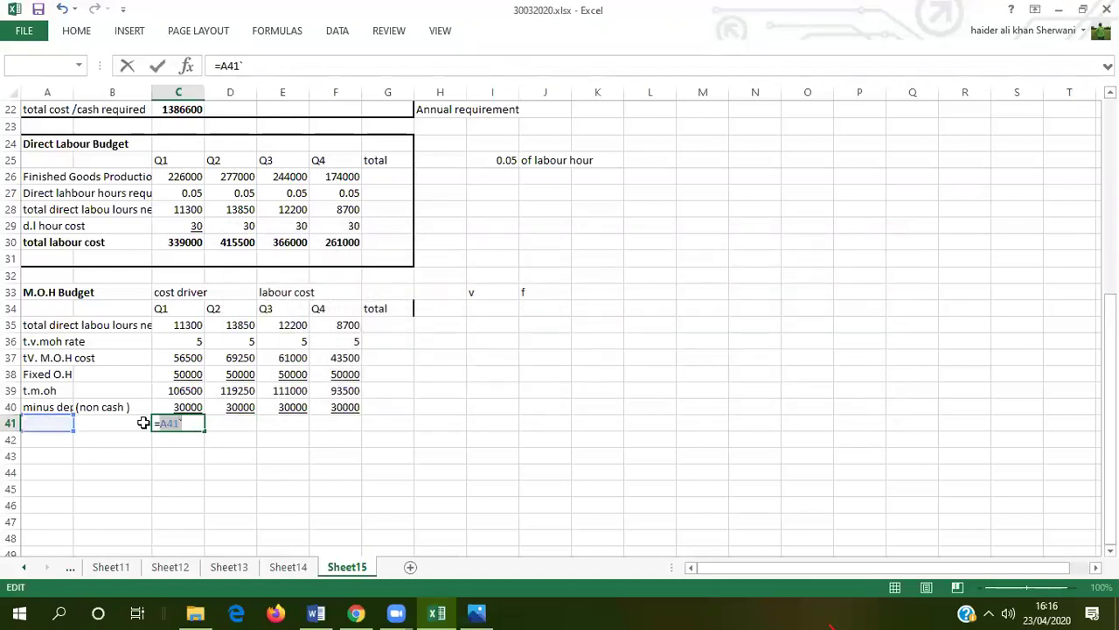
key(BackSpace)
key(BackSpace)
text(=)
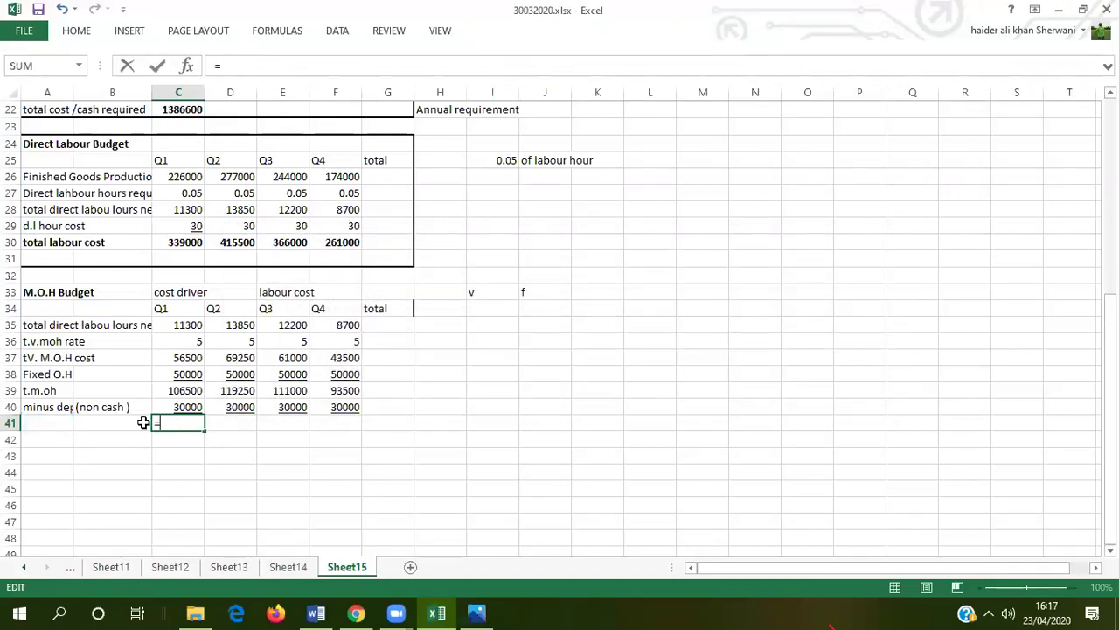
click(184, 392)
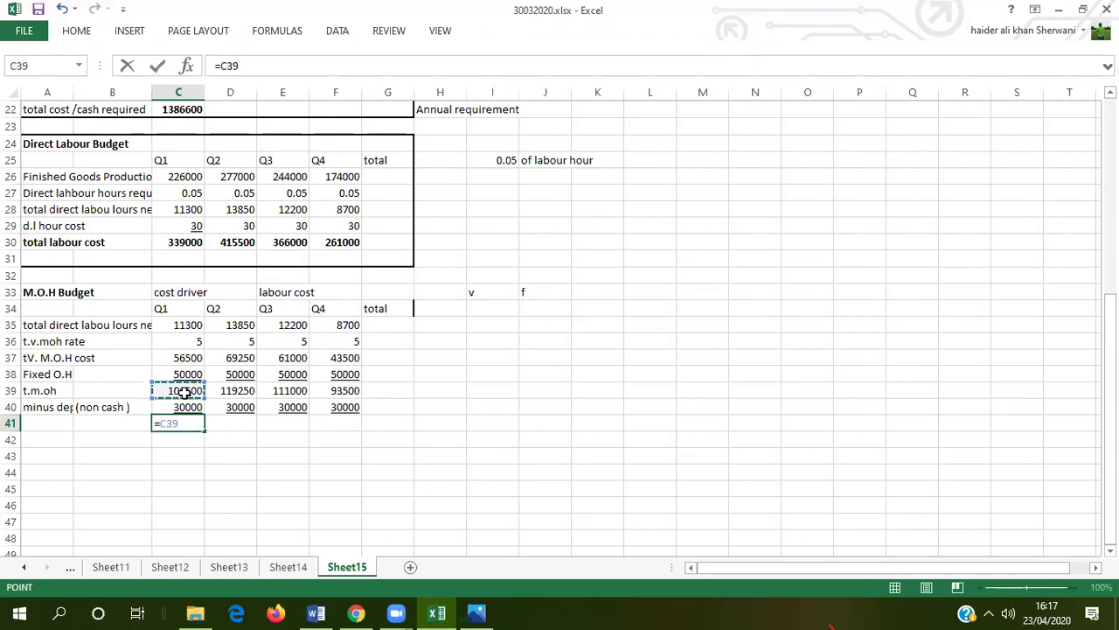
text(_)
key(Return)
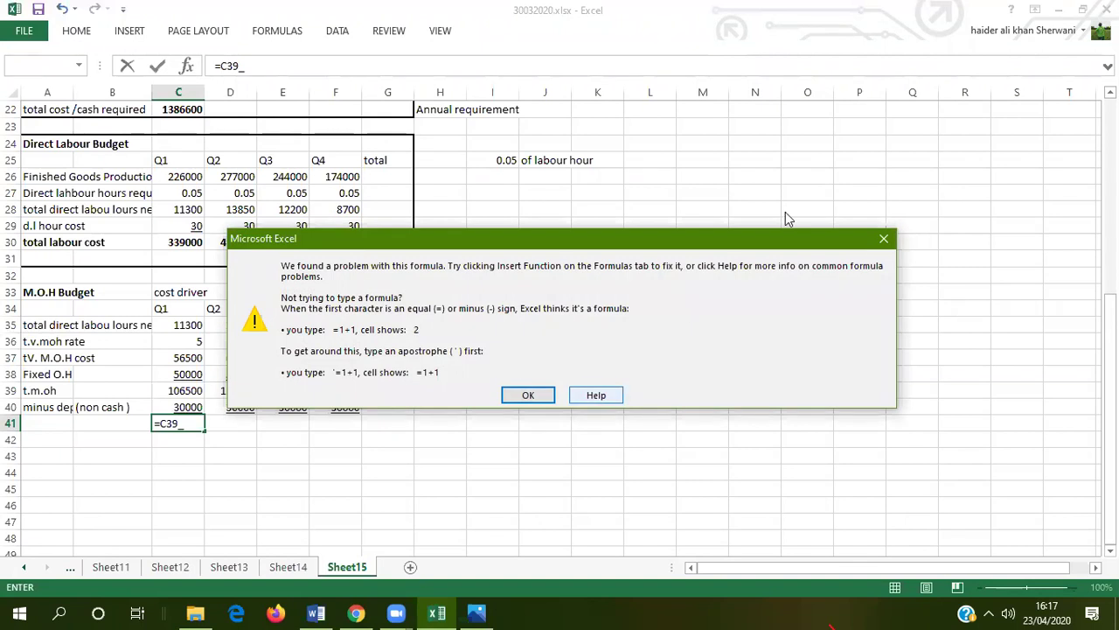
click(885, 239)
key(BackSpace)
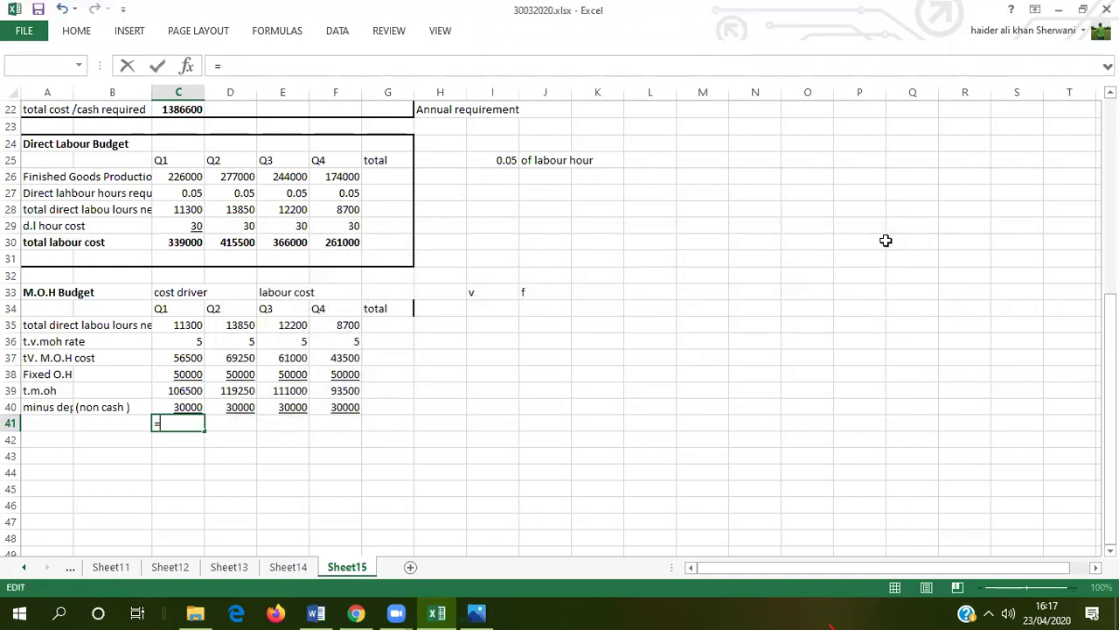
Subtract depreciation from the Q1 total overhead in C41 with =C39-C40 and fill the formula across to F41.
click(187, 390)
text(-)
click(186, 407)
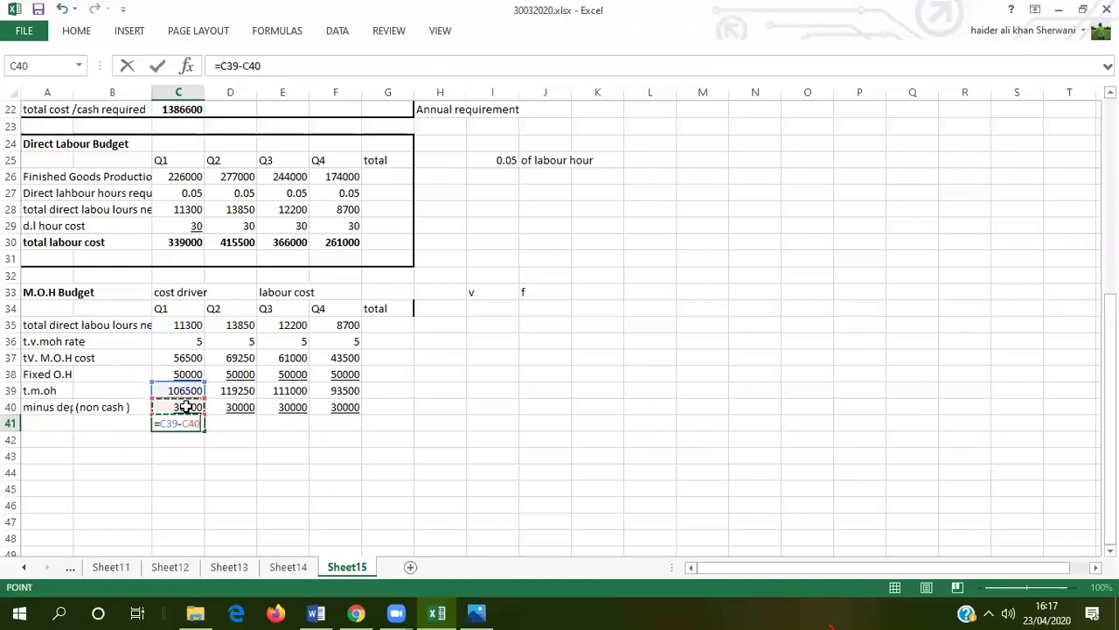
key(Return)
click(186, 423)
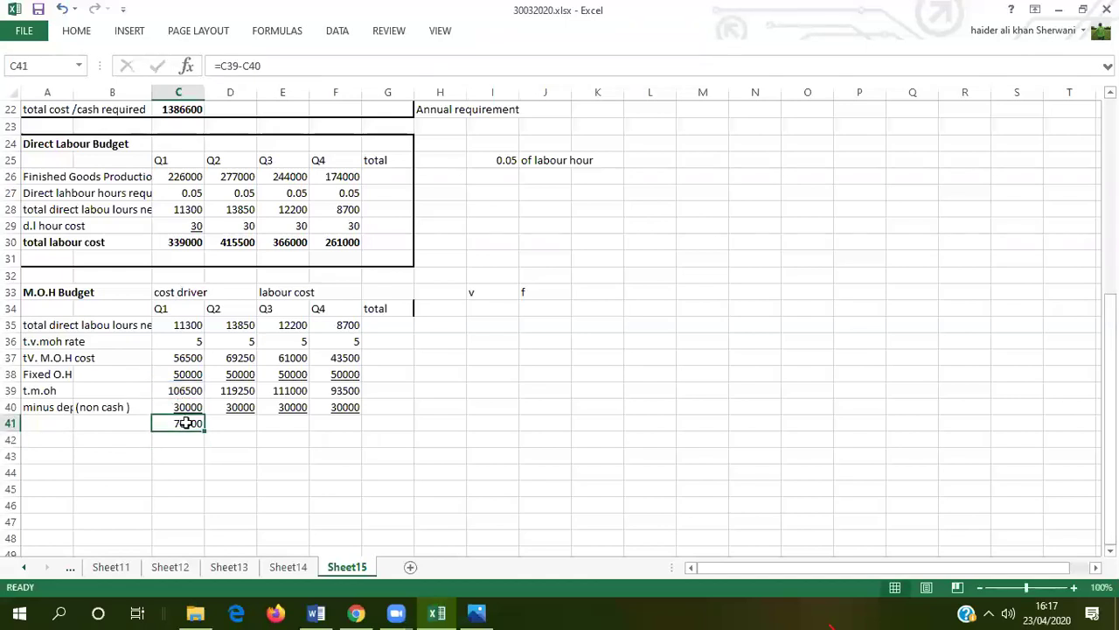
drag(205, 430, 362, 425)
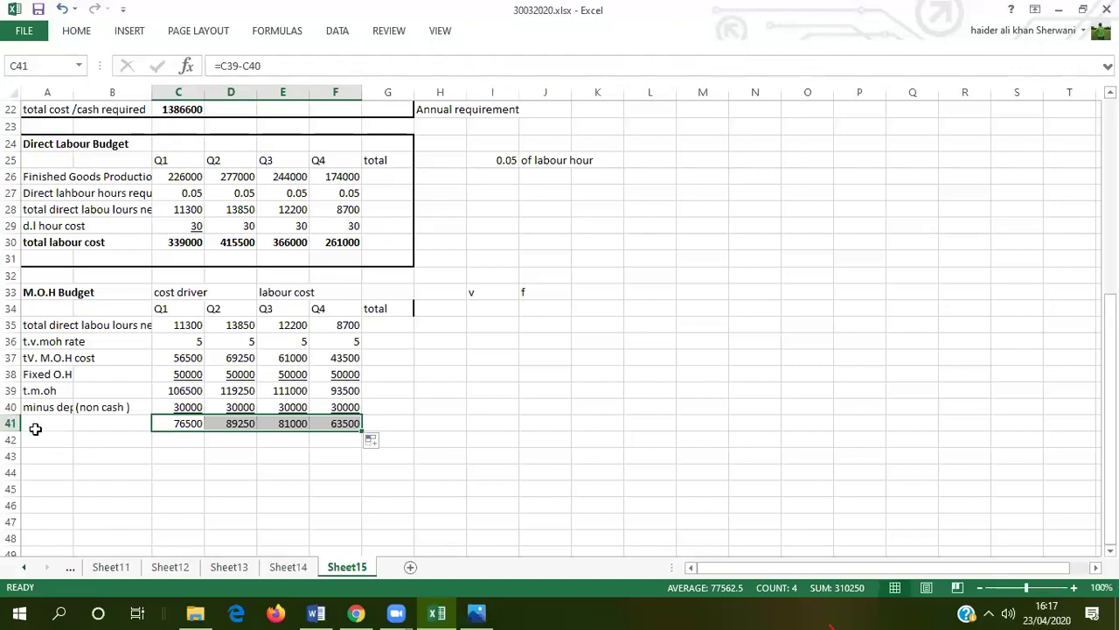
Enter the label "total cash disbursemetn" in A41 for the overhead amounts net of depreciation.
click(41, 423)
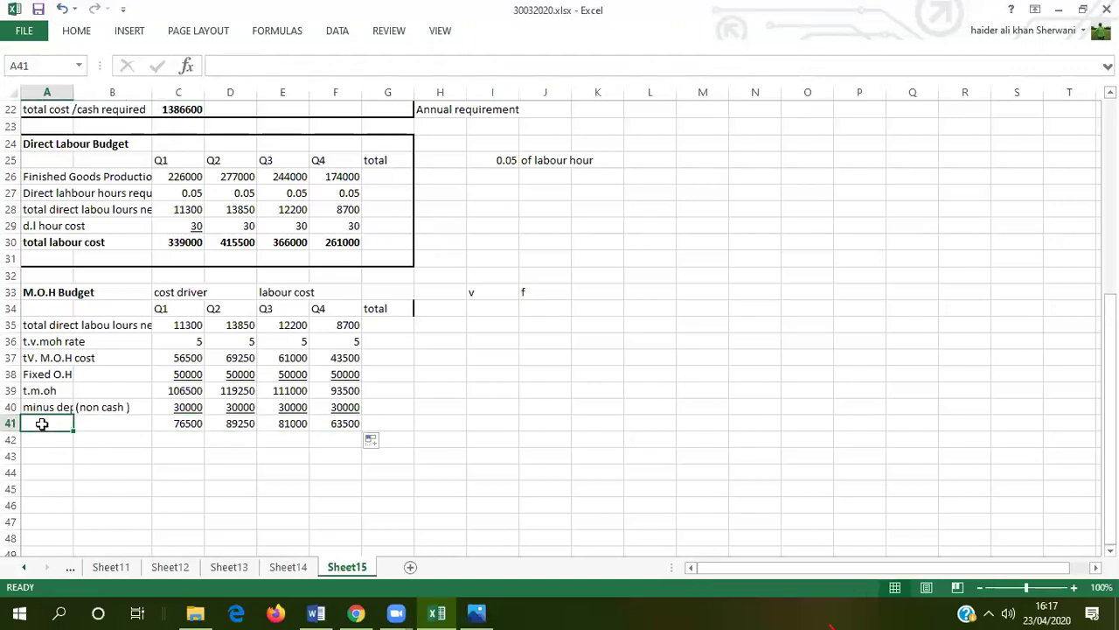
text(total dcash)
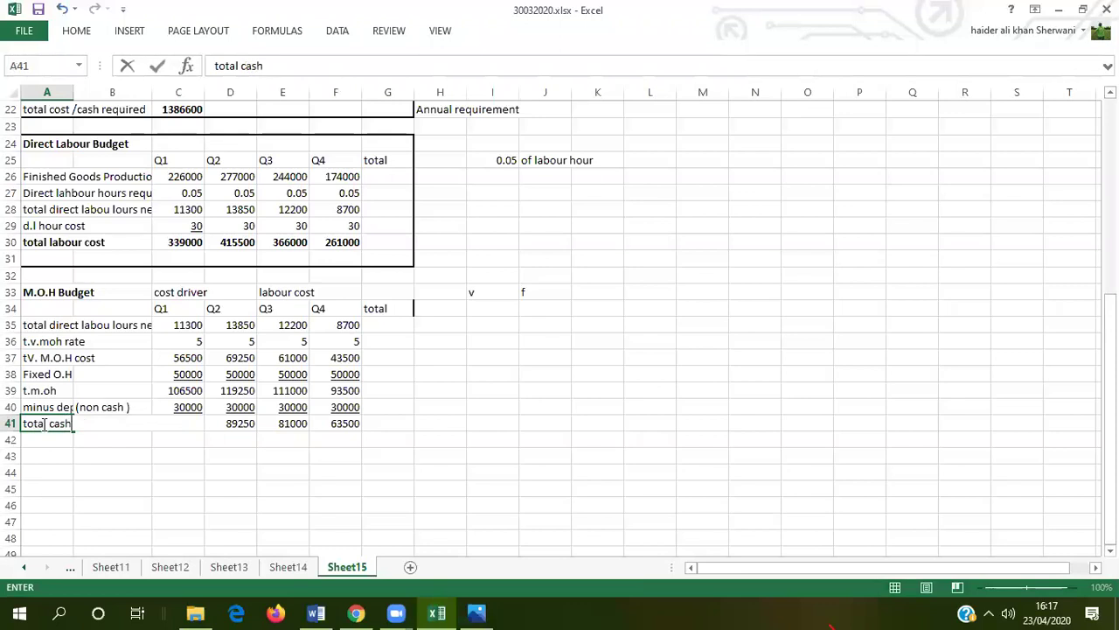
text( disbursemetn)
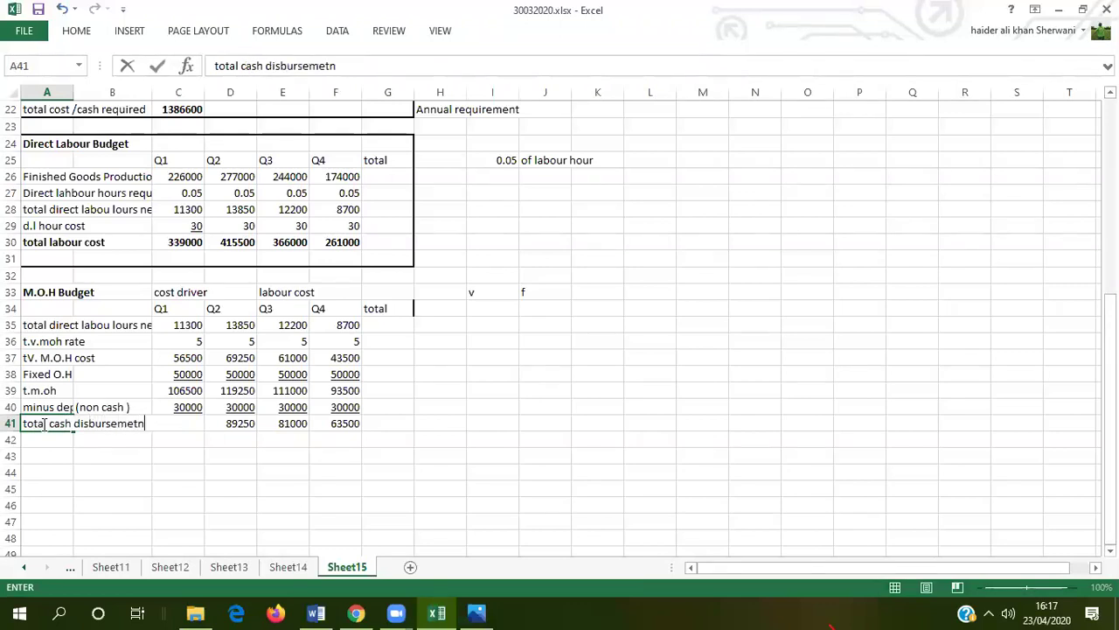
key(Return)
click(41, 423)
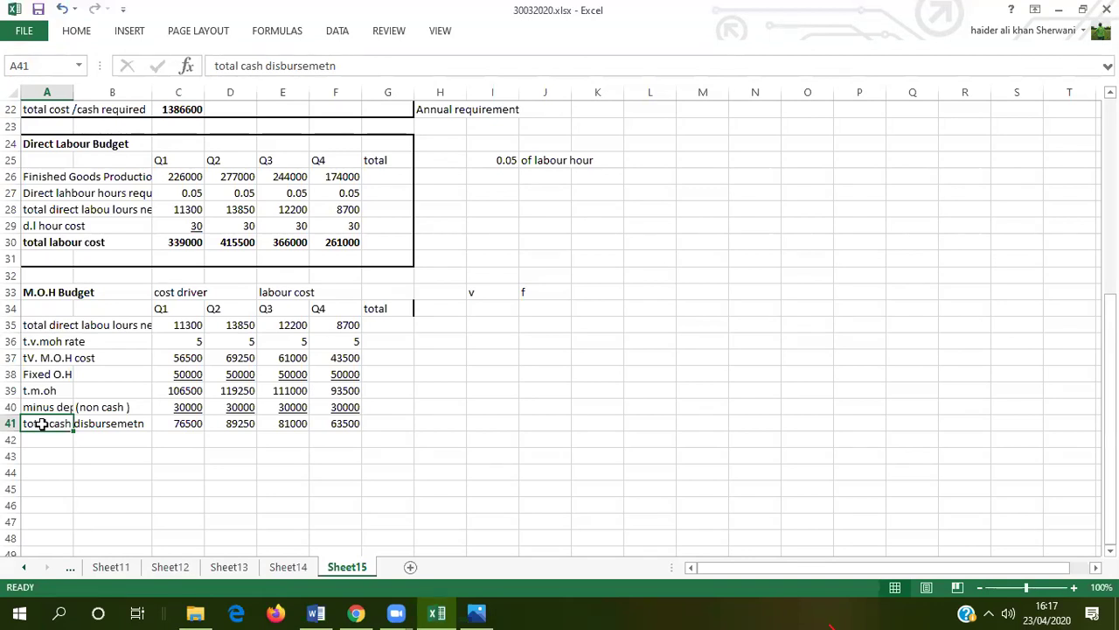
click(385, 326)
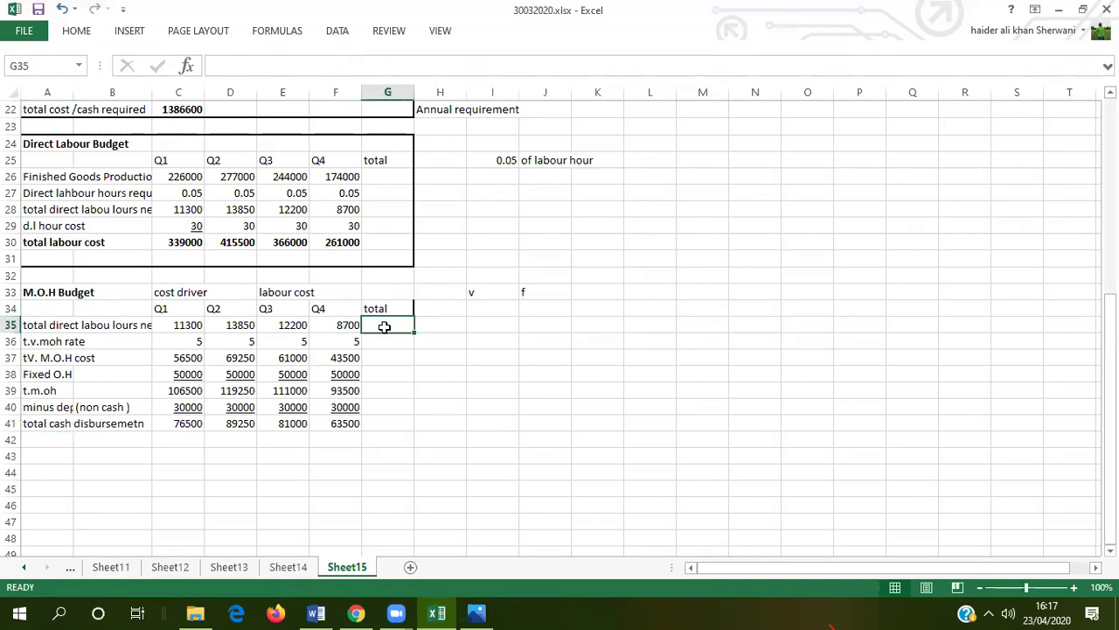
text(=)
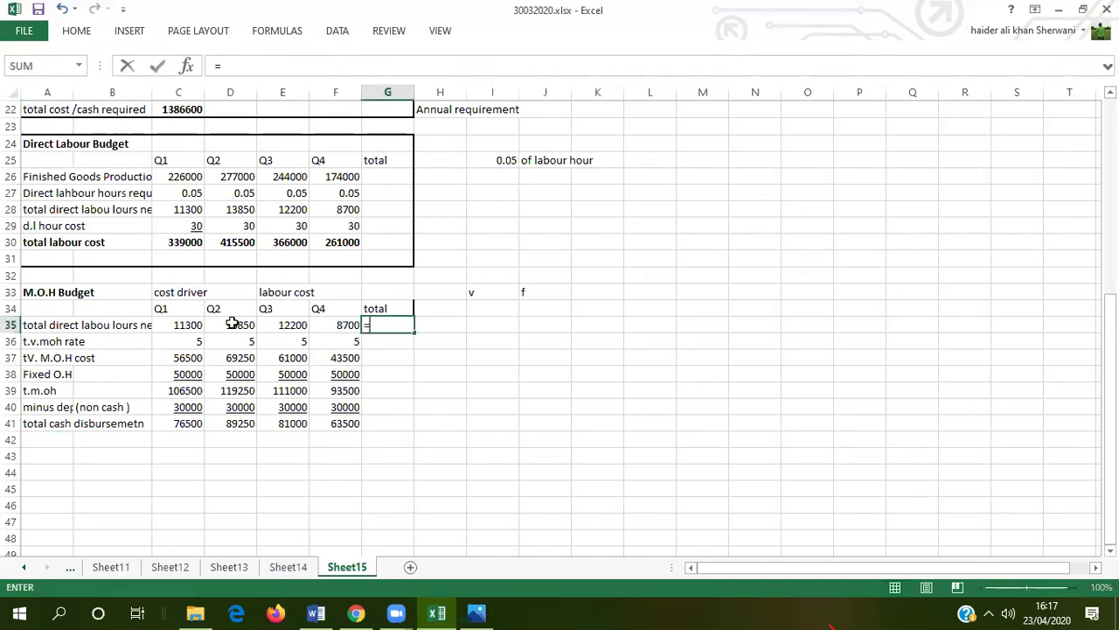
key(BackSpace)
Total the Q1 to Q4 direct labour hours of row 35 in G35 with AutoSum.
drag(177, 327, 385, 325)
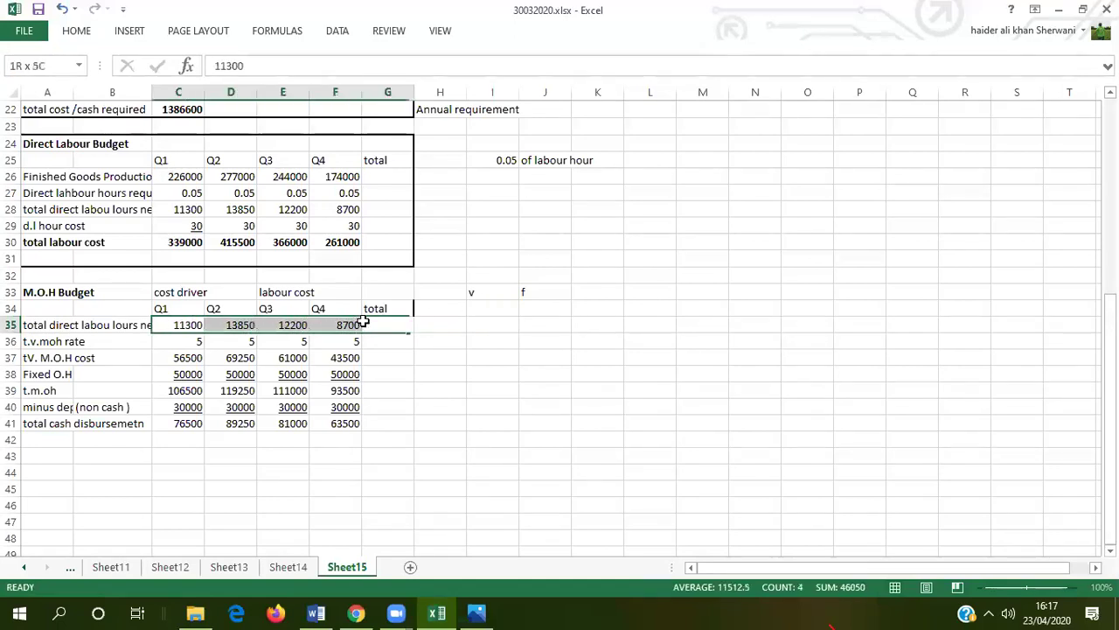
click(76, 33)
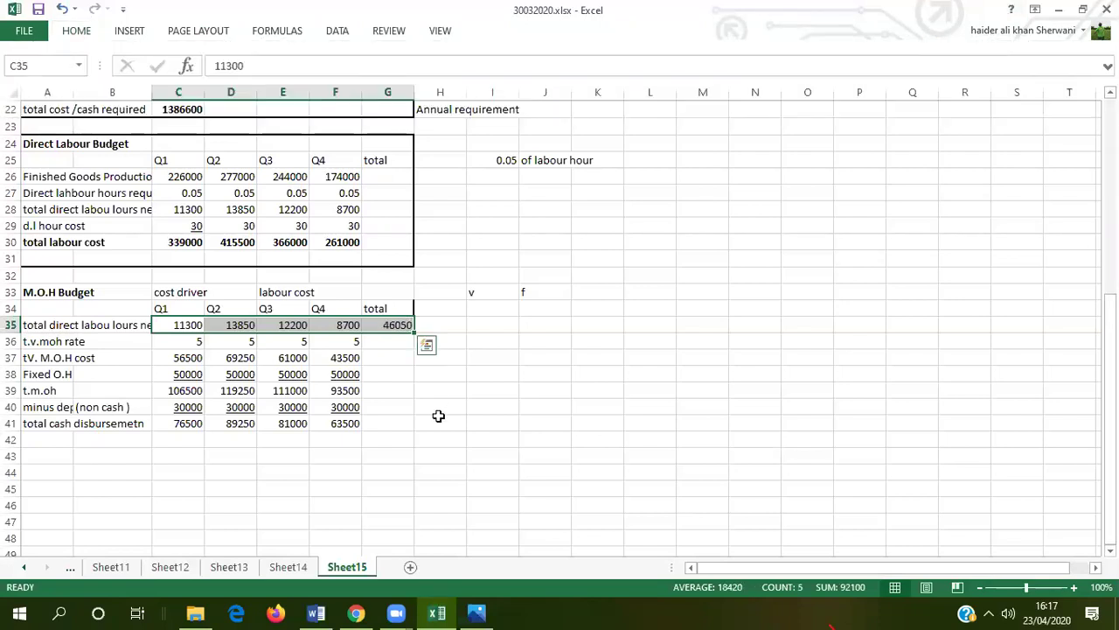
click(438, 418)
Total the Q1 to Q4 variable manufacturing overhead costs of row 37 in G37 with AutoSum.
drag(177, 362, 385, 358)
click(80, 40)
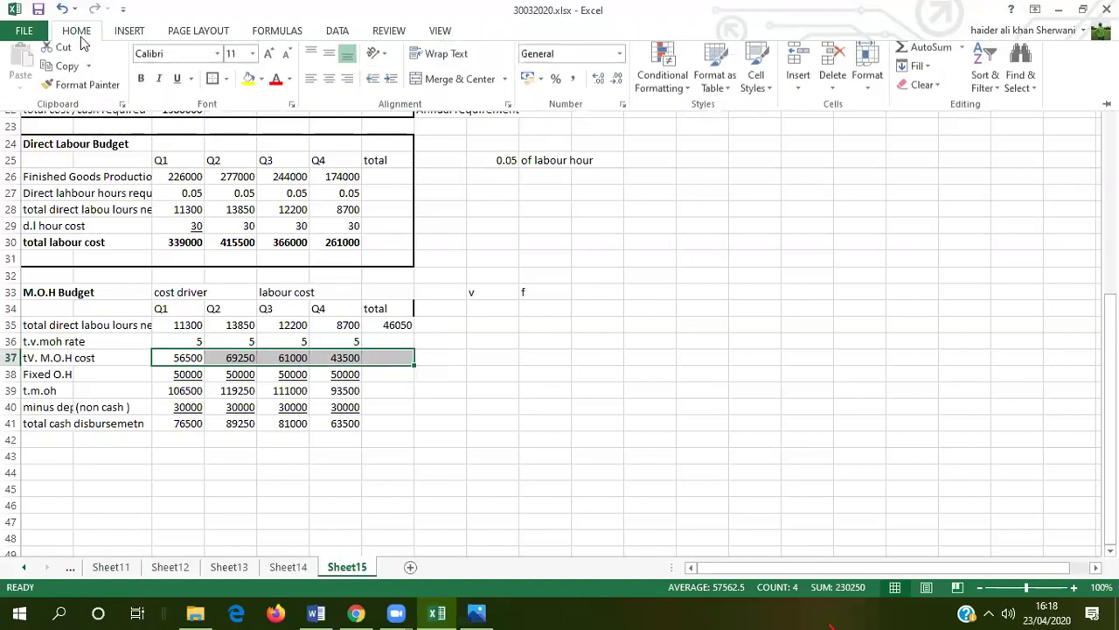
key(alt+equal)
drag(170, 374, 393, 374)
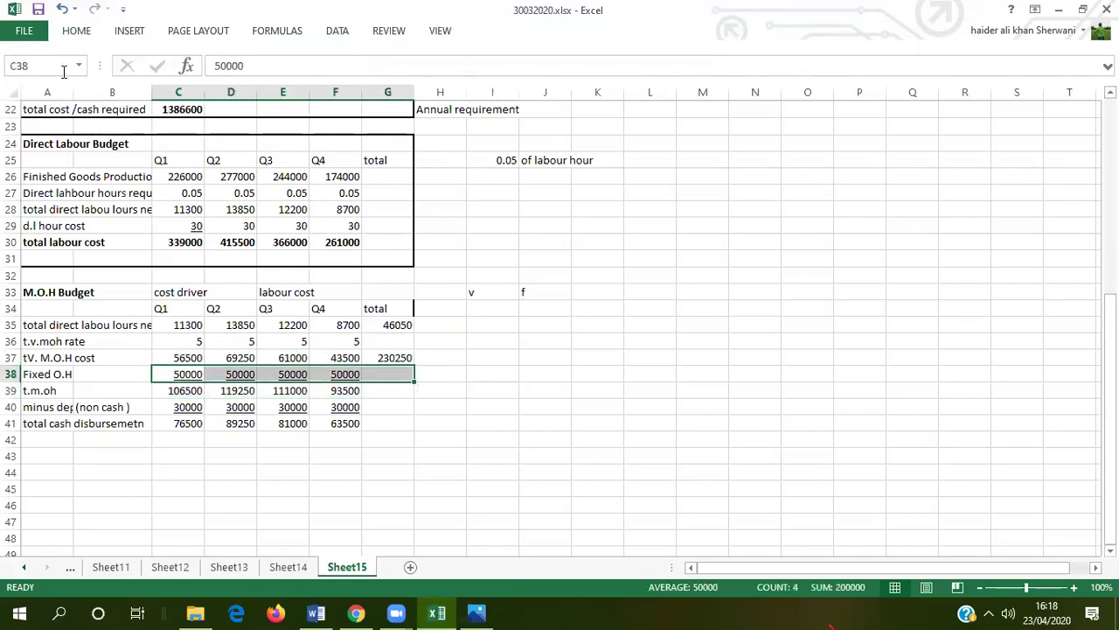
click(625, 221)
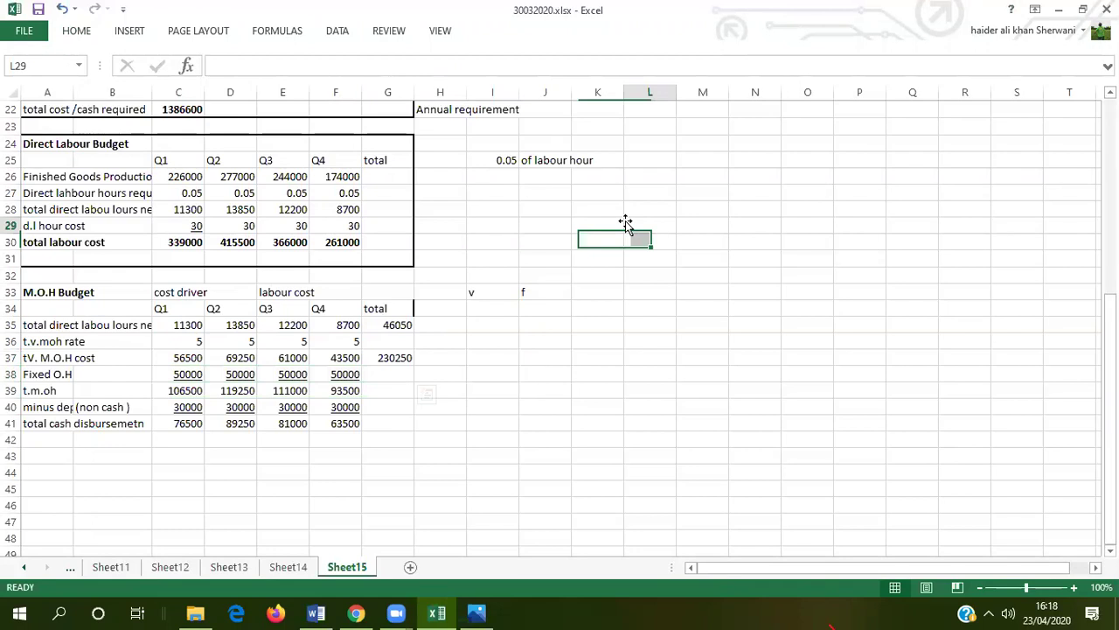
click(77, 33)
click(175, 376)
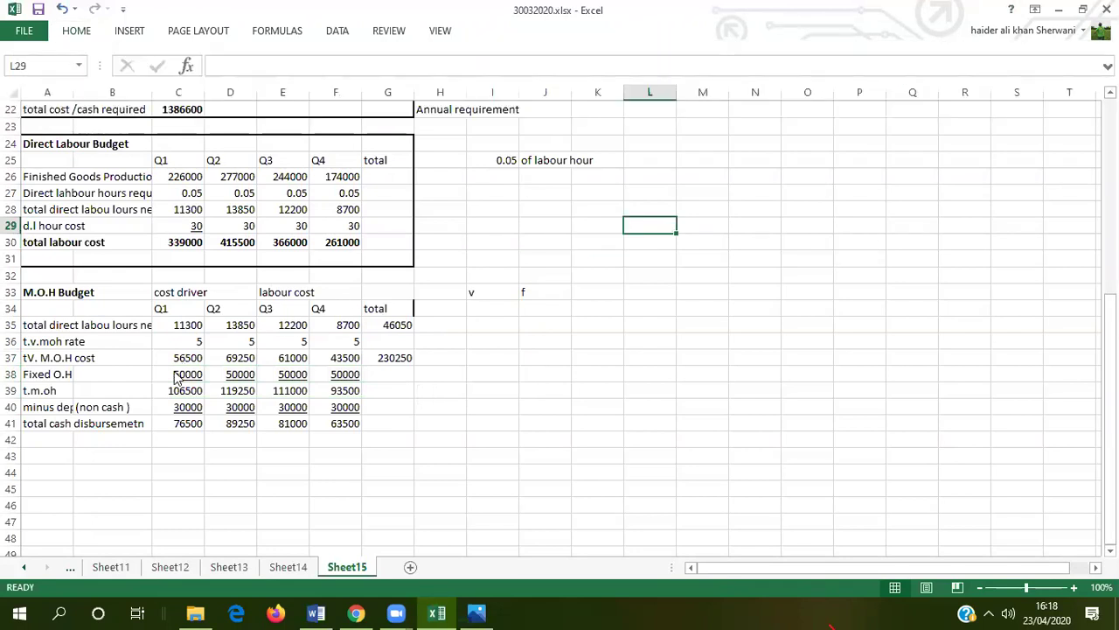
Total the Q1 to Q4 fixed overhead amounts of row 38 in G38 with AutoSum.
drag(175, 374, 389, 374)
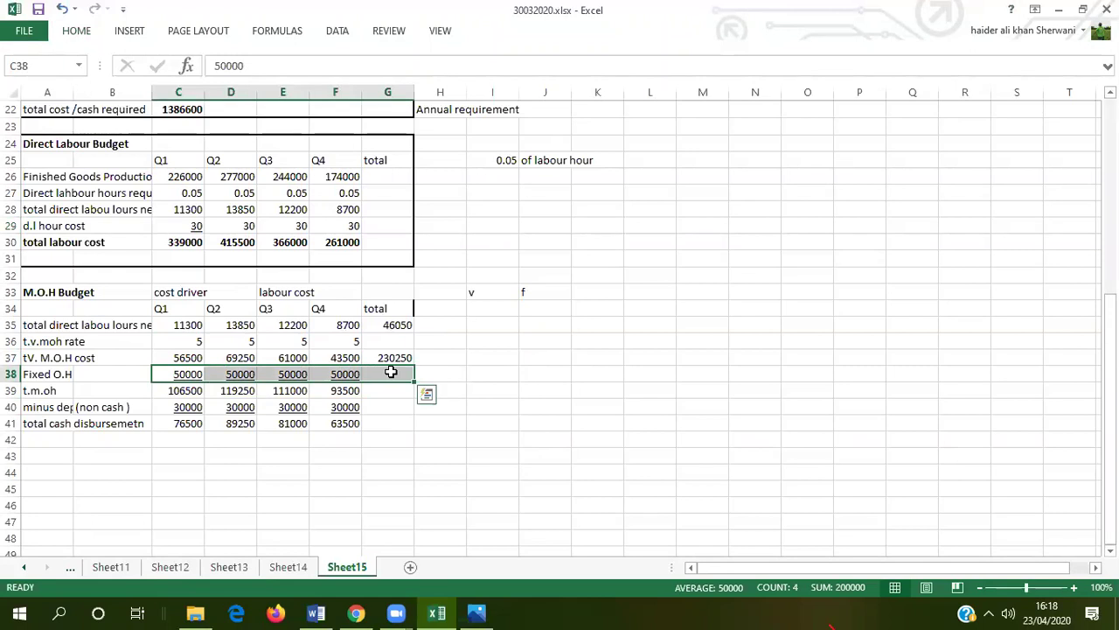
click(83, 36)
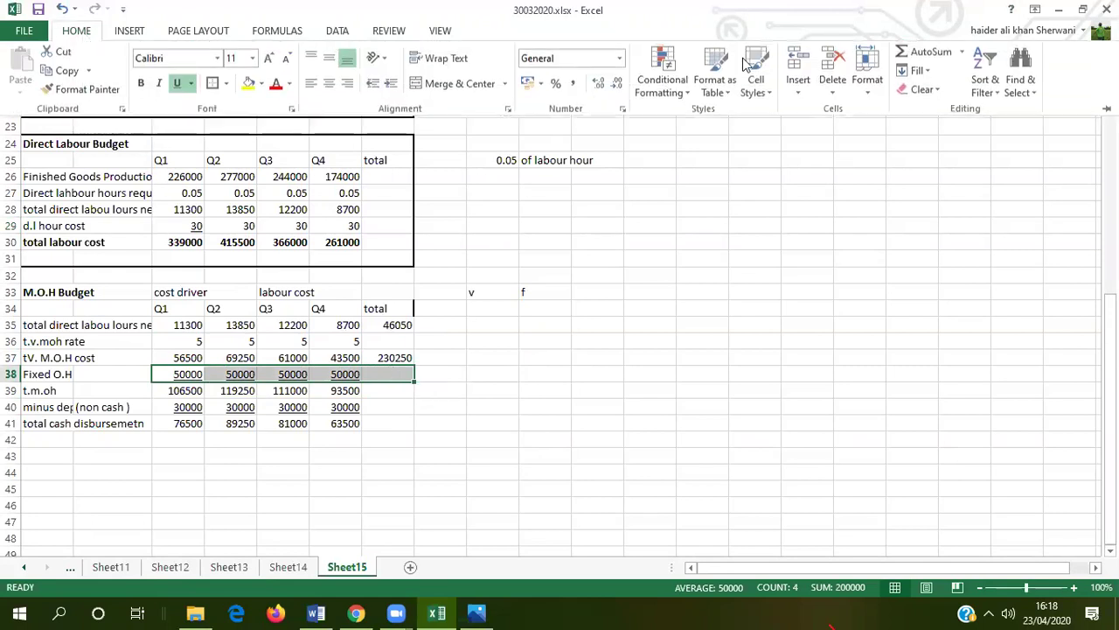
click(911, 46)
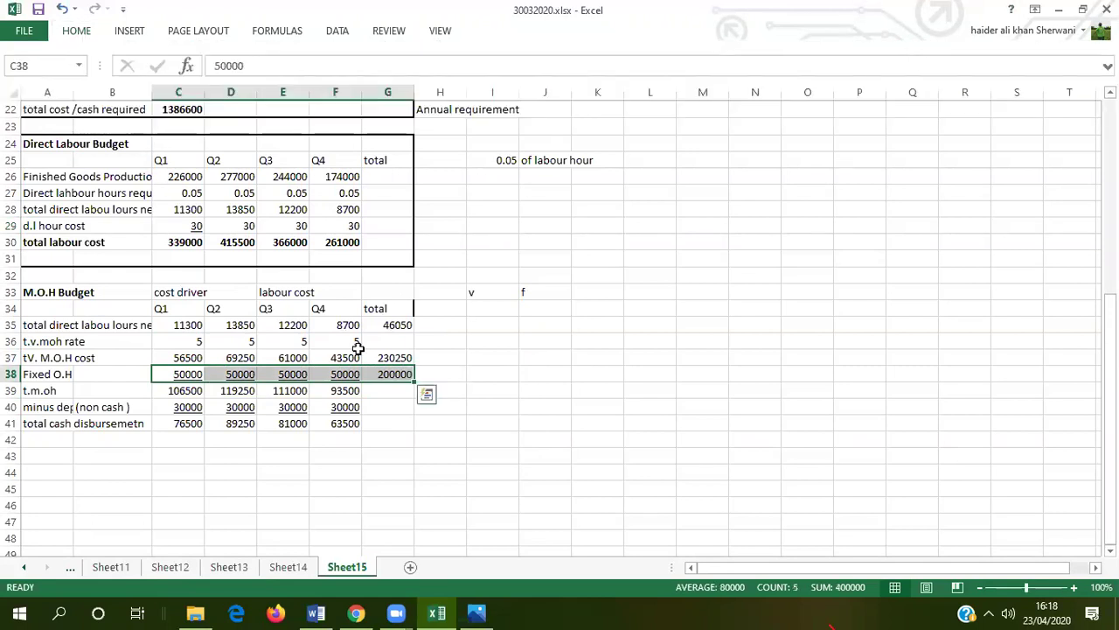
Total the Q1 to Q4 total manufacturing overhead of row 39 in G39 with AutoSum.
drag(167, 390, 385, 390)
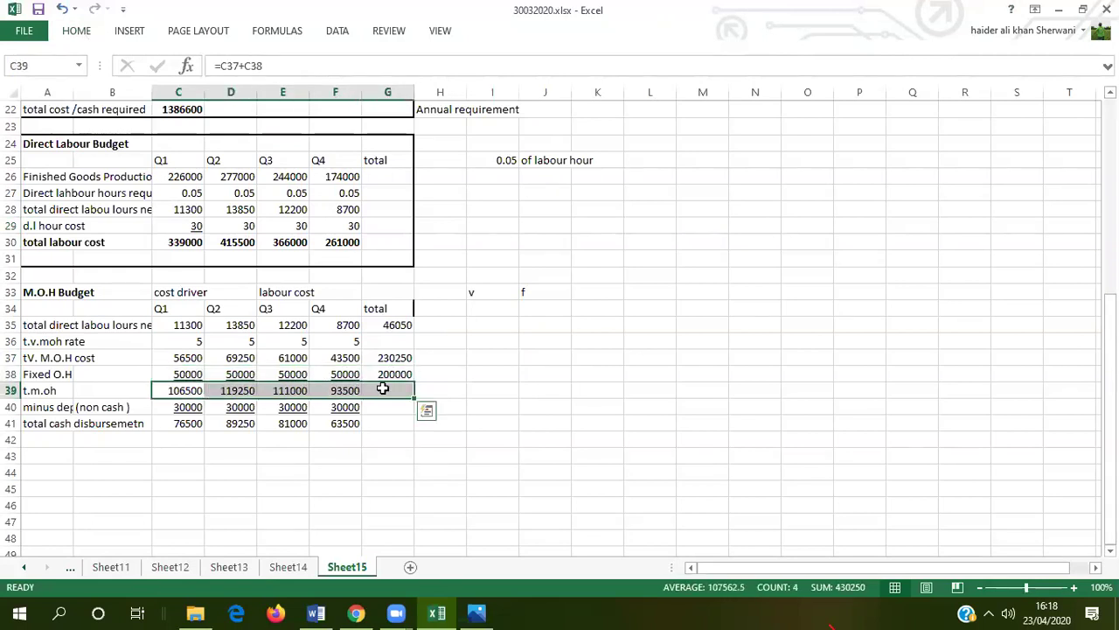
click(81, 33)
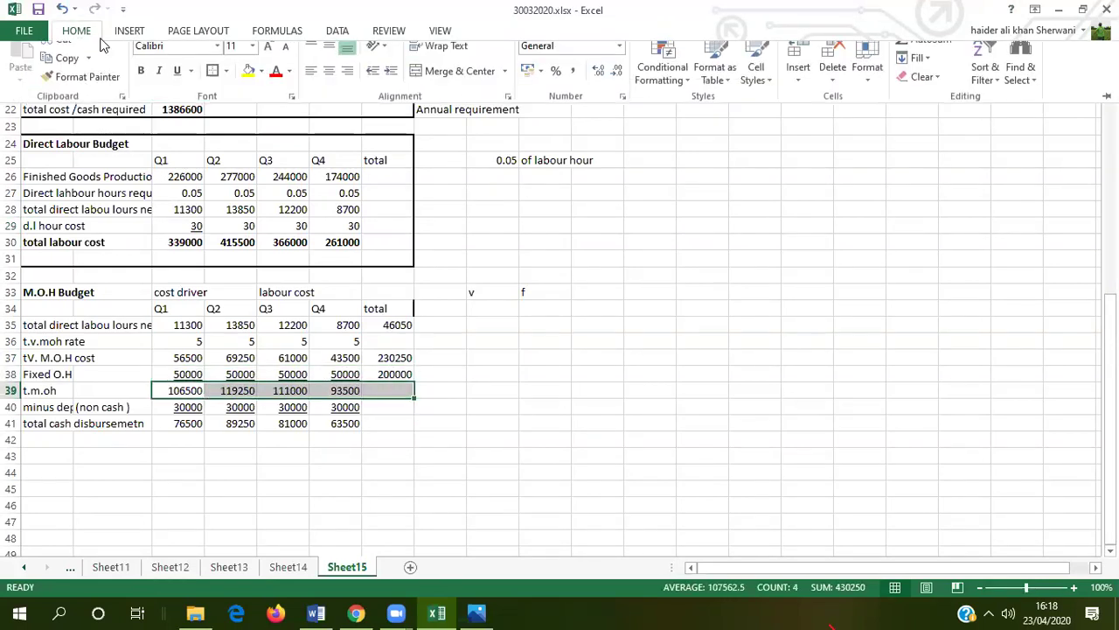
click(925, 53)
Review the sales and production budget on Sheet14 from its first row, and return to Sheet15.
click(307, 568)
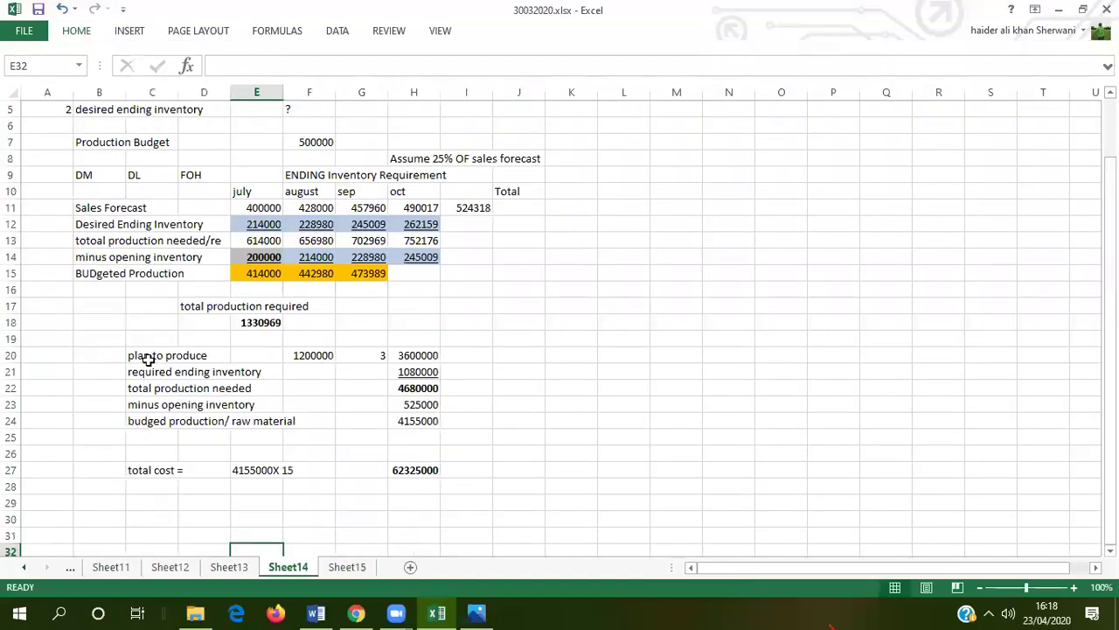
drag(1111, 382, 1111, 321)
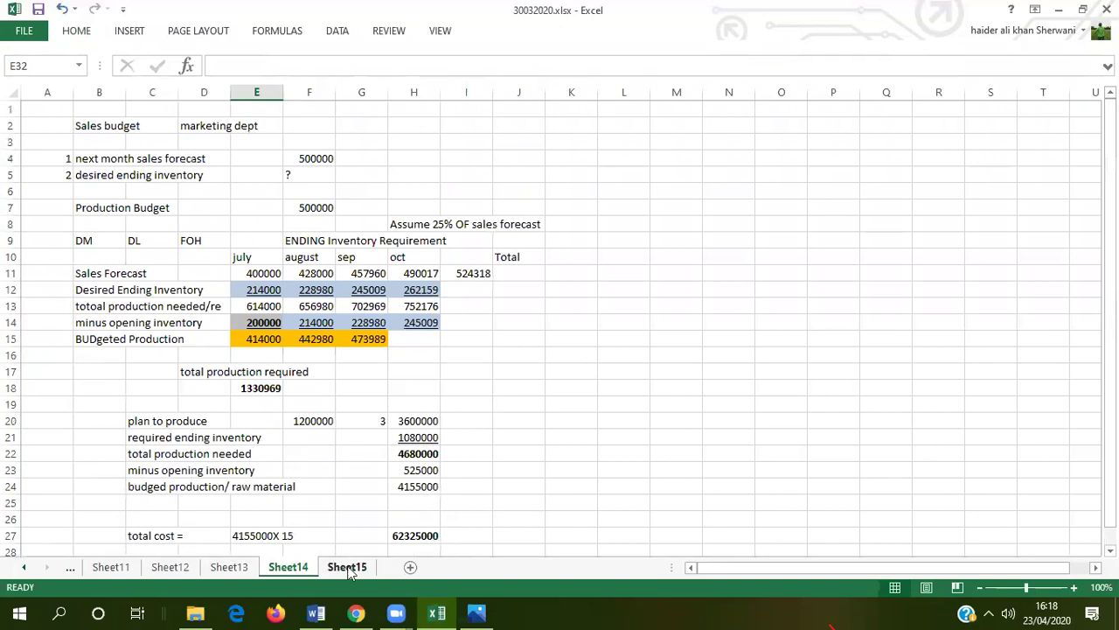
click(350, 568)
Total the Q1 to Q4 depreciation amounts of row 40 in G40.
drag(175, 407, 388, 406)
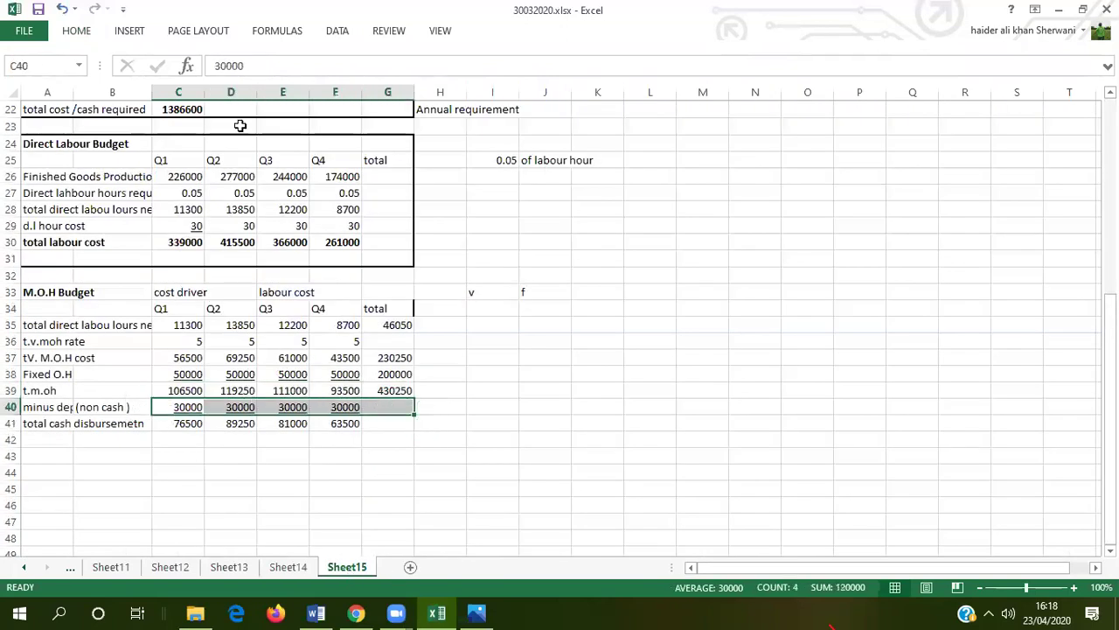
AutoSum the Q1 to Q4 depreciation amounts in row 40 into the total column of the M.O.H Budget.
click(79, 35)
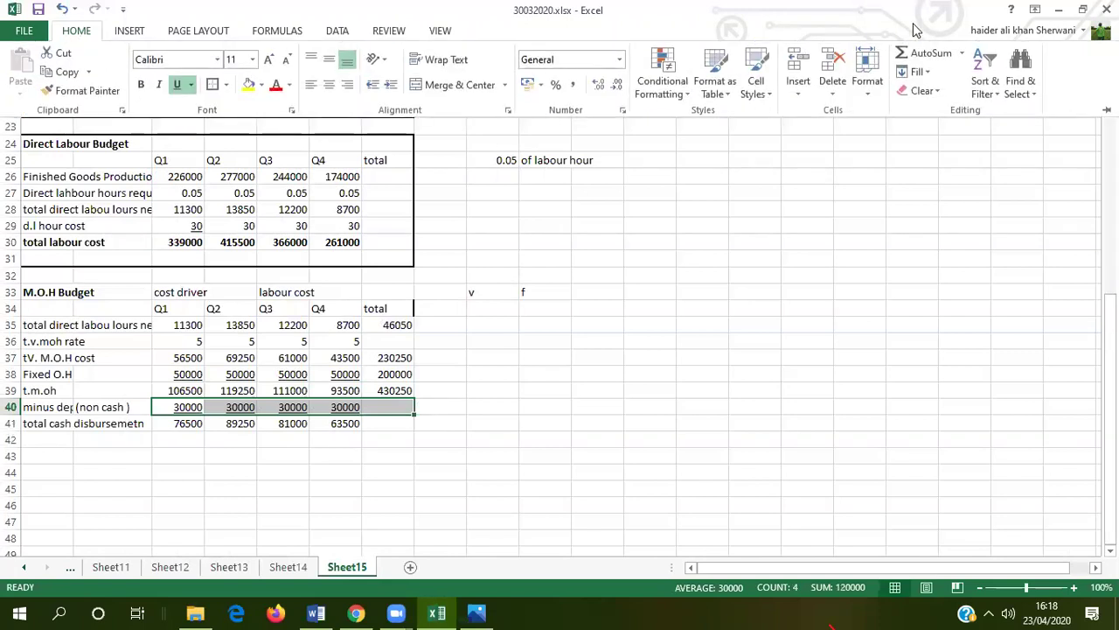
click(918, 52)
click(406, 435)
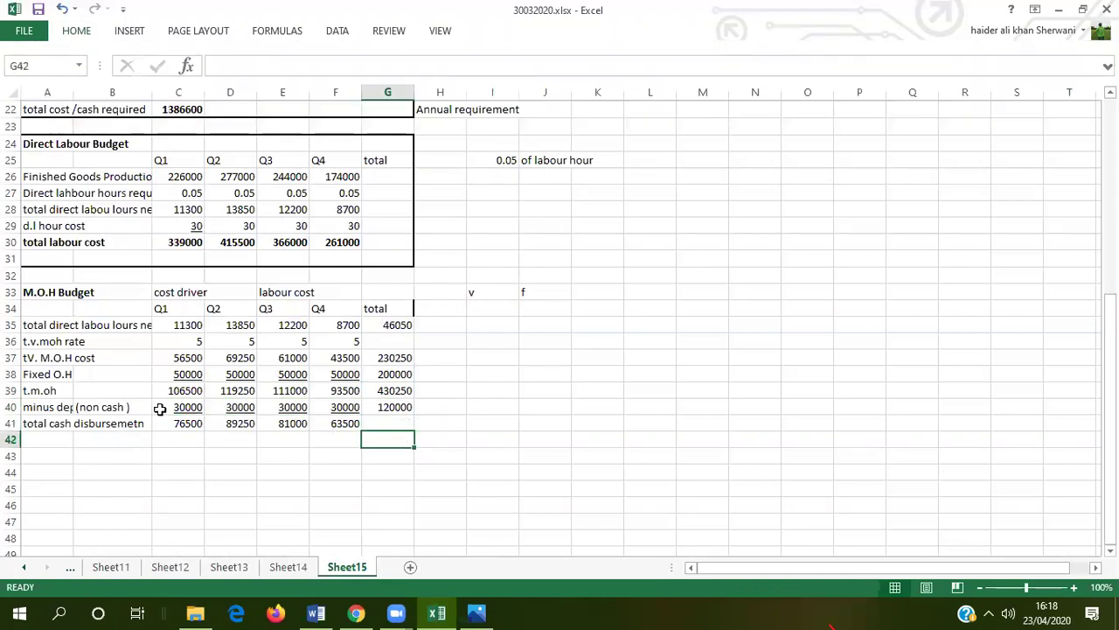
AutoSum the Q1 to Q4 total cash disbursement amounts in row 41 into the total column.
drag(171, 423, 395, 423)
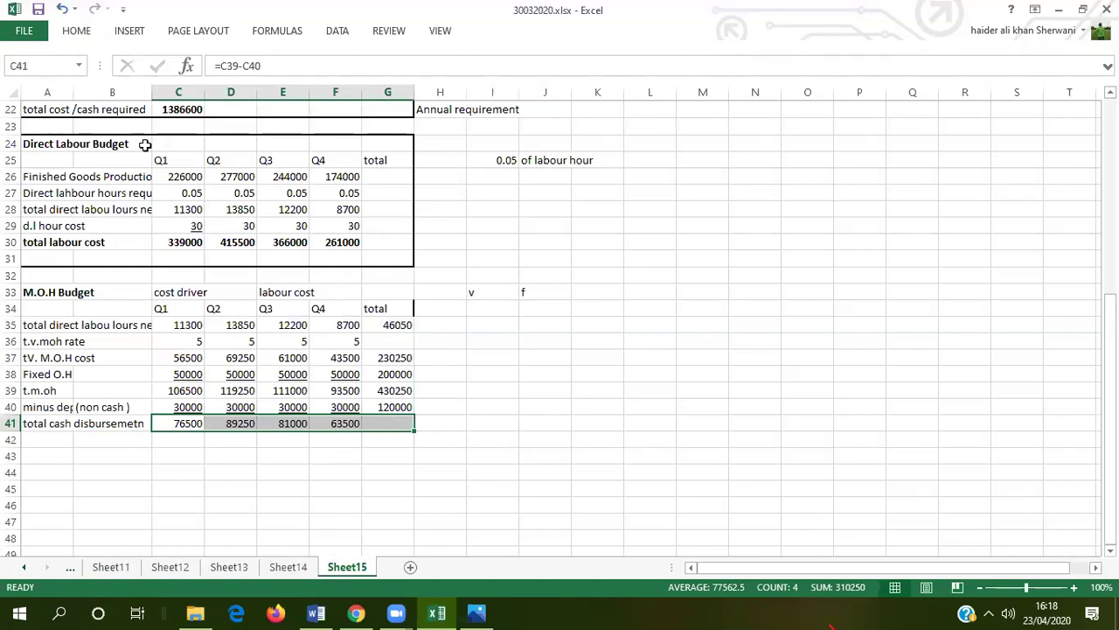
click(78, 33)
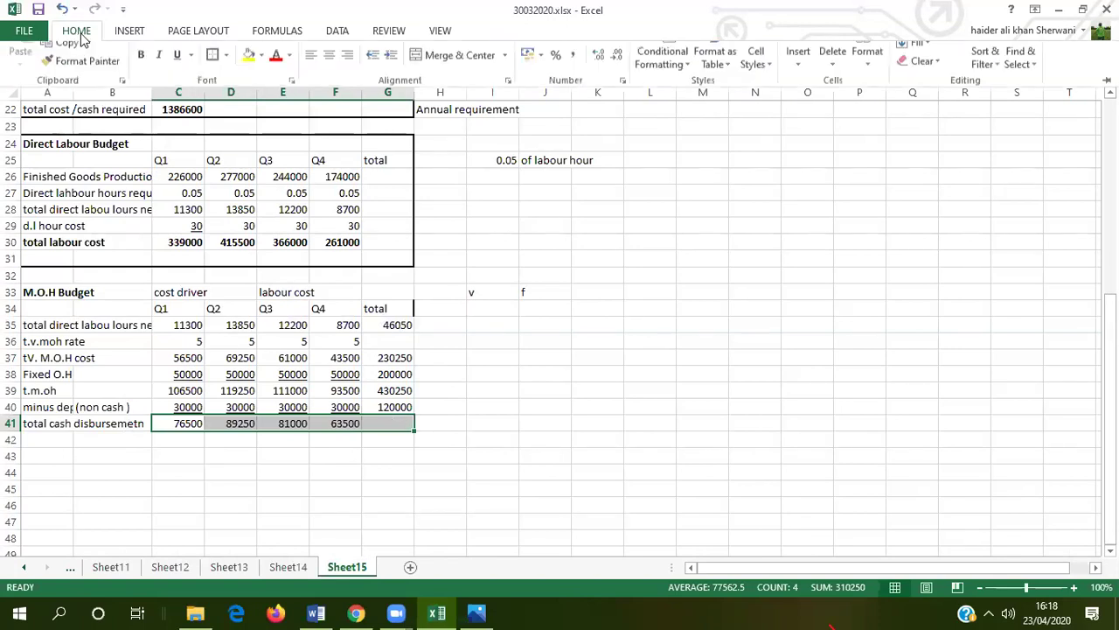
click(1002, 18)
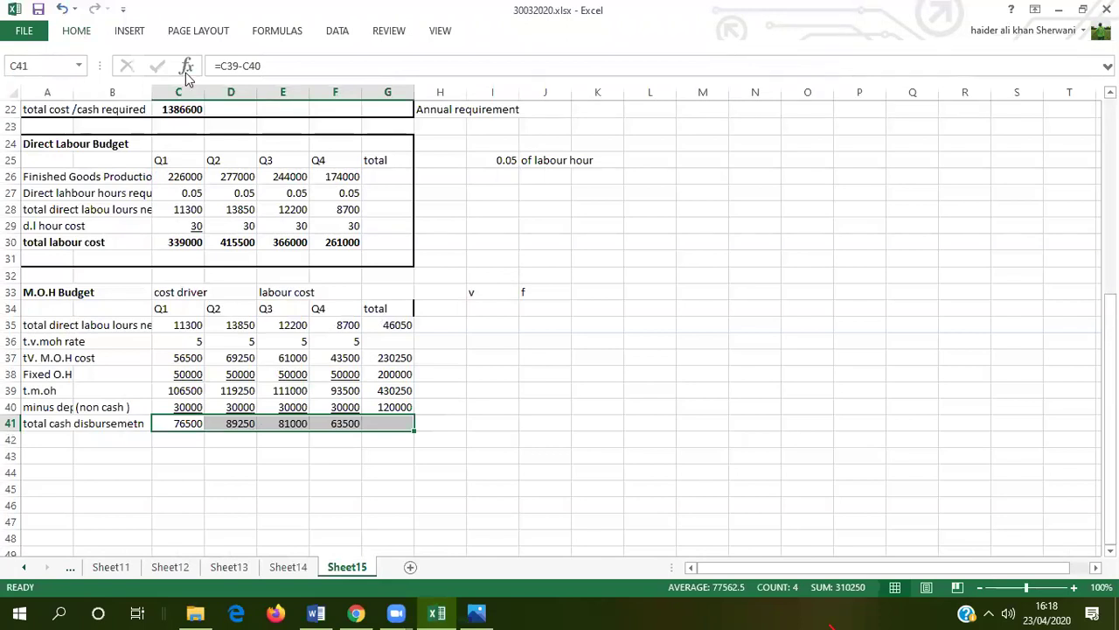
click(76, 31)
click(929, 51)
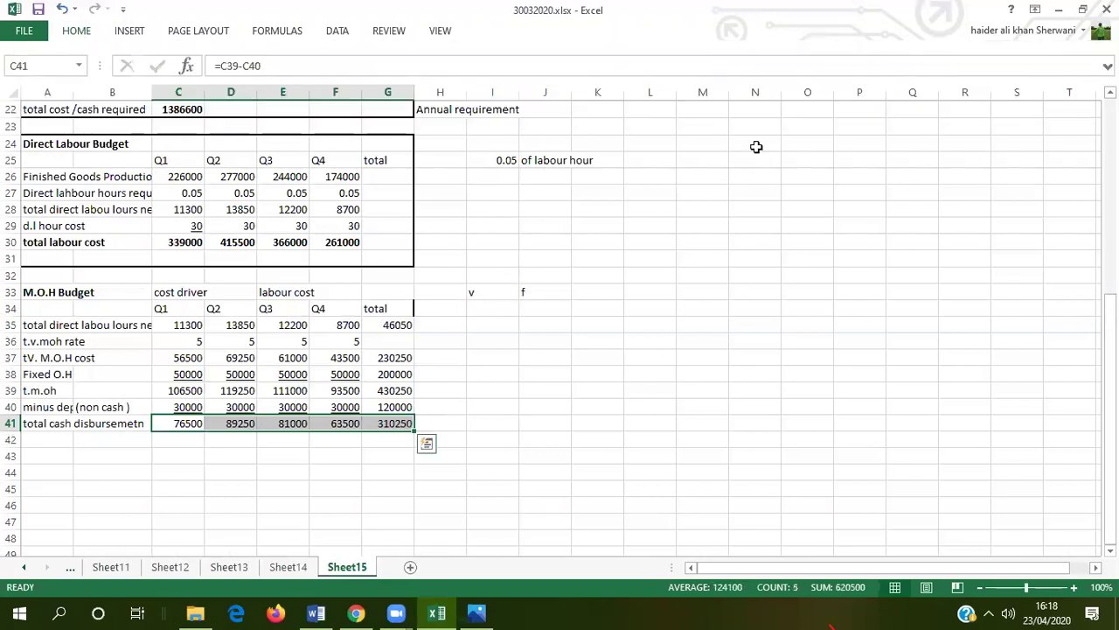
click(496, 388)
Underline the Fixed O.H total in G38 and the depreciation total in G40.
click(388, 374)
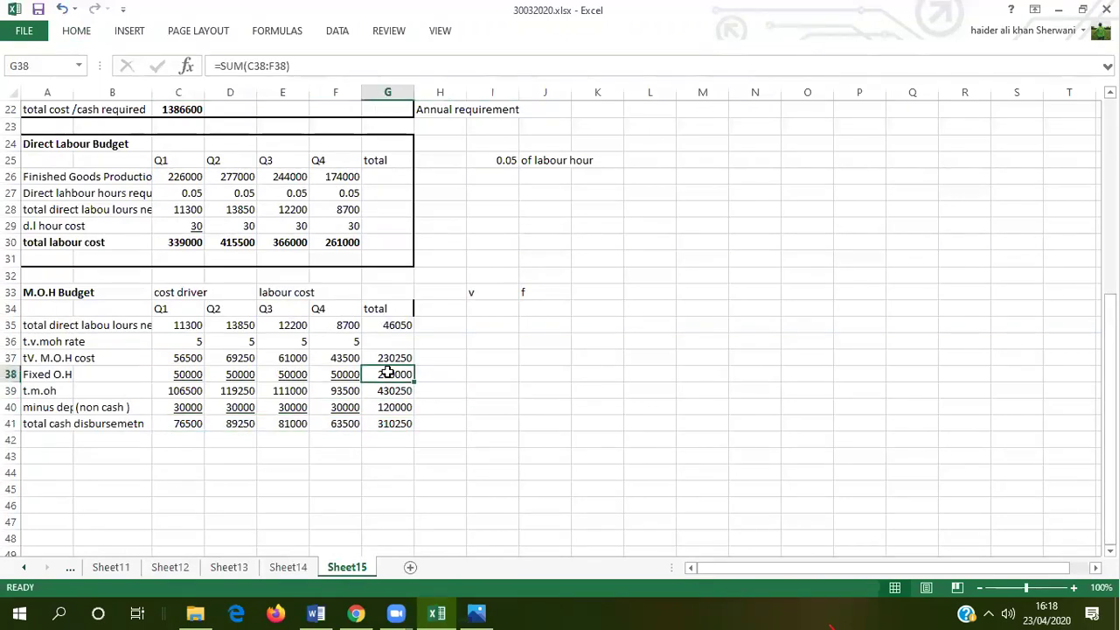
text(U)
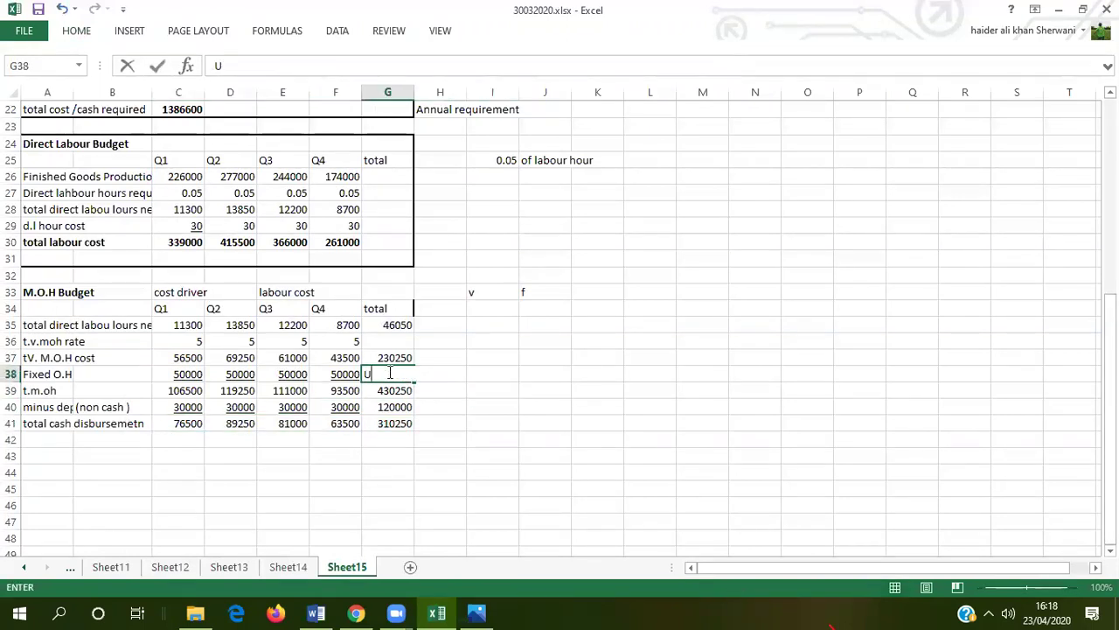
key(alt+equal)
key(ctrl+Return)
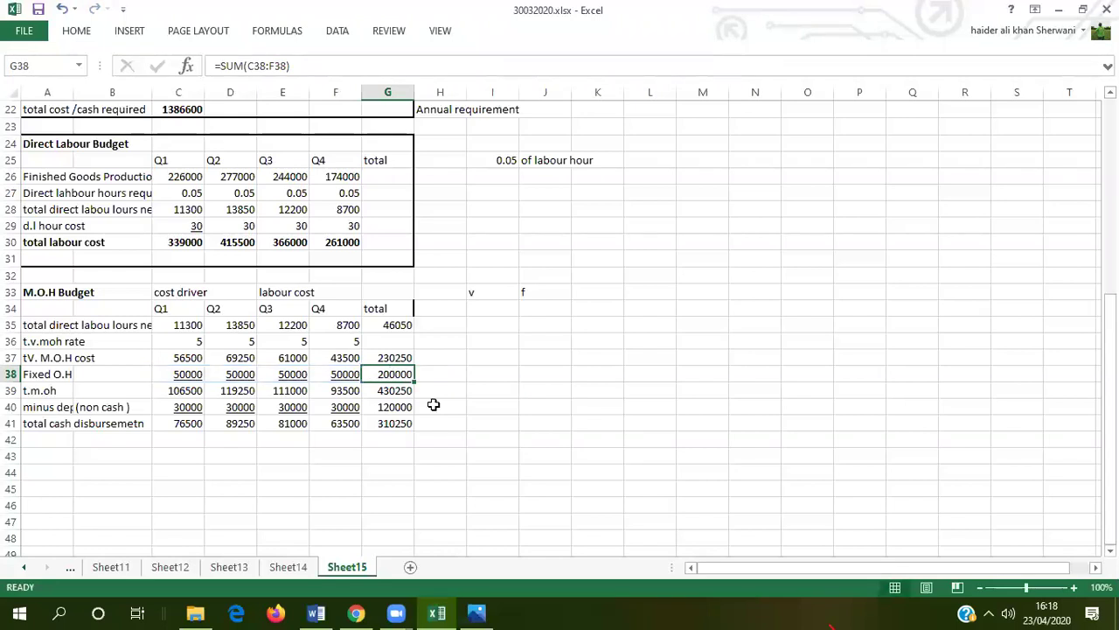
click(386, 405)
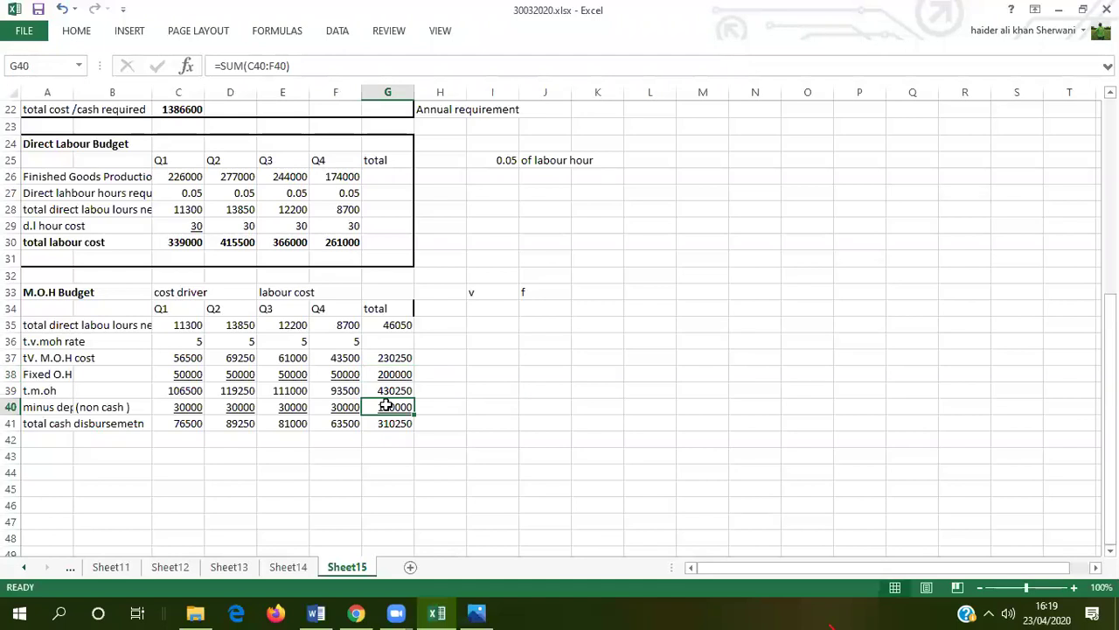
Make the total cash disbursement total in G41 and the t.m.oh total in G39 bold.
click(383, 423)
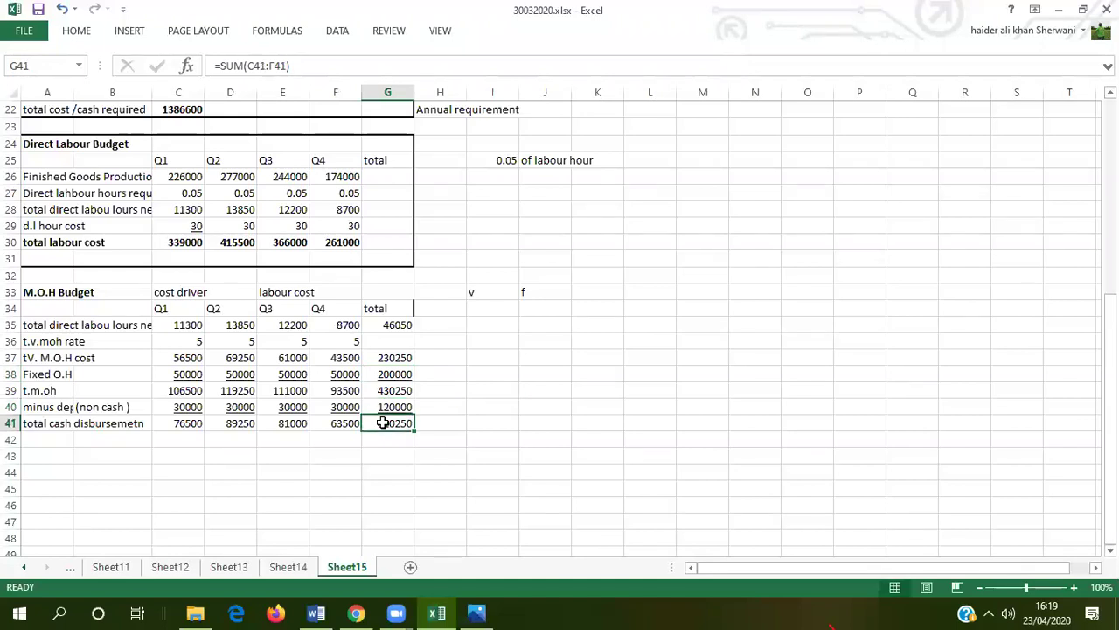
click(396, 392)
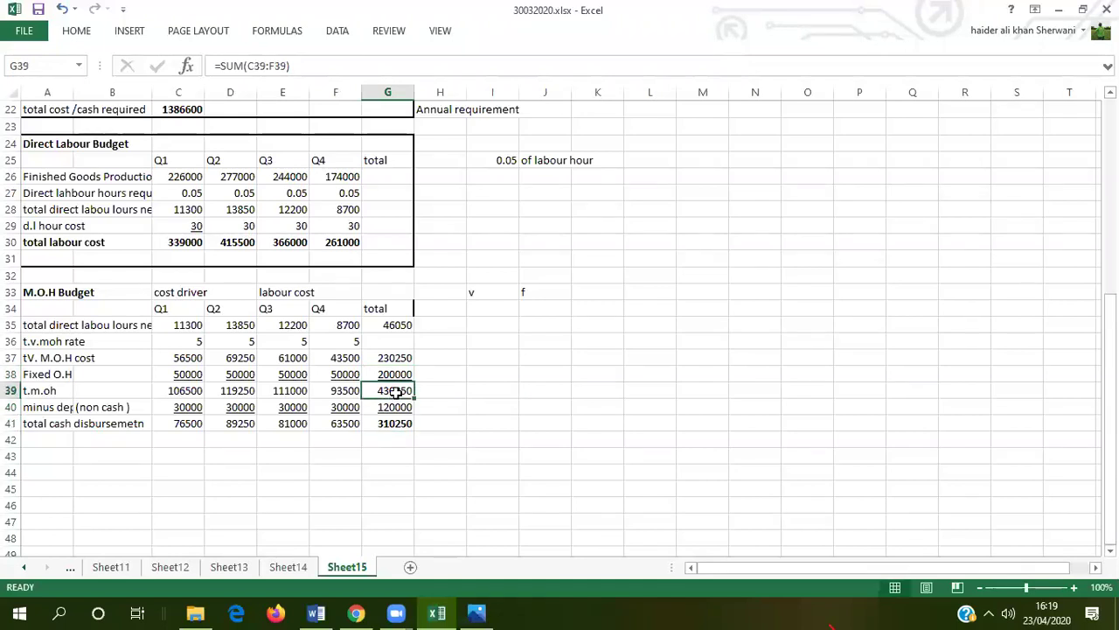
click(486, 407)
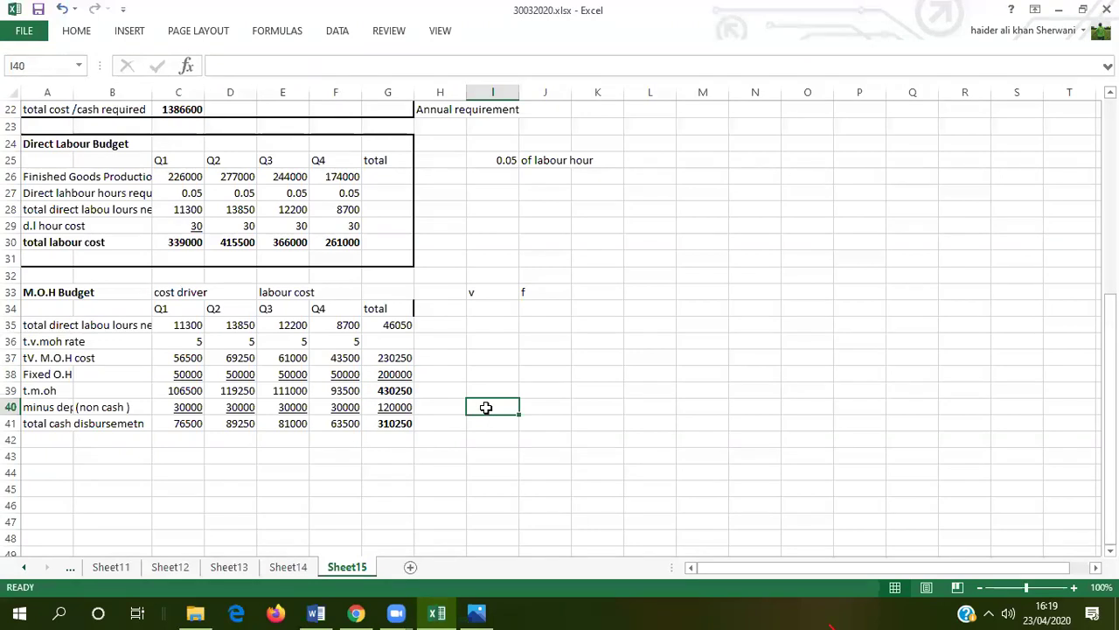
Enter the label "t.m.o.h" in B44 and its amount 430250 in E44.
click(82, 471)
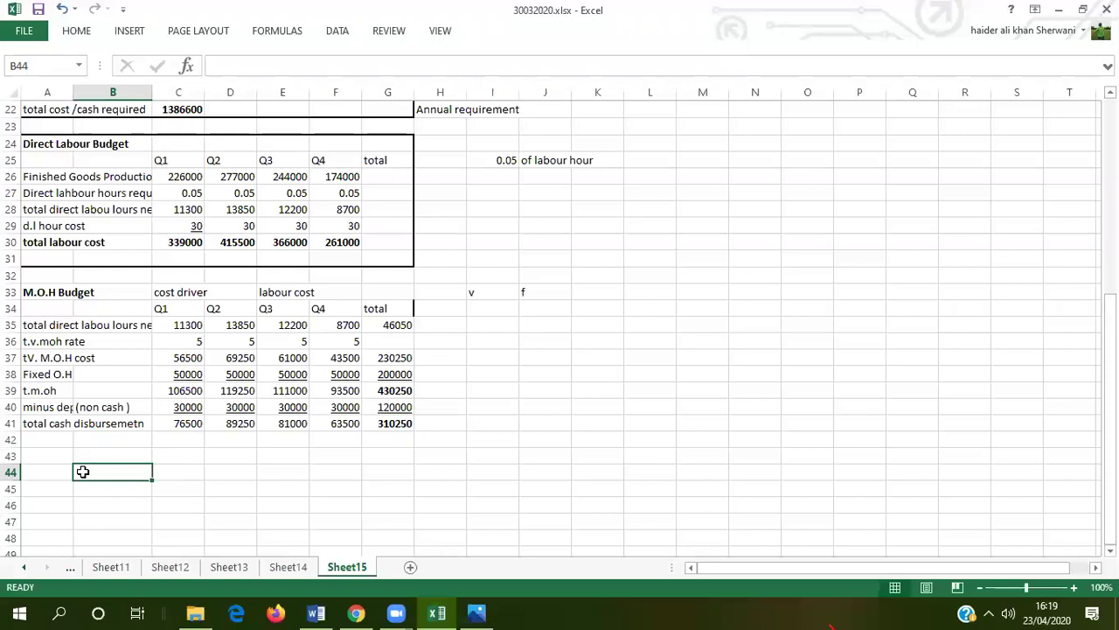
text(t.m)
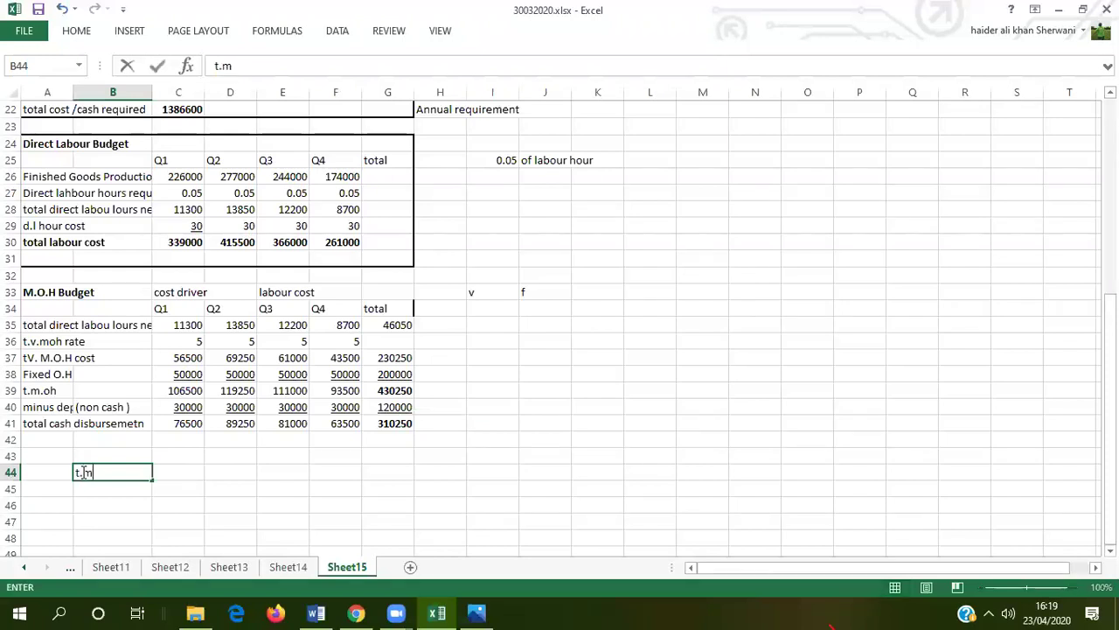
text(.o.h)
key(Tab)
key(Tab)
key(Tab)
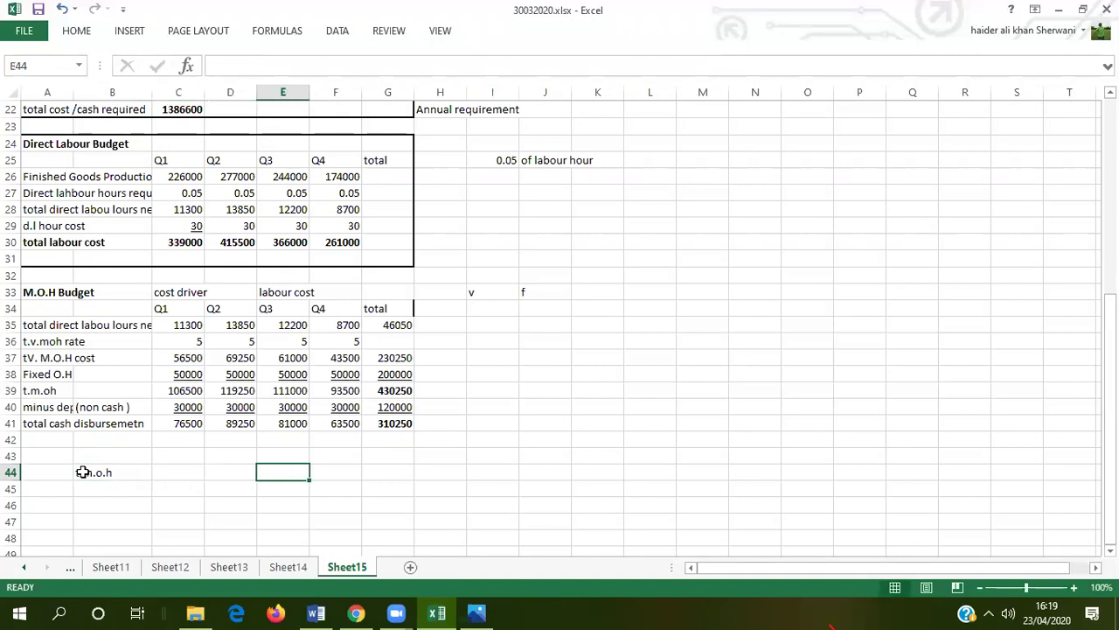
text(43)
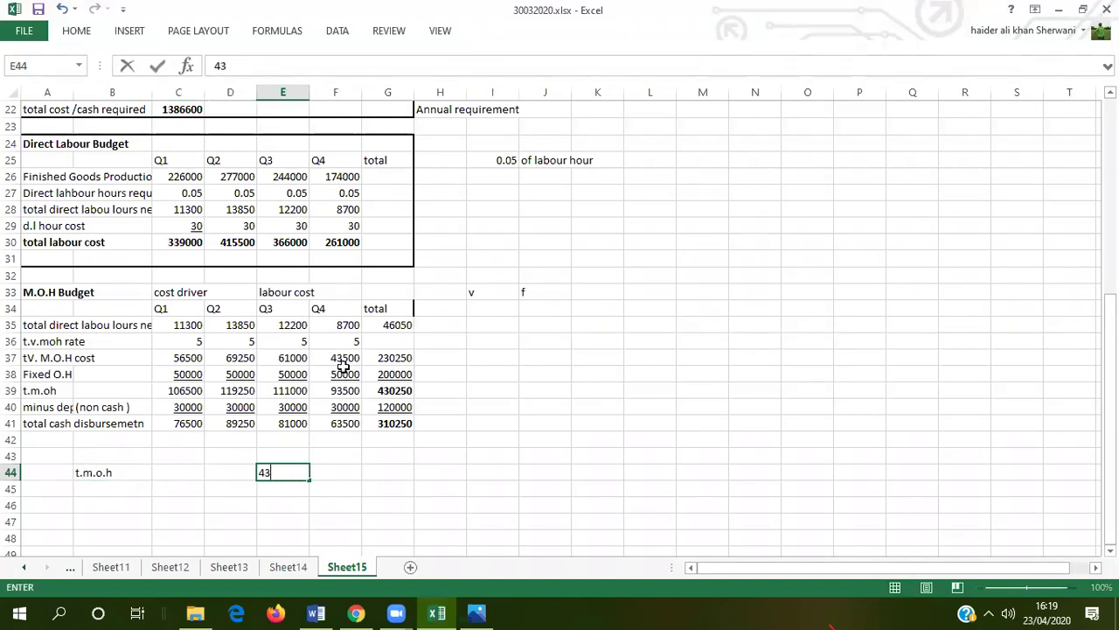
text(0250)
Fill the t.m.oh row of the M.O.H Budget with yellow from A39 to G39.
drag(35, 390, 399, 391)
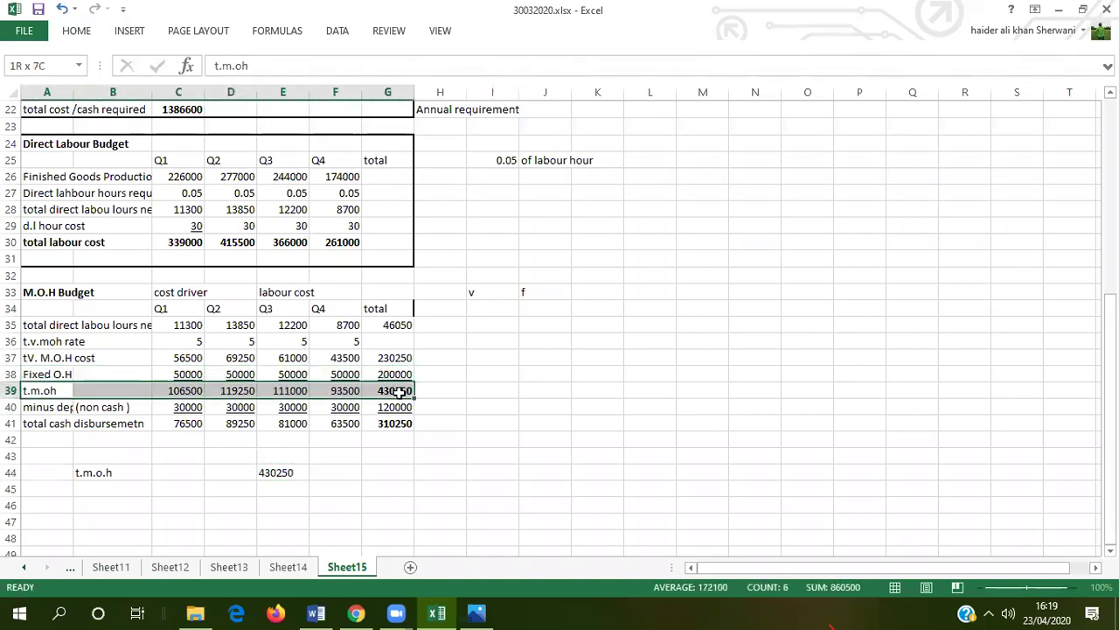
click(82, 34)
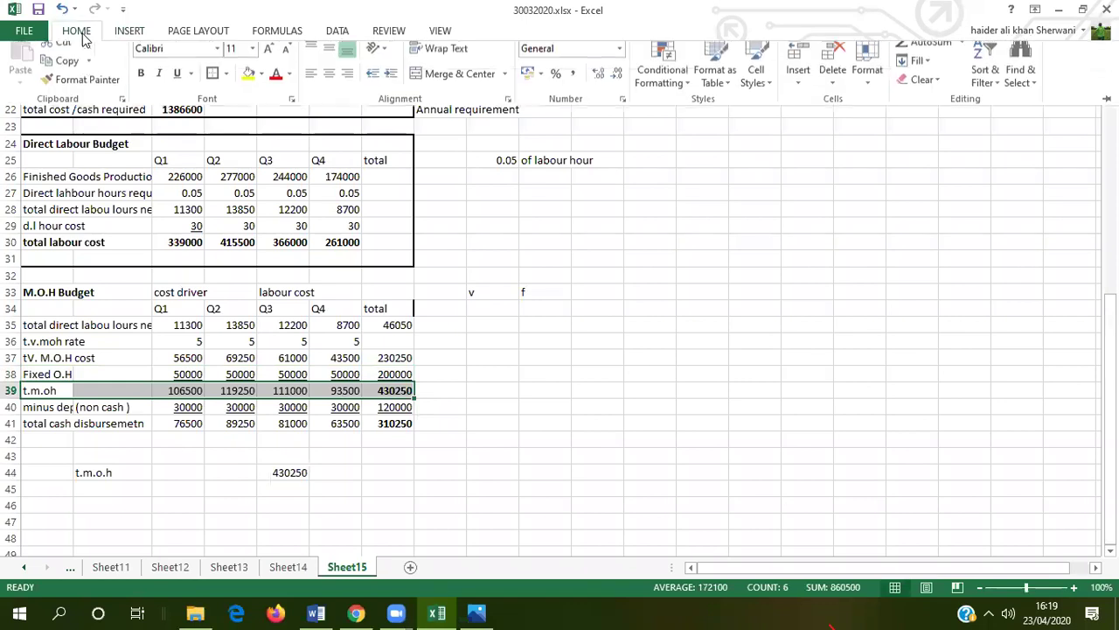
click(249, 73)
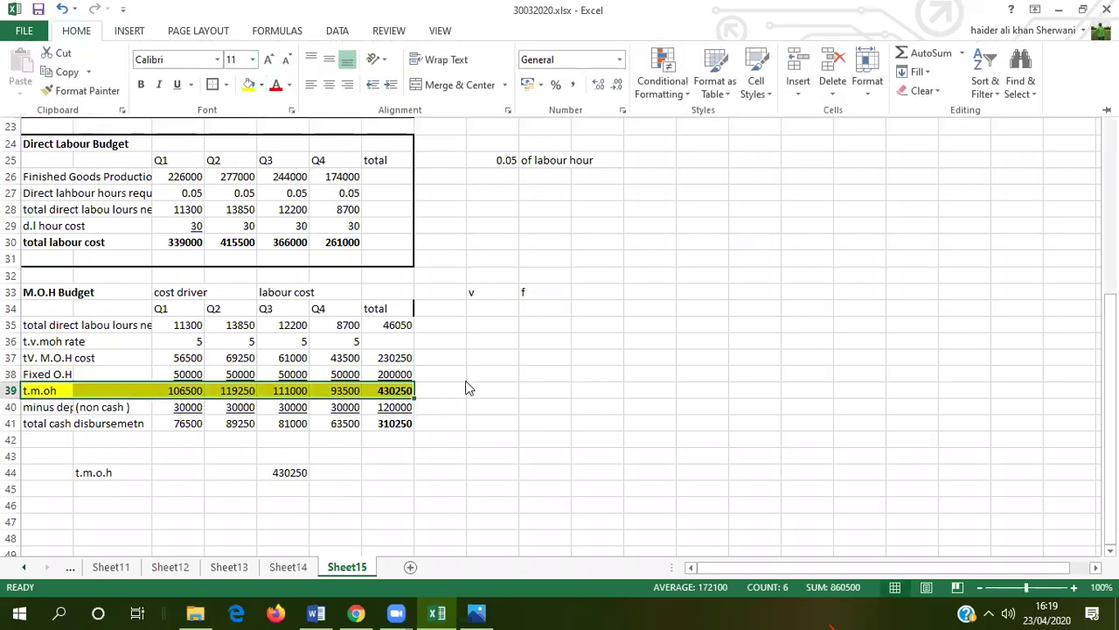
click(393, 474)
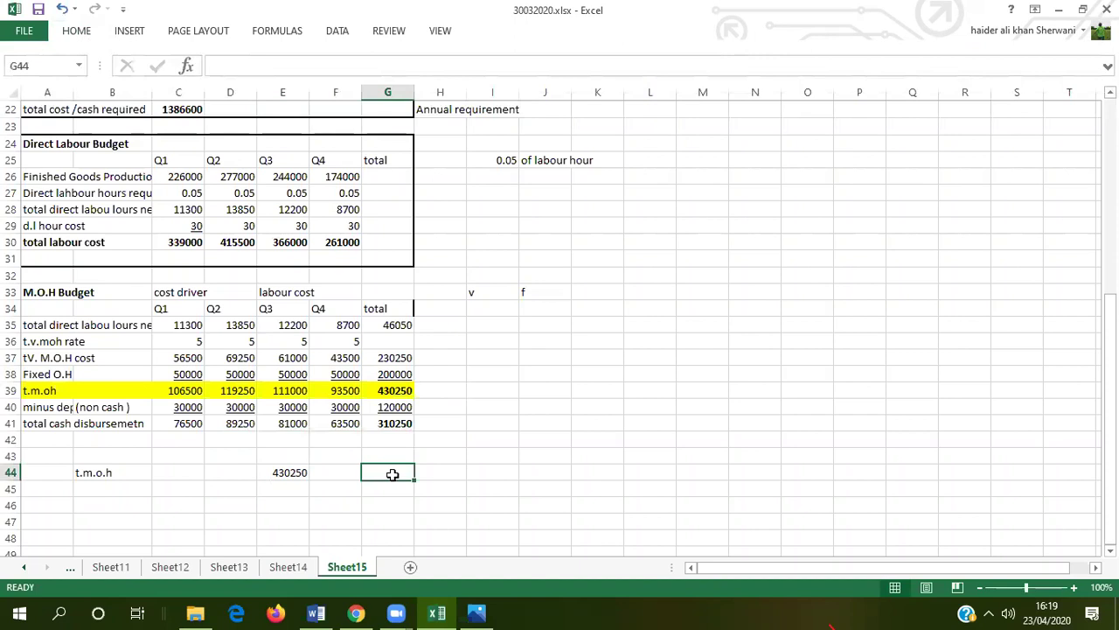
click(284, 474)
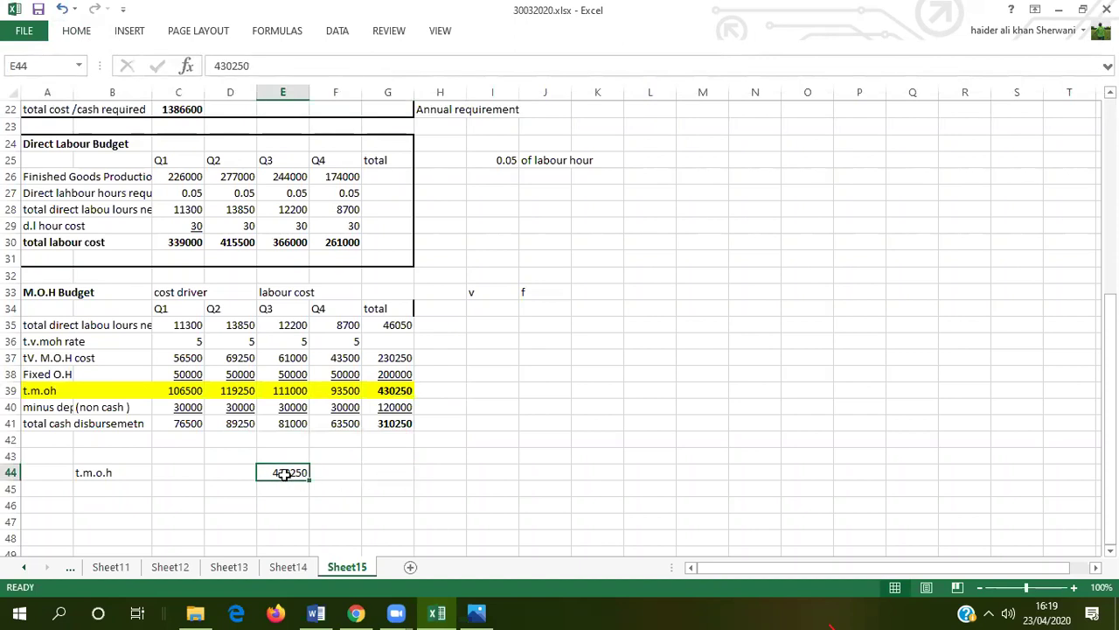
Enter the label "Direct labour total" in B45, below the t.m.o.h label.
click(99, 486)
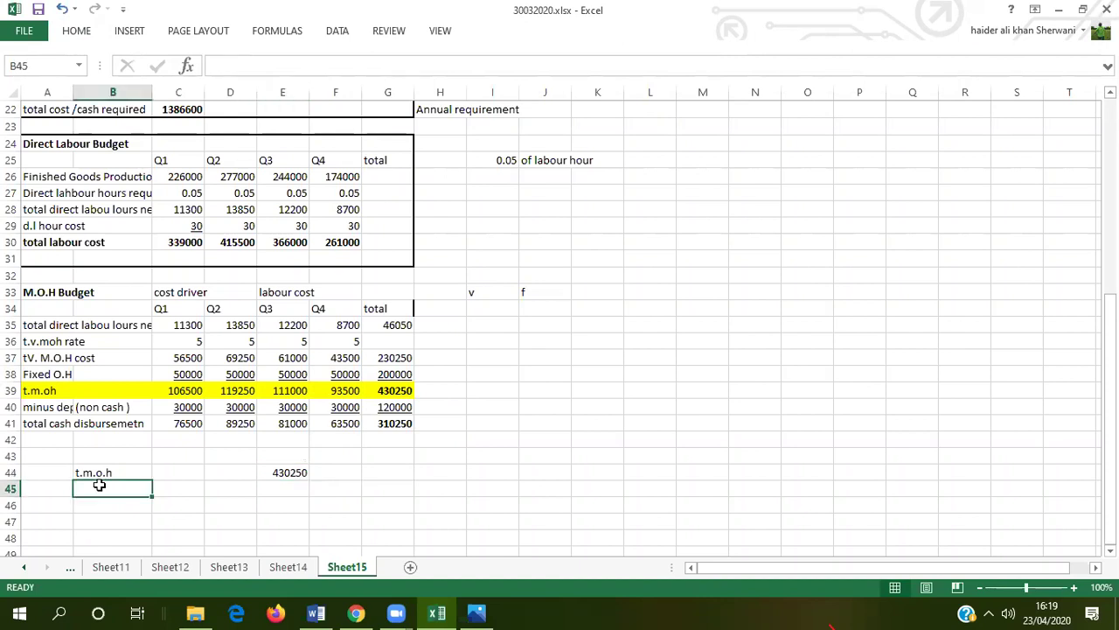
text(Direc)
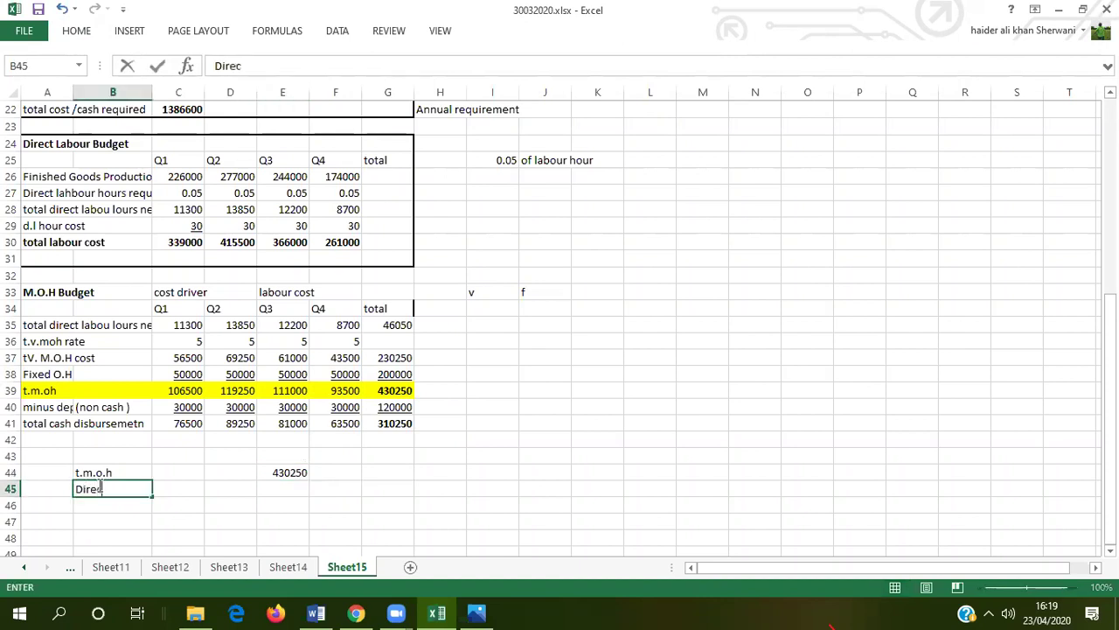
text(t labour)
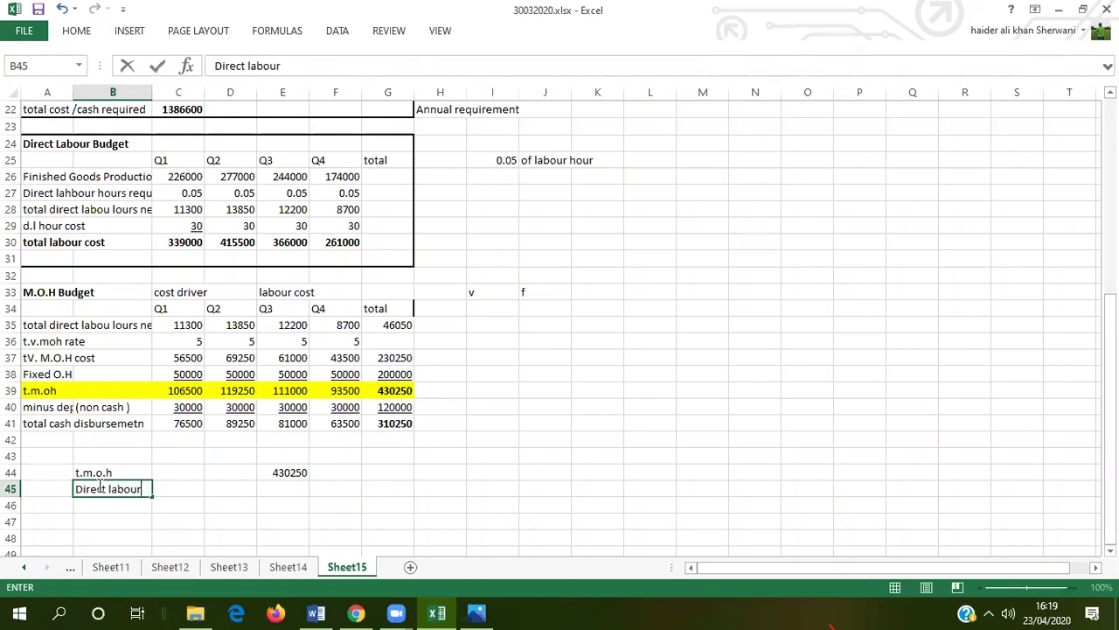
text( total)
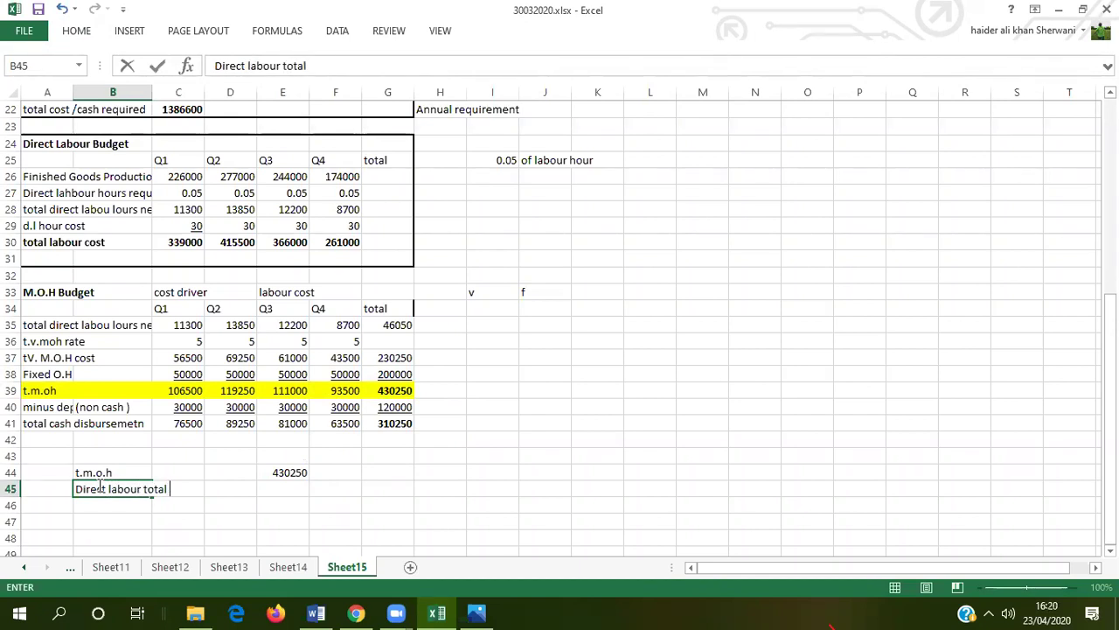
click(418, 484)
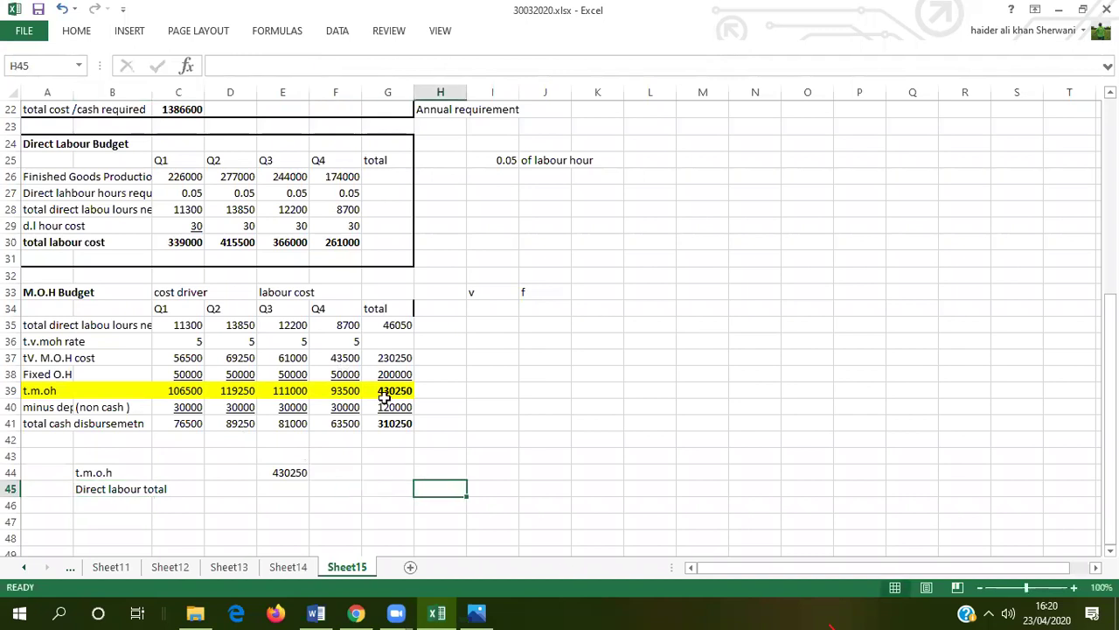
Fill the direct labour hours total in G35 with yellow and enter 46050 in E45 for Direct labour total.
click(390, 324)
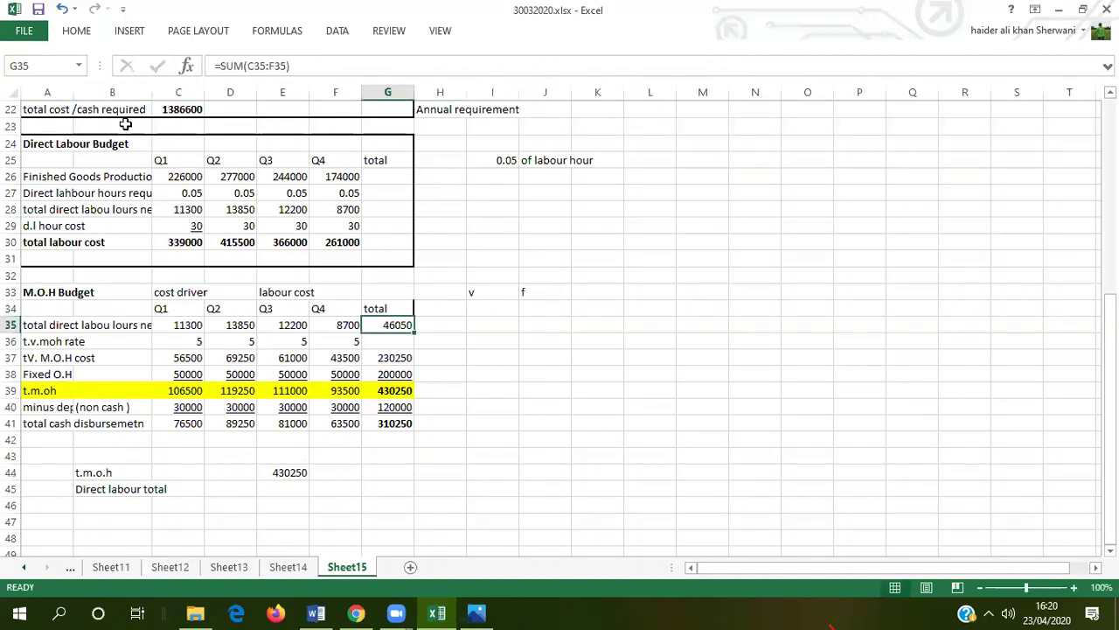
click(78, 35)
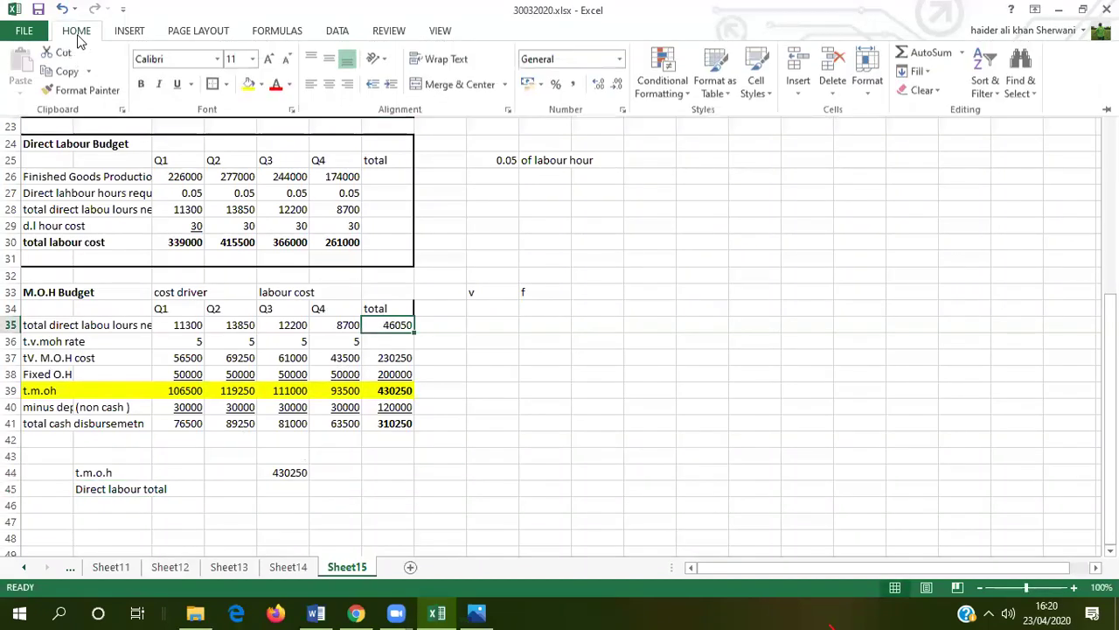
click(249, 84)
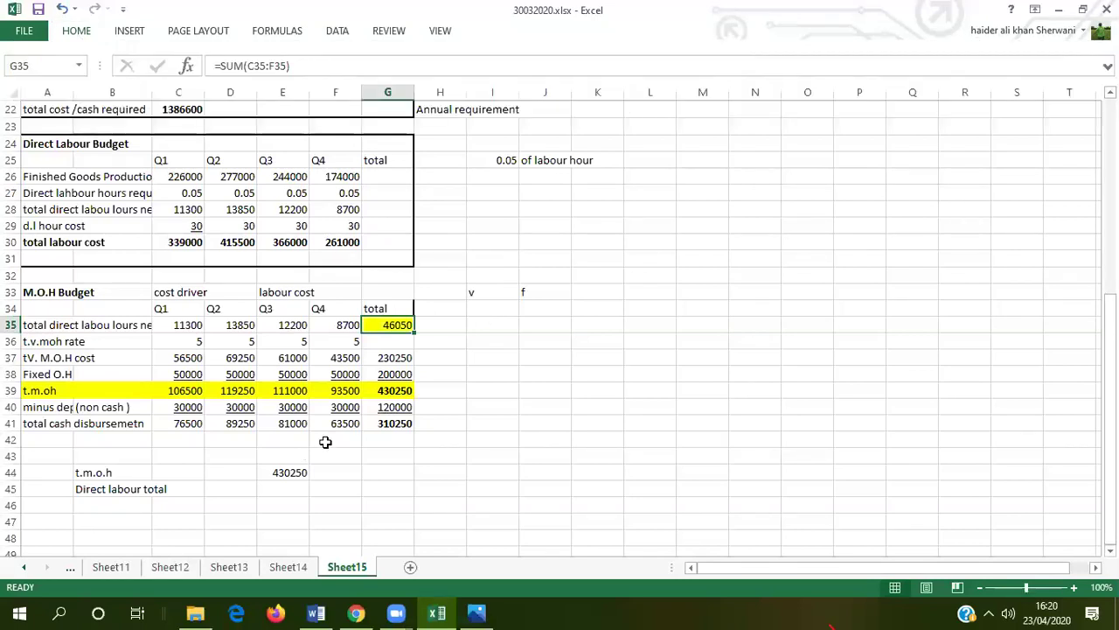
click(306, 487)
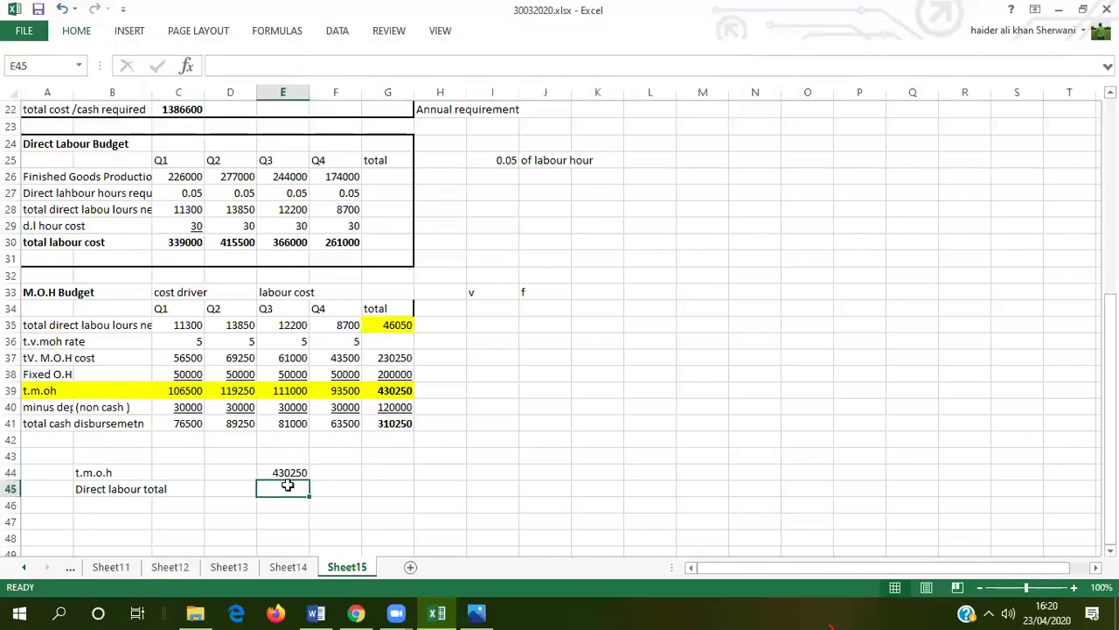
text(46050)
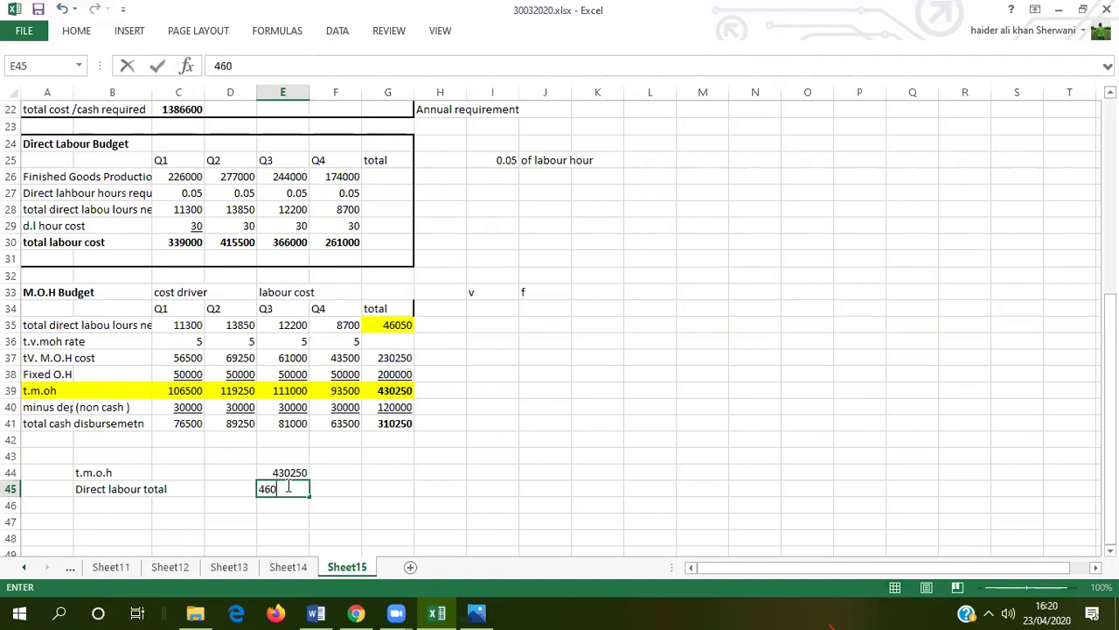
Enter the label "predetermined fo.h" in B46, below Direct labour total.
click(96, 505)
text(pre)
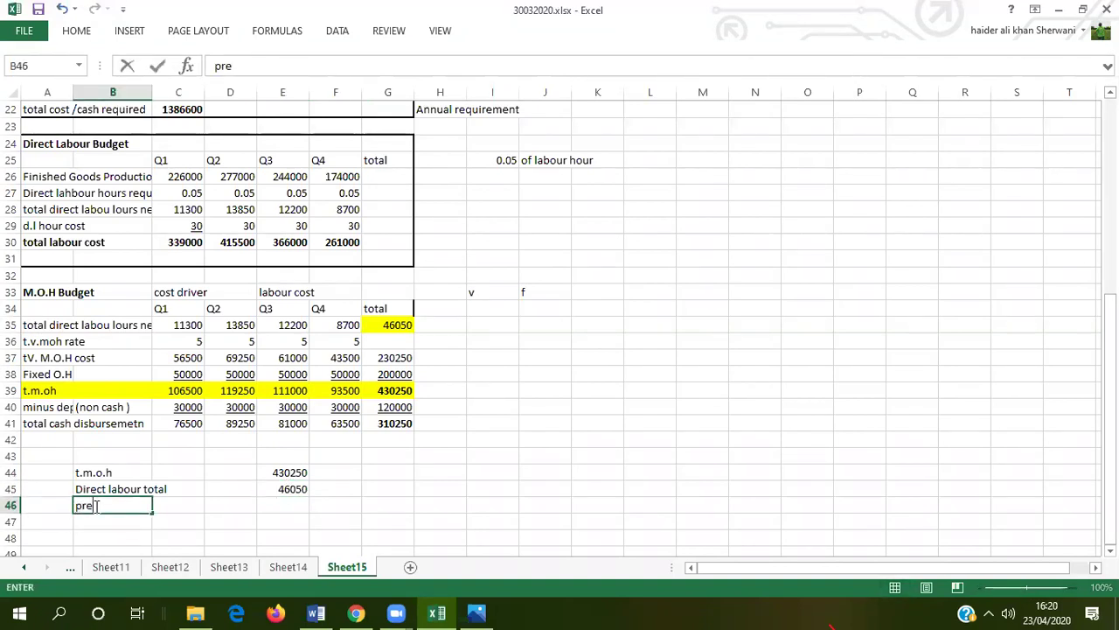
text(determined fo.)
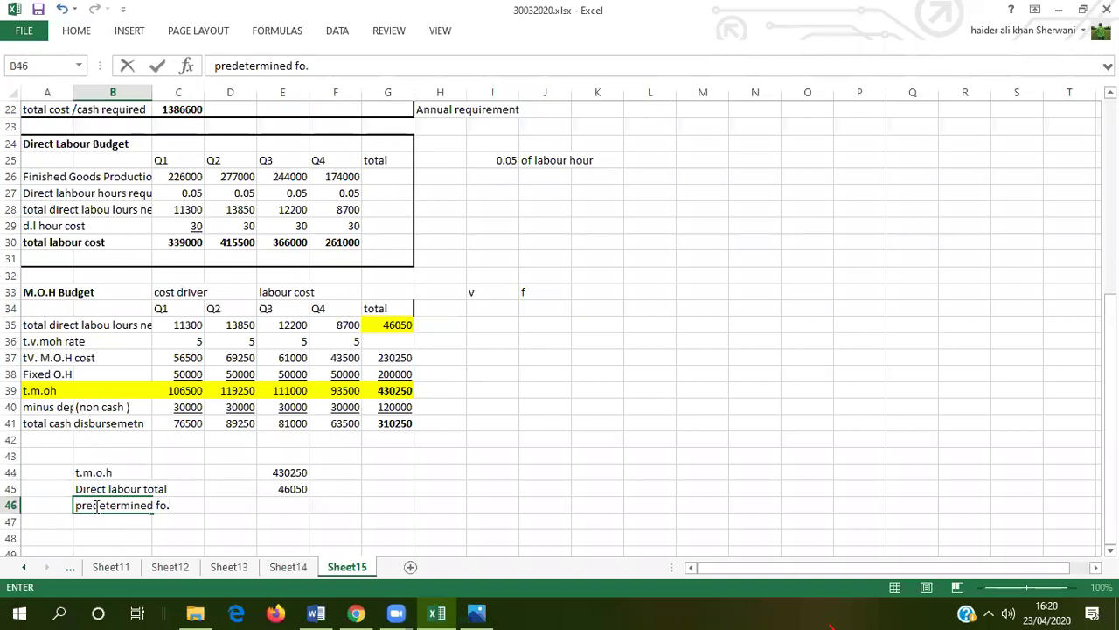
text(h)
key(Right)
key(Right)
key(Right)
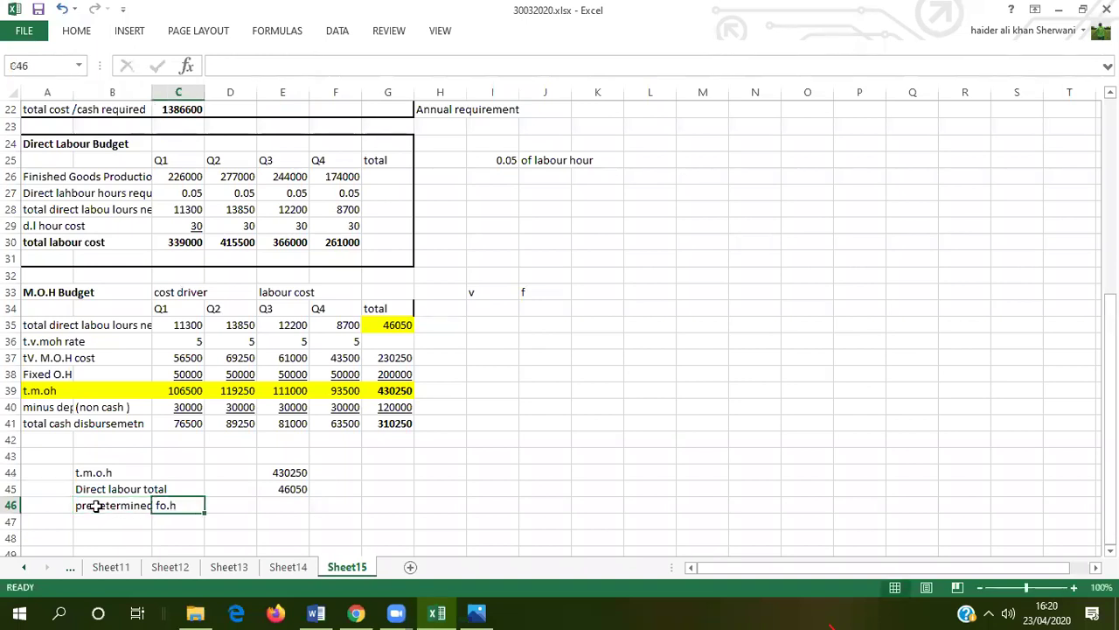
Calculate the predetermined fo.h rate in E46 by dividing the t.m.o.h in E44 by the Direct labour total in E45.
text(=)
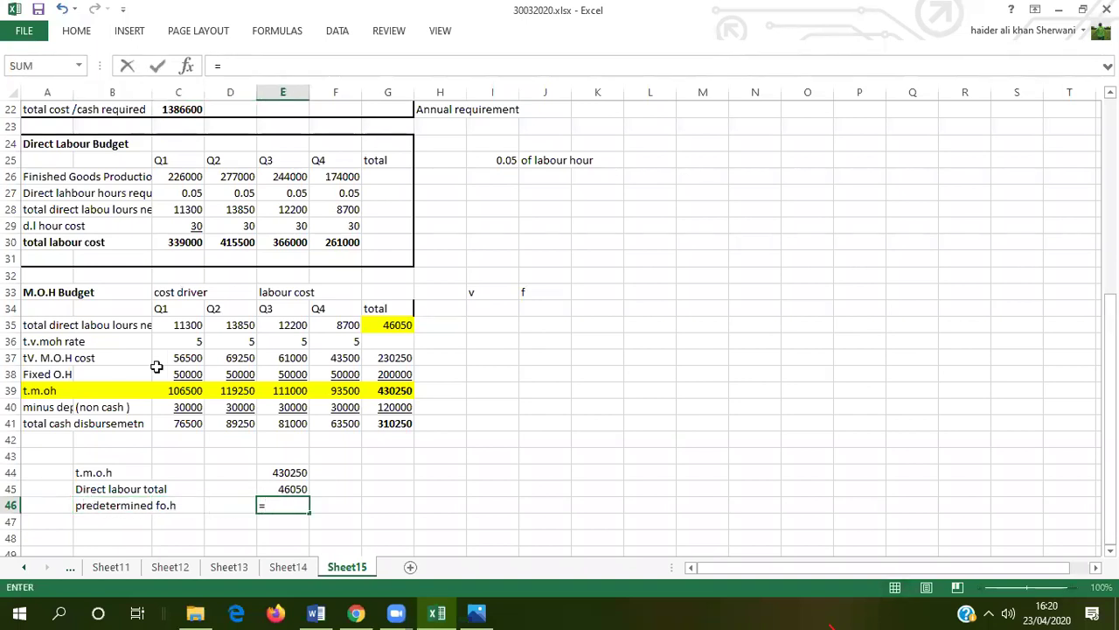
click(298, 474)
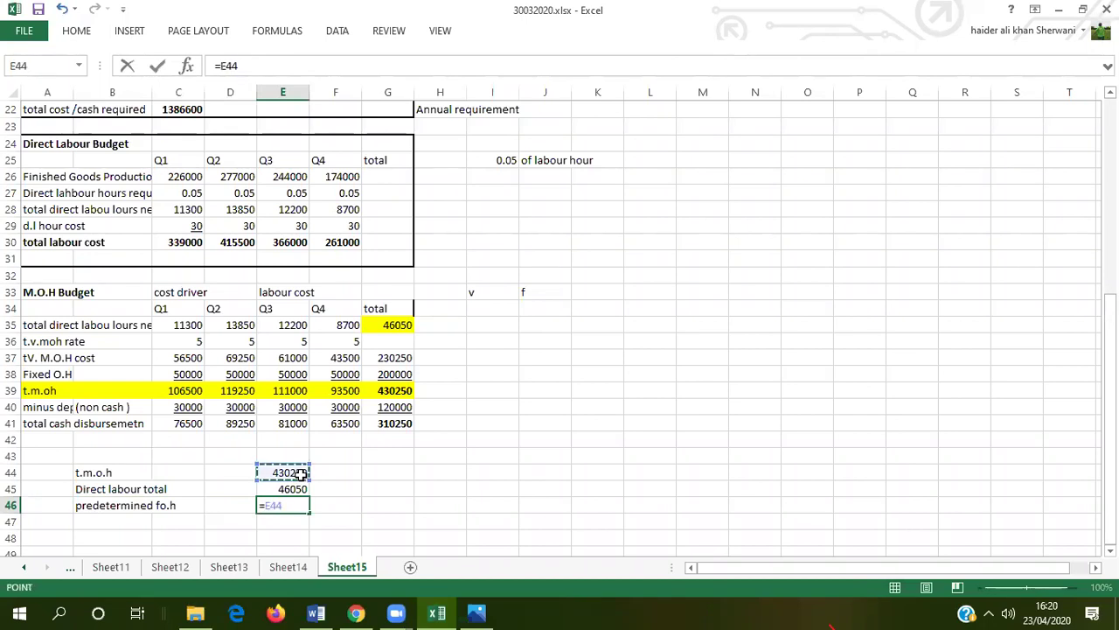
text(/)
click(293, 489)
key(Return)
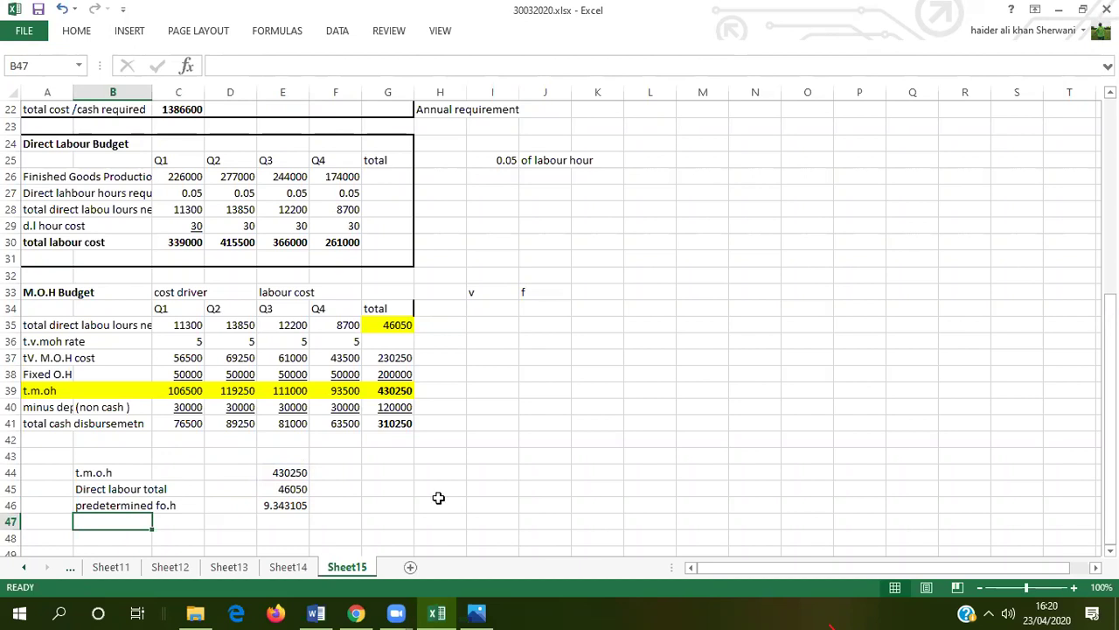
Enter the unit label "per direct labour hour" in F46, beside the predetermined rate.
click(325, 509)
text(per direct labour hour)
key(Return)
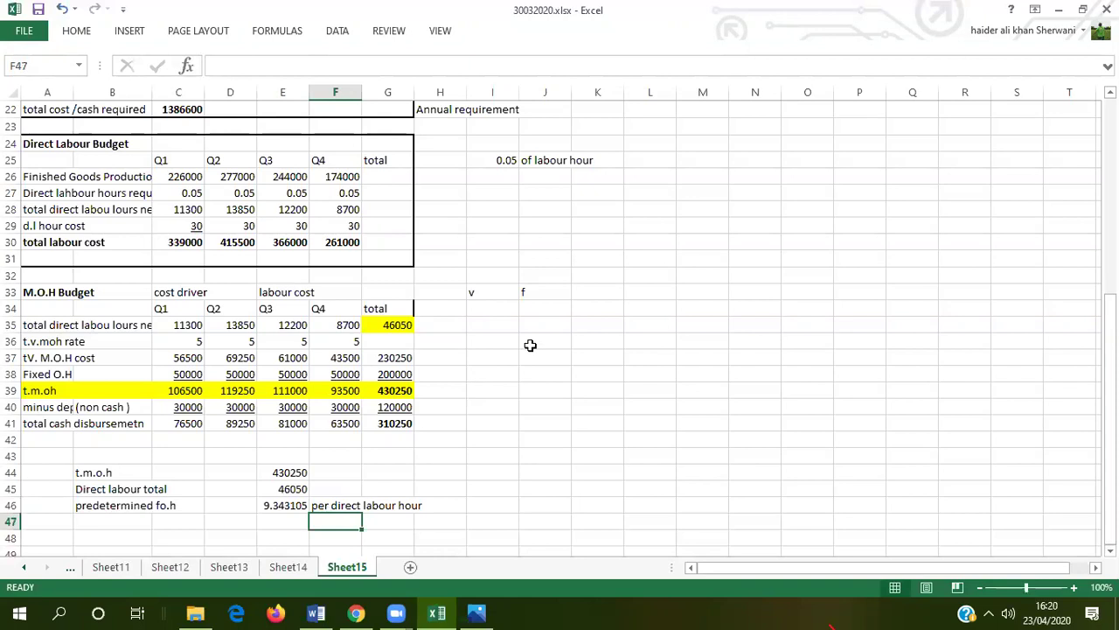
Outline the M.O.H Budget and its rate calculation, A33 to G47, with a thick box border.
drag(40, 292, 387, 516)
click(76, 32)
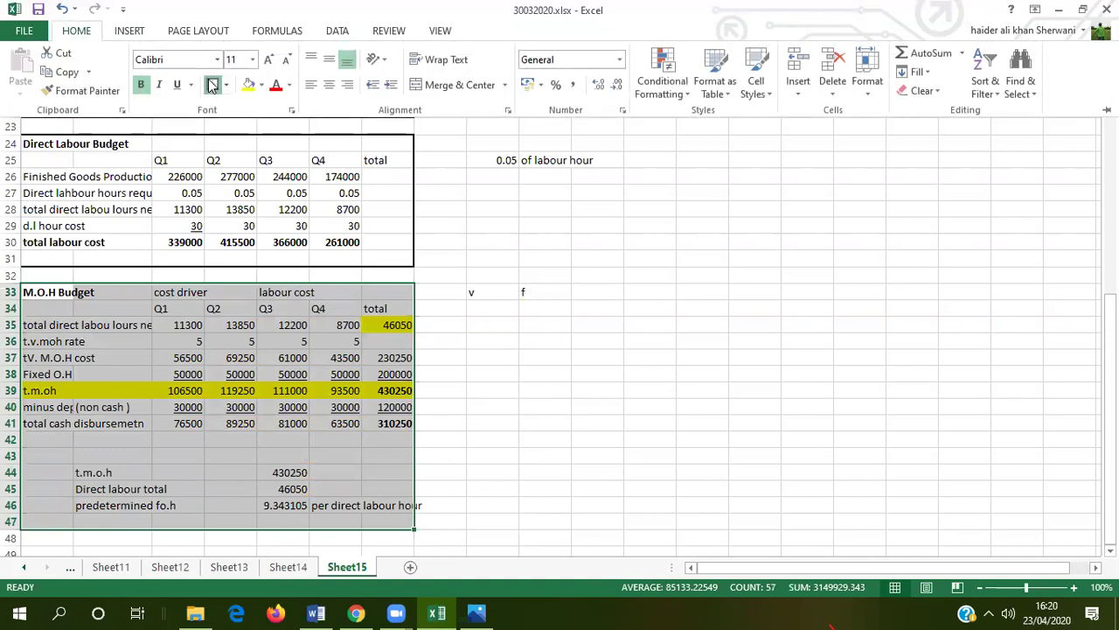
click(668, 348)
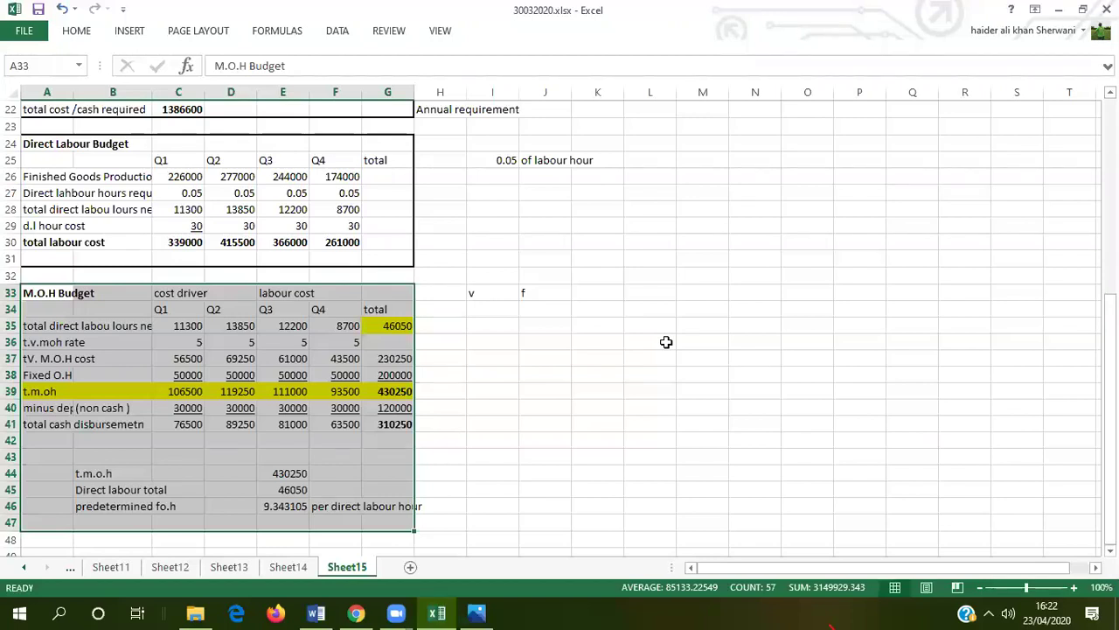
Bring up the blank rows below the M.O.H Budget and enlarge the Question # 5 problem photo for reading.
drag(1110, 341, 1110, 213)
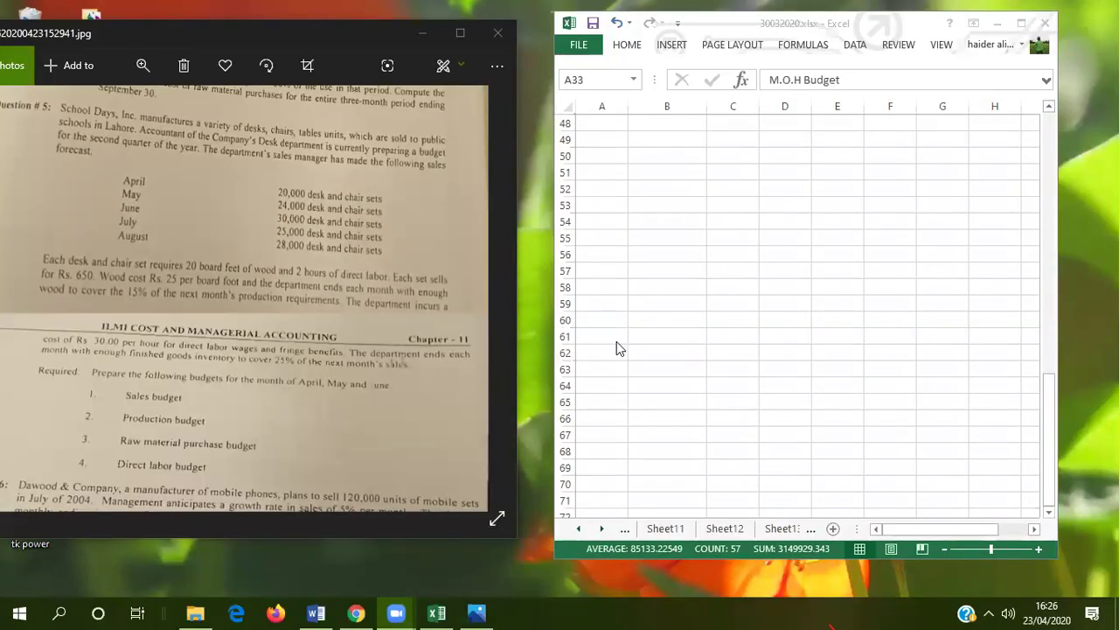
click(512, 538)
click(510, 536)
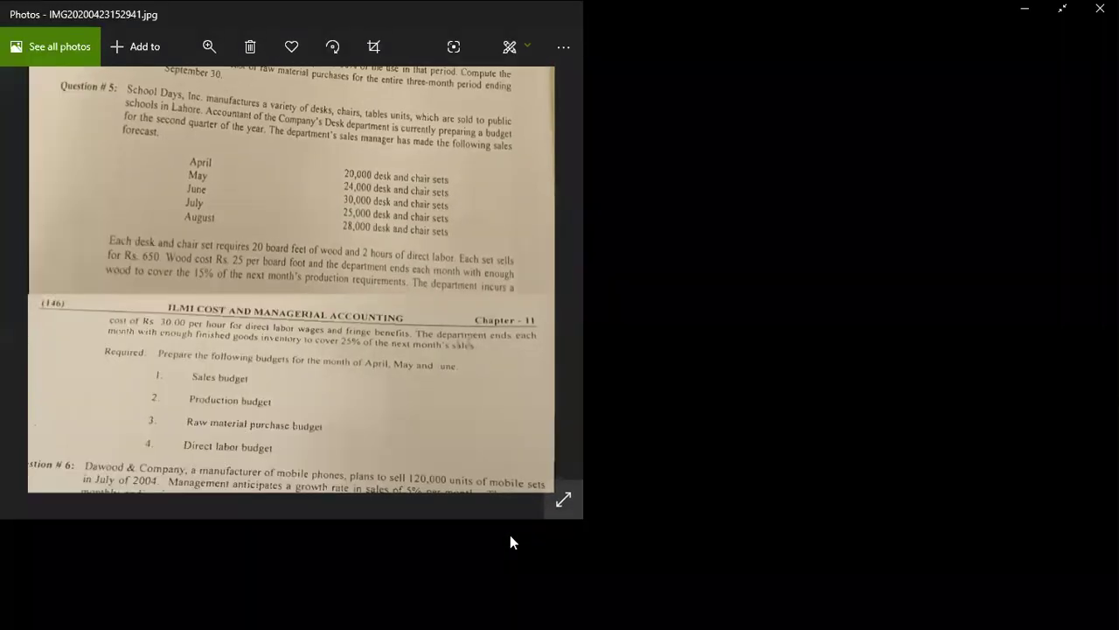
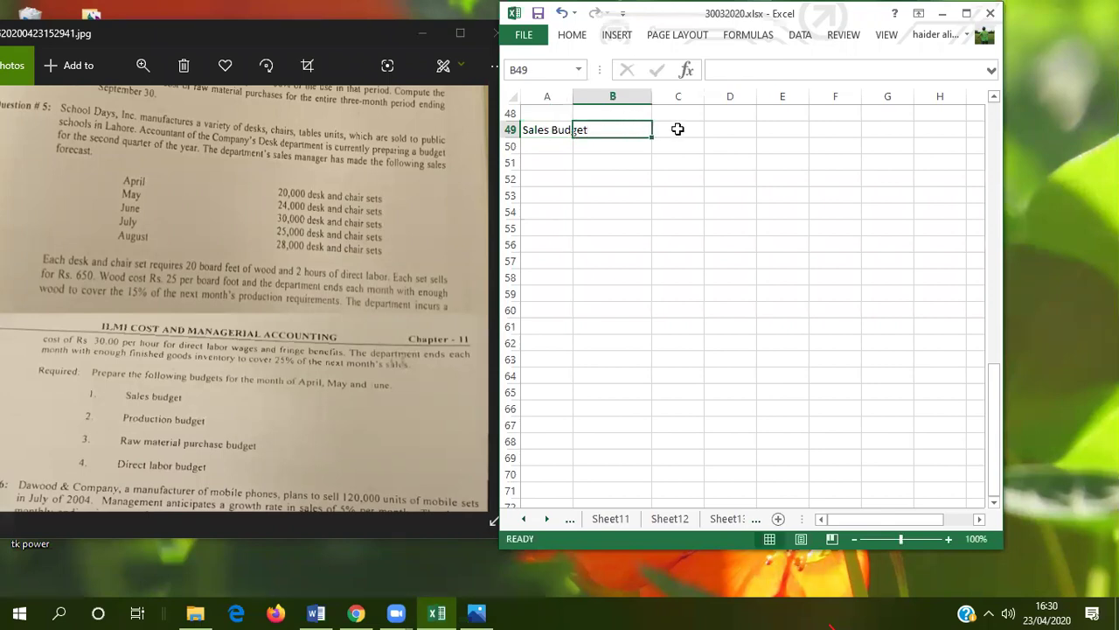
Enter the month headings April, May, June, July and August in C49 to G49 of the Sales Budget.
click(675, 125)
text(Apr)
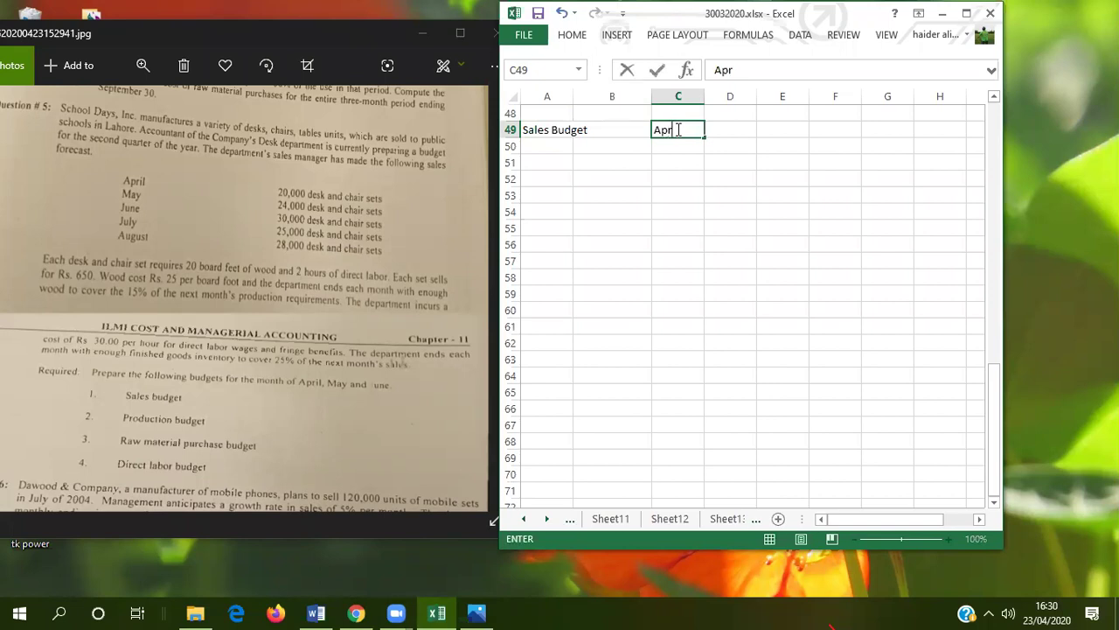
text(il)
key(Tab)
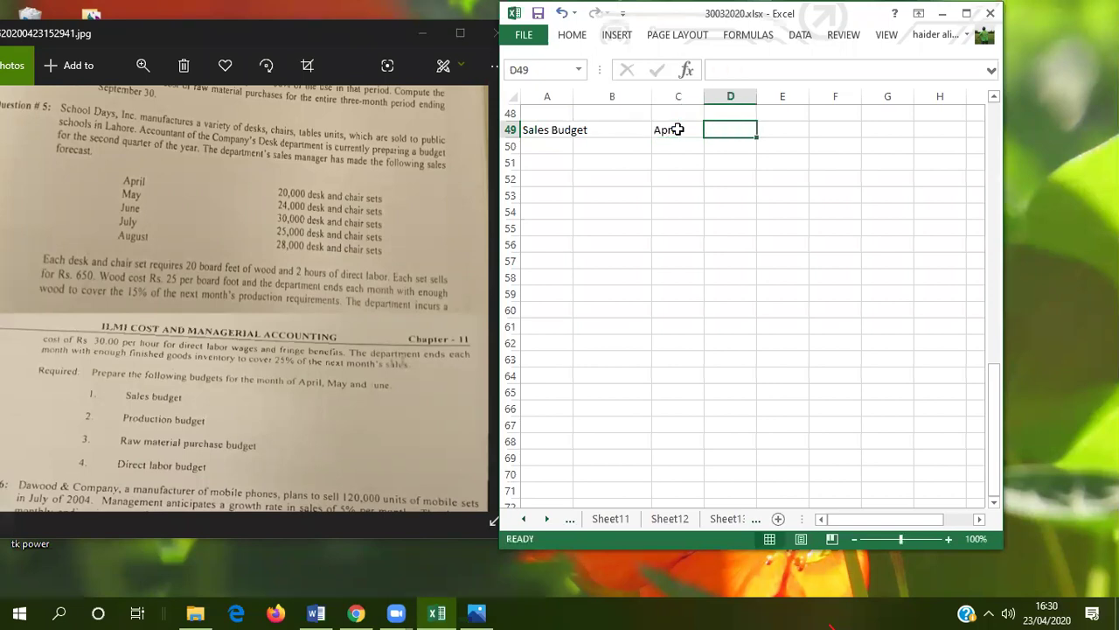
text(may june)
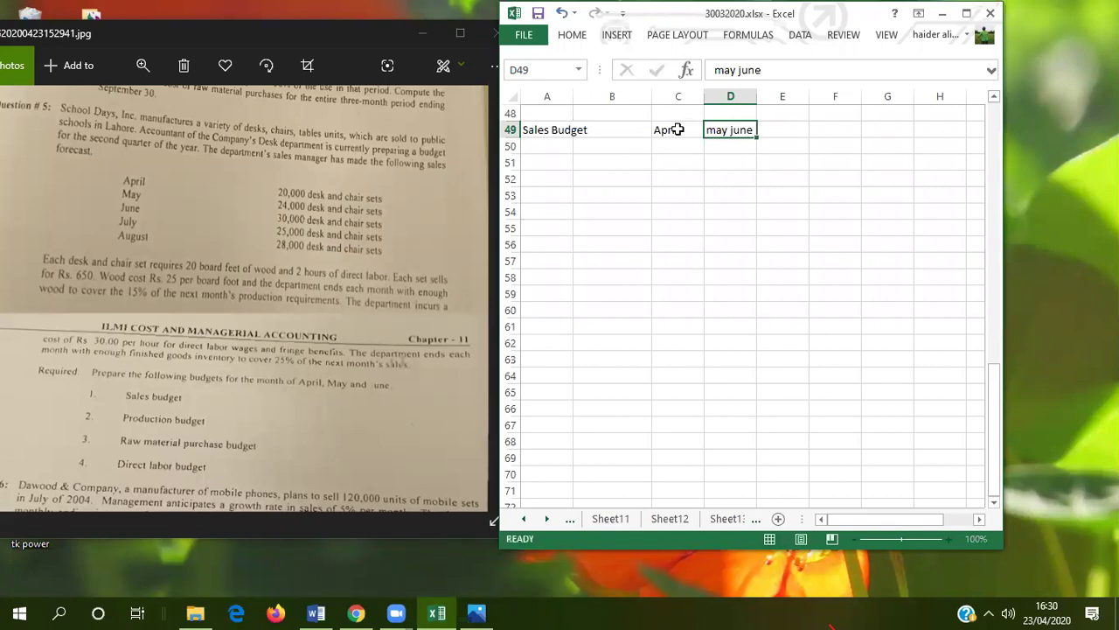
key(Tab)
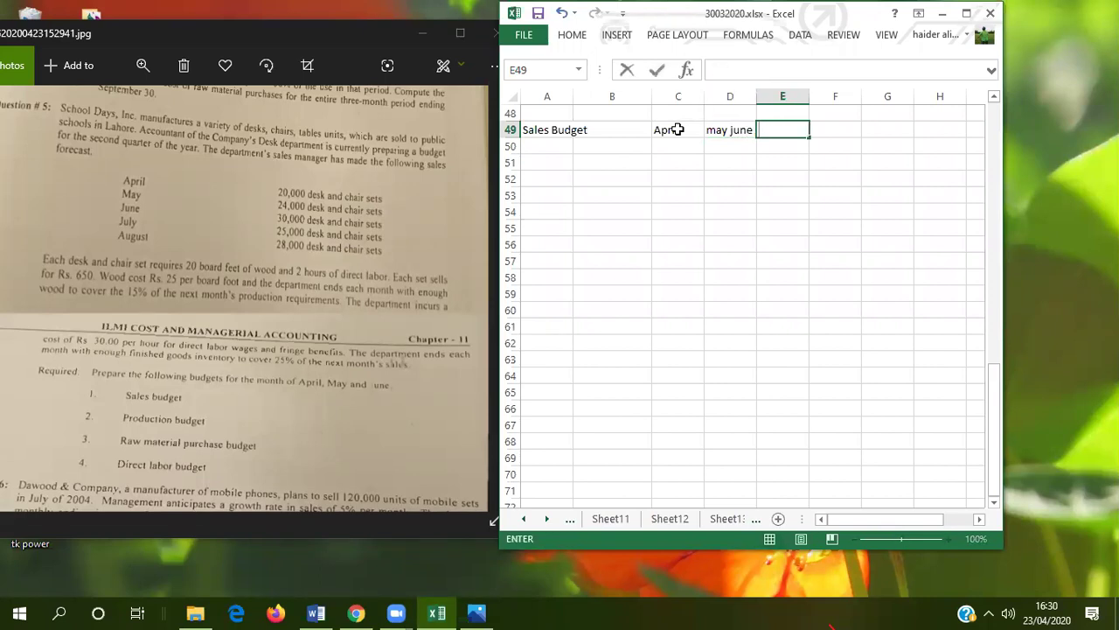
click(737, 129)
text(May)
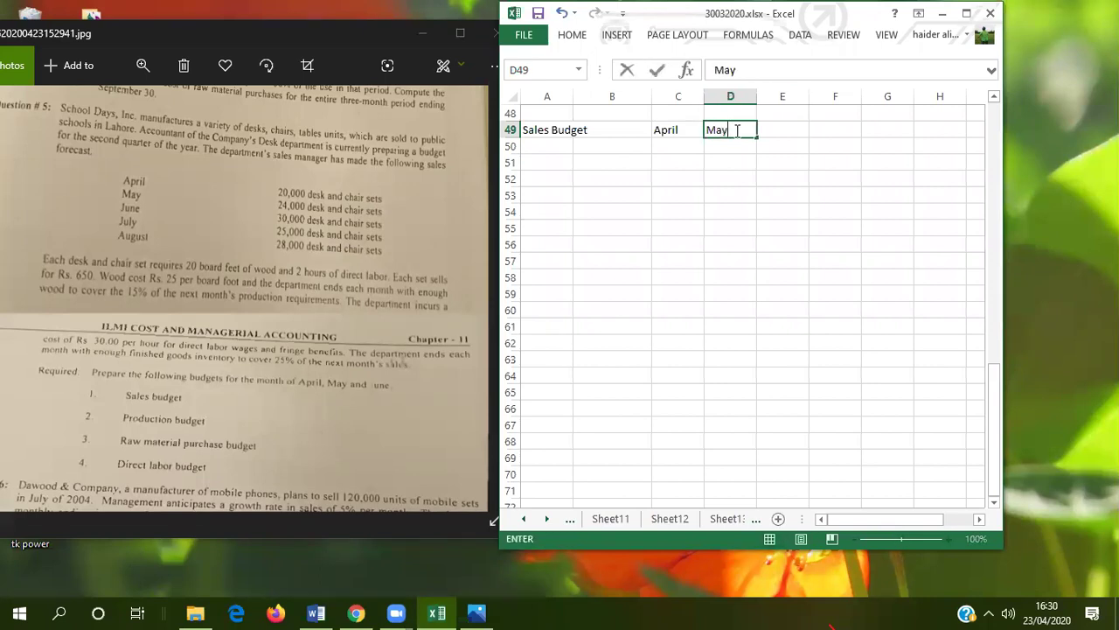
key(Tab)
text(June)
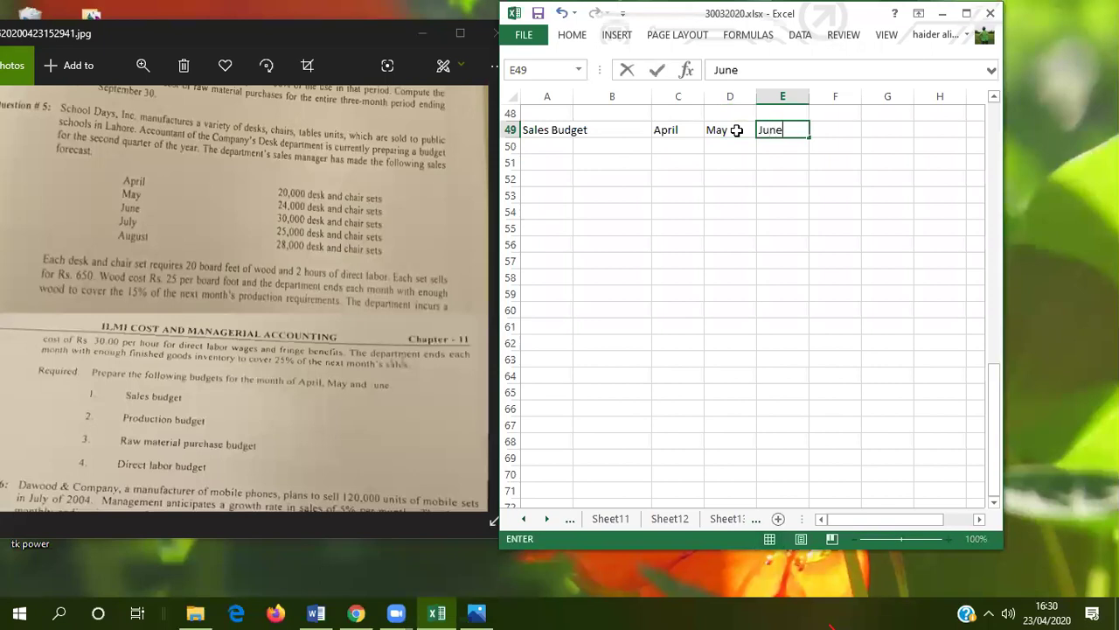
key(Tab)
text(July)
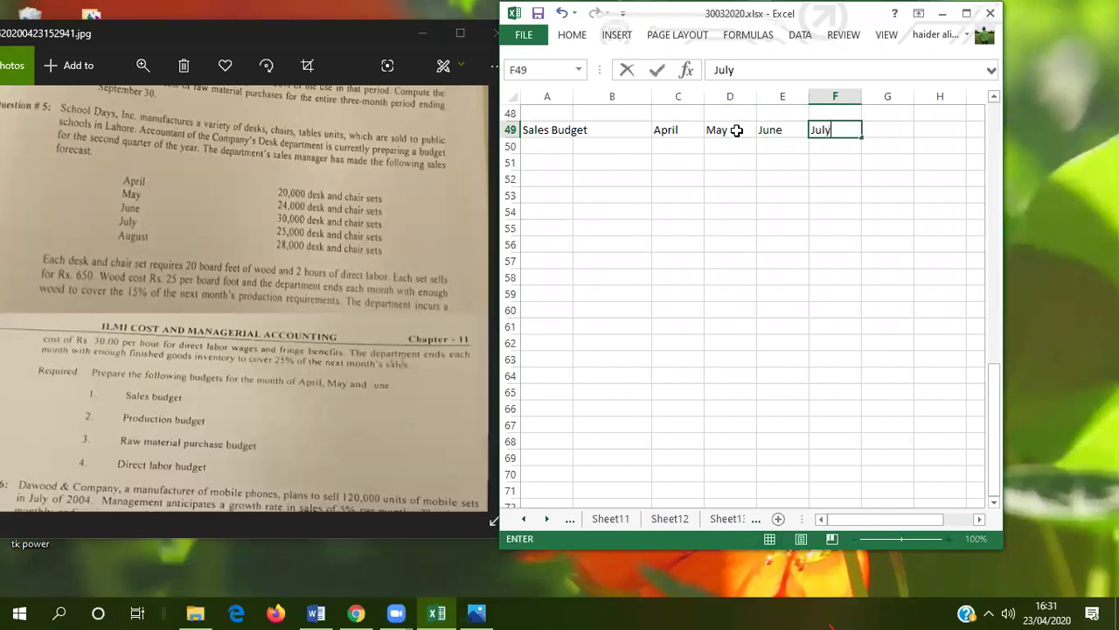
key(Tab)
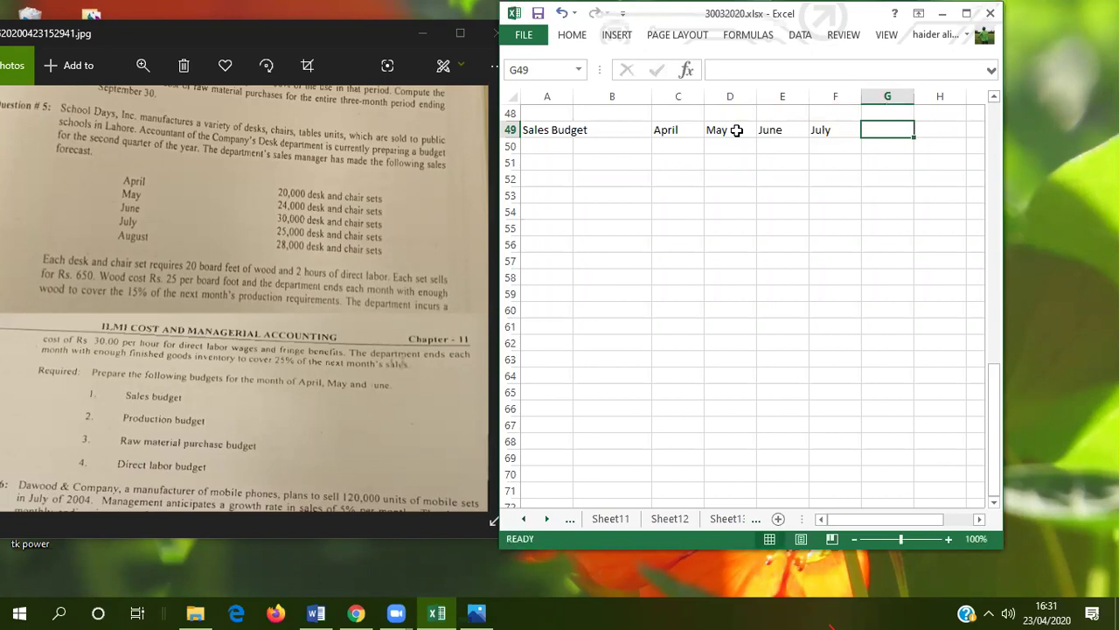
text(August)
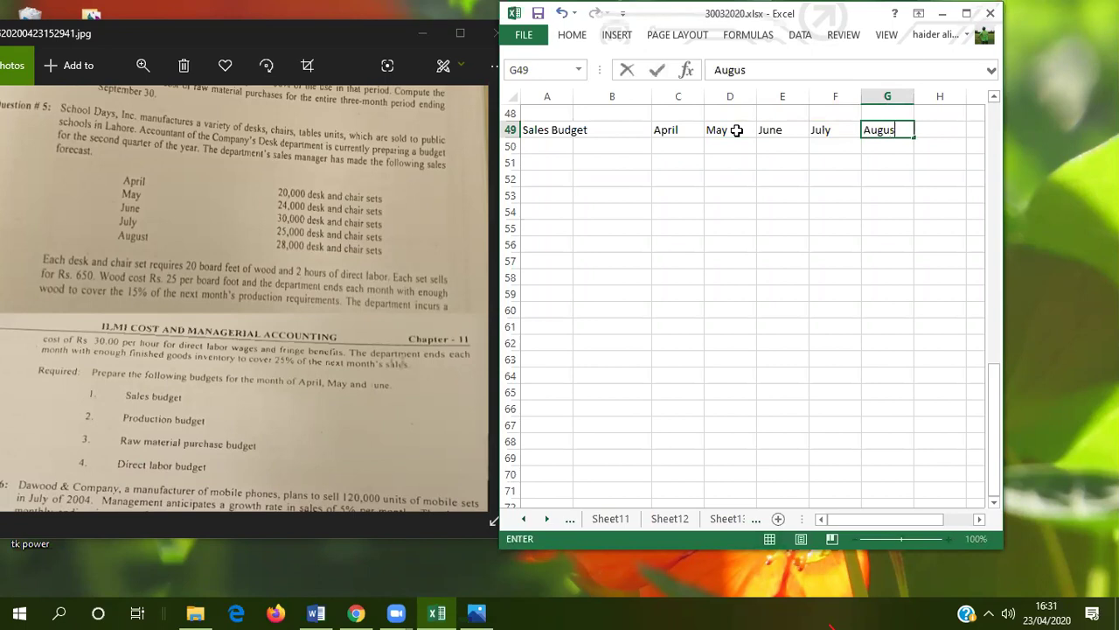
Add a "Sales forecast" row in row 50 with 20000, 24000, 30000, 25000 and 28000 for April to August.
click(681, 146)
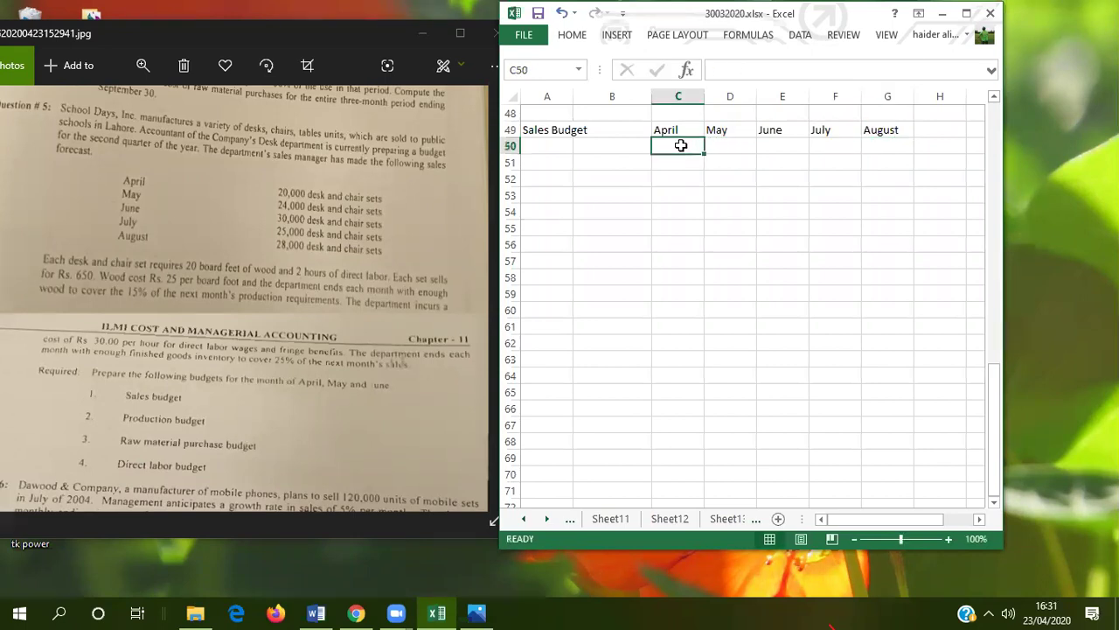
click(554, 146)
text(Sales forecast)
key(Tab)
key(Tab)
text(20000)
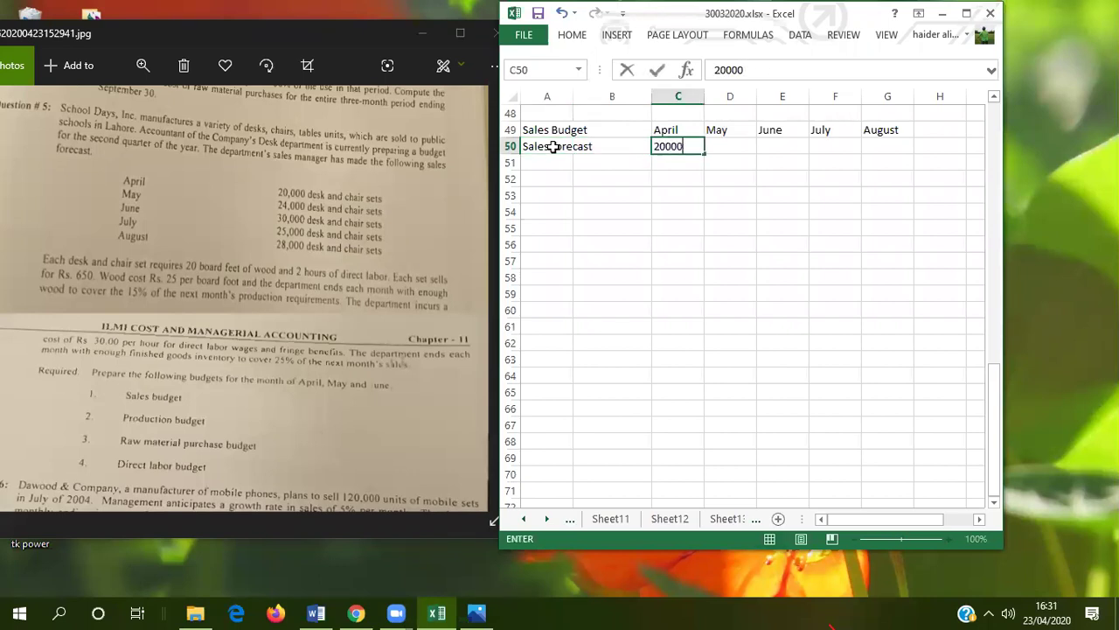
key(Tab)
text(24000)
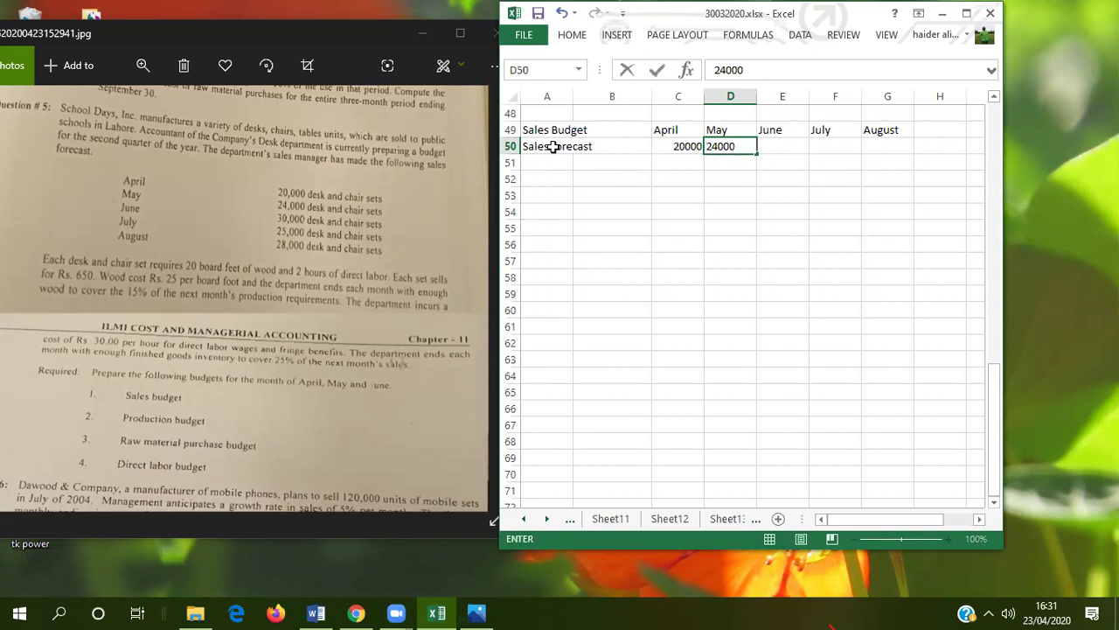
key(Tab)
text(30000)
key(Tab)
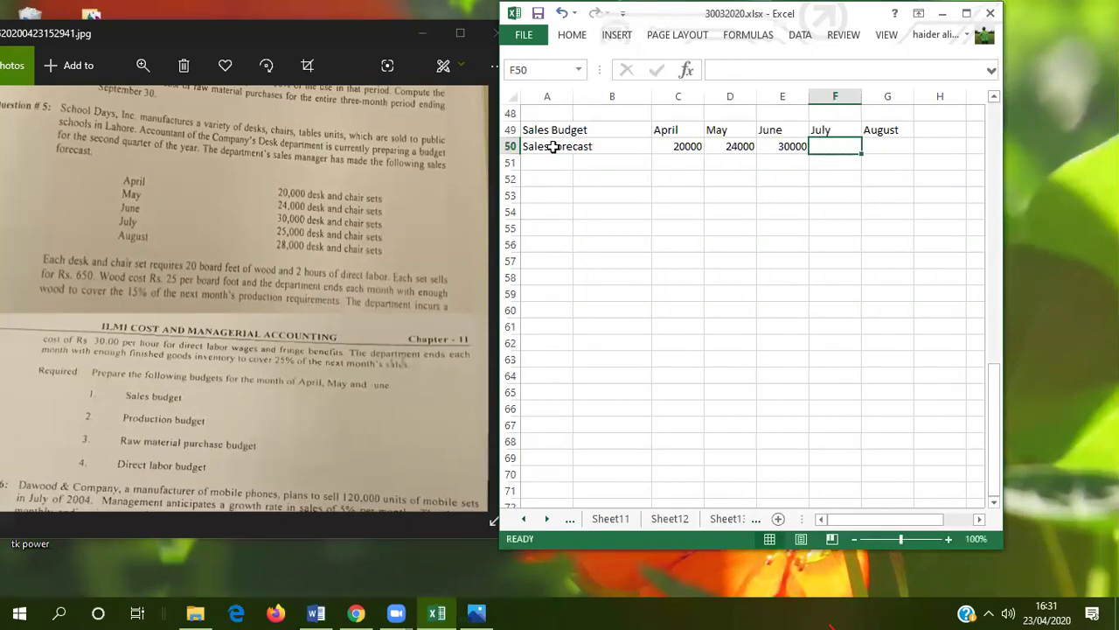
text(25000)
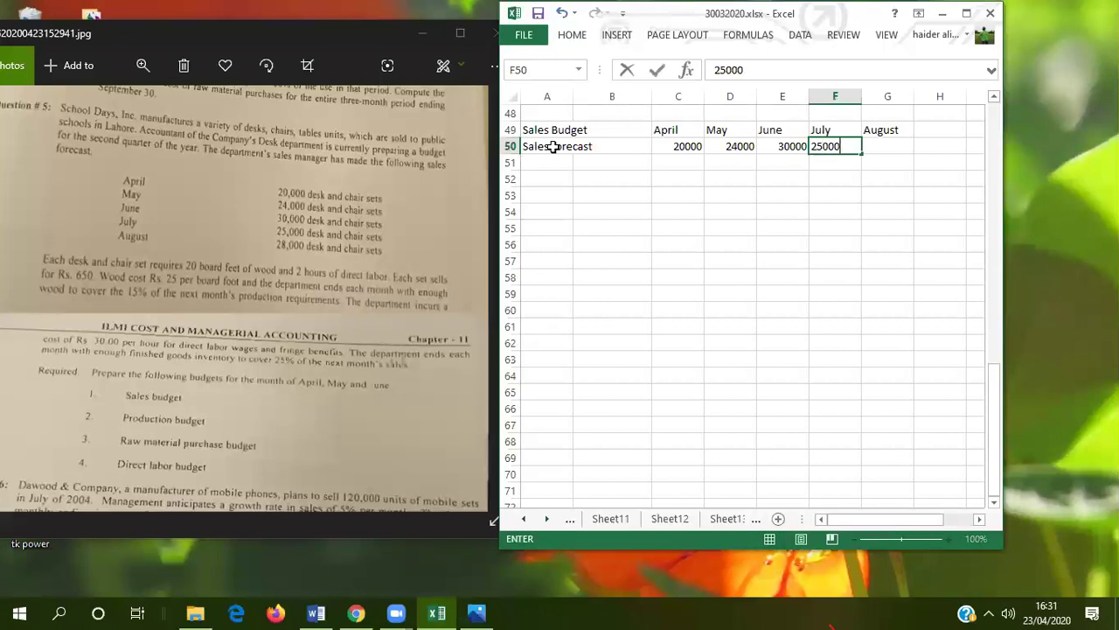
key(Tab)
text(28000)
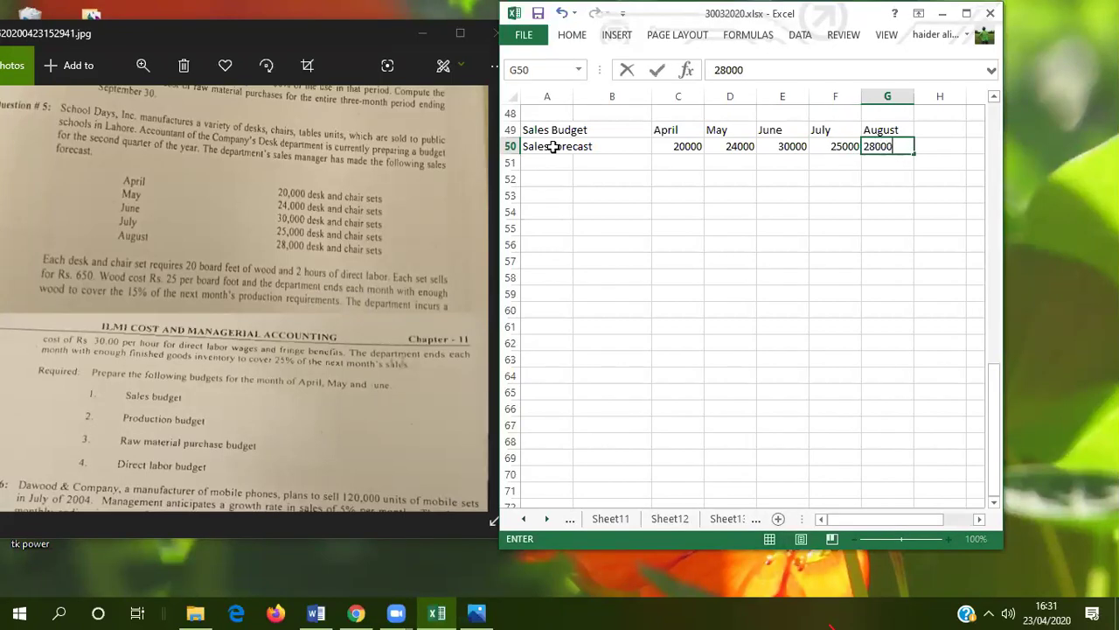
key(Return)
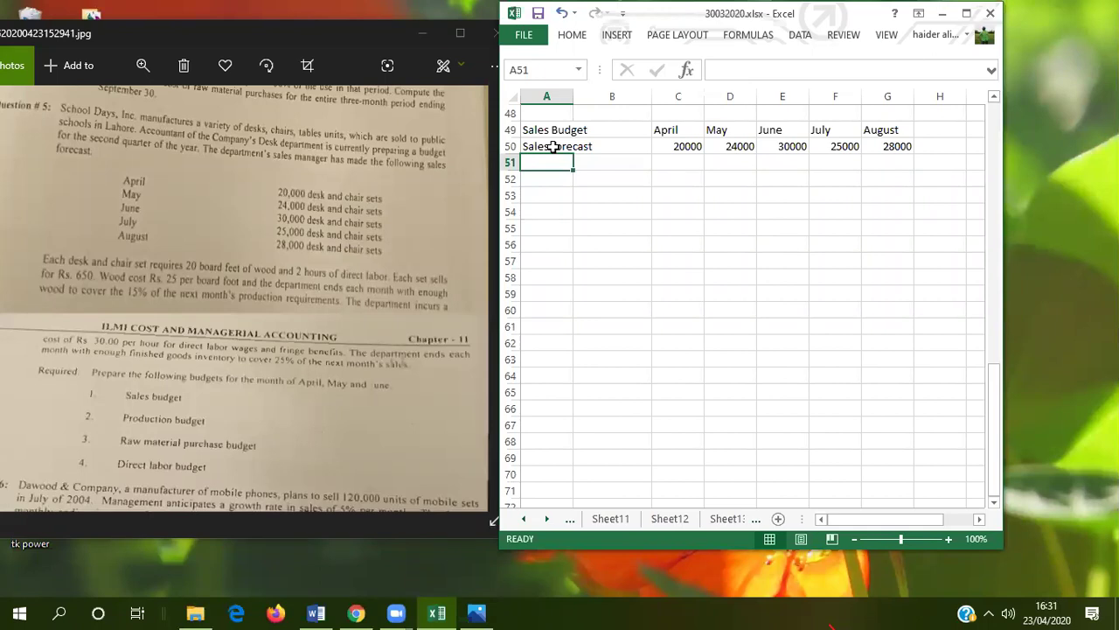
Add a "Selling Price" row in row 51 with 650 for every month from April to August.
text(Sel)
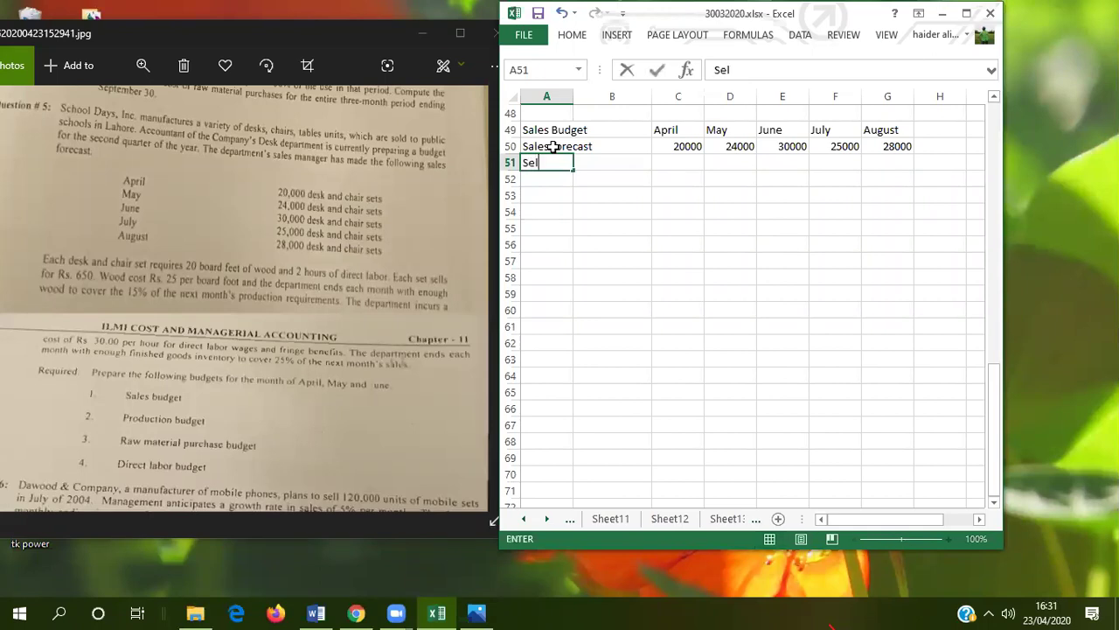
text(ling Price)
key(Tab)
key(Tab)
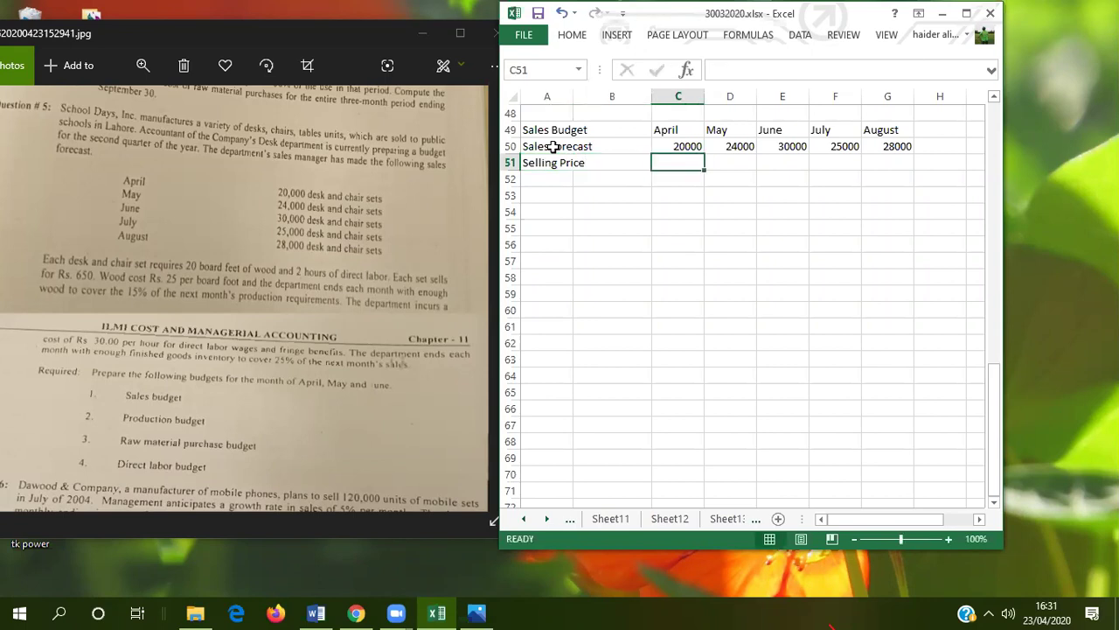
text(650)
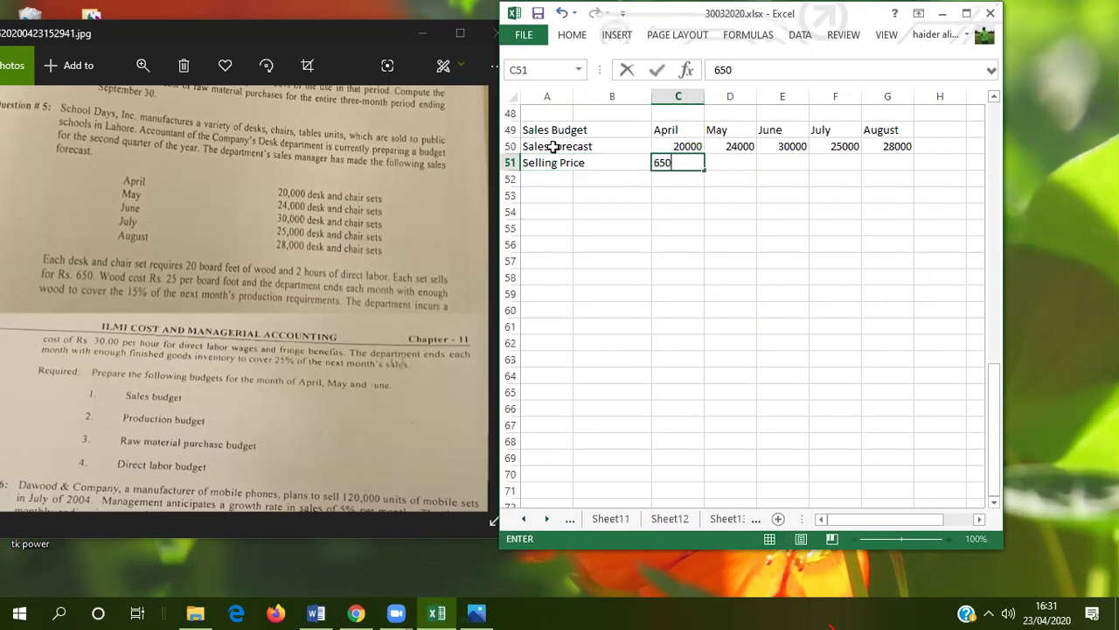
key(Tab)
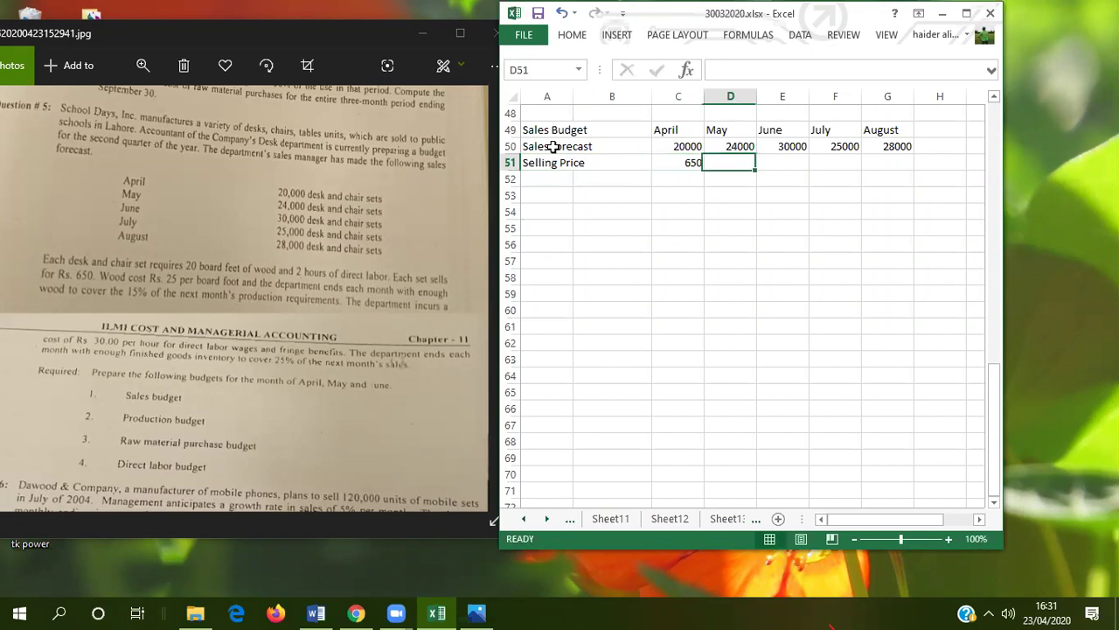
click(685, 164)
drag(704, 171, 890, 175)
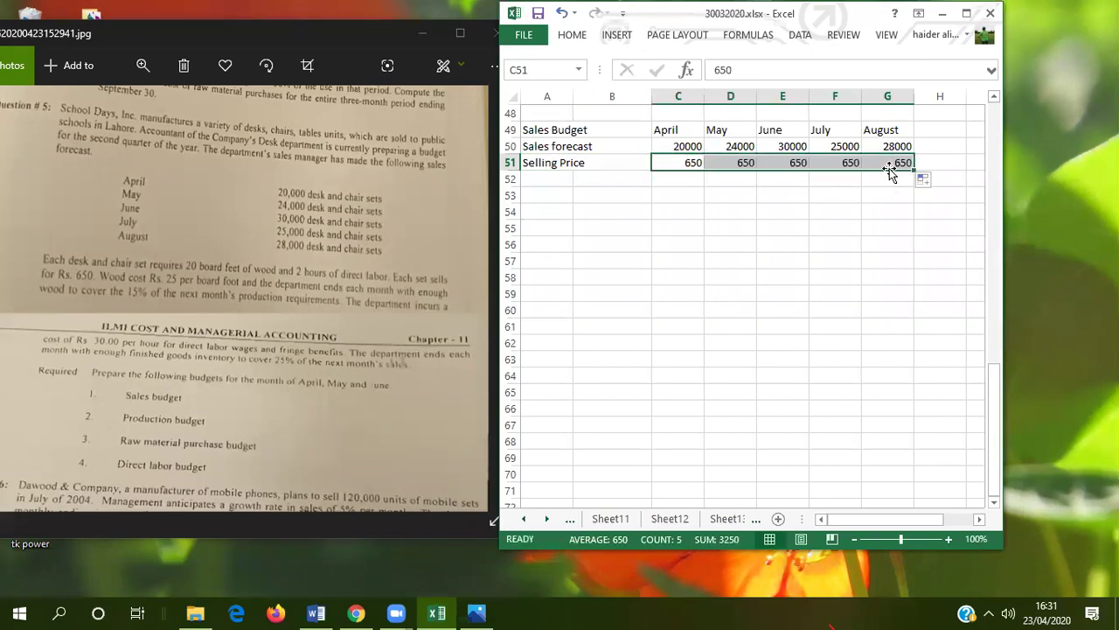
Add a "total Sales" row in row 52 that multiplies Sales forecast by Selling Price for each month, C52 to G52.
click(543, 183)
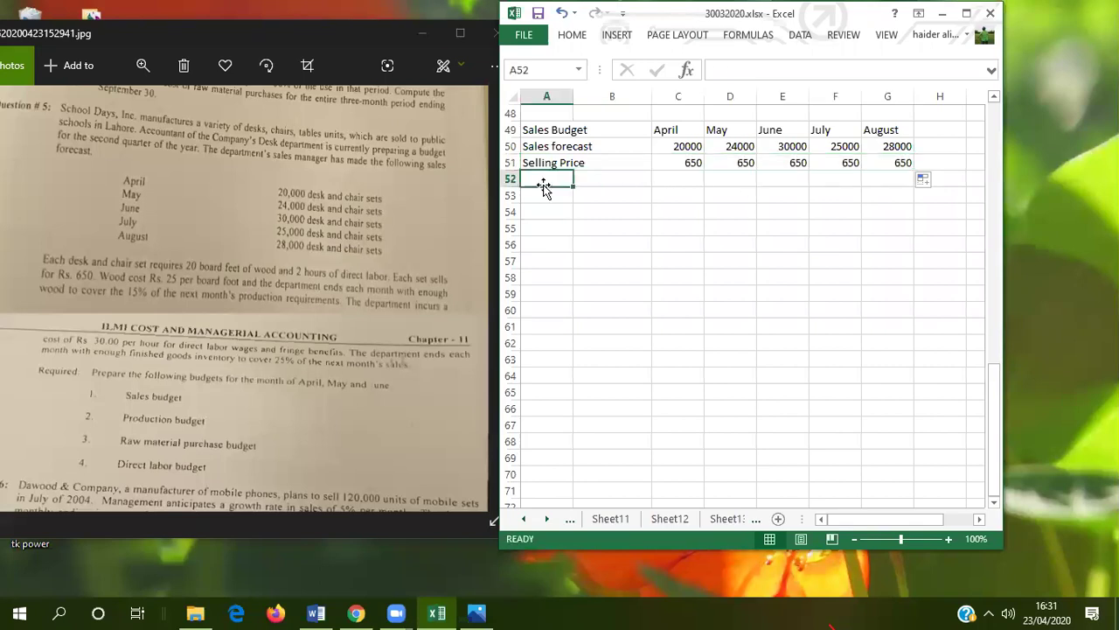
text(total SAles)
key(Tab)
key(Tab)
text(=)
click(681, 147)
text(*)
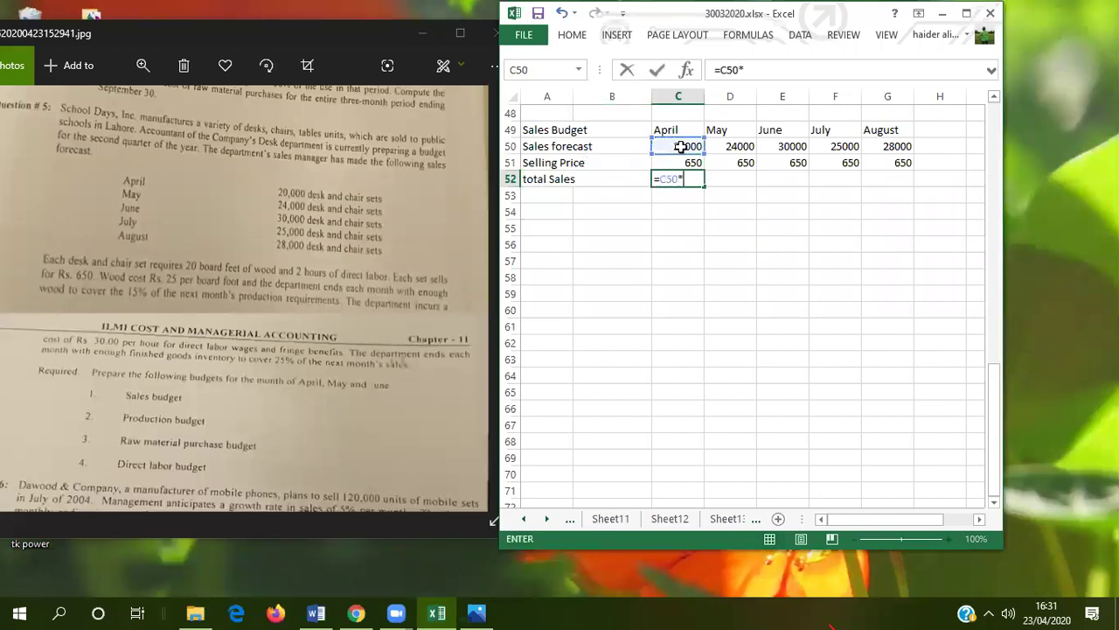
click(677, 164)
key(Return)
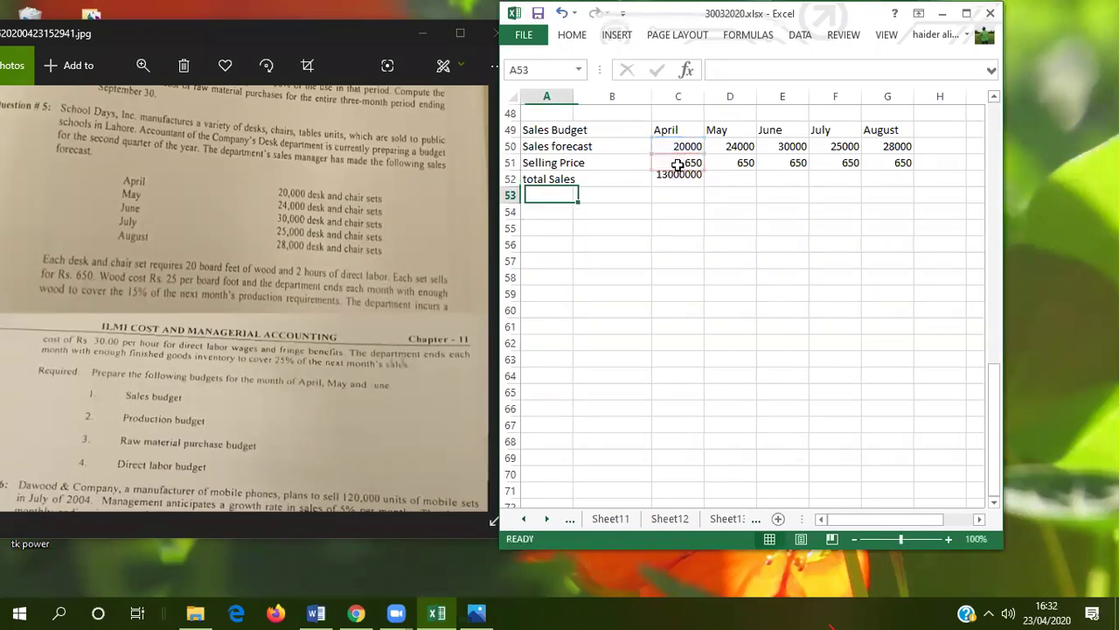
click(680, 179)
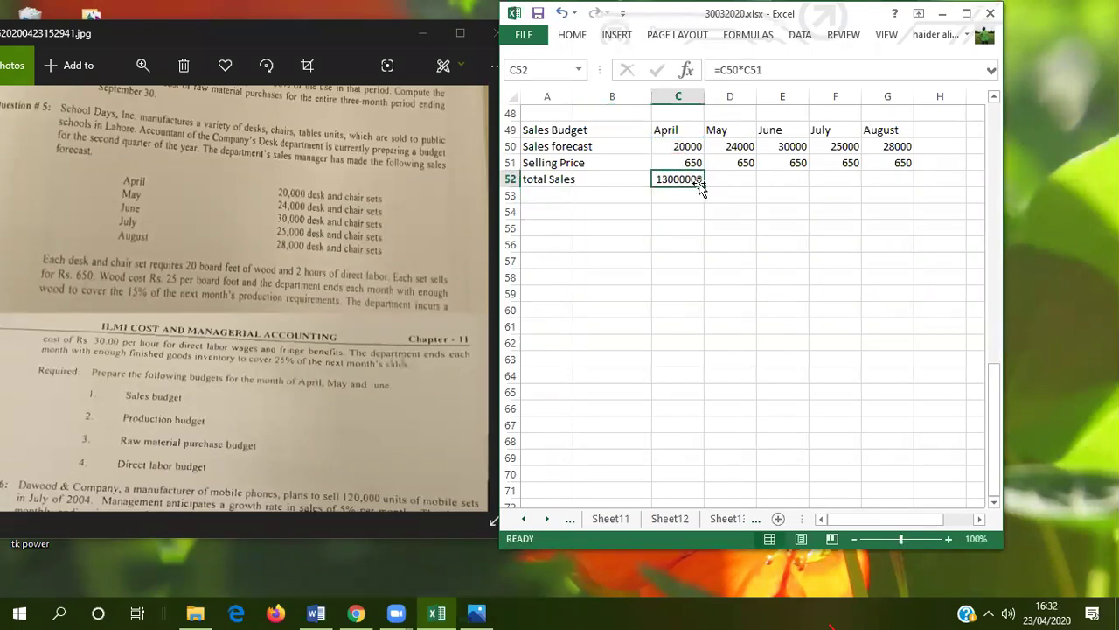
drag(704, 185, 916, 186)
Underline the Selling Price values for April to August in C51 to G51.
drag(663, 158, 898, 169)
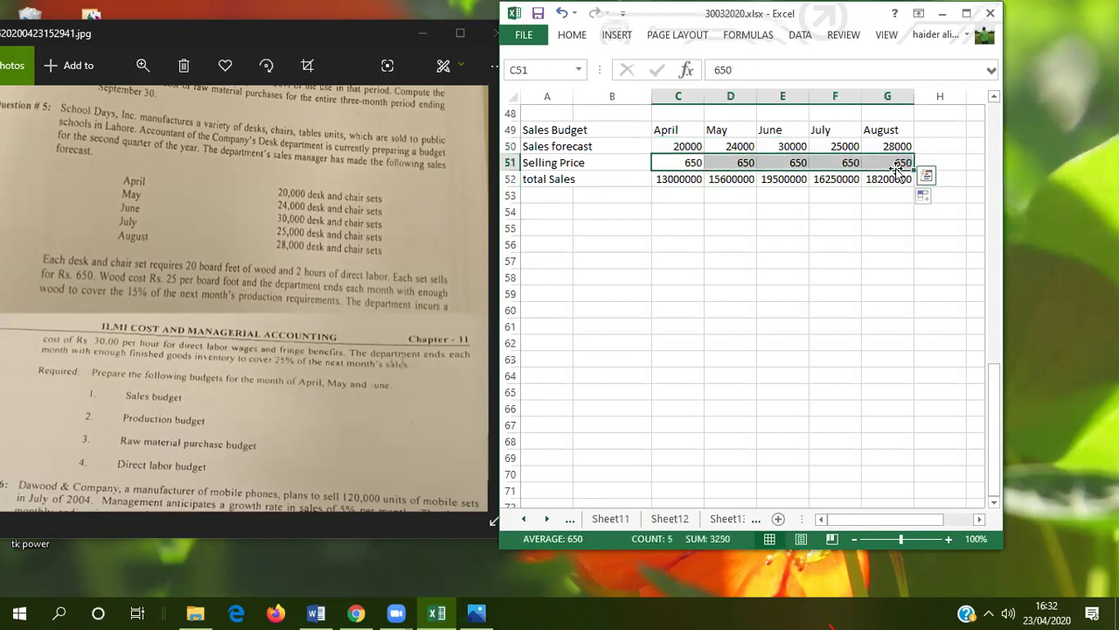
key(ctrl+u)
click(722, 289)
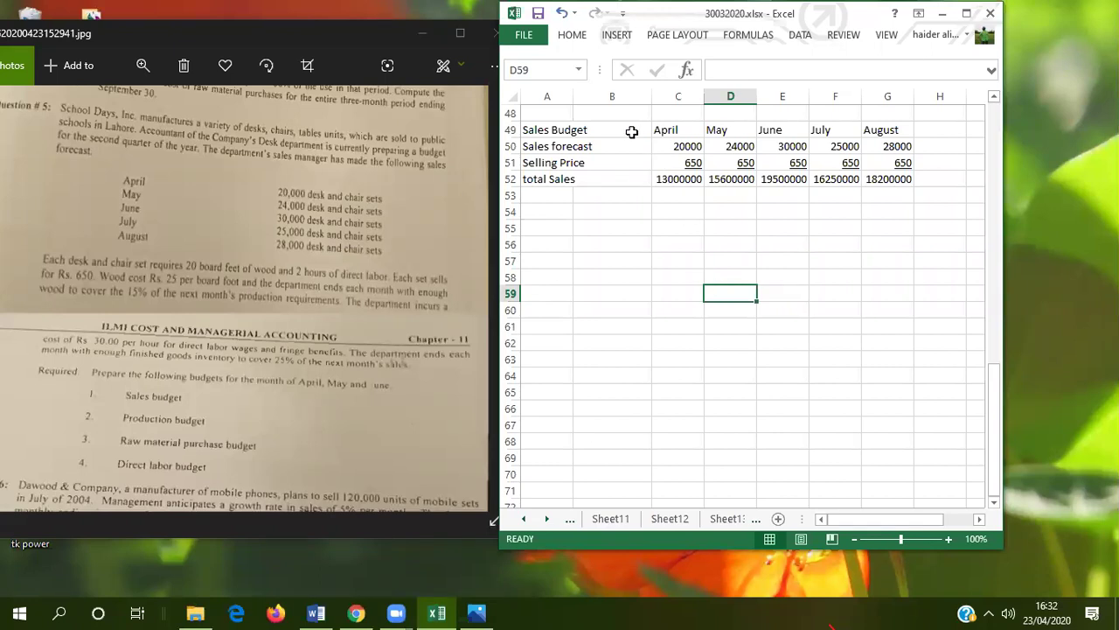
Put a thick outside border around the April to June part of the Sales Budget, A49 to E54.
drag(524, 131, 783, 213)
click(582, 37)
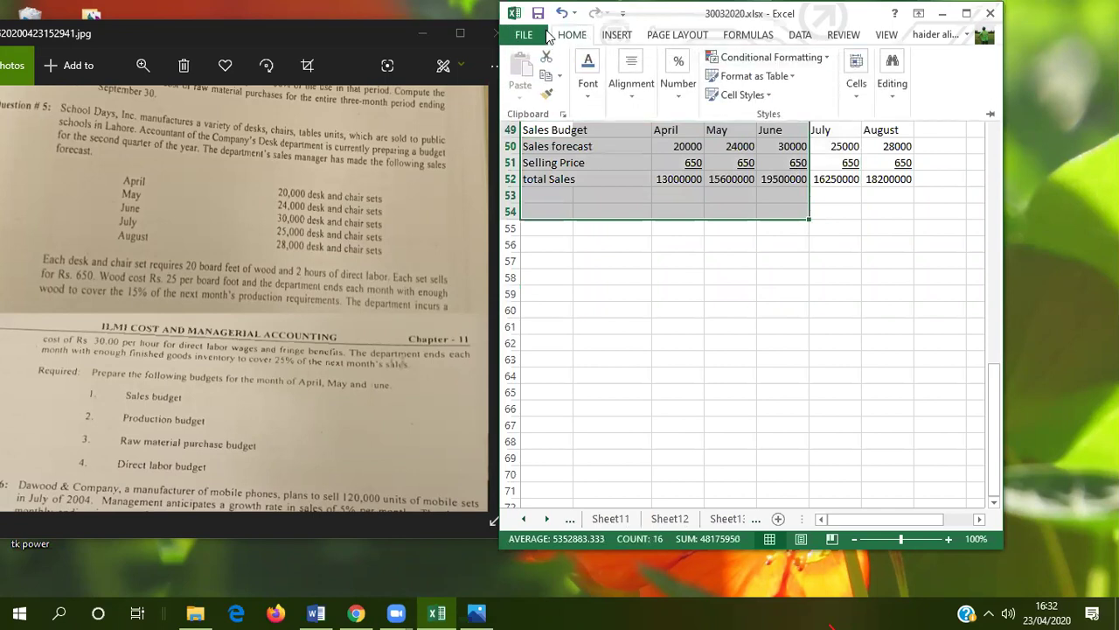
click(966, 13)
click(105, 35)
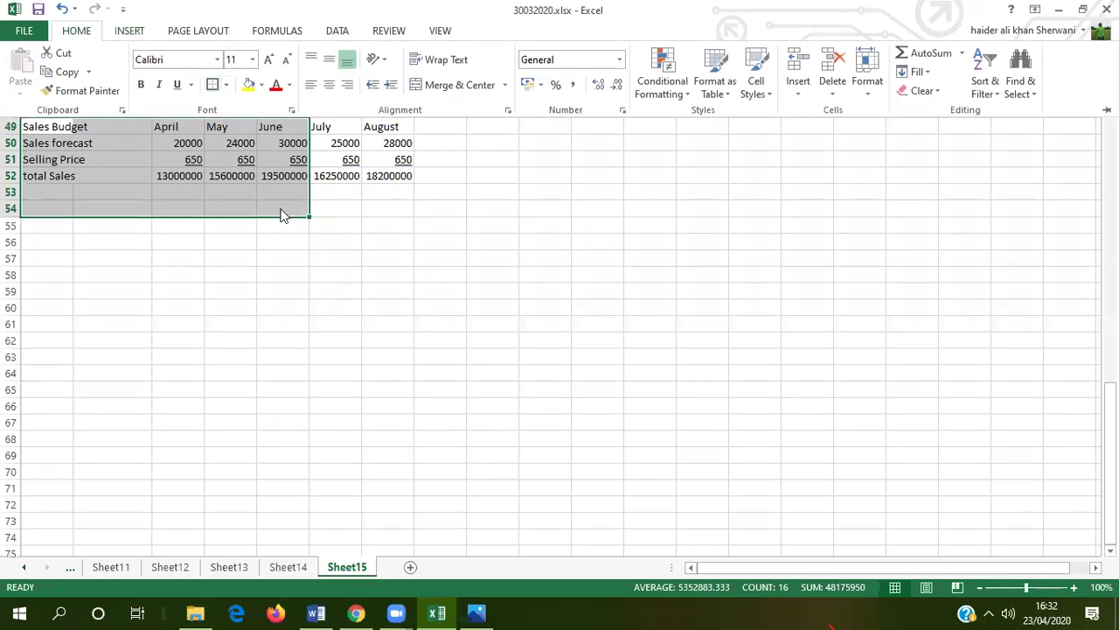
key(Escape)
Make the total Sales row bold with a yellow fill from A52 to E52.
drag(38, 175, 284, 175)
key(ctrl+b)
click(76, 31)
click(249, 85)
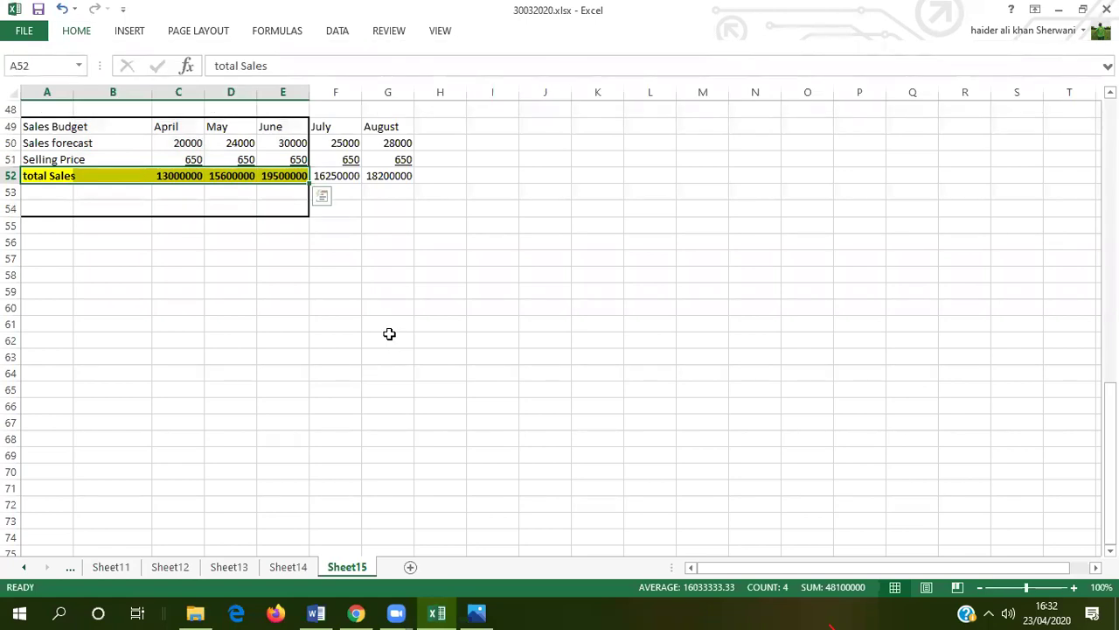
drag(283, 328, 256, 538)
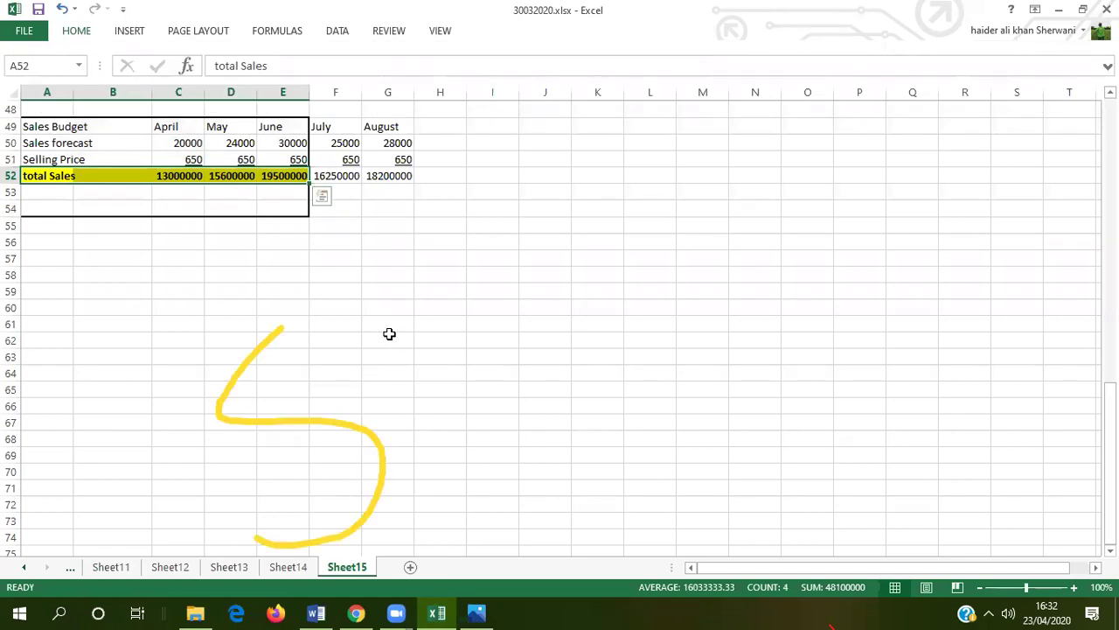
drag(394, 335, 478, 431)
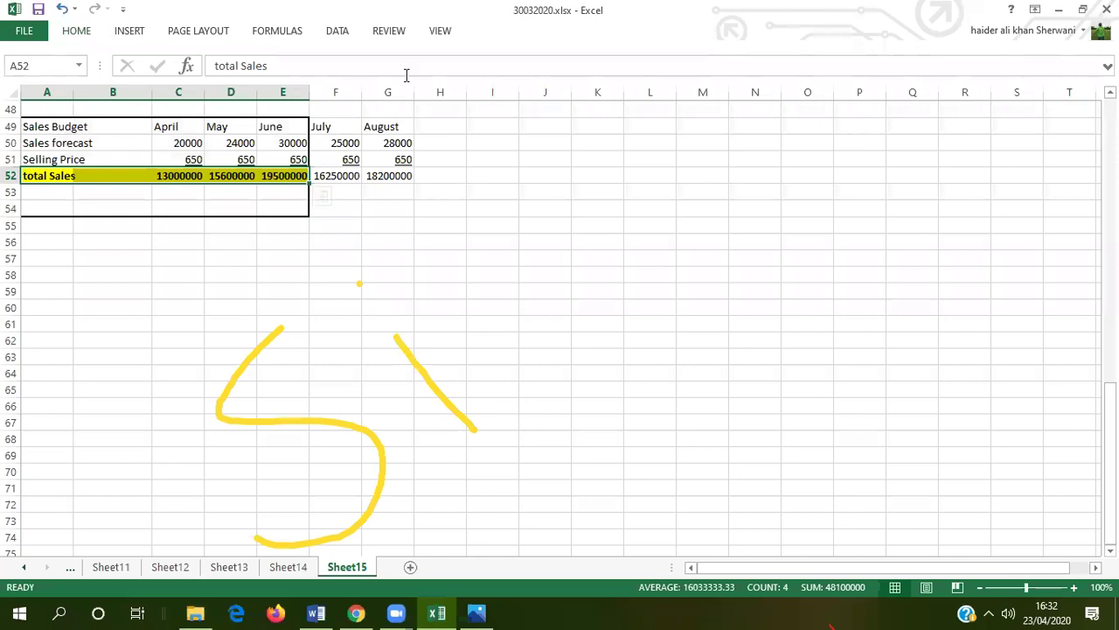
drag(480, 307, 658, 116)
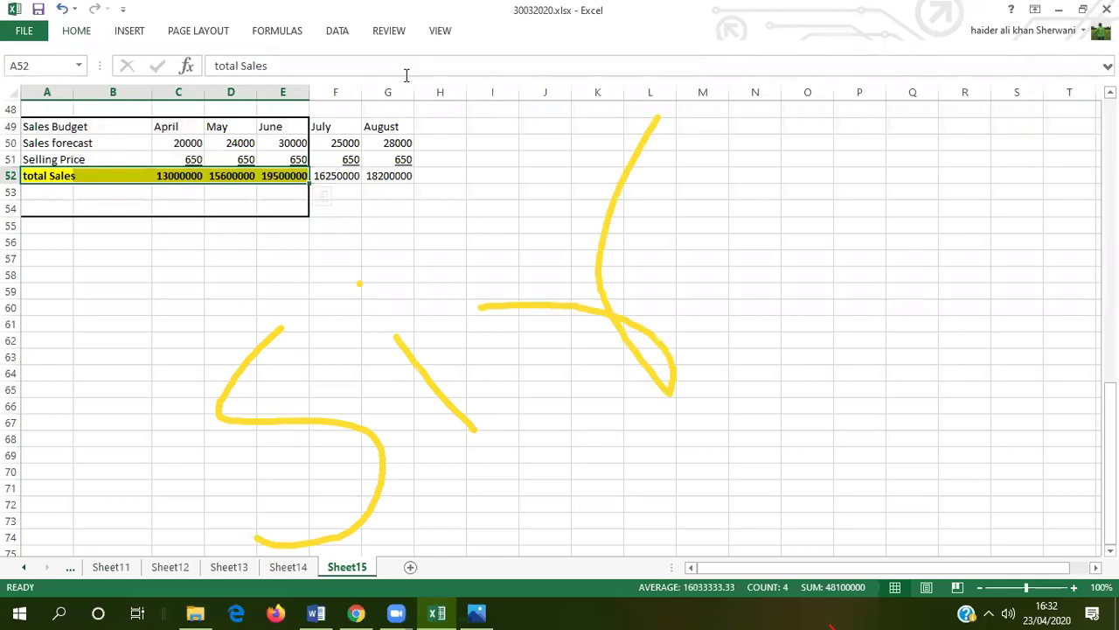
drag(911, 117, 967, 608)
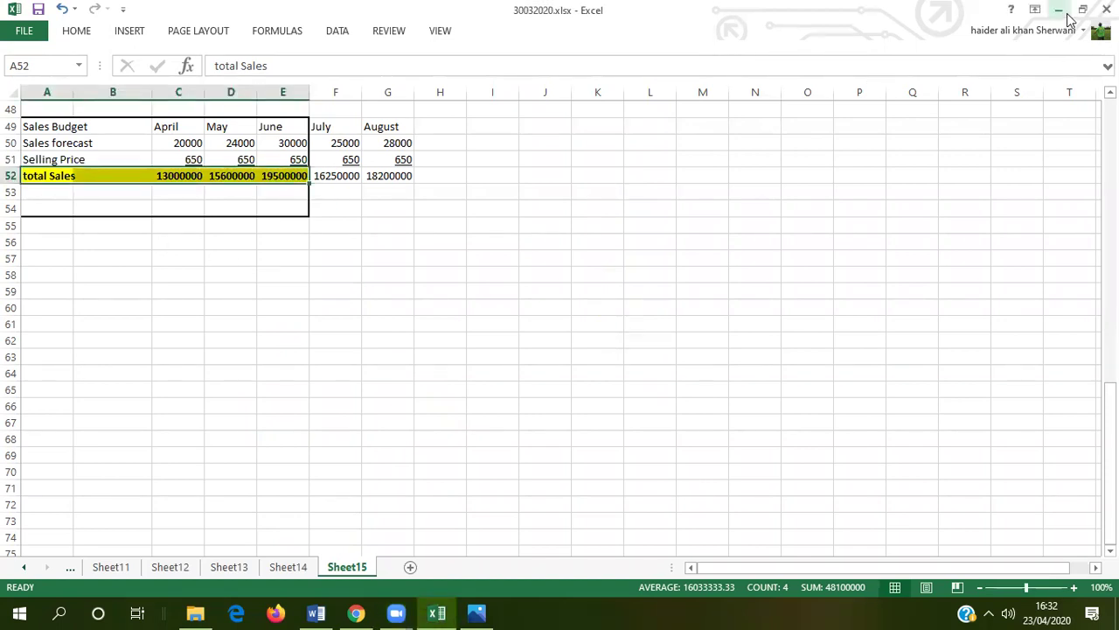
Copy the Sales Budget heading and Sales forecast rows, A49 to G50, to A56 with the problem photo alongside.
click(1083, 9)
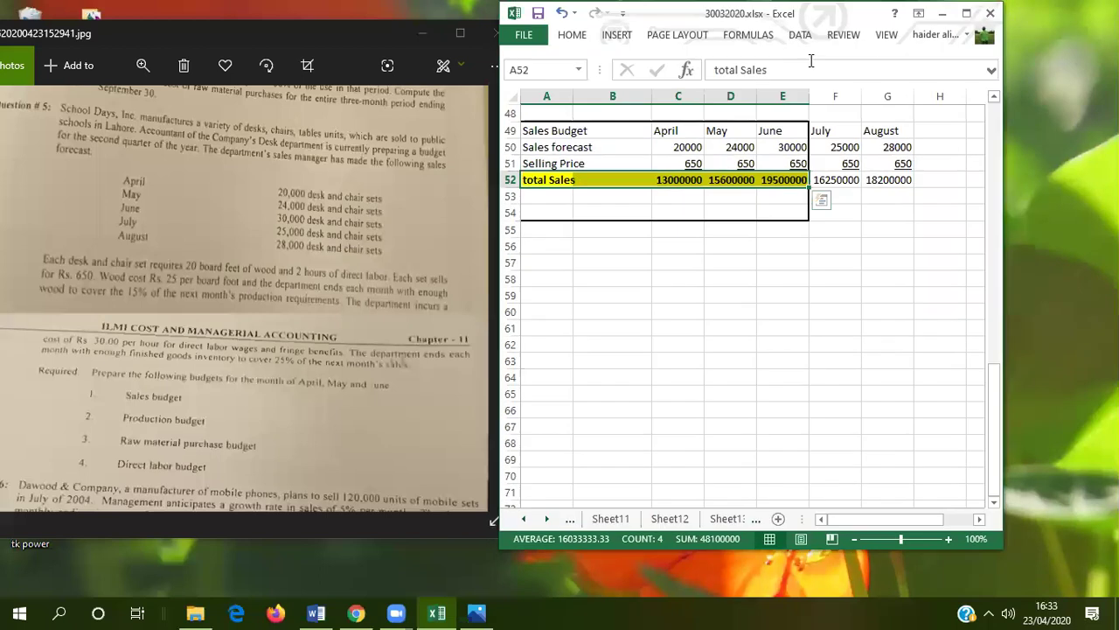
click(542, 251)
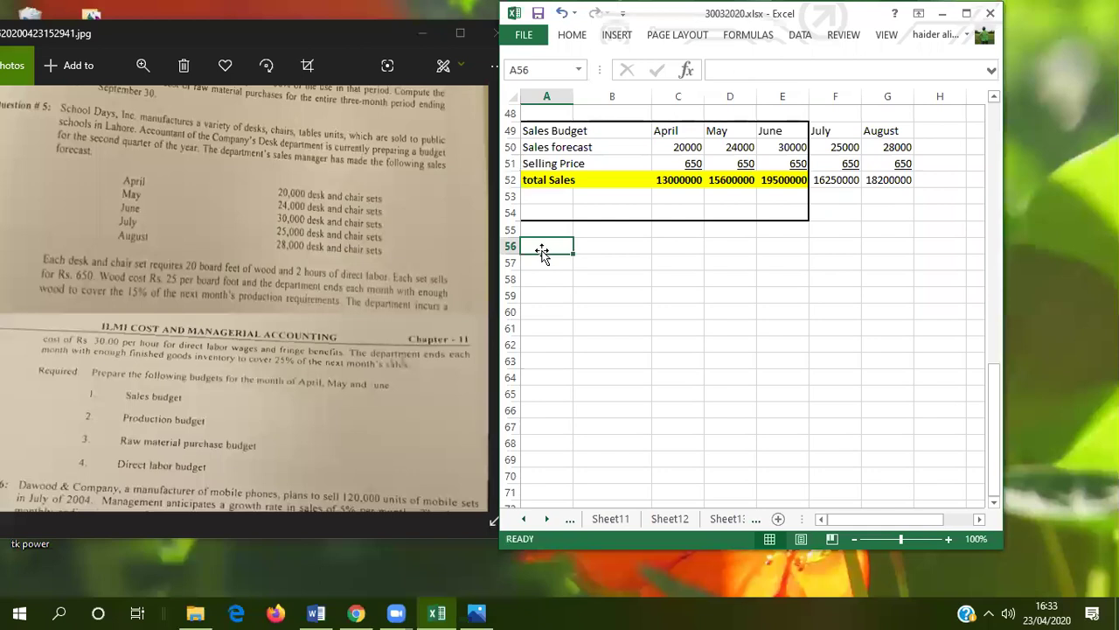
drag(544, 127, 898, 143)
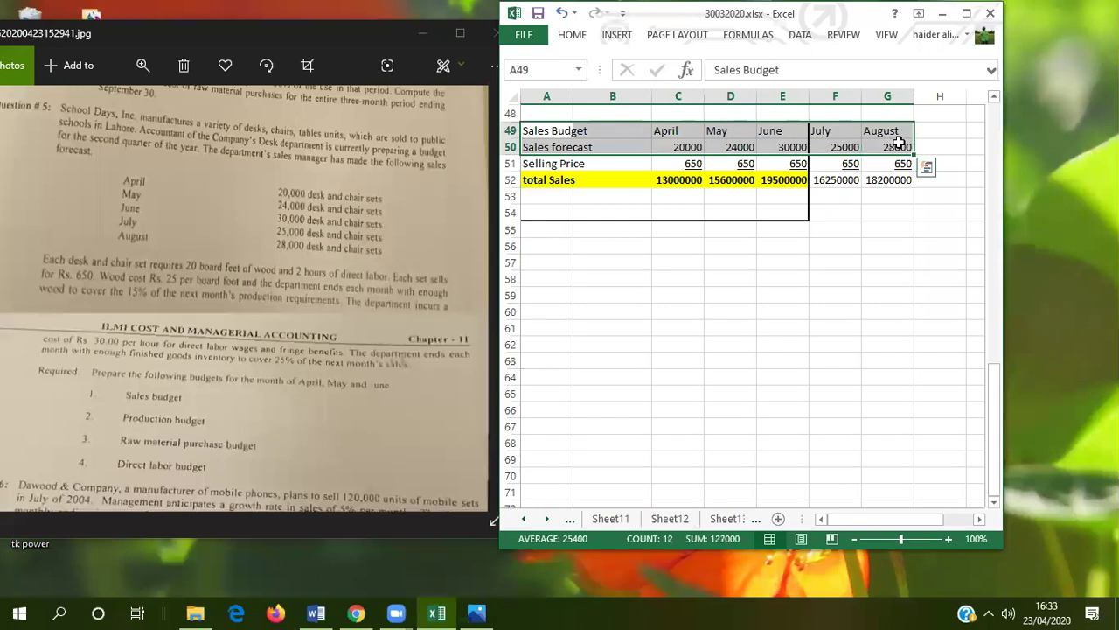
key(ctrl+c)
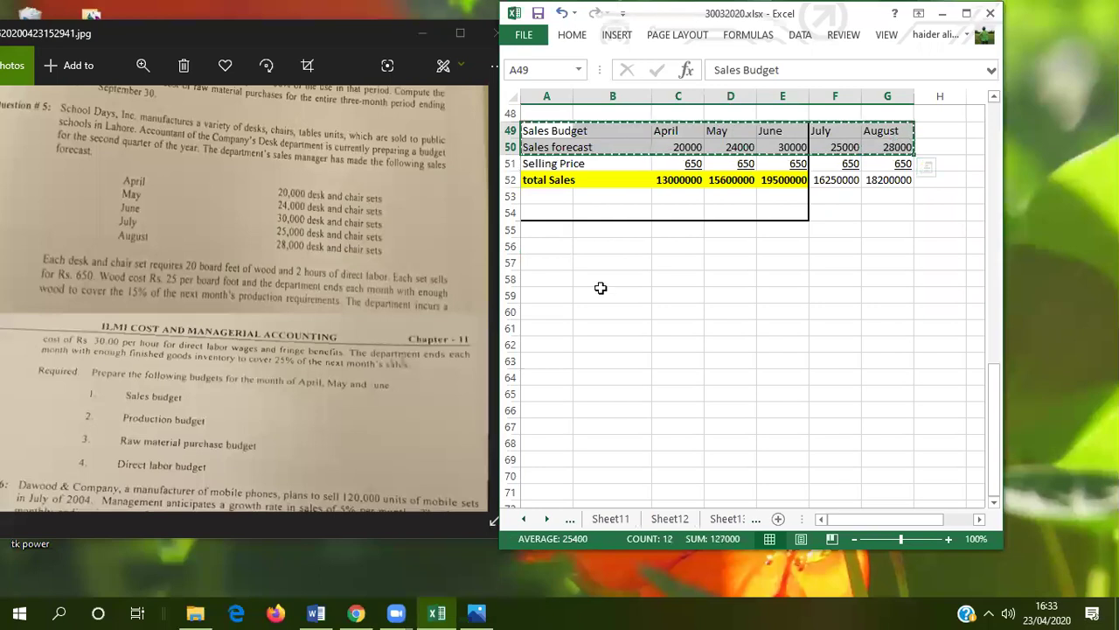
click(552, 246)
key(ctrl+v)
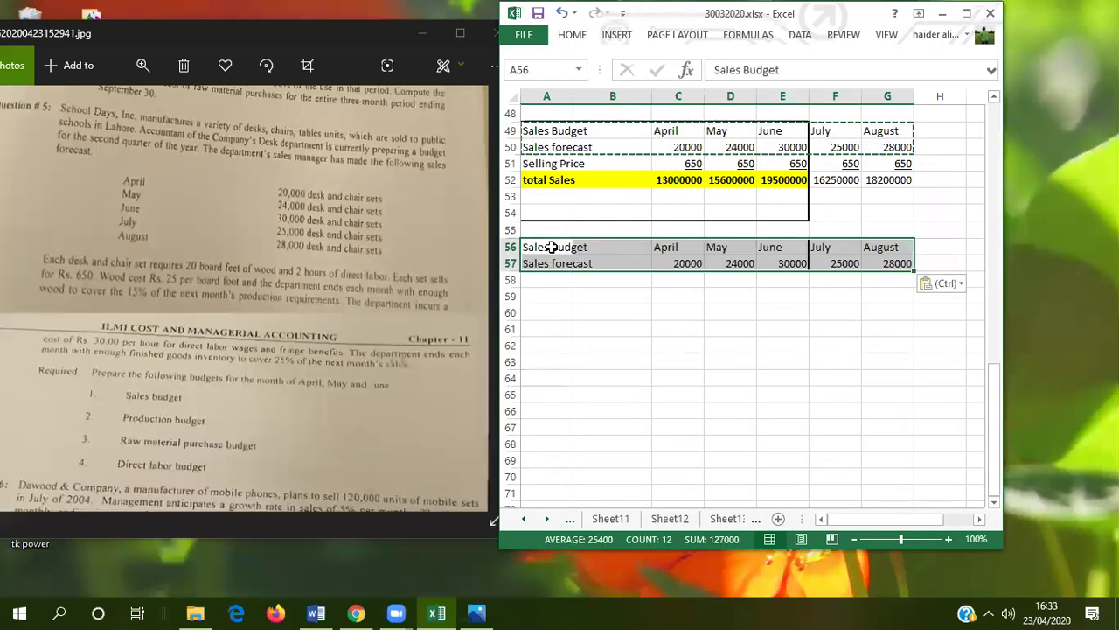
Retitle the copied budget heading in A56 as "Production Budget".
click(590, 289)
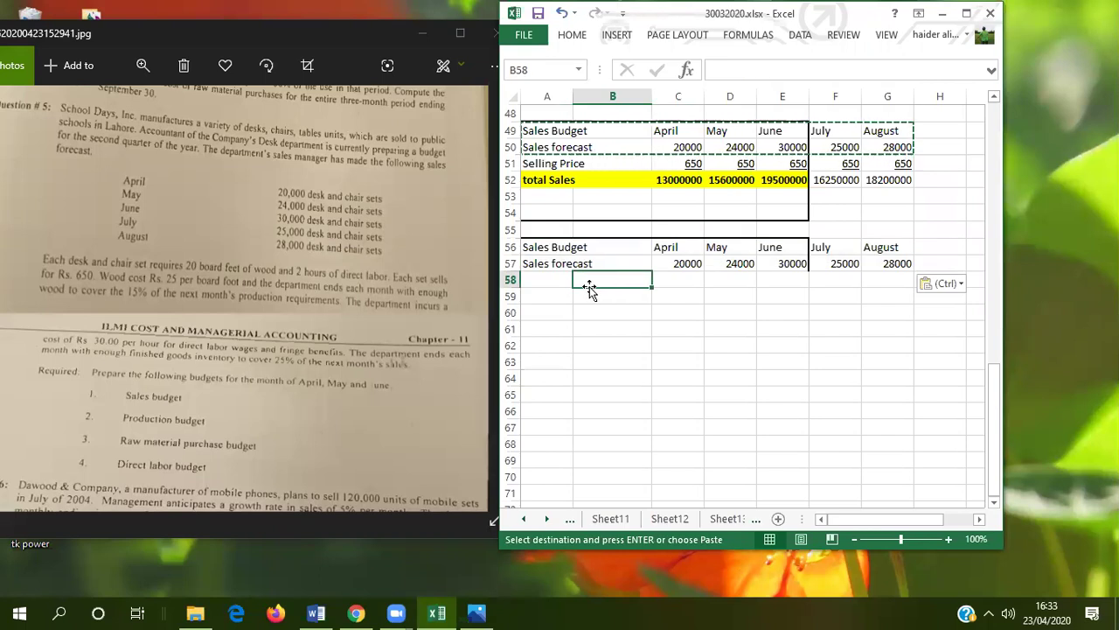
click(555, 278)
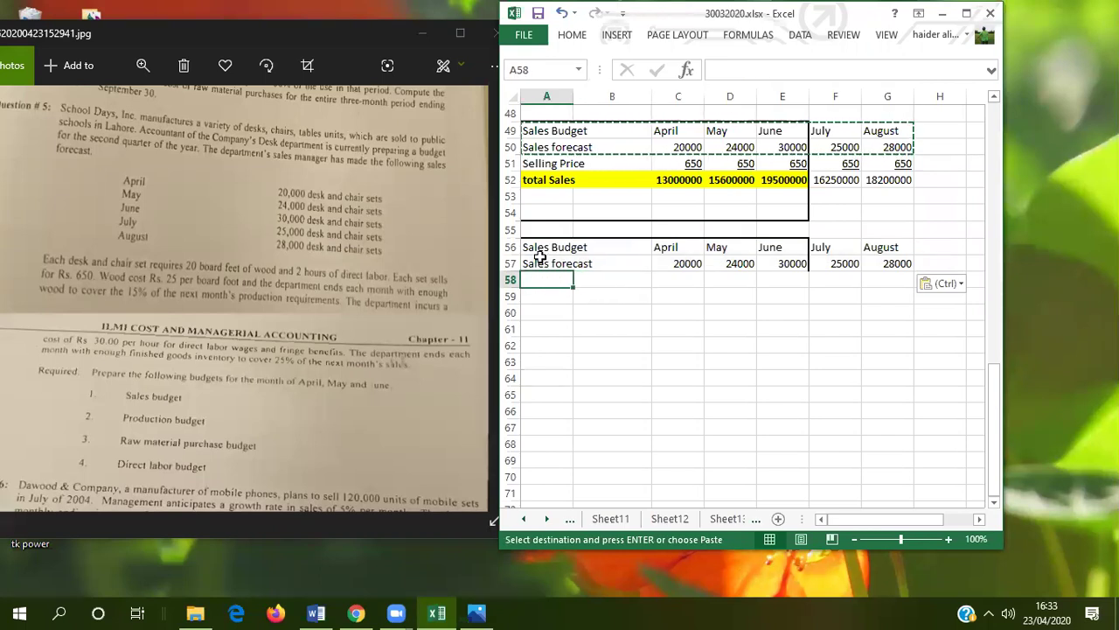
click(543, 248)
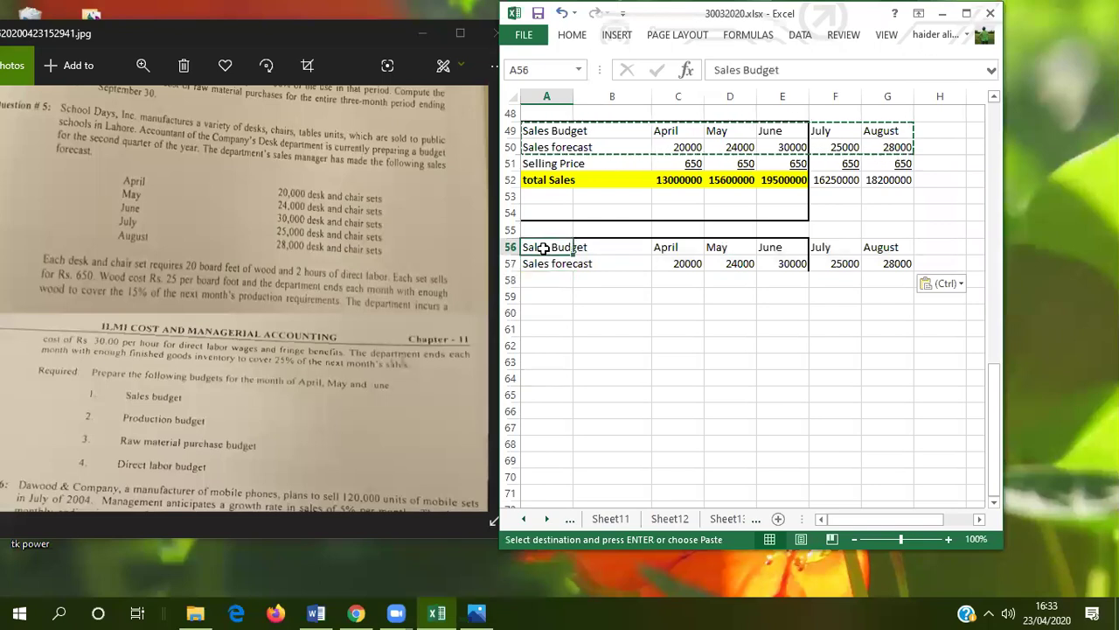
text(Producti)
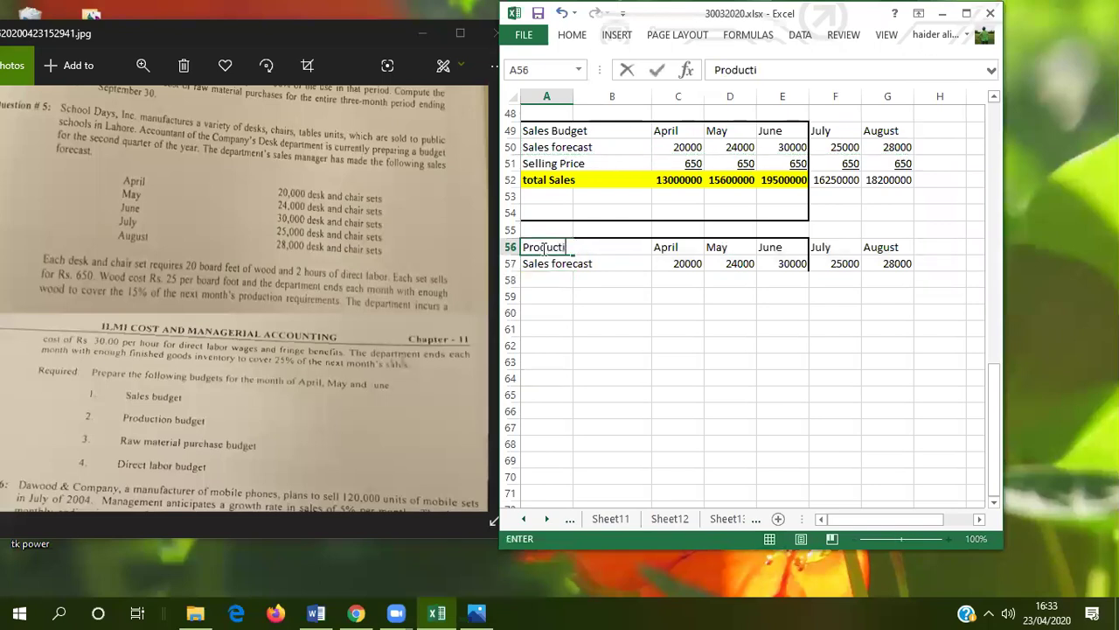
text(on Budget)
key(Return)
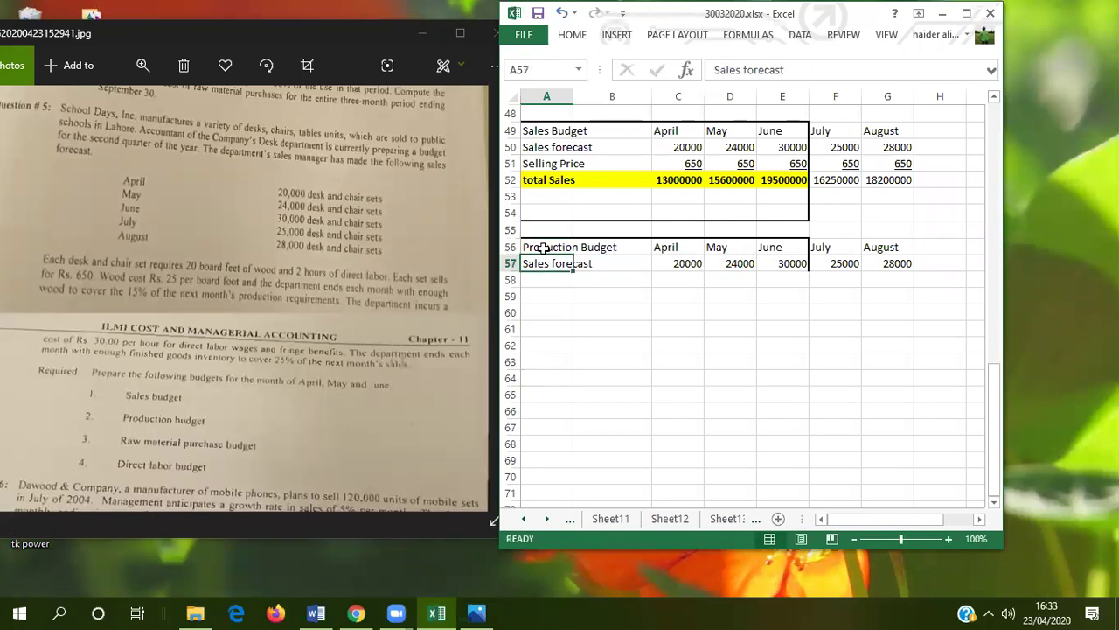
Add an "endig inventory" row in row 58 that takes 0.25 of the next month's Sales forecast, C58 to G58.
key(Return)
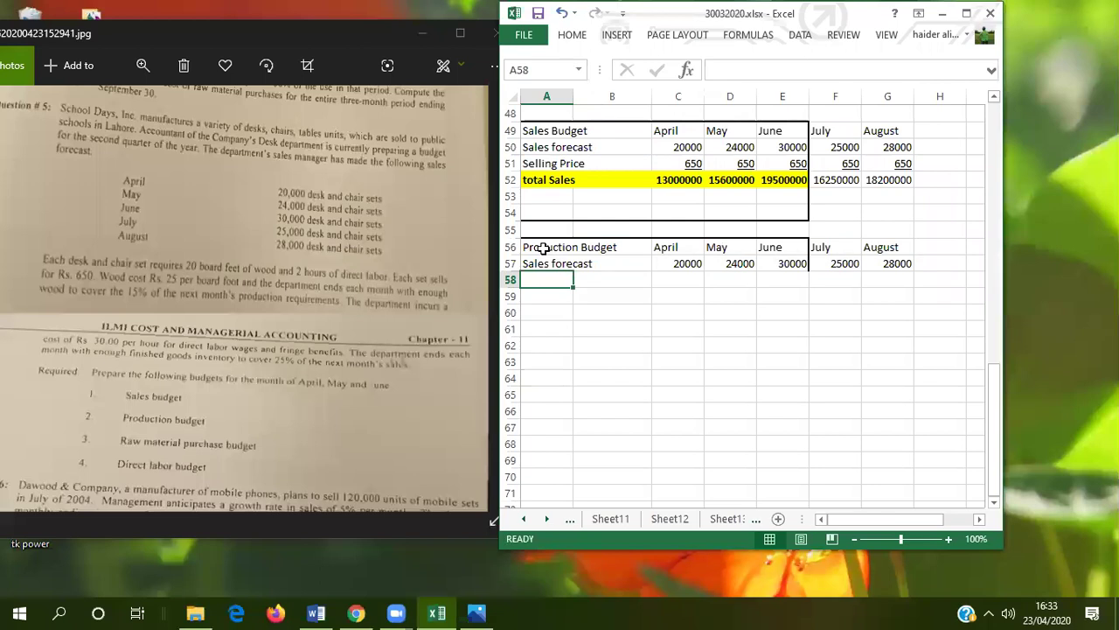
text(e)
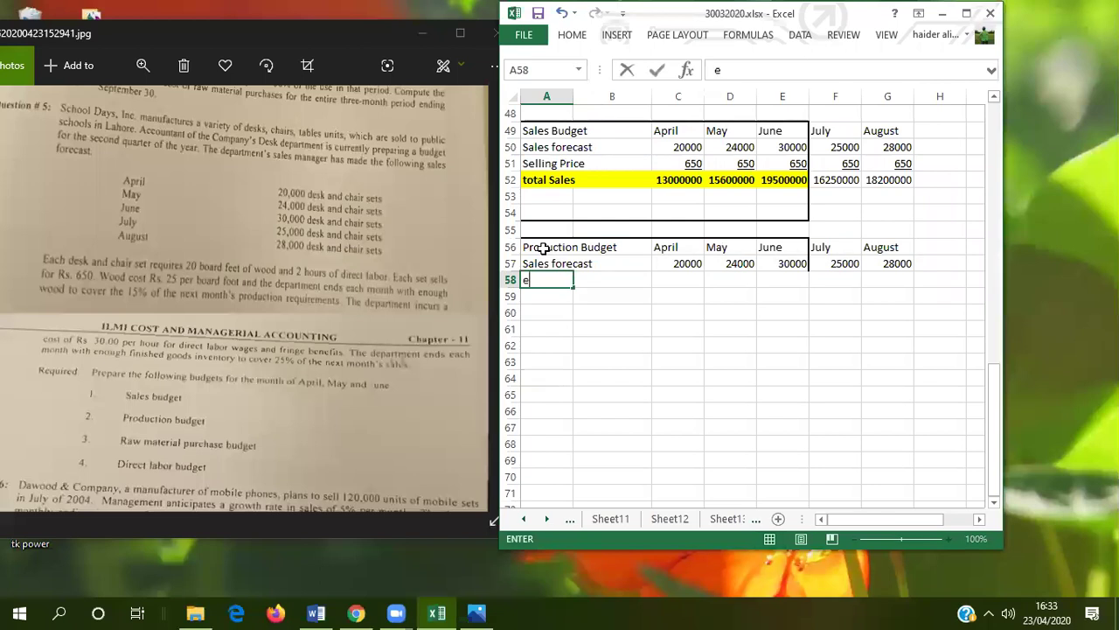
text(ndig ig inventory)
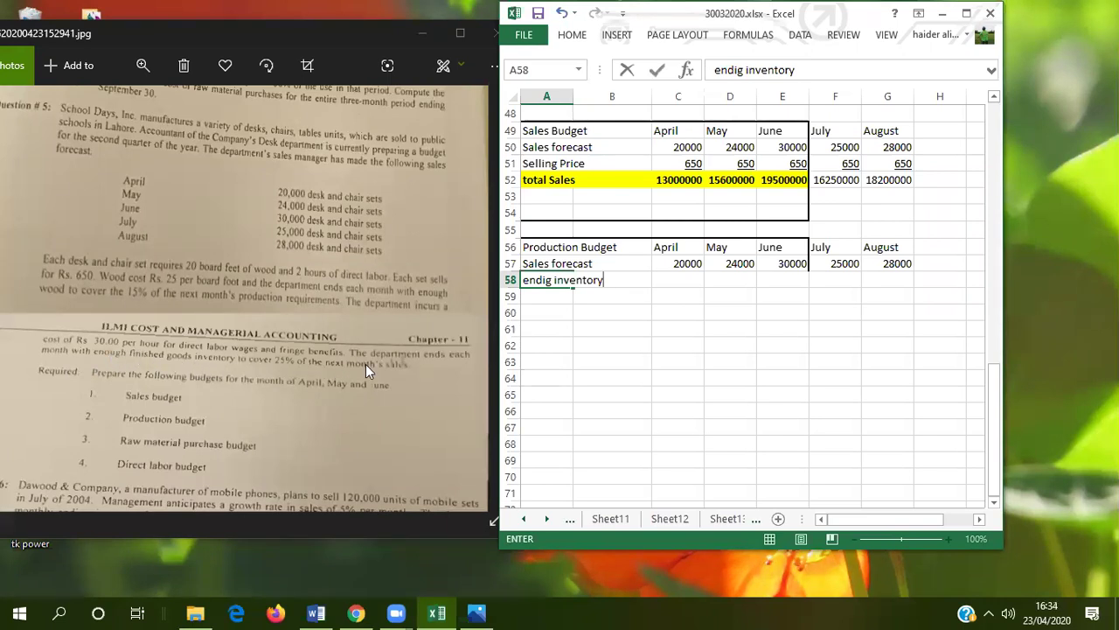
click(680, 278)
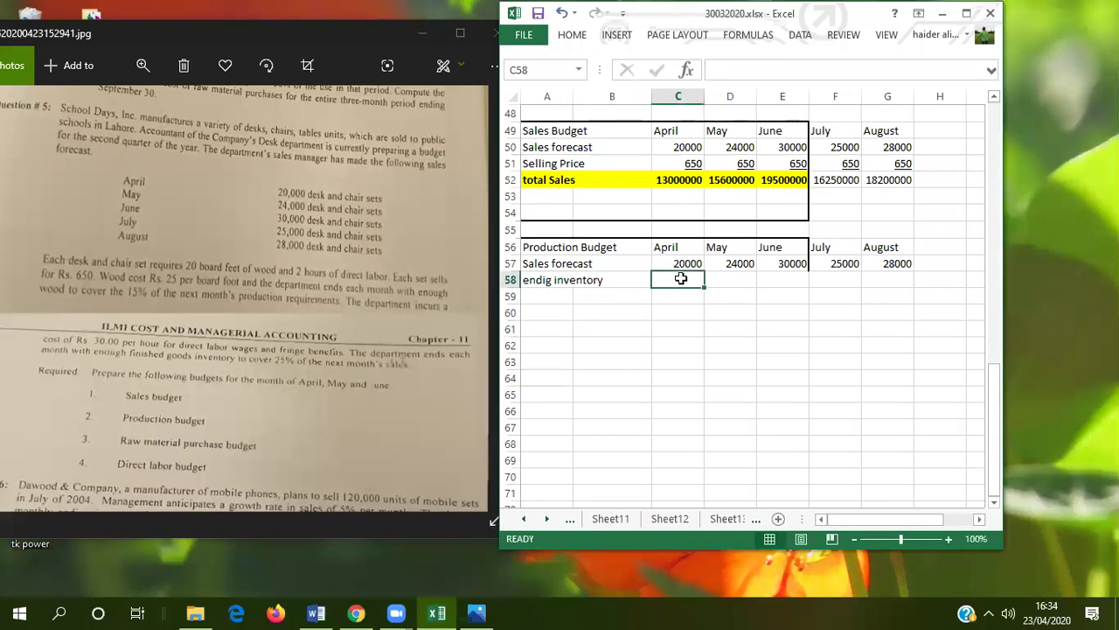
text(=)
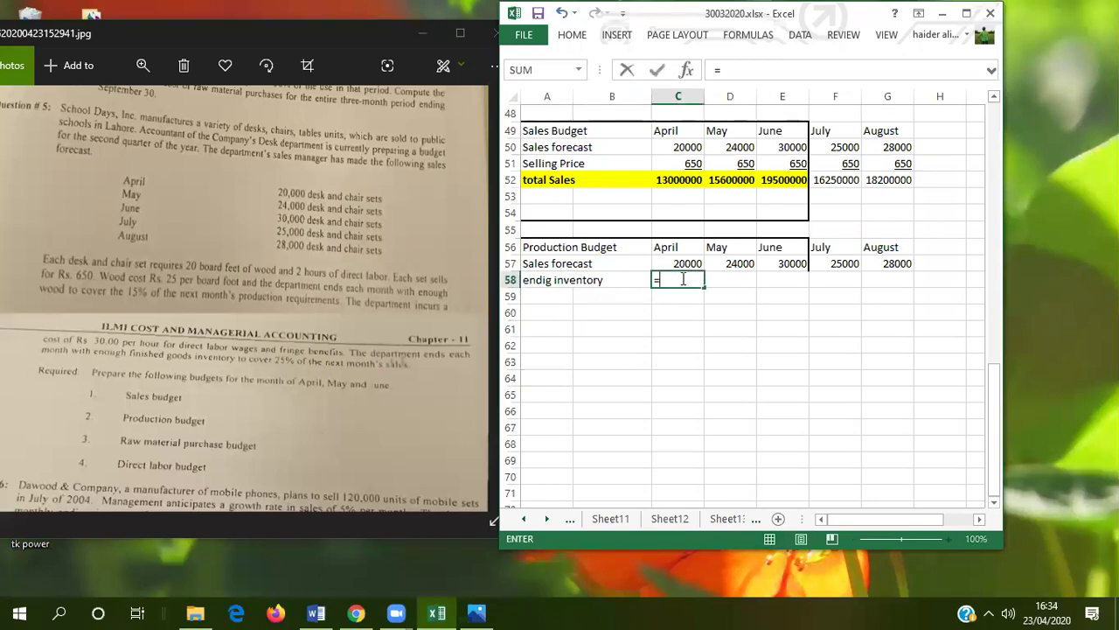
text(.25*)
click(740, 264)
key(Return)
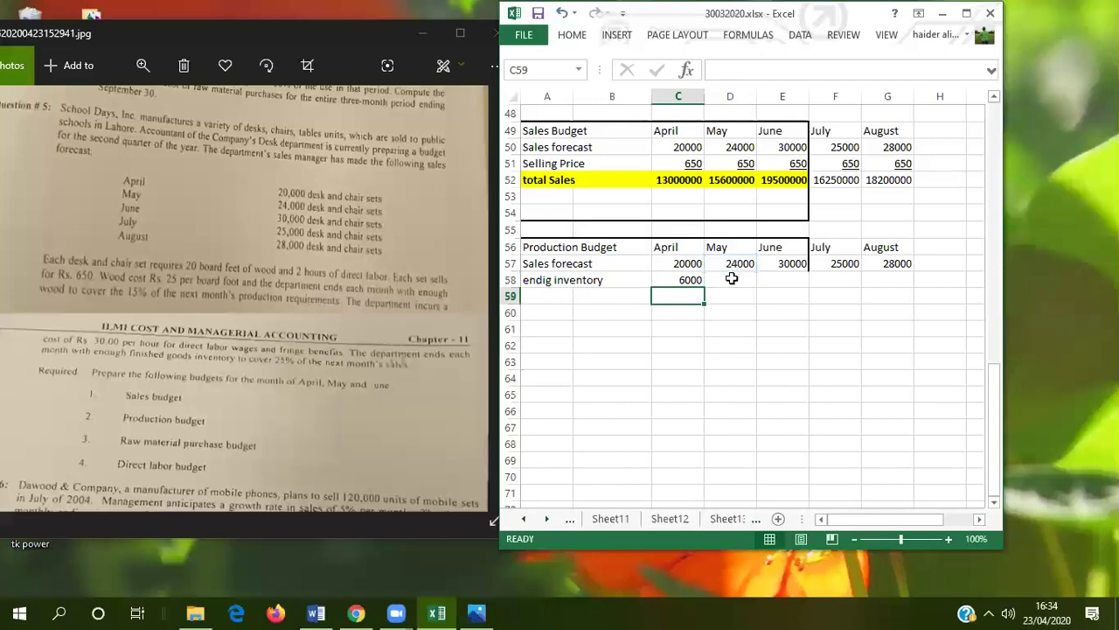
click(731, 278)
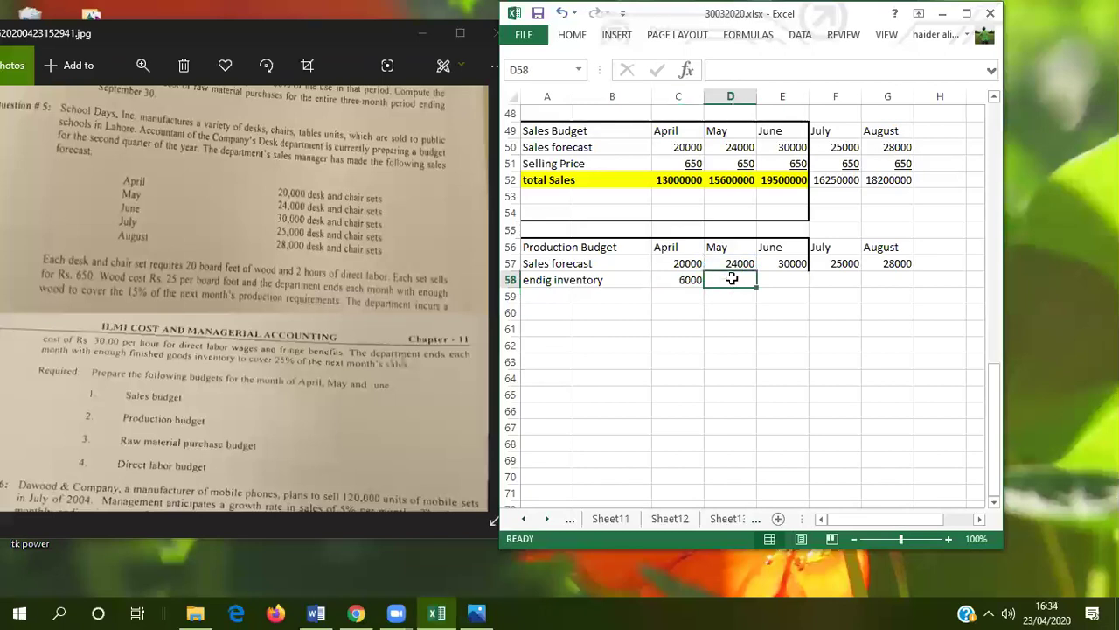
click(687, 280)
drag(707, 285, 917, 272)
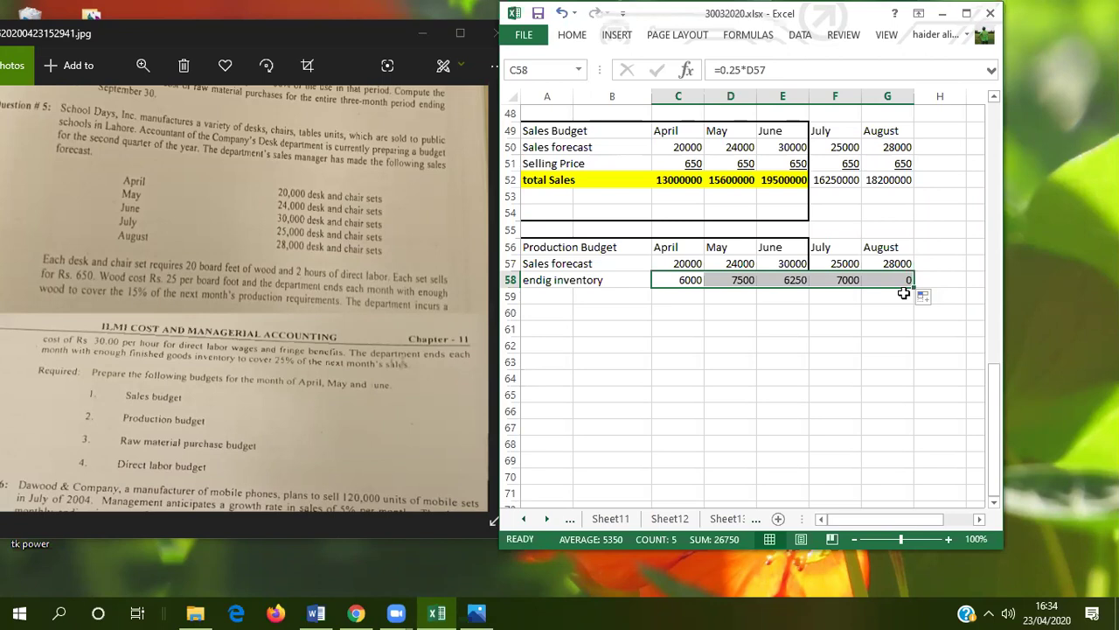
Underline the ending inventory values in C58 to G58.
click(776, 310)
click(682, 282)
drag(851, 285, 962, 285)
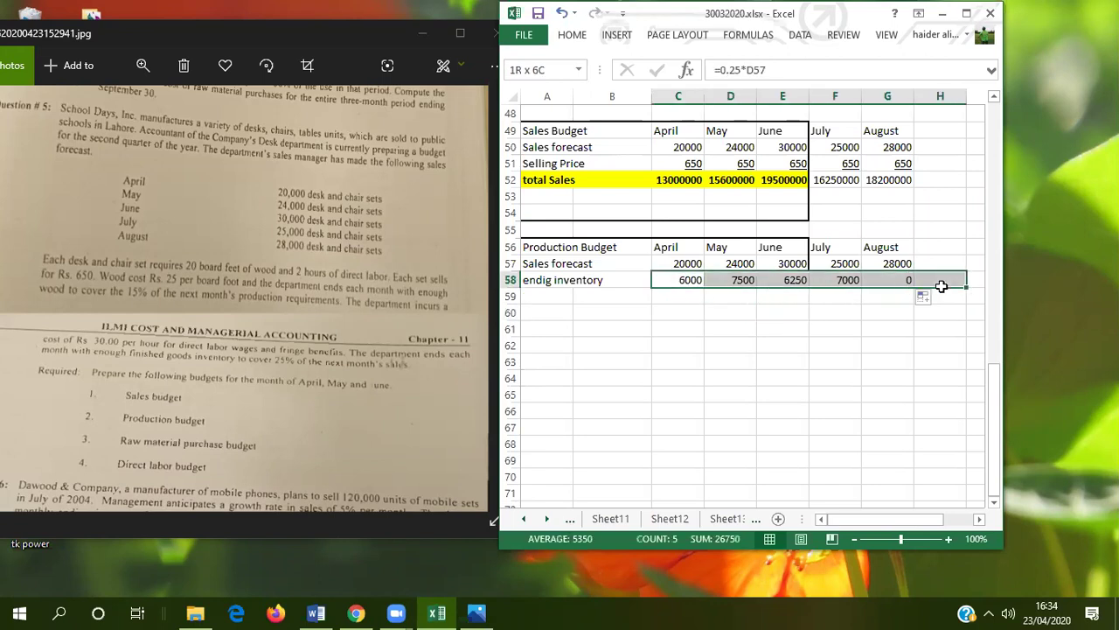
click(691, 327)
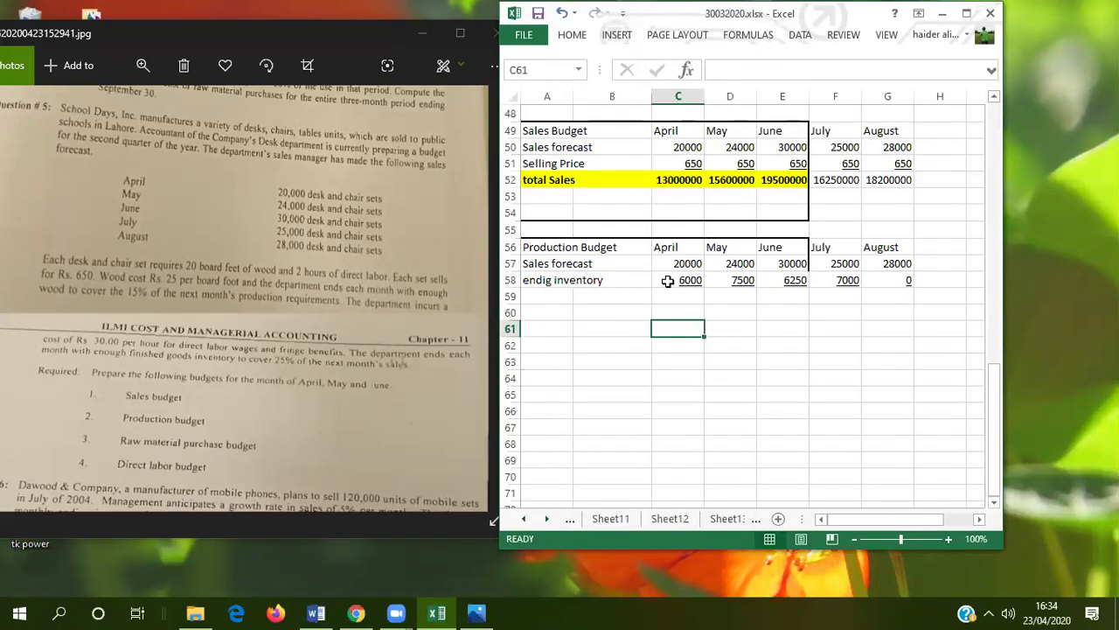
Label row 59 of the Production Budget "total required production" and select its April cell, C59.
click(560, 297)
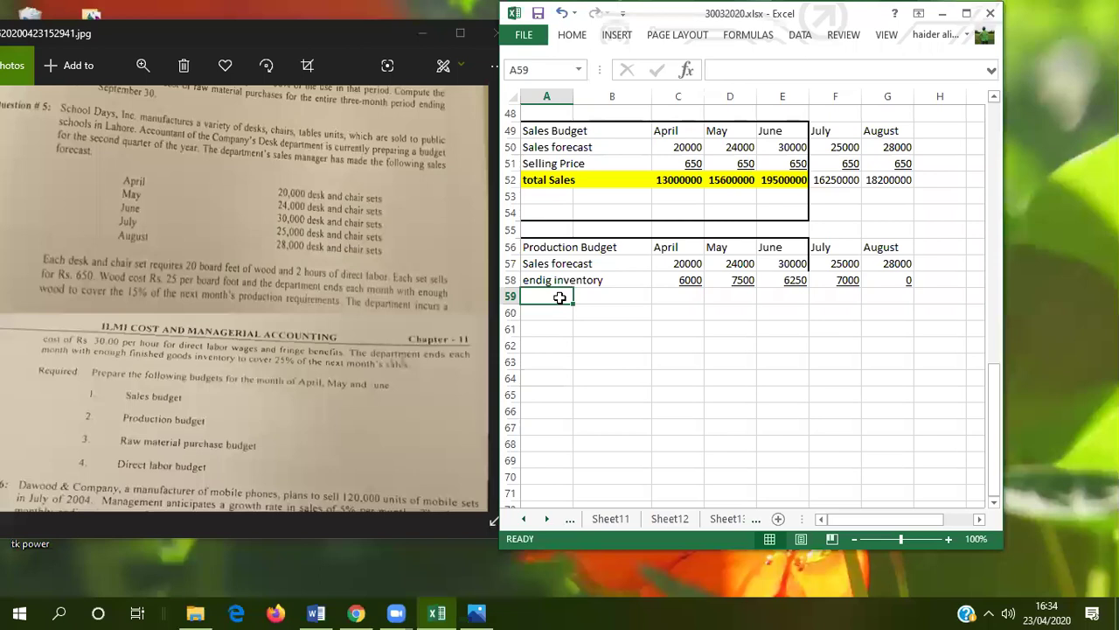
text(total re)
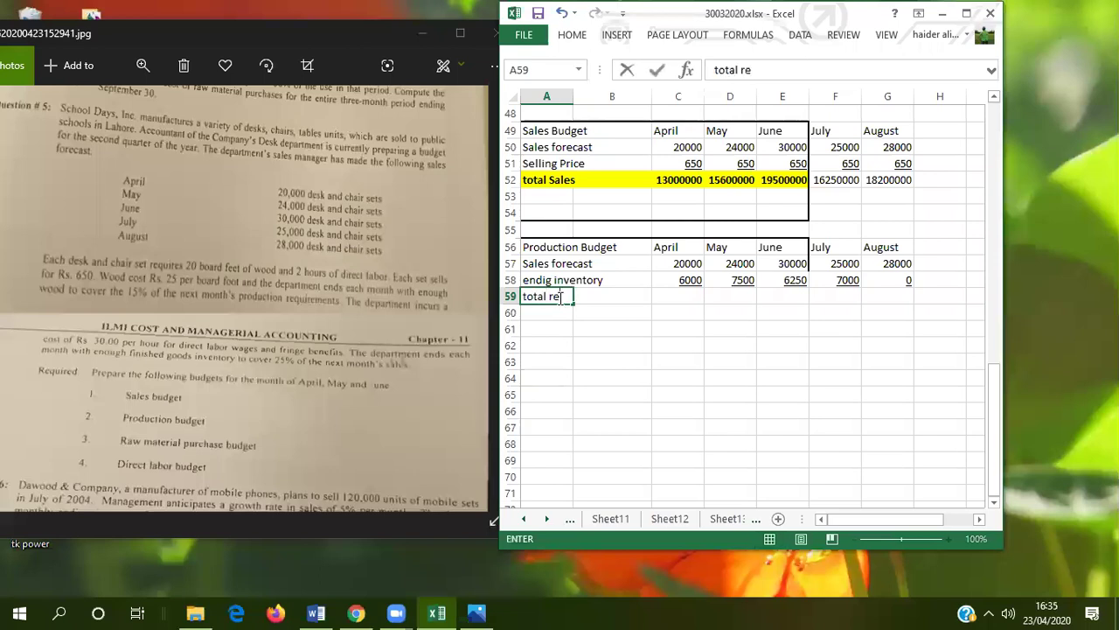
text(quired )
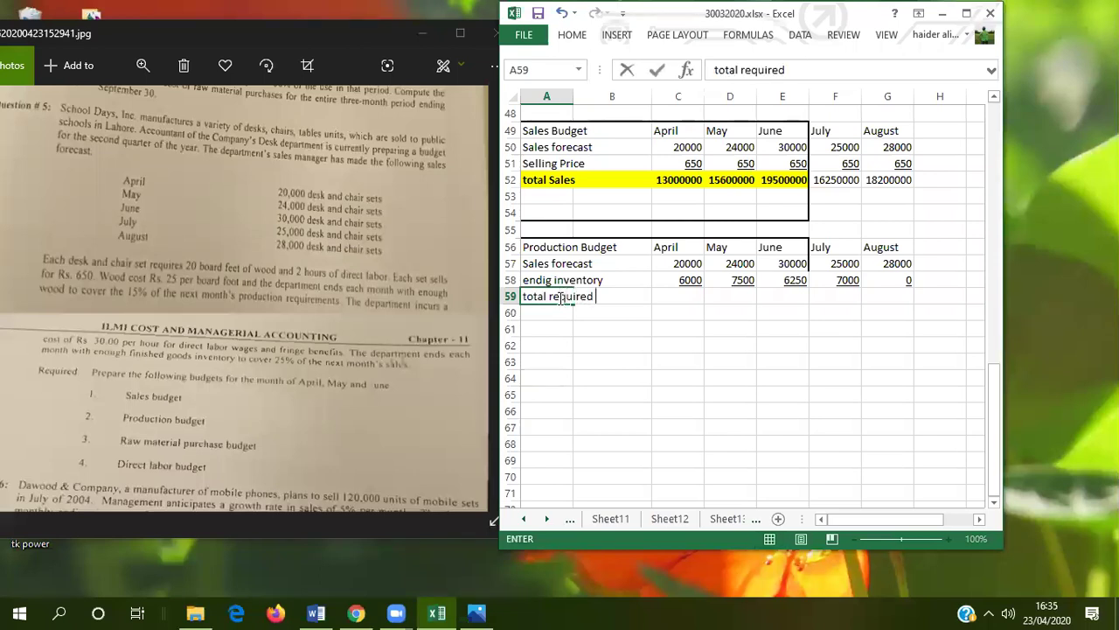
text(production)
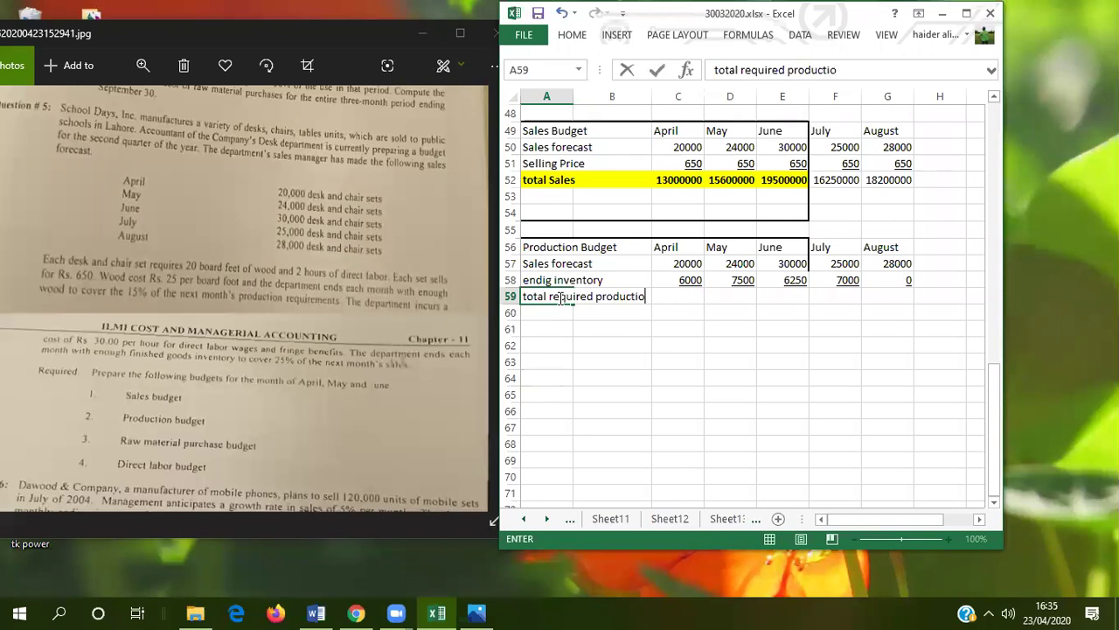
click(690, 296)
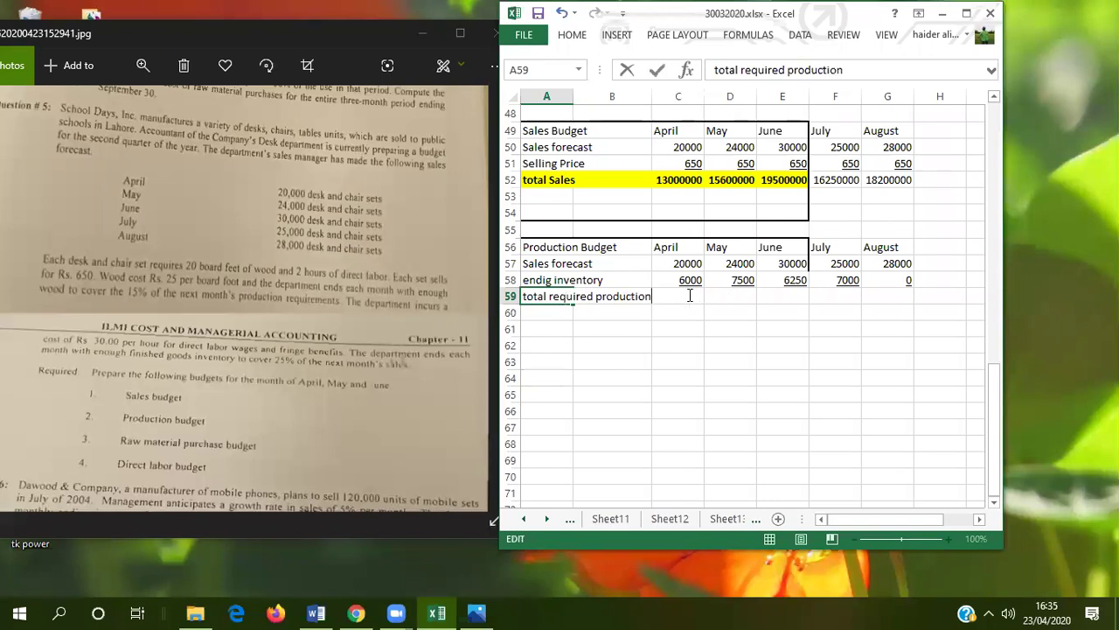
click(688, 294)
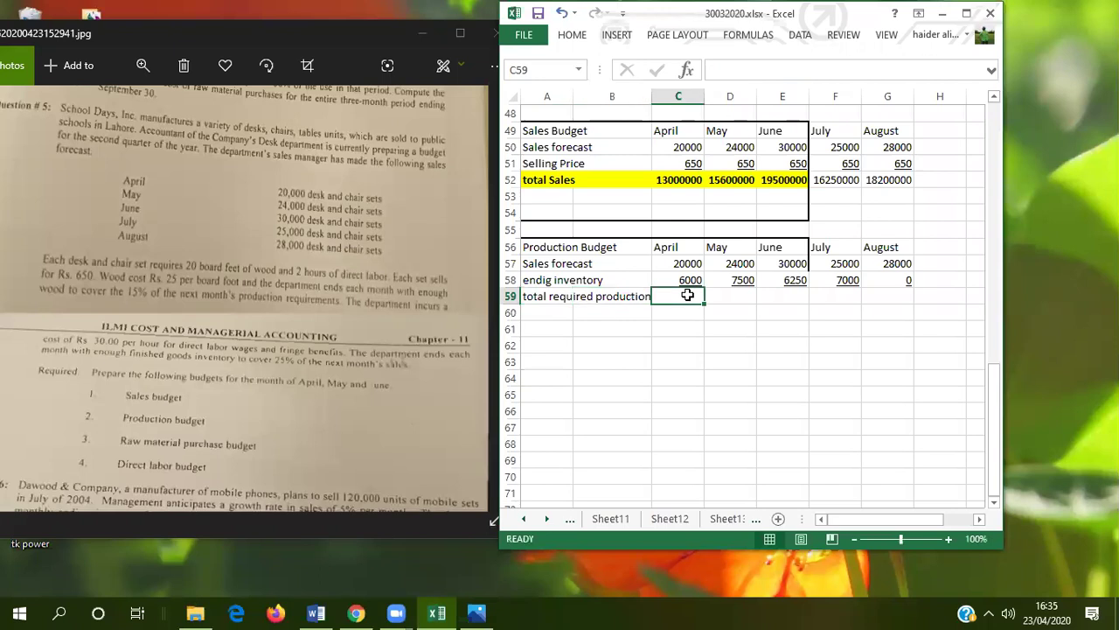
Calculate total required production in C59 as =C57+C58 and fill the formula across to August, G59.
text(=)
click(685, 264)
text(+)
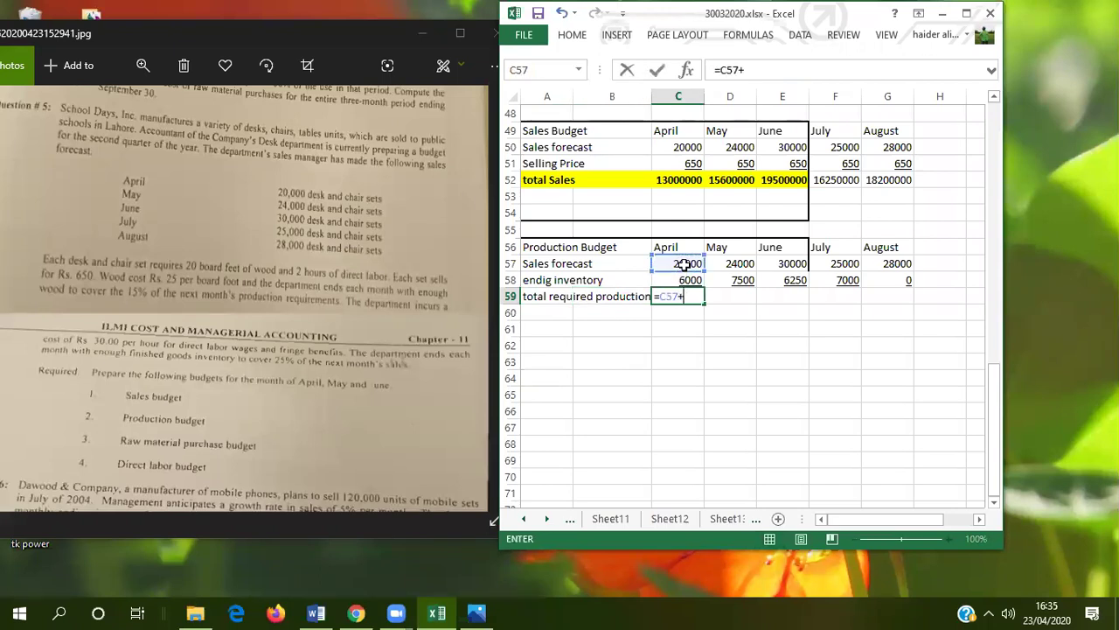
click(688, 274)
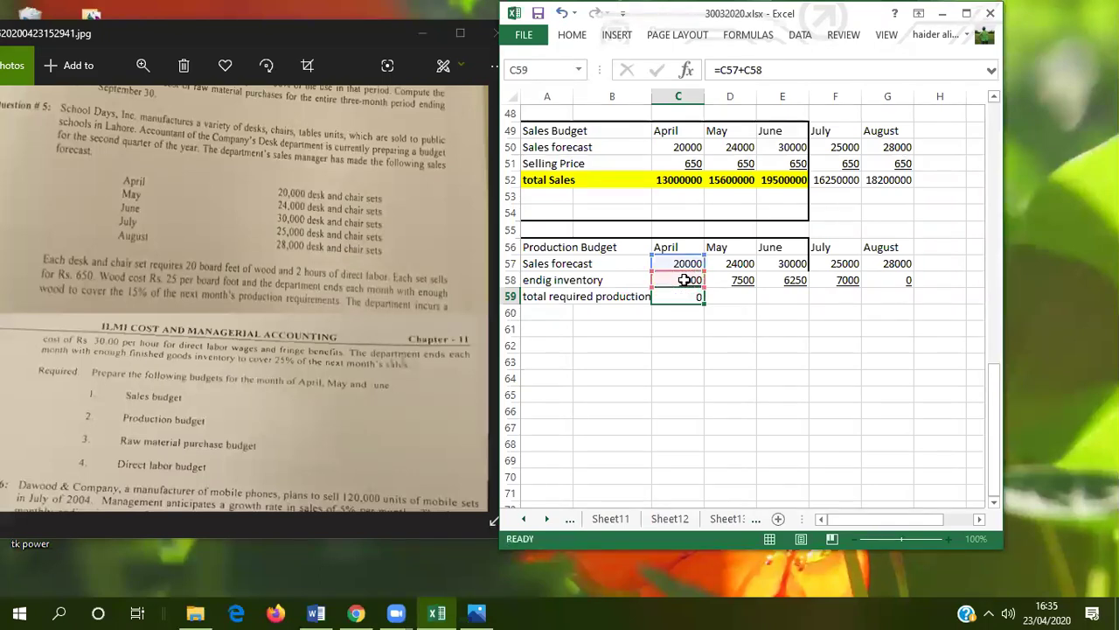
key(Return)
click(688, 297)
drag(704, 303, 917, 283)
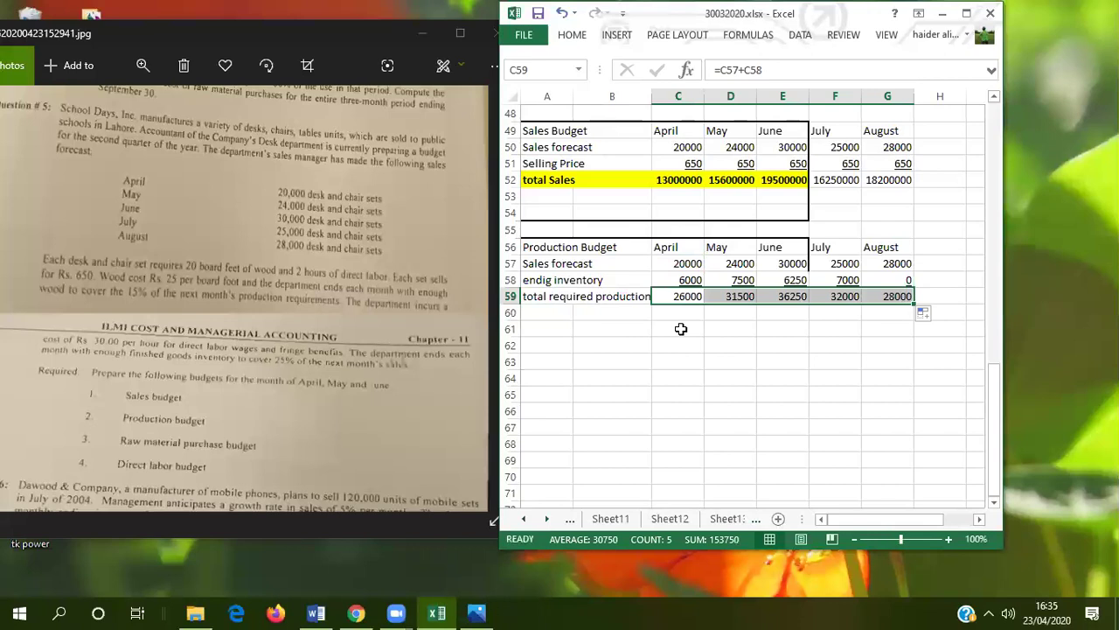
Label row 60 of the Production Budget "minusopeing Inventory" as plain text in A60.
click(540, 316)
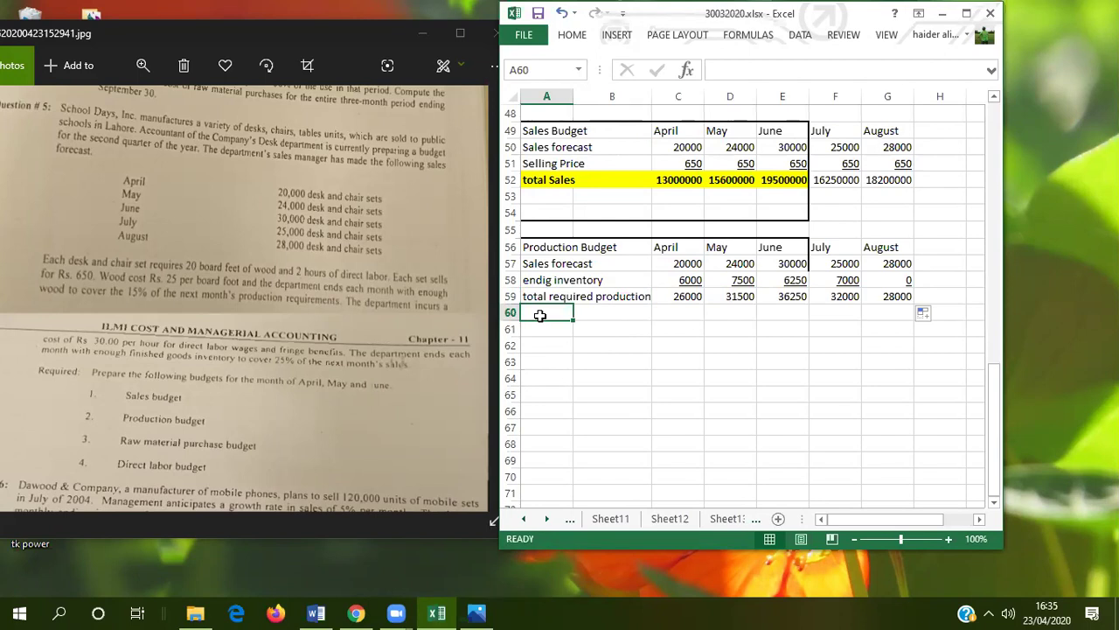
text(-ope)
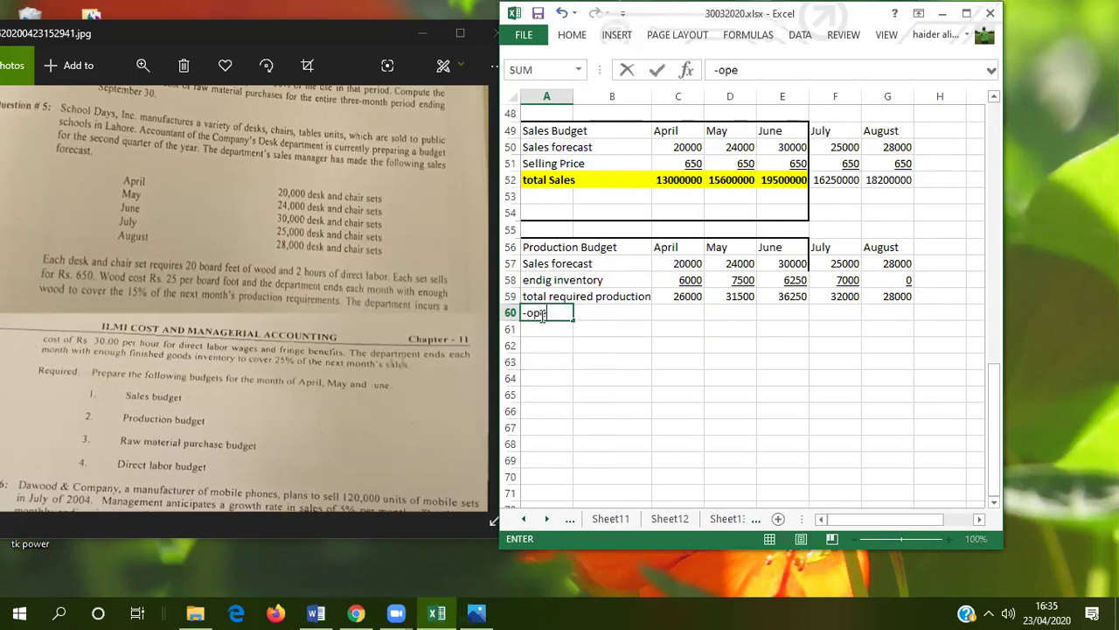
text(ing inventory)
key(Return)
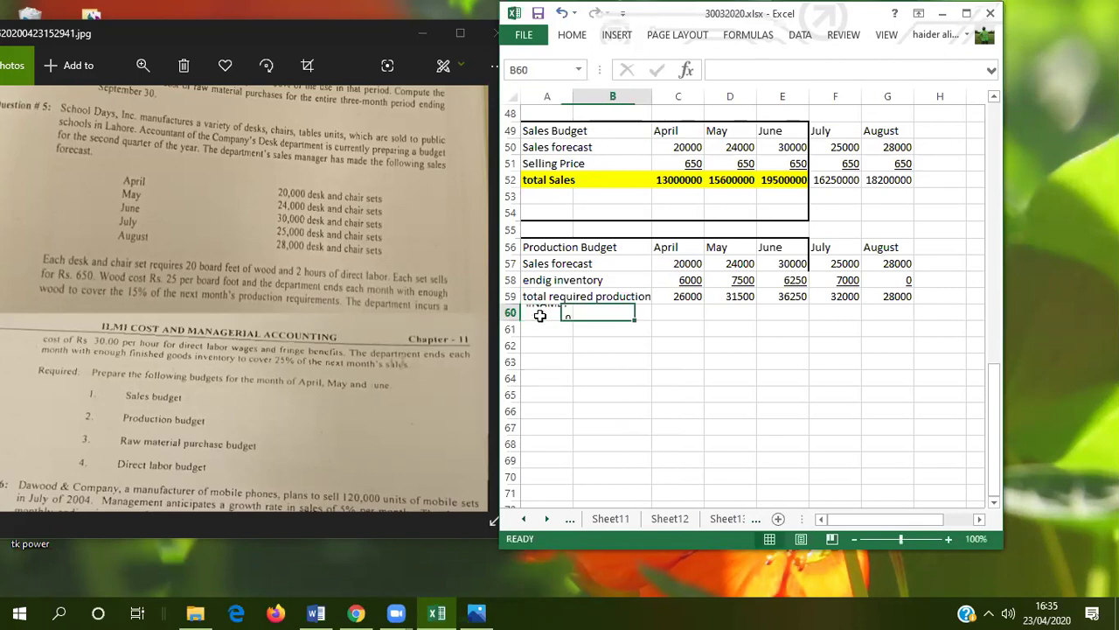
click(540, 315)
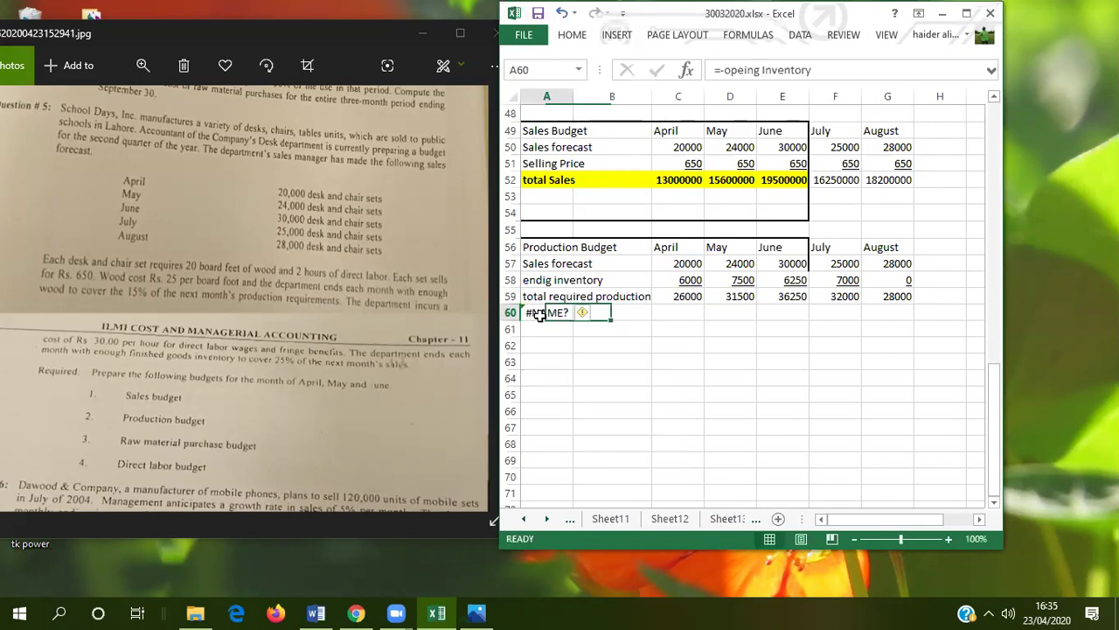
click(725, 72)
key(BackSpace)
key(BackSpace)
text(minus)
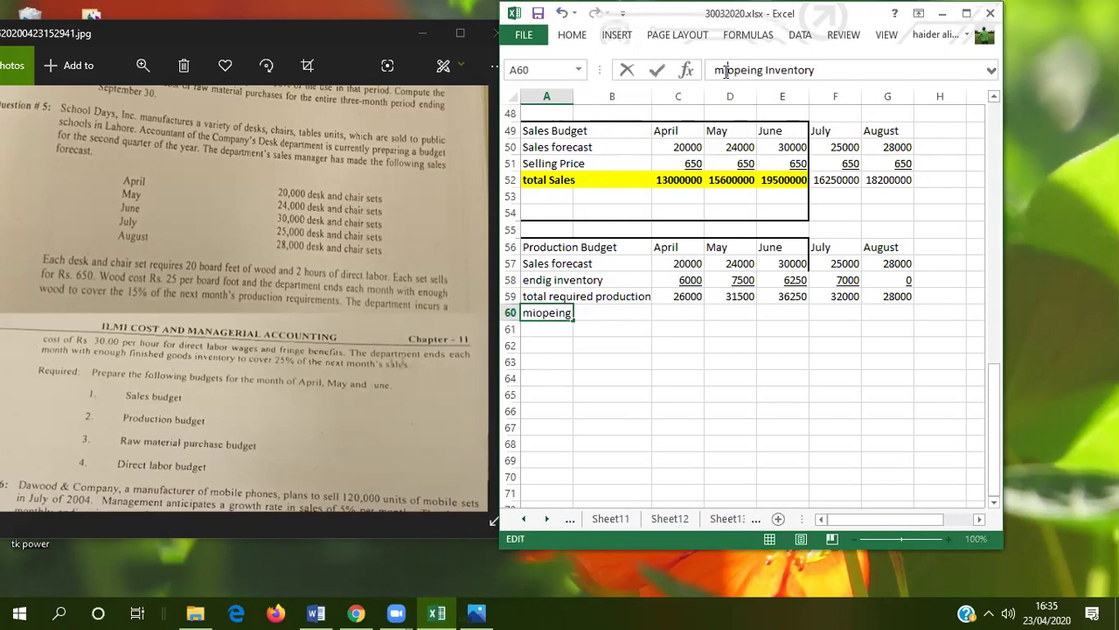
key(Tab)
key(Tab)
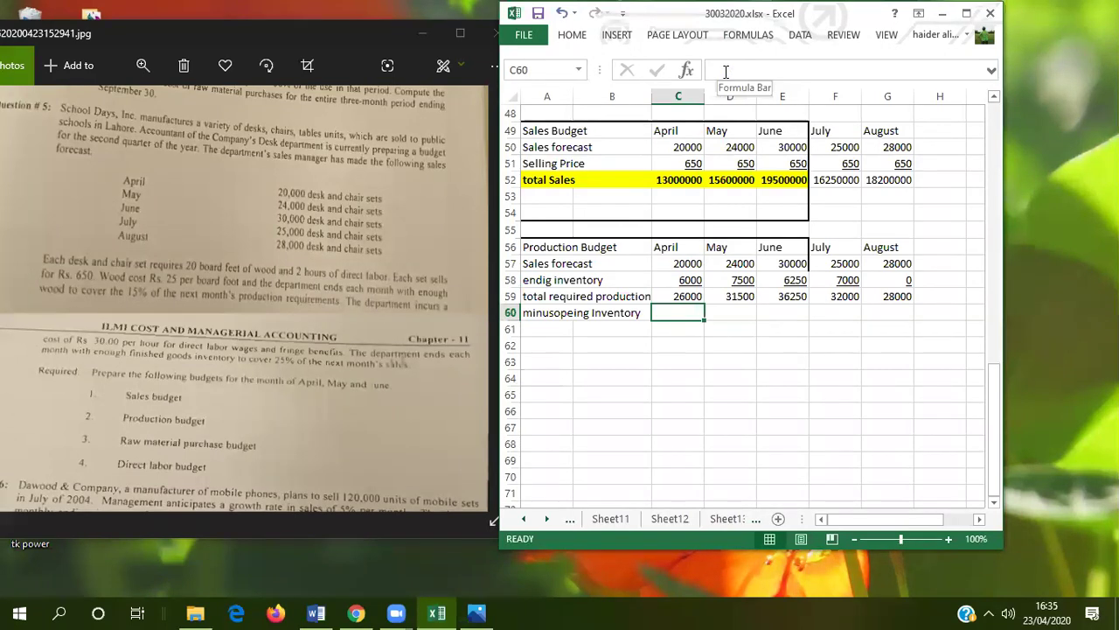
Enter the opening inventories 6000, 7500, 6250 and 7000 for May to August in D60 to G60.
key(Tab)
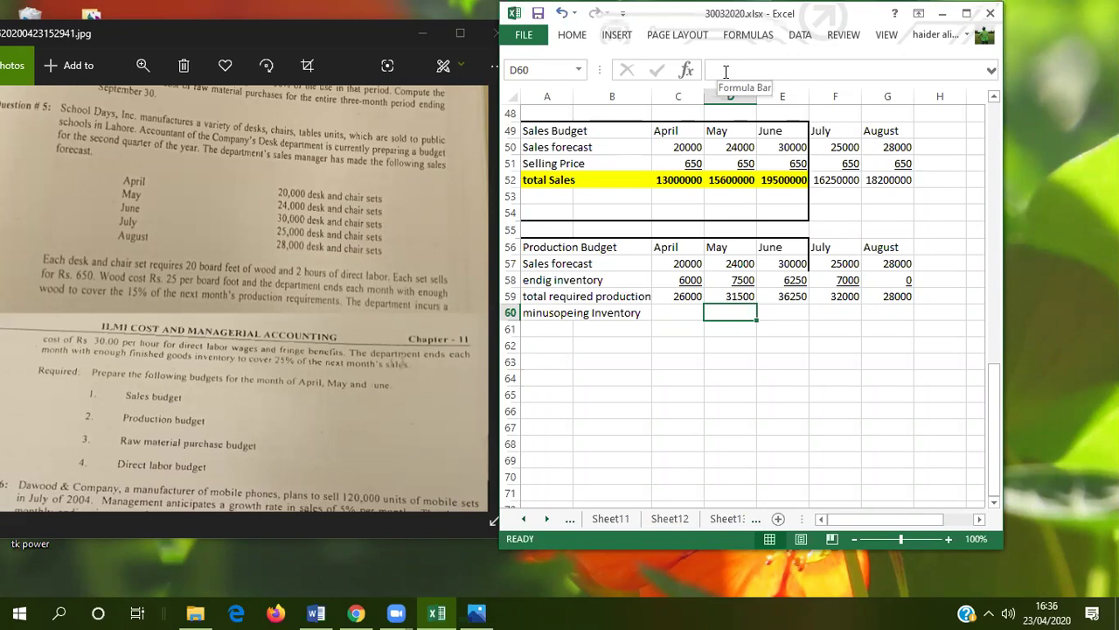
text(6000)
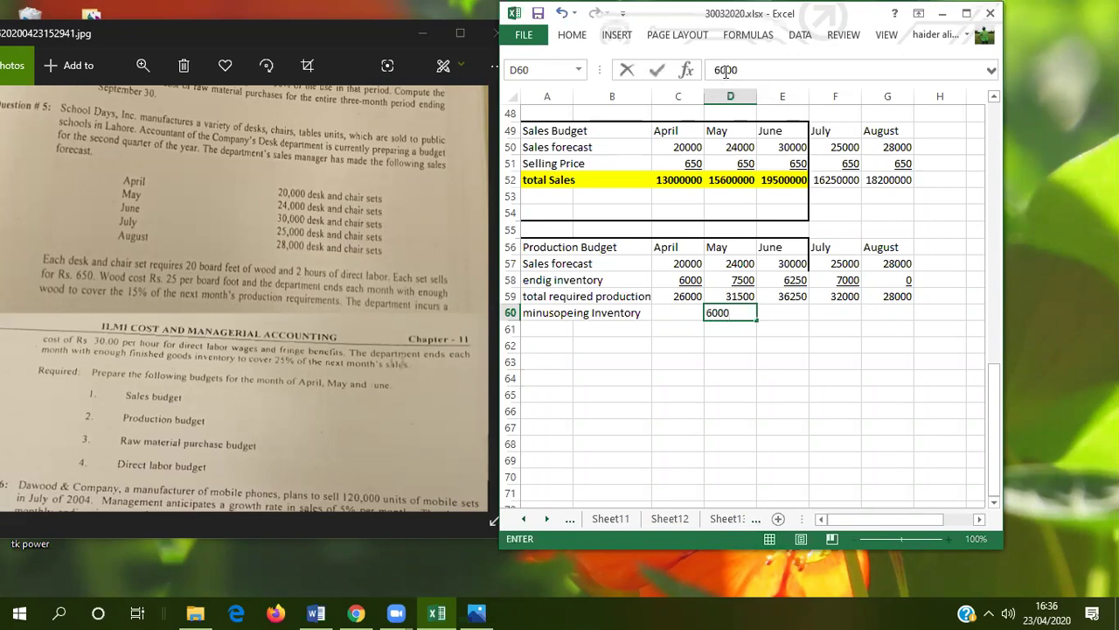
key(Tab)
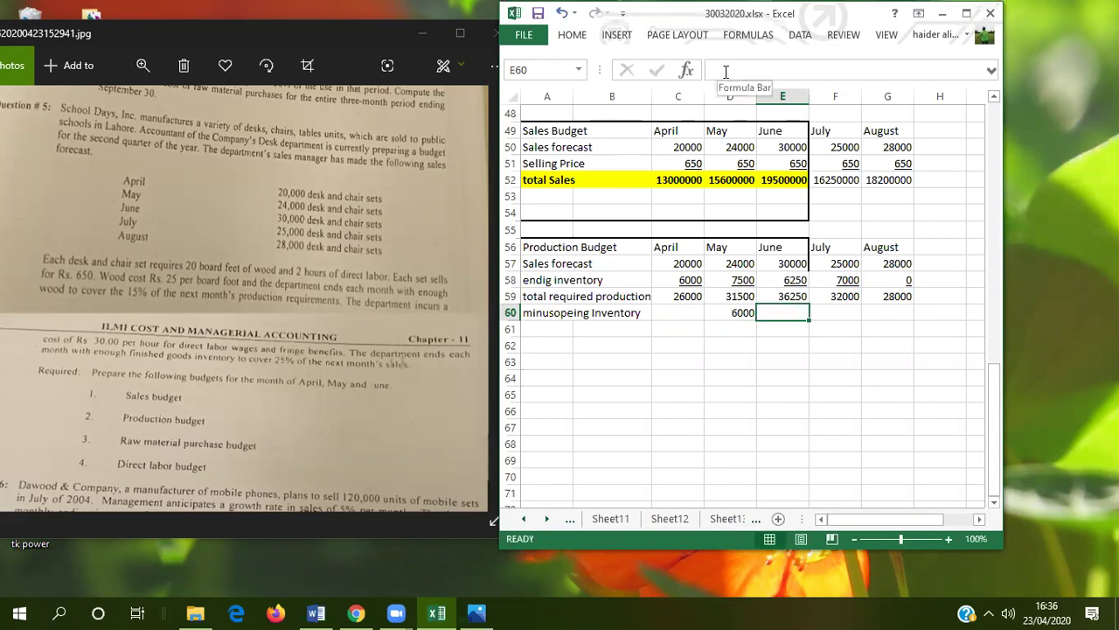
text(7500)
key(Tab)
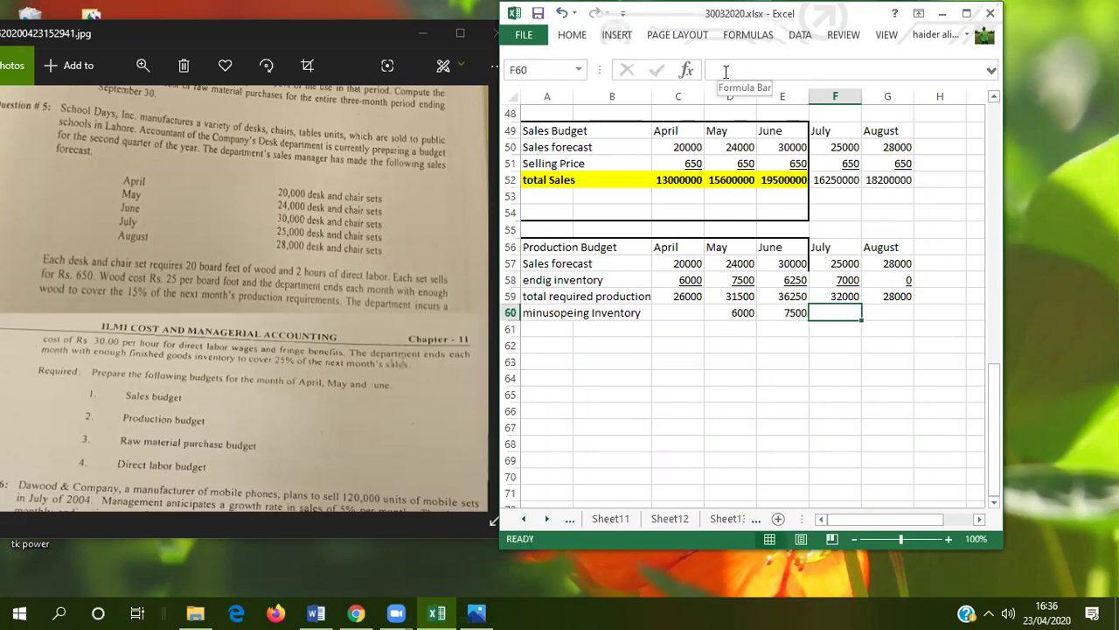
text(6250)
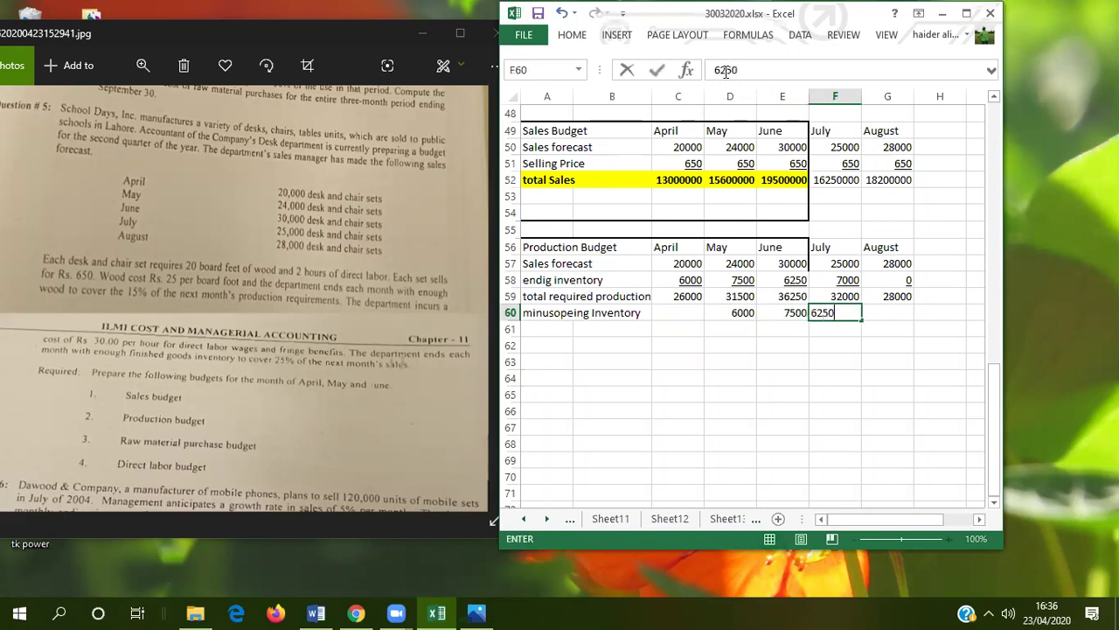
key(Tab)
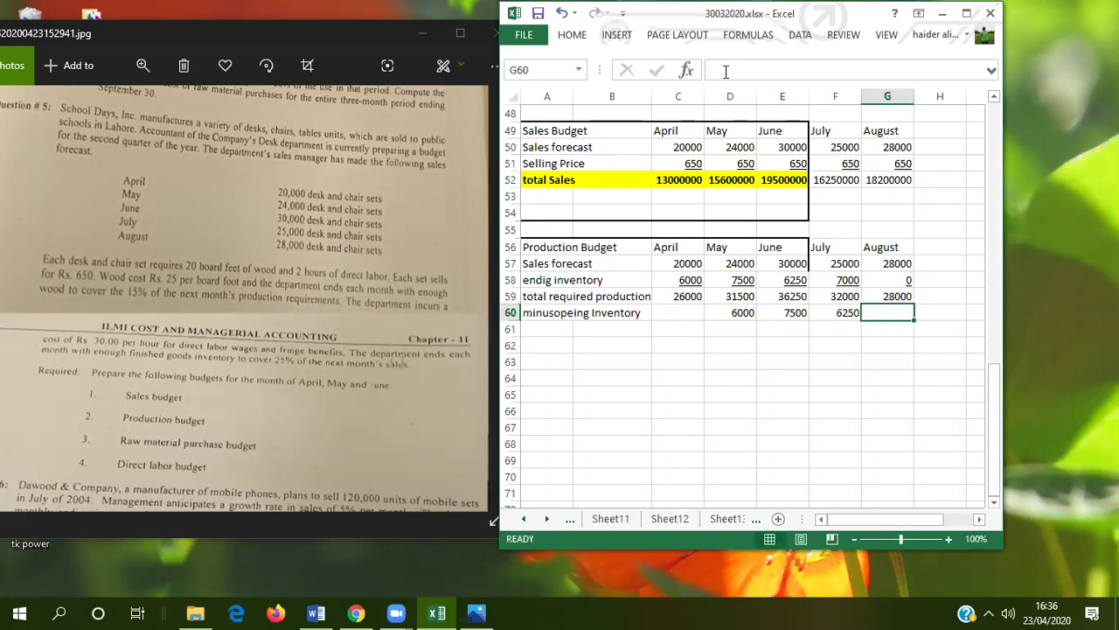
text(7000)
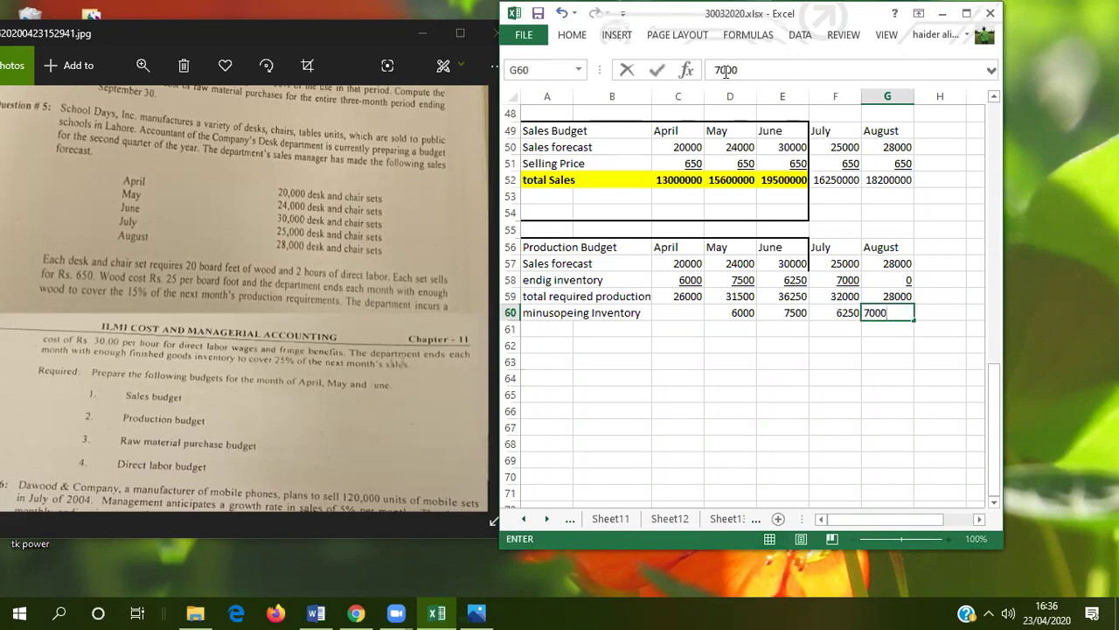
click(720, 402)
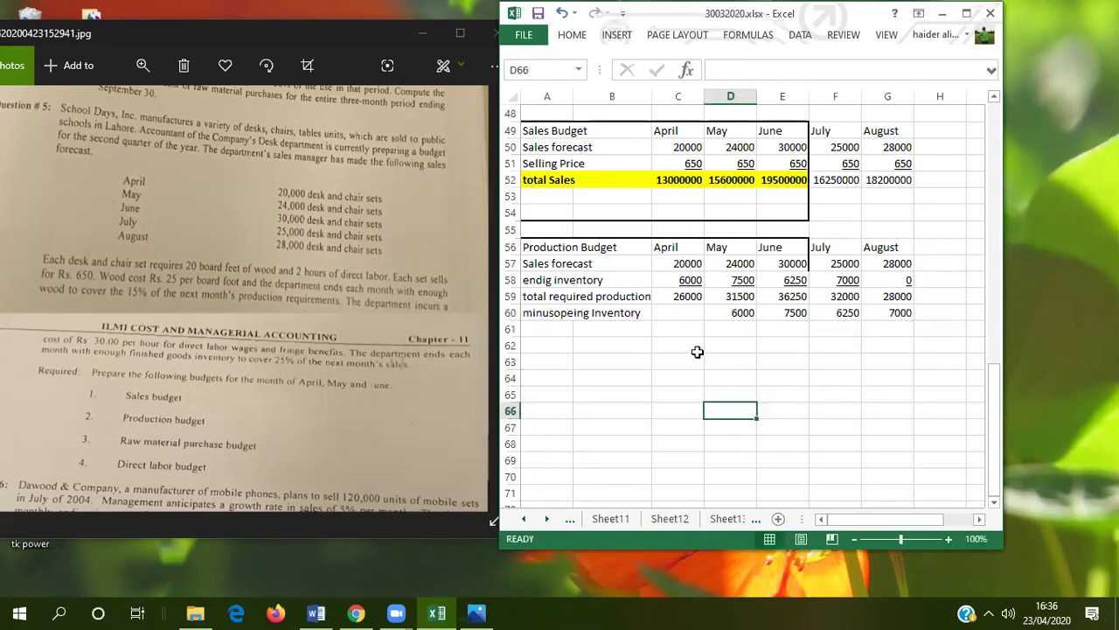
Shade the April to July ending inventory values, C58 to F58, light blue.
click(665, 282)
drag(699, 280, 849, 280)
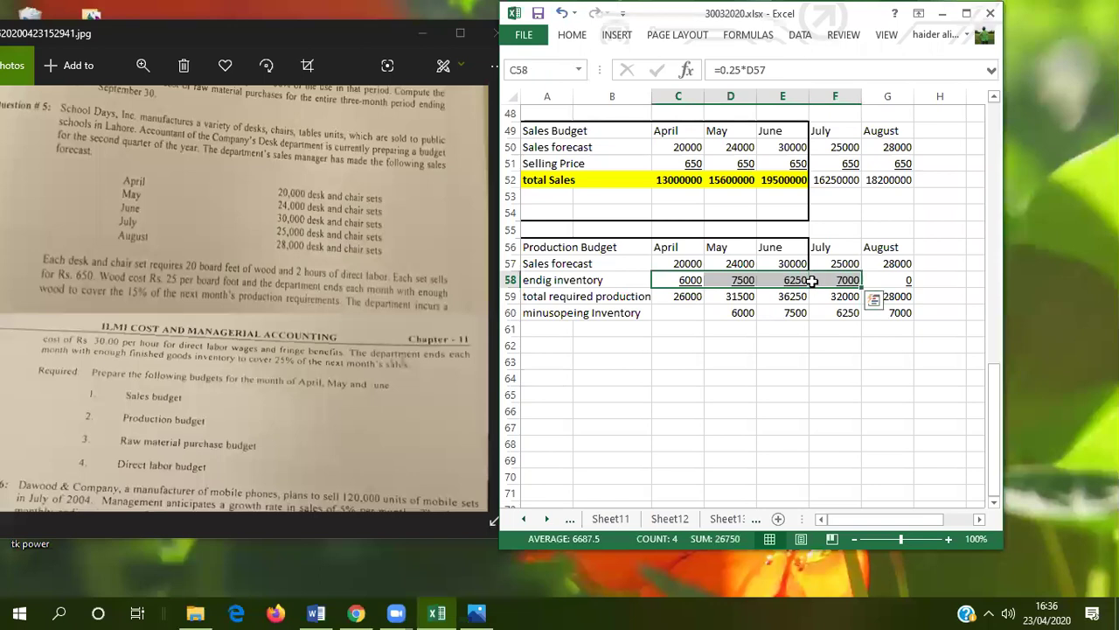
click(572, 37)
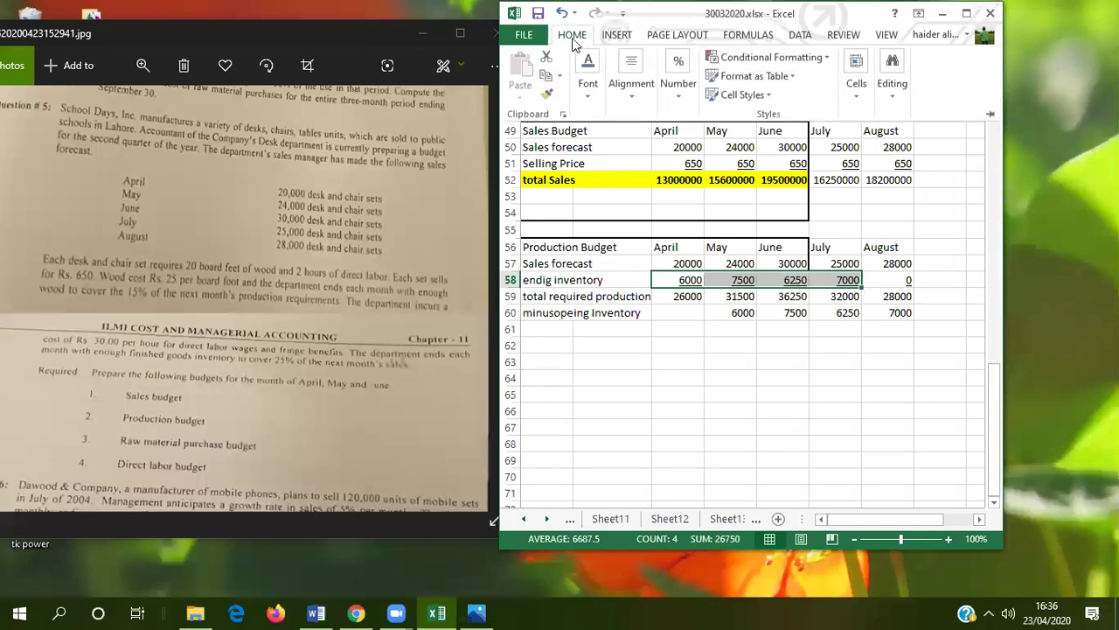
click(590, 96)
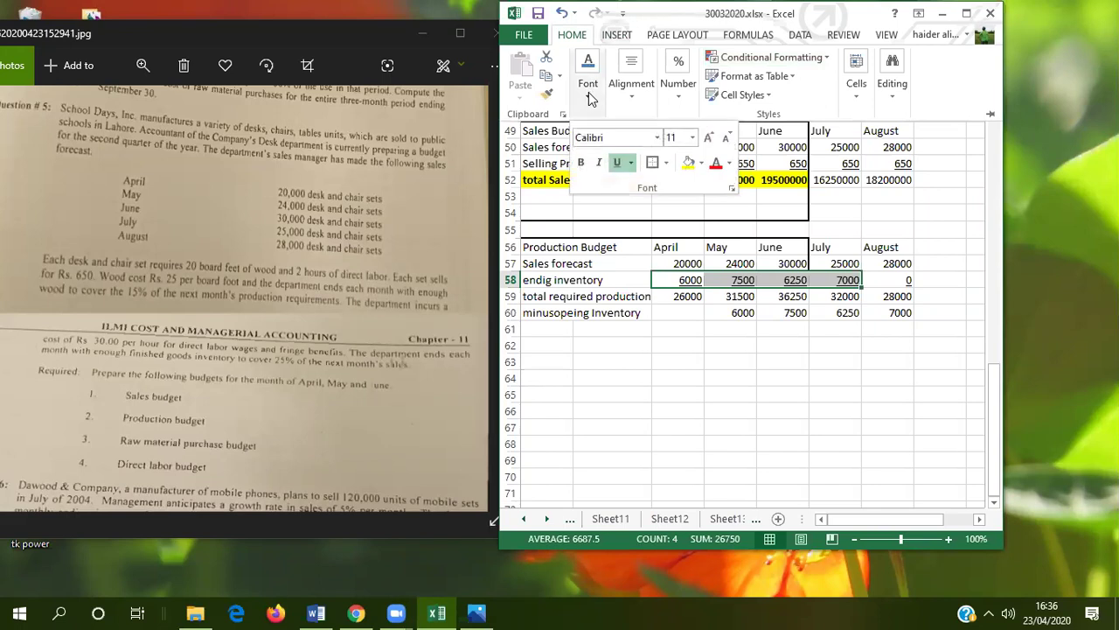
click(701, 163)
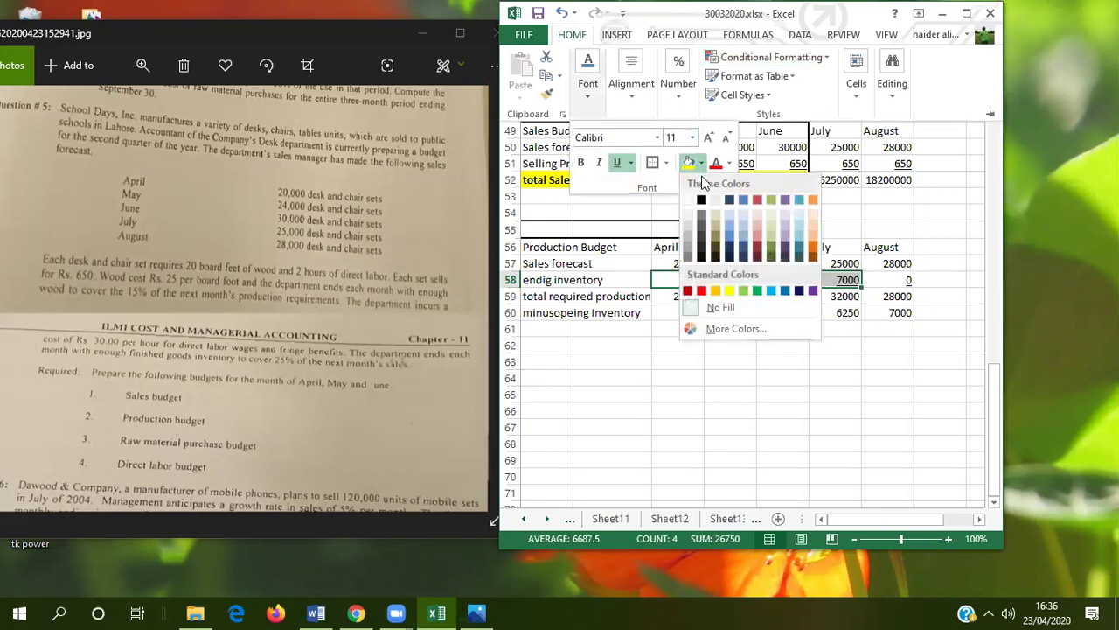
click(742, 211)
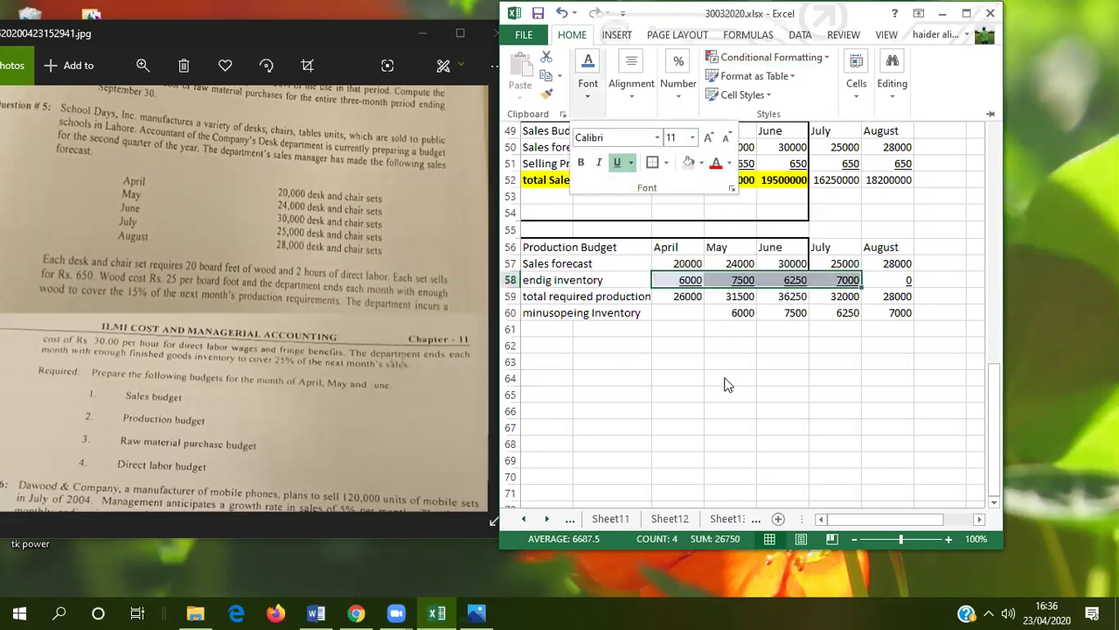
Apply the same light blue fill to the May to August opening inventory values, D60 to G60.
click(718, 325)
drag(710, 311, 901, 312)
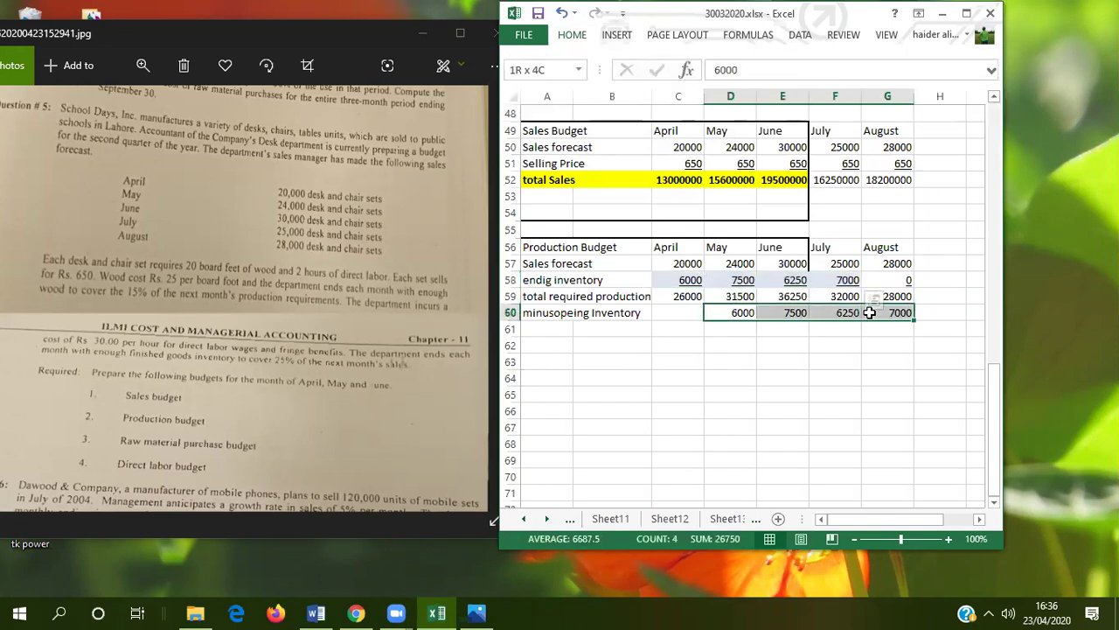
click(573, 37)
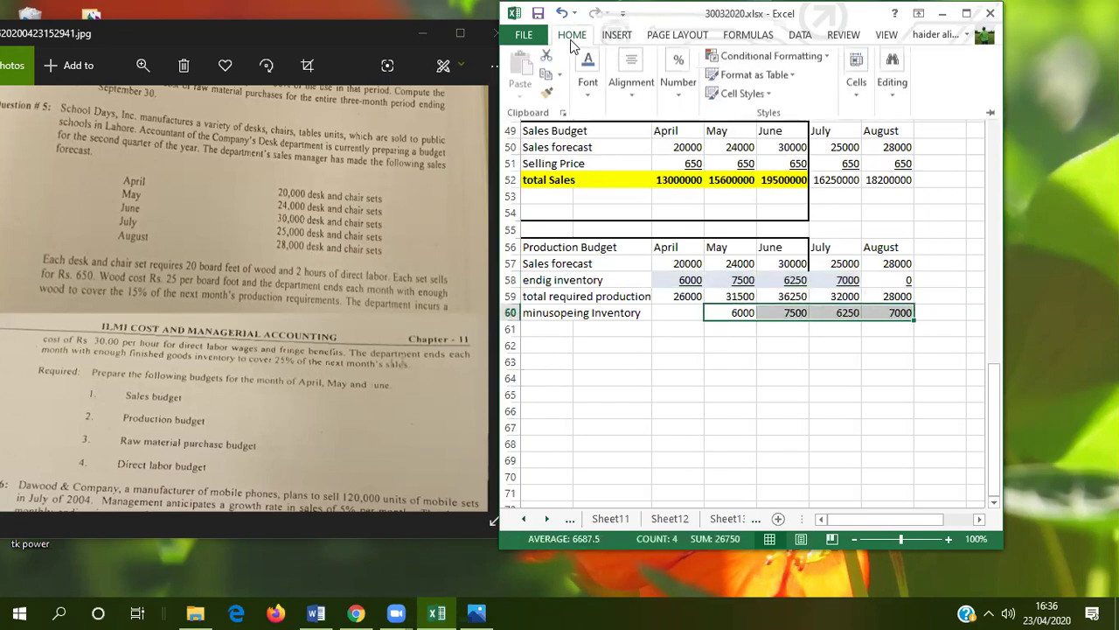
click(593, 98)
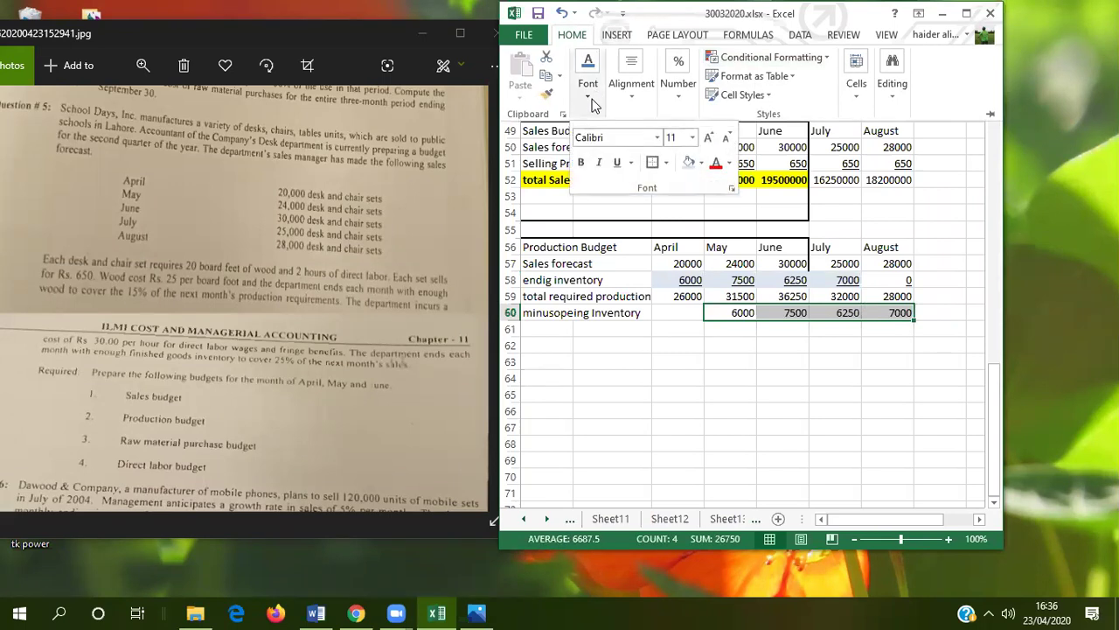
key(Escape)
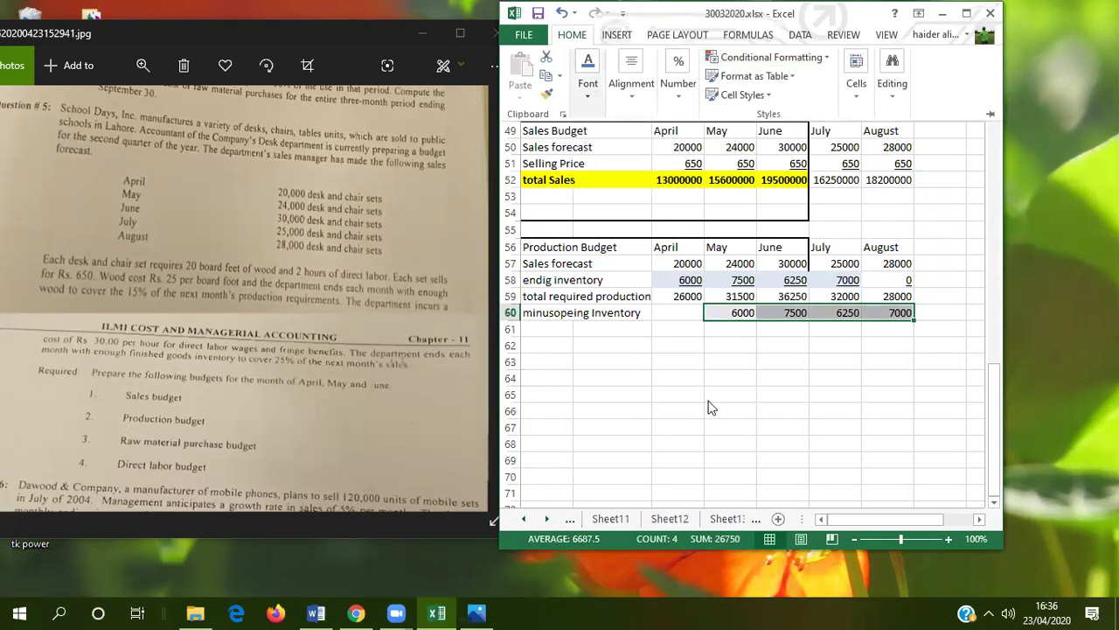
click(670, 377)
click(670, 375)
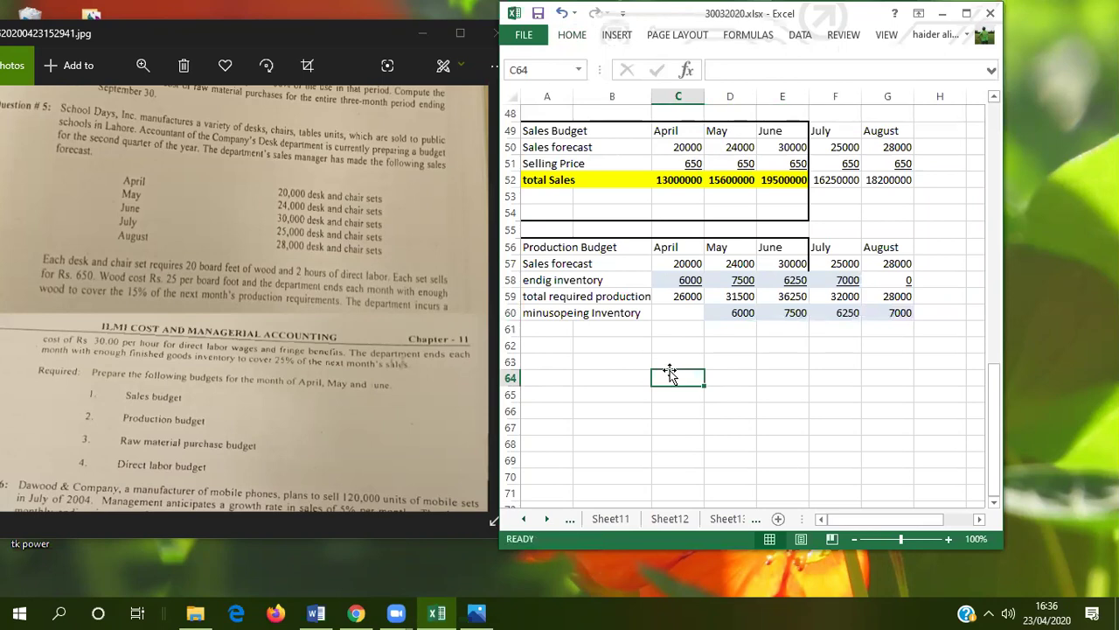
Enter 5000 as April's opening inventory in C60 and underline the opening inventory values in C60 to G60.
click(680, 315)
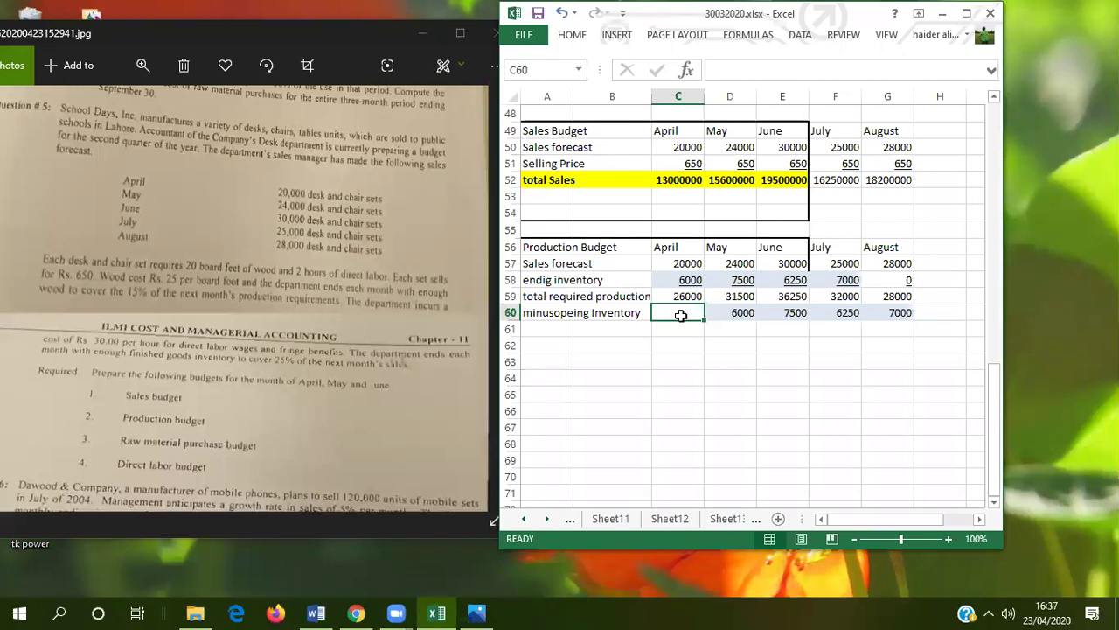
text(6000)
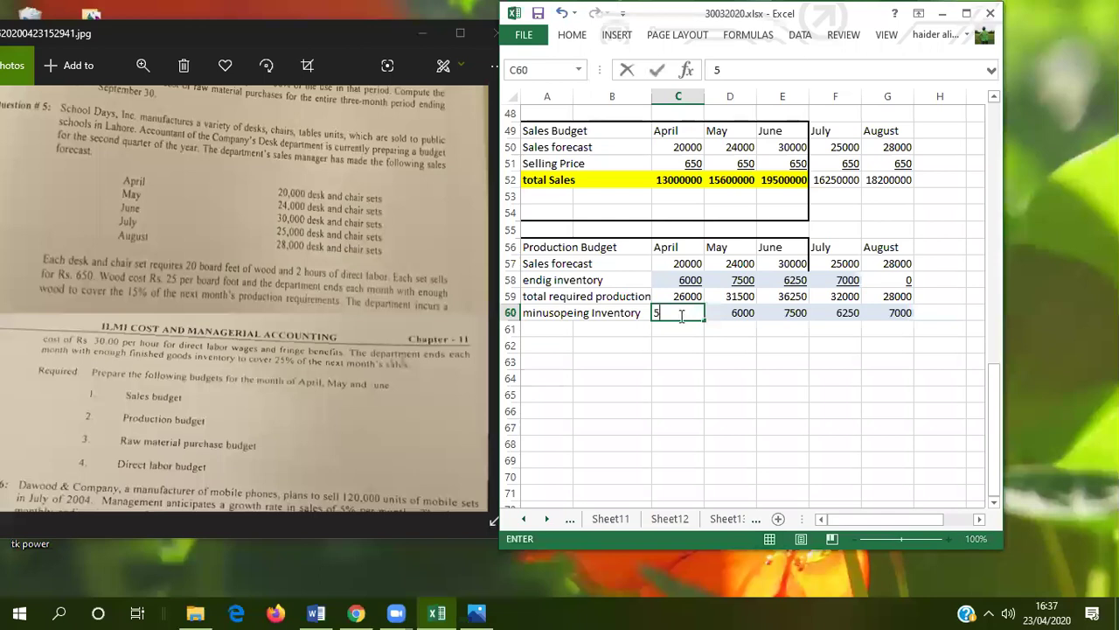
key(Return)
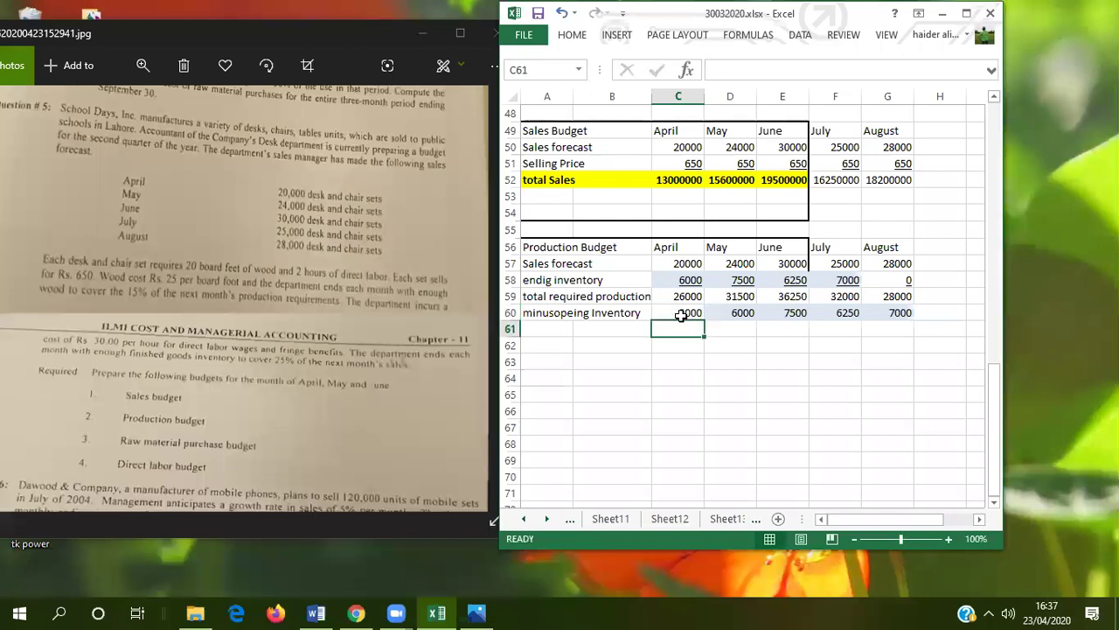
click(678, 313)
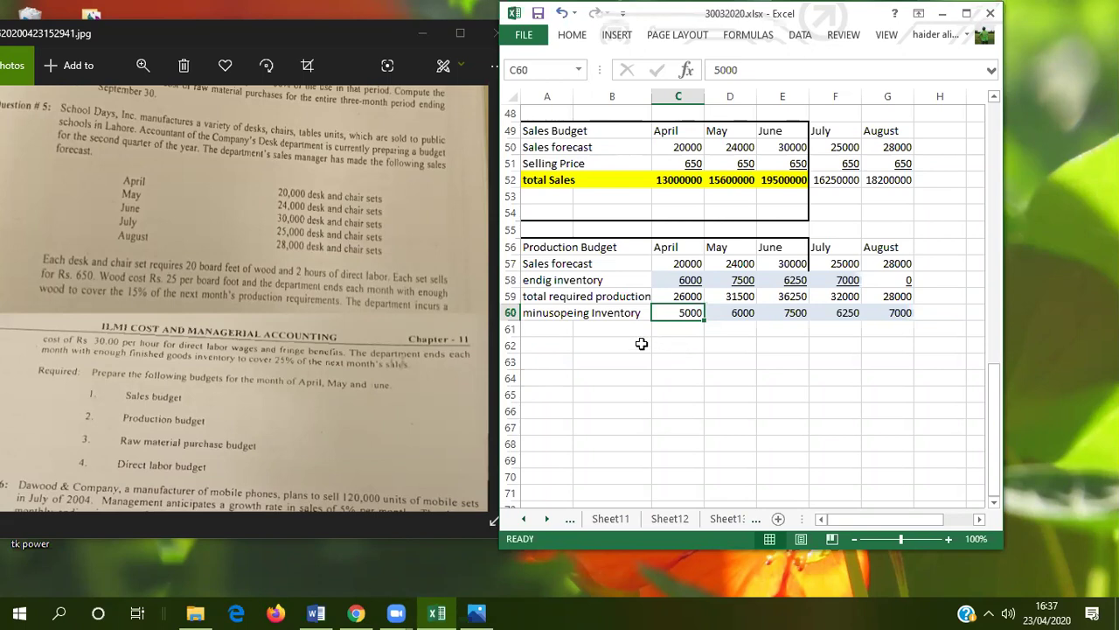
drag(670, 314, 887, 310)
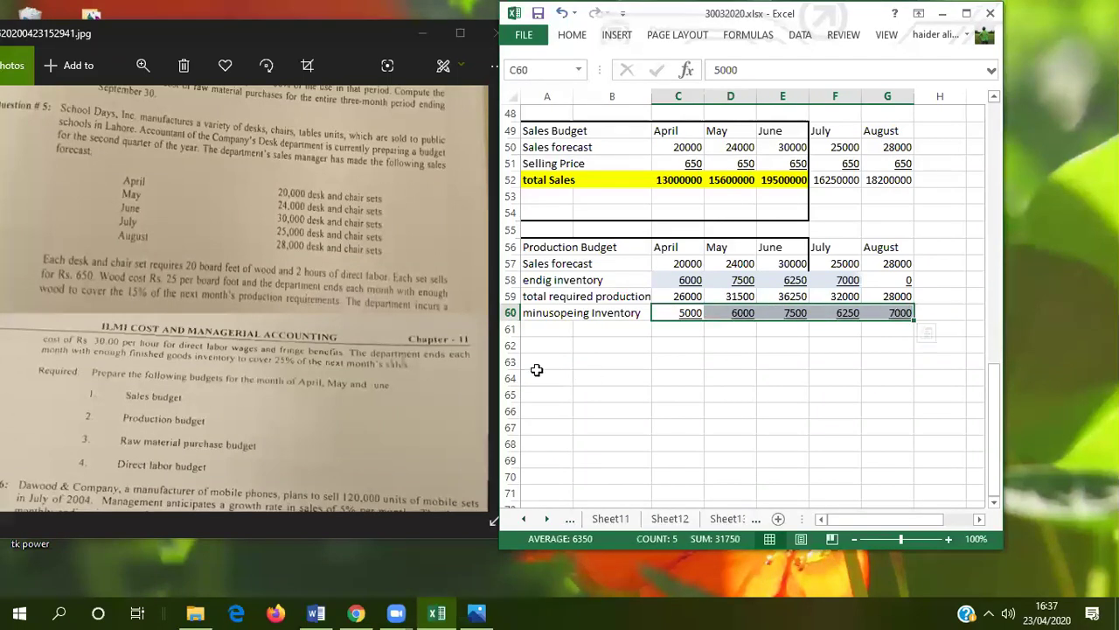
Calculate April's production in C61 as total required production minus opening inventory (=C59-C60) and fill the formula across to G61.
click(545, 332)
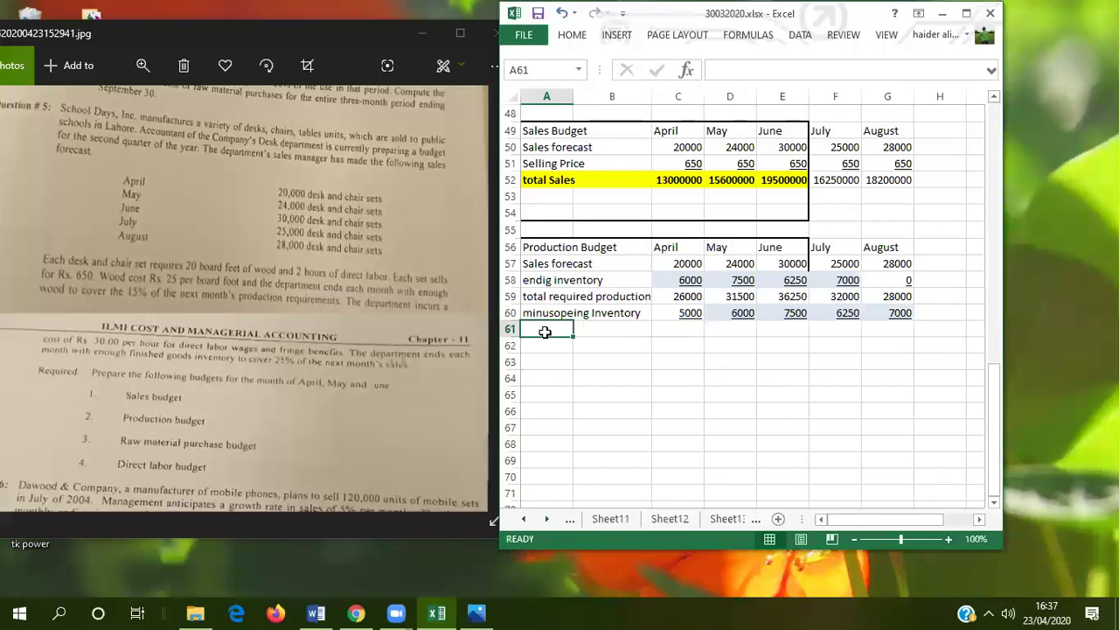
click(680, 329)
text(=)
click(688, 297)
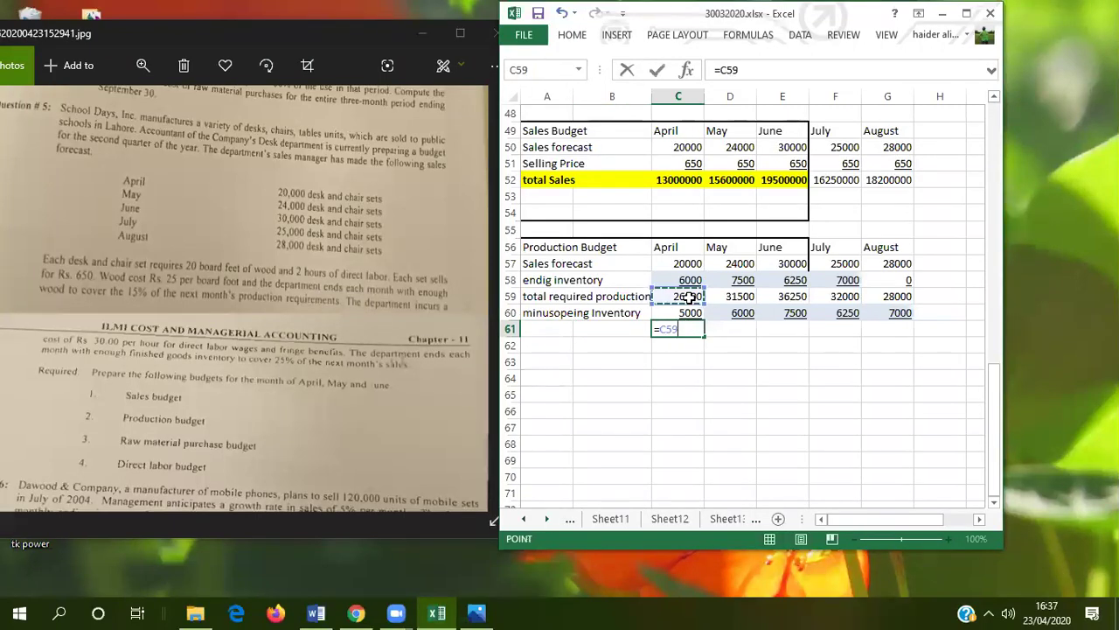
text(-)
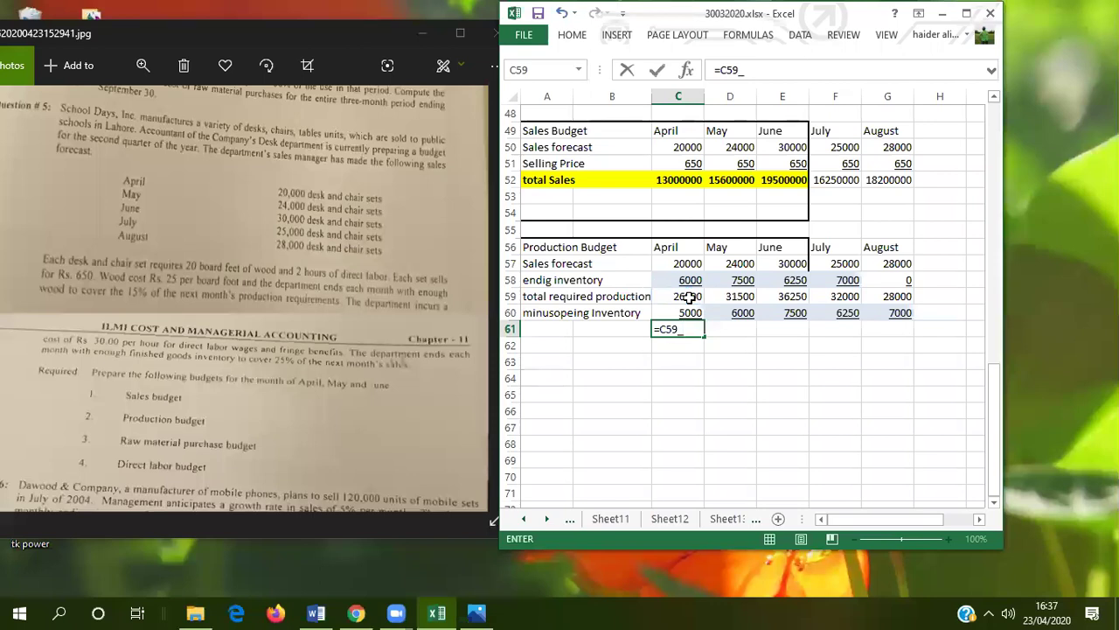
click(690, 312)
key(Return)
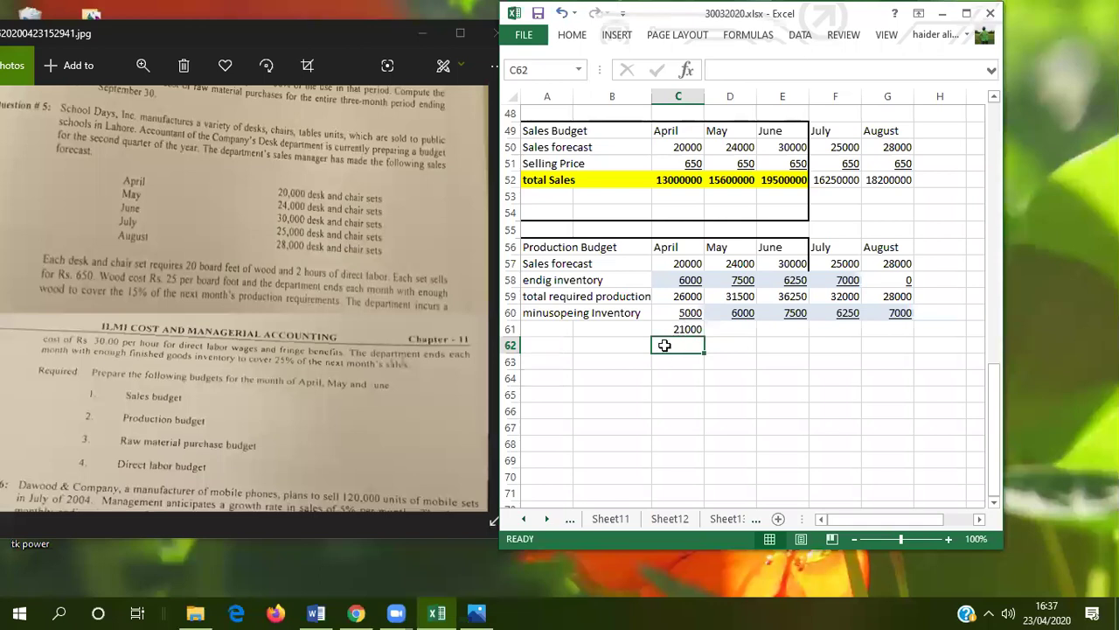
click(677, 328)
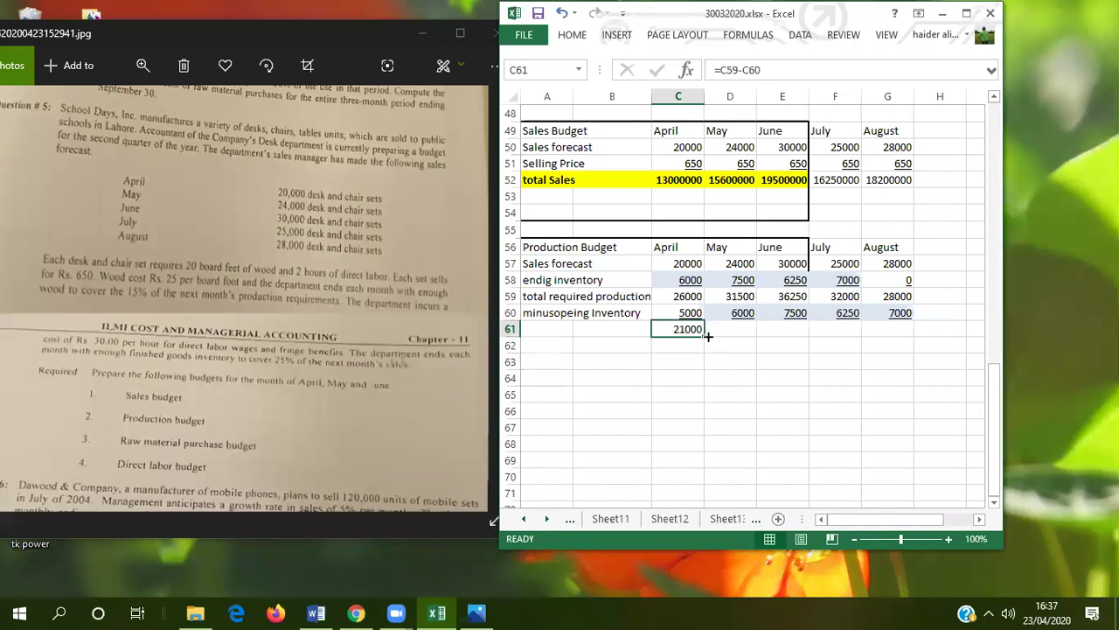
drag(707, 334, 914, 331)
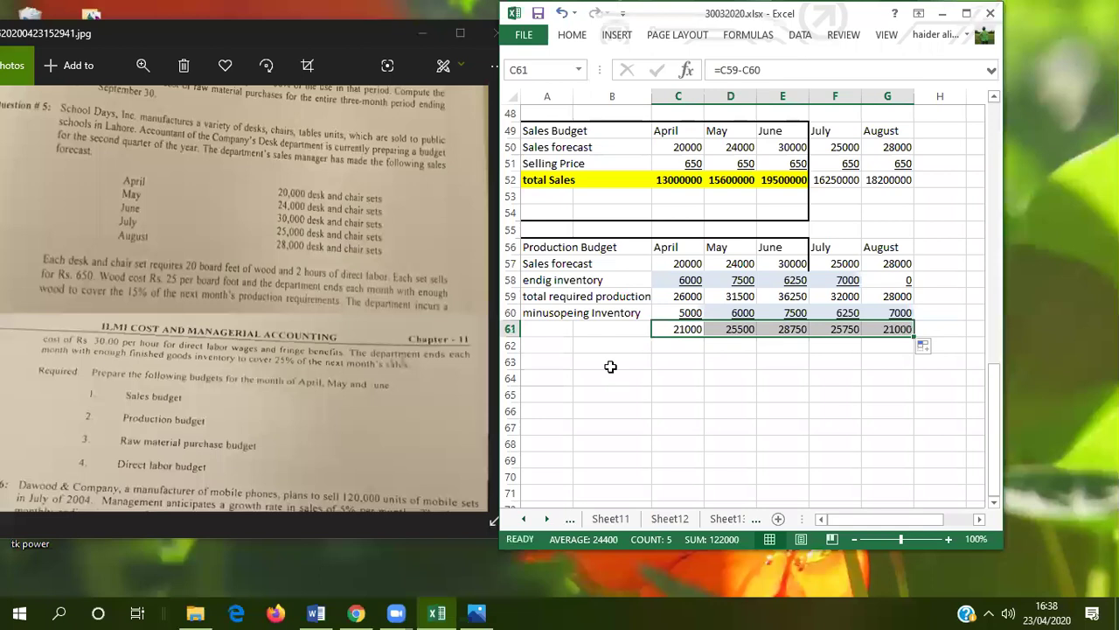
Label row 61 of the Production Budget "planned production" in A61.
click(544, 329)
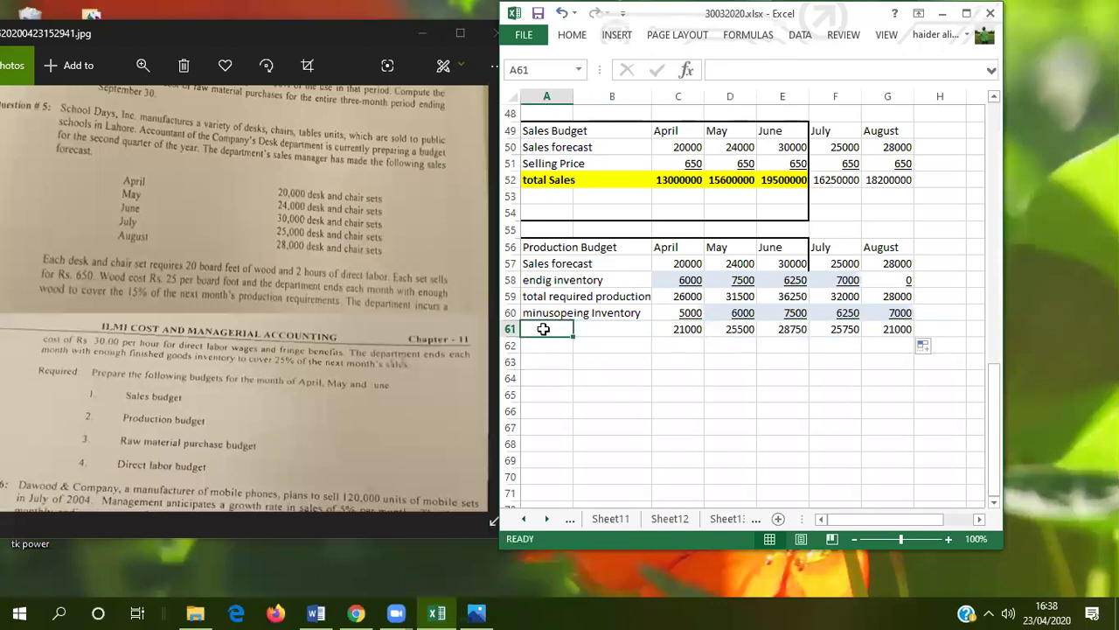
text(planned production)
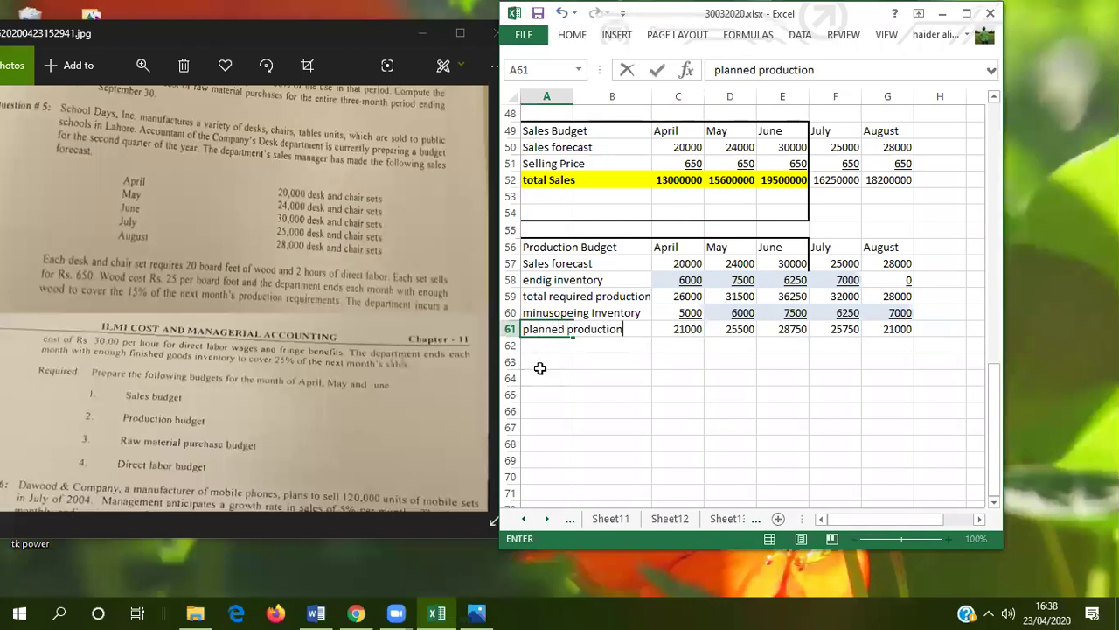
click(541, 368)
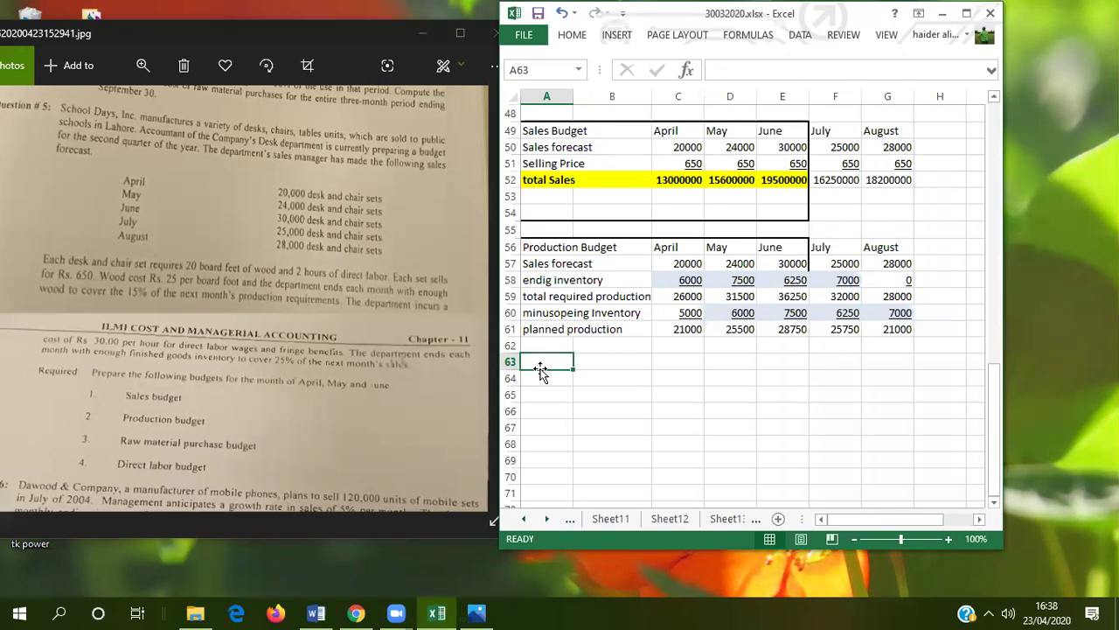
Shade the planned production row, A61 to G61, with a dark tan fill.
drag(527, 329, 890, 330)
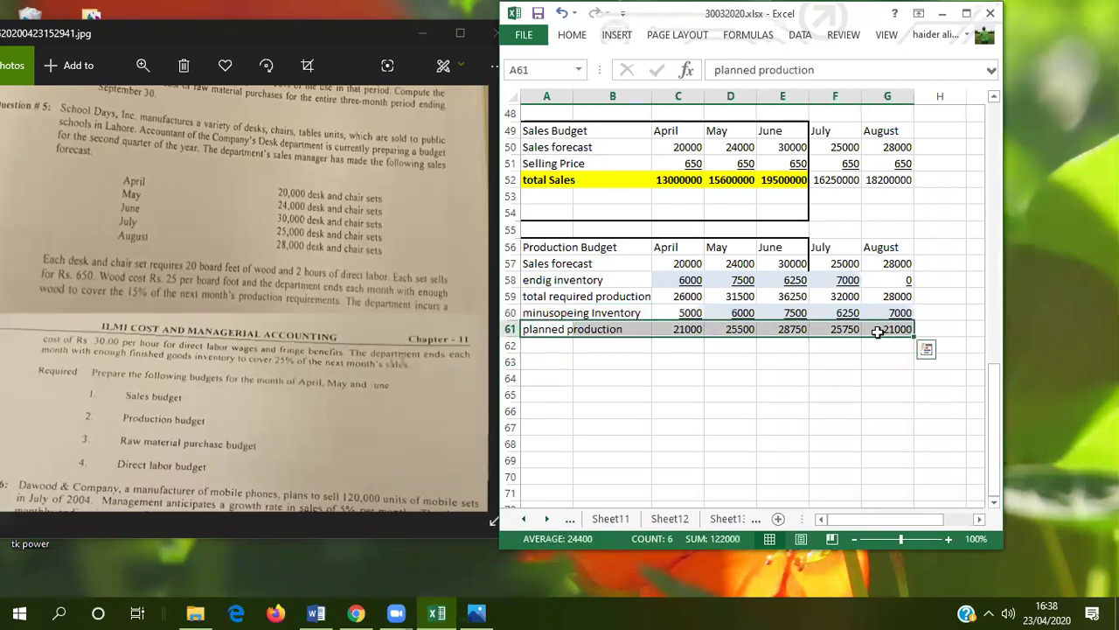
click(563, 41)
click(588, 89)
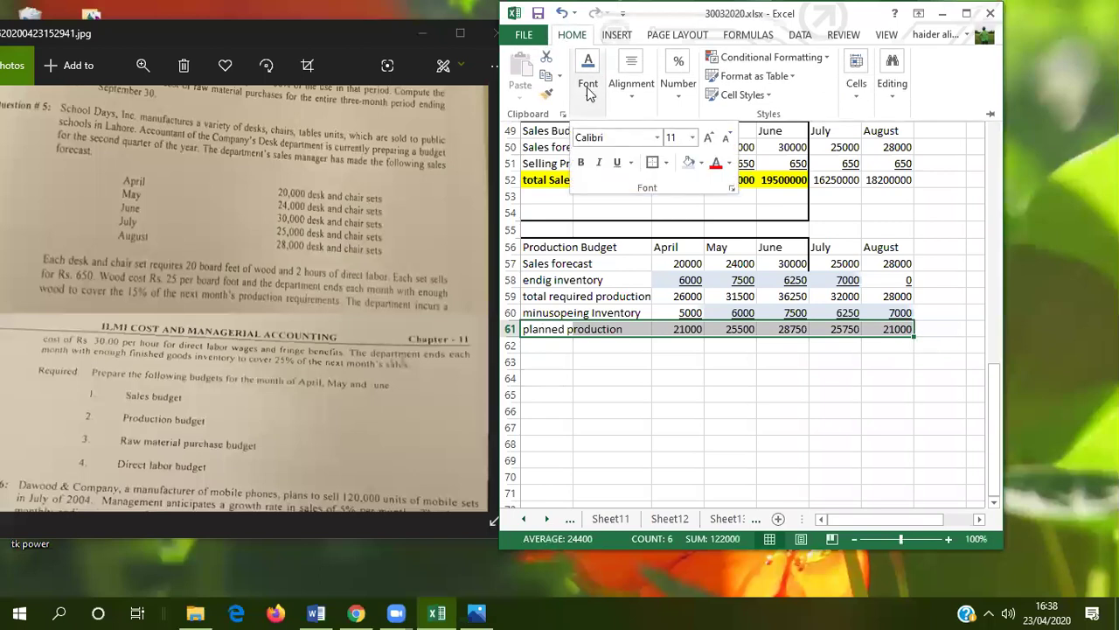
click(702, 163)
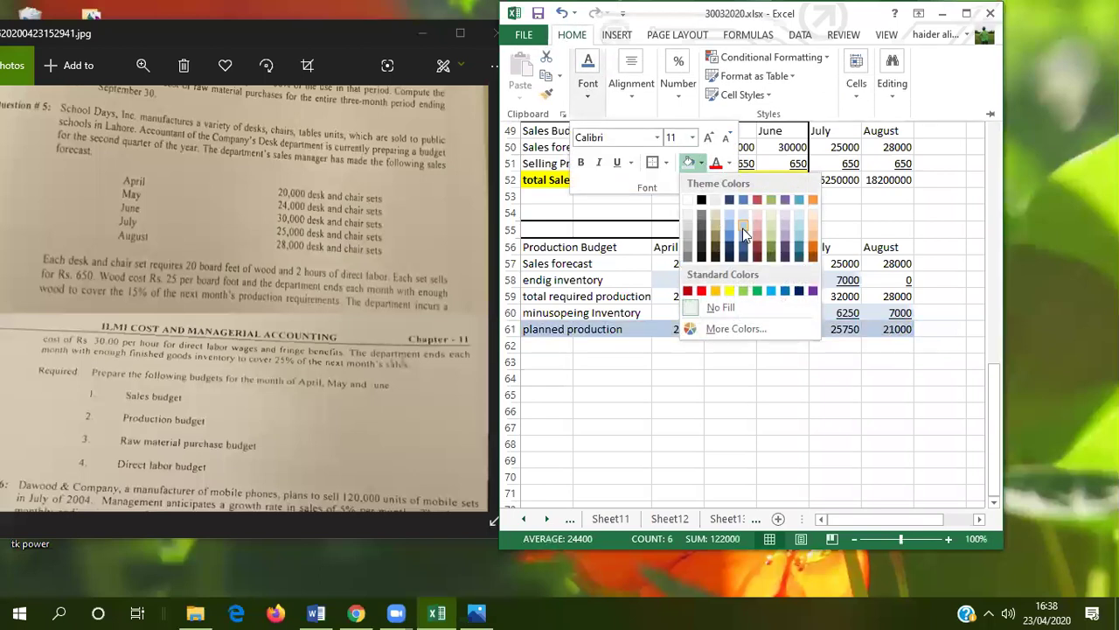
click(715, 234)
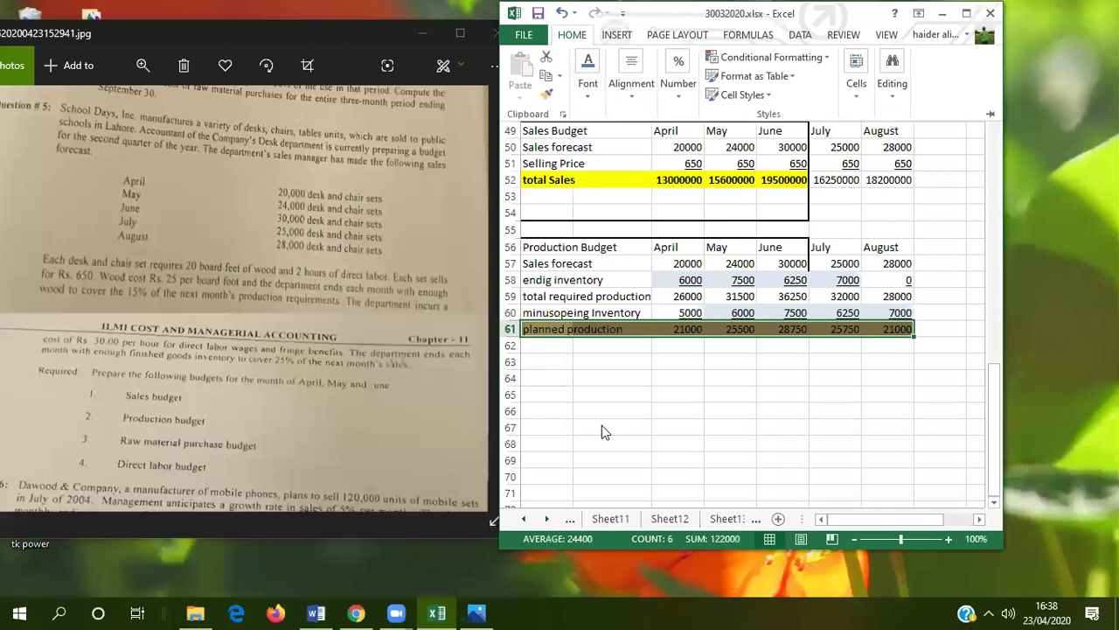
Enter the heading "Raw Material Budget" in A63 and make it bold.
click(539, 362)
text(Raw)
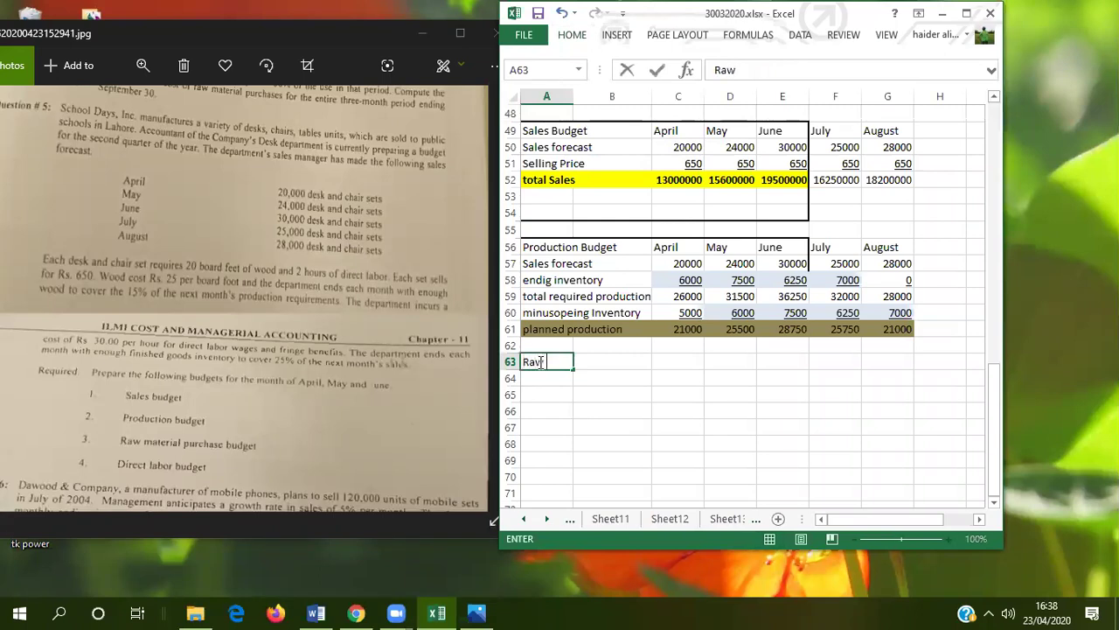
text( MAterial )
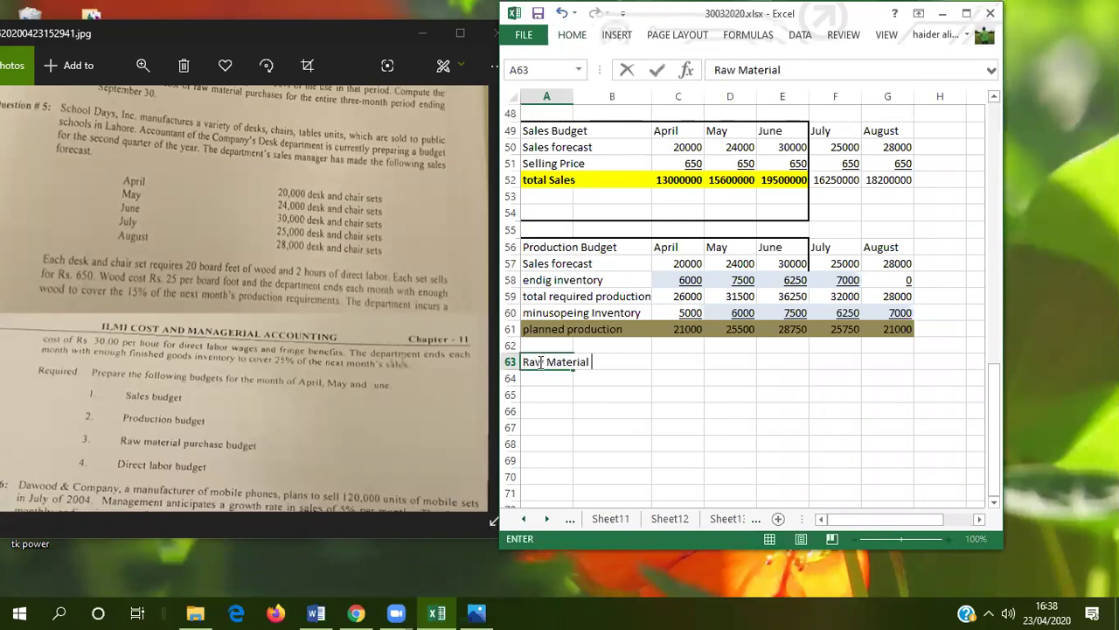
text(Budget)
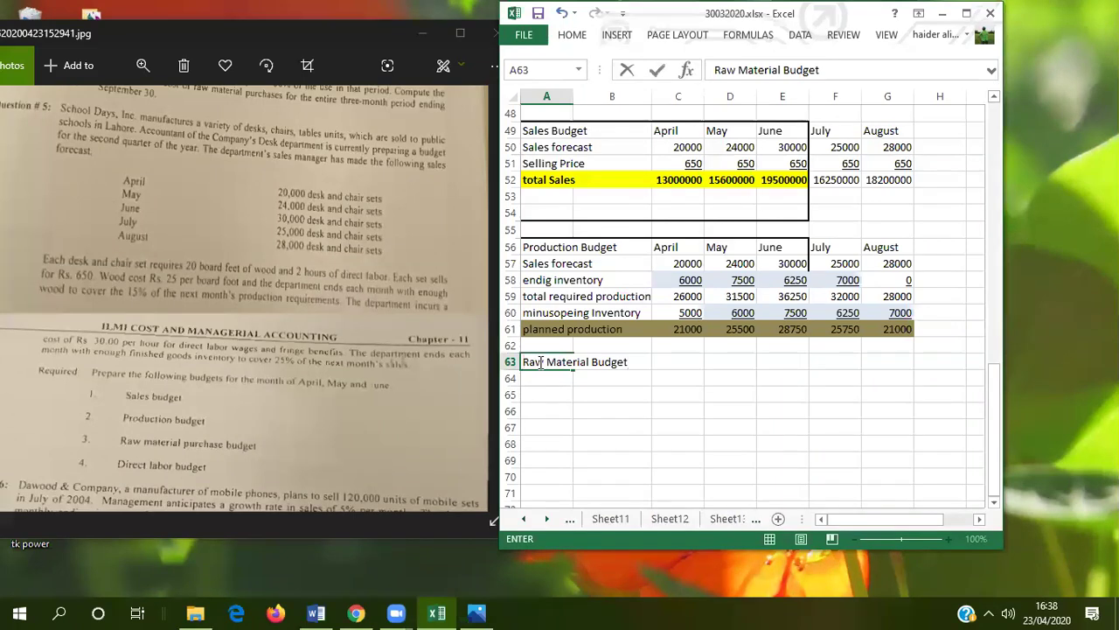
click(565, 417)
click(550, 361)
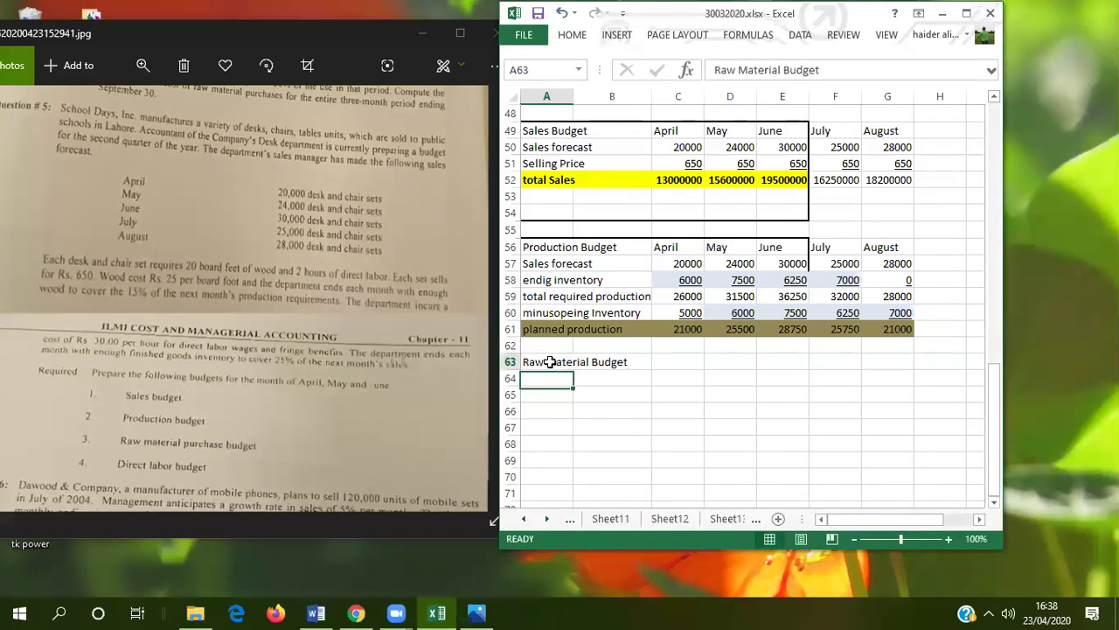
key(ctrl+b)
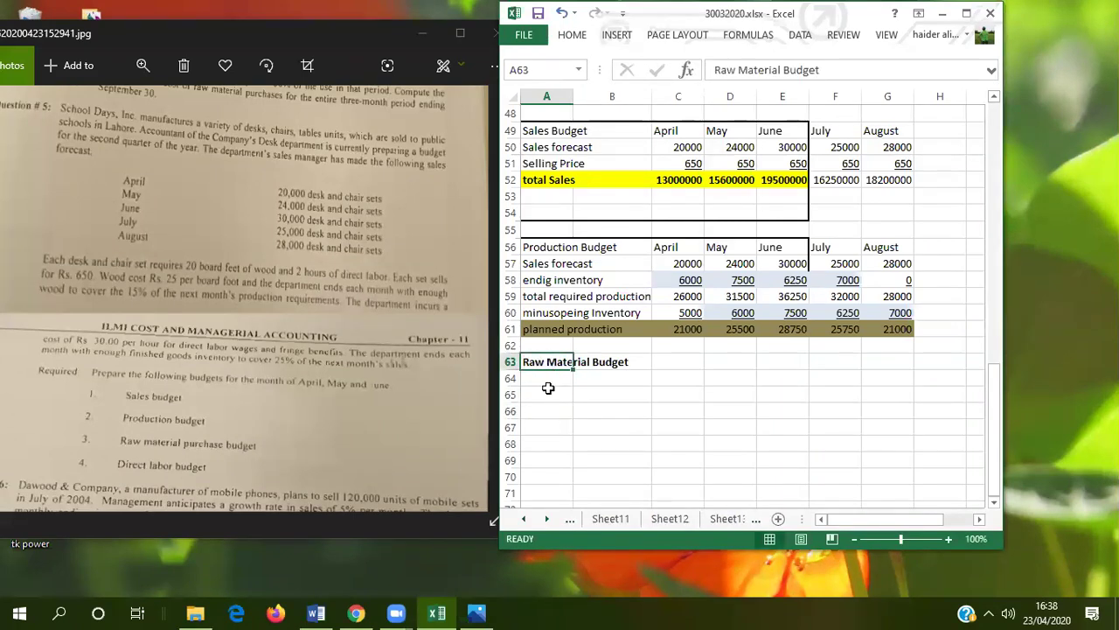
click(548, 392)
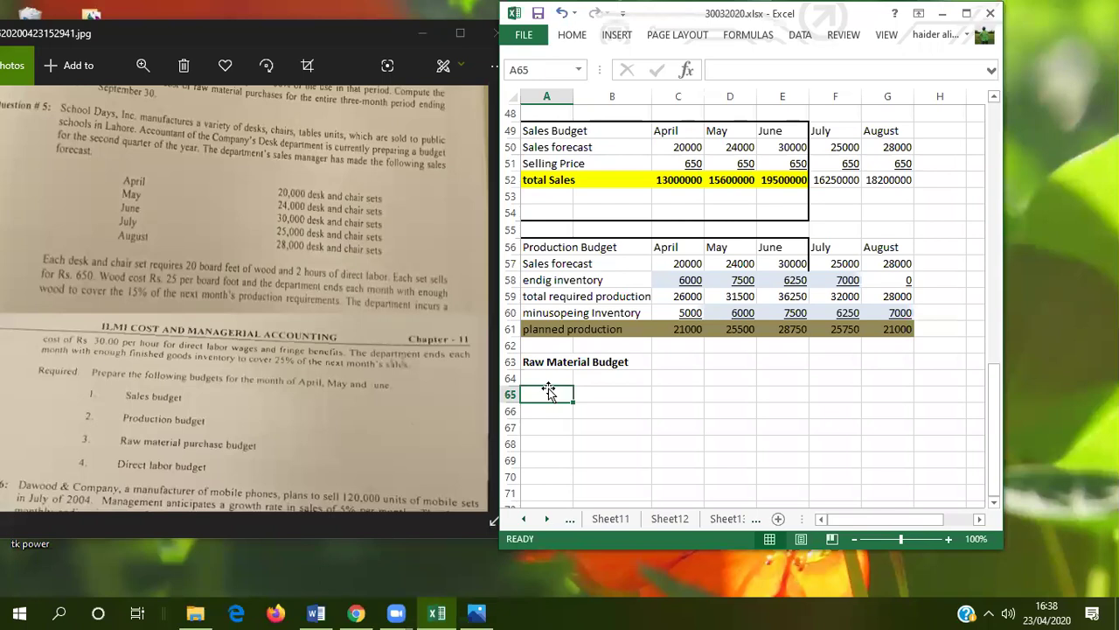
Copy the planned production row, A61 to G61, into row 64 under the Raw Material Budget heading.
drag(534, 328, 896, 332)
key(ctrl+c)
click(534, 377)
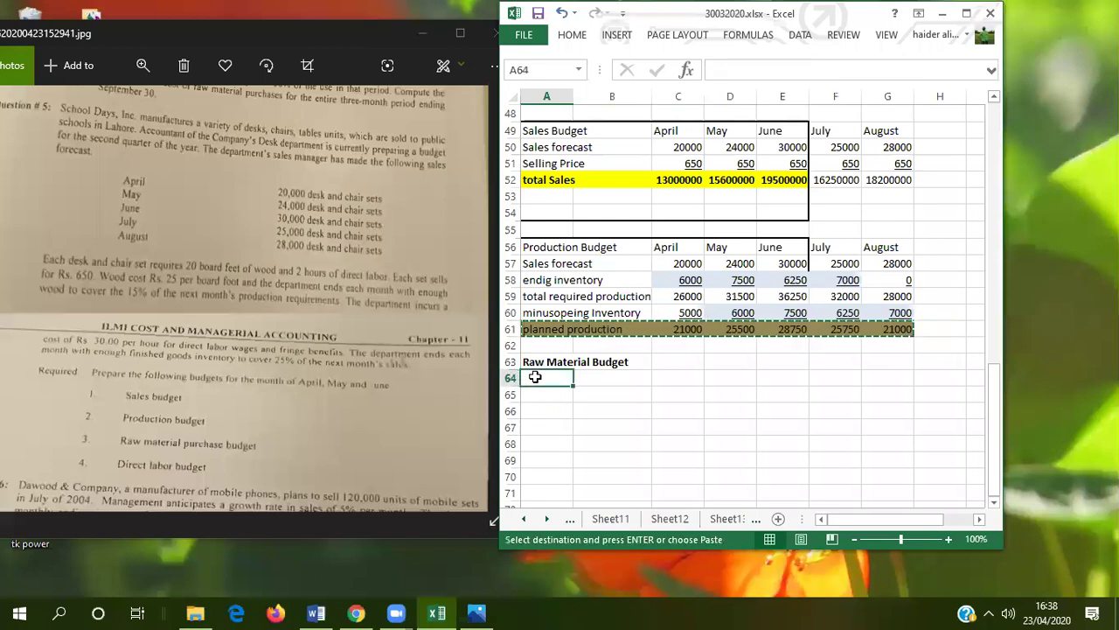
key(ctrl+v)
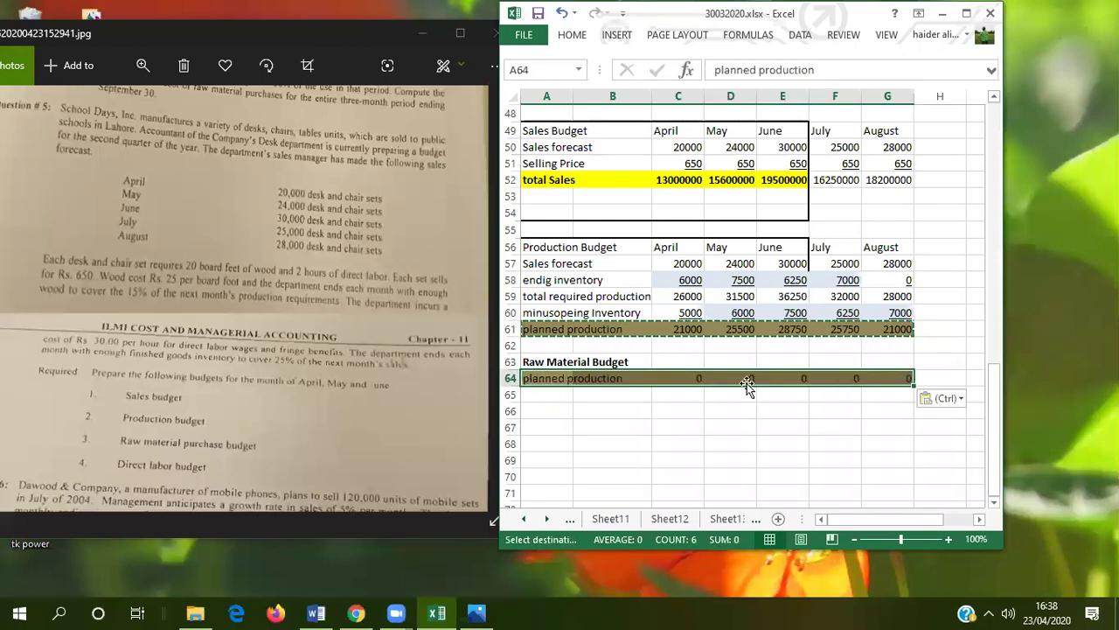
Enter the planned production values 21000, 25500, 28750, 25750 and 21000 for April to August in C64 to G64.
click(688, 380)
text(21000)
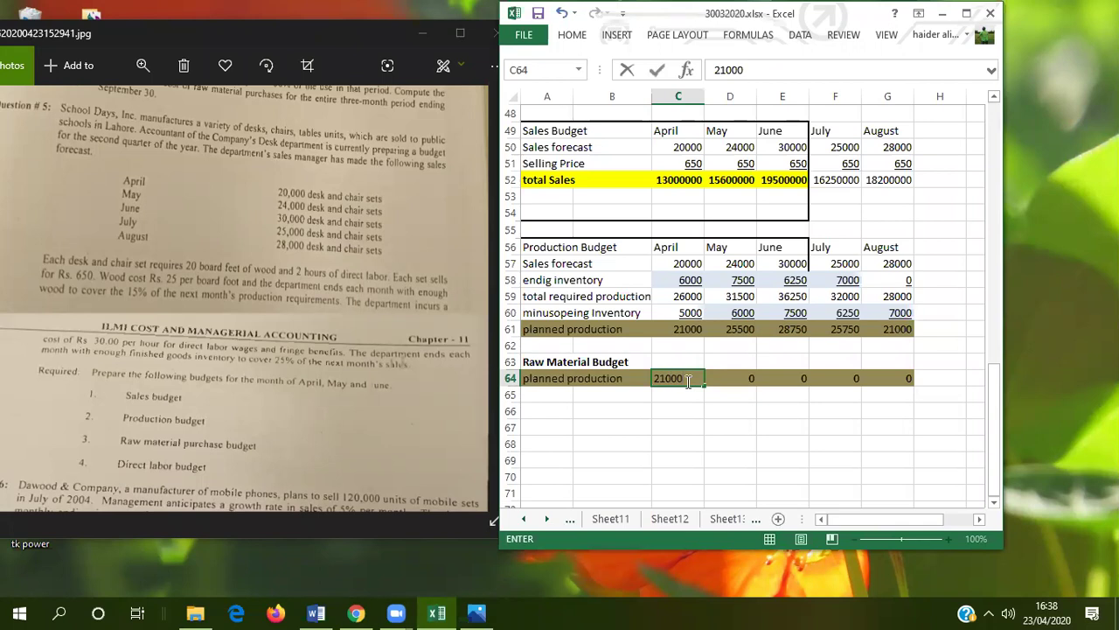
key(Tab)
text(255)
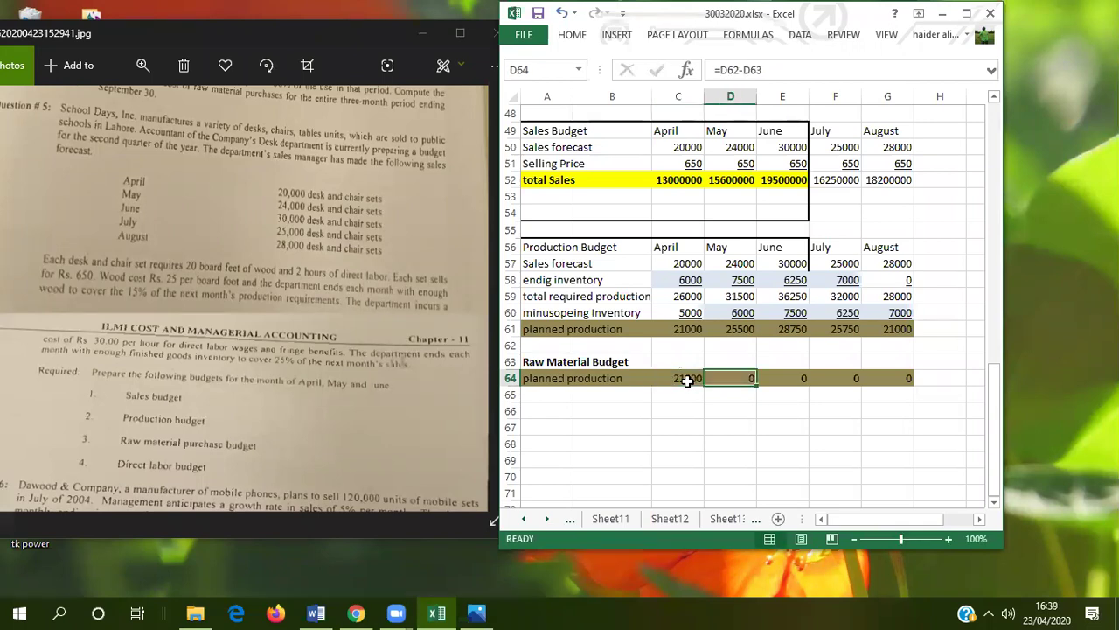
text(00)
key(Tab)
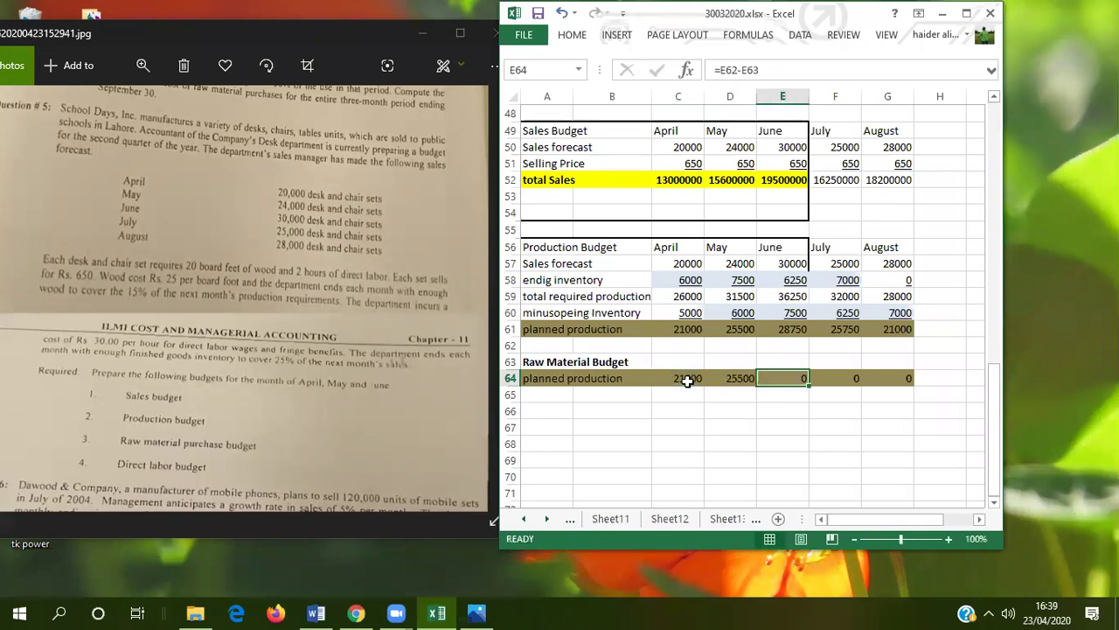
text(28)
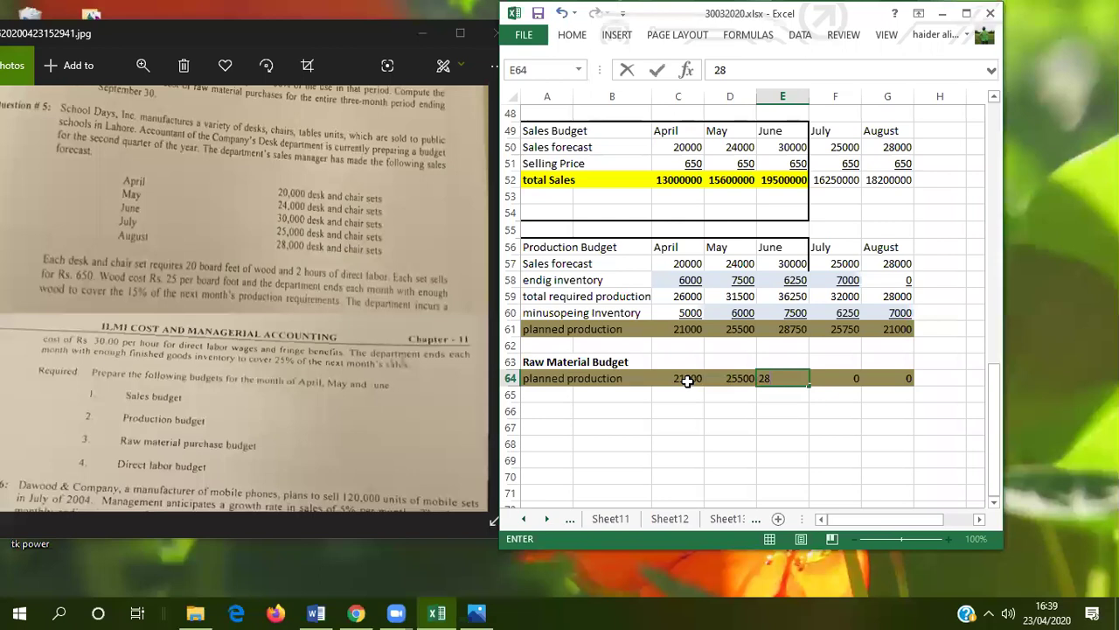
text(750)
key(Tab)
text(25750)
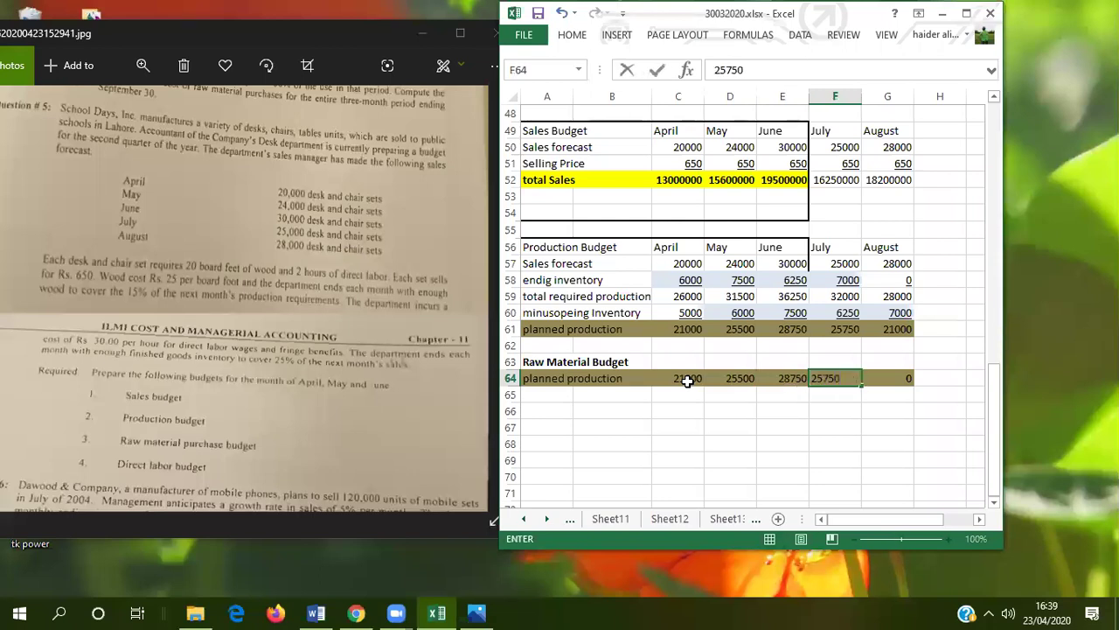
key(Tab)
text(21000)
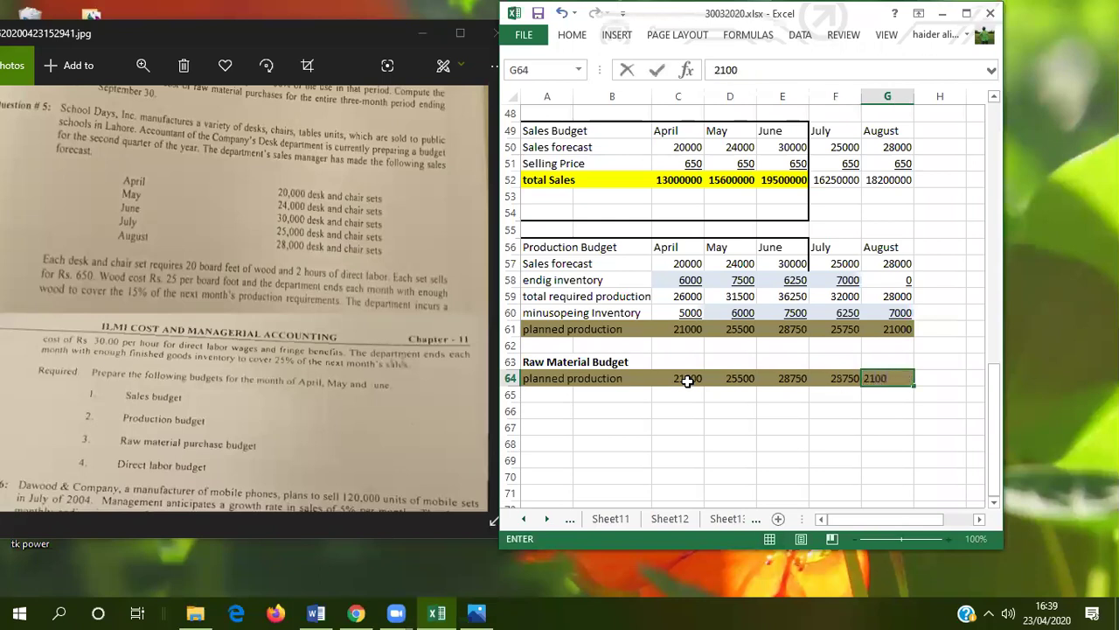
key(Return)
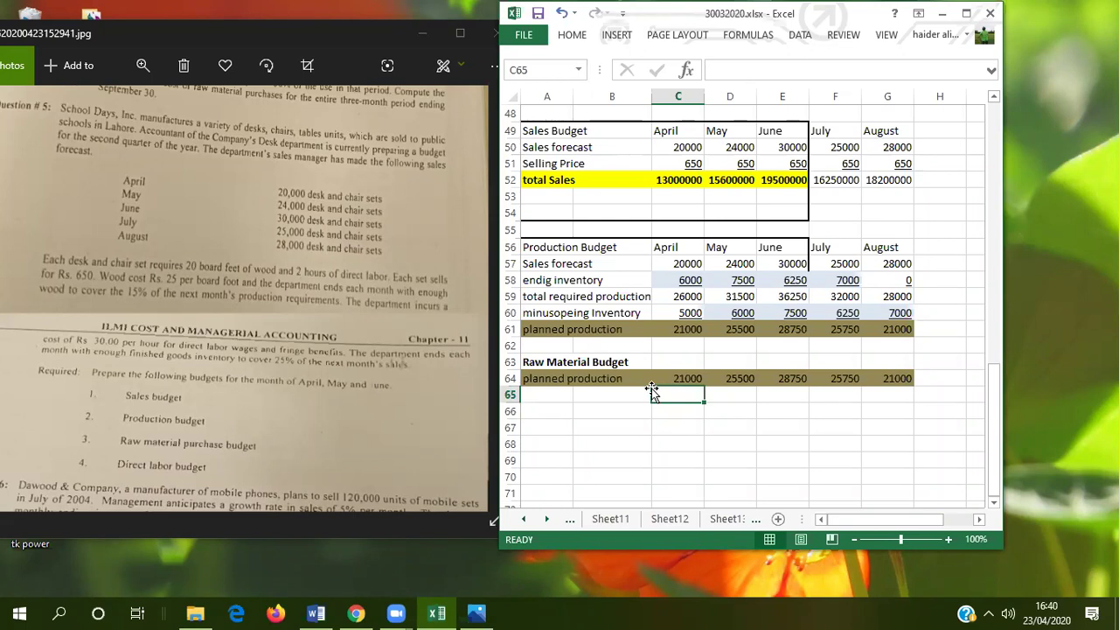
Label A65 "raw material per unit required" and enter 20 for April in C65.
click(606, 393)
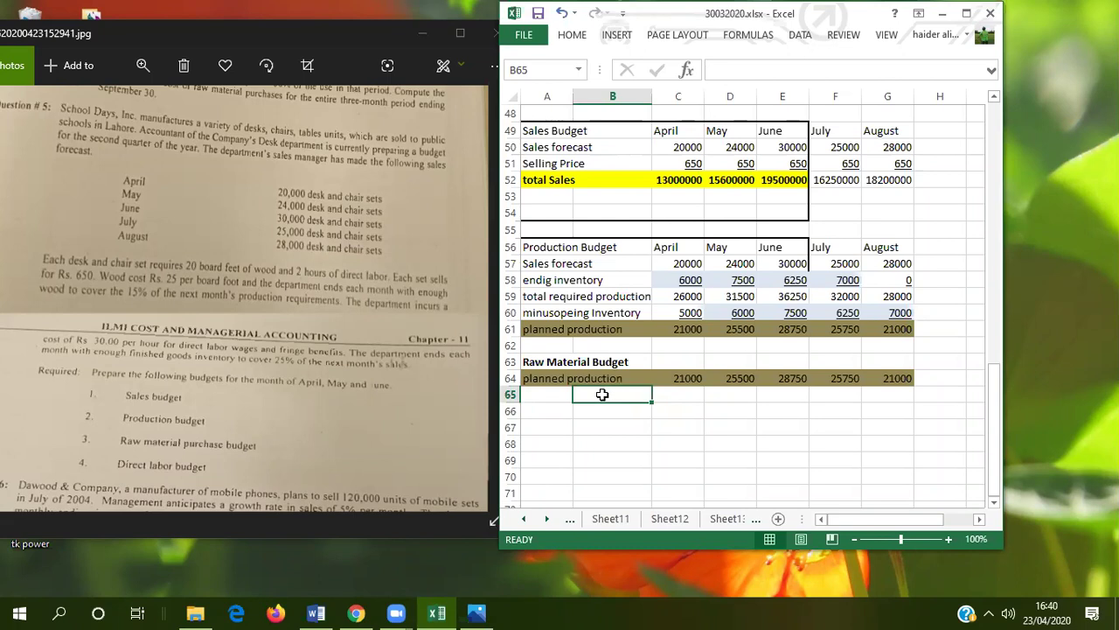
click(565, 396)
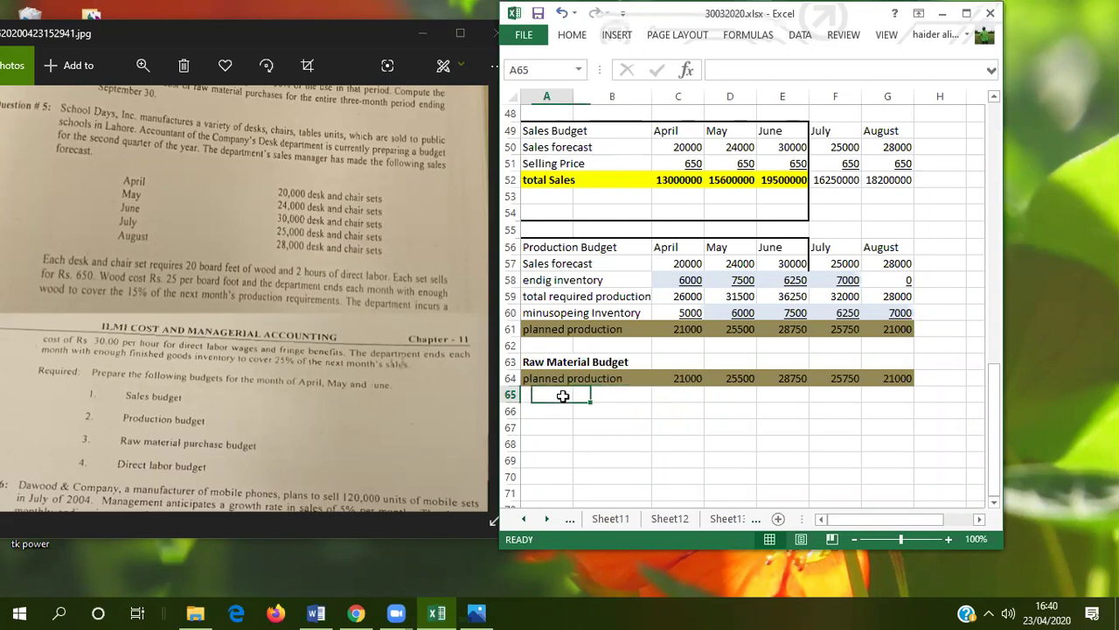
text(raw m)
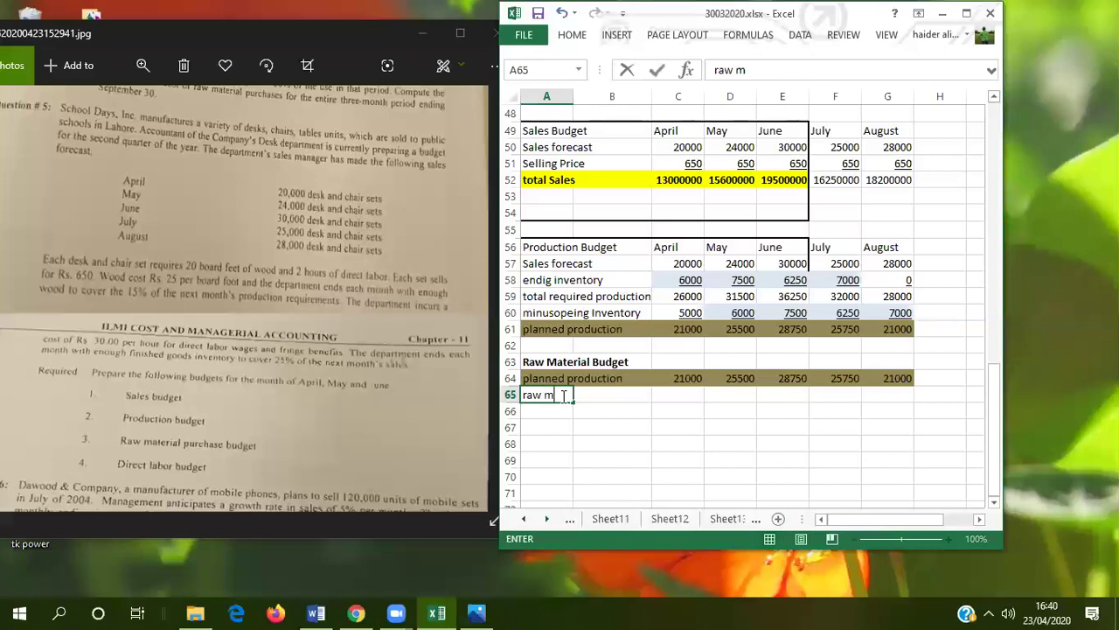
text(aterial pe)
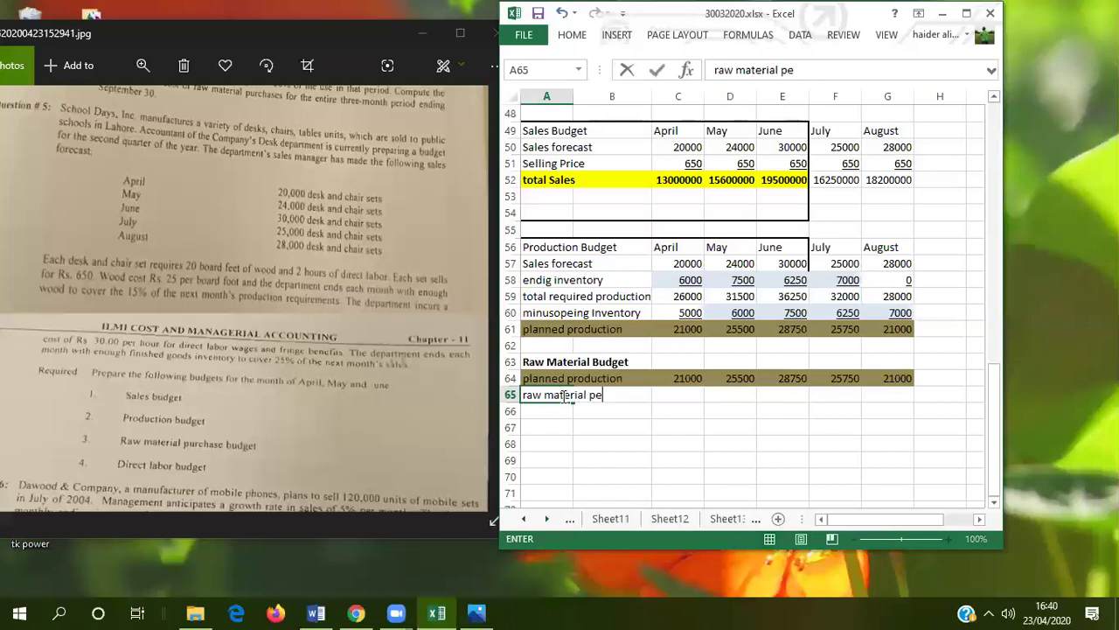
text(r unit required)
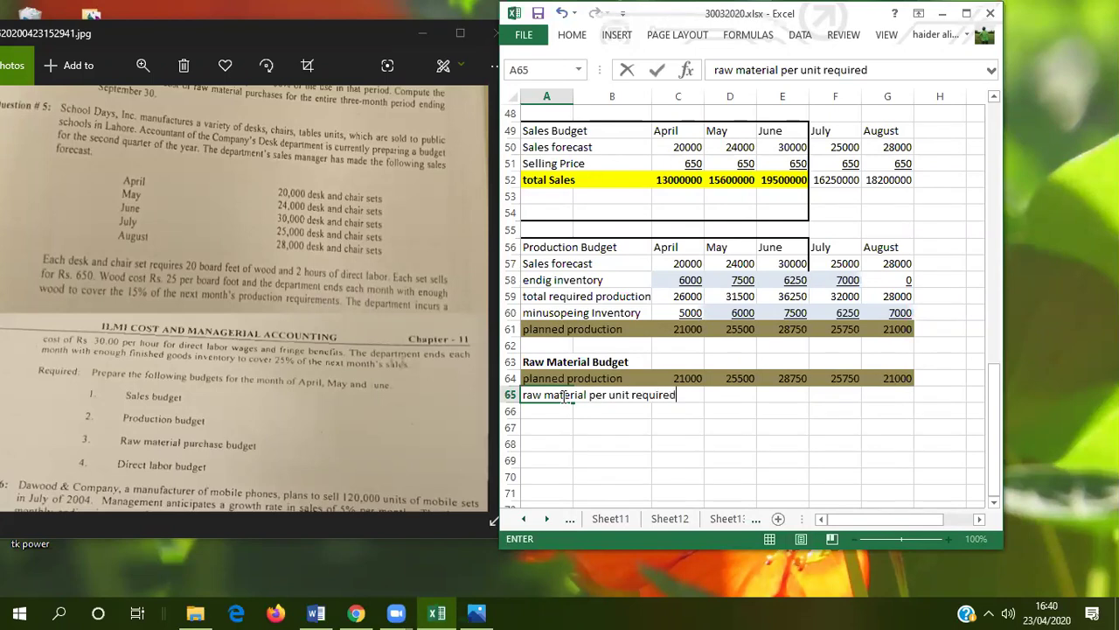
key(Tab)
key(Tab)
text(20)
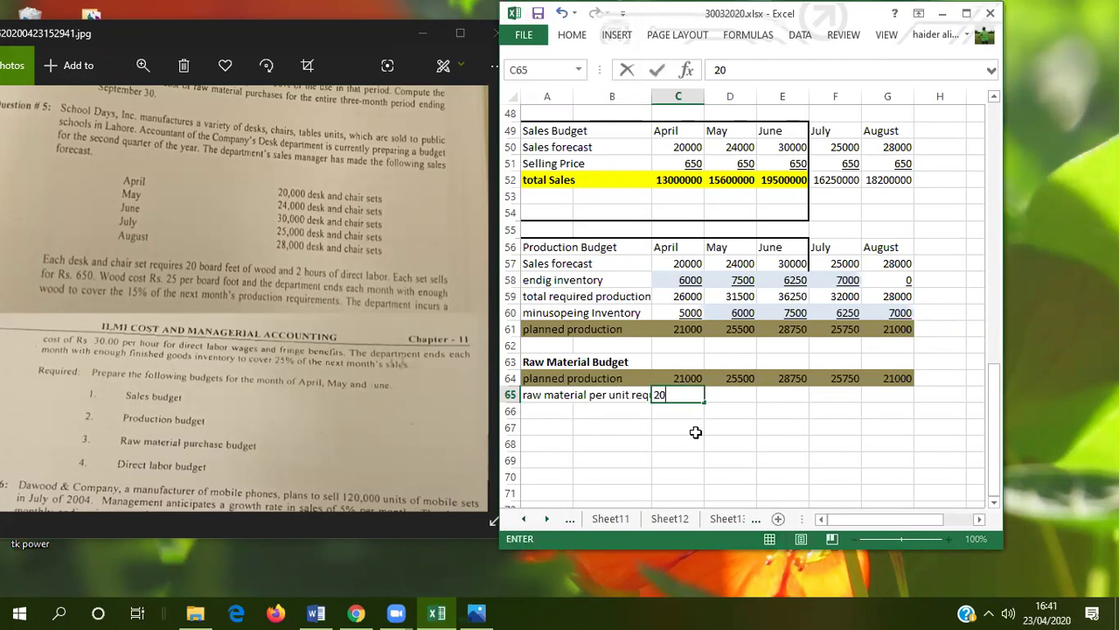
key(Return)
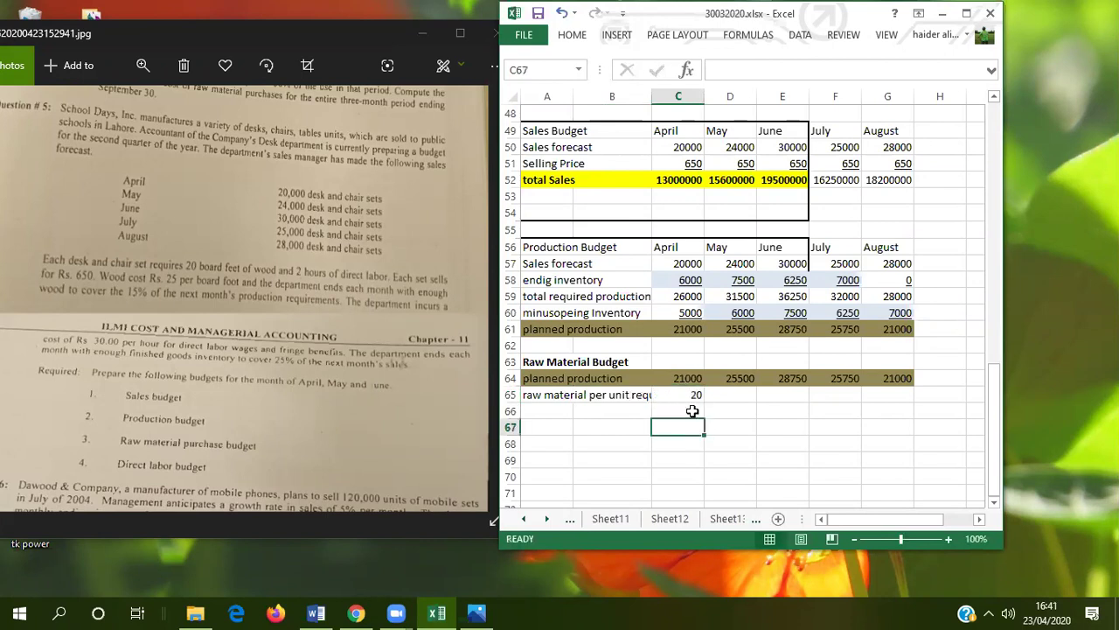
Fill the raw material per unit value of 20 from C65 across to August in G65.
click(692, 395)
drag(706, 402, 912, 394)
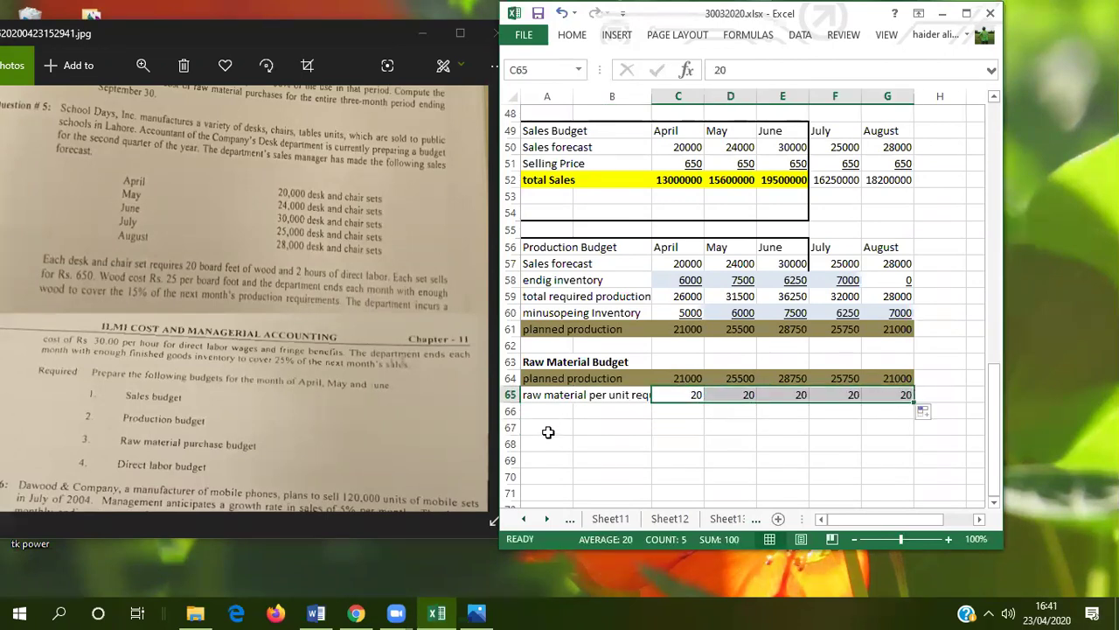
click(543, 412)
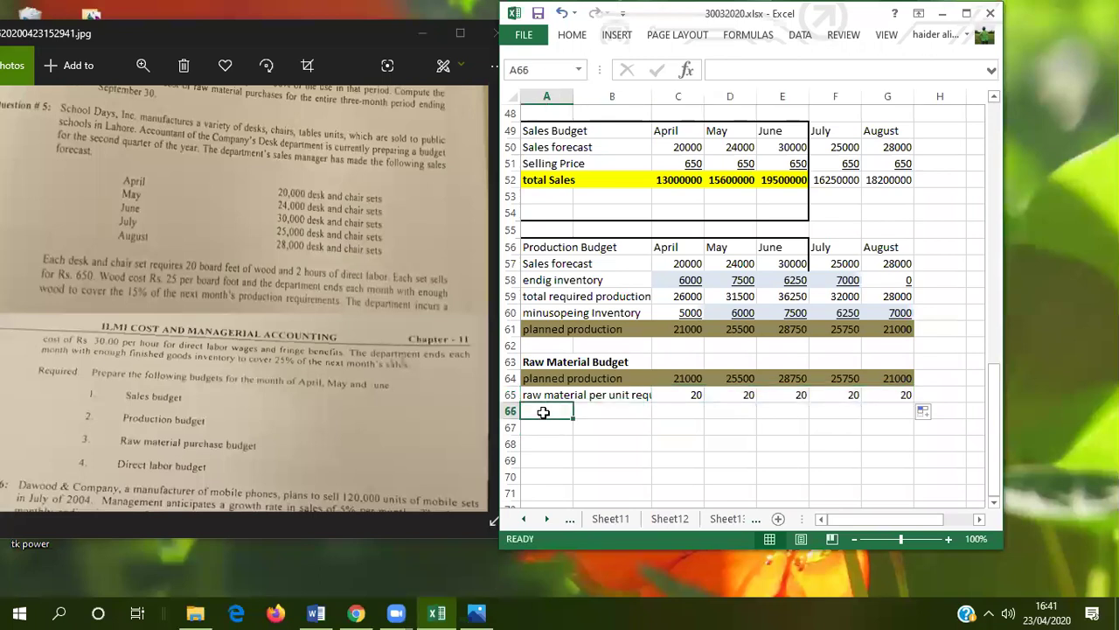
Calculate April's total raw material in C66 as =C64*C65 and fill the formula across to G66.
click(676, 409)
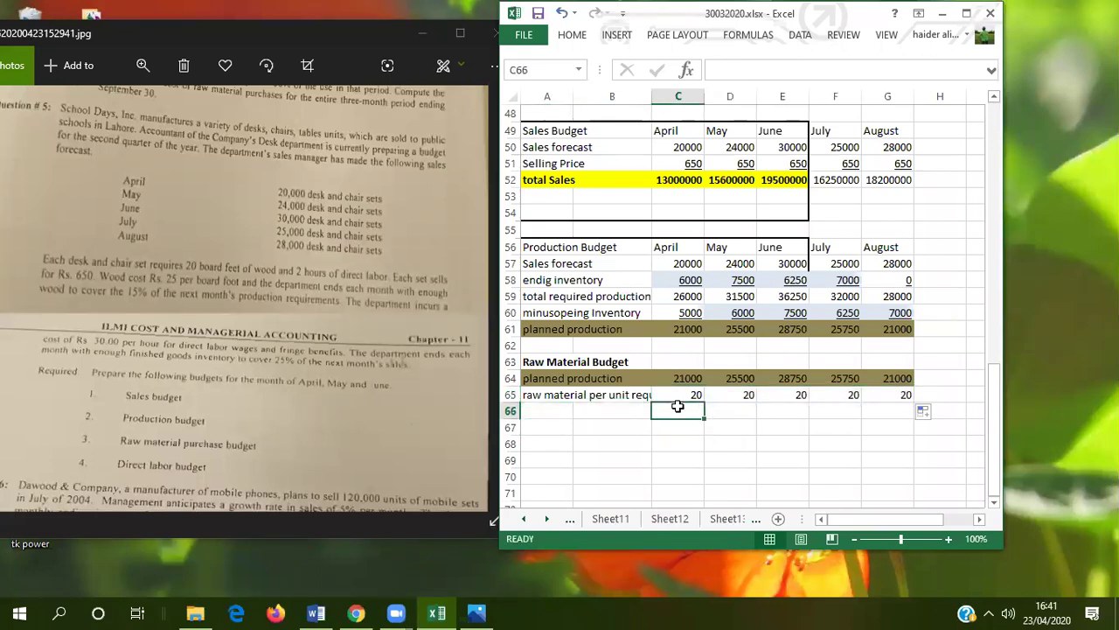
text(=)
click(690, 380)
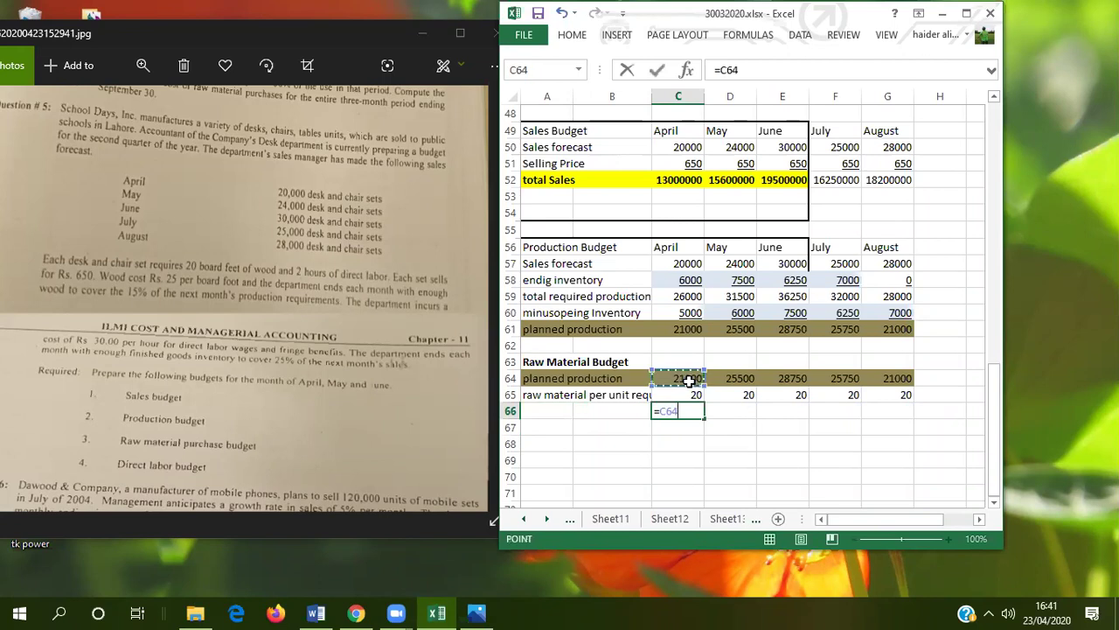
text(*)
click(689, 396)
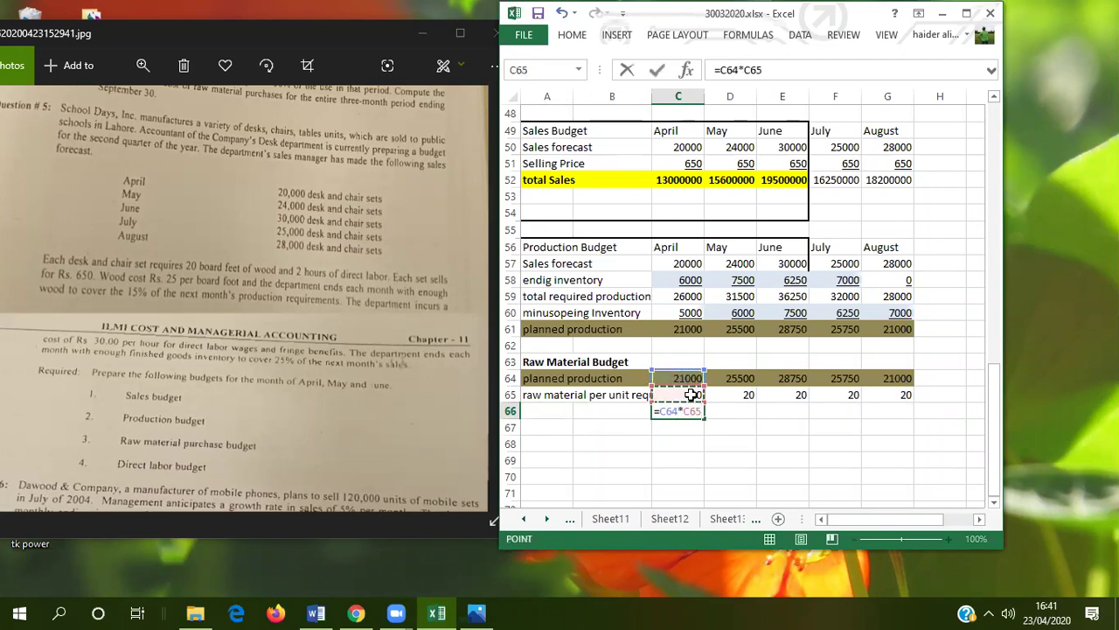
key(Return)
click(692, 411)
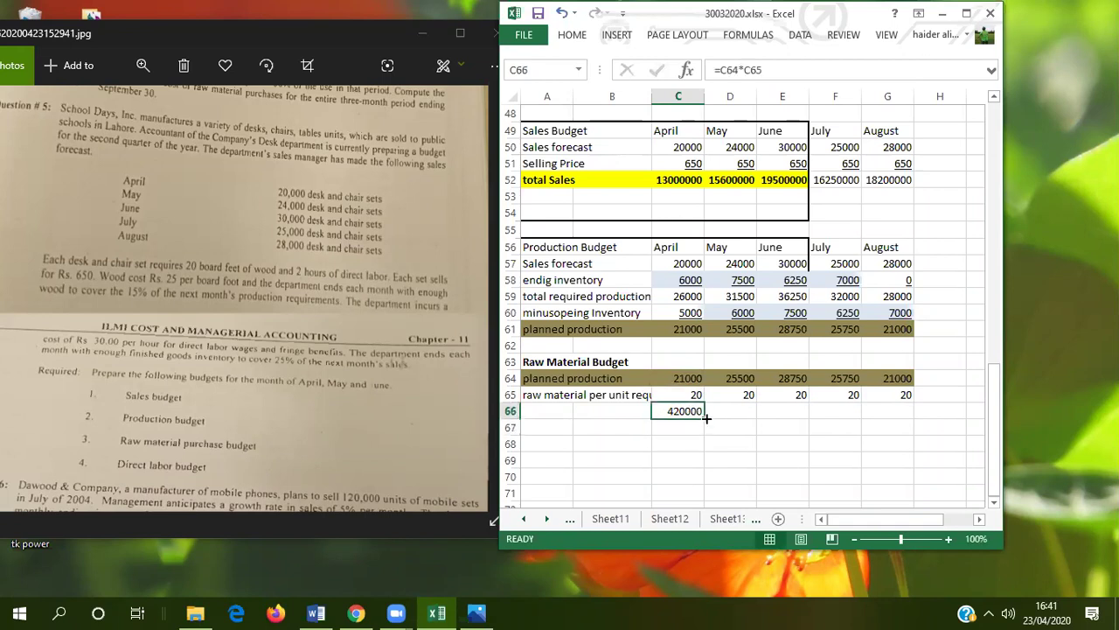
drag(705, 420, 910, 419)
Label A66 "total Raw material Req".
click(547, 410)
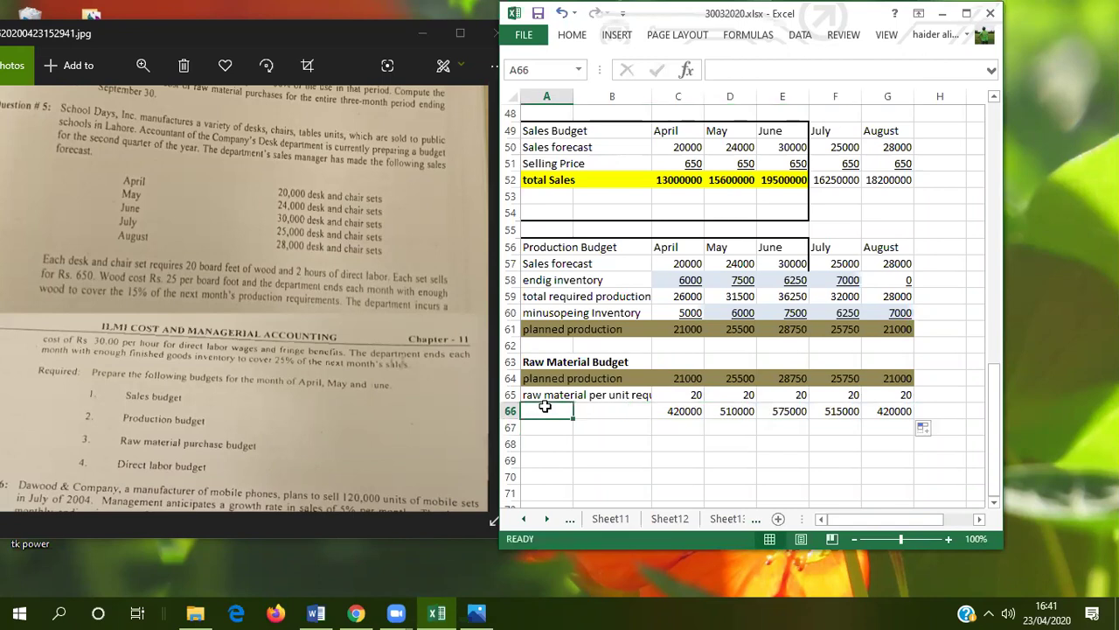
text(total Ra)
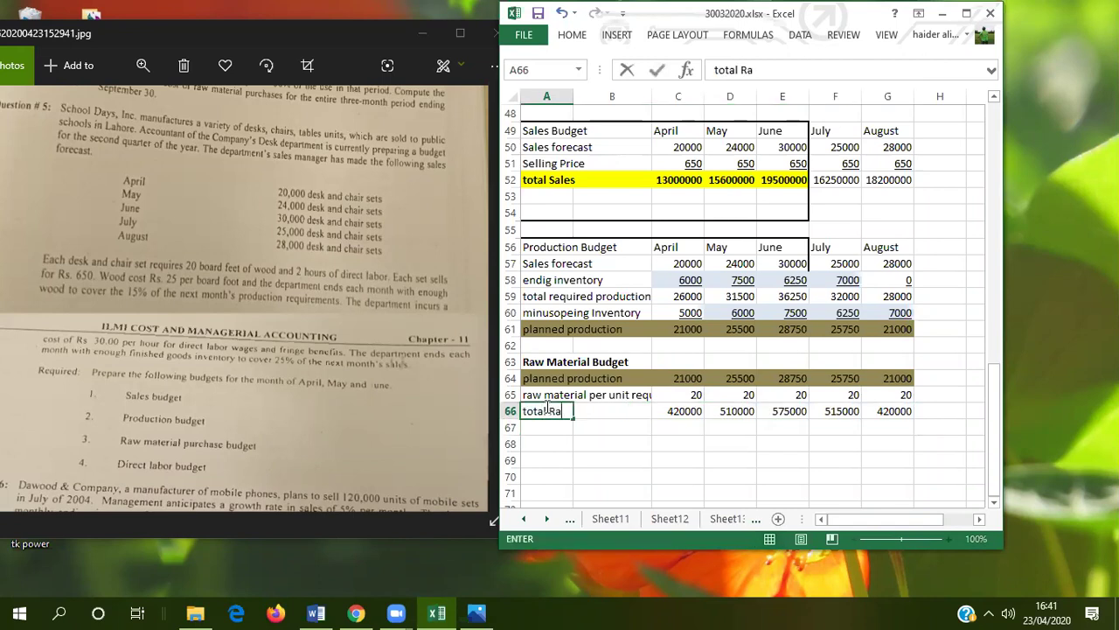
text(w material )
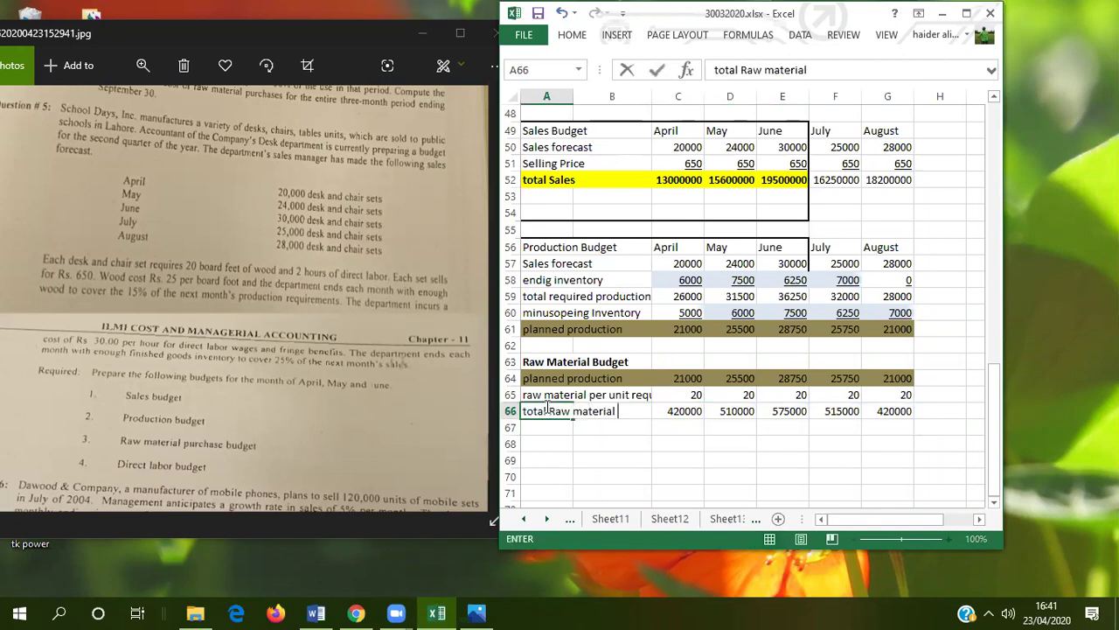
text(Req)
click(596, 443)
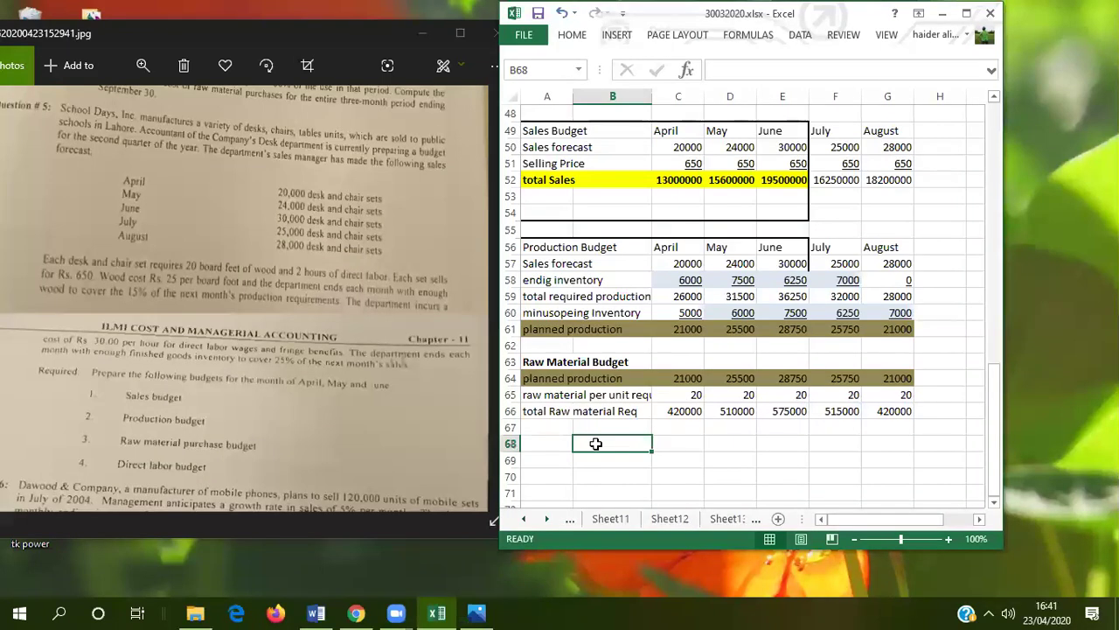
Label A67 "E.I Requirement" for the raw material ending inventory row.
click(547, 426)
text(E.)
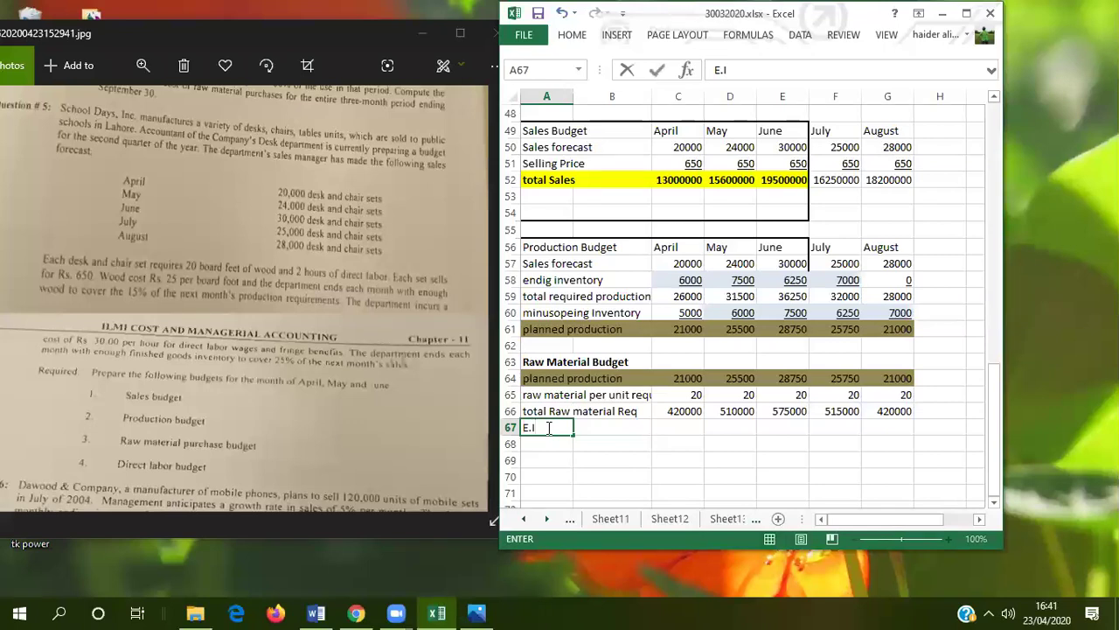
text(I Requirement)
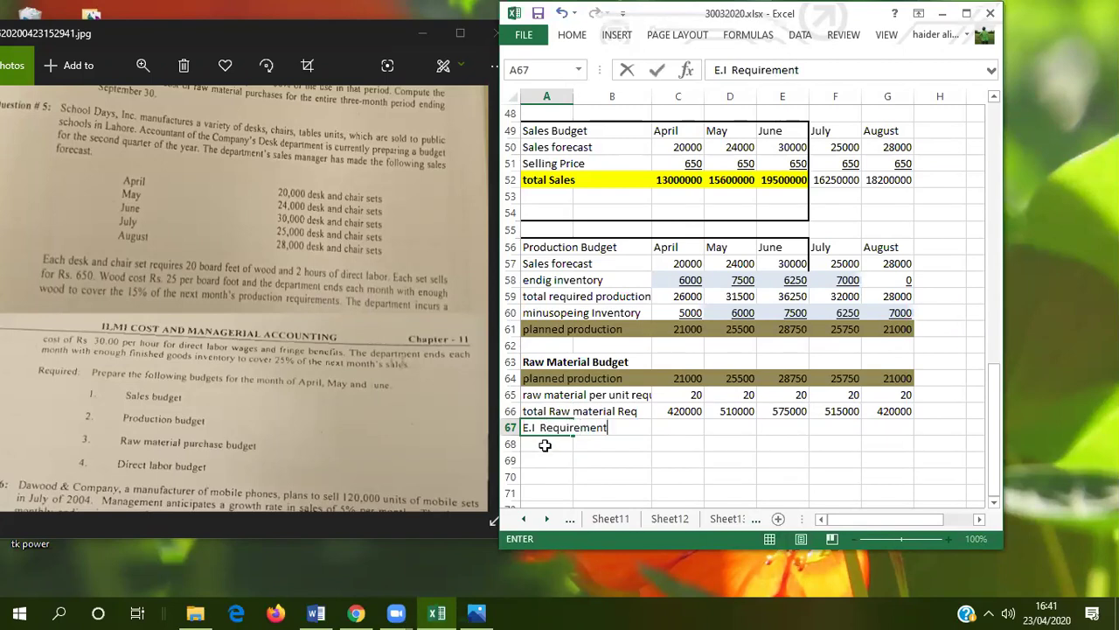
click(545, 445)
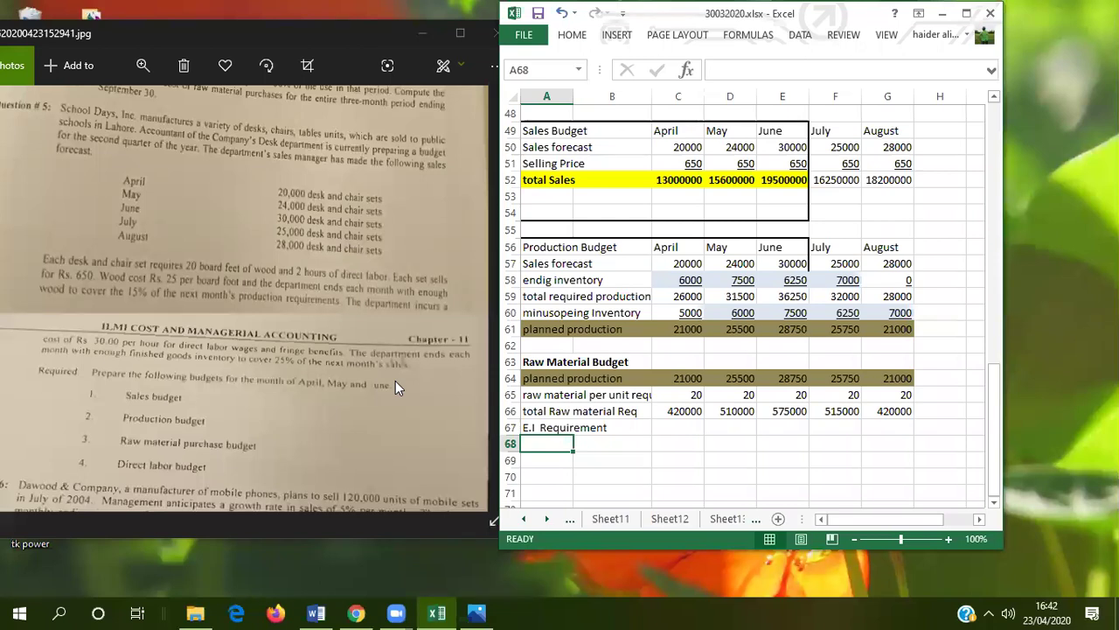
Calculate April's ending inventory requirement in C67 as =D66*.15 and fill the formula across to G67.
click(669, 430)
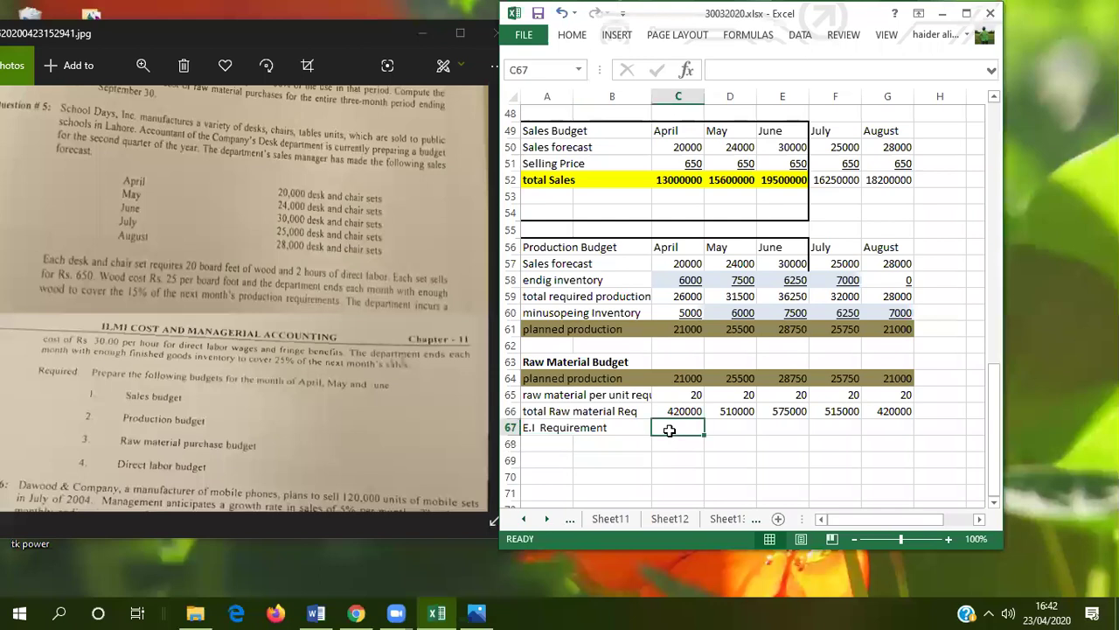
text(=)
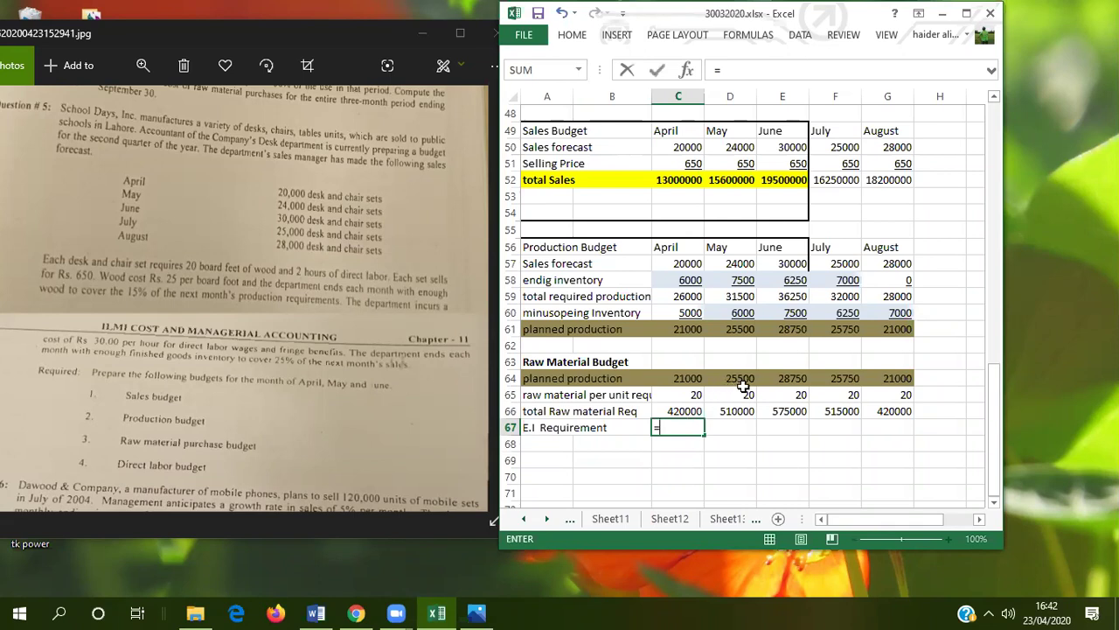
click(732, 411)
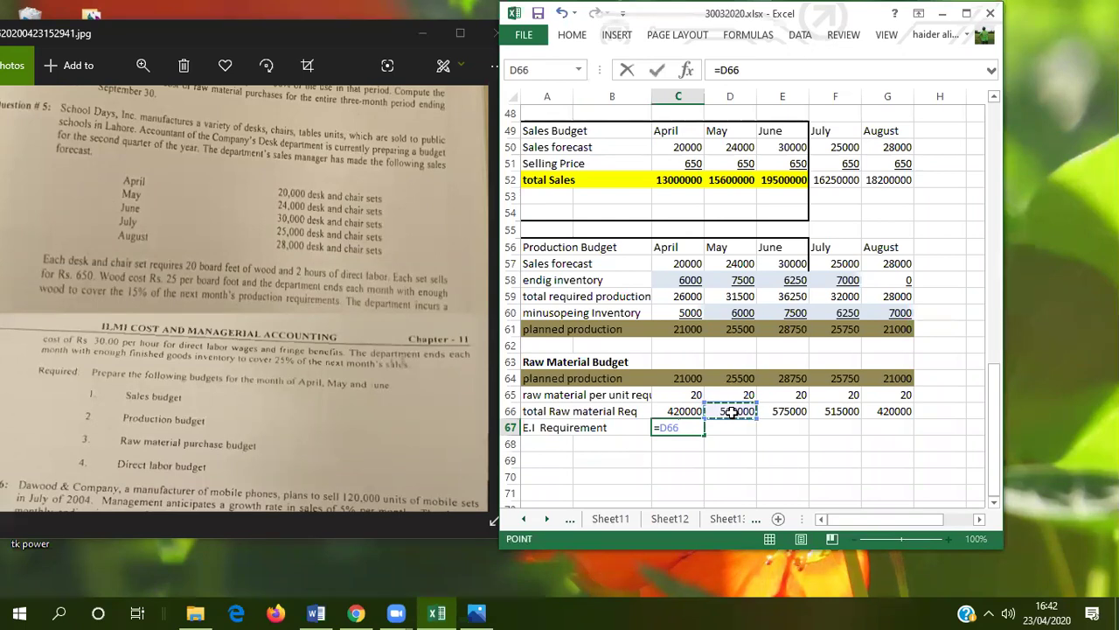
text(*.15)
key(Return)
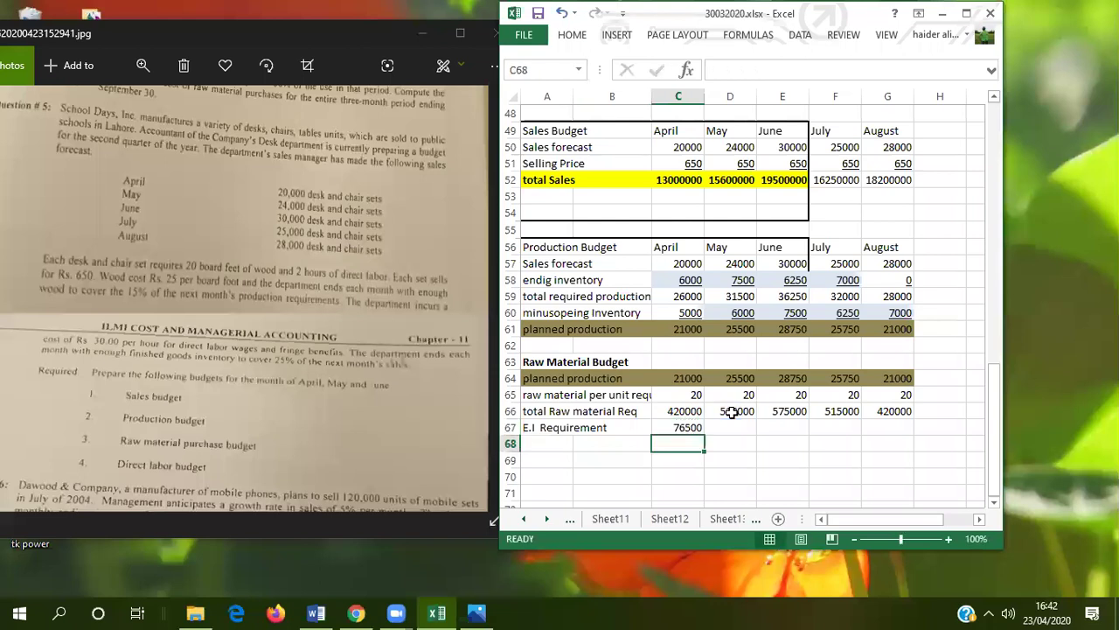
click(679, 428)
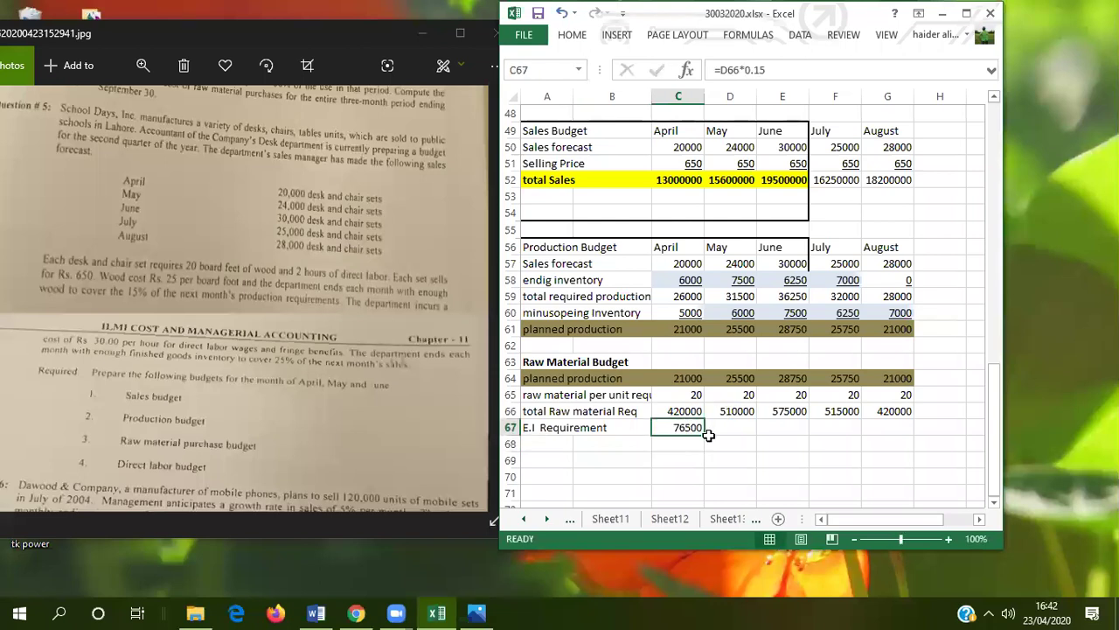
drag(704, 434, 924, 421)
click(830, 455)
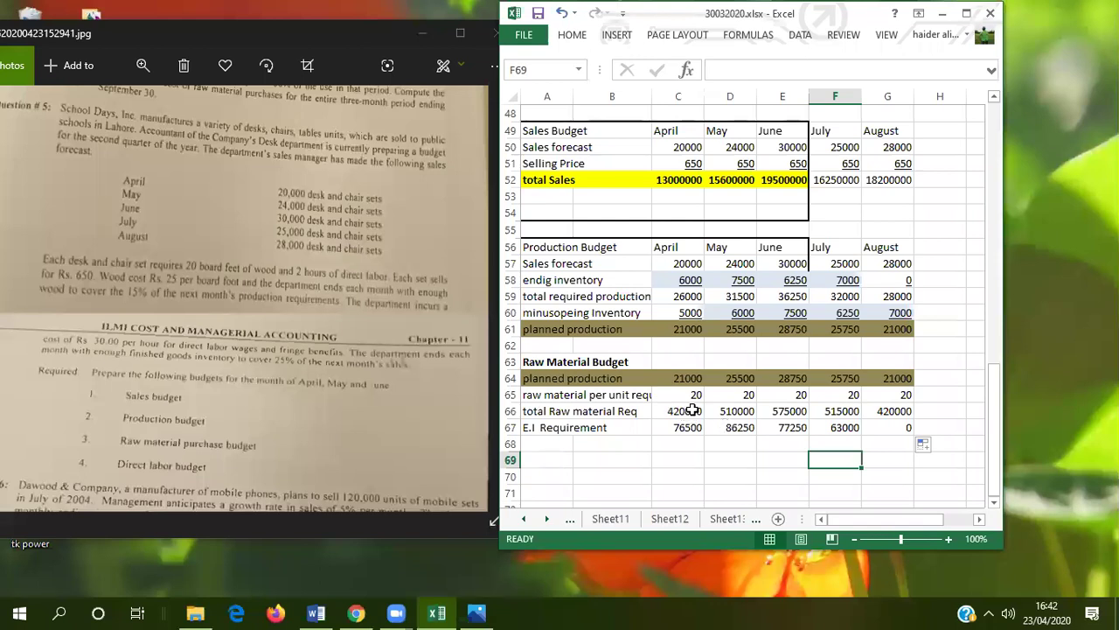
Underline the E.I Requirement values in C67 to G67.
drag(697, 407, 696, 428)
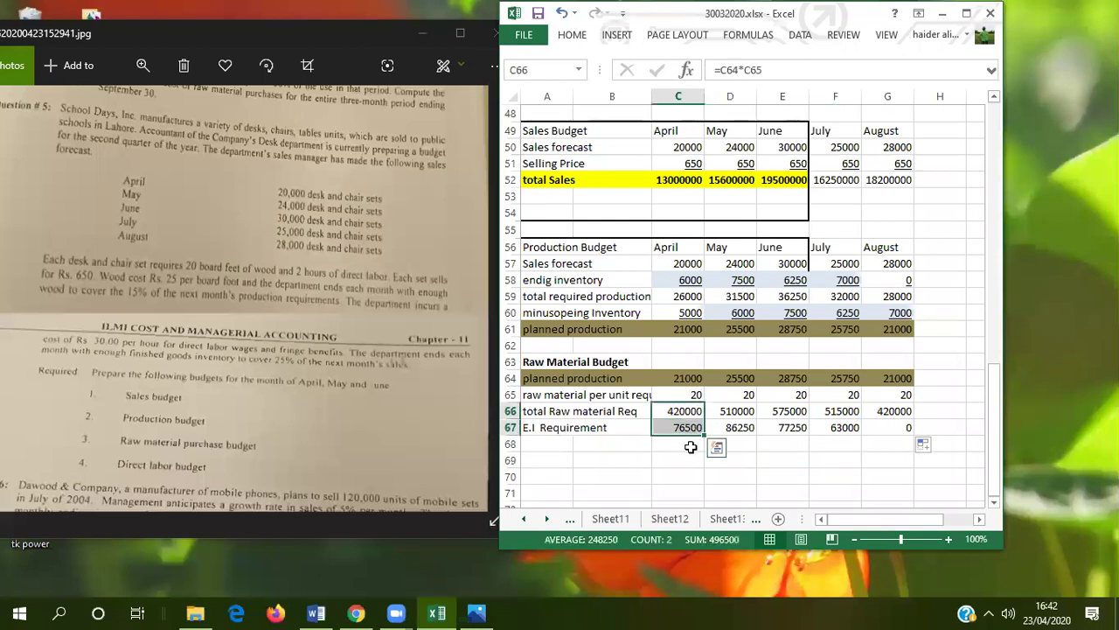
click(690, 446)
drag(667, 429, 878, 413)
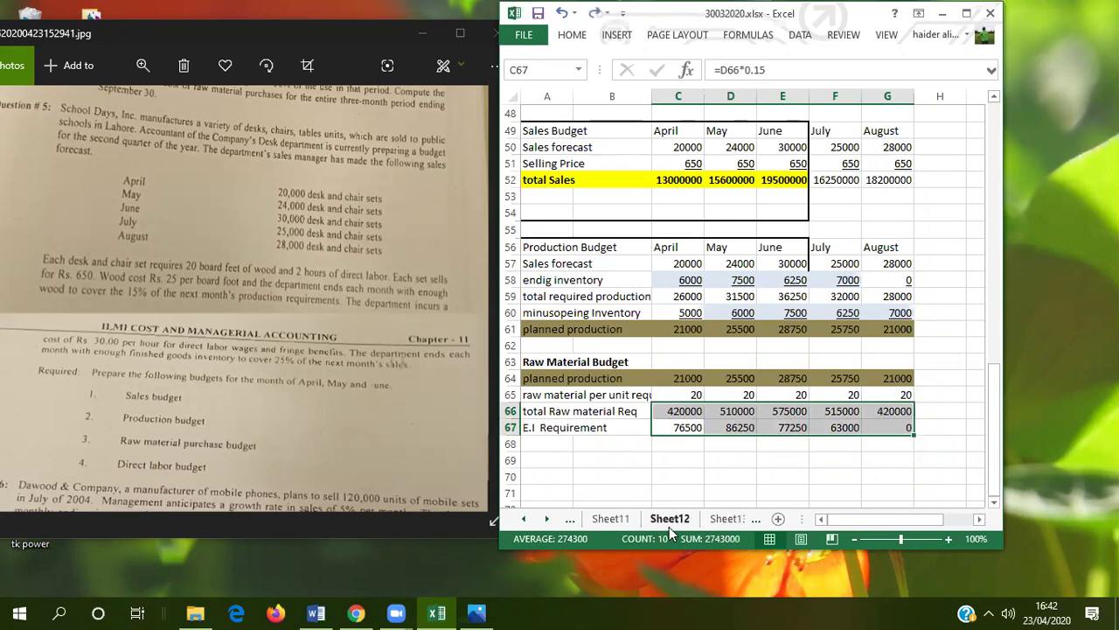
drag(669, 429, 892, 427)
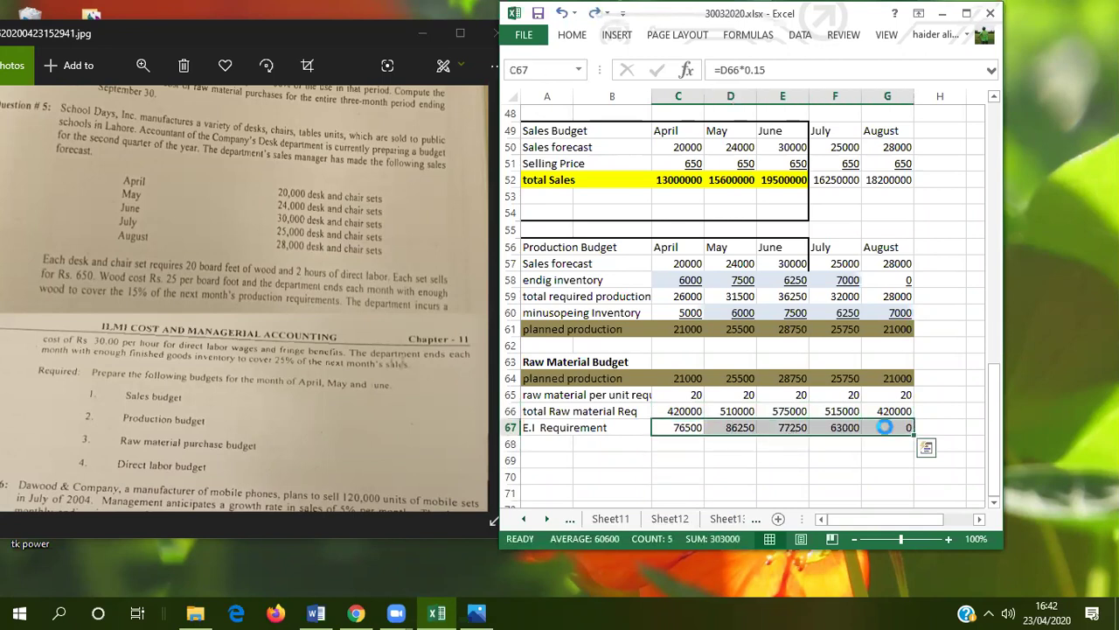
click(542, 443)
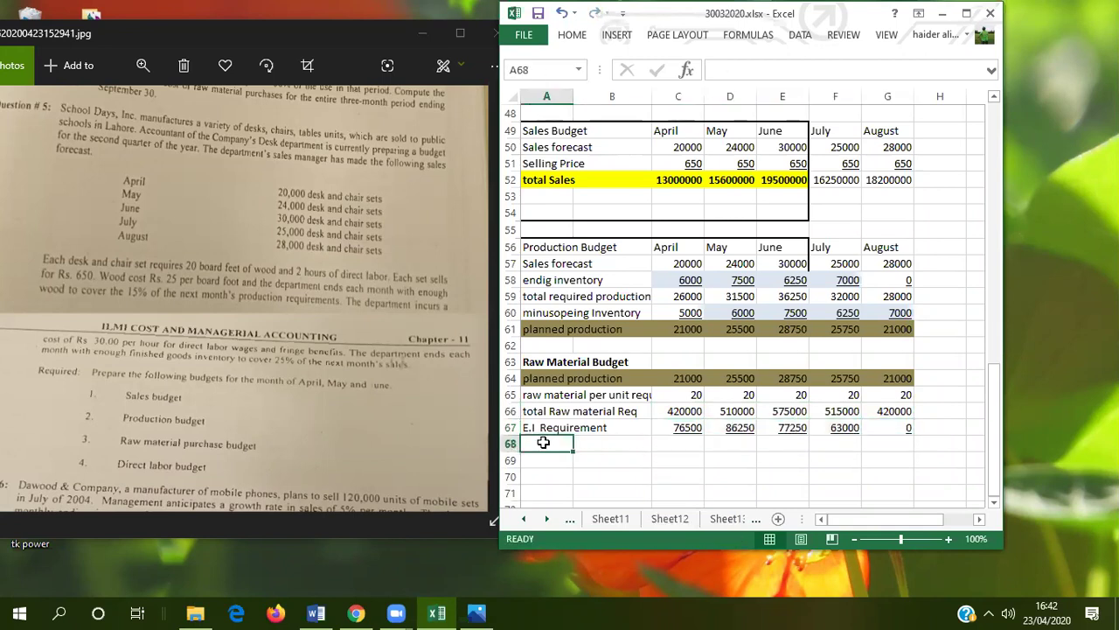
Add total raw material and ending inventory in C68 with =C66+C67 and fill the formula across to G68.
click(696, 441)
text(=)
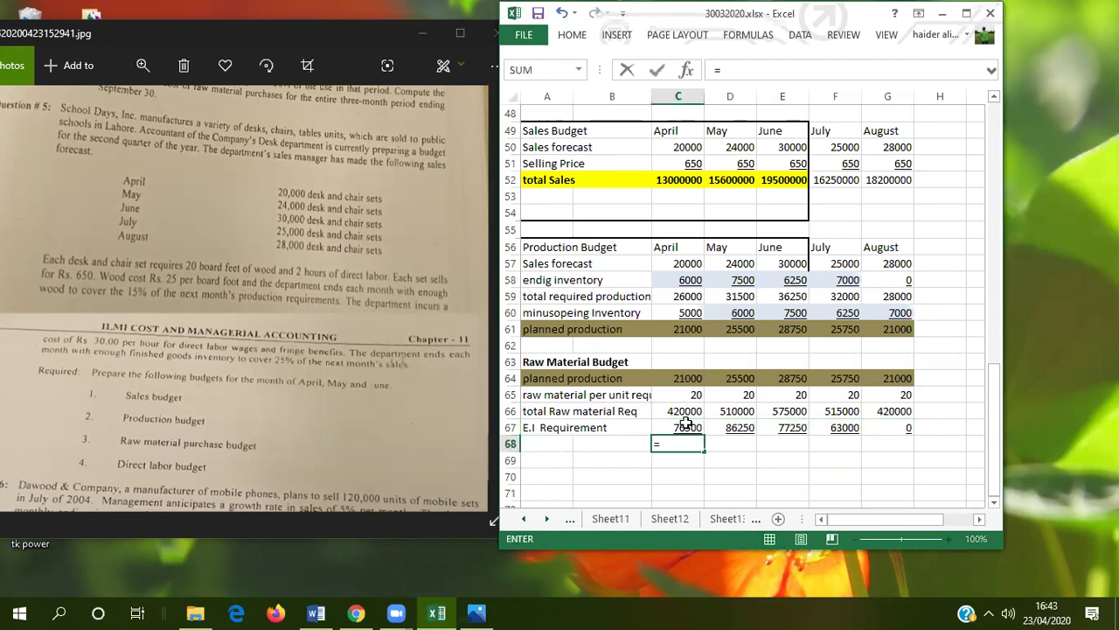
click(684, 413)
text(+)
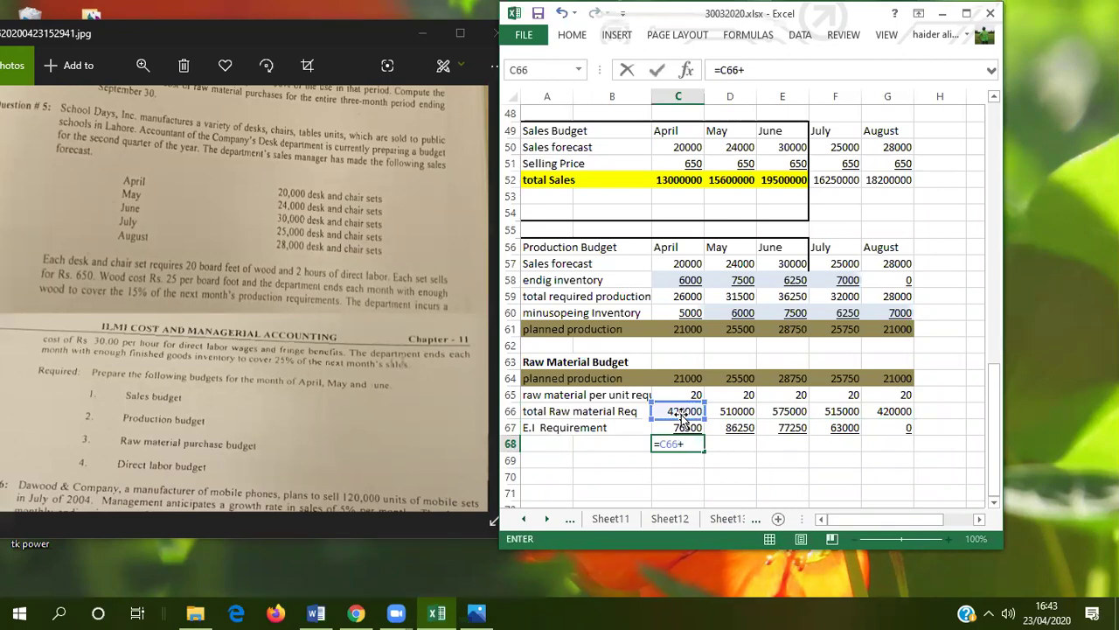
click(681, 425)
key(Return)
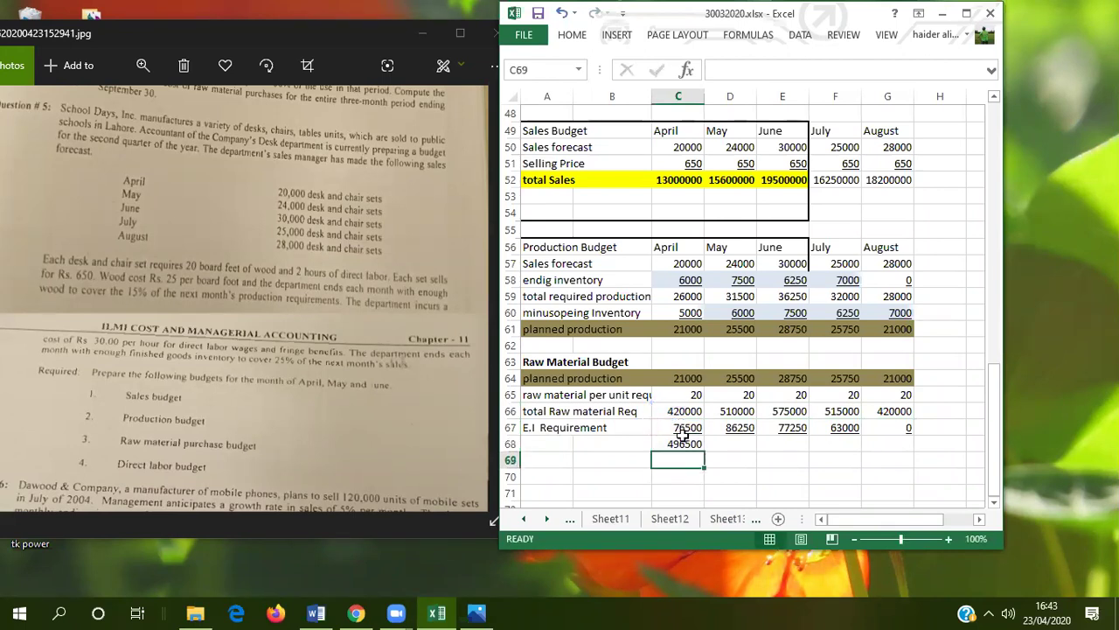
click(679, 443)
drag(705, 449, 911, 448)
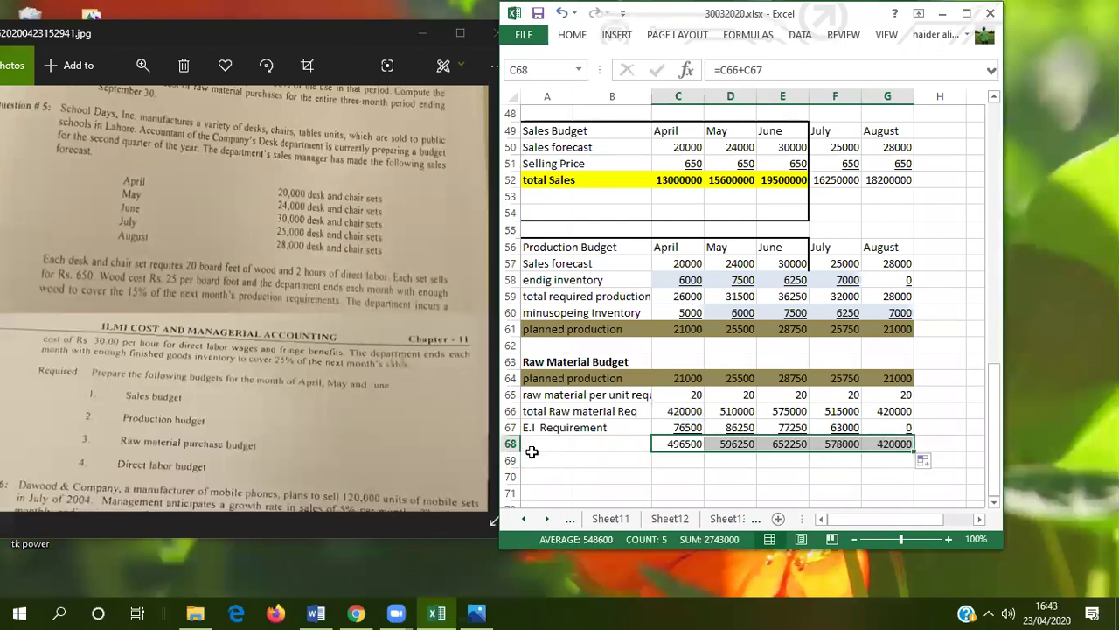
Enter "minus" in A69 and label A68 "required raw material".
click(535, 460)
text(minus)
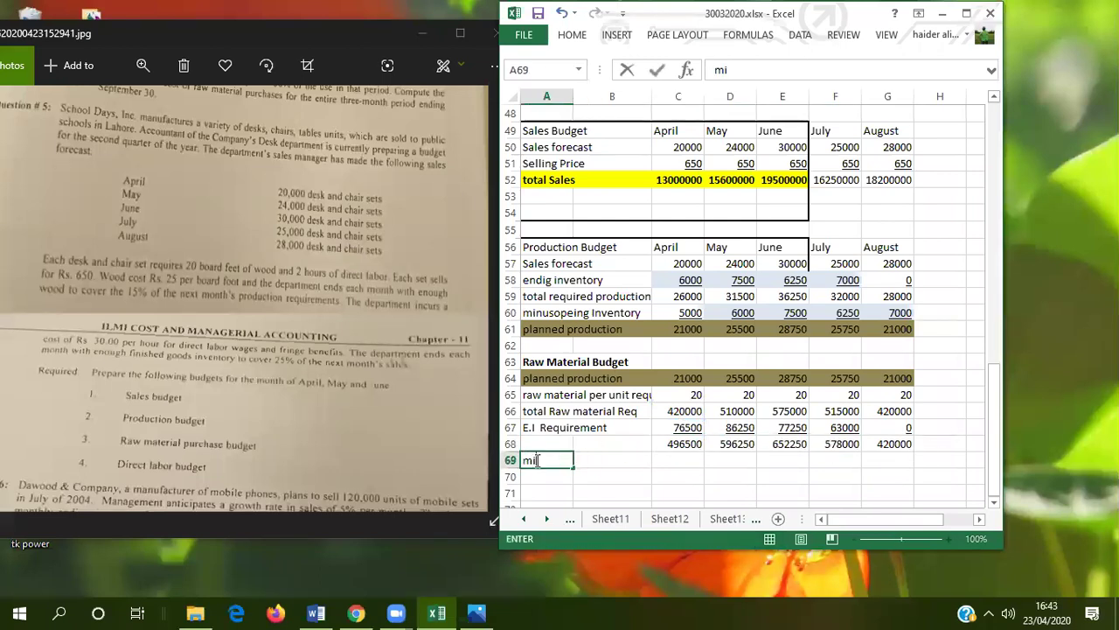
click(542, 442)
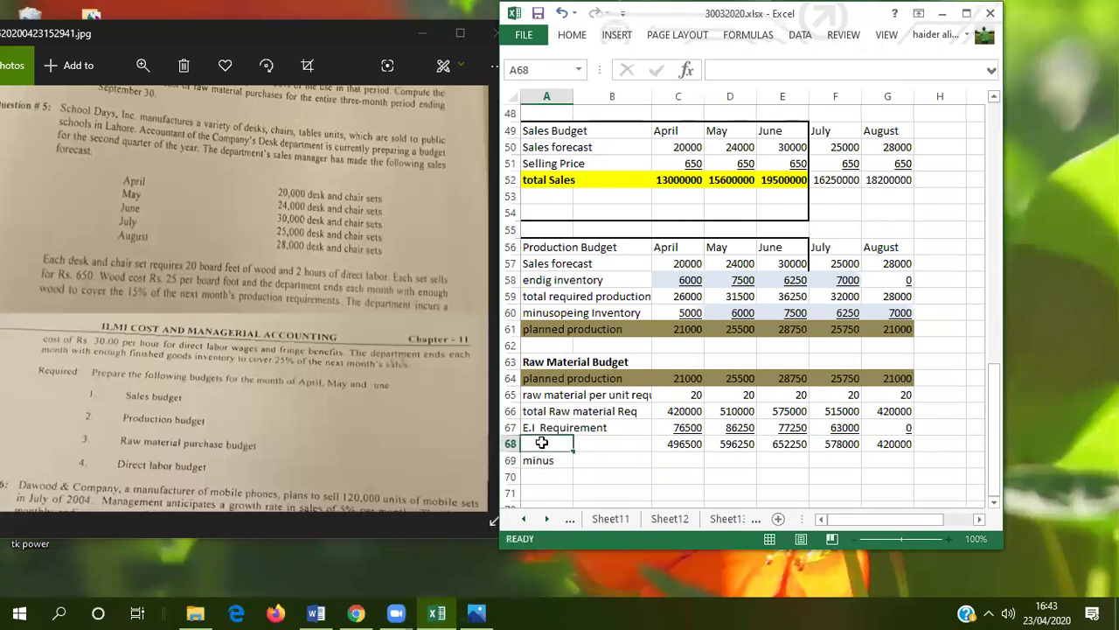
text(required)
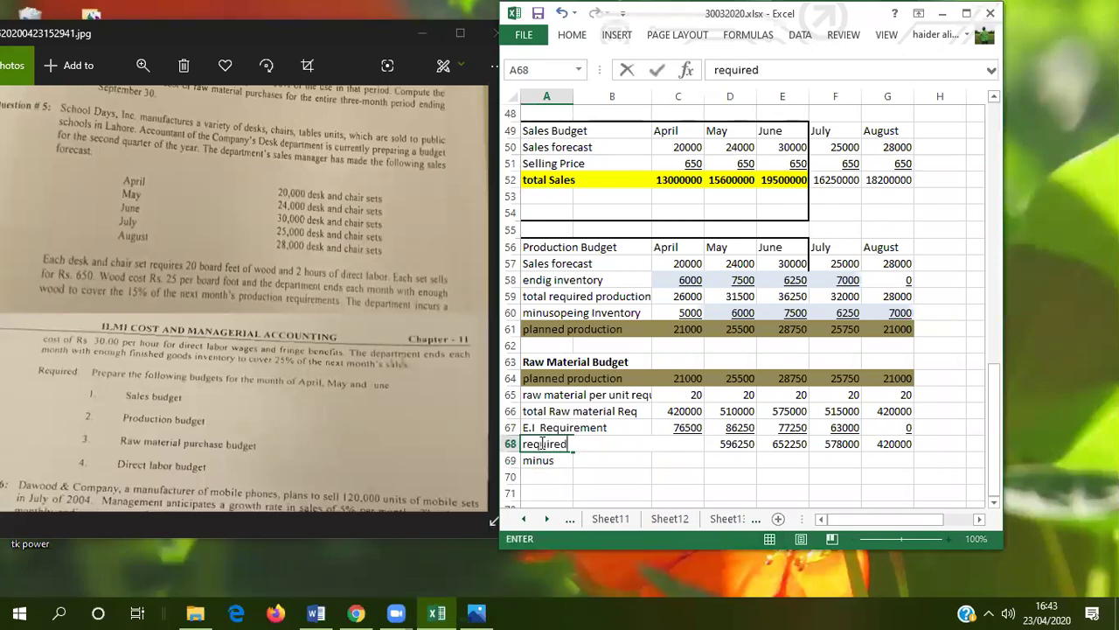
text( raw material inven)
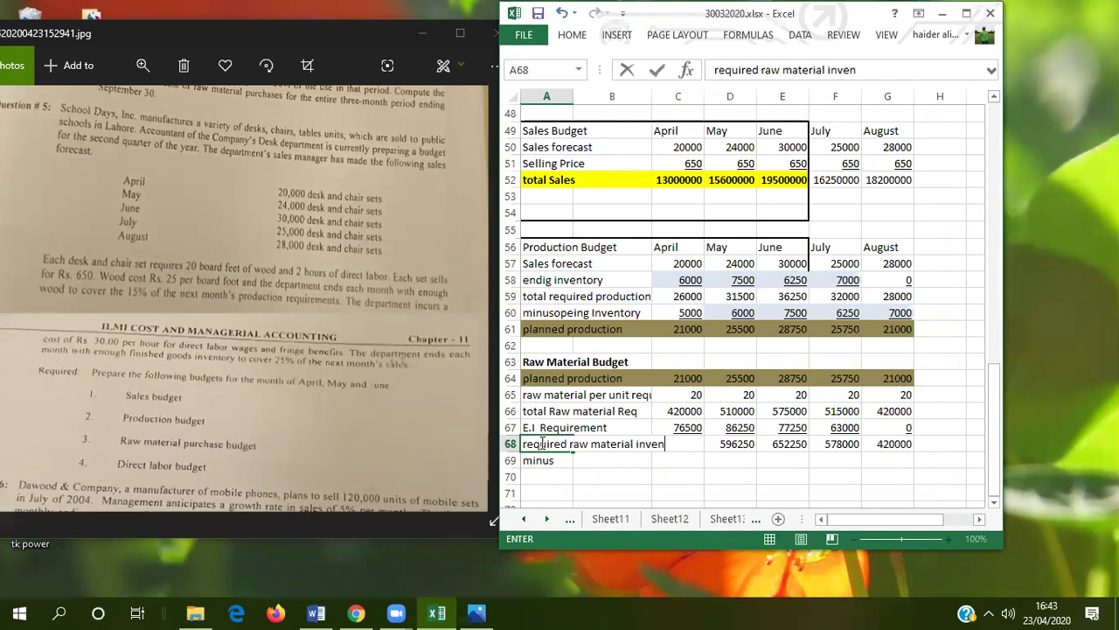
key(BackSpace)
key(BackSpace)
key(BackSpace)
key(BackSpace)
key(BackSpace)
click(550, 478)
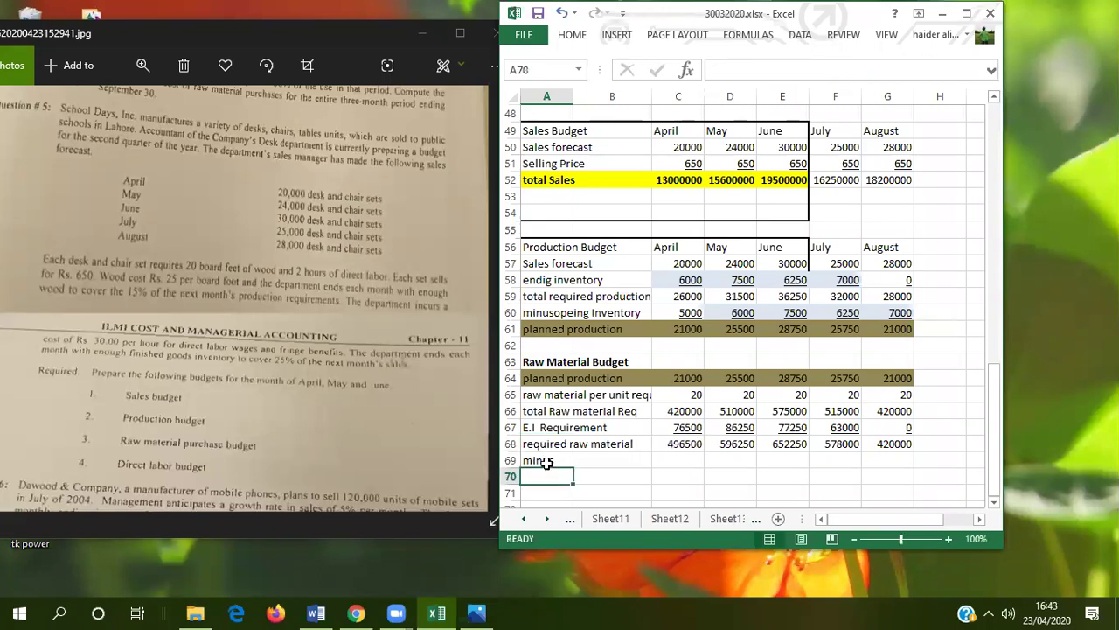
Extend the label in A69 to read "minus pening inventory".
click(546, 461)
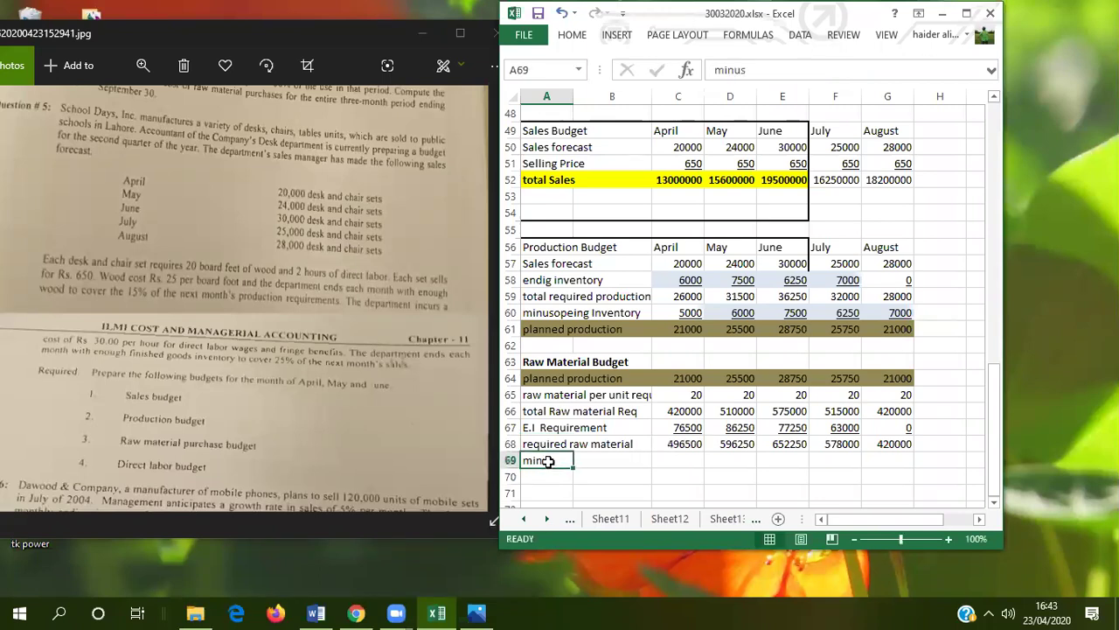
click(772, 71)
text(p)
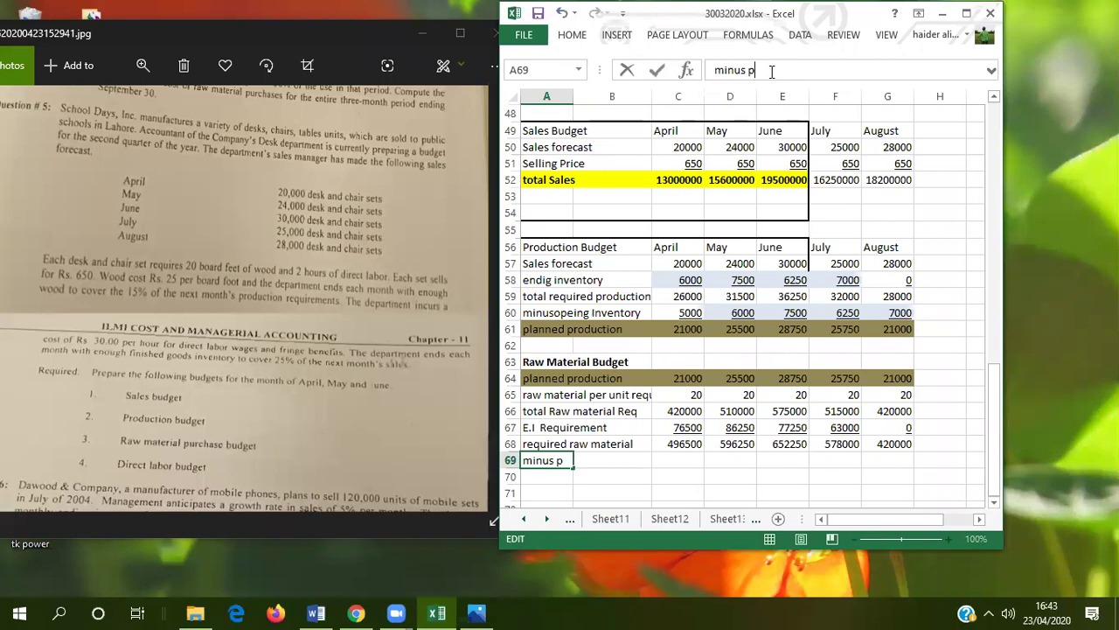
text(ening inventory)
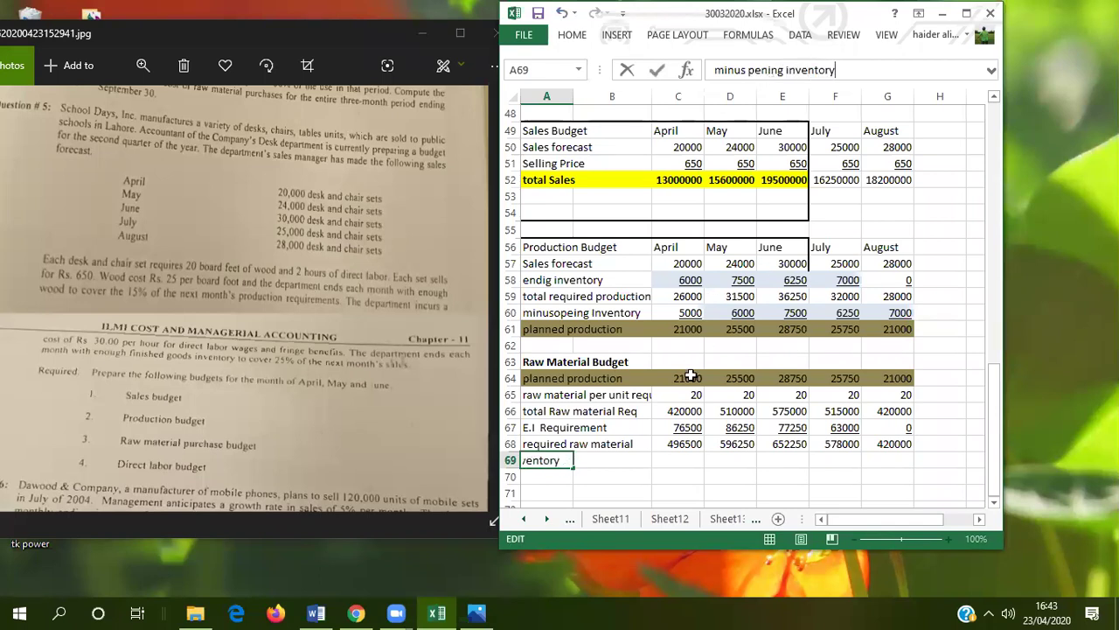
click(689, 463)
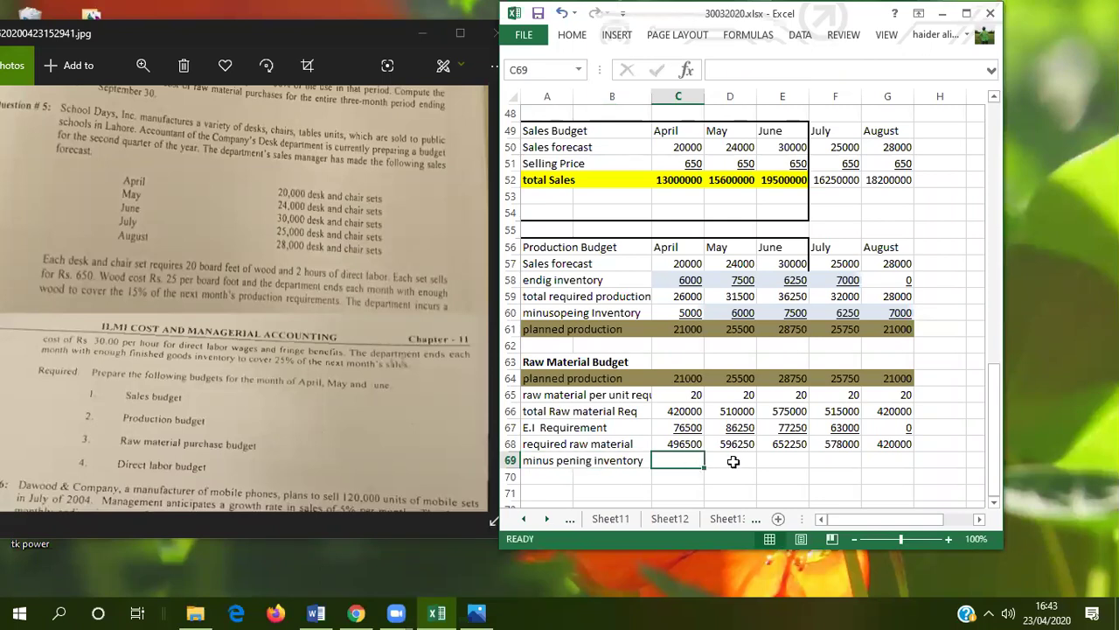
Link May's opening inventory in D69 to April's ending inventory with =C67 and fill the formula across to G69.
click(733, 462)
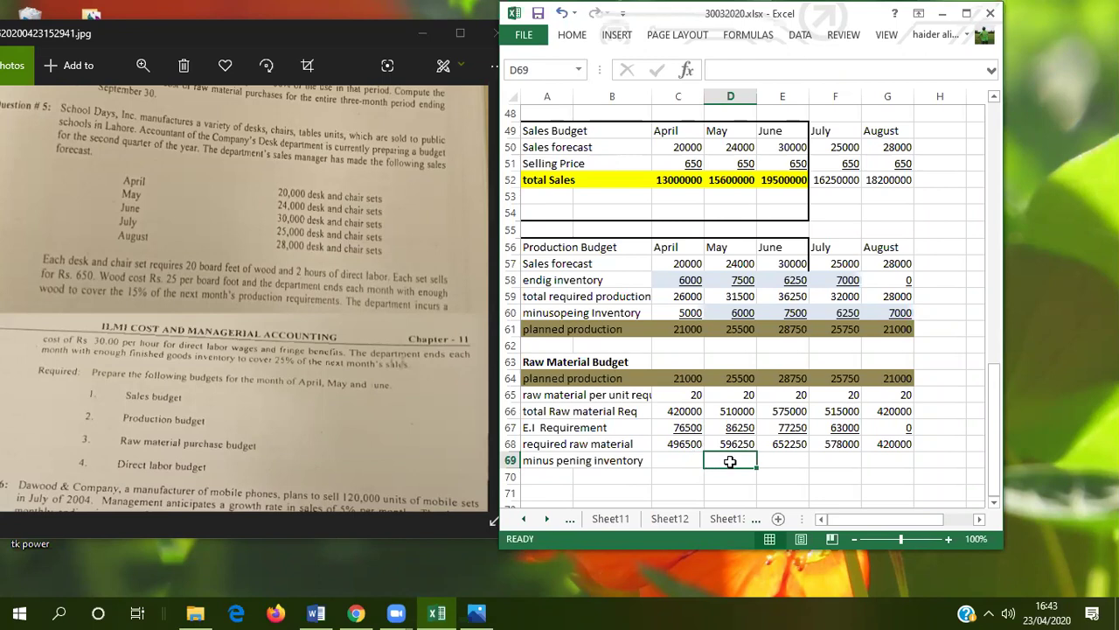
text(=)
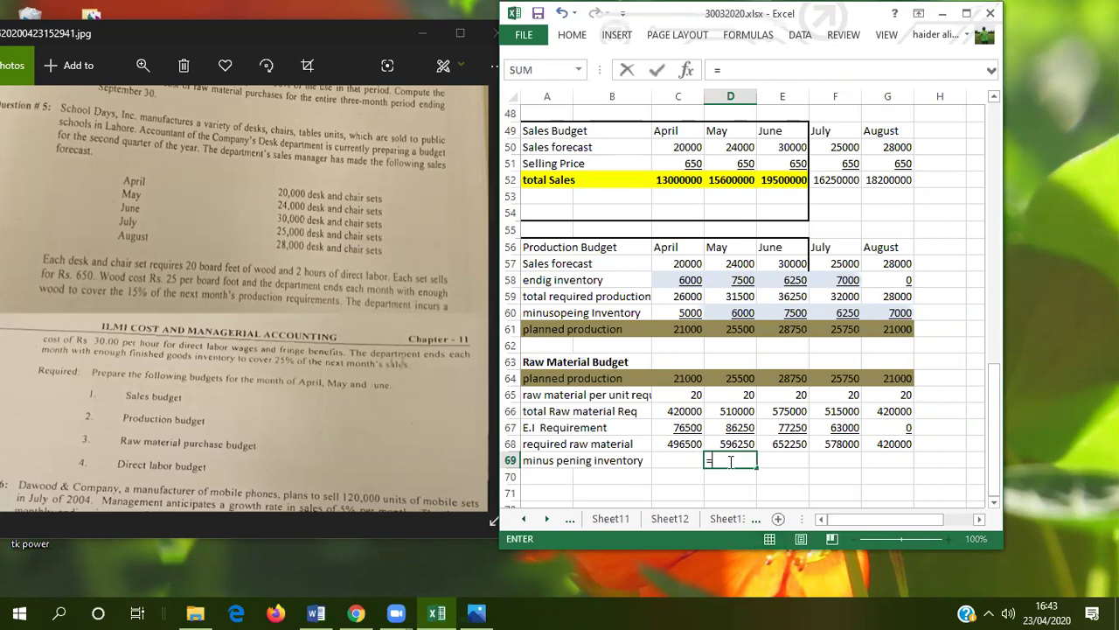
click(687, 427)
key(Return)
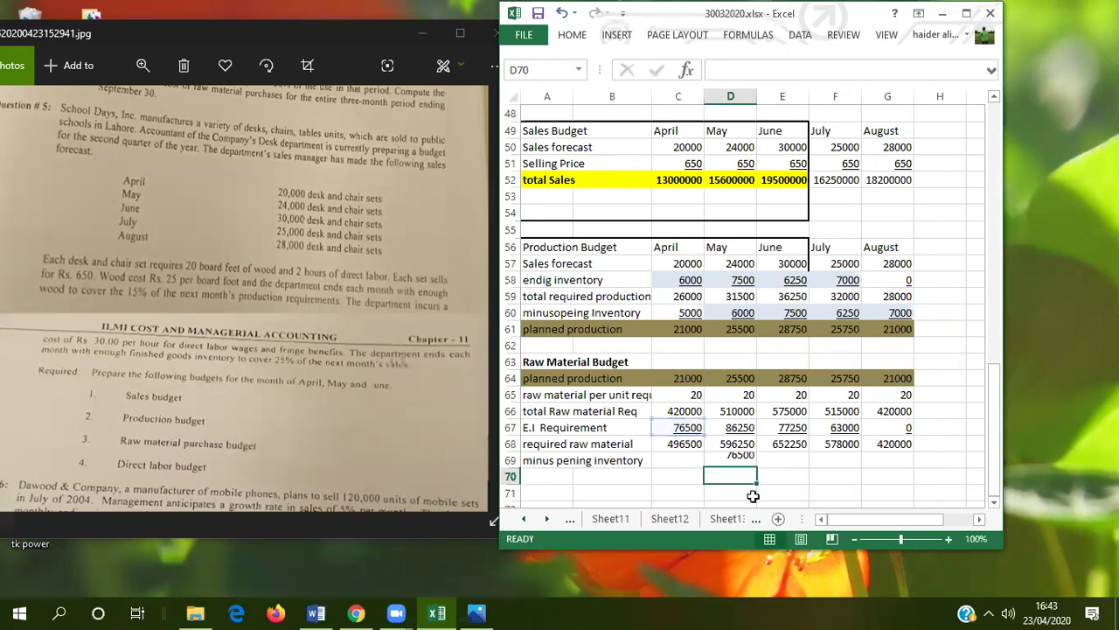
click(739, 460)
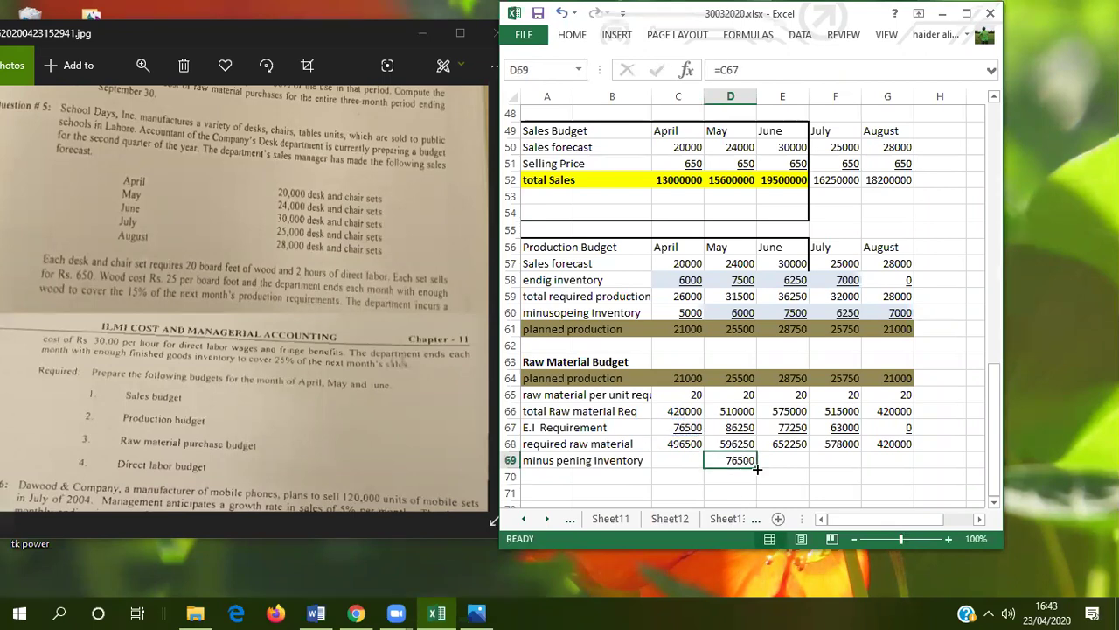
drag(757, 468, 901, 461)
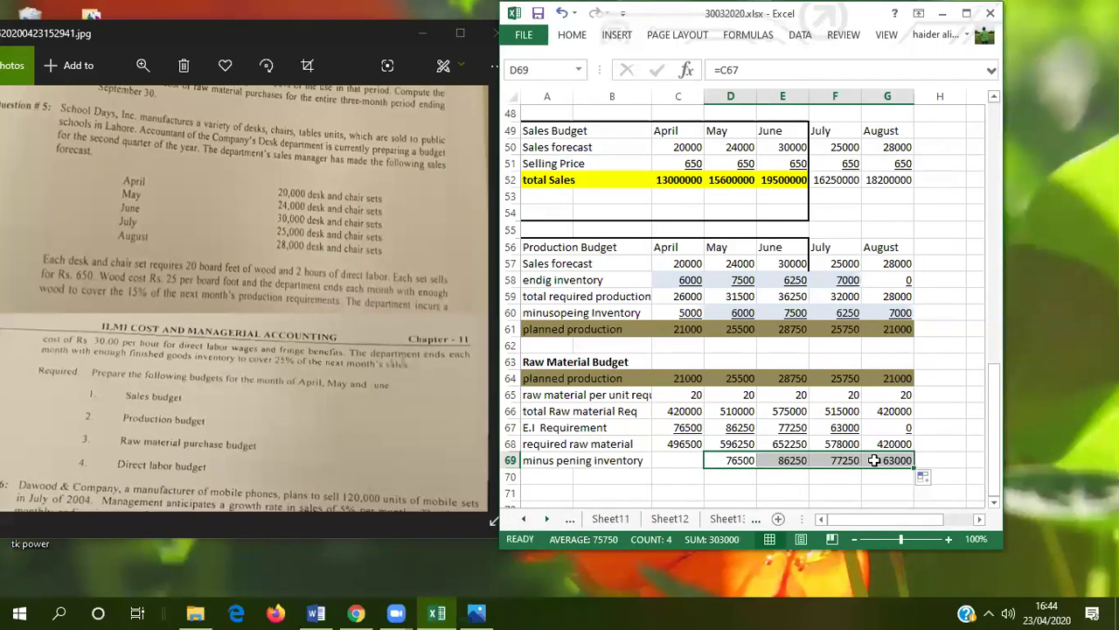
Shade the E.I Requirement values from April to July in C67 to F67 with a light gray fill.
drag(799, 427, 844, 427)
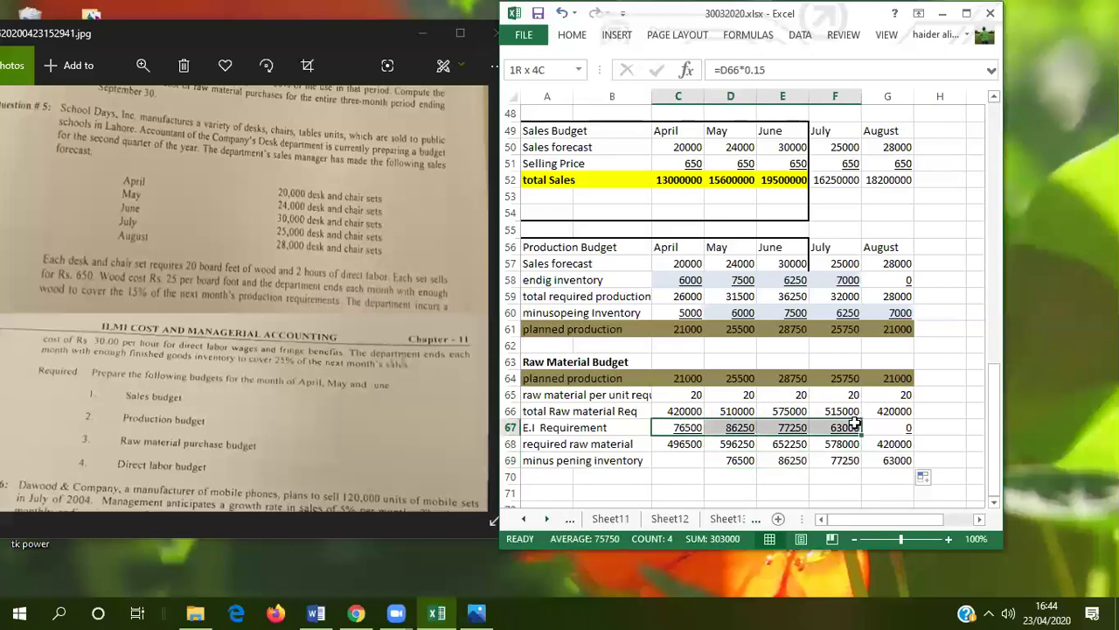
click(573, 35)
click(588, 70)
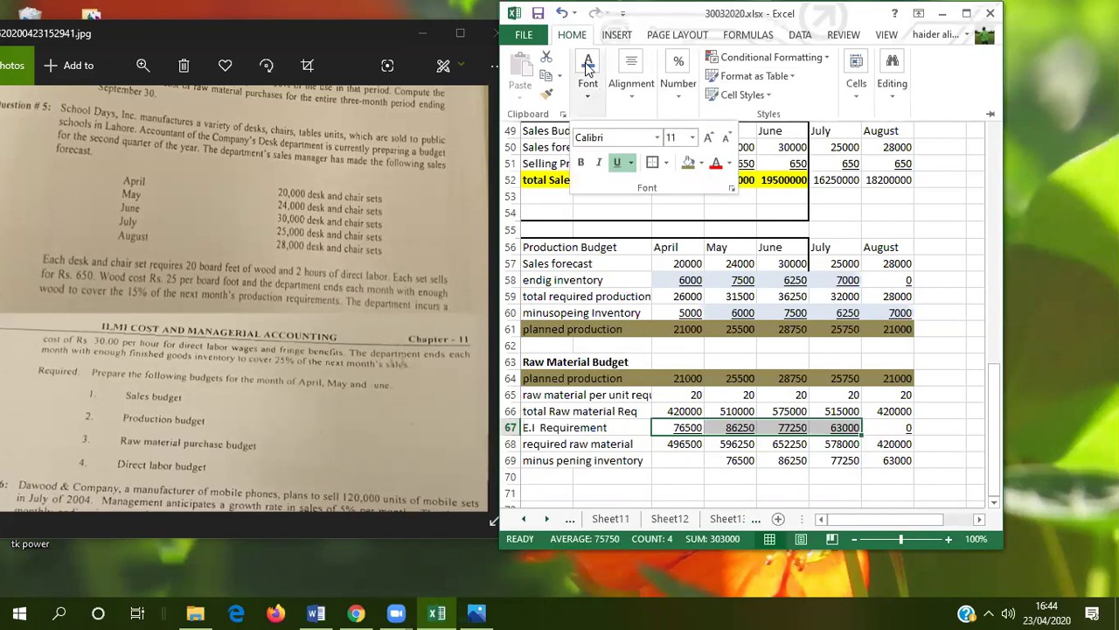
click(695, 163)
click(688, 223)
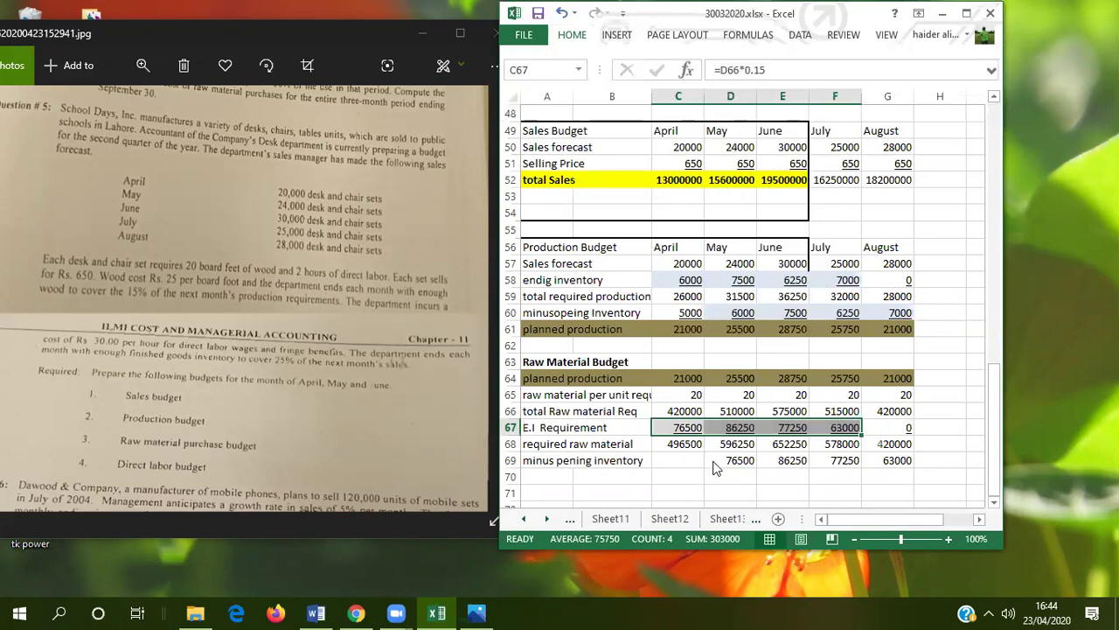
Apply the same light gray fill to the opening inventory values in D69 to G69.
click(713, 460)
drag(713, 460, 874, 462)
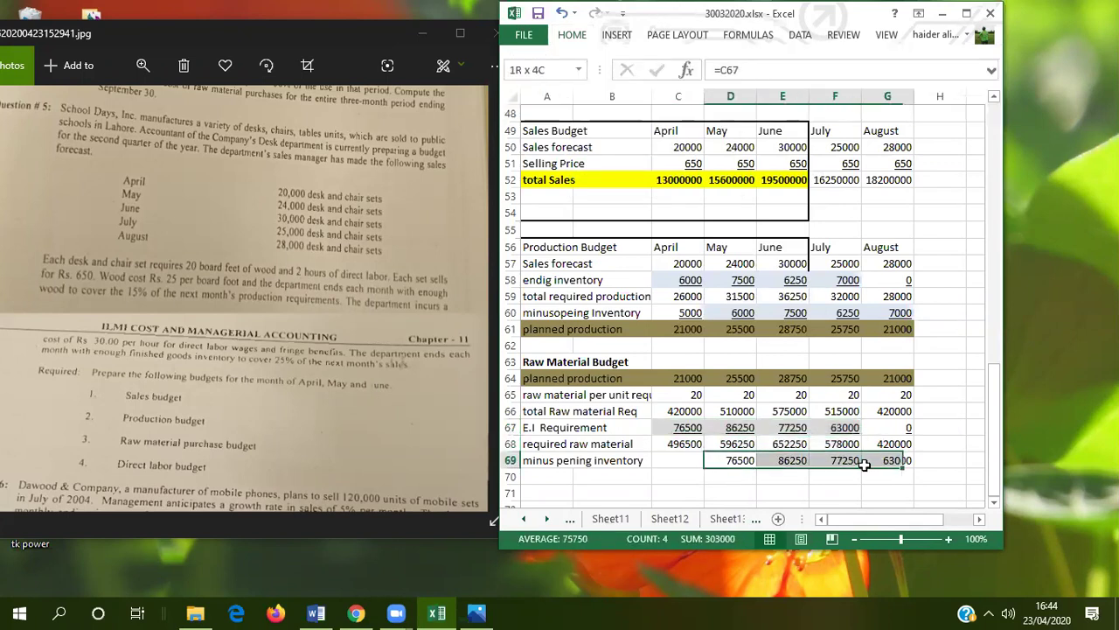
click(578, 36)
click(596, 78)
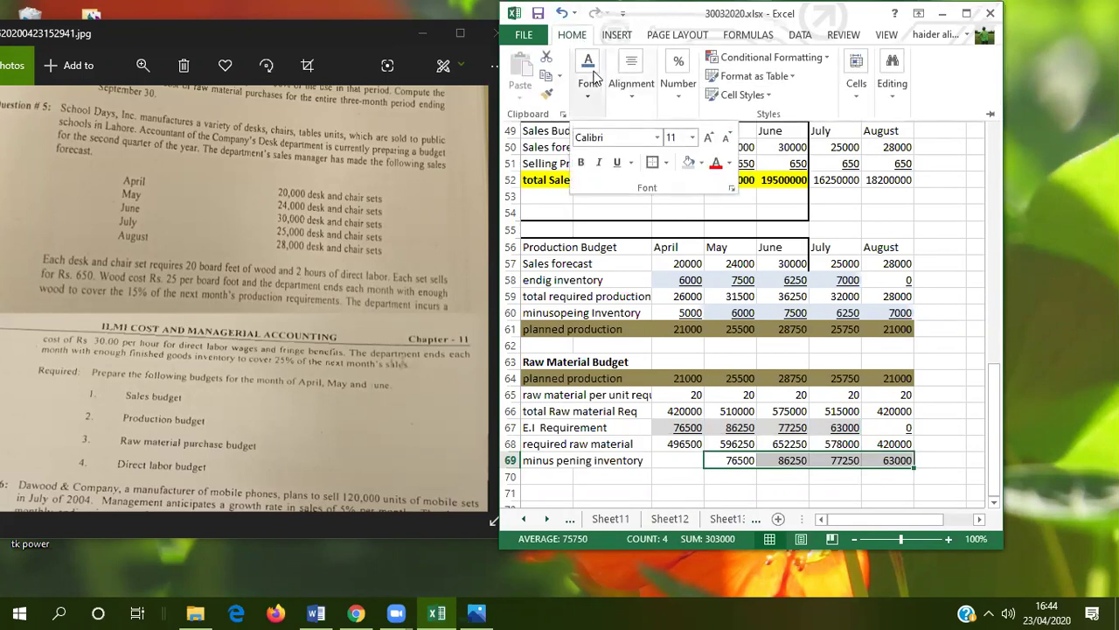
click(688, 169)
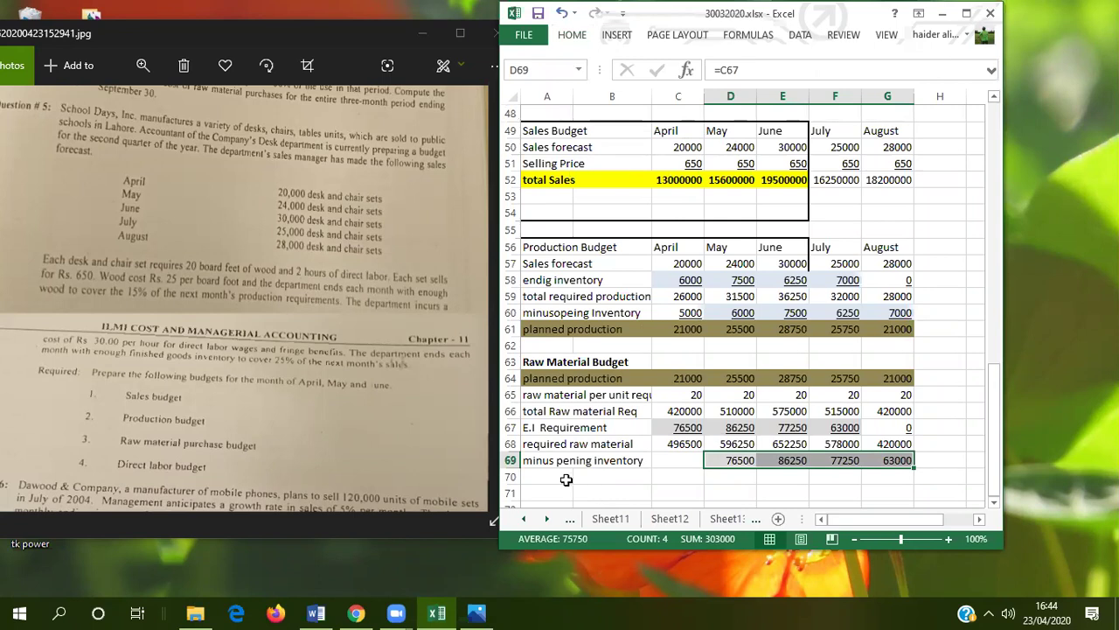
Calculate April's opening inventory in C69 as =C66*.15 and underline the opening inventory values in C69 to G69.
click(669, 463)
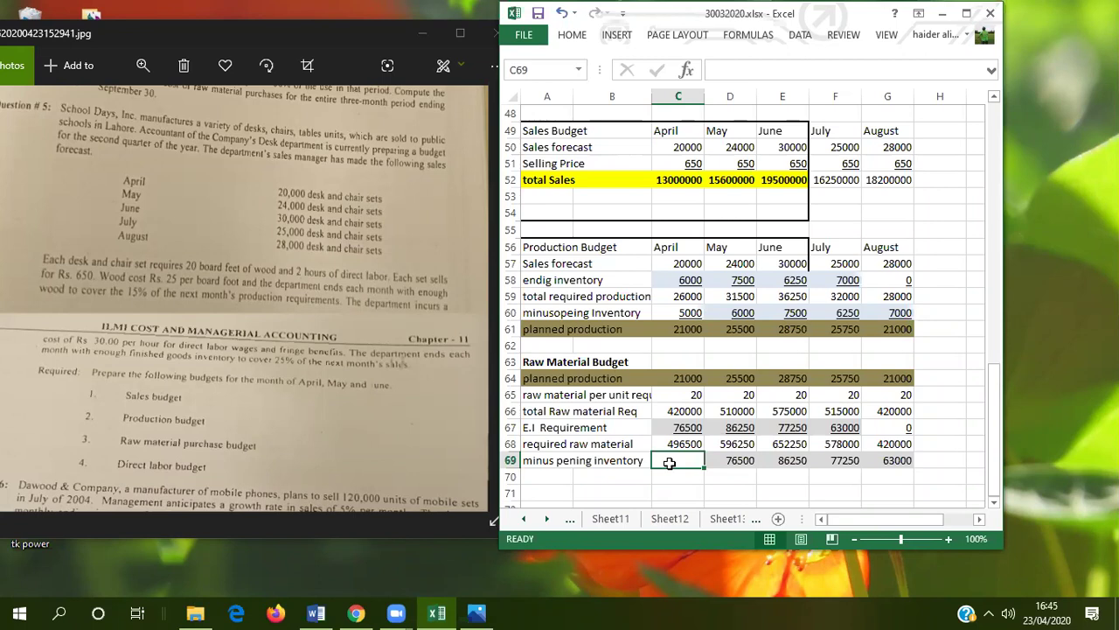
click(666, 411)
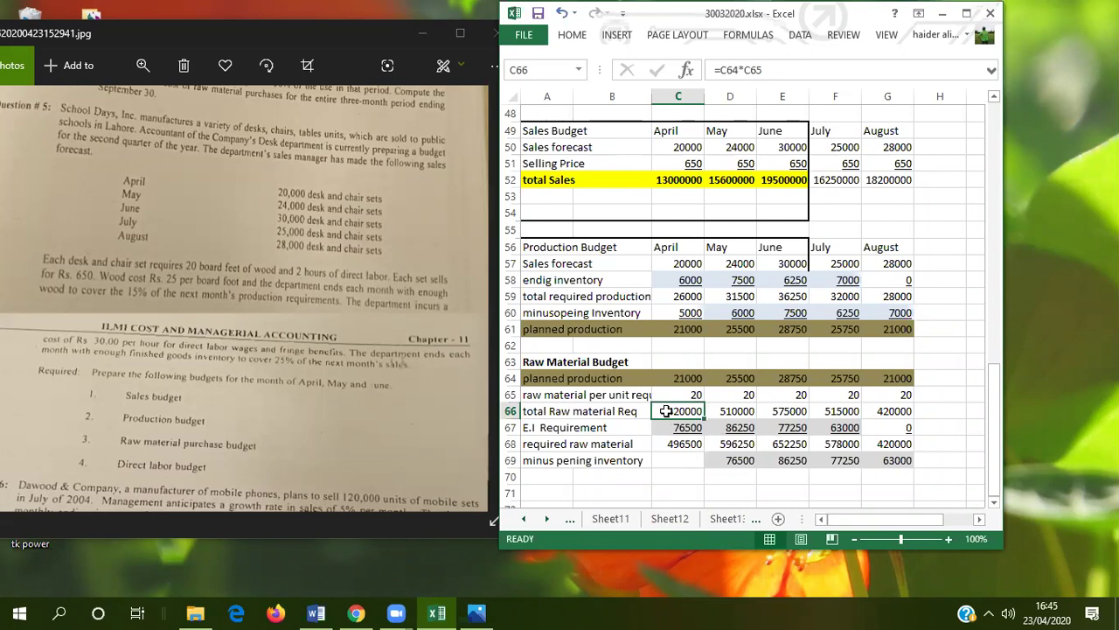
click(667, 463)
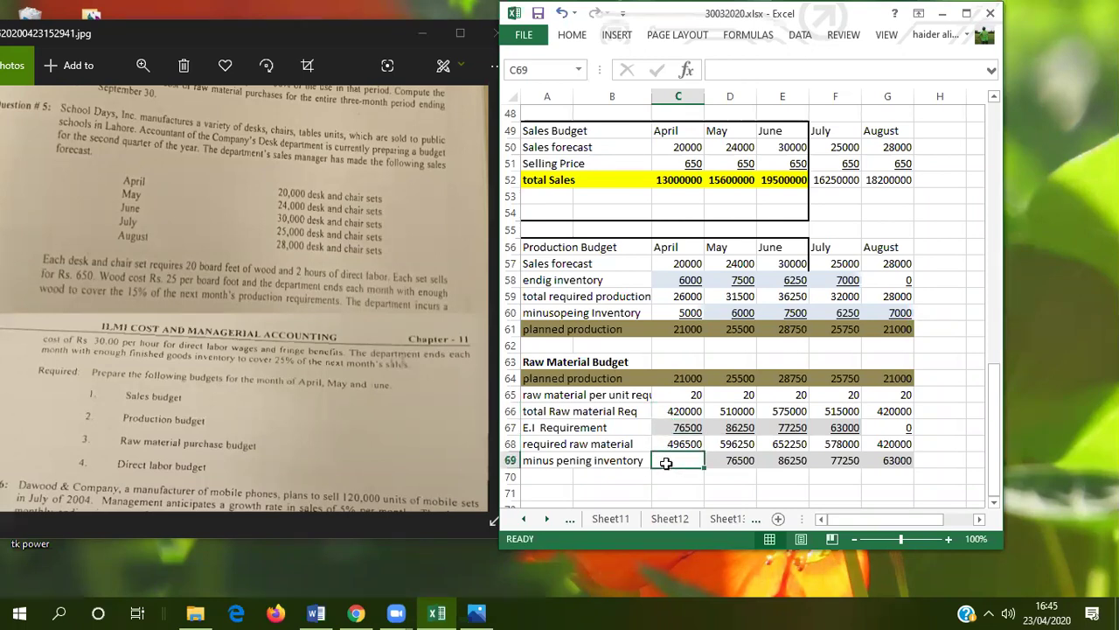
text(=)
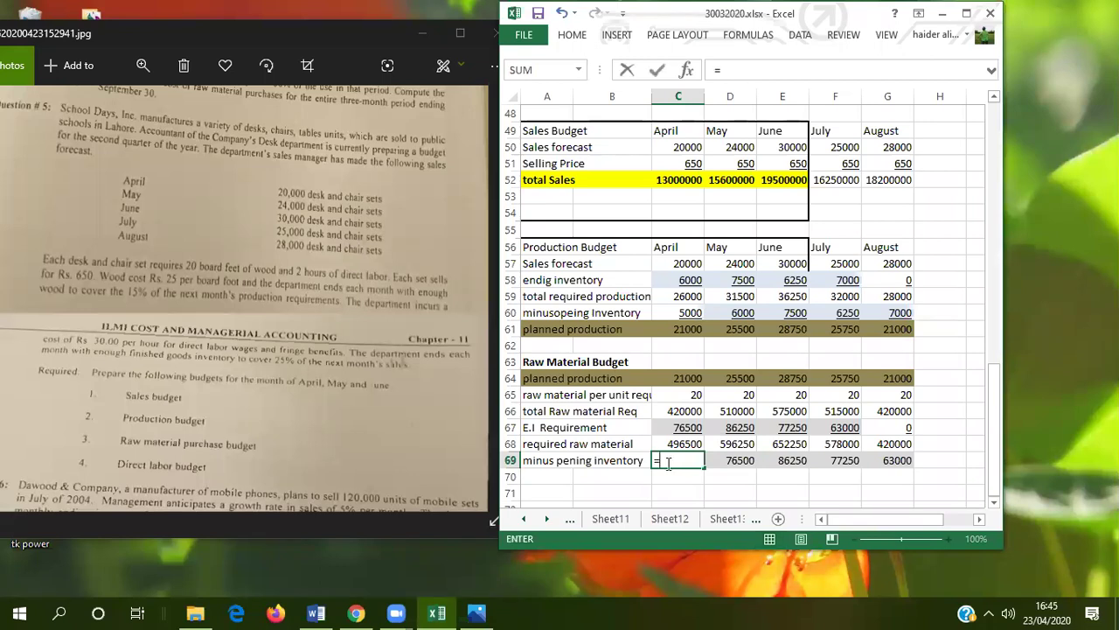
click(686, 411)
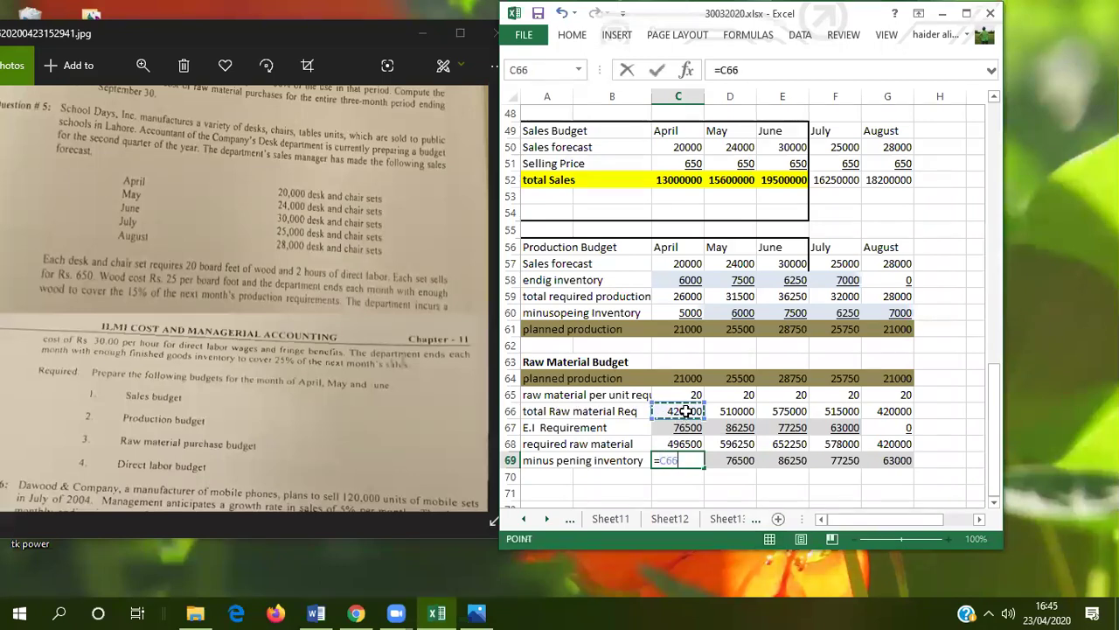
text(*.15)
key(Return)
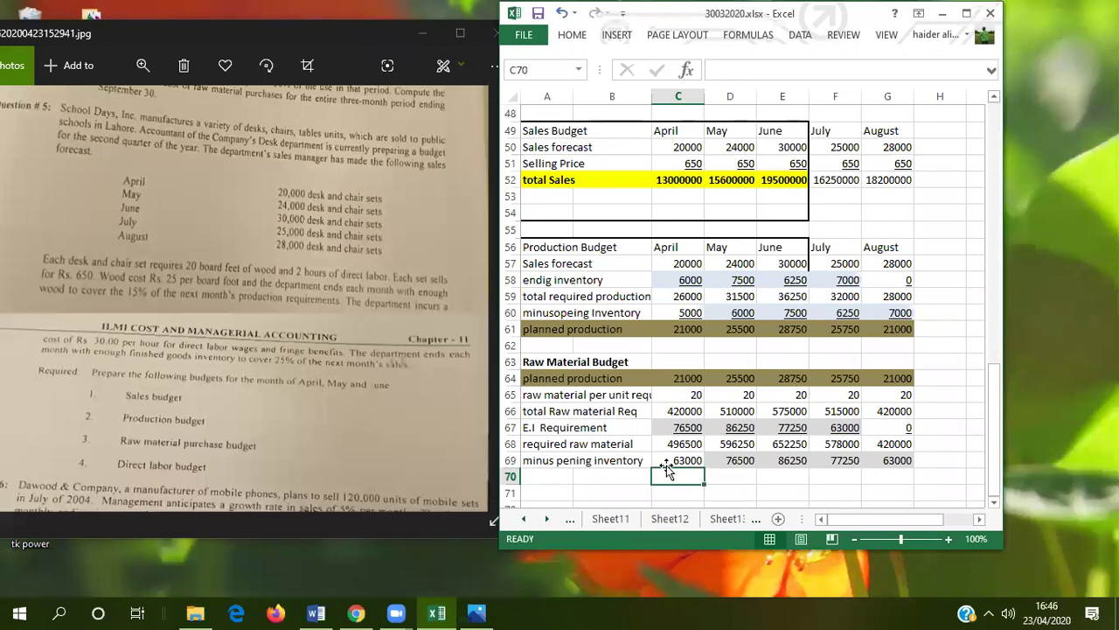
click(663, 458)
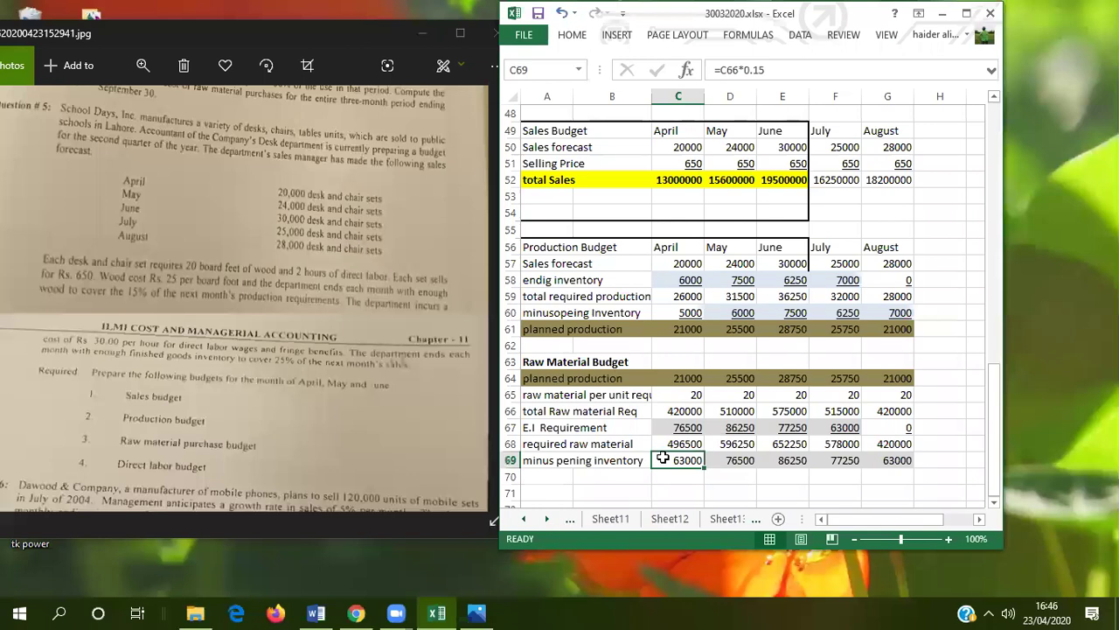
drag(663, 458, 909, 459)
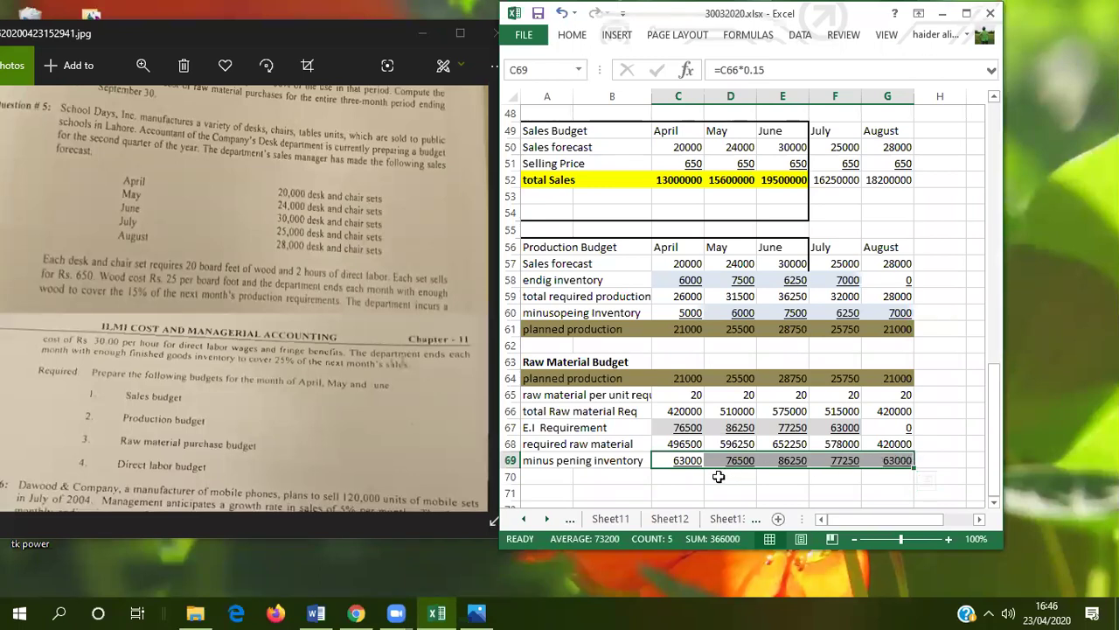
Subtract opening inventory from required raw material in C70 with =C68-C69 and fill the formula across to G70.
click(666, 474)
text(=)
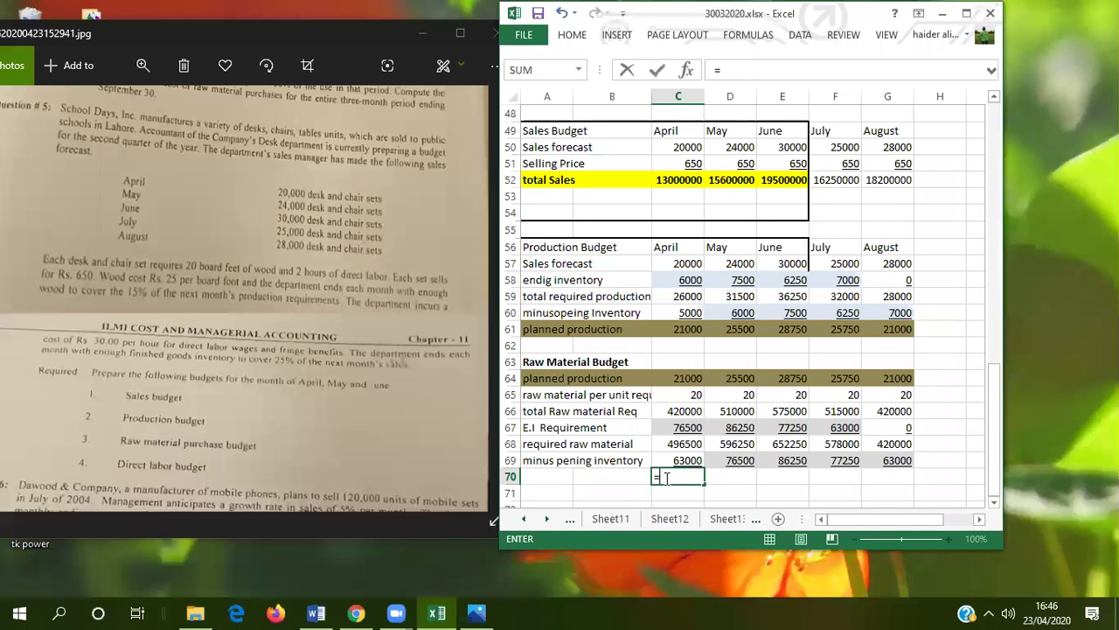
click(679, 444)
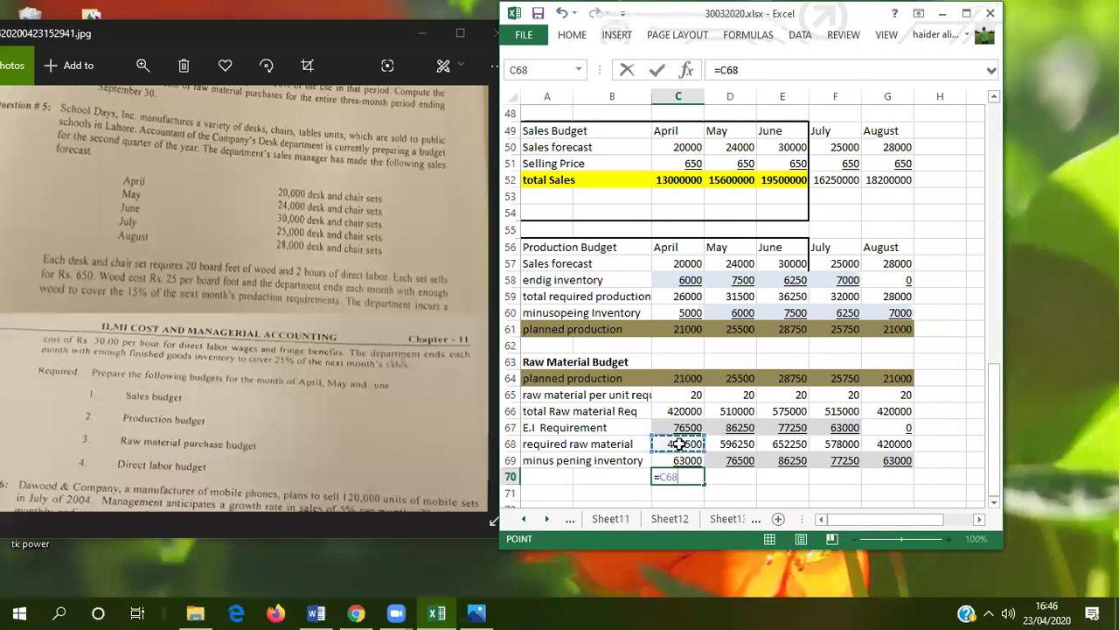
text(_)
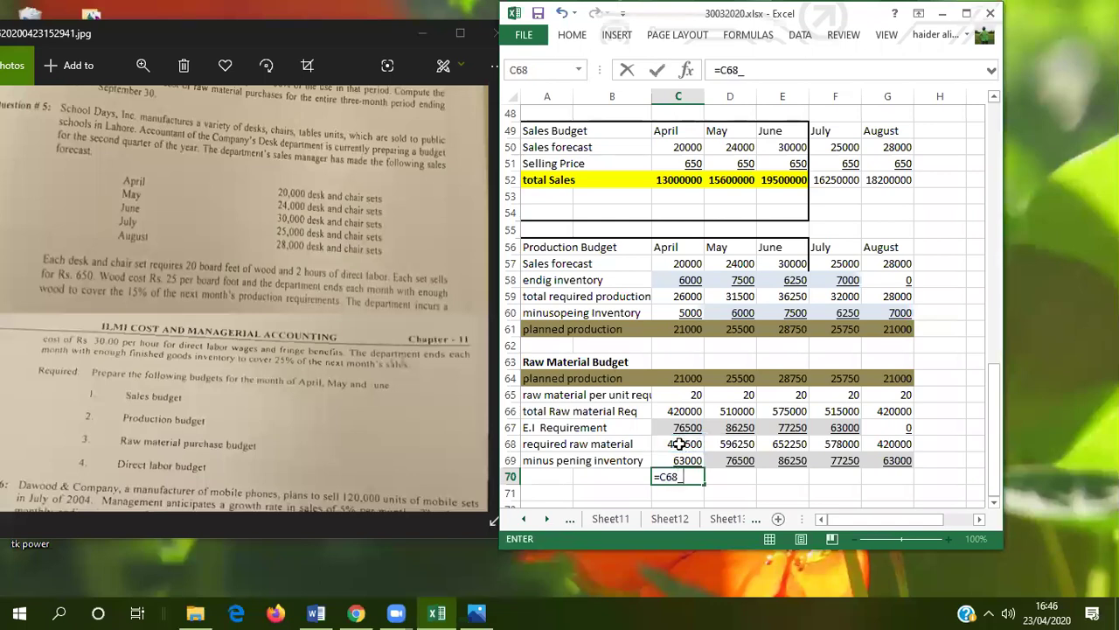
key(BackSpace)
text(-)
click(679, 458)
key(Return)
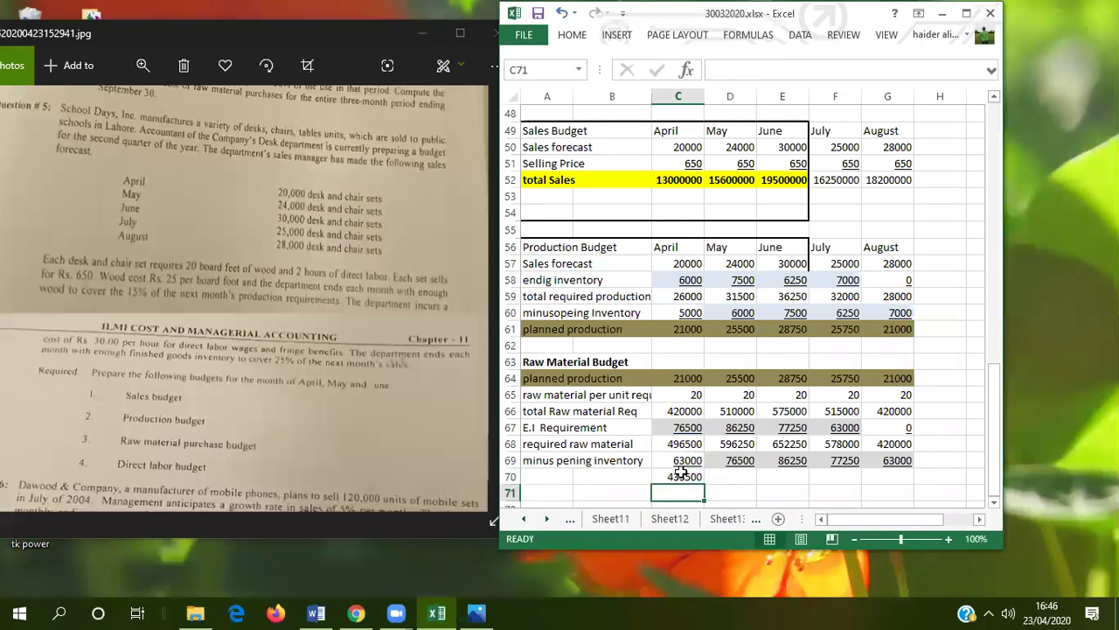
click(686, 477)
drag(703, 482, 912, 483)
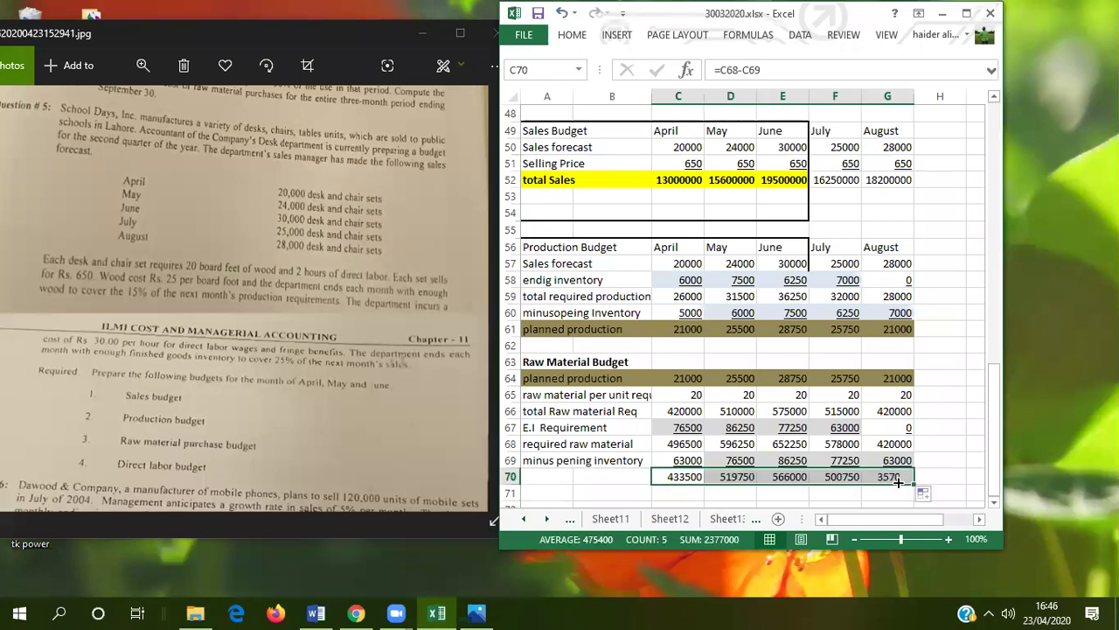
Label A70 "raw material required for production".
click(555, 477)
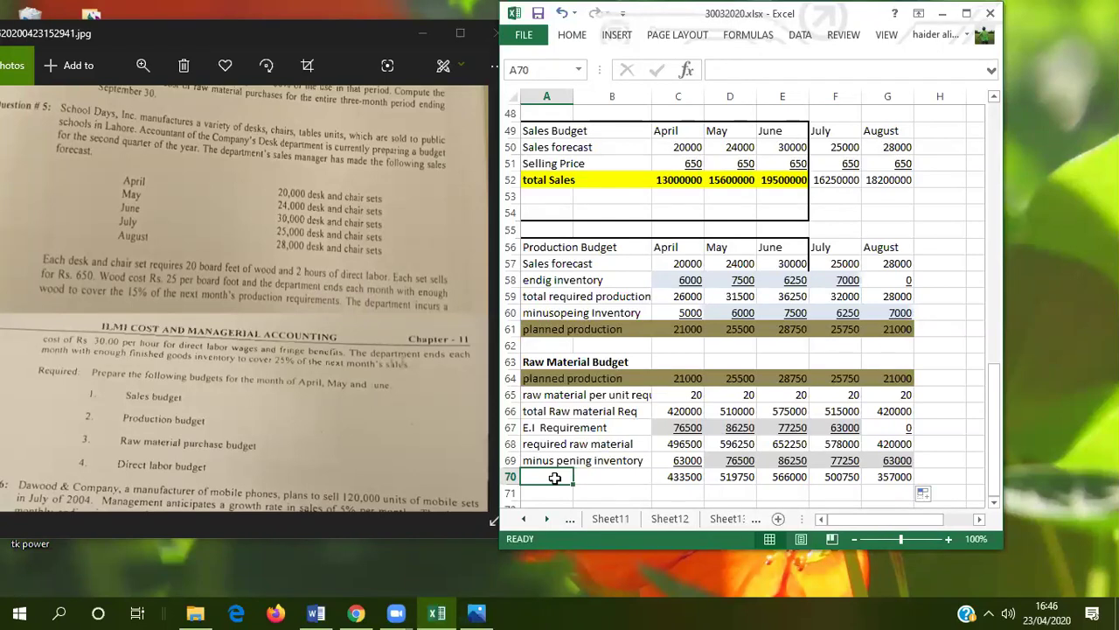
text(raw material )
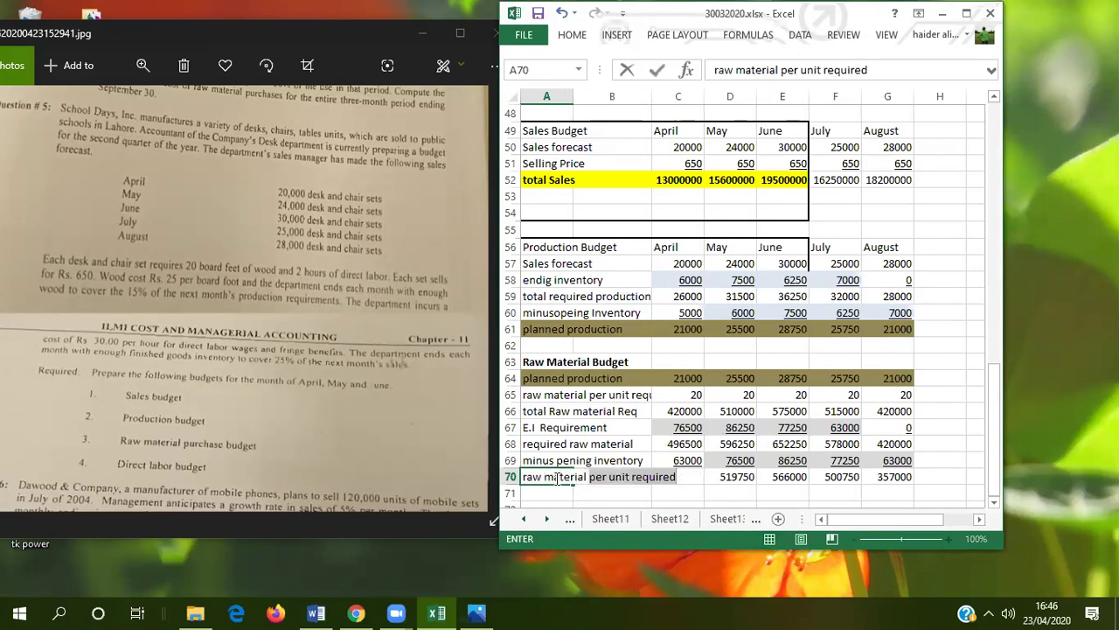
text(requir)
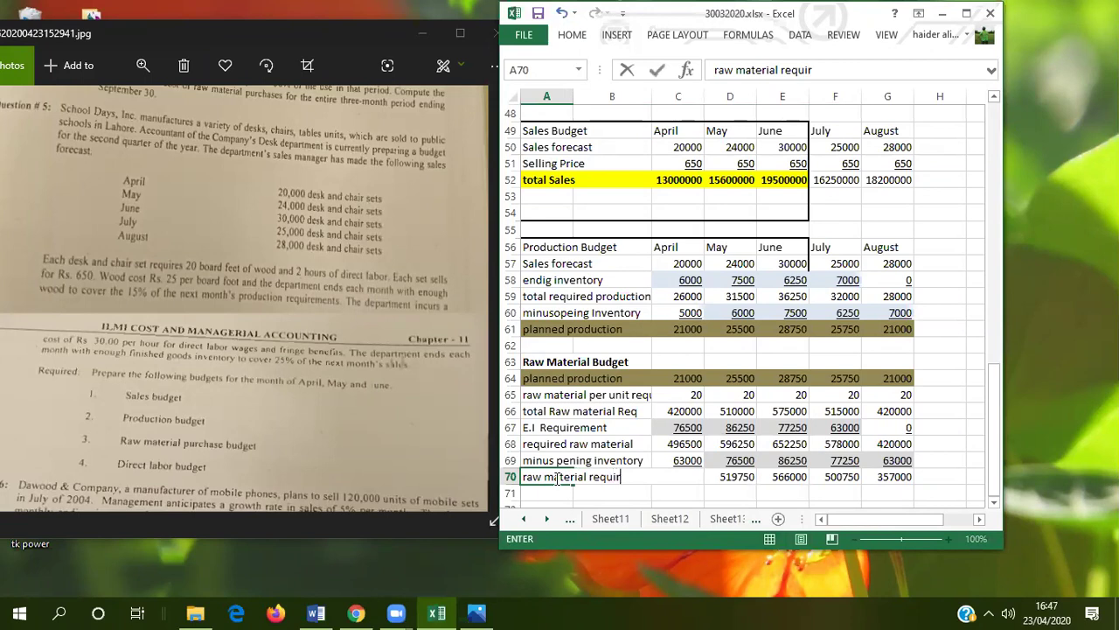
text(ed for production)
key(Return)
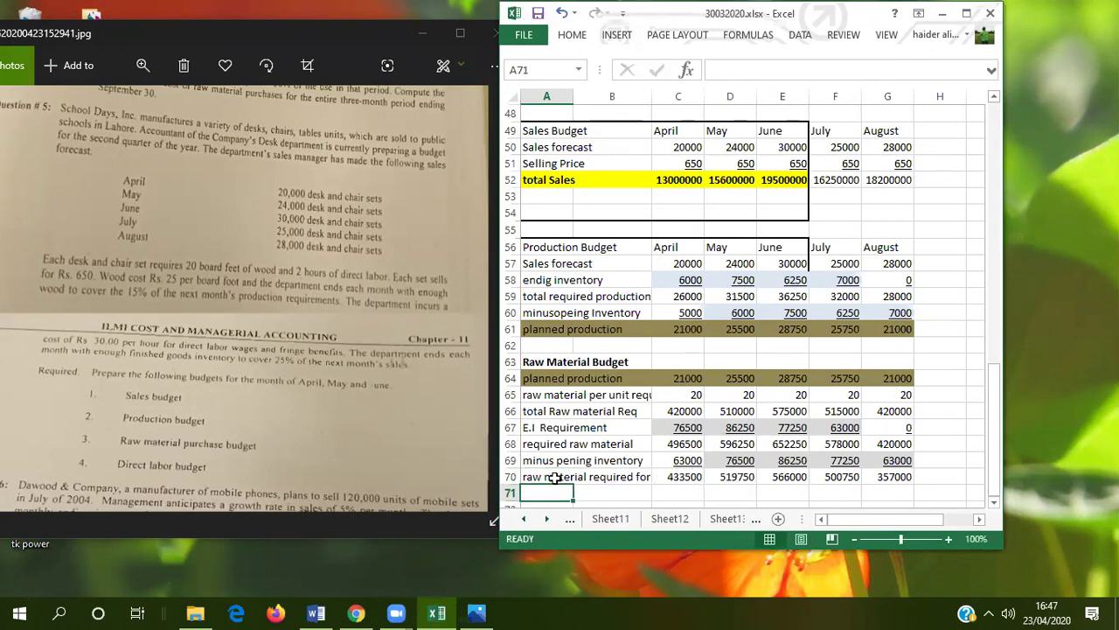
Make the raw material required for production values in C70 to G70 bold.
click(683, 477)
drag(730, 484, 897, 489)
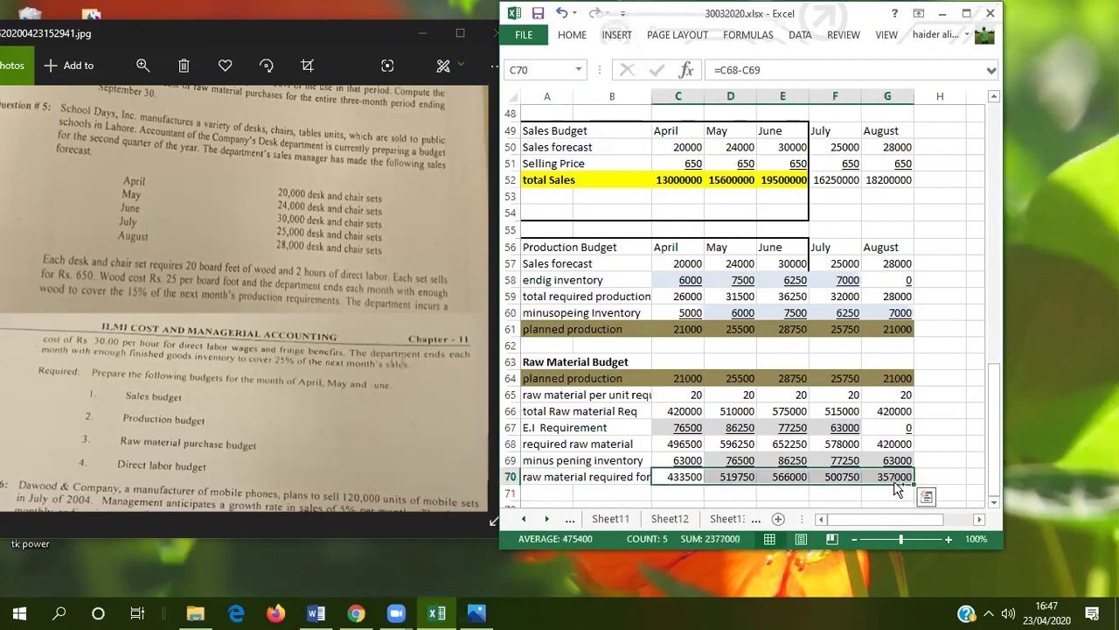
key(ctrl+b)
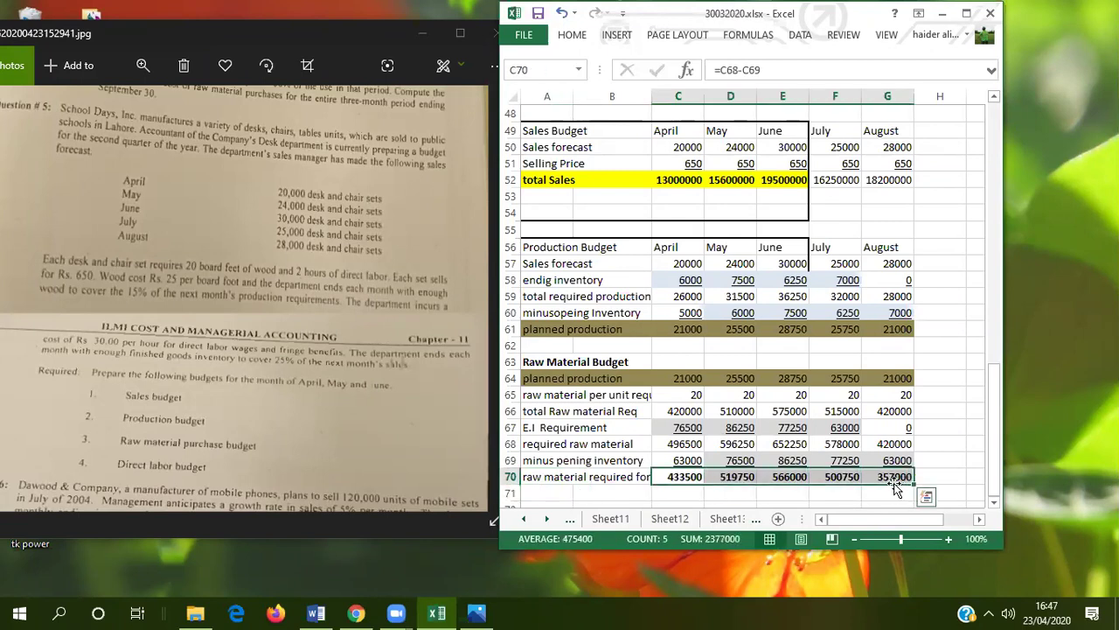
click(993, 506)
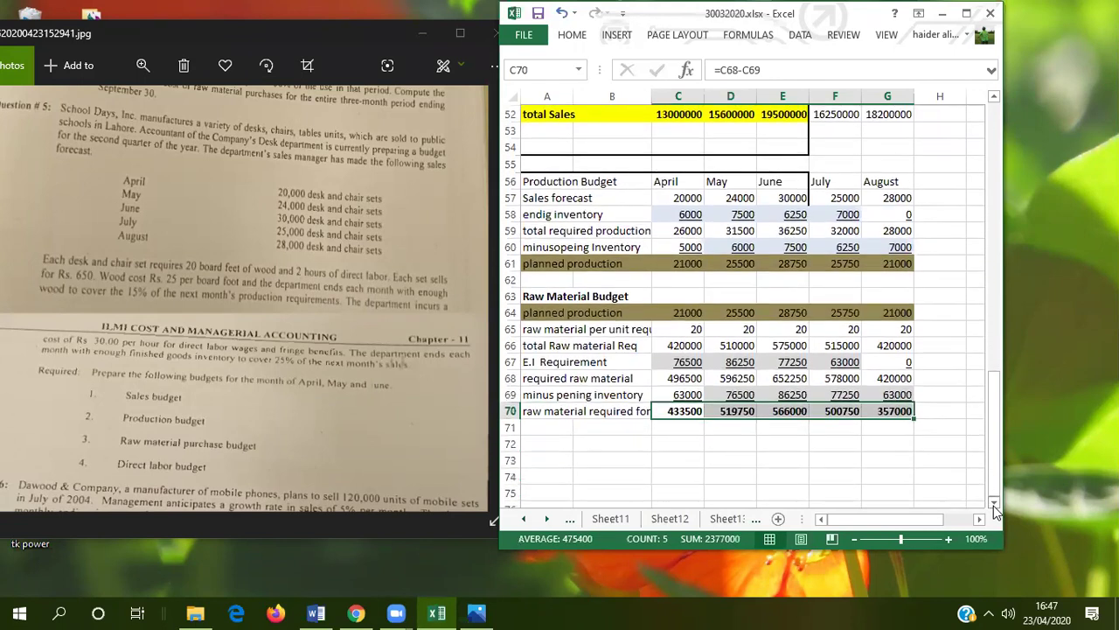
Add a "cost" row below the raw material required for production, with 25 in C71 to G71.
click(994, 506)
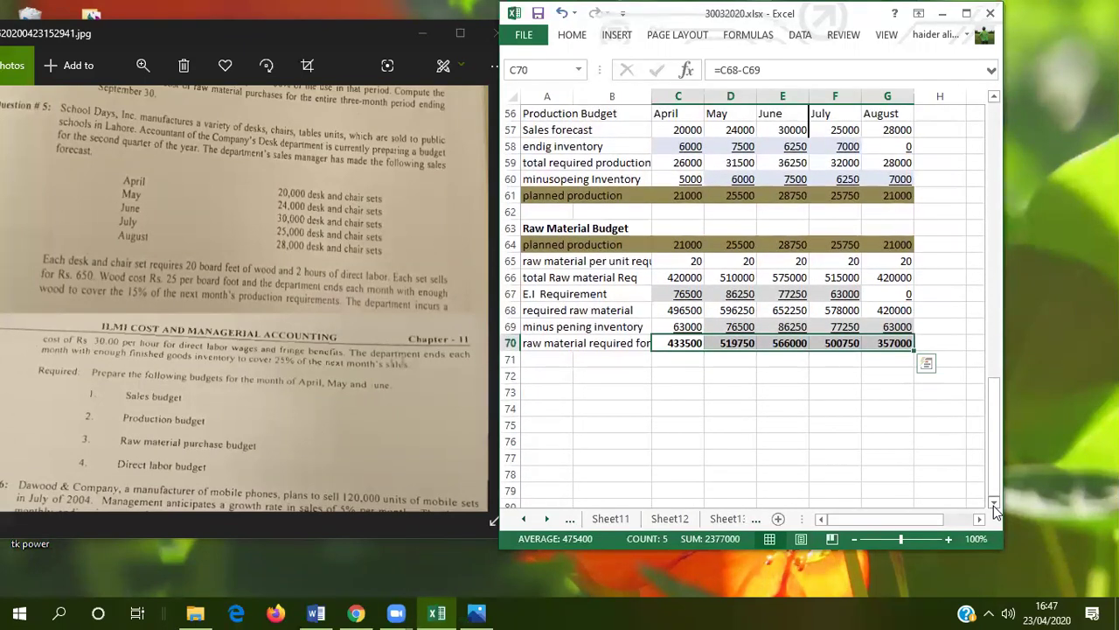
click(993, 505)
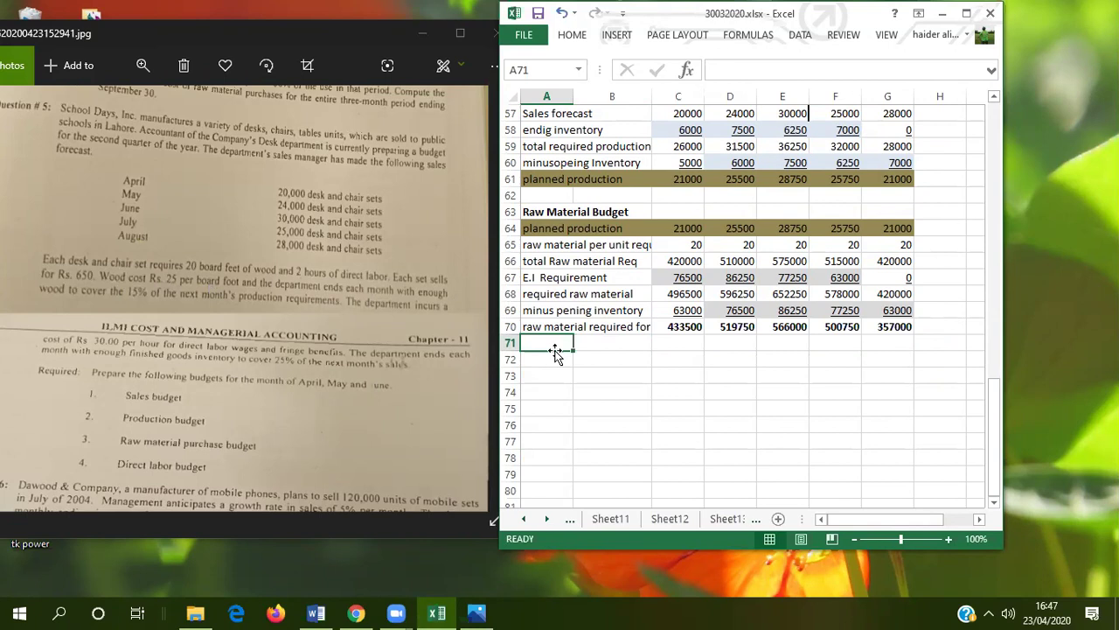
text(cost)
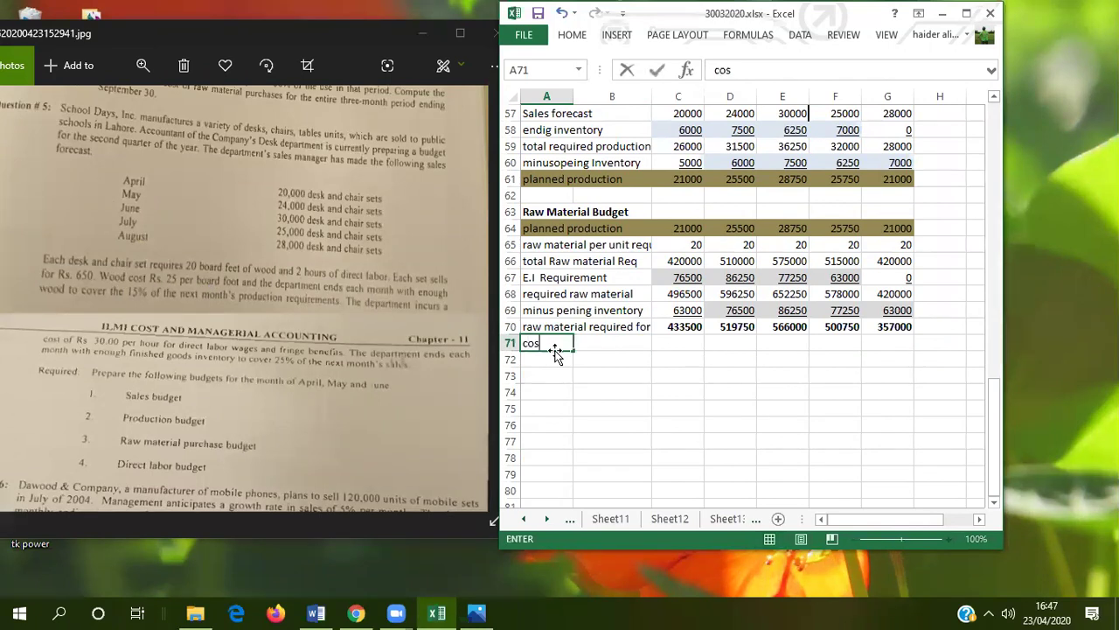
key(Tab)
key(Tab)
key(Tab)
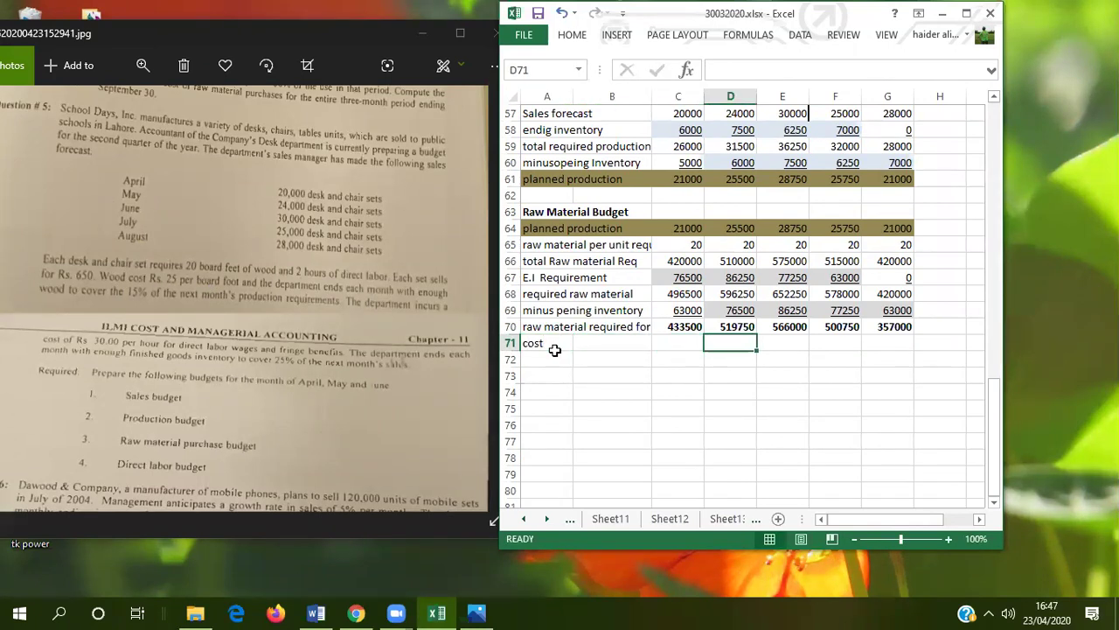
key(Left)
text(25)
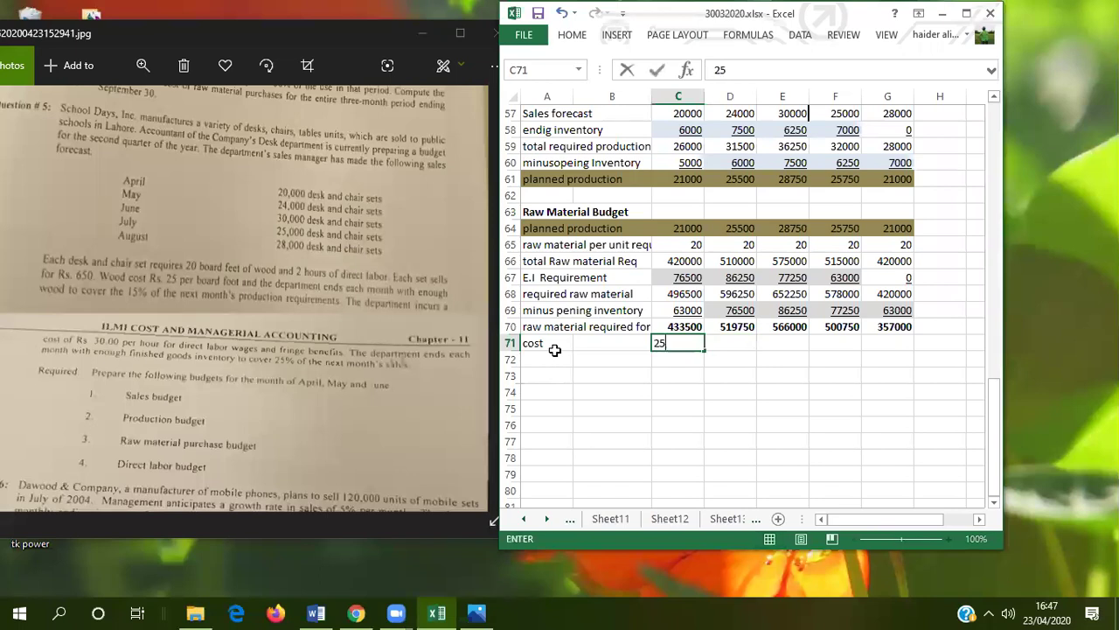
key(Return)
key(Return)
key(Return)
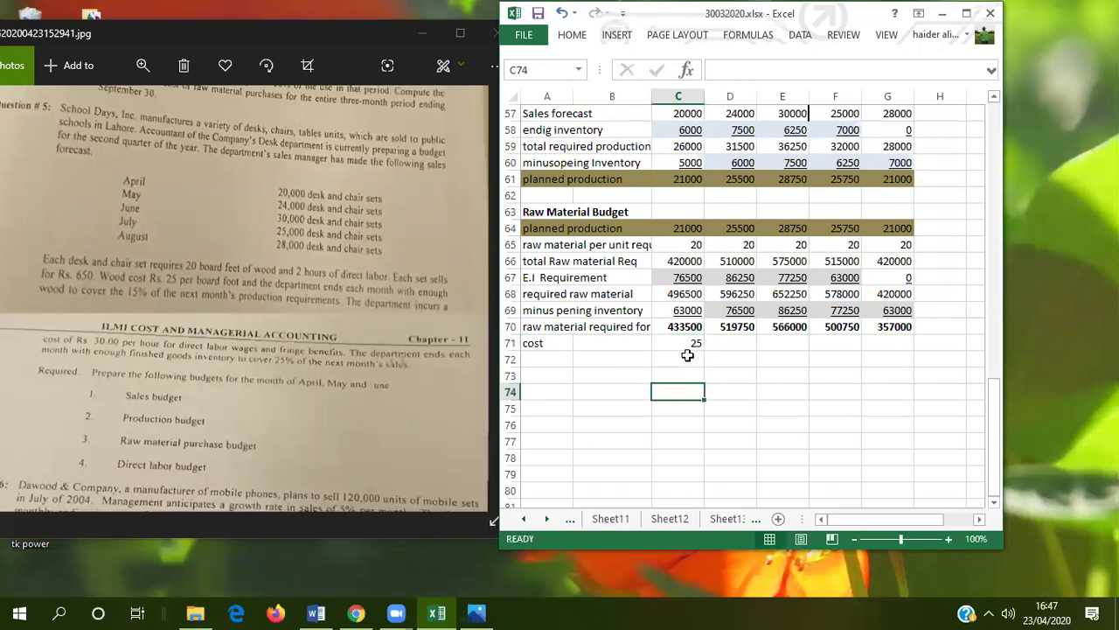
click(691, 343)
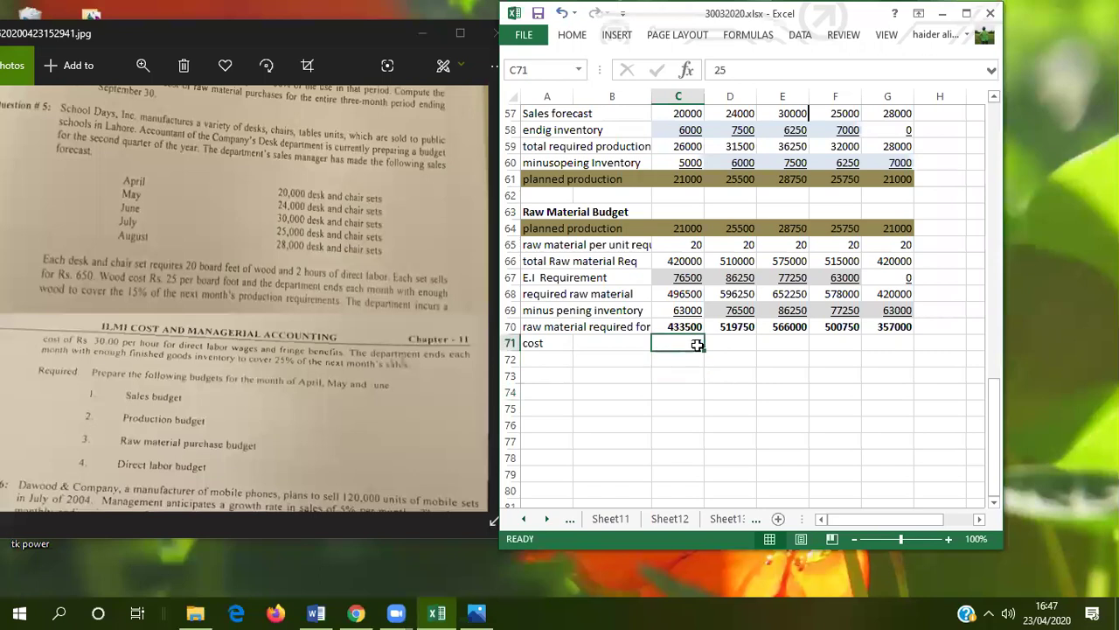
drag(704, 347, 902, 344)
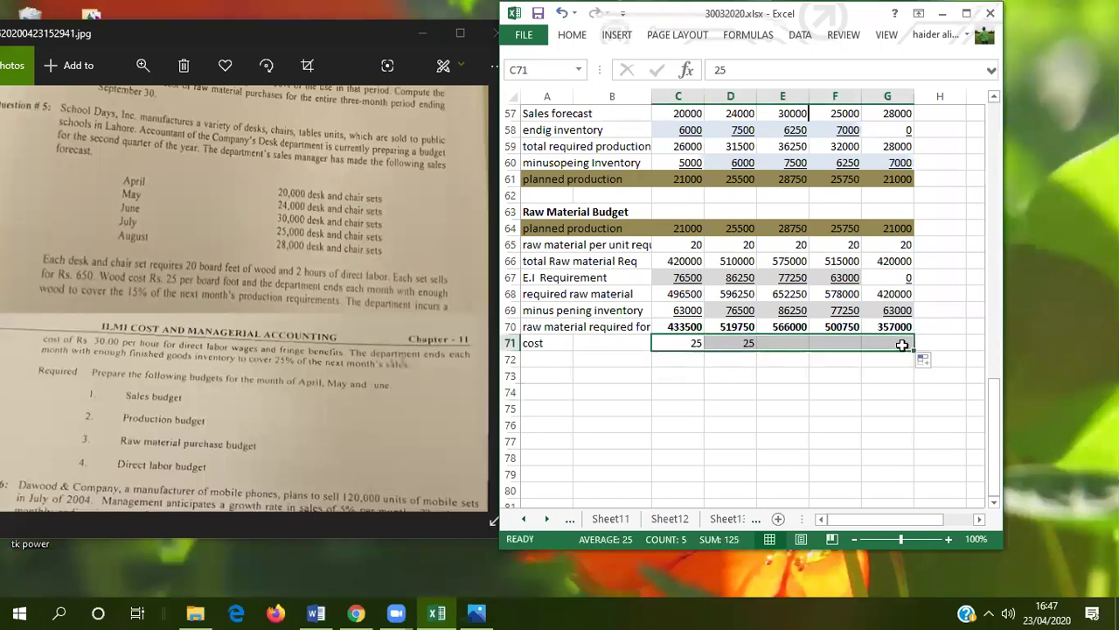
Label A72 "total cost" and calculate April's total cost in C72 as =C70*C71.
click(556, 361)
text(total cos)
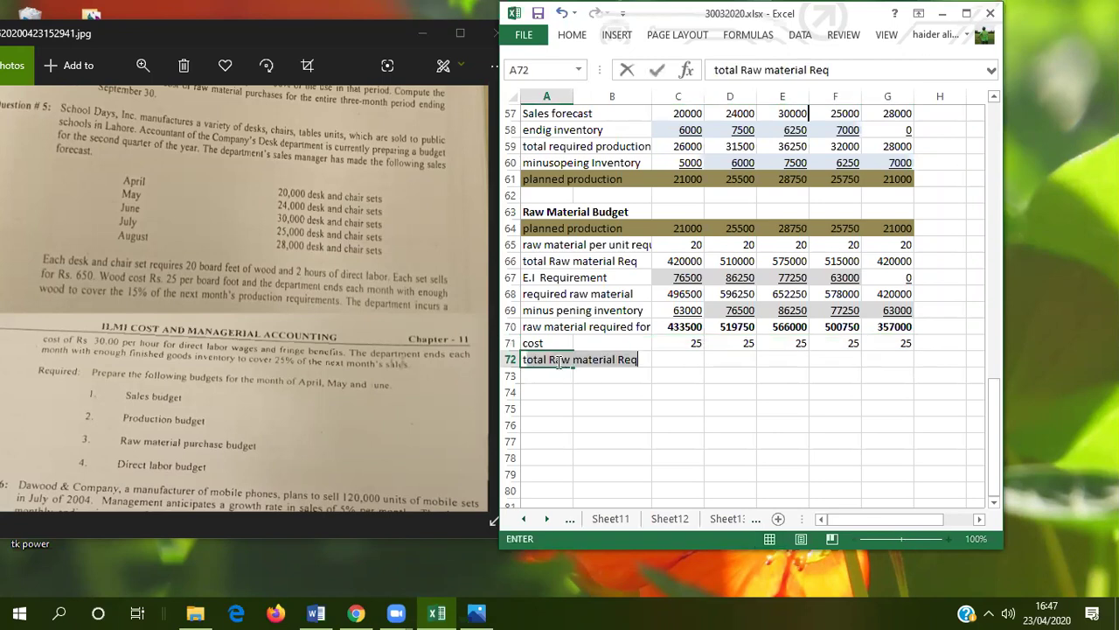
text(t)
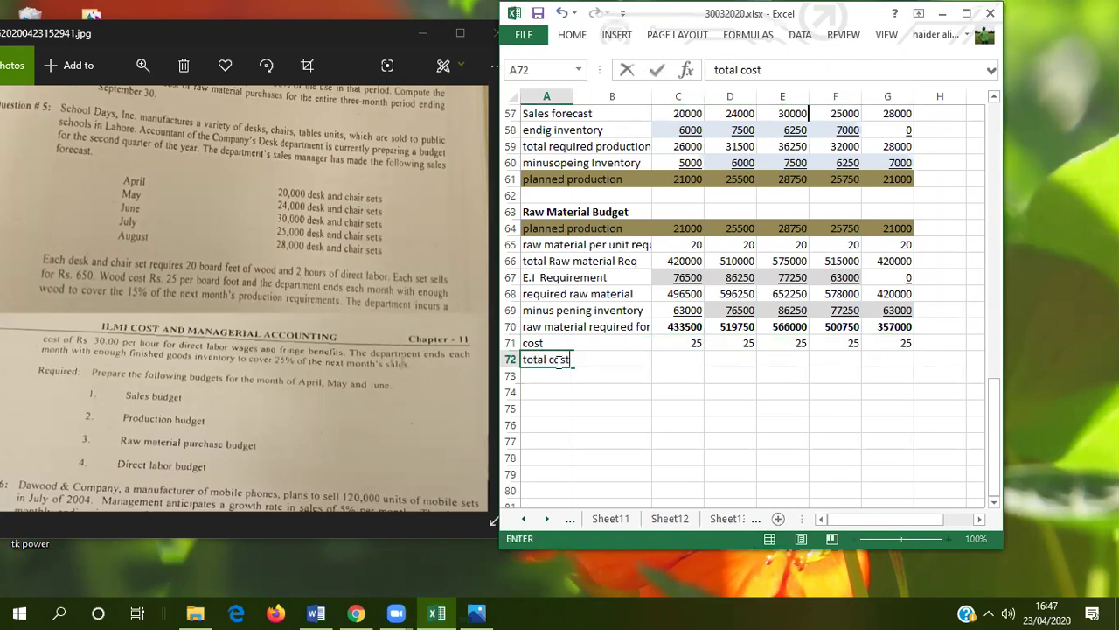
key(Tab)
key(Tab)
text(=)
click(667, 325)
text(*)
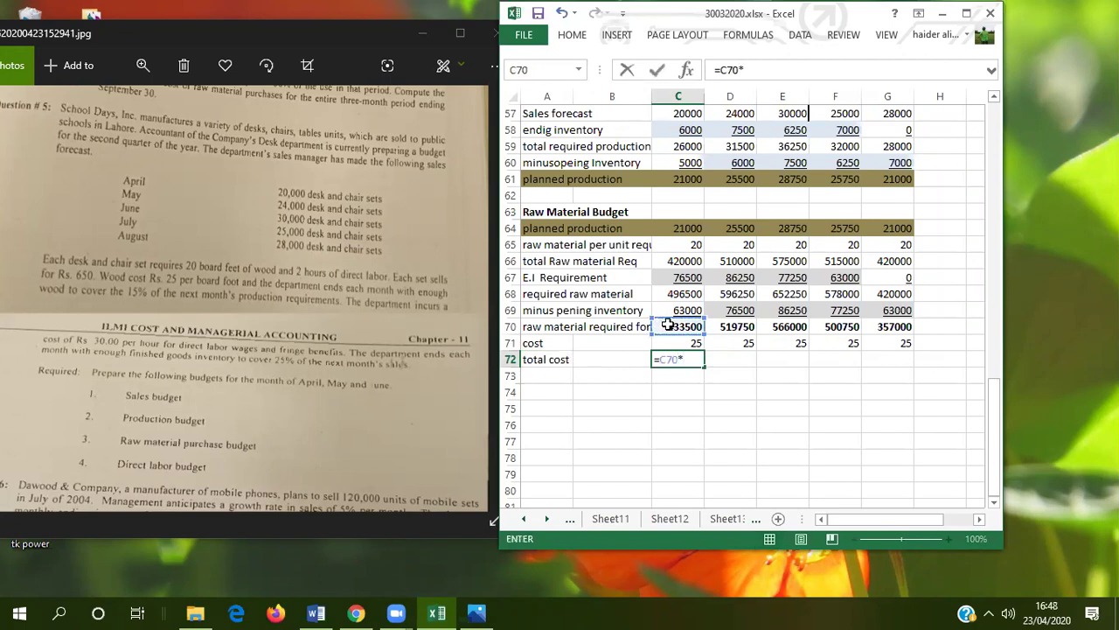
click(673, 341)
key(Return)
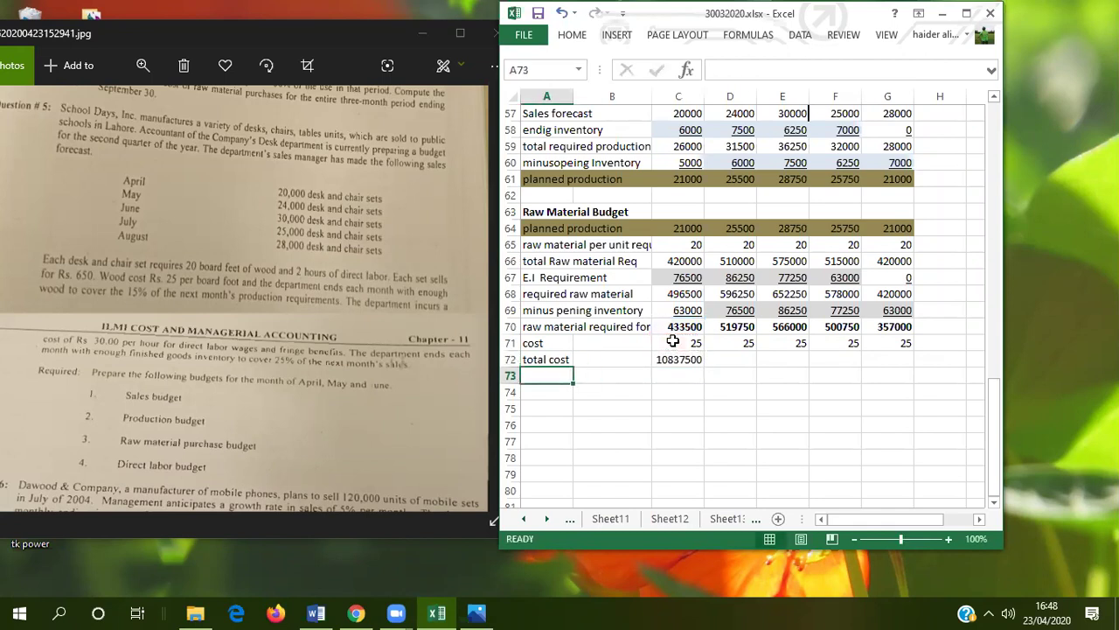
Fill the total cost formula from C72 across to G72 and make row 72 bold.
click(689, 362)
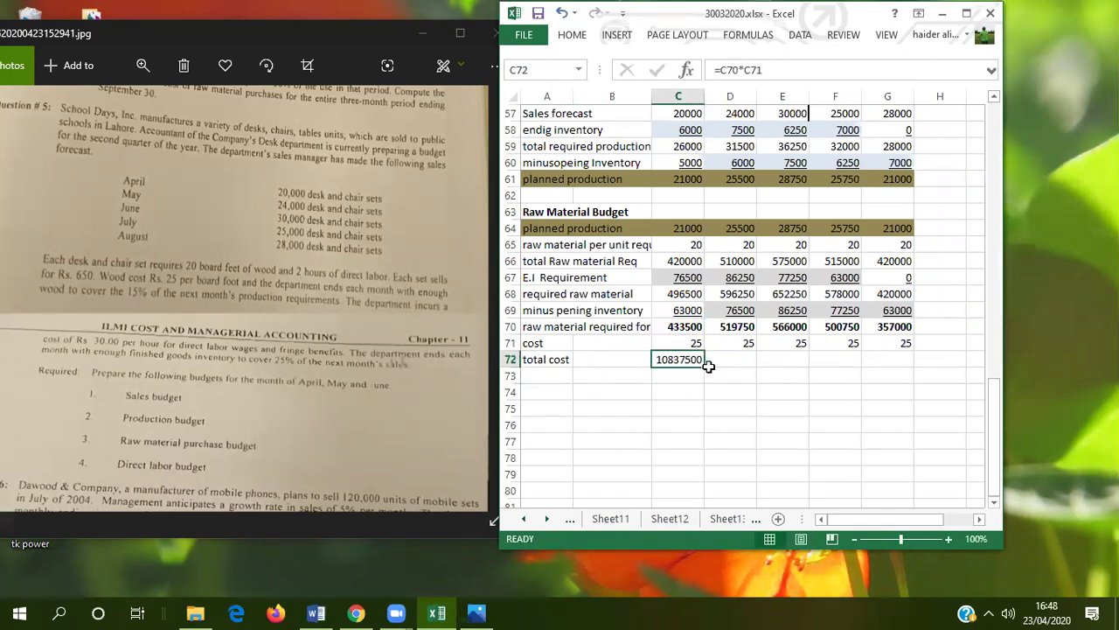
drag(708, 366, 895, 361)
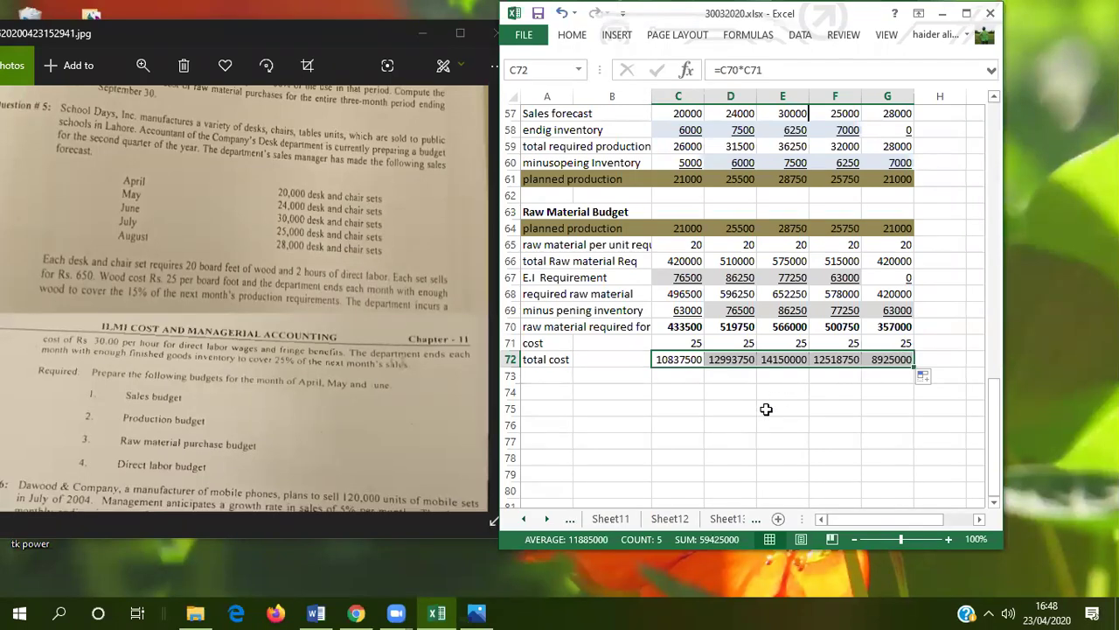
click(511, 359)
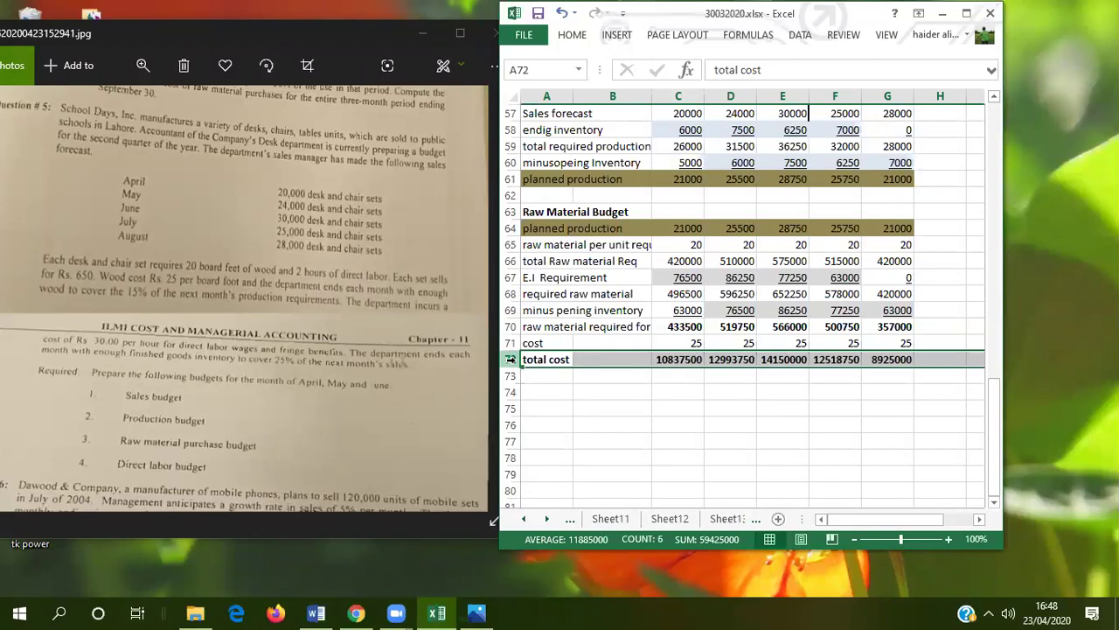
click(608, 413)
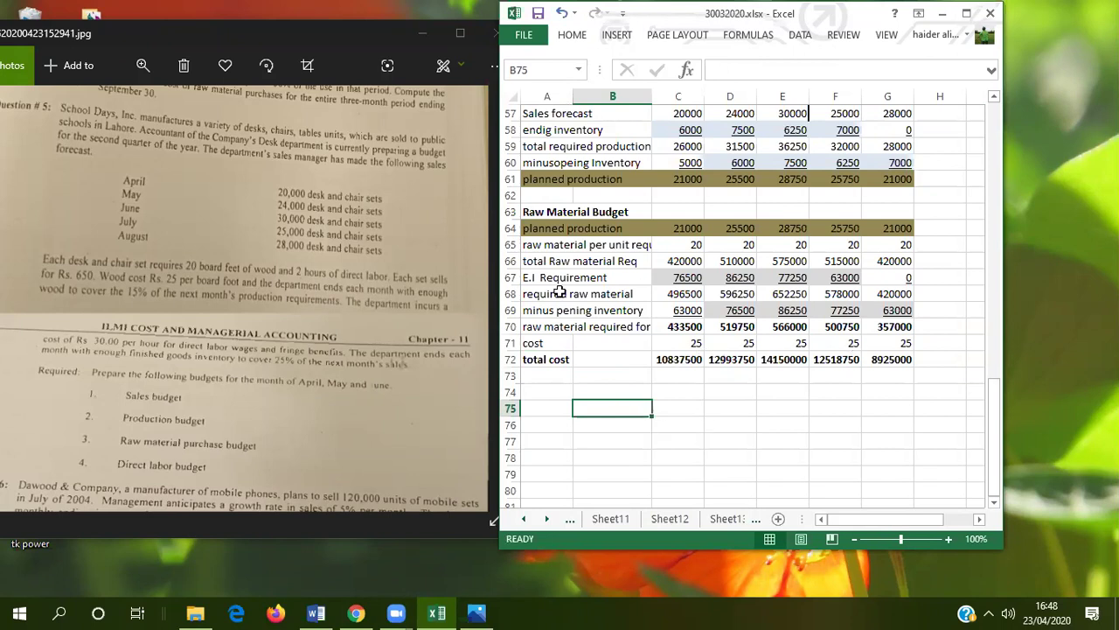
Enter the heading "Direct Labour Budget" in A74.
click(540, 390)
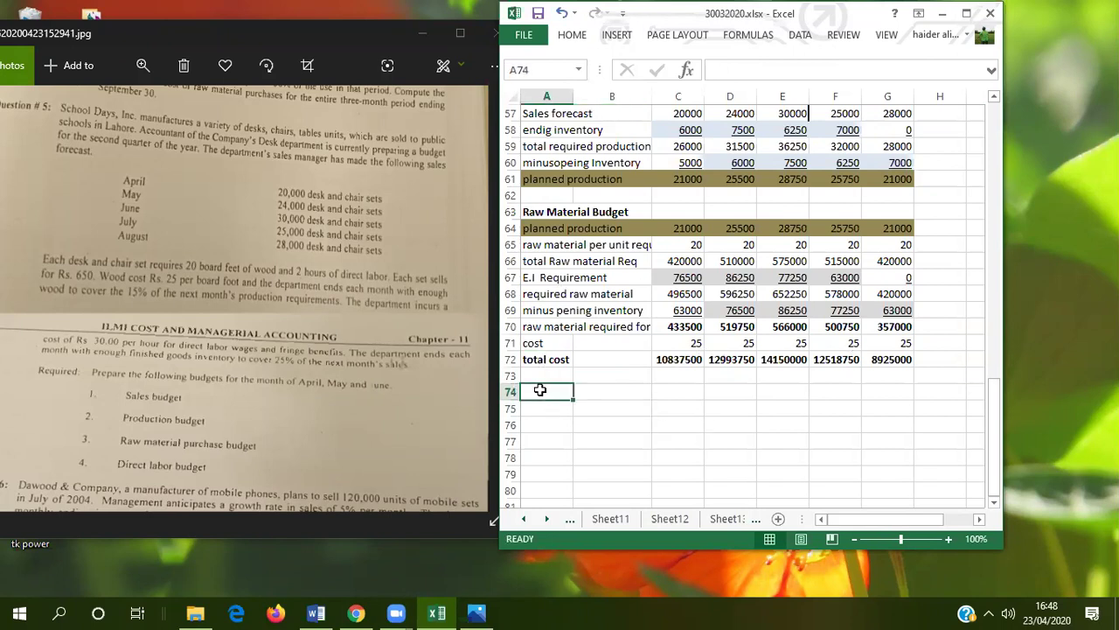
text(Direct Labour Budget)
key(Return)
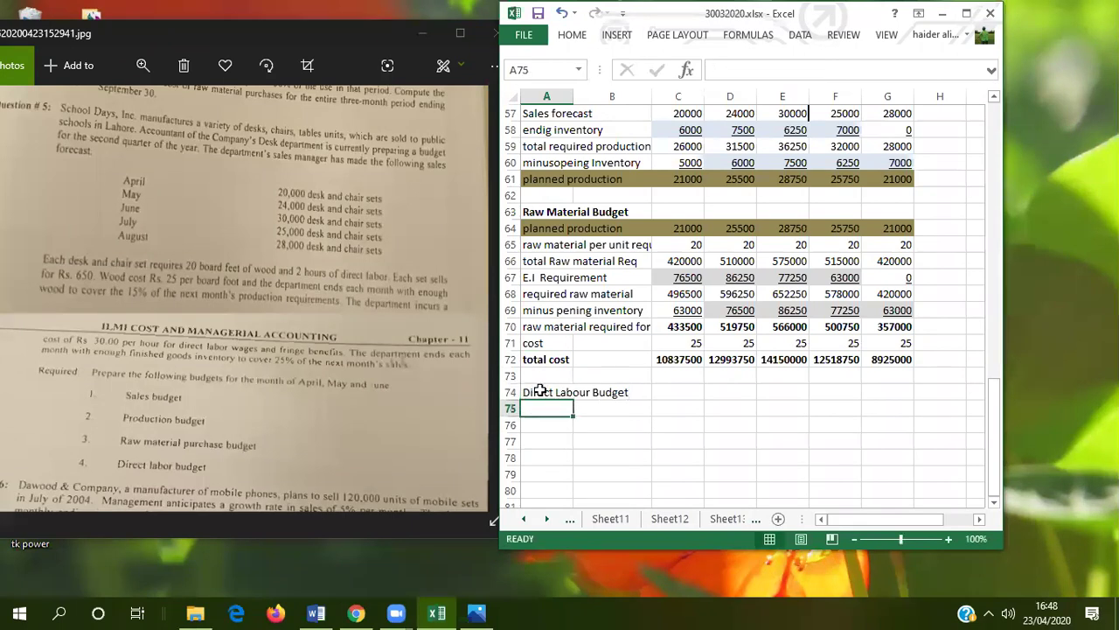
Label A75 "Planned Production".
key(Return)
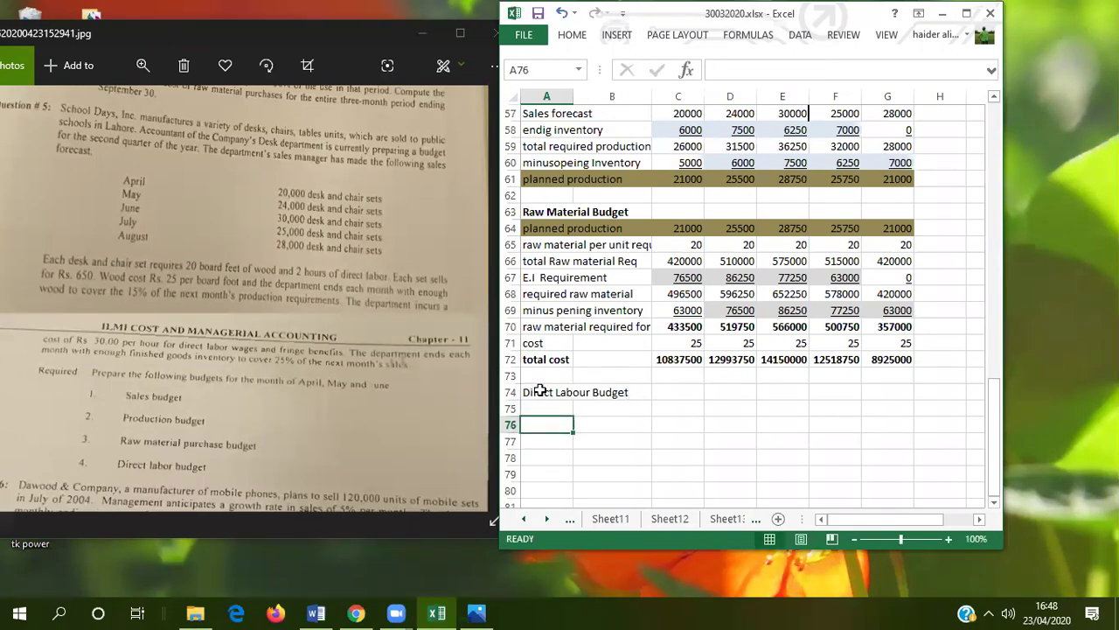
key(Up)
text(Planned Production)
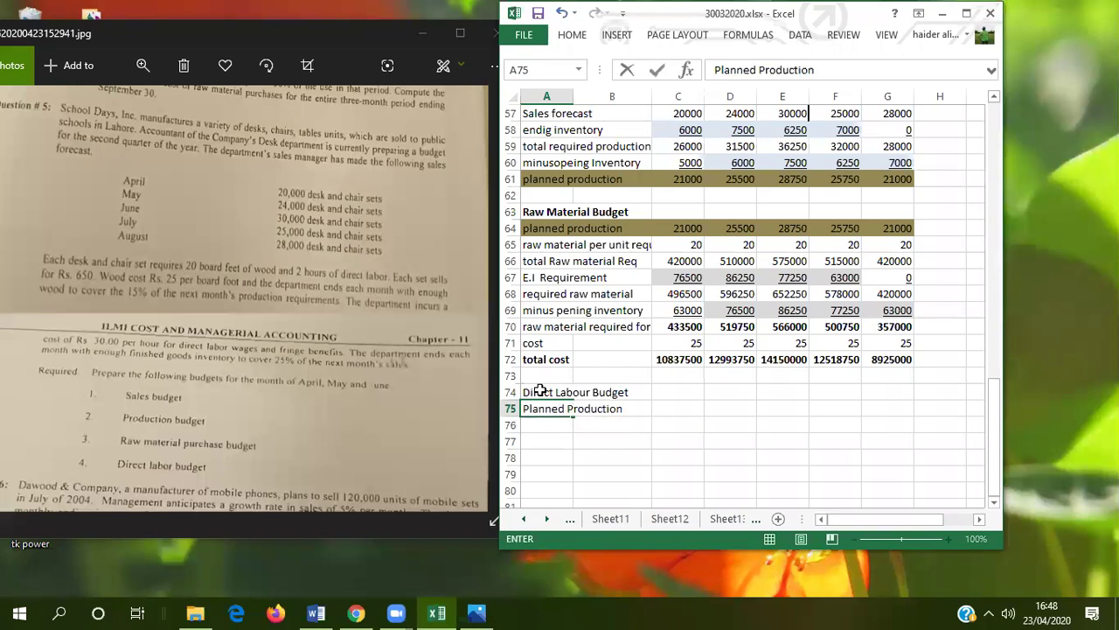
key(Tab)
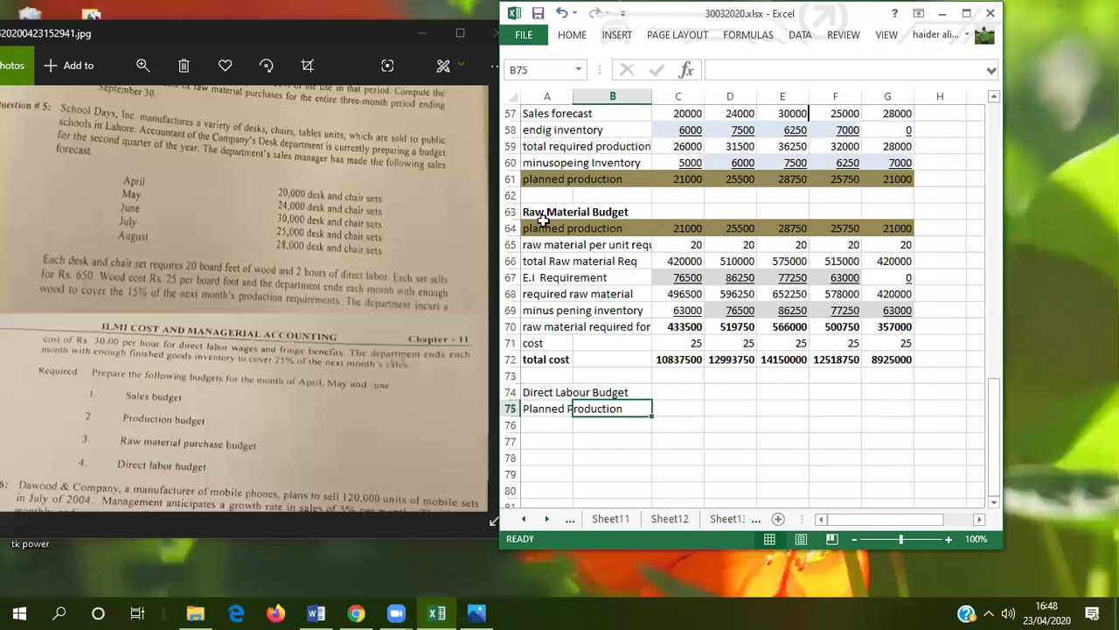
Copy the planned production row A64:G64 from the Raw Material Budget to A75 under the Direct Labour Budget heading.
drag(526, 227, 898, 226)
key(ctrl+c)
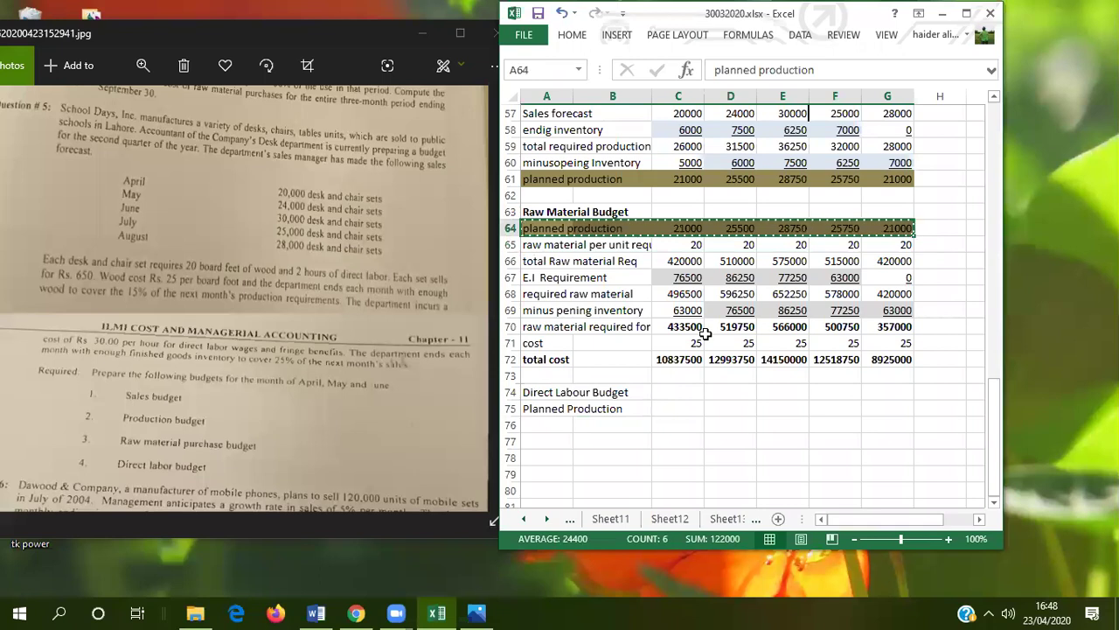
click(530, 409)
key(ctrl+v)
click(643, 437)
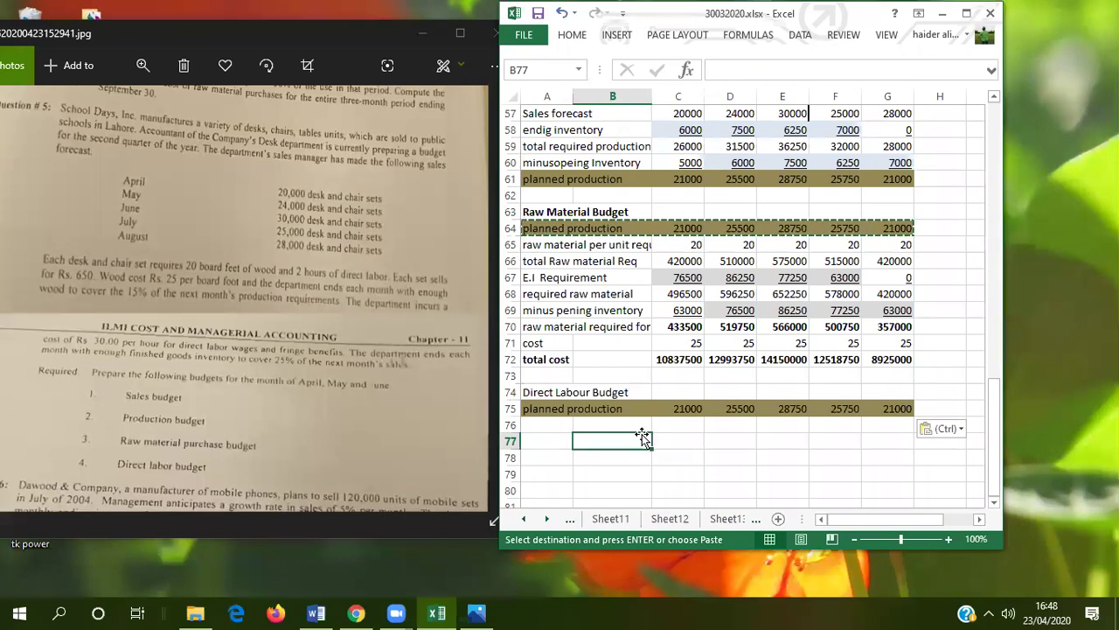
Label A76 "per unit consumption".
click(541, 425)
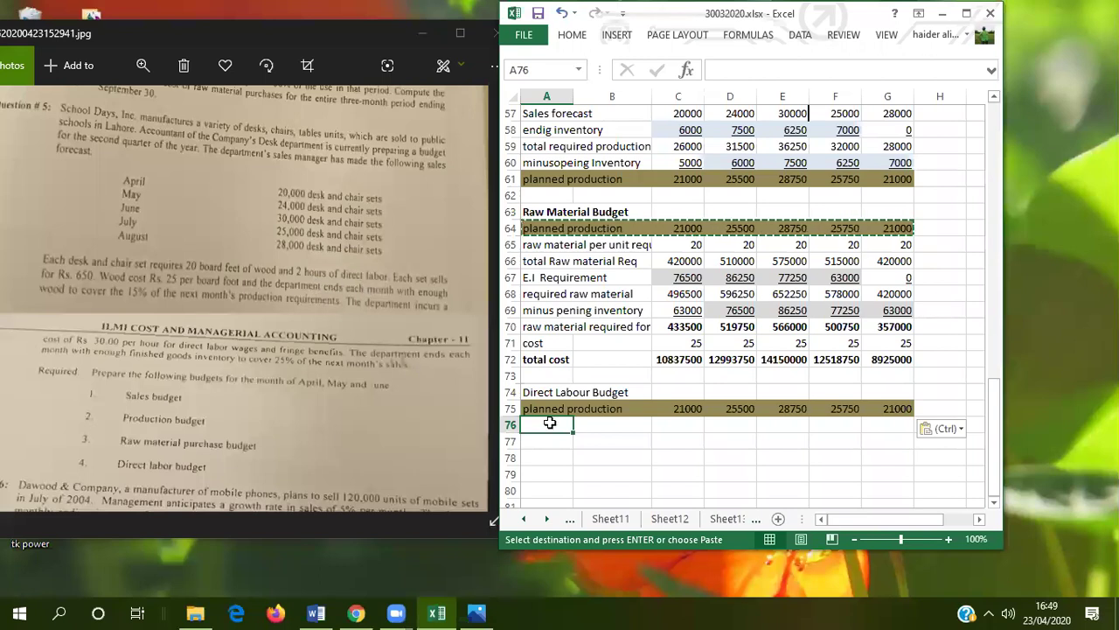
text(per unit)
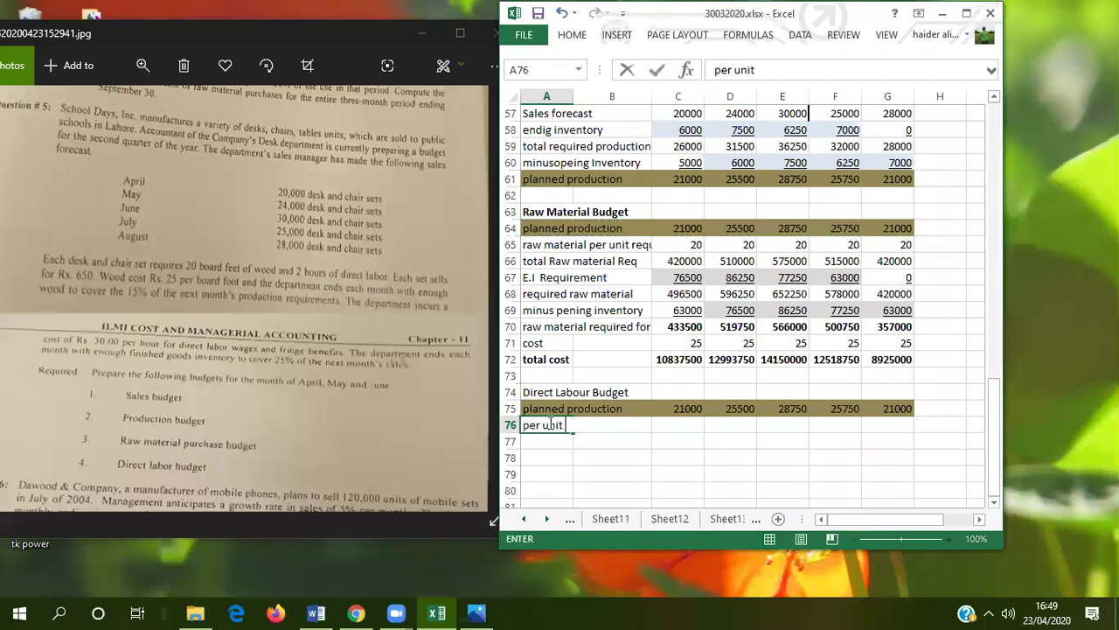
text( consumtio)
key(BackSpace)
key(BackSpace)
text(ption)
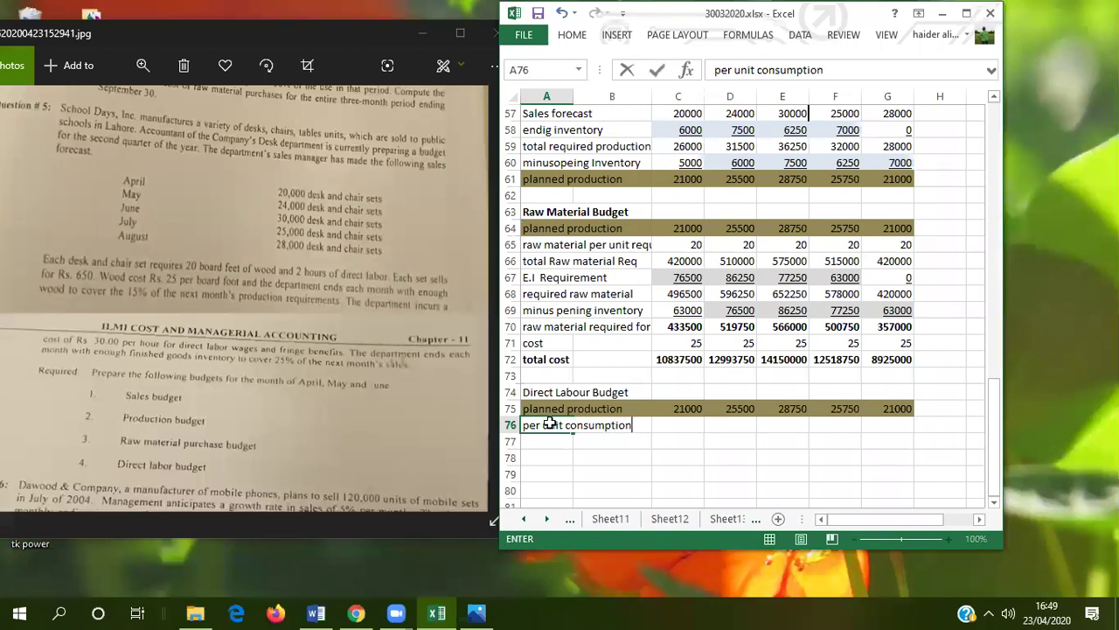
Enter 2 as the per unit consumption in C76 and copy it across to G76.
key(Tab)
key(Tab)
text(2)
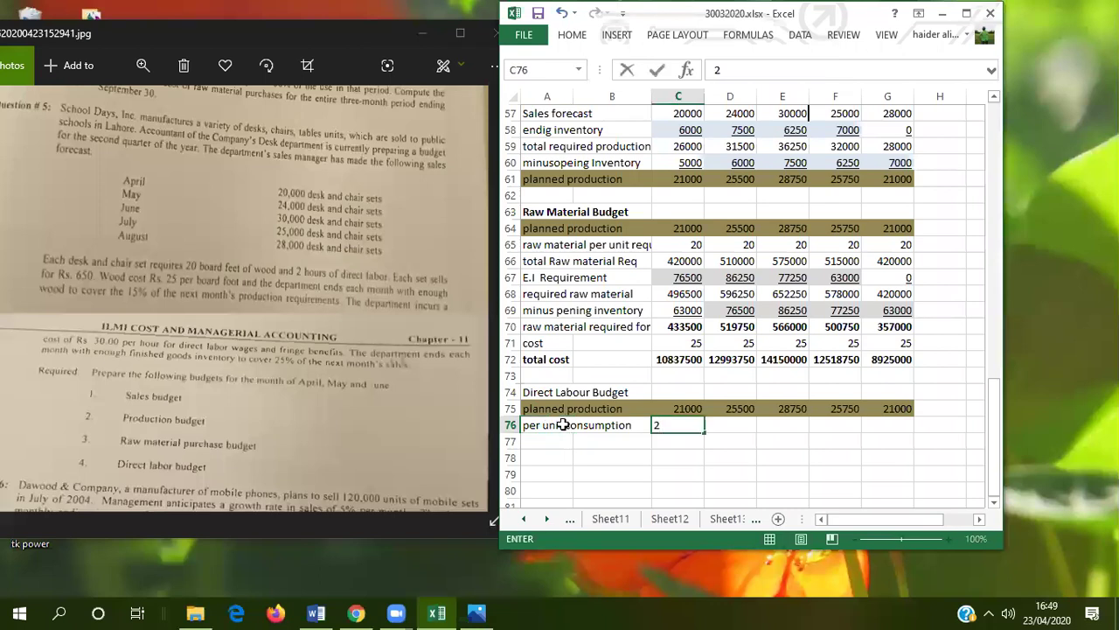
key(Return)
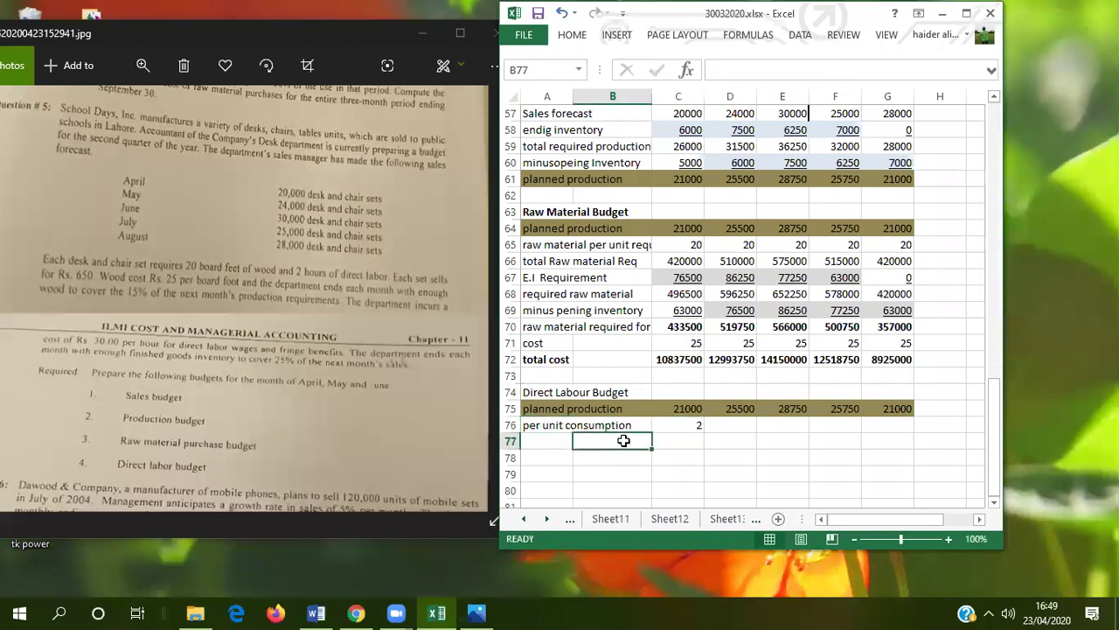
click(691, 425)
drag(703, 435, 883, 442)
click(555, 439)
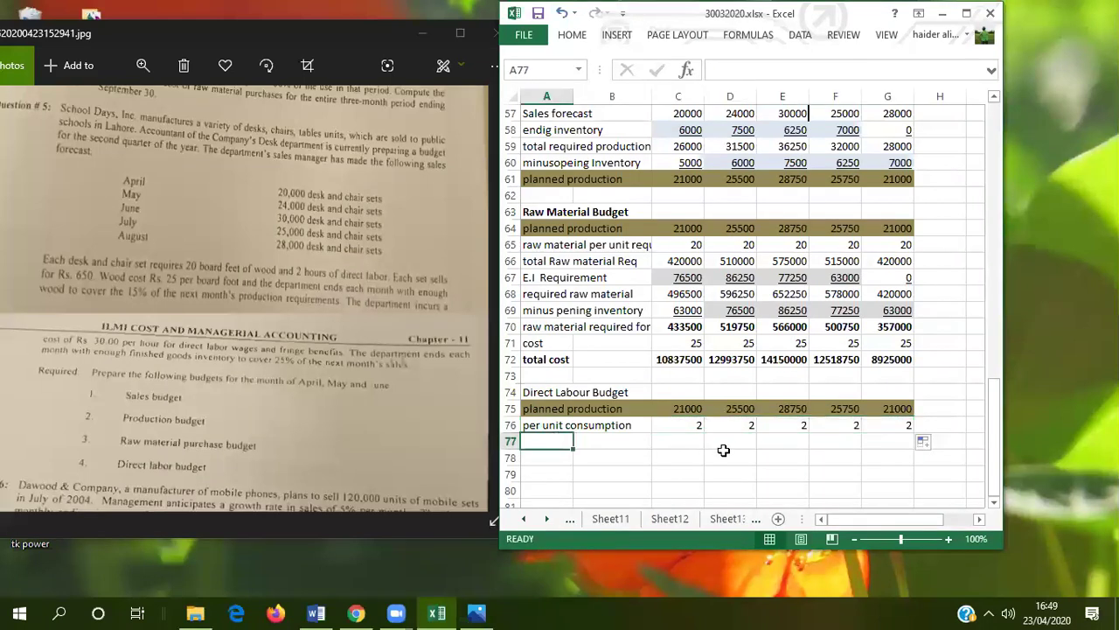
Multiply planned production by per unit consumption in C77 with =C75*C76 and fill the formula across to G77.
click(680, 440)
text(=)
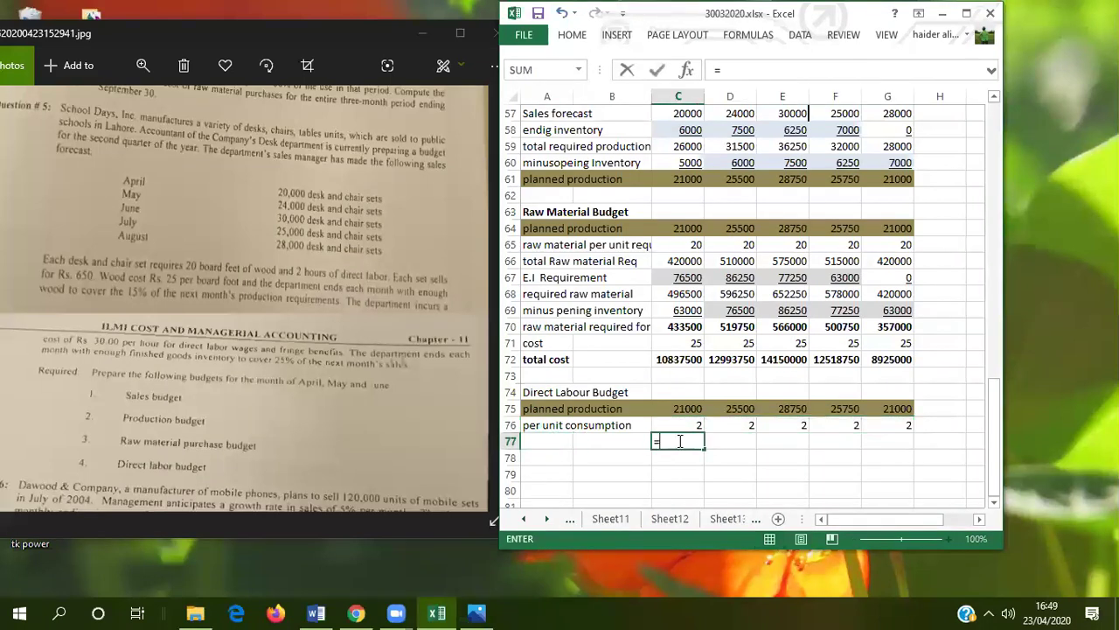
click(686, 410)
text(*)
click(685, 422)
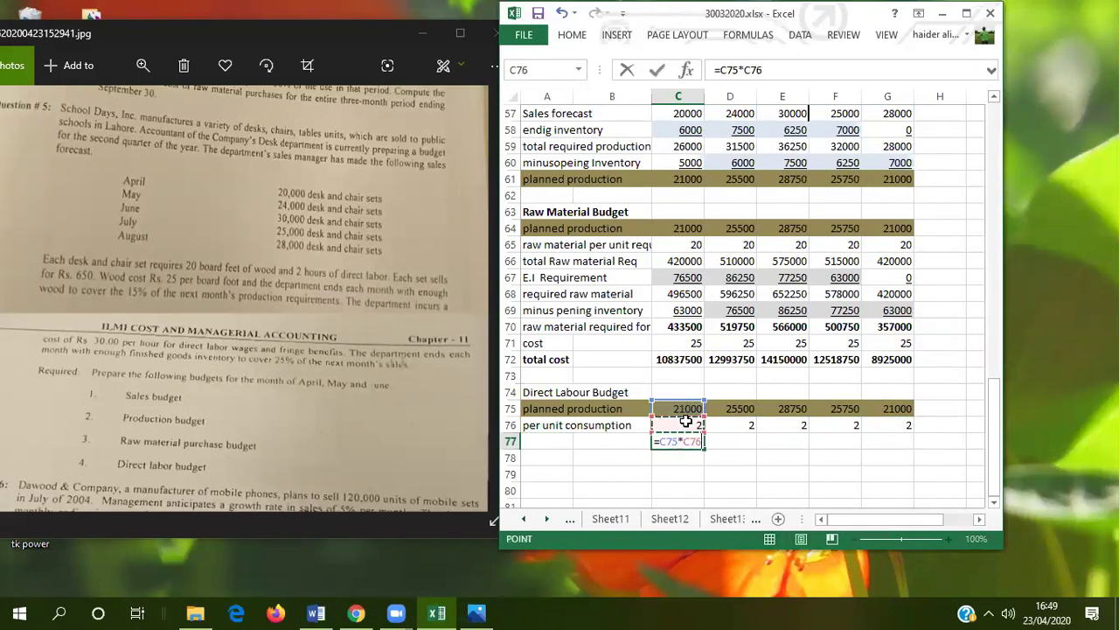
key(Return)
click(688, 440)
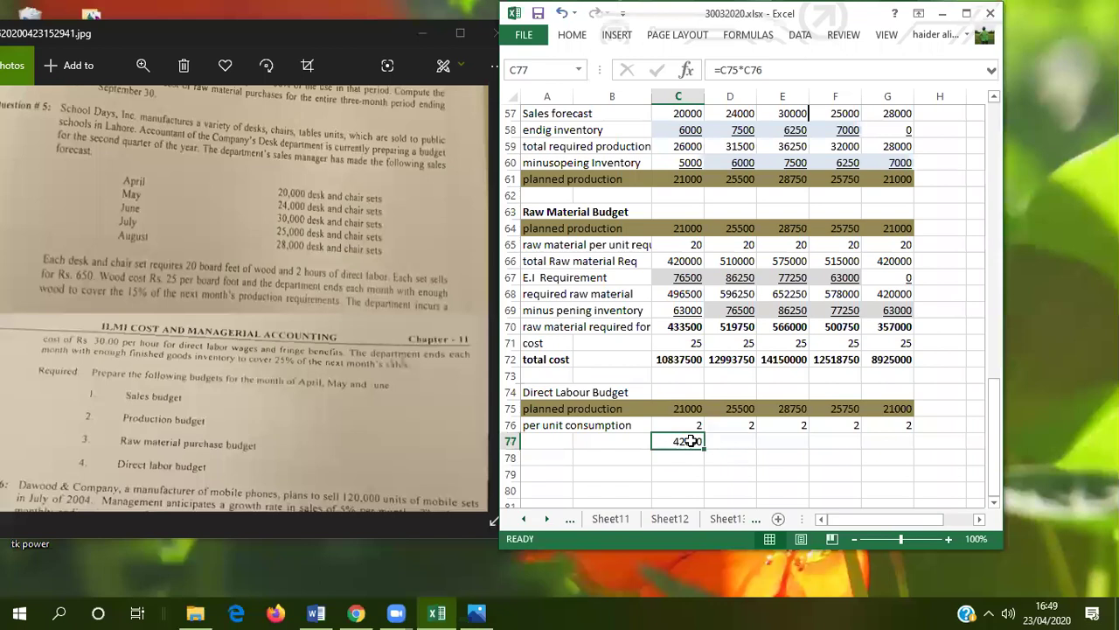
drag(705, 449, 901, 451)
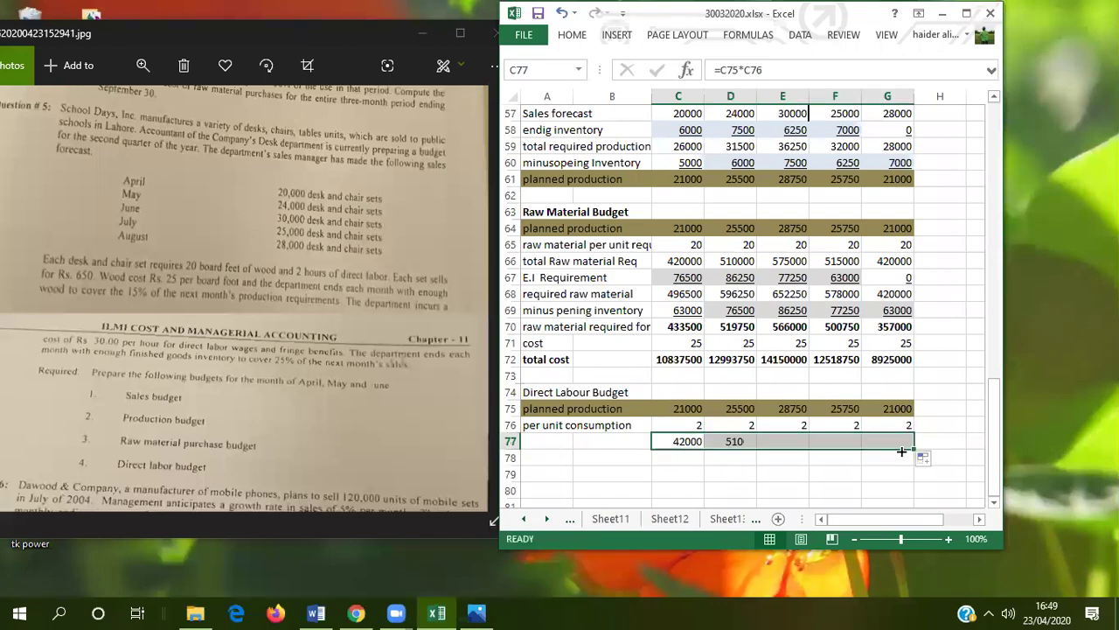
Label A77 "total labour hours" in the Direct Labour Budget.
click(540, 445)
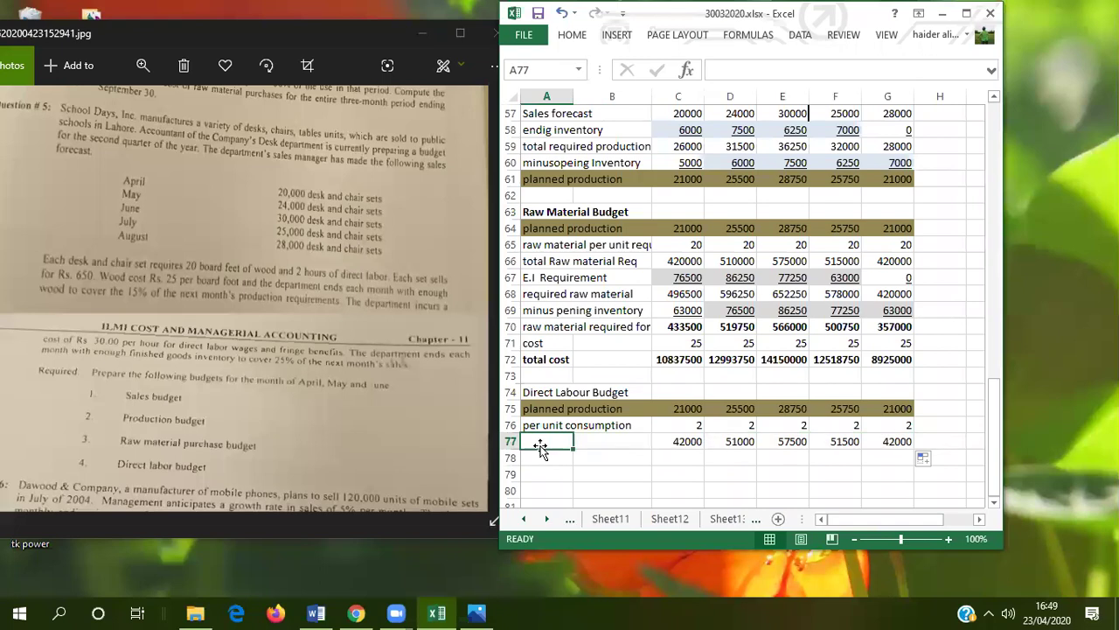
text(t)
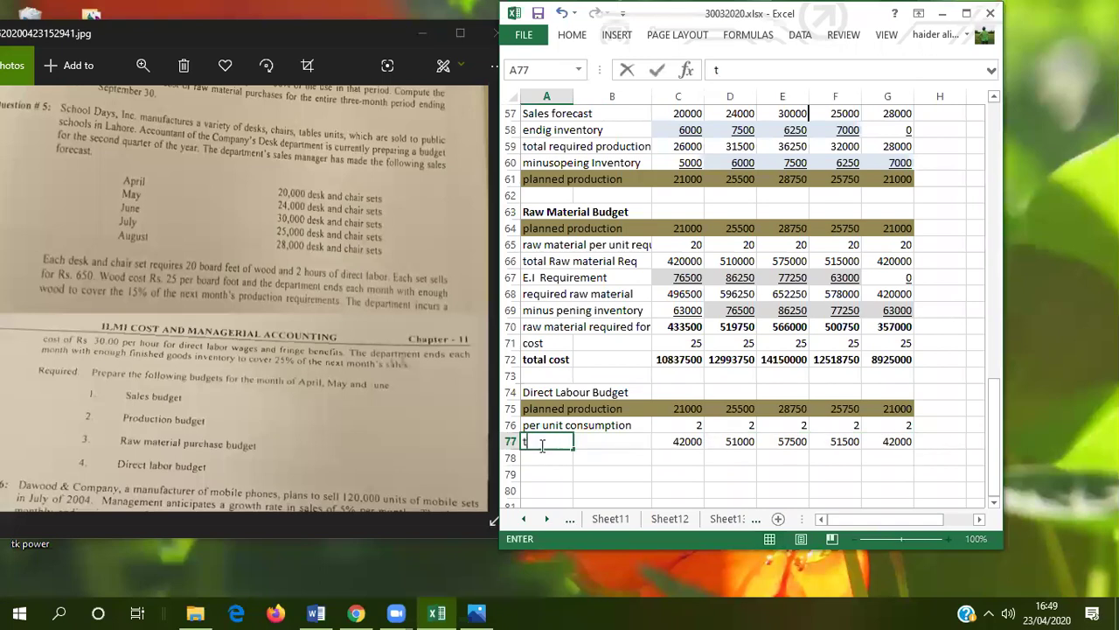
text(otal labou)
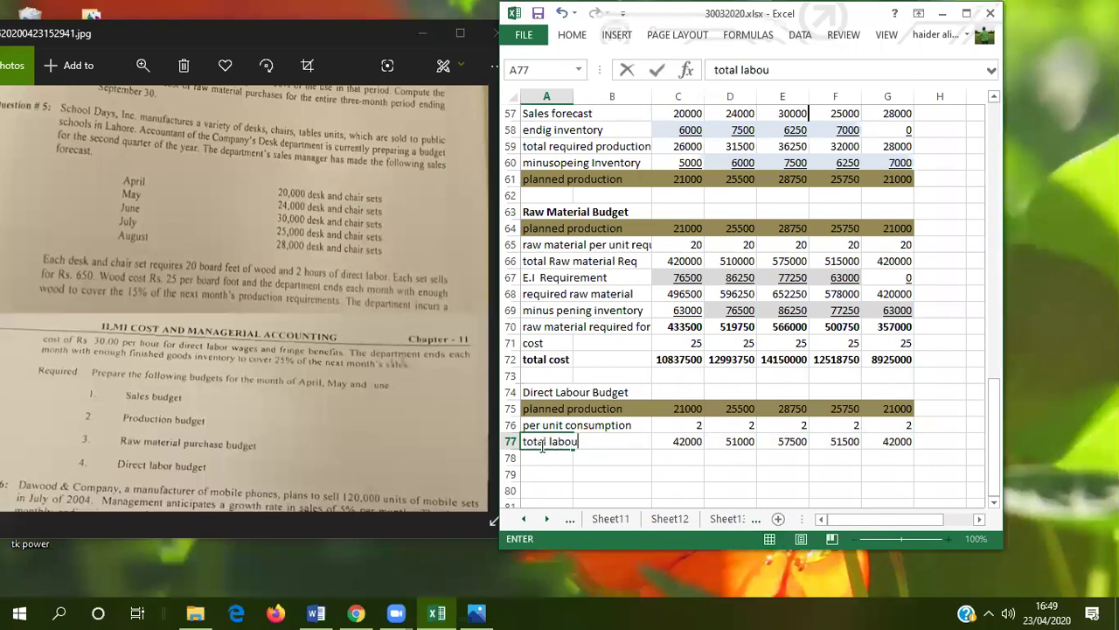
text(r hours)
Label A78 "x Cost per labour hour" below the total labour hours row.
click(541, 456)
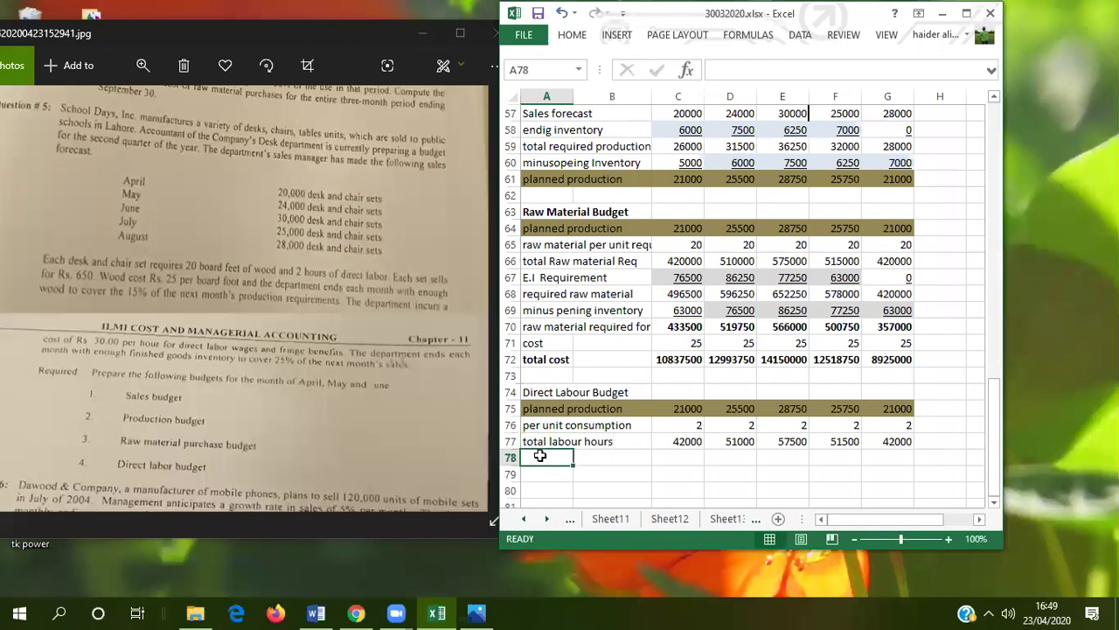
text(x Cos)
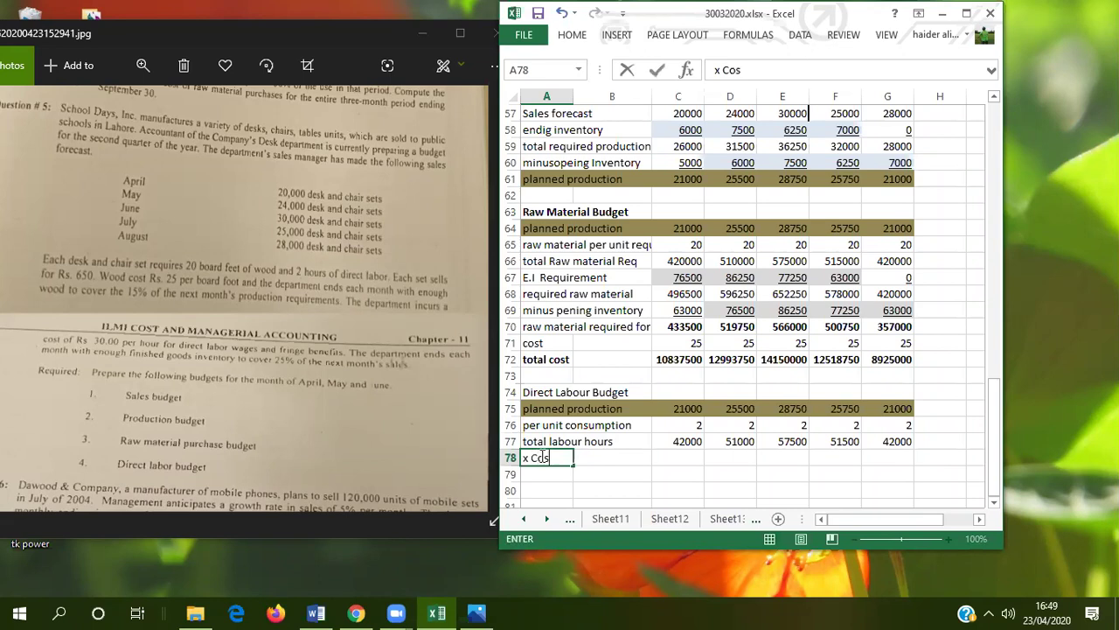
text(t per labo)
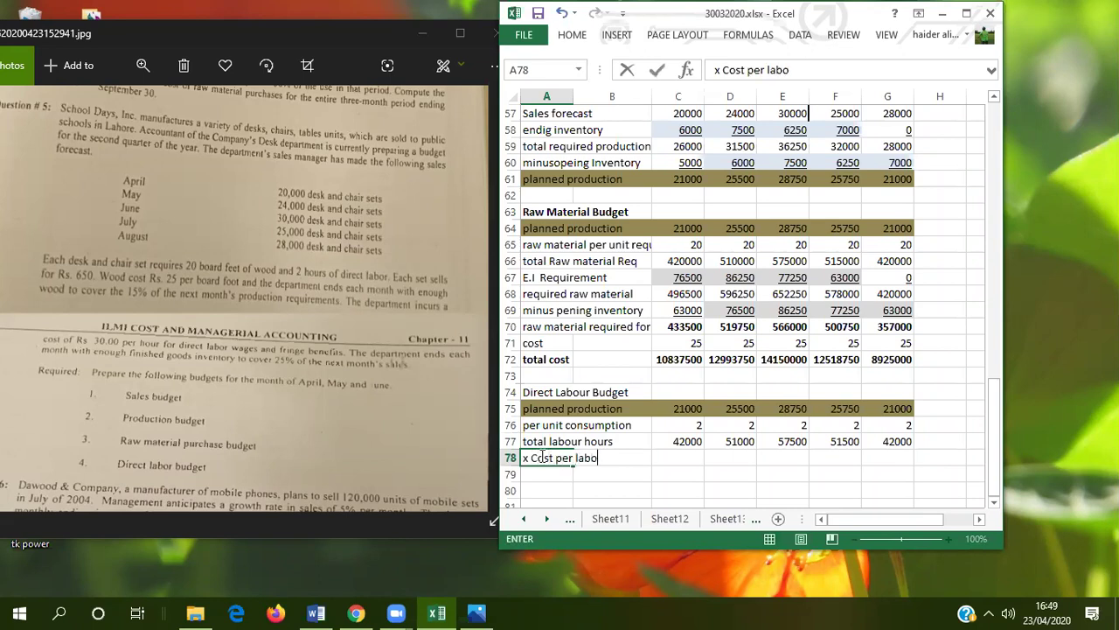
text(ur hour)
Enter 30 as the cost per labour hour in C78 and copy it across to G78.
key(Tab)
key(Tab)
key(Tab)
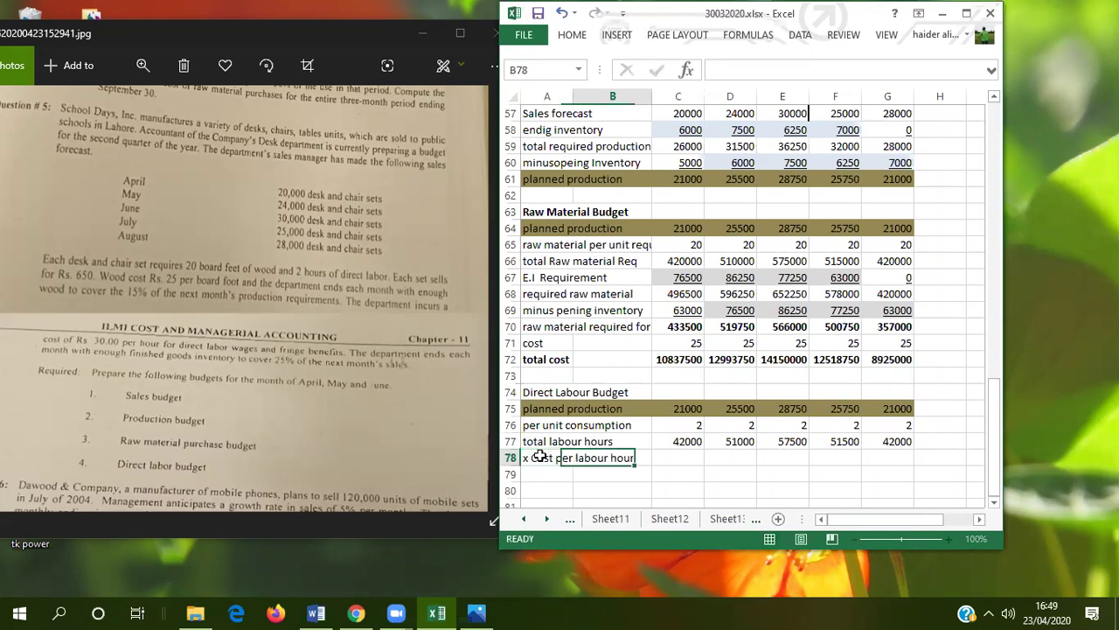
key(Left)
text(30)
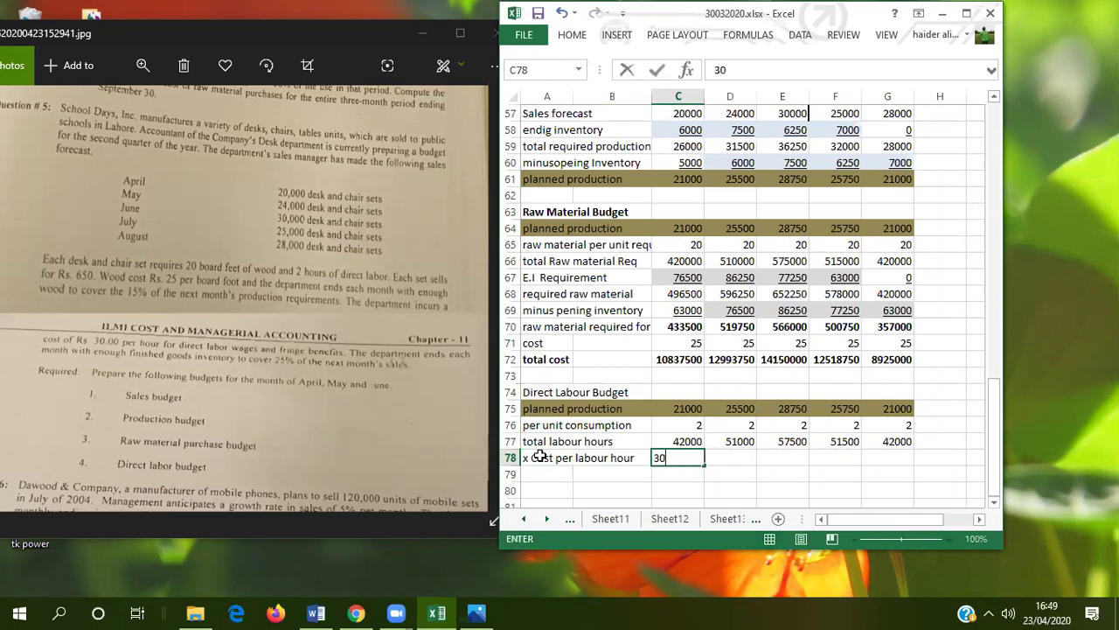
click(634, 464)
click(696, 461)
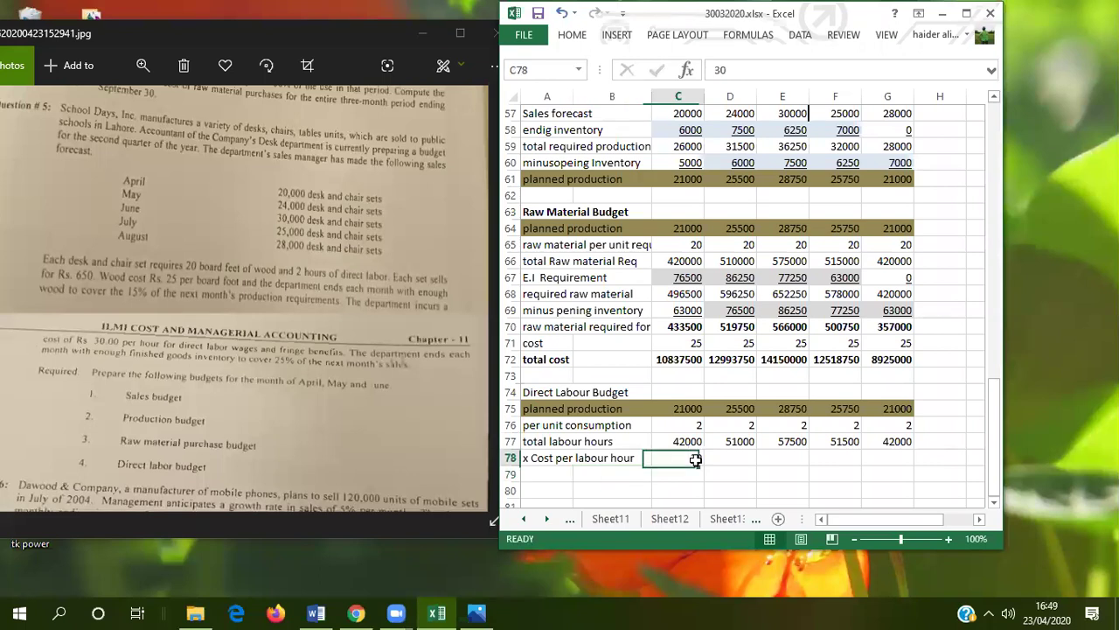
drag(706, 462, 887, 464)
Multiply total labour hours by cost per labour hour in C79 with =C77*C78.
click(673, 476)
text(=)
click(690, 442)
text(*)
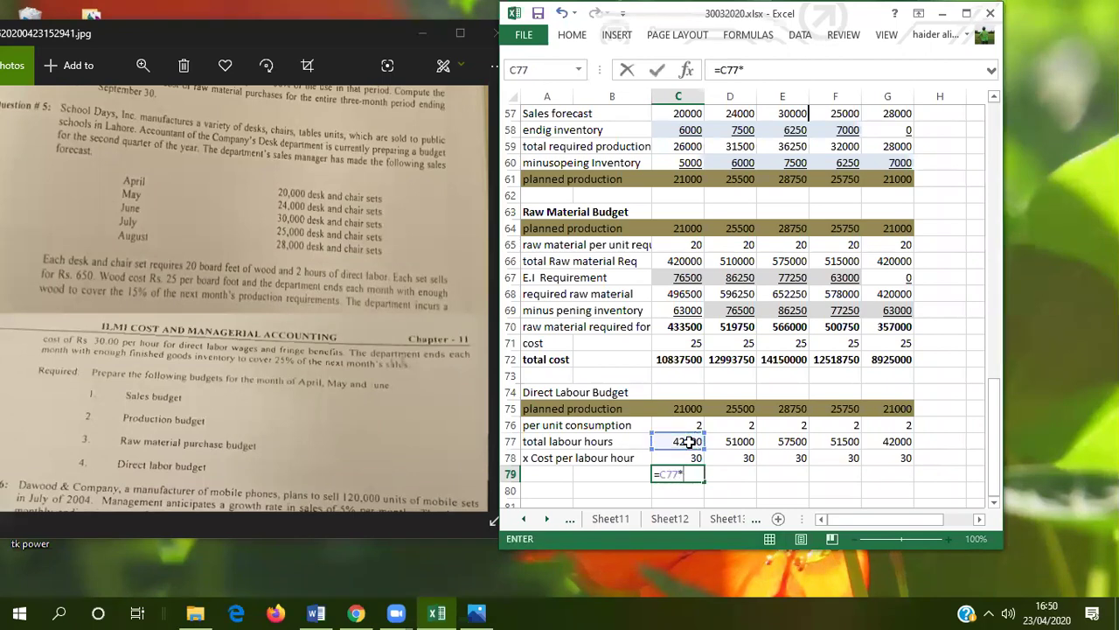
click(690, 456)
key(Return)
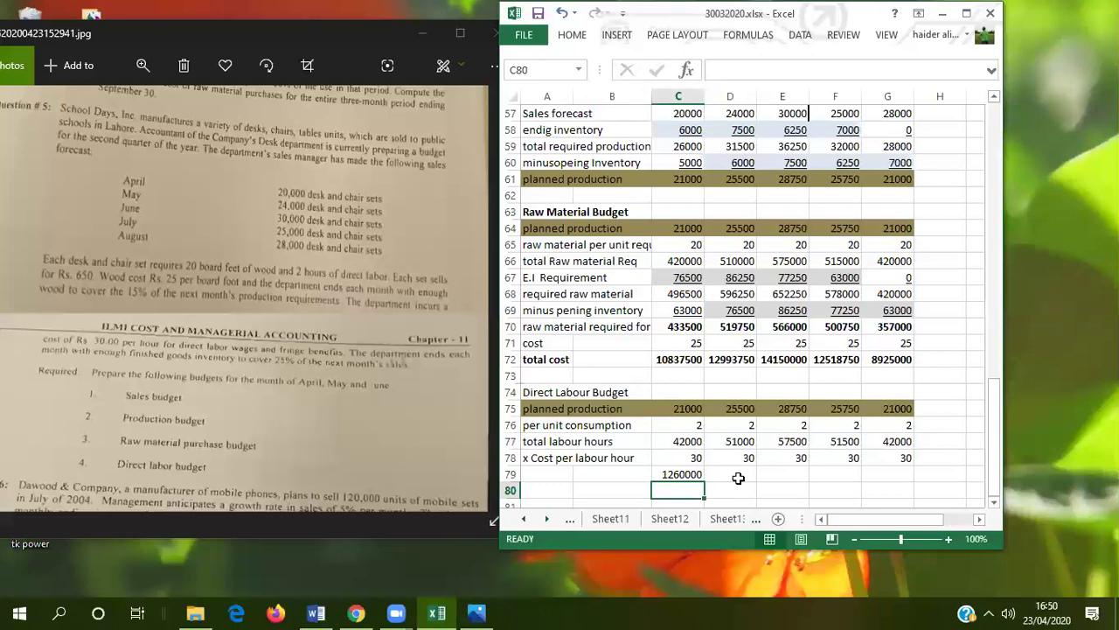
Fill the C79 labour cost formula across to G79 and make C79:G79 bold.
click(682, 474)
drag(705, 482, 907, 470)
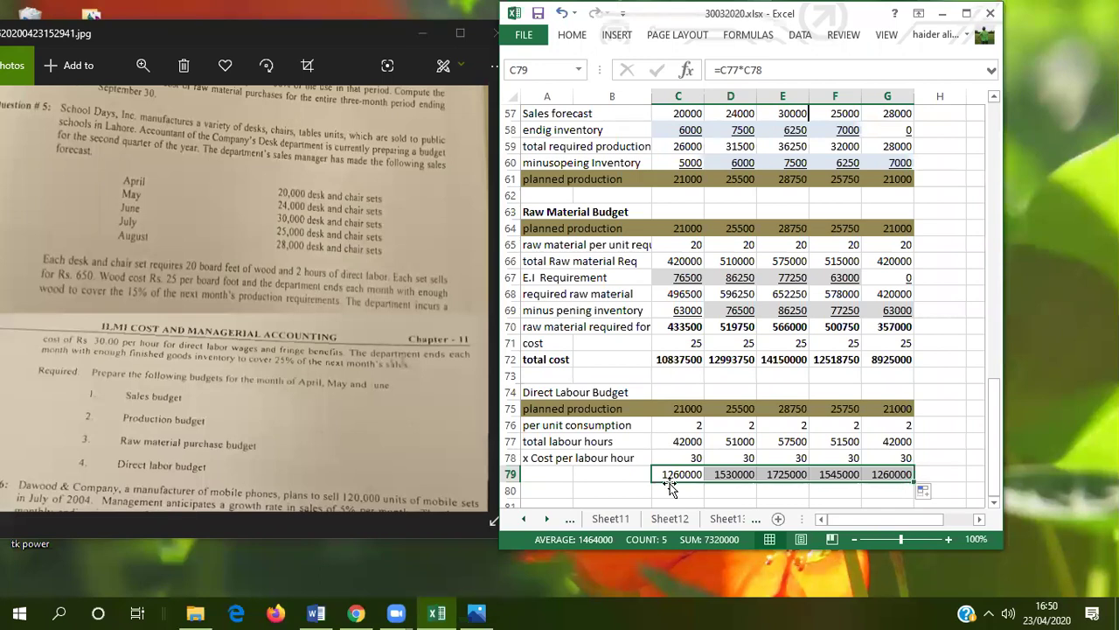
key(ctrl+b)
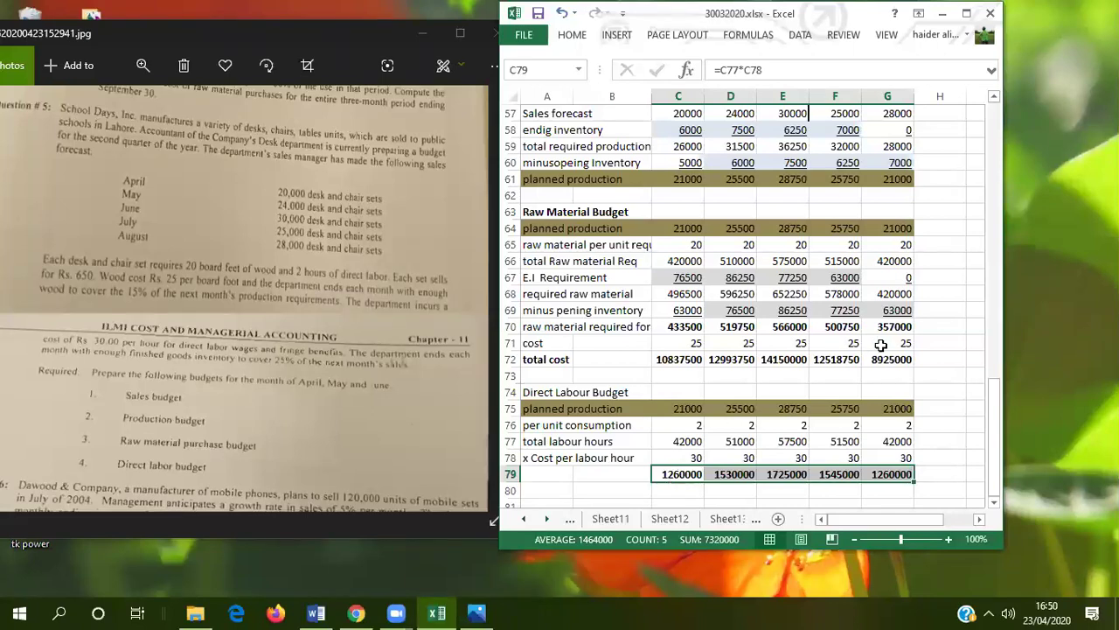
drag(993, 401, 967, 182)
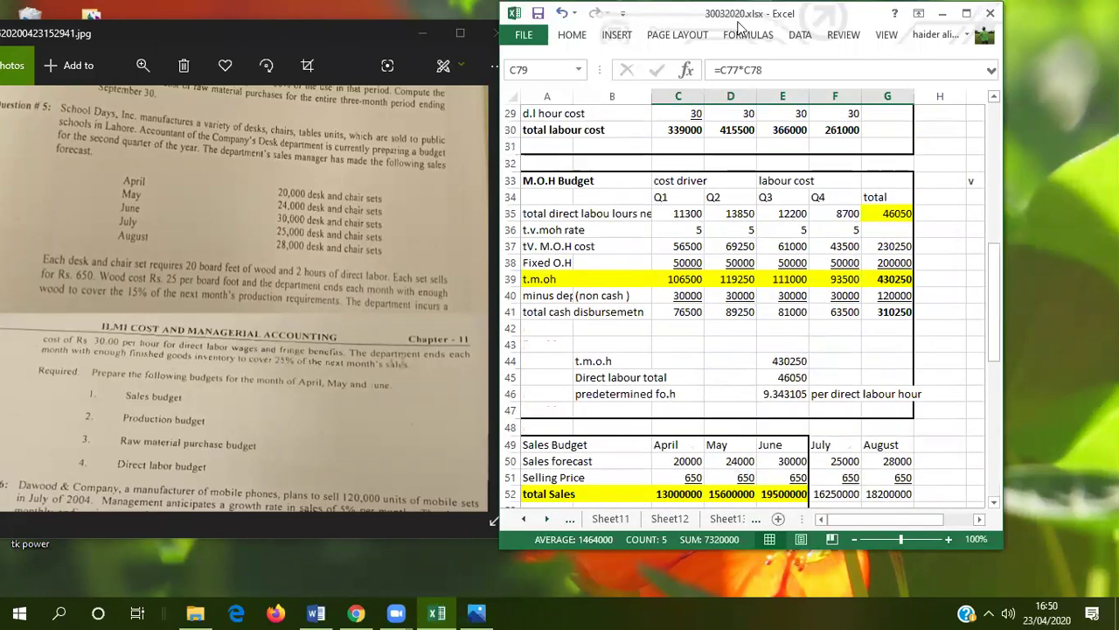